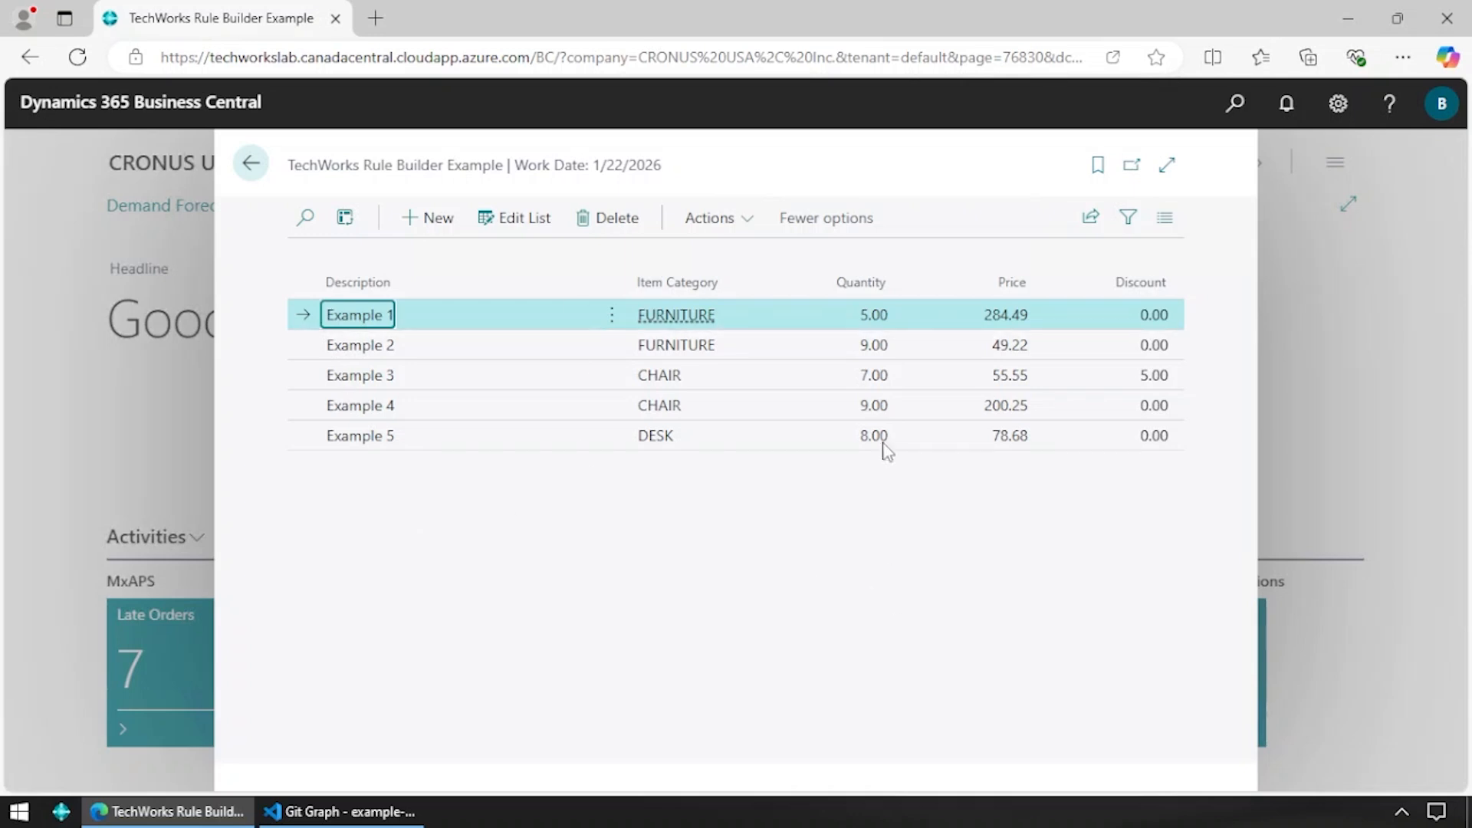
# - Try the Edit Rule action on the Example 1 line and review the available rule actions
pyautogui.click(706, 214)
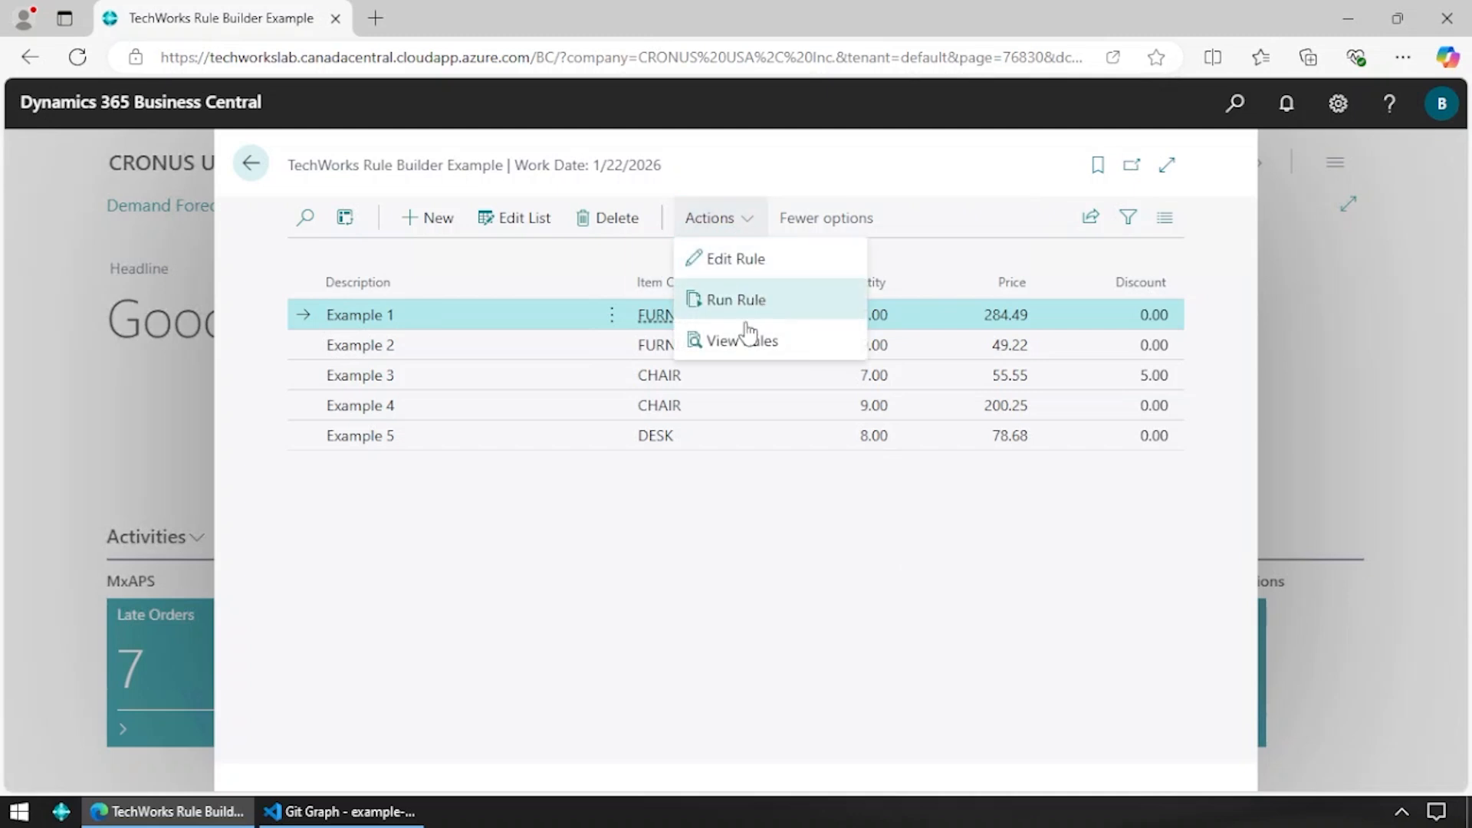
pyautogui.click(750, 265)
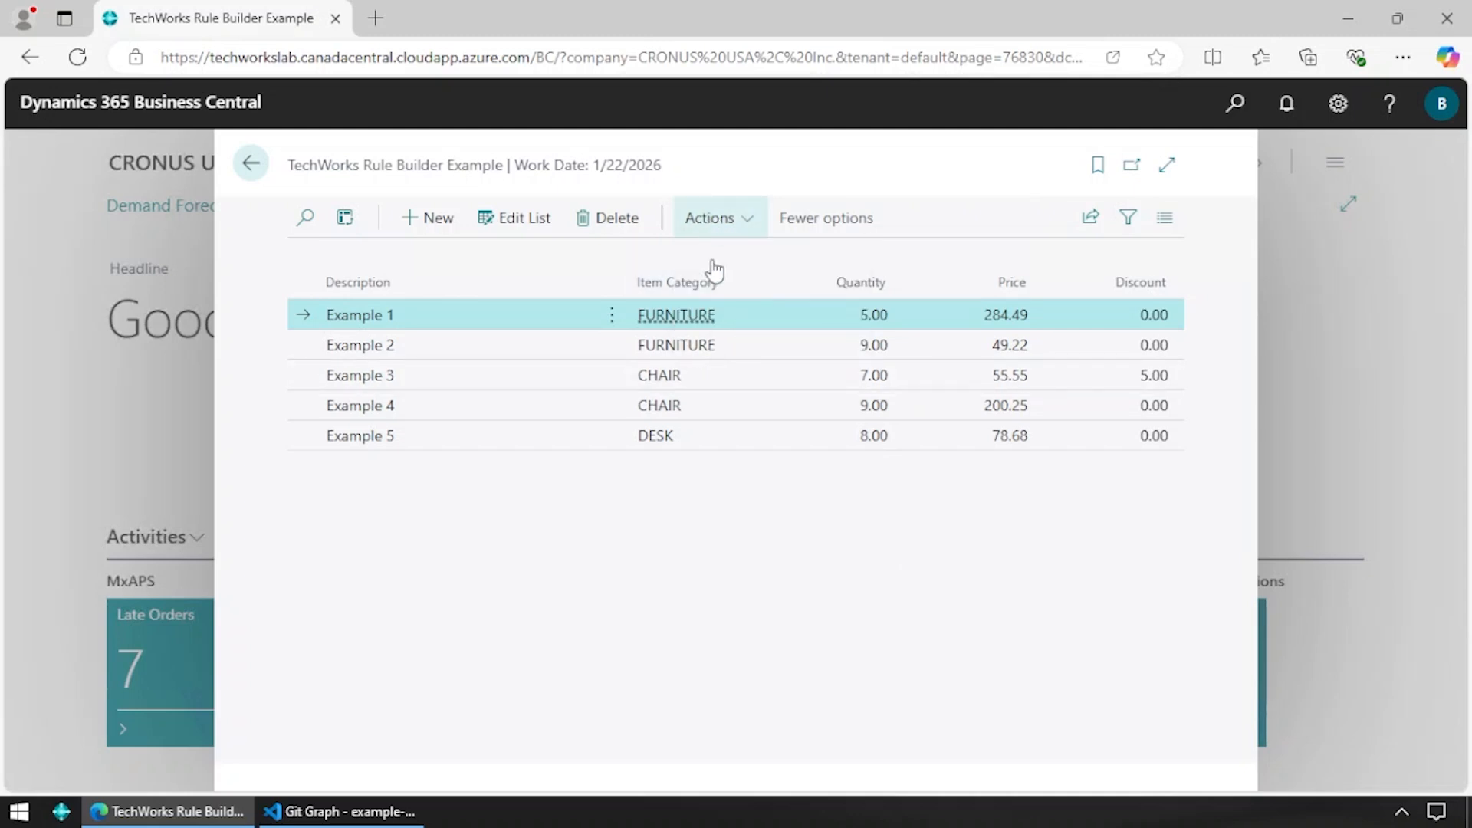
pyautogui.click(709, 218)
pyautogui.click(737, 220)
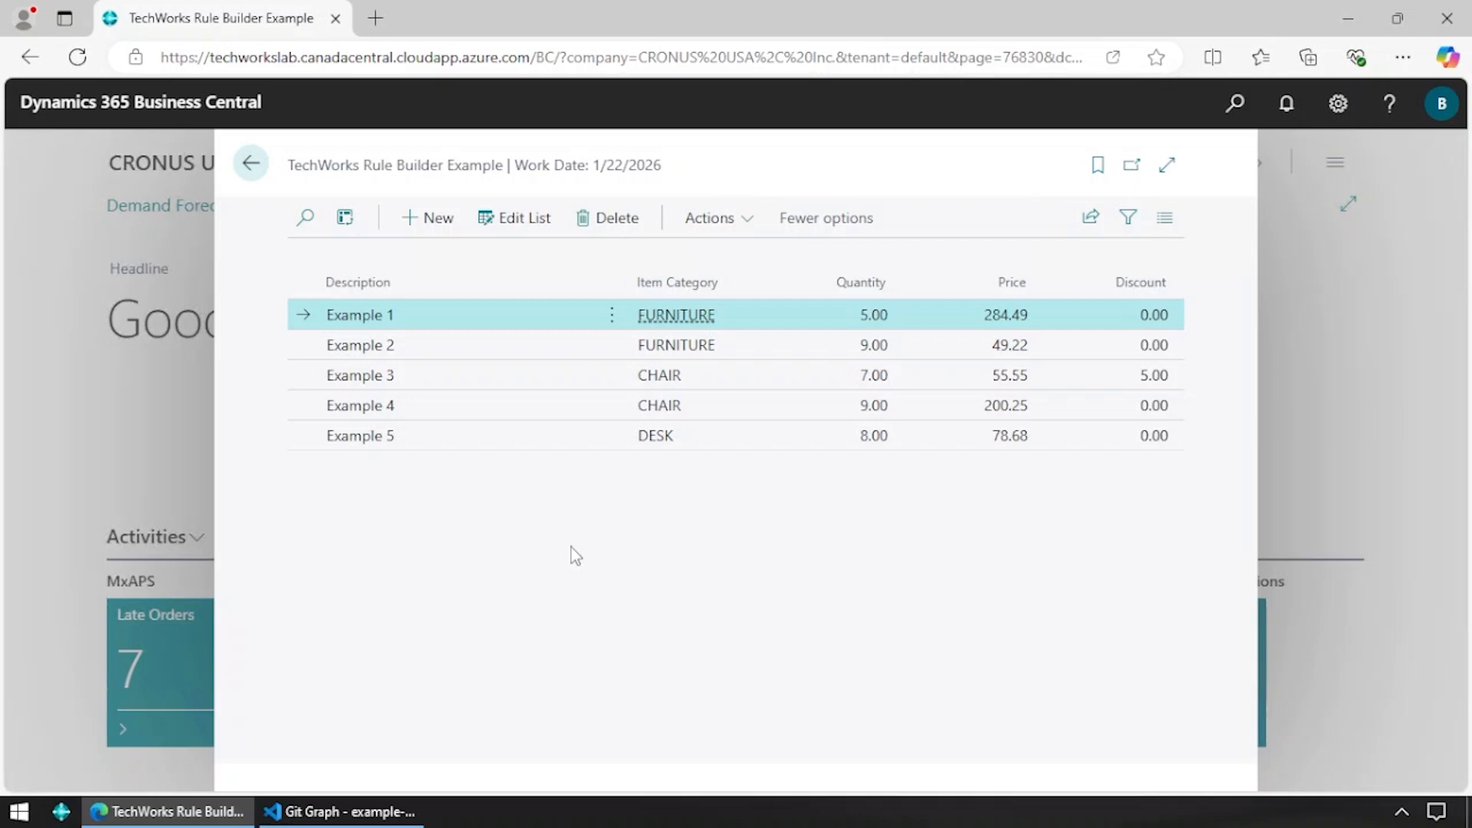
# - Switch to Visual Studio Code, open Tab76830.IWRBRuleOption.al and examine the table's field definitions
pyautogui.hotkey('alt', 'Tab')
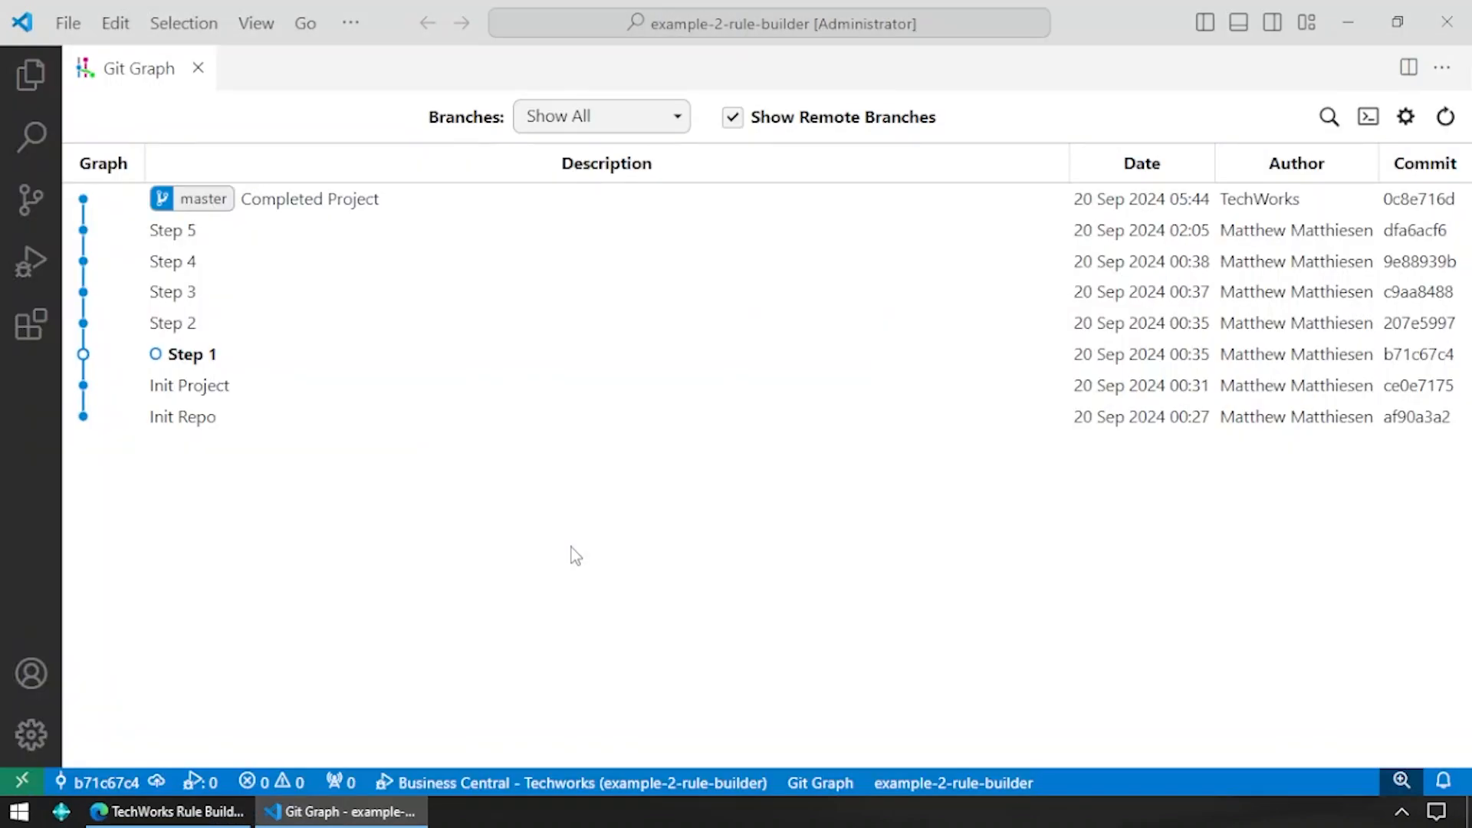
pyautogui.hotkey('ctrl', 'p')
pyautogui.press('Down')
pyautogui.press('Down')
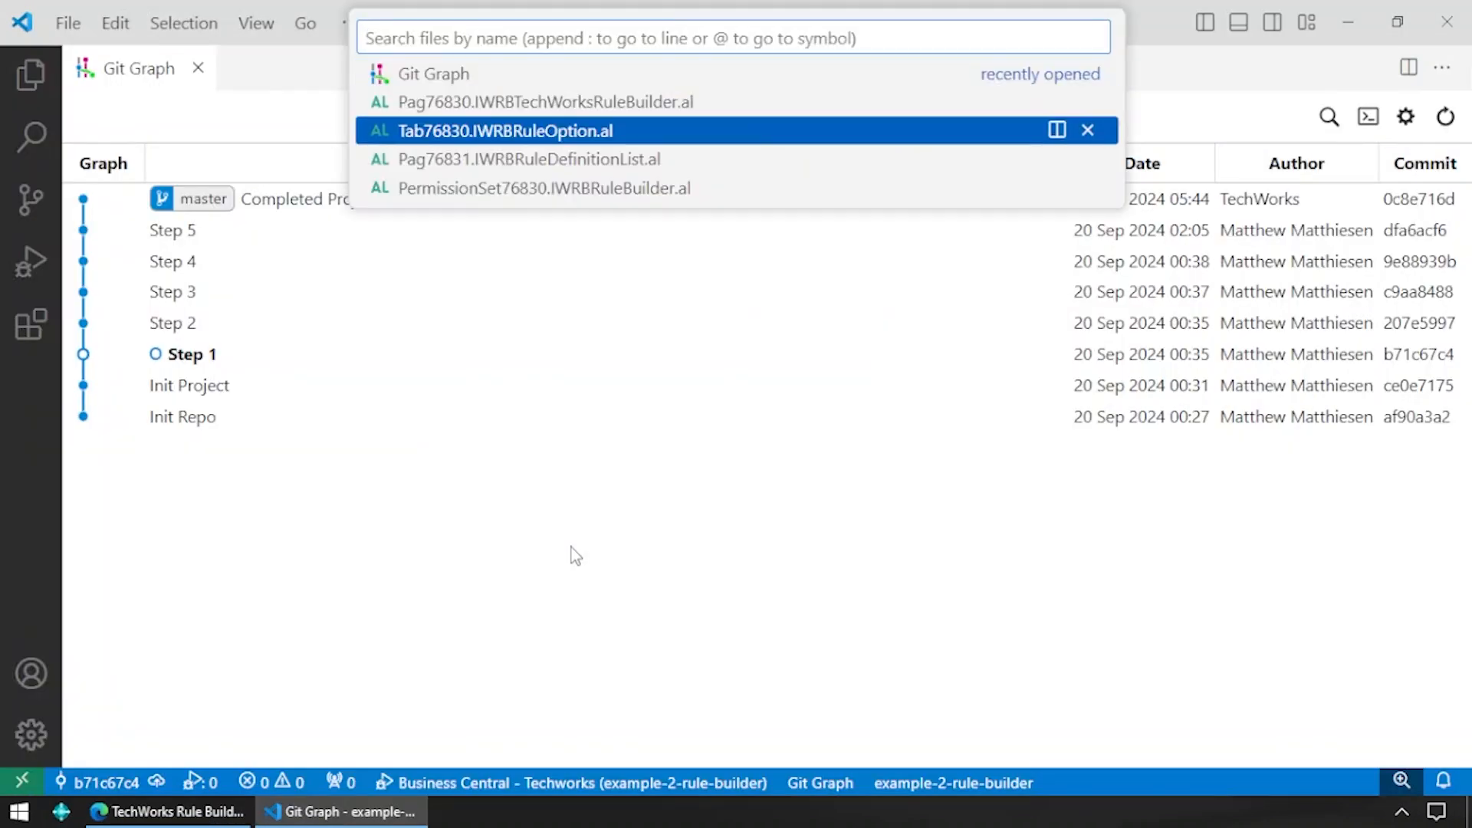
pyautogui.press('Return')
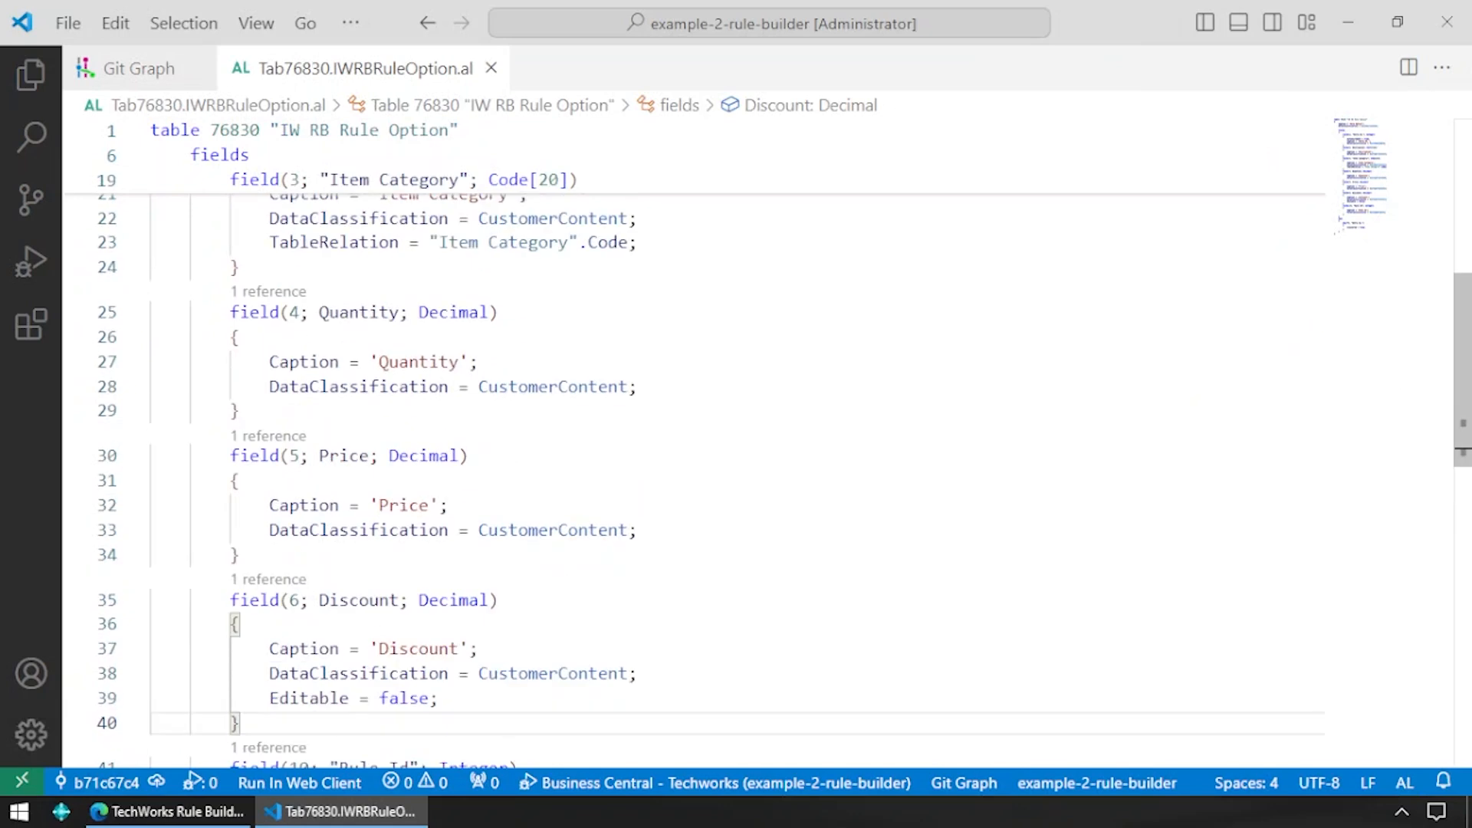
pyautogui.scroll(6, 695, 451)
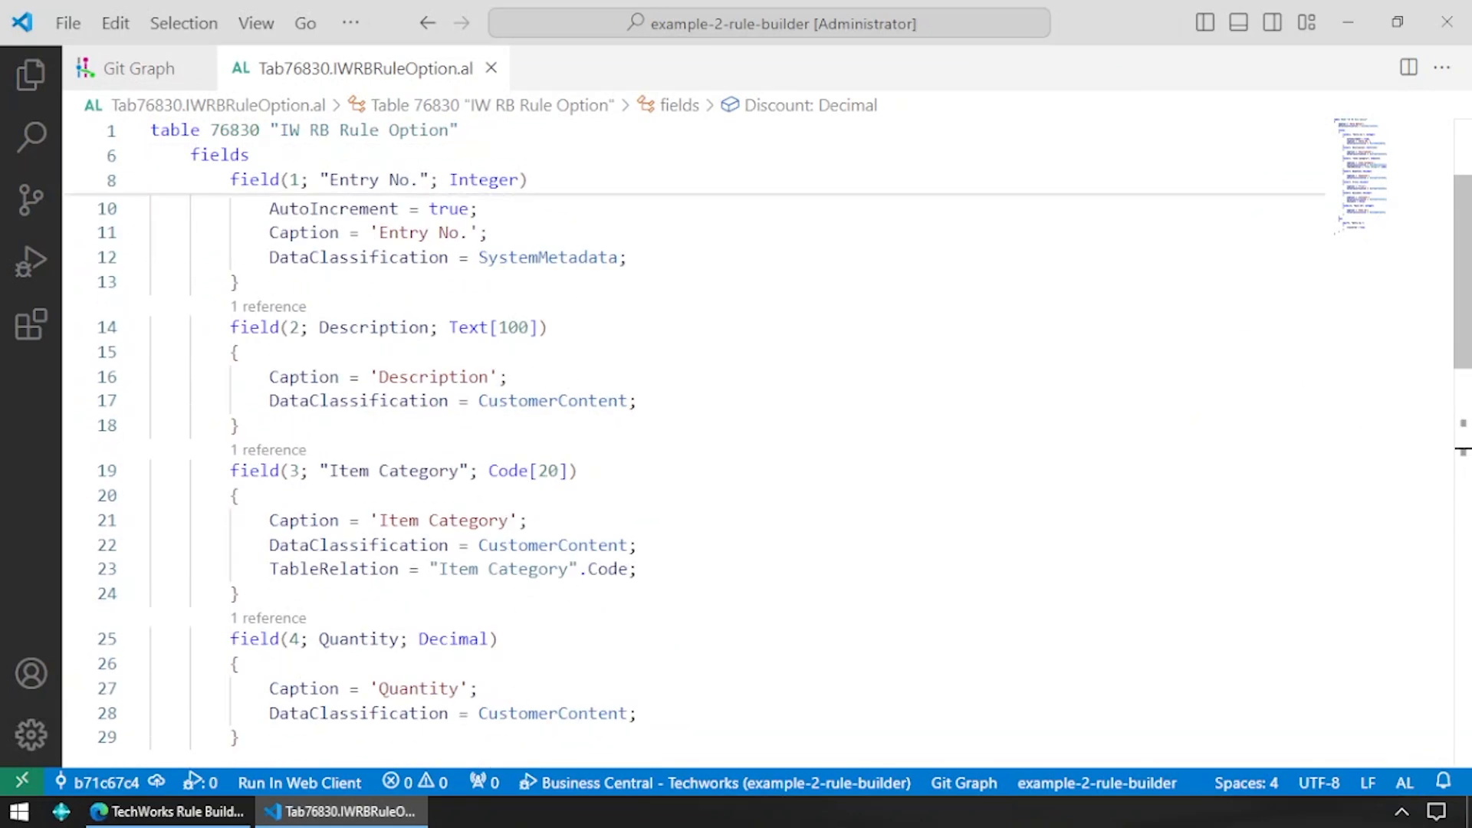
pyautogui.scroll(-8, 695, 451)
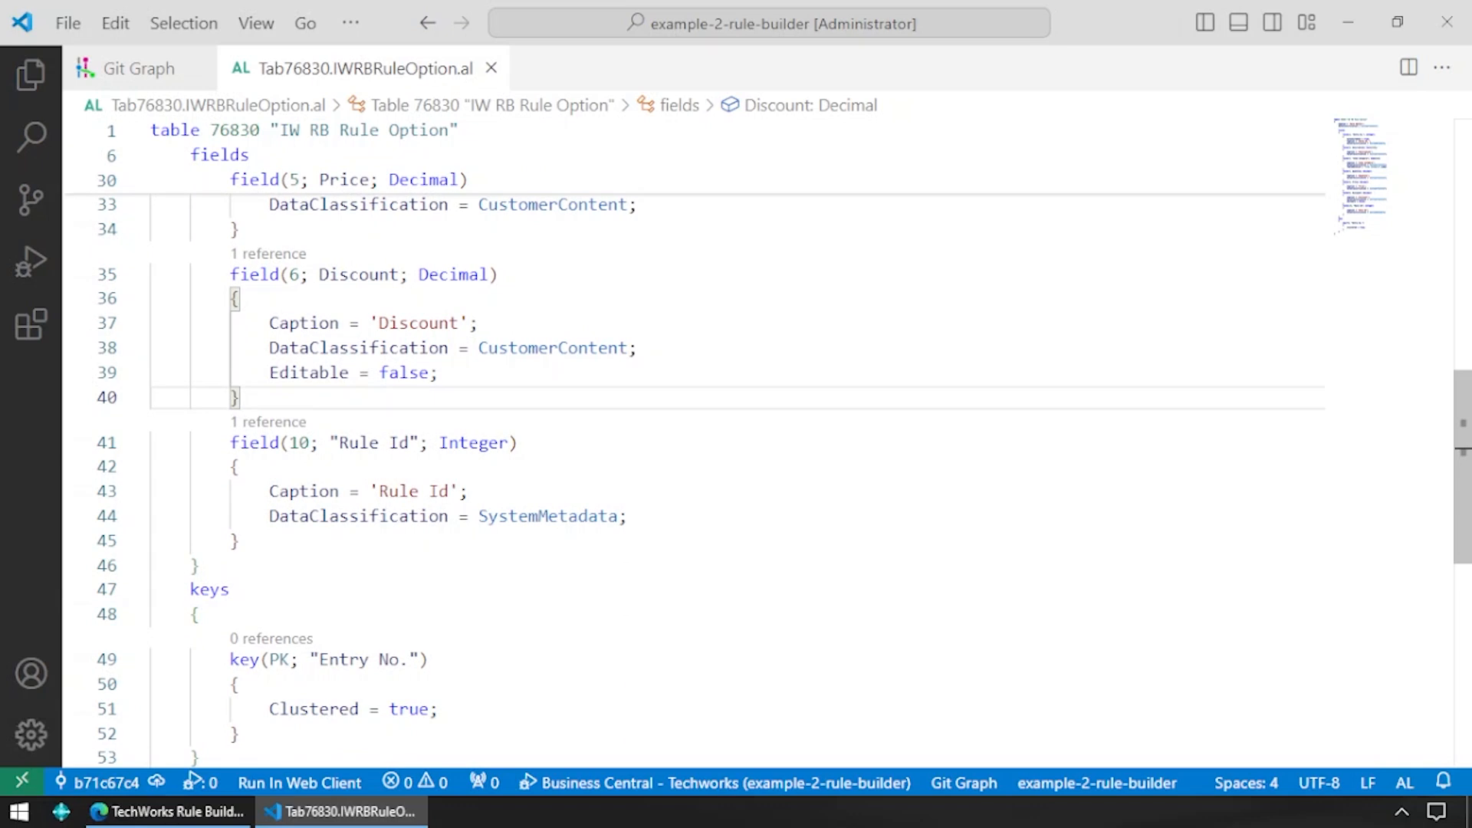
# - Open Pag76830.IWRBTechWorksRuleBuilder.al and examine its page actions down to the local procedures
pyautogui.hotkey('ctrl', 'p')
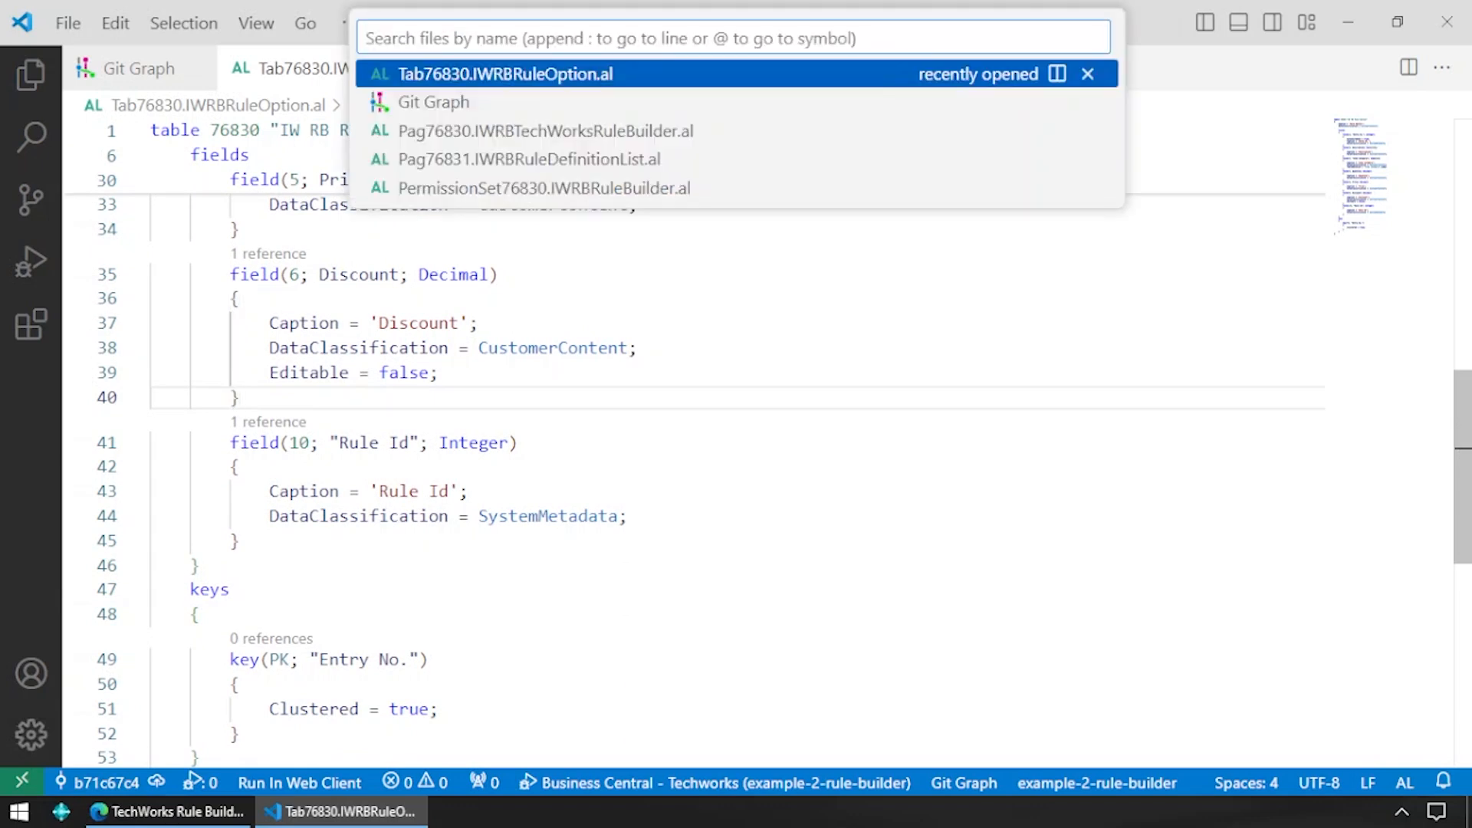
pyautogui.press('Down')
pyautogui.press('Down')
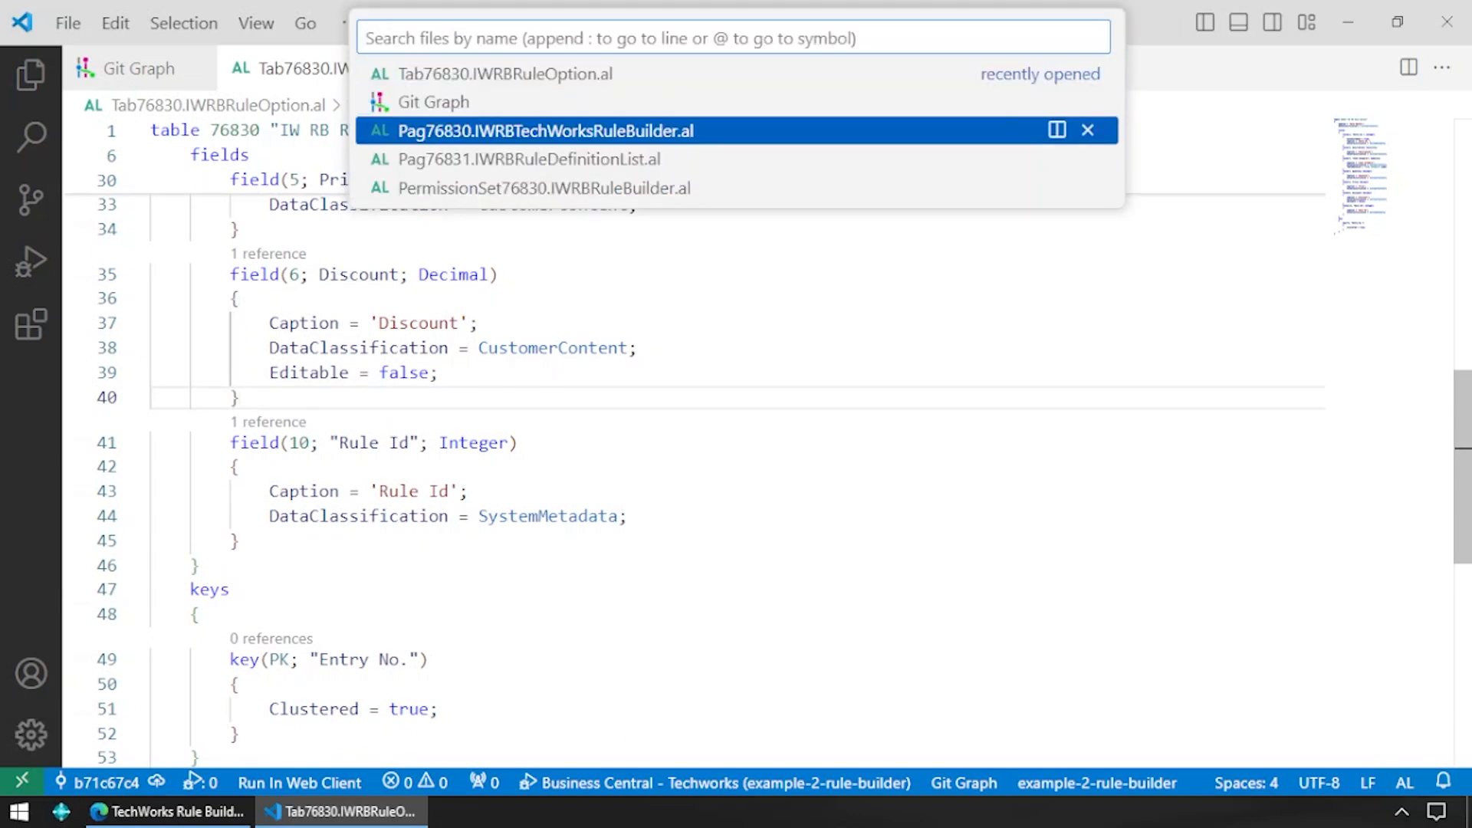
pyautogui.press('Return')
pyautogui.scroll(8, 695, 451)
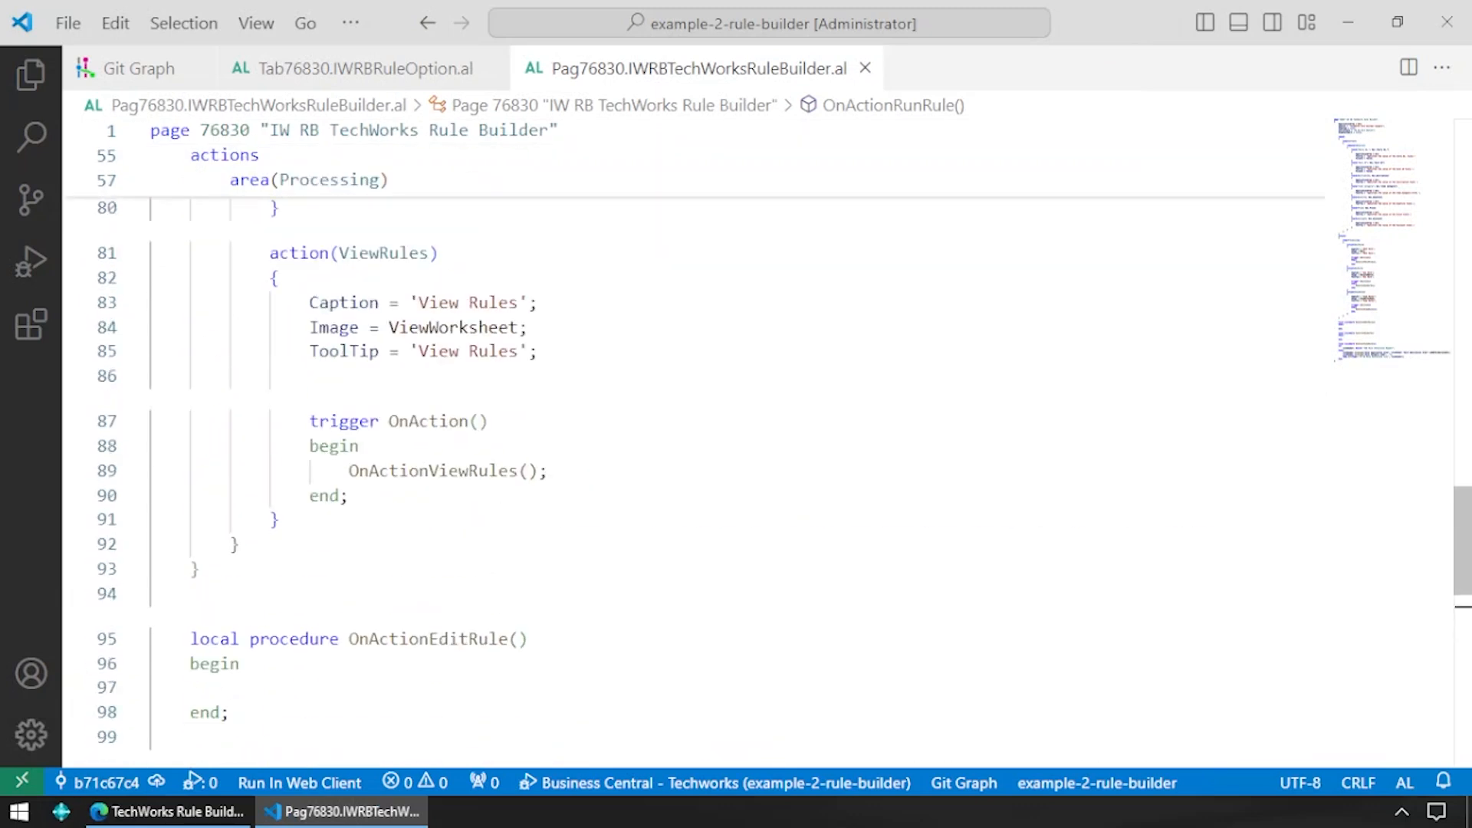
pyautogui.scroll(-3, 695, 451)
pyautogui.scroll(-2, 695, 451)
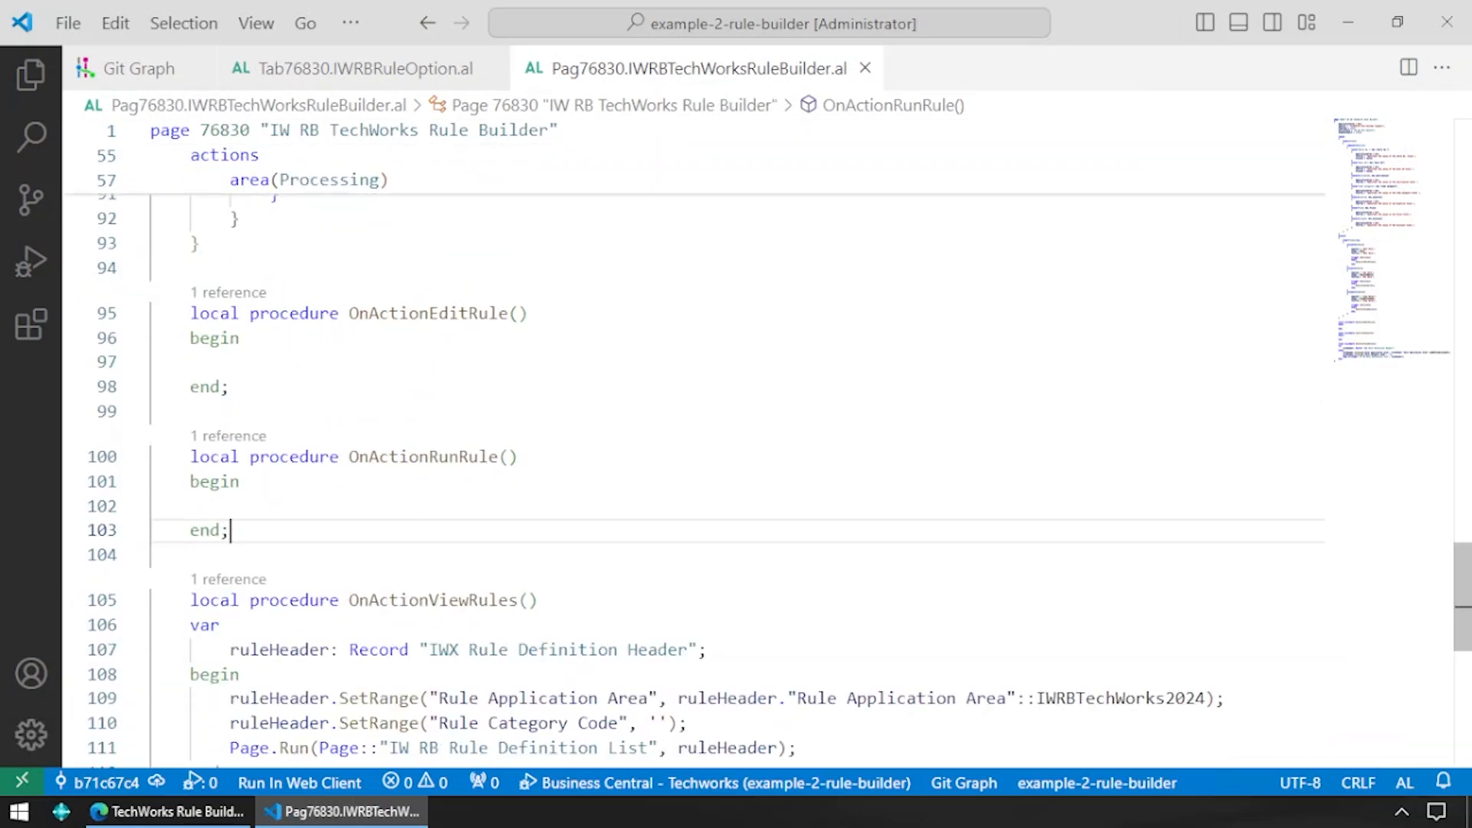
# - Examine the OnActionEditRule and OnActionRunRule procedures, as well as the OnActionViewRules code
pyautogui.moveTo(152, 268); pyautogui.dragTo(231, 531)
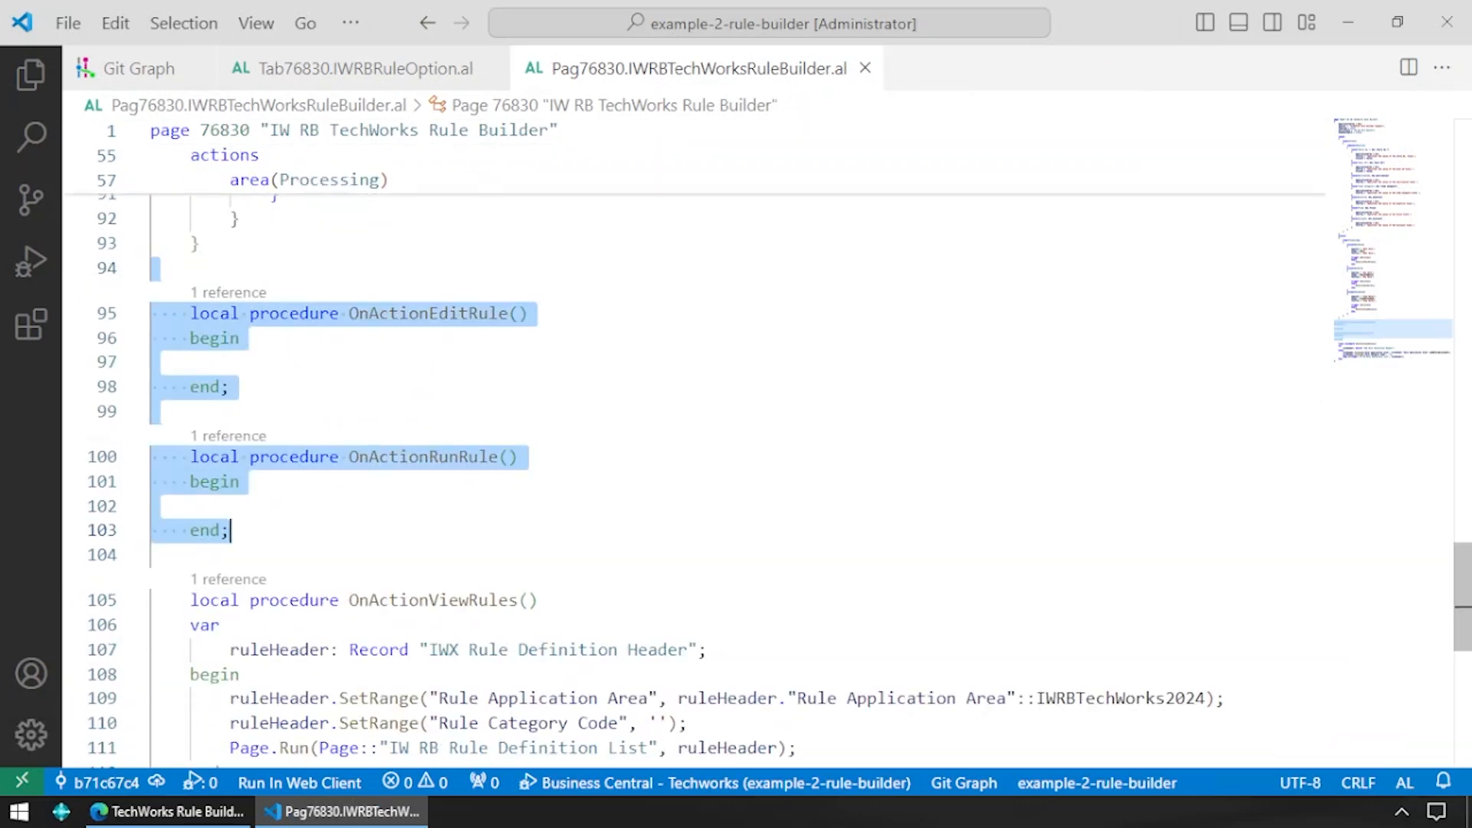
pyautogui.scroll(-1, 695, 451)
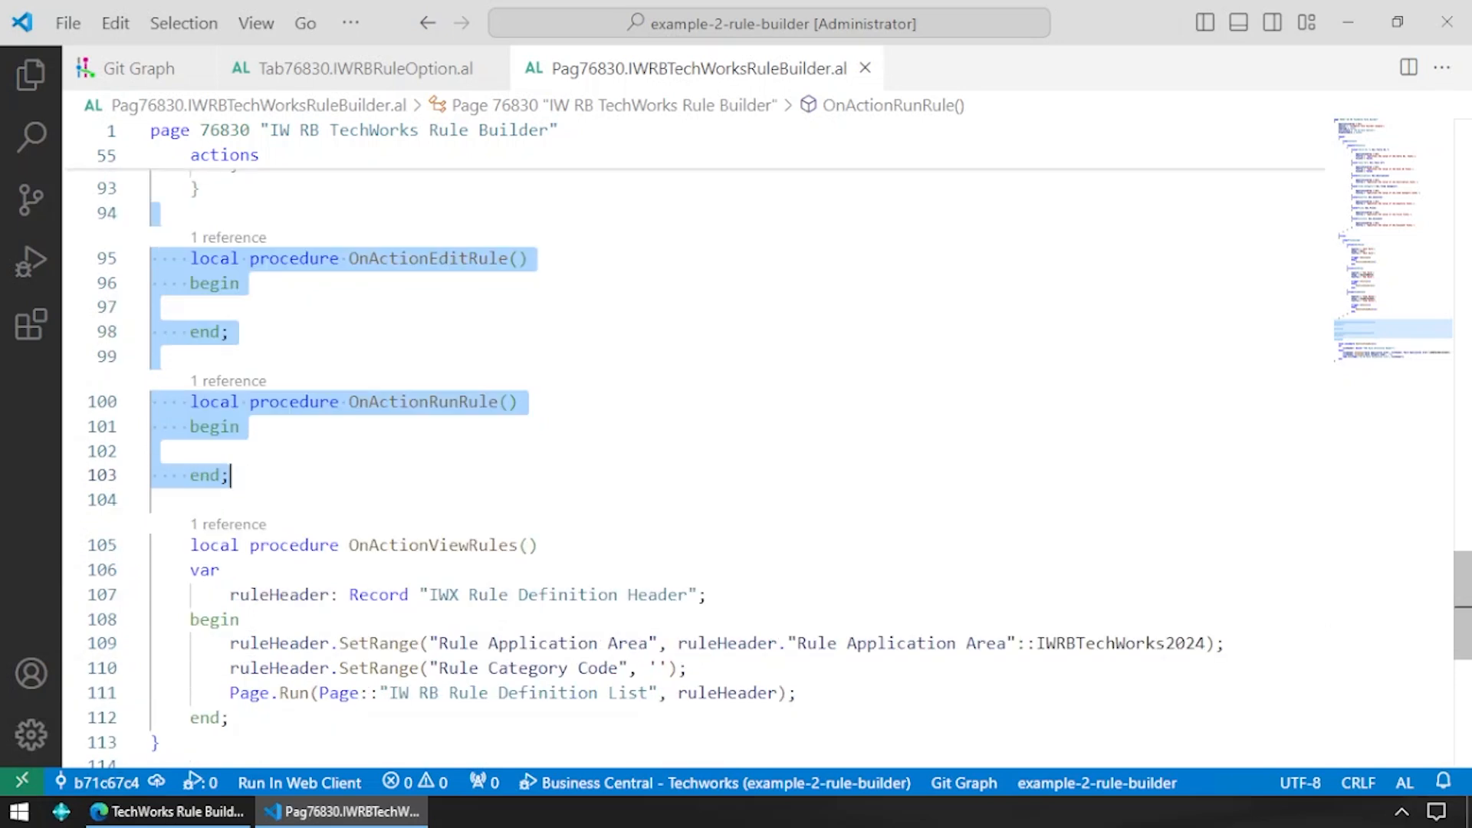
pyautogui.click(244, 501)
pyautogui.moveTo(152, 502); pyautogui.dragTo(231, 718)
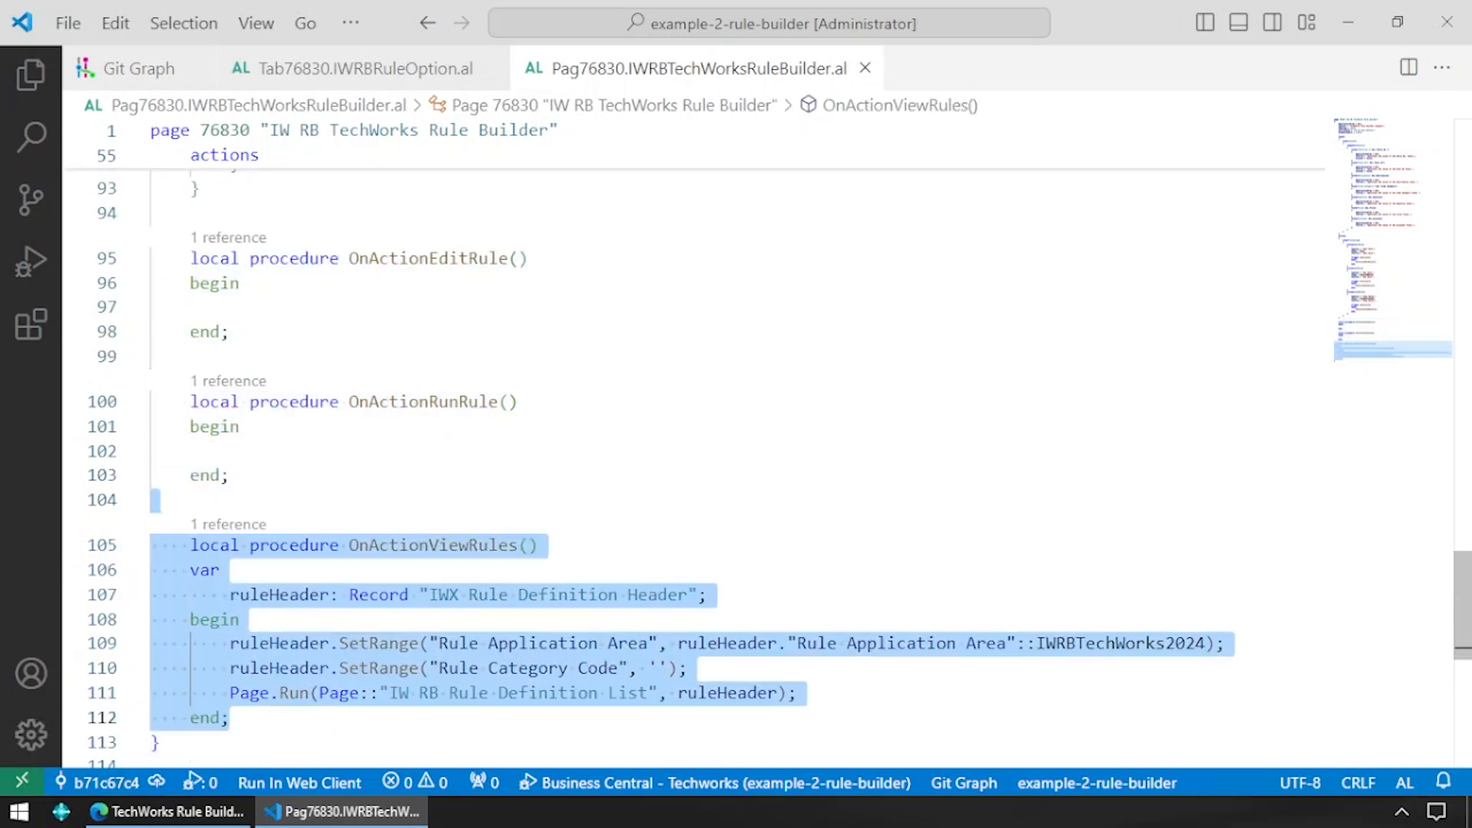
pyautogui.click(267, 512)
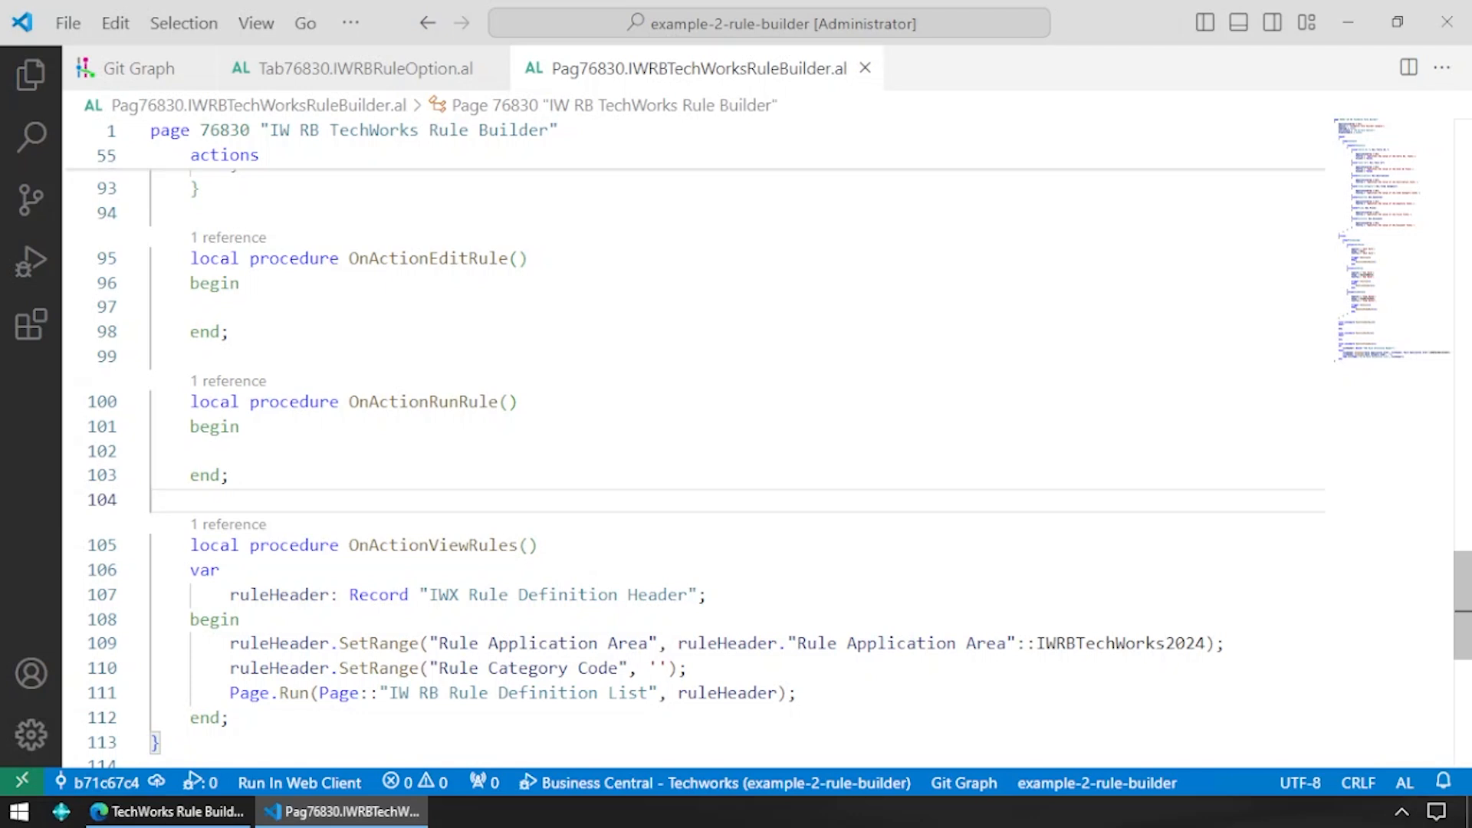
pyautogui.hotkey('ctrl', 'p')
pyautogui.write('cod')
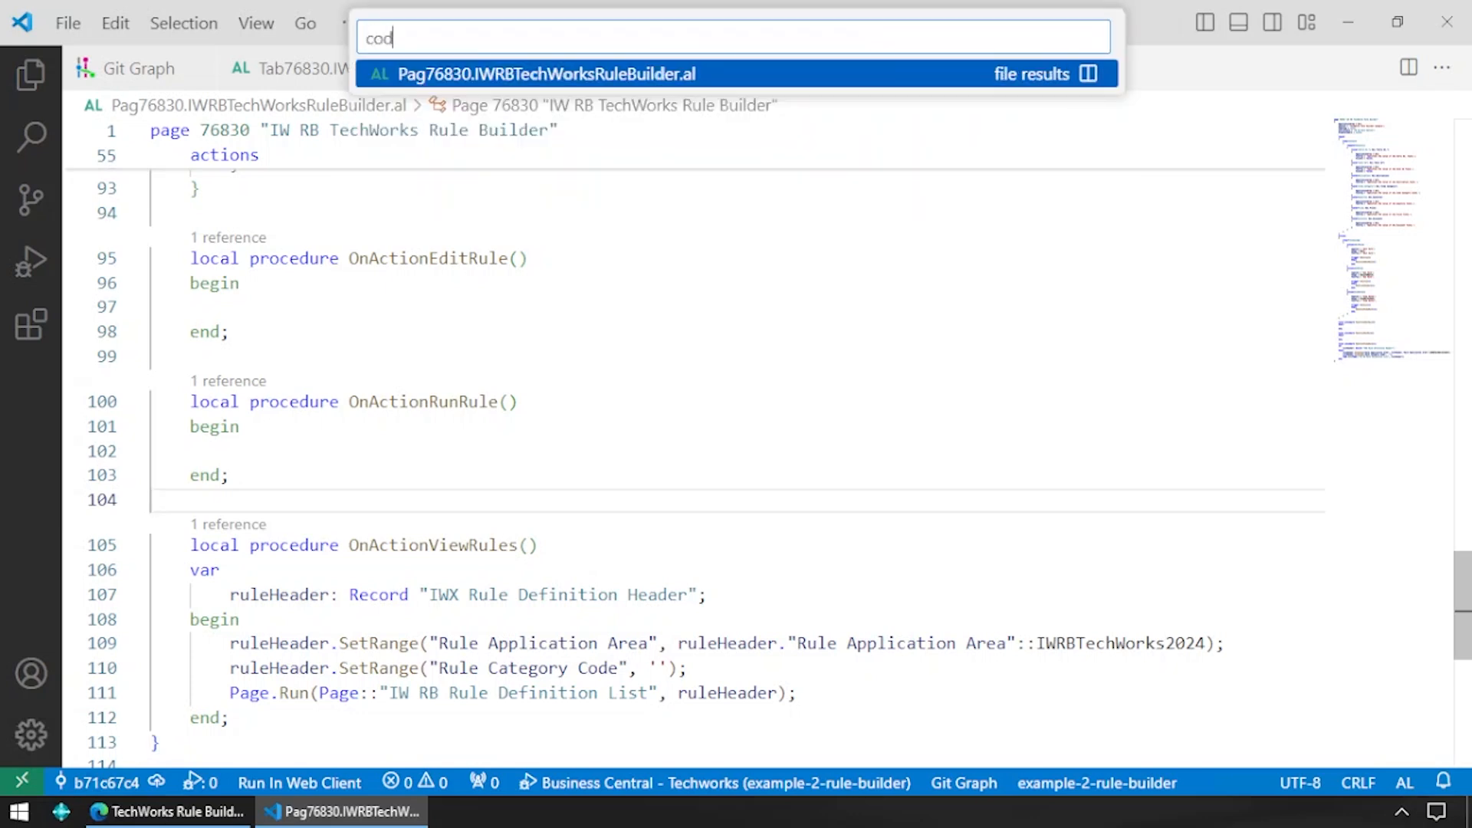
pyautogui.press('Escape')
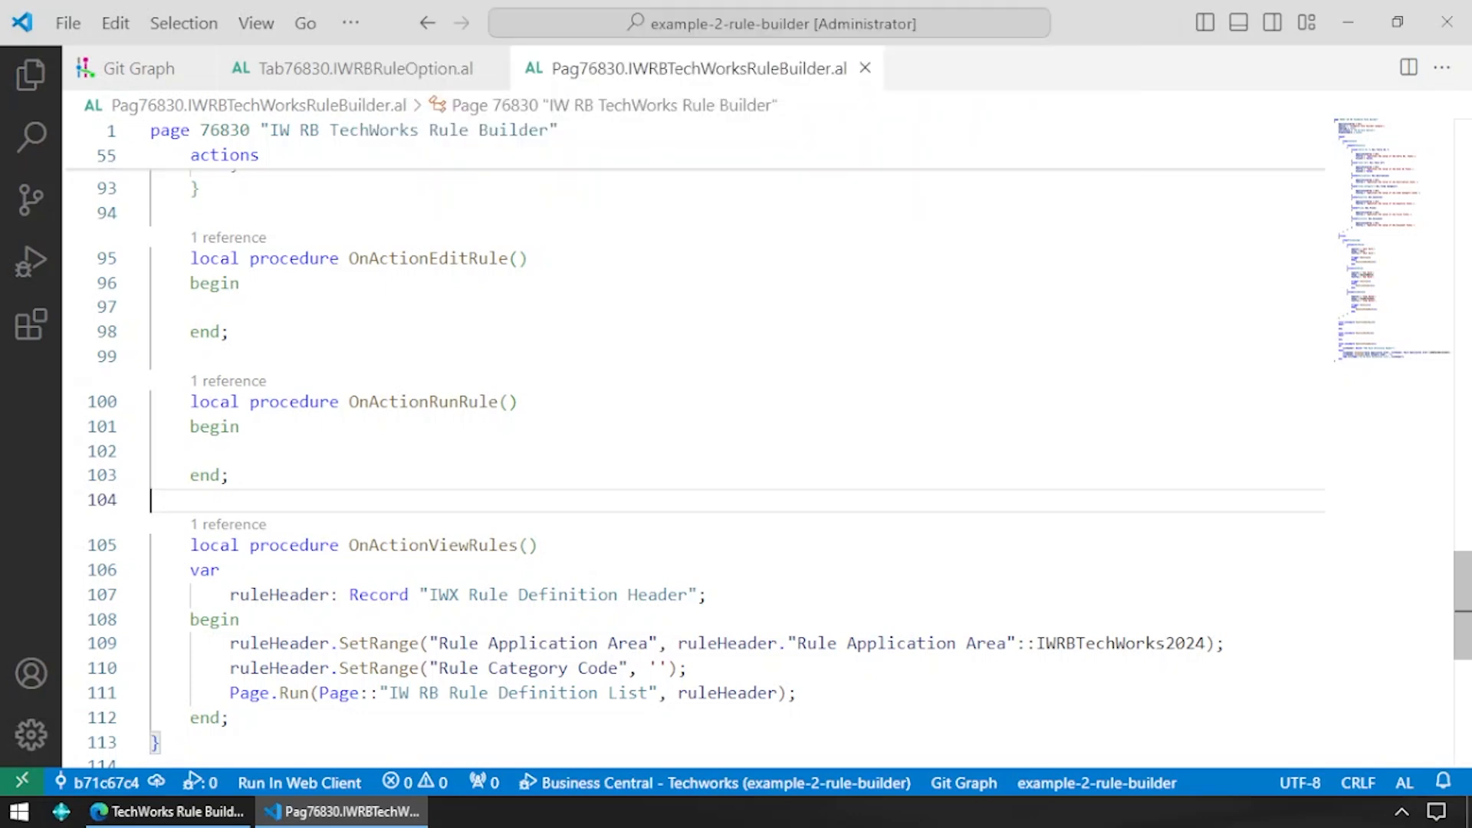
# - Open Enum-Ext76830.IWRBRuleAppAreaExt.al and examine the IWRBTechWorks2024 value it adds to the IWX Rule Application Area enum
pyautogui.hotkey('ctrl', 'p')
pyautogui.write('enu')
pyautogui.press('Return')
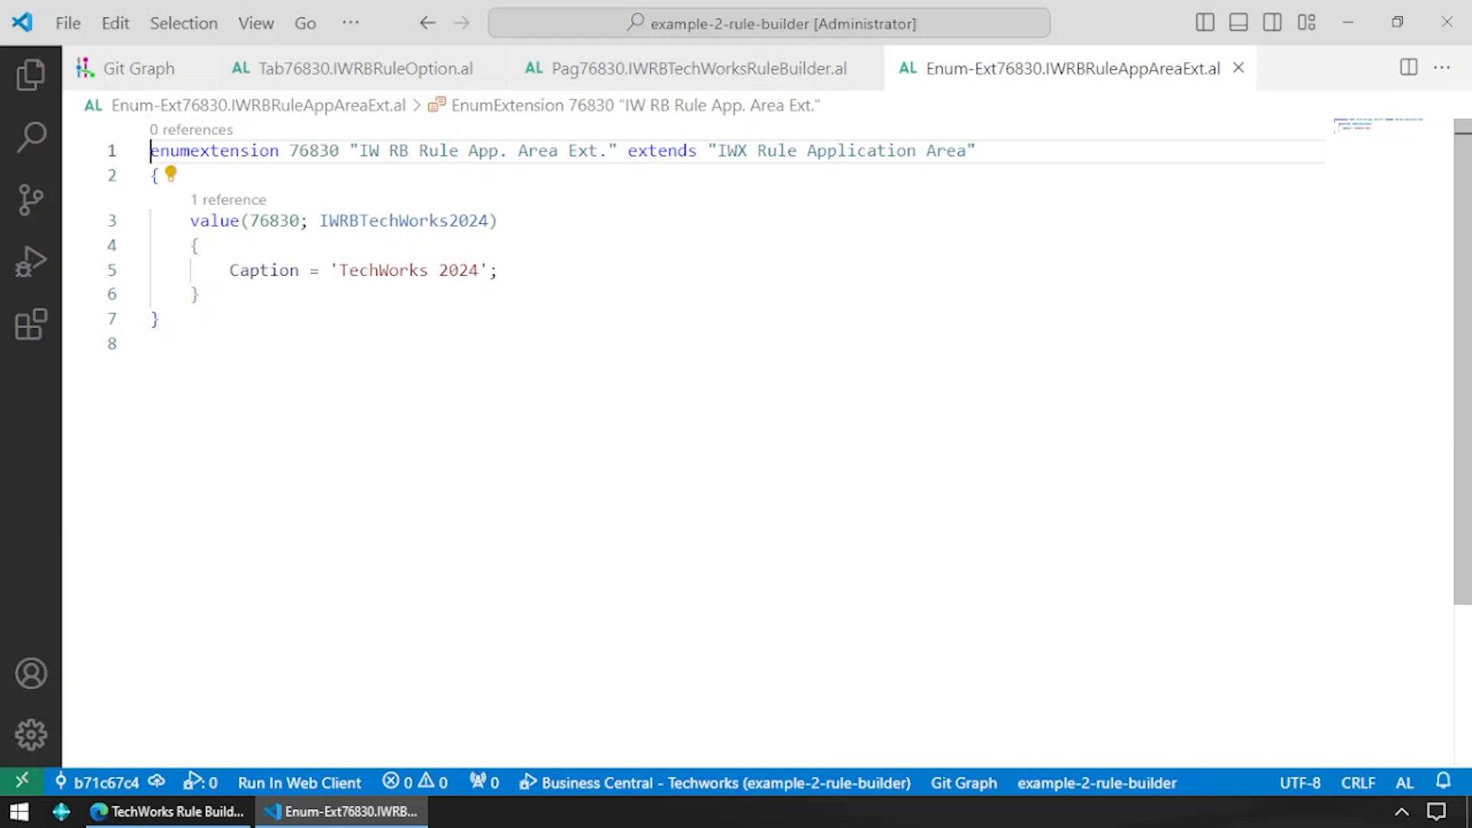
pyautogui.doubleClick(404, 221)
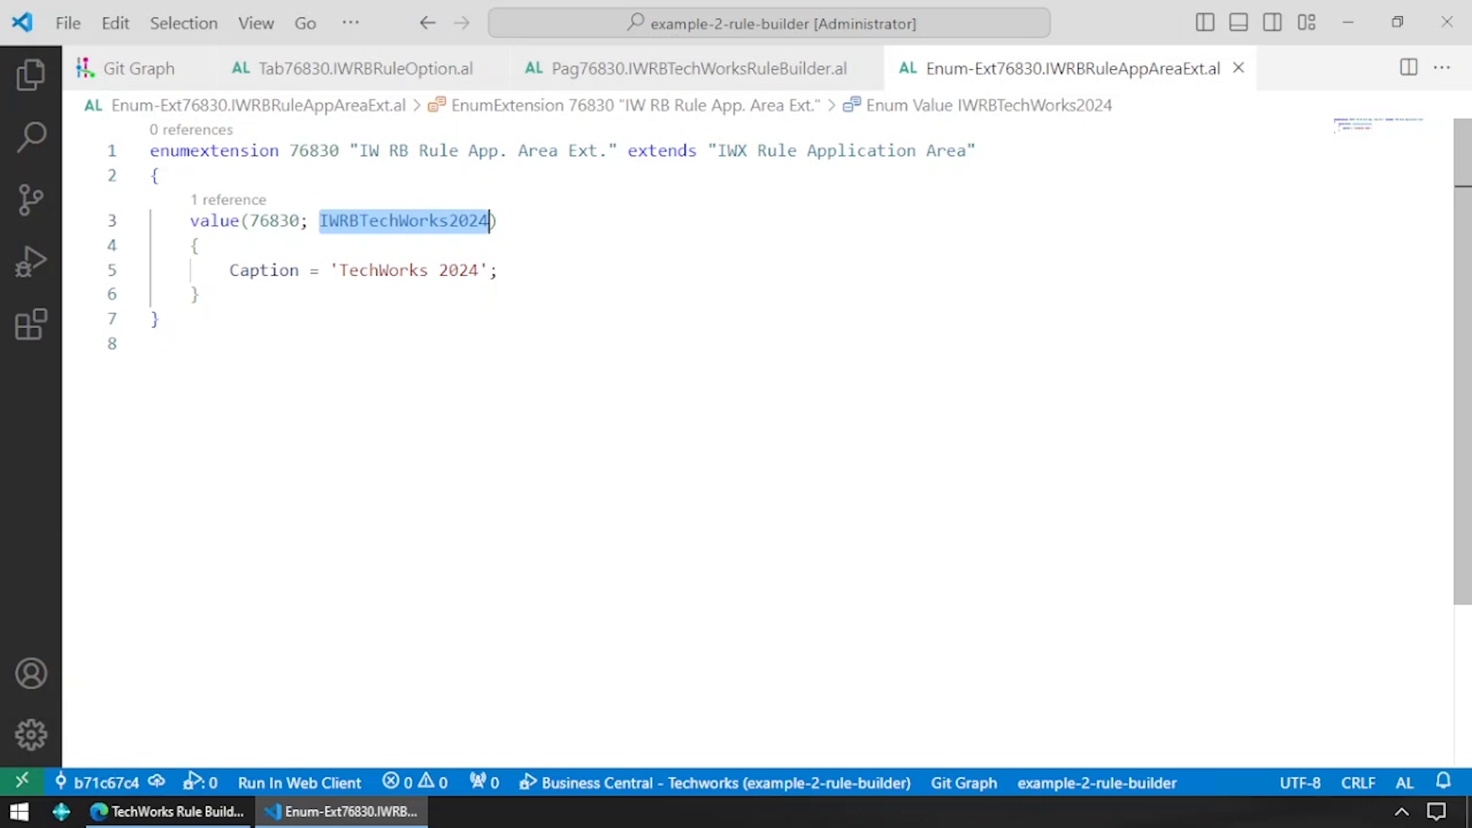
pyautogui.click(201, 295)
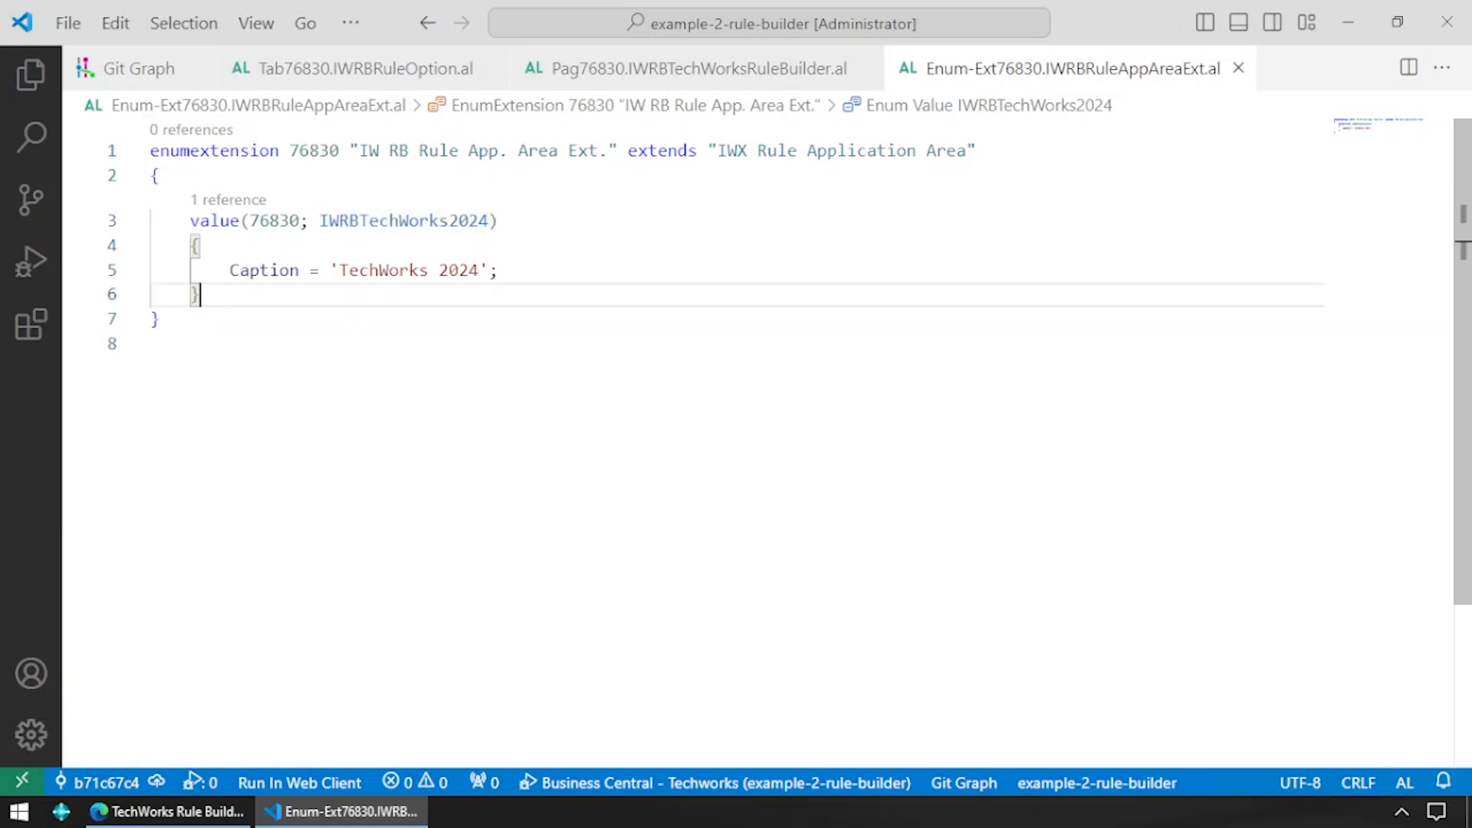
# - Open Pag76831.IWRBRuleDefinitionList.al and examine its IWX Rule Definition Header source table and the listed fields
pyautogui.hotkey('ctrl', 'p')
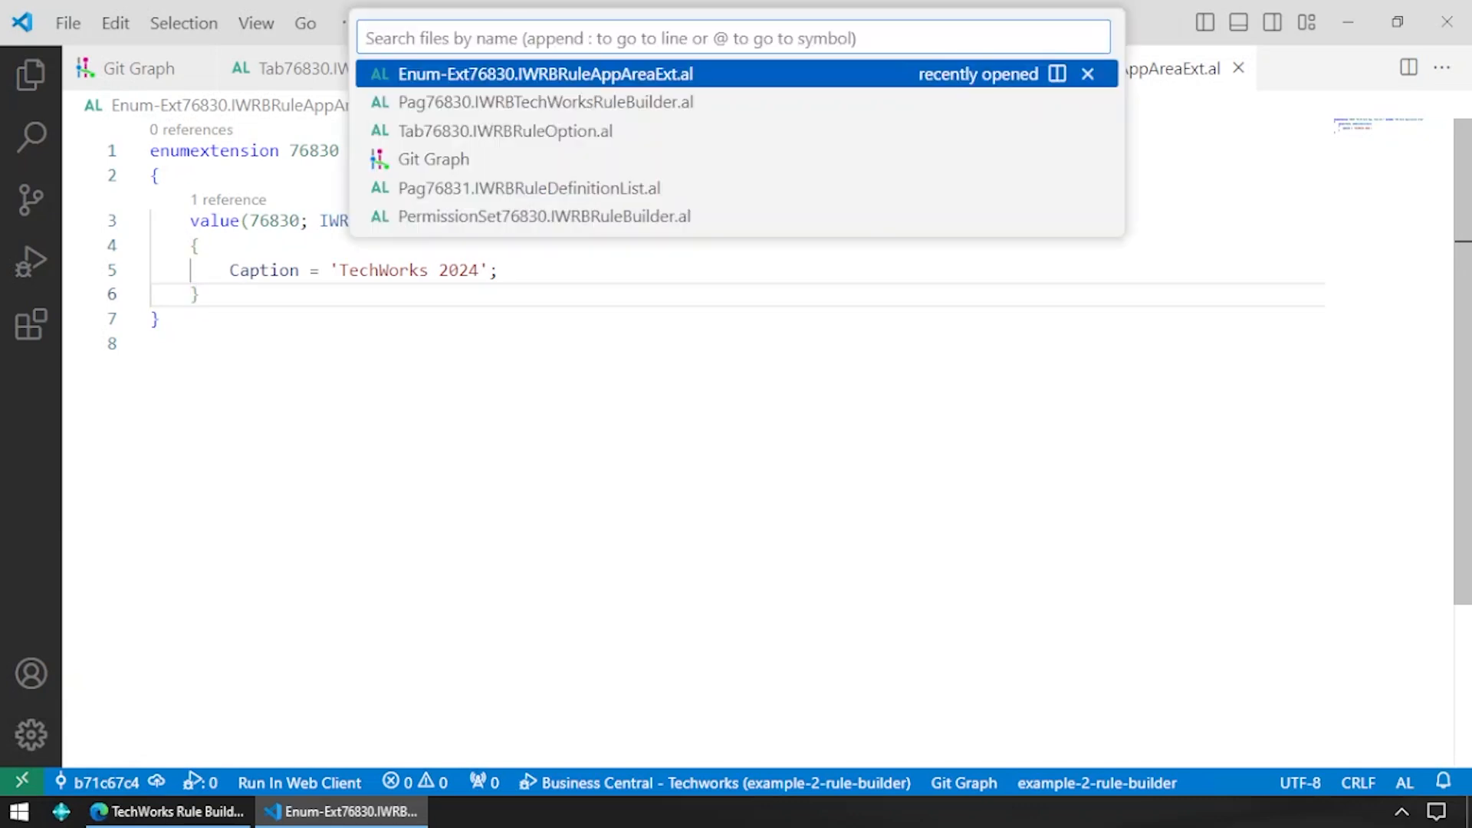
pyautogui.press('Down')
pyautogui.press('Down')
pyautogui.press('Down')
pyautogui.press('Down')
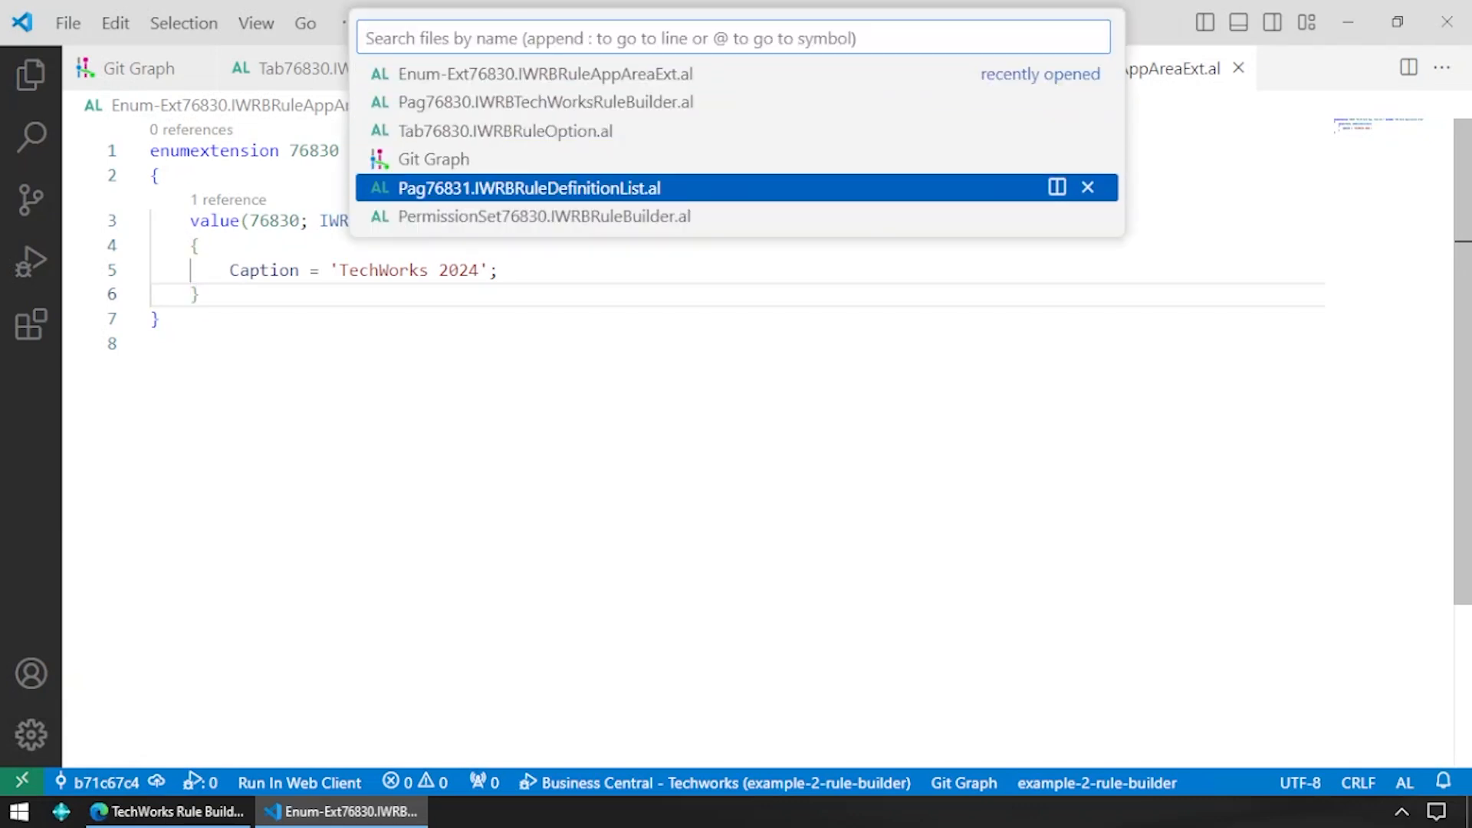
pyautogui.press('Return')
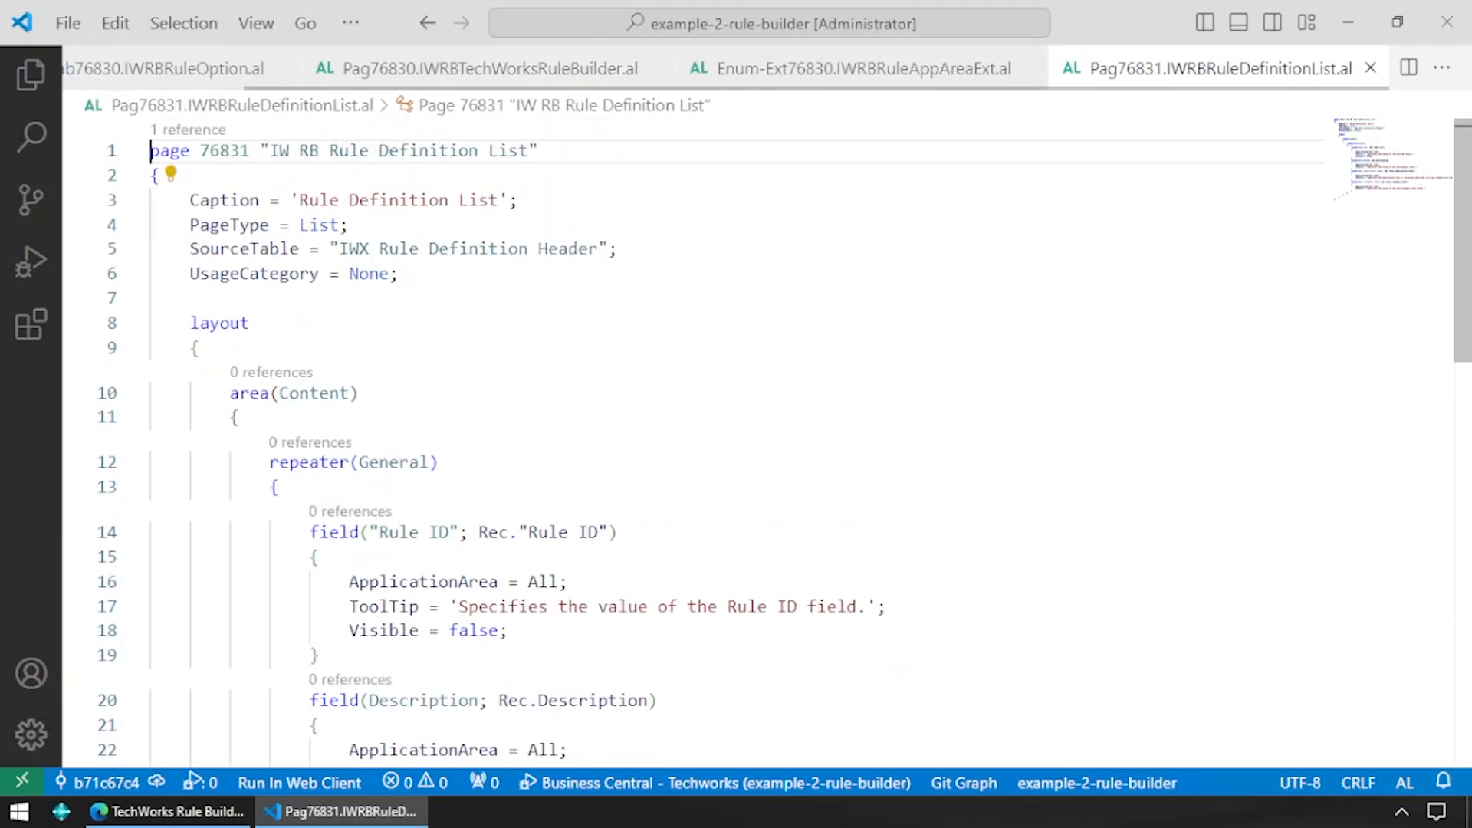
pyautogui.moveTo(618, 249); pyautogui.dragTo(331, 249)
pyautogui.scroll(-2, 330, 249)
pyautogui.scroll(-8, 690, 445)
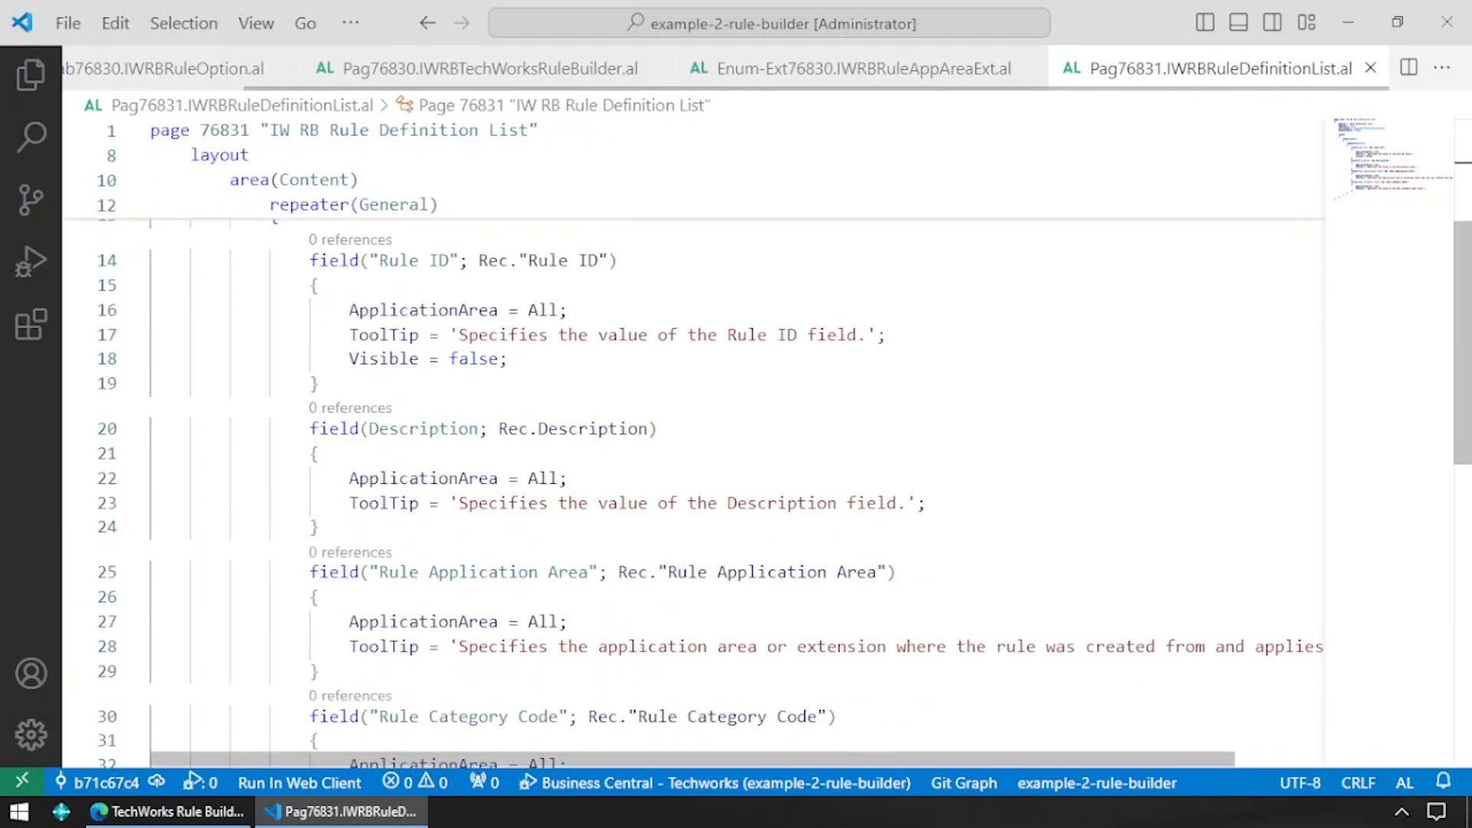
pyautogui.scroll(10, 690, 445)
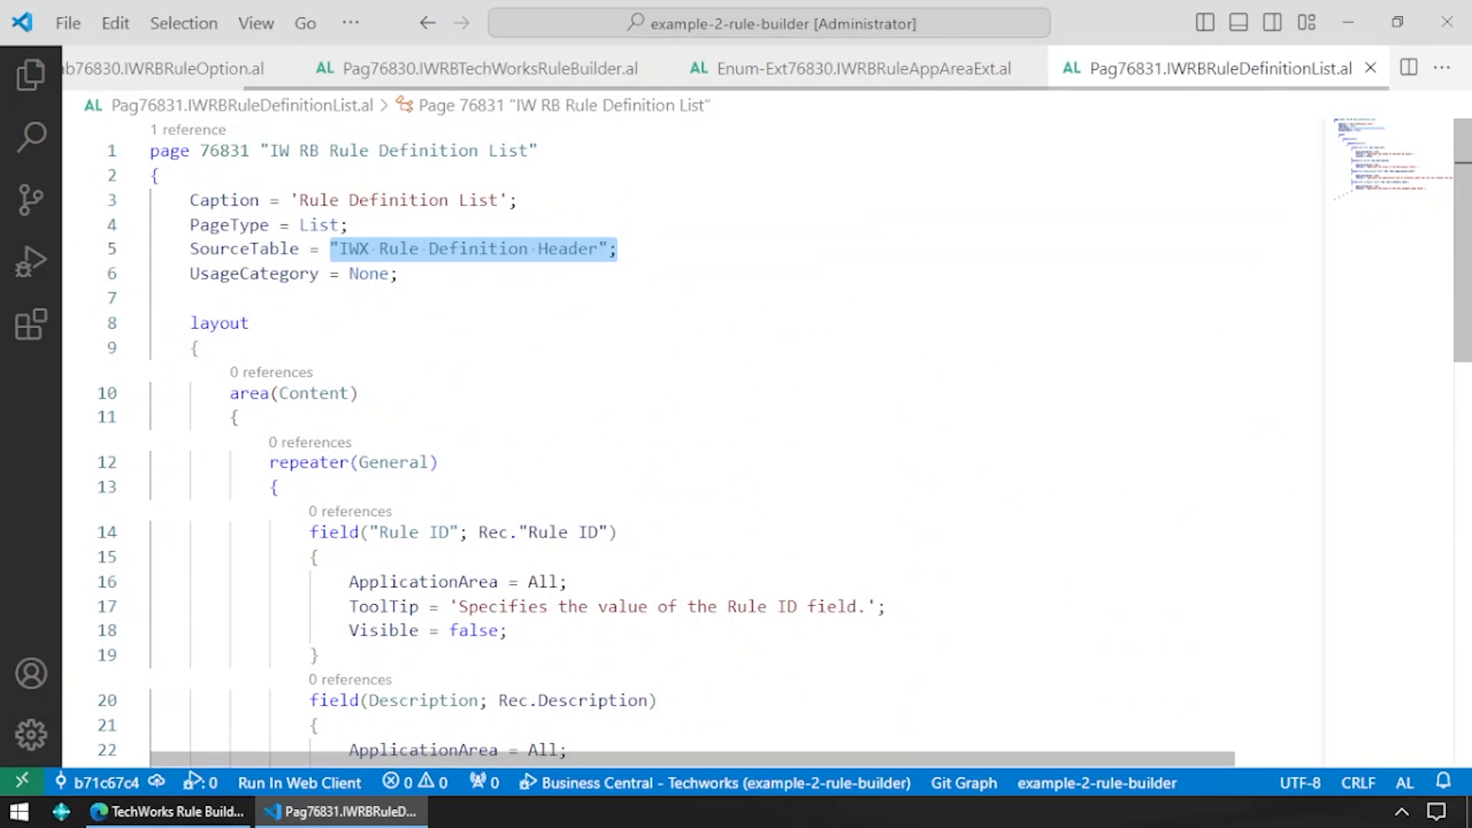
# - Close the rule definition list, enum extension and rule option files, keeping Pag76830.IWRBTechWorksRuleBuilder.al open beside the Git Graph
pyautogui.hotkey('ctrl', 'w')
pyautogui.hotkey('ctrl', 'w')
pyautogui.hotkey('ctrl', 'w')
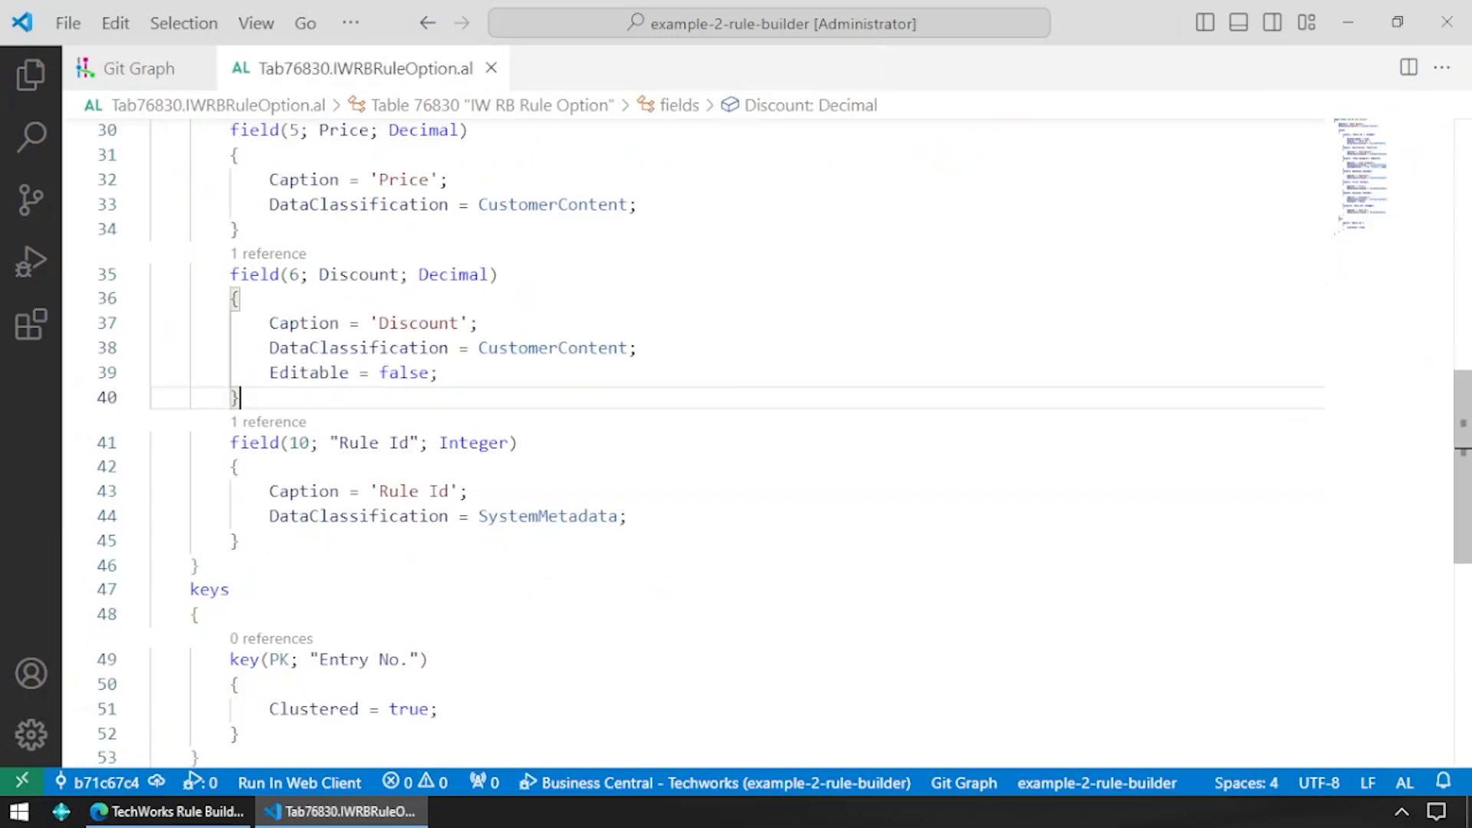
pyautogui.hotkey('ctrl', 'shift', 't')
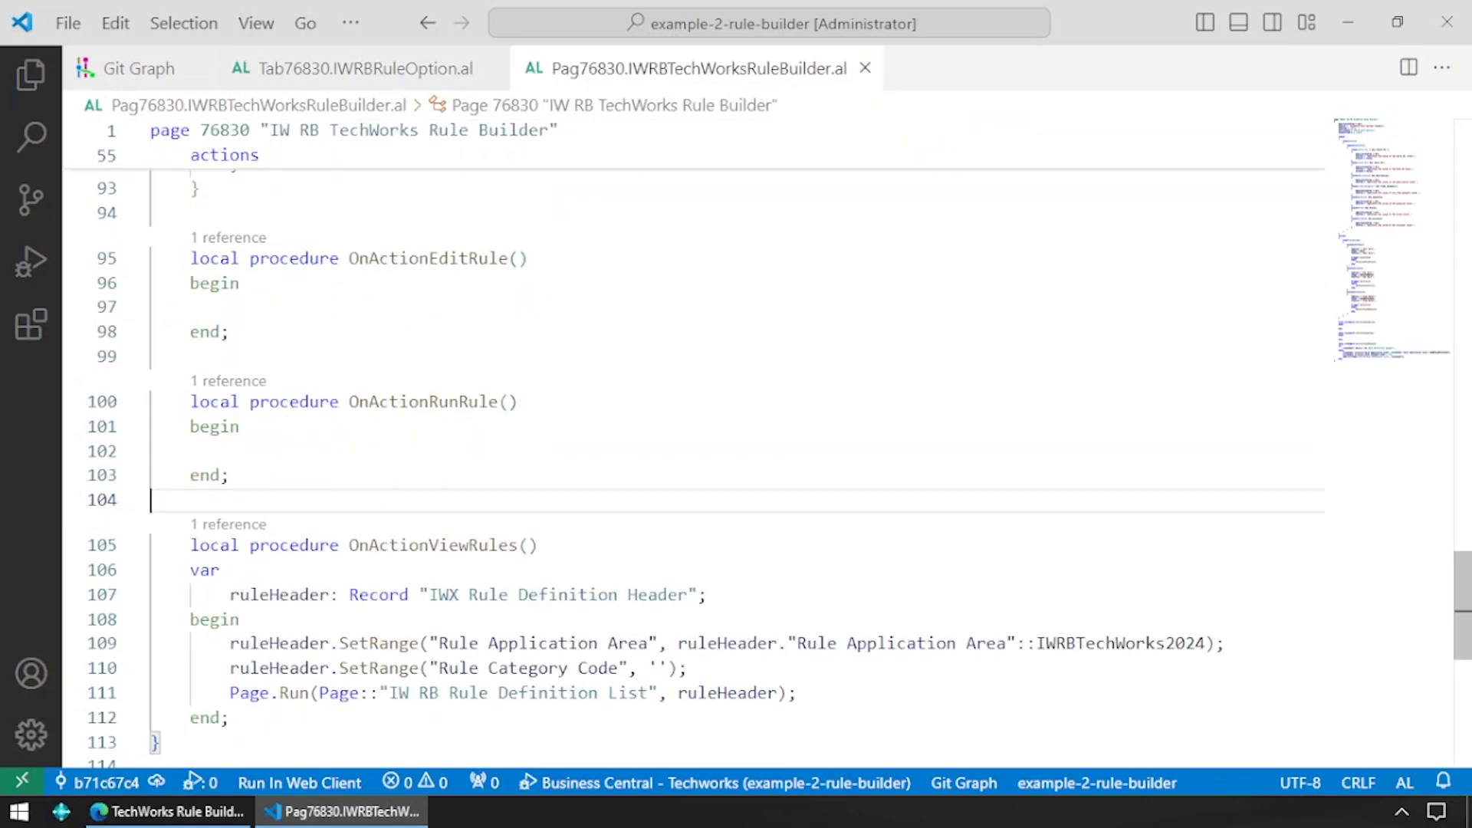
pyautogui.hotkey('ctrl', 'Tab')
pyautogui.hotkey('ctrl', 'w')
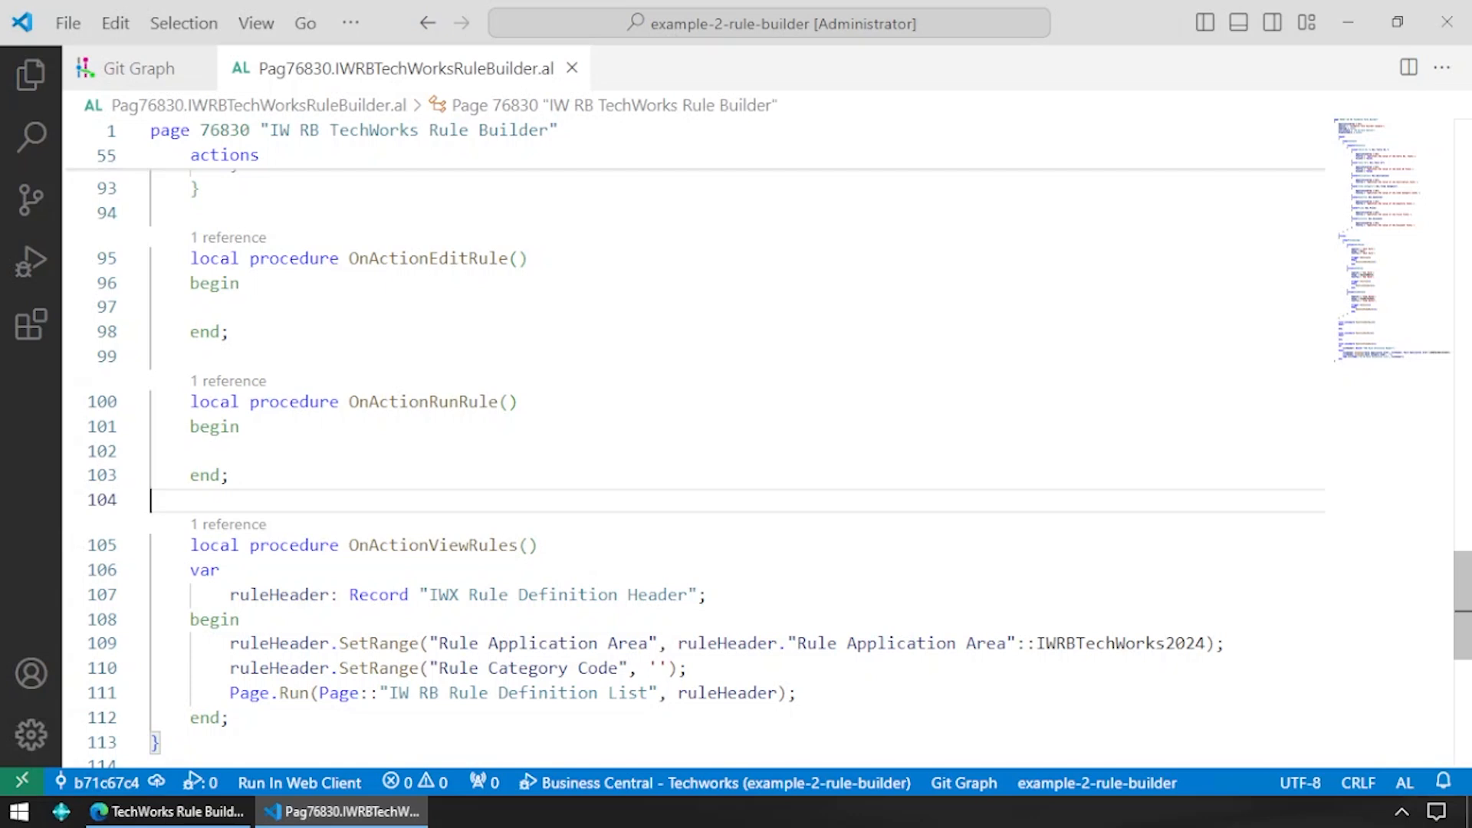
# - Check out the Step 2 commit from the Git Graph
pyautogui.hotkey('ctrl', 'Tab')
pyautogui.rightClick(198, 322)
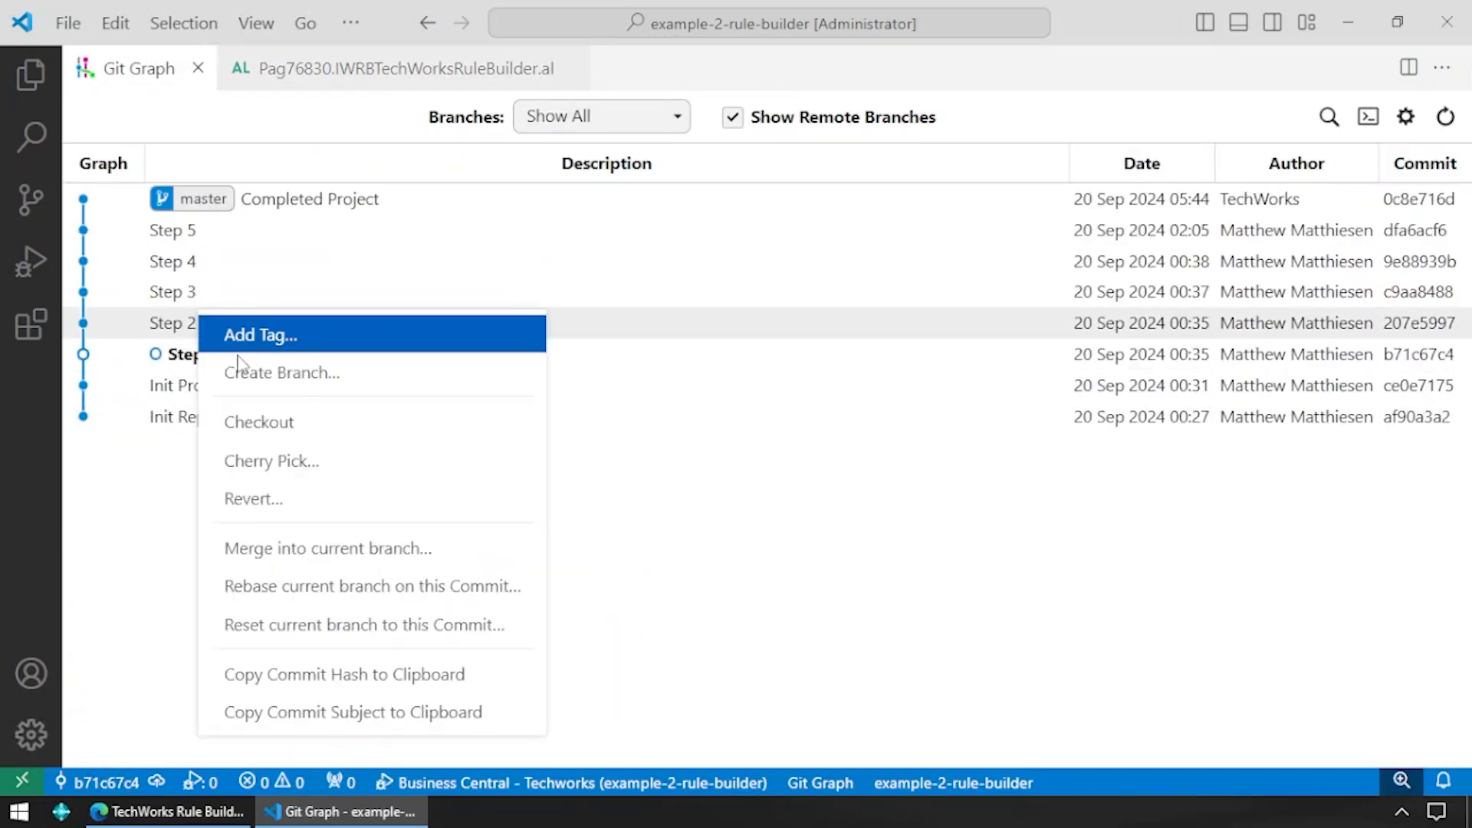
pyautogui.click(270, 423)
# - From the RuleMgmt variable in Pag76830, open the codeunit "IW RB Rule Builder Mgmt." definition and examine the calls in EditRuleWithRuleOption
pyautogui.hotkey('ctrl', 'Tab')
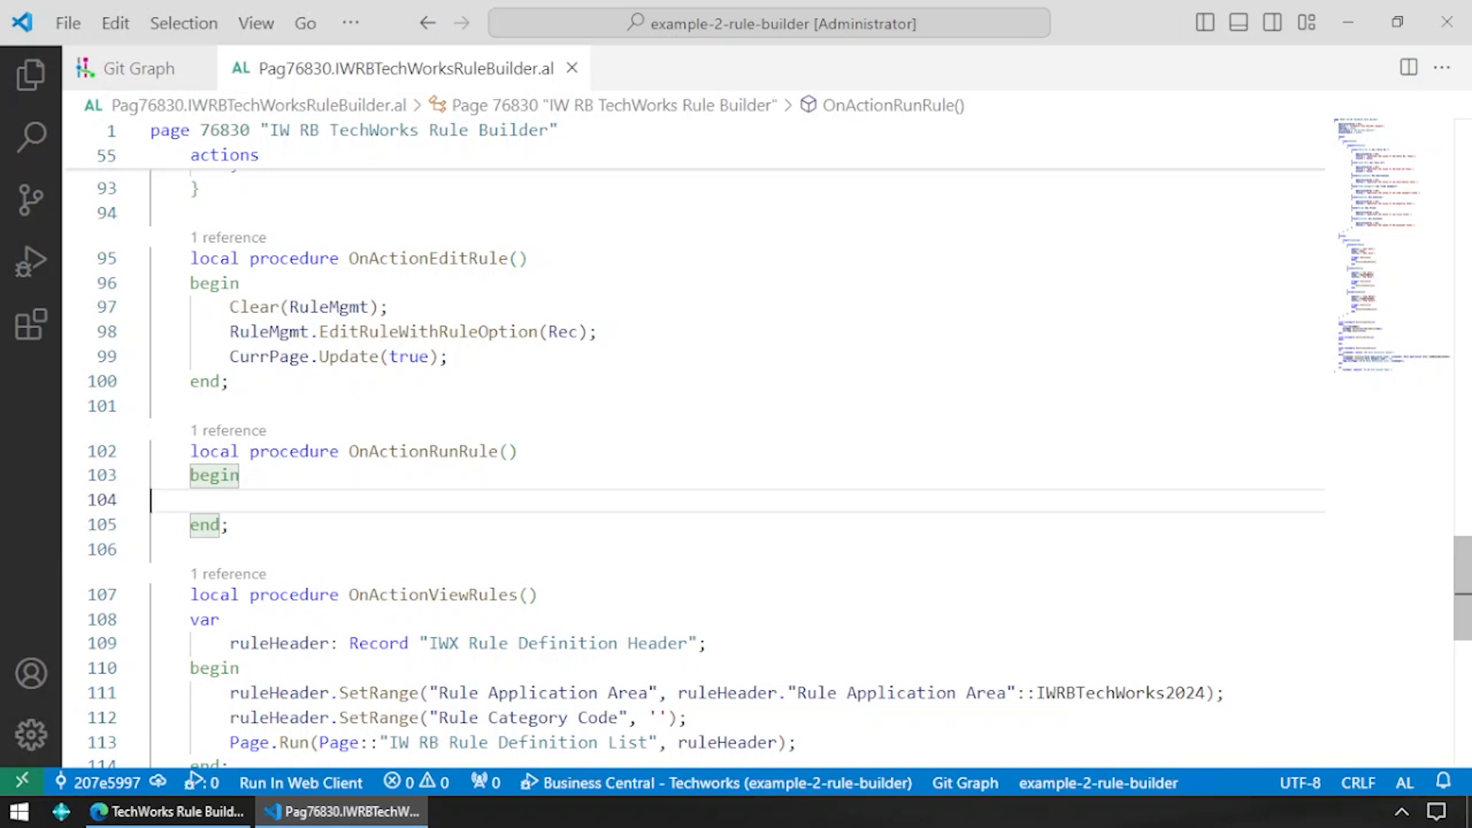
pyautogui.scroll(-5, 690, 445)
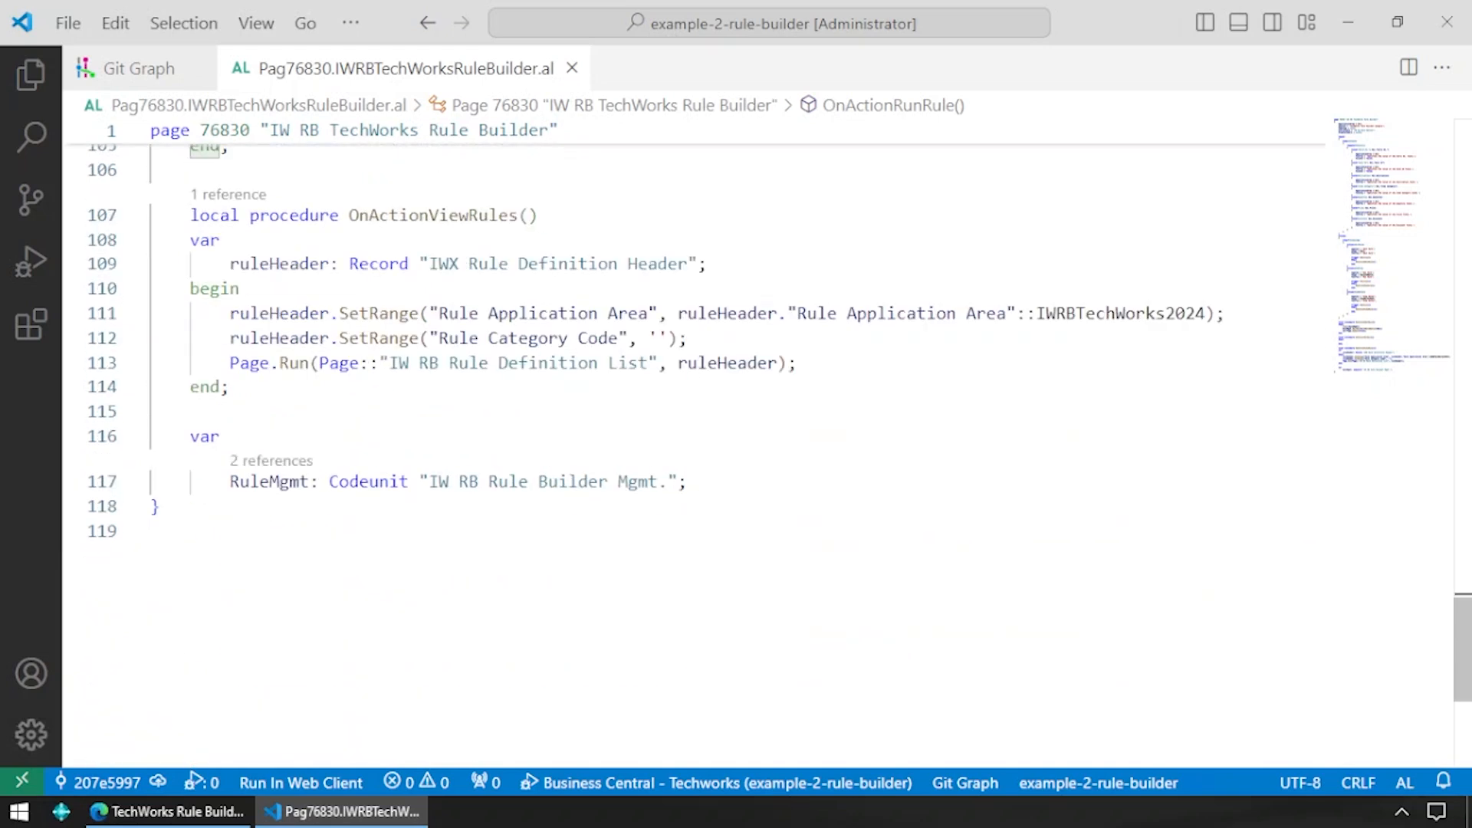
pyautogui.click(649, 483)
pyautogui.press('F12')
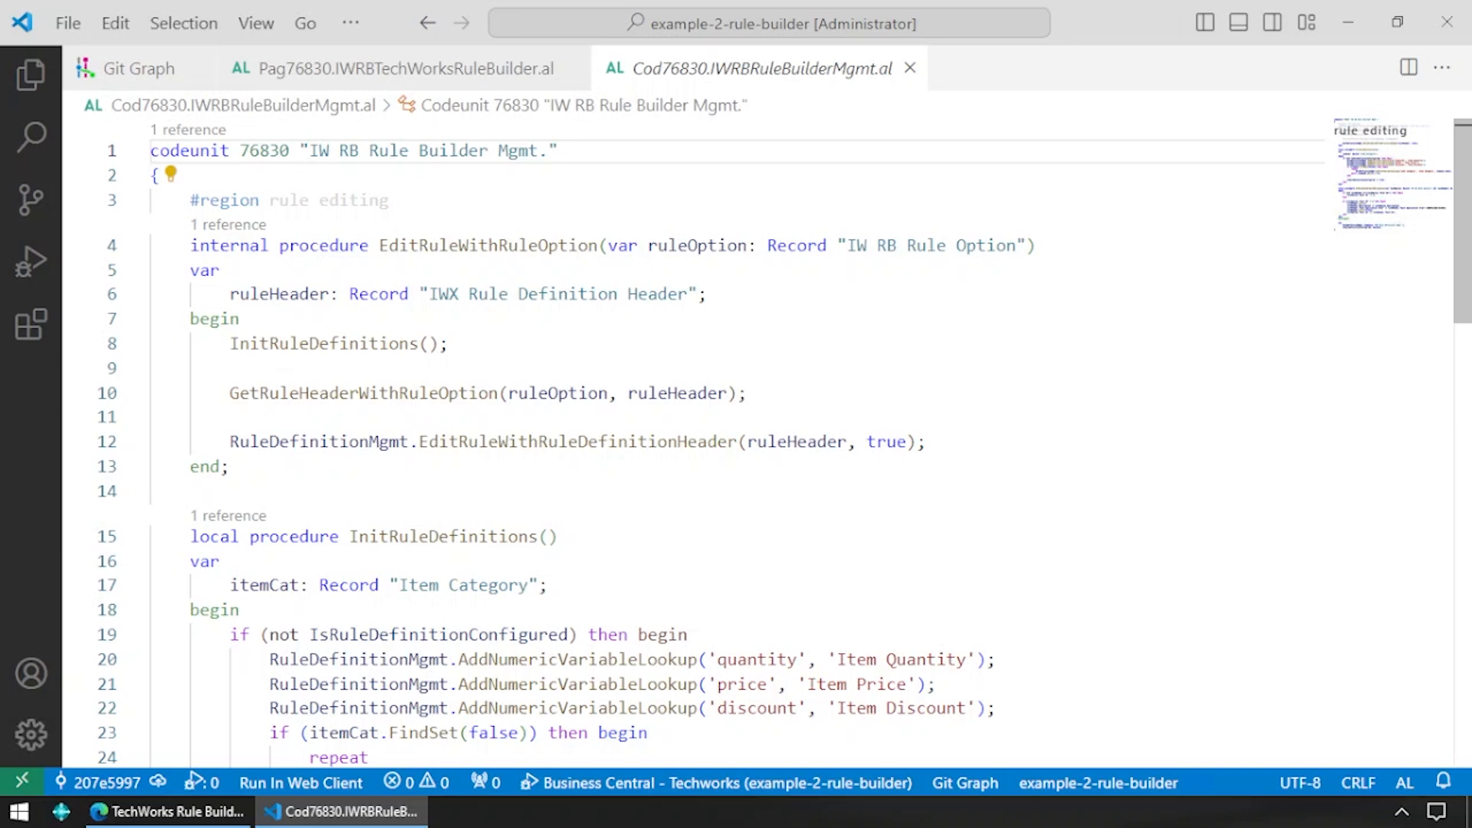
pyautogui.click(349, 345)
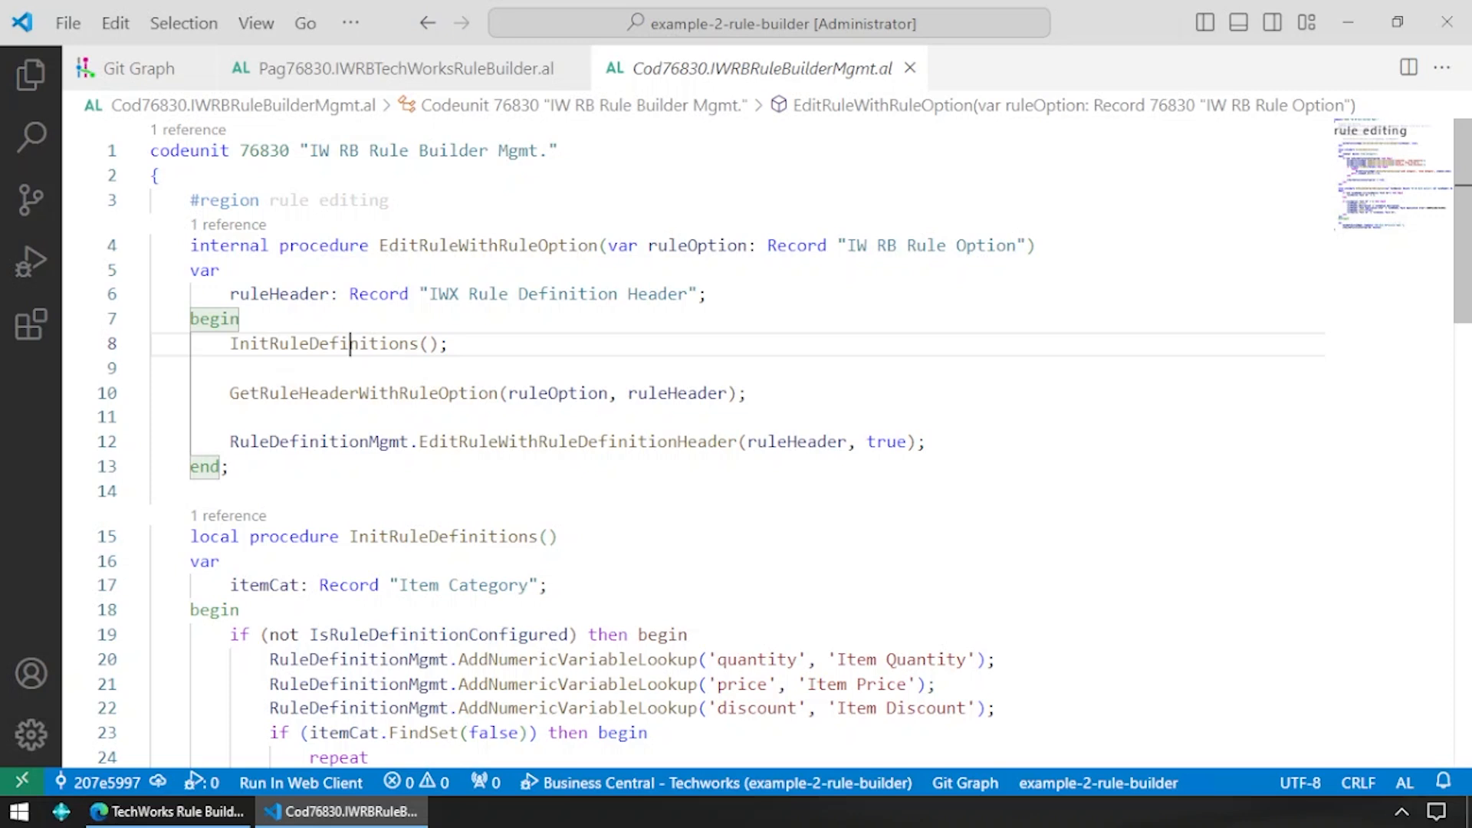
pyautogui.click(449, 394)
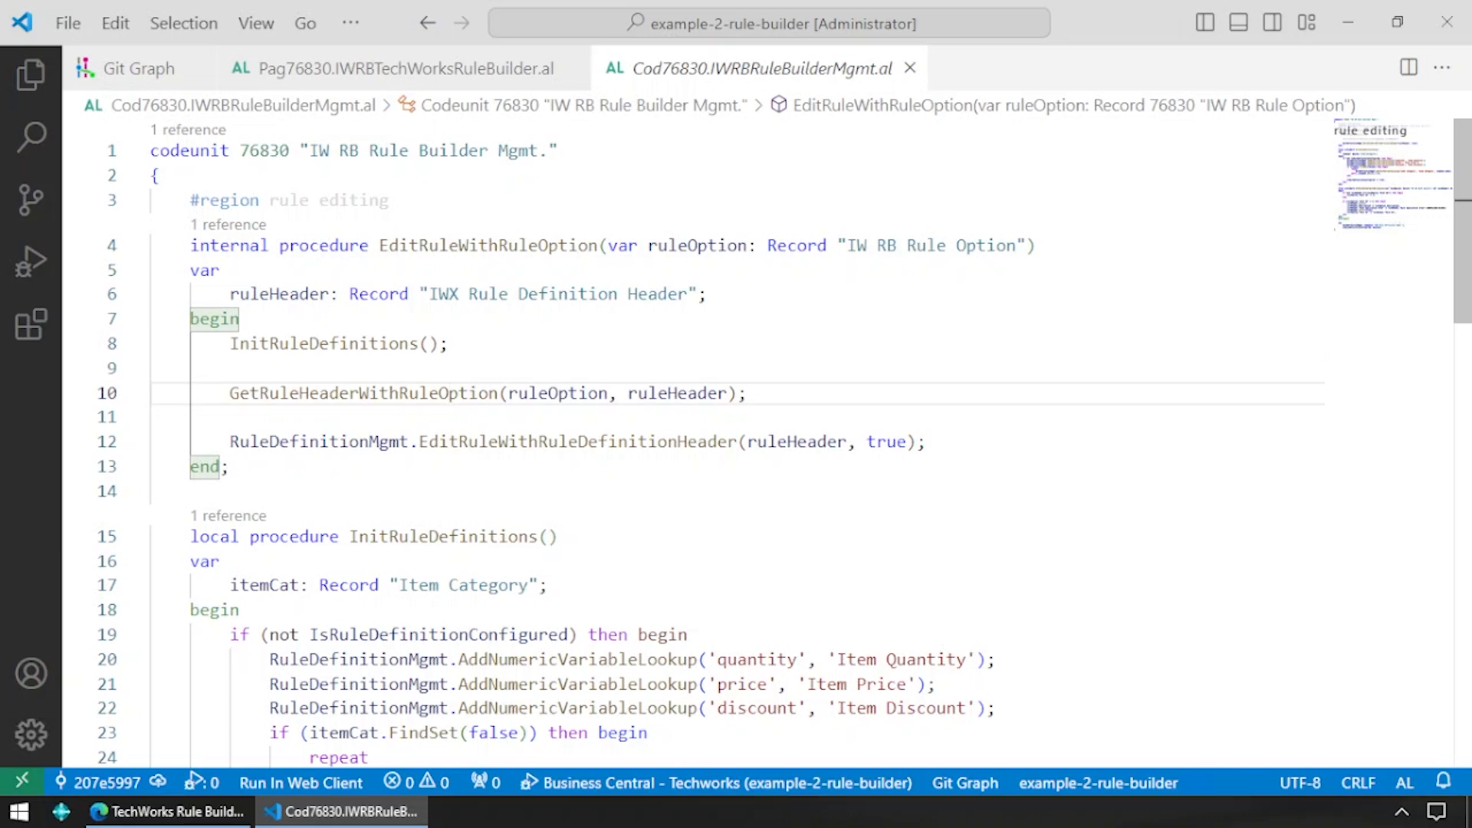
# - Examine the EditRuleWithRuleDefinitionHeader call and trace RuleDefinitionMgmt to its declaration as codeunit "IWX Rule Definition Mgmt.", returning to the call
pyautogui.moveTo(928, 443); pyautogui.dragTo(230, 443)
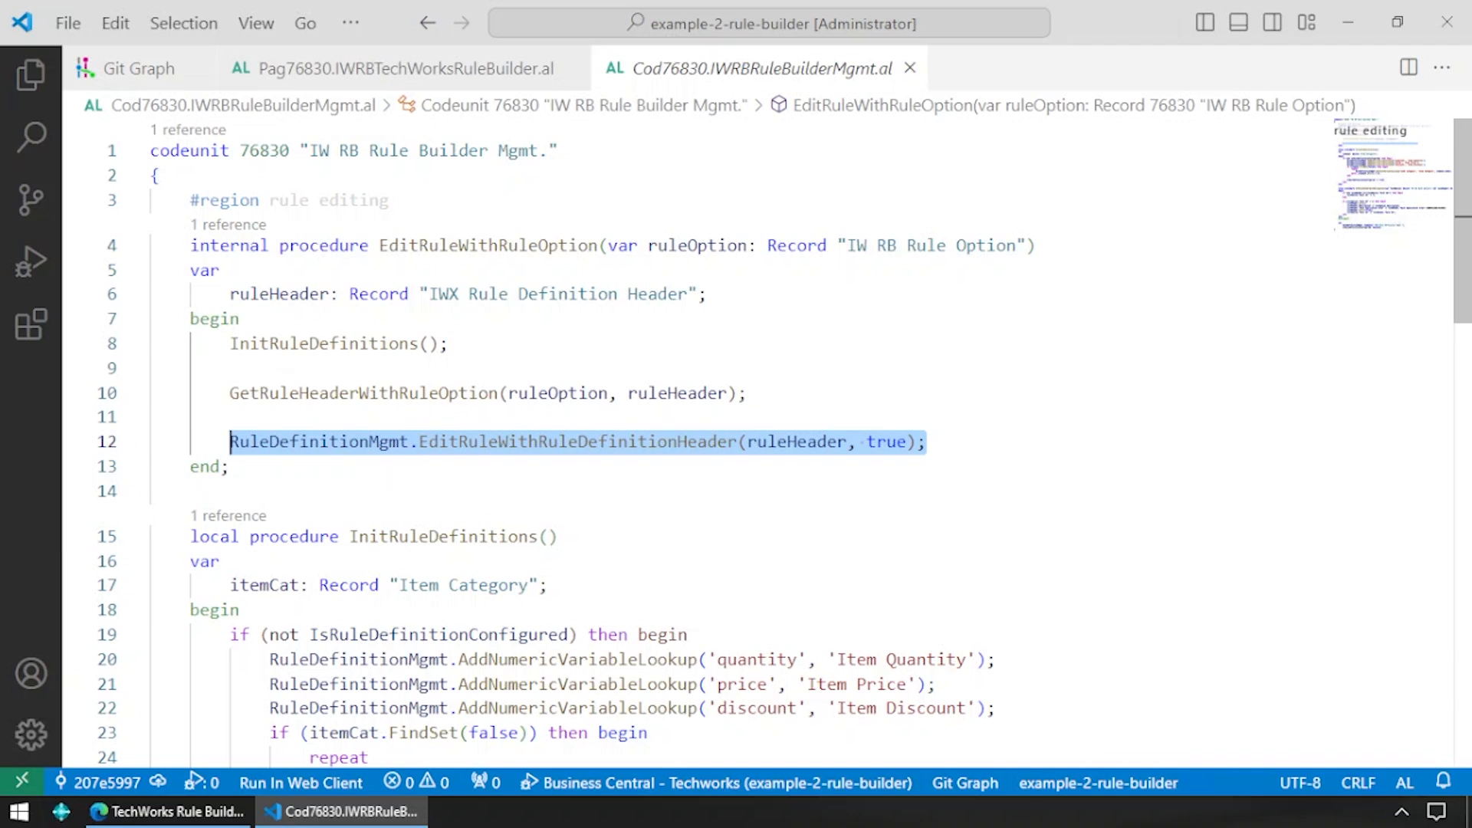
pyautogui.click(151, 418)
pyautogui.click(359, 443)
pyautogui.press('F12')
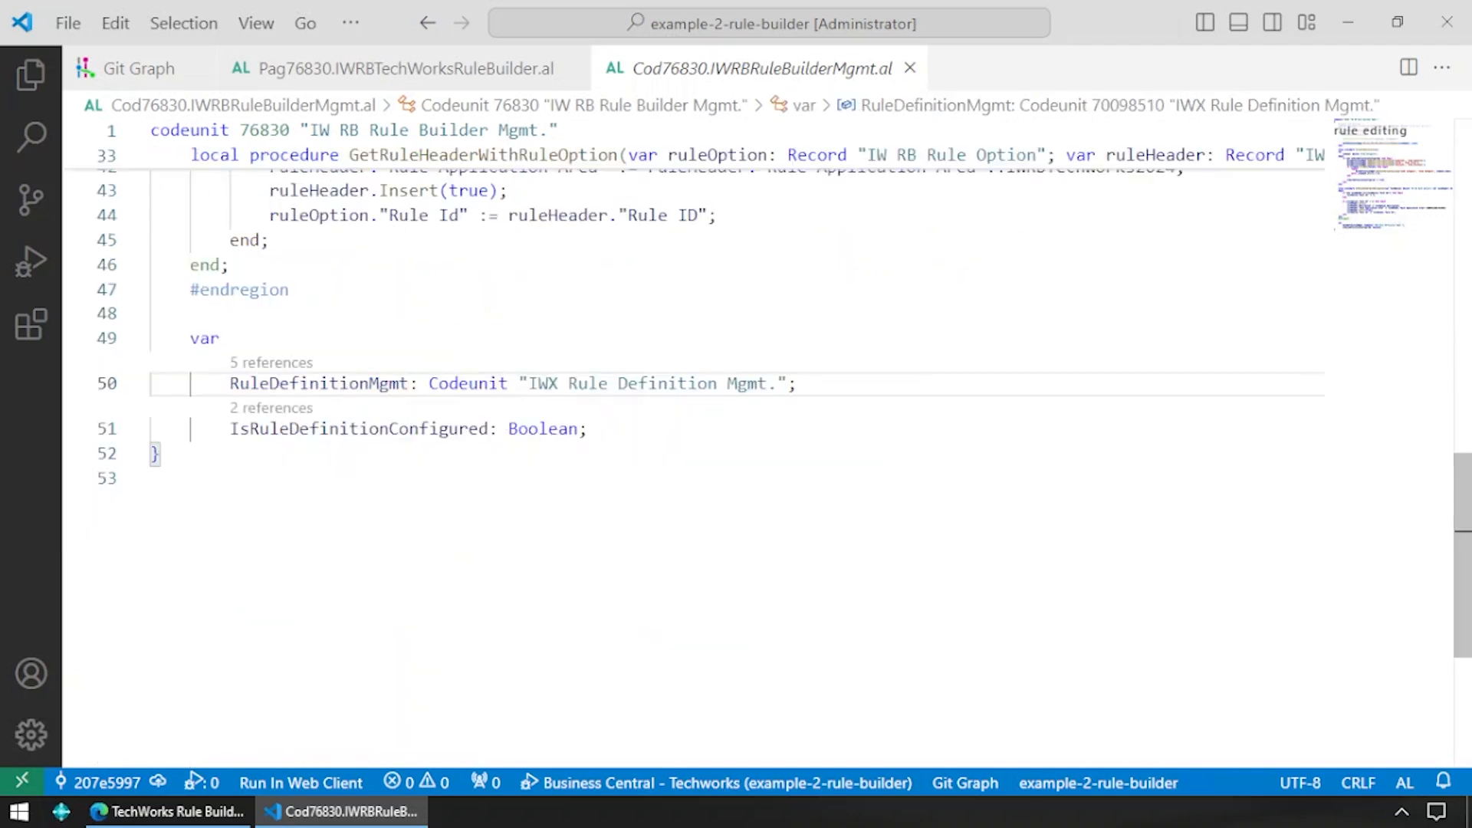
pyautogui.click(520, 384)
pyautogui.moveTo(520, 384); pyautogui.dragTo(798, 385)
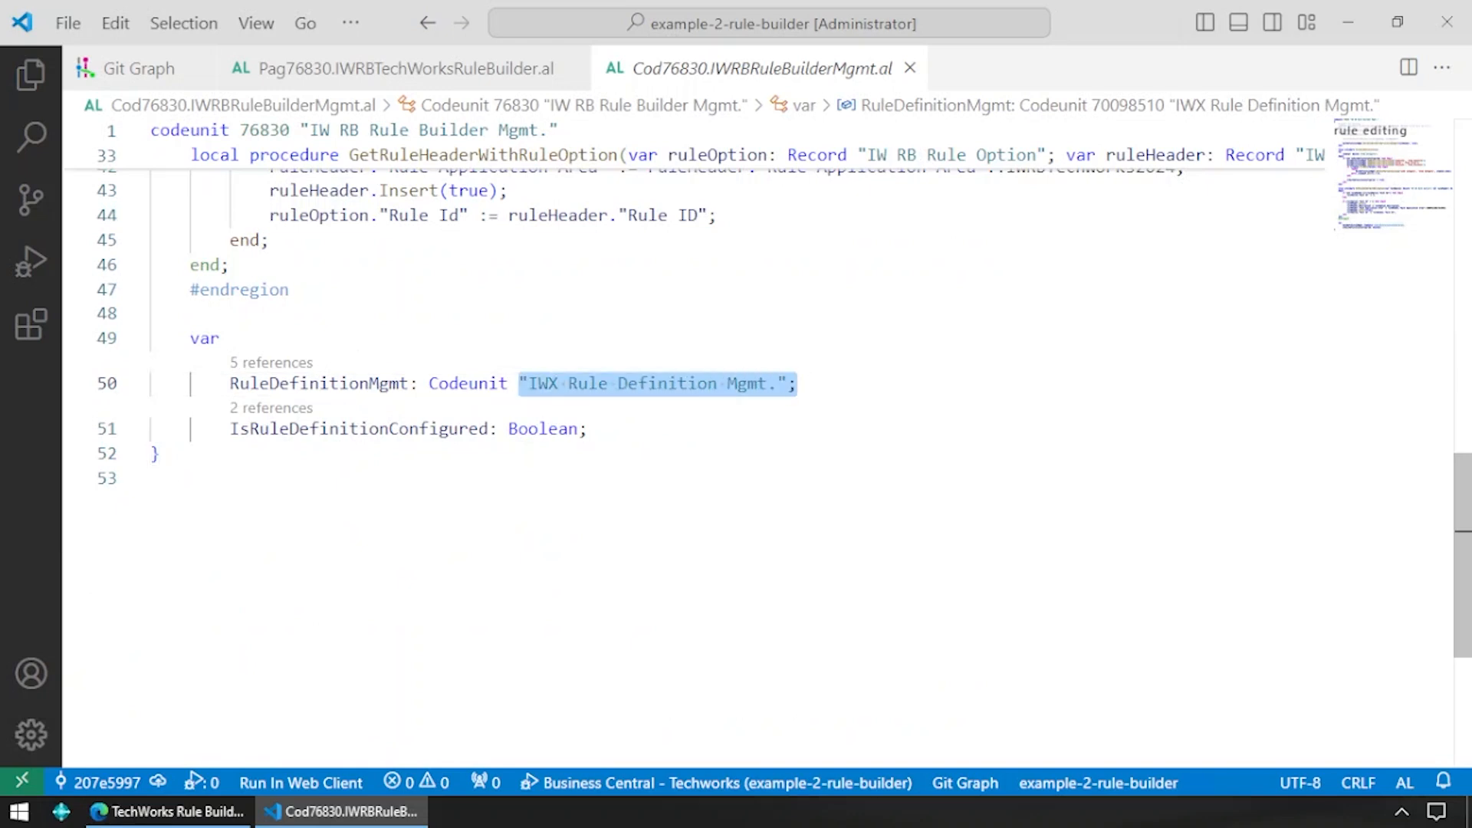
pyautogui.click(797, 384)
pyautogui.hotkey('alt', 'Left')
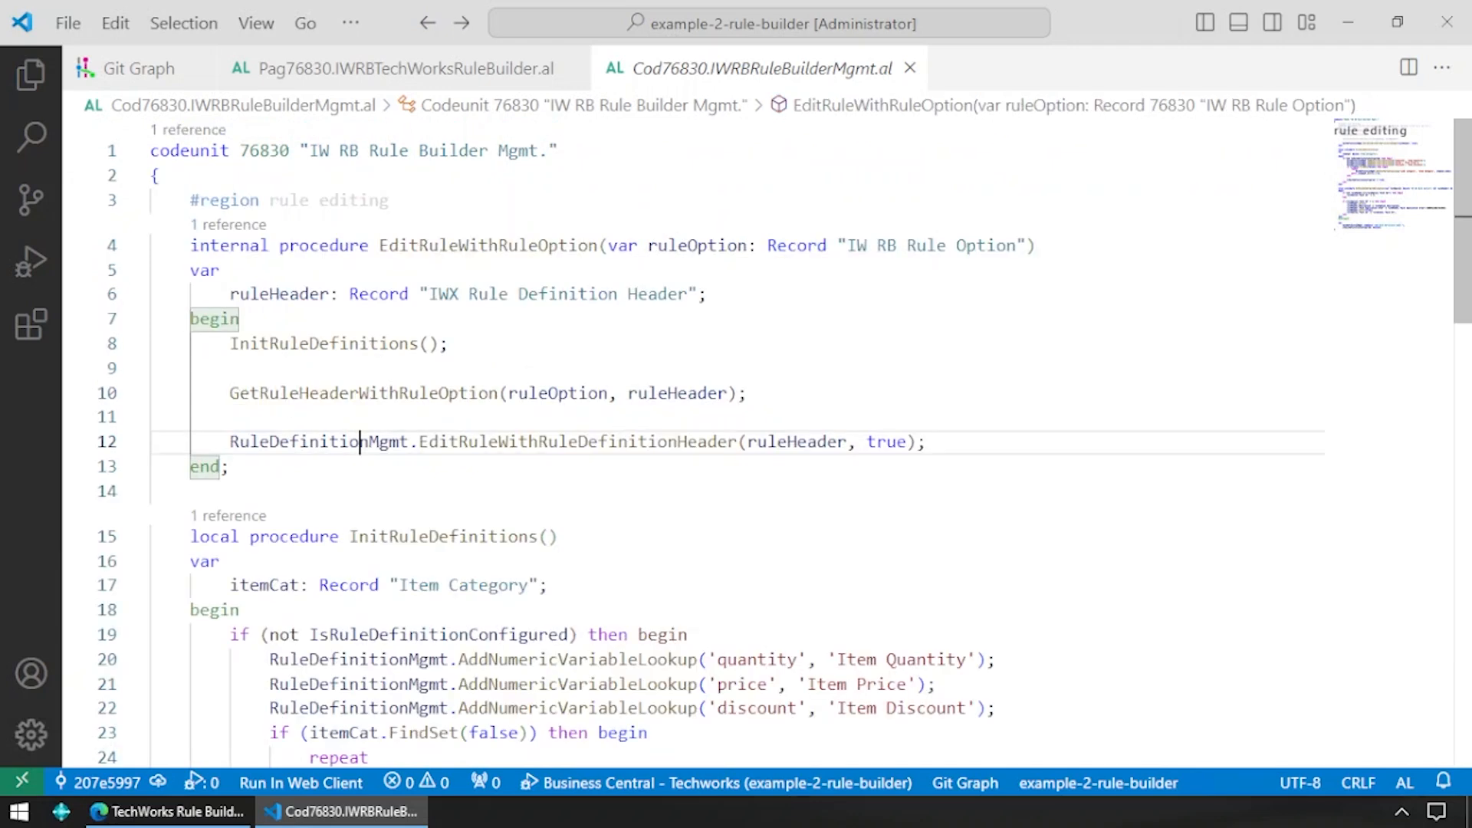
# - Examine the AddNumericVariableLookup calls for quantity, price and discount in InitRuleDefinitions
pyautogui.scroll(-4, 690, 445)
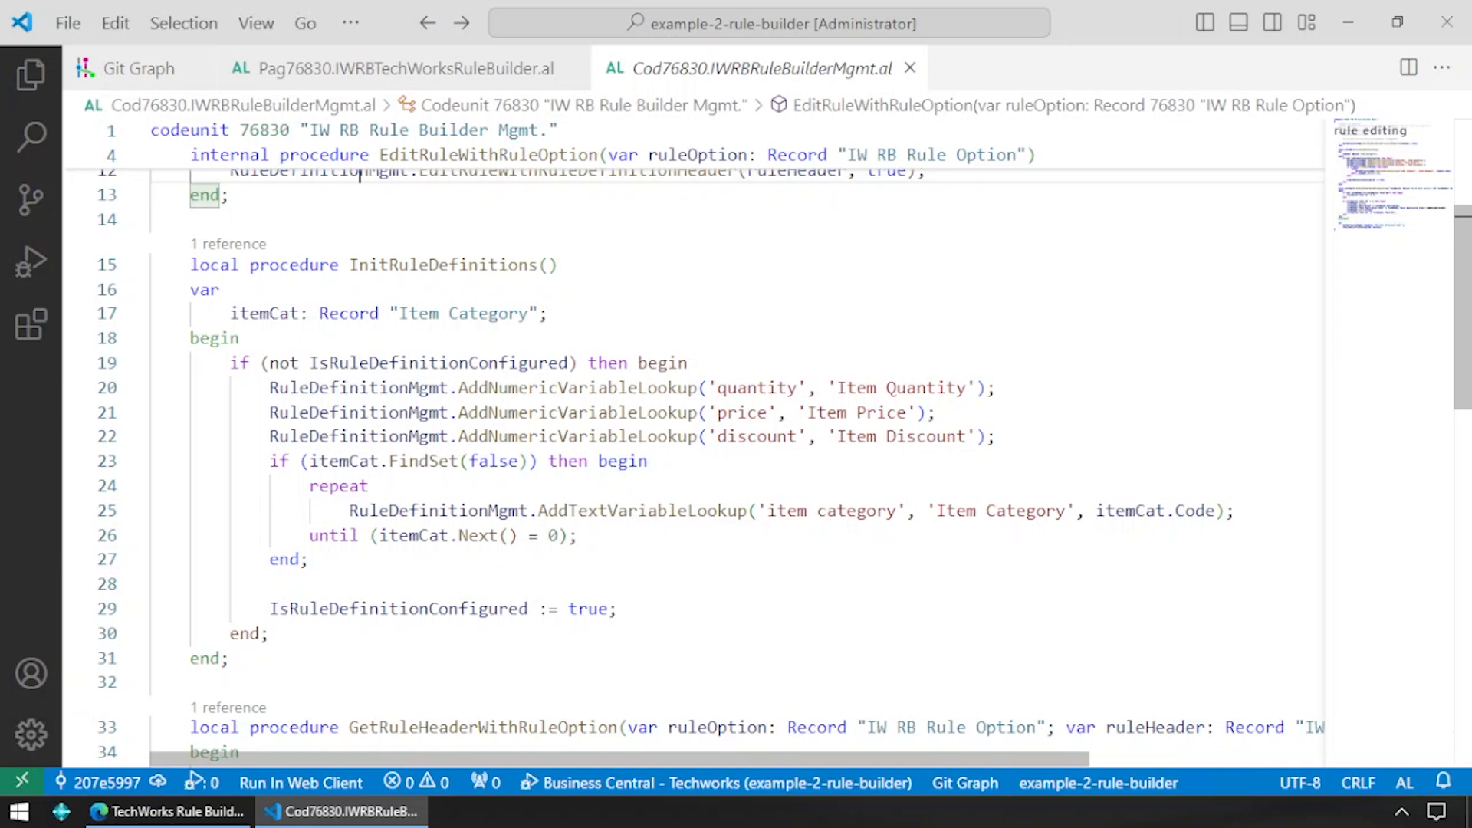
pyautogui.moveTo(690, 363); pyautogui.dragTo(999, 437)
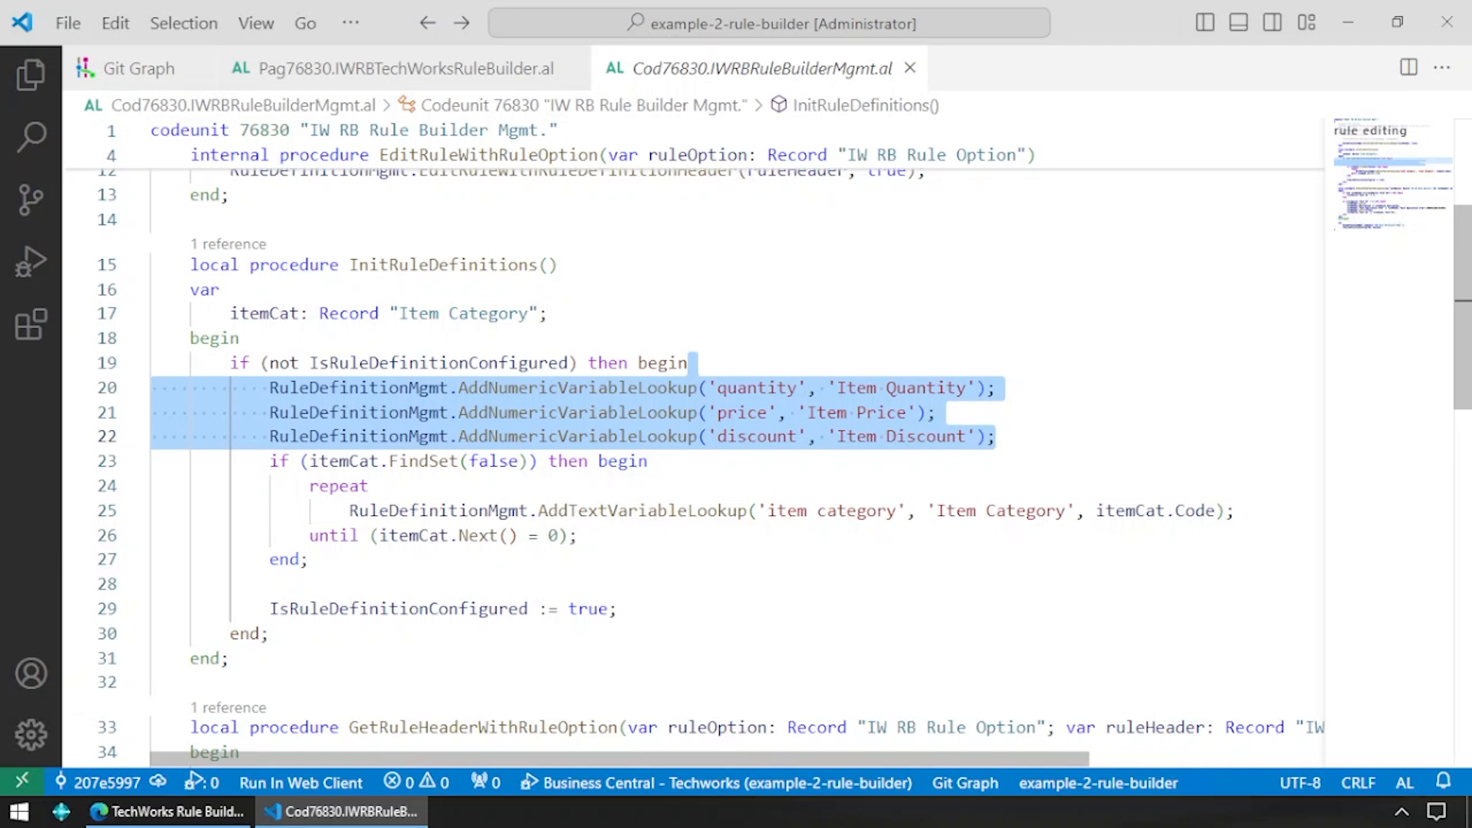
pyautogui.press('Escape')
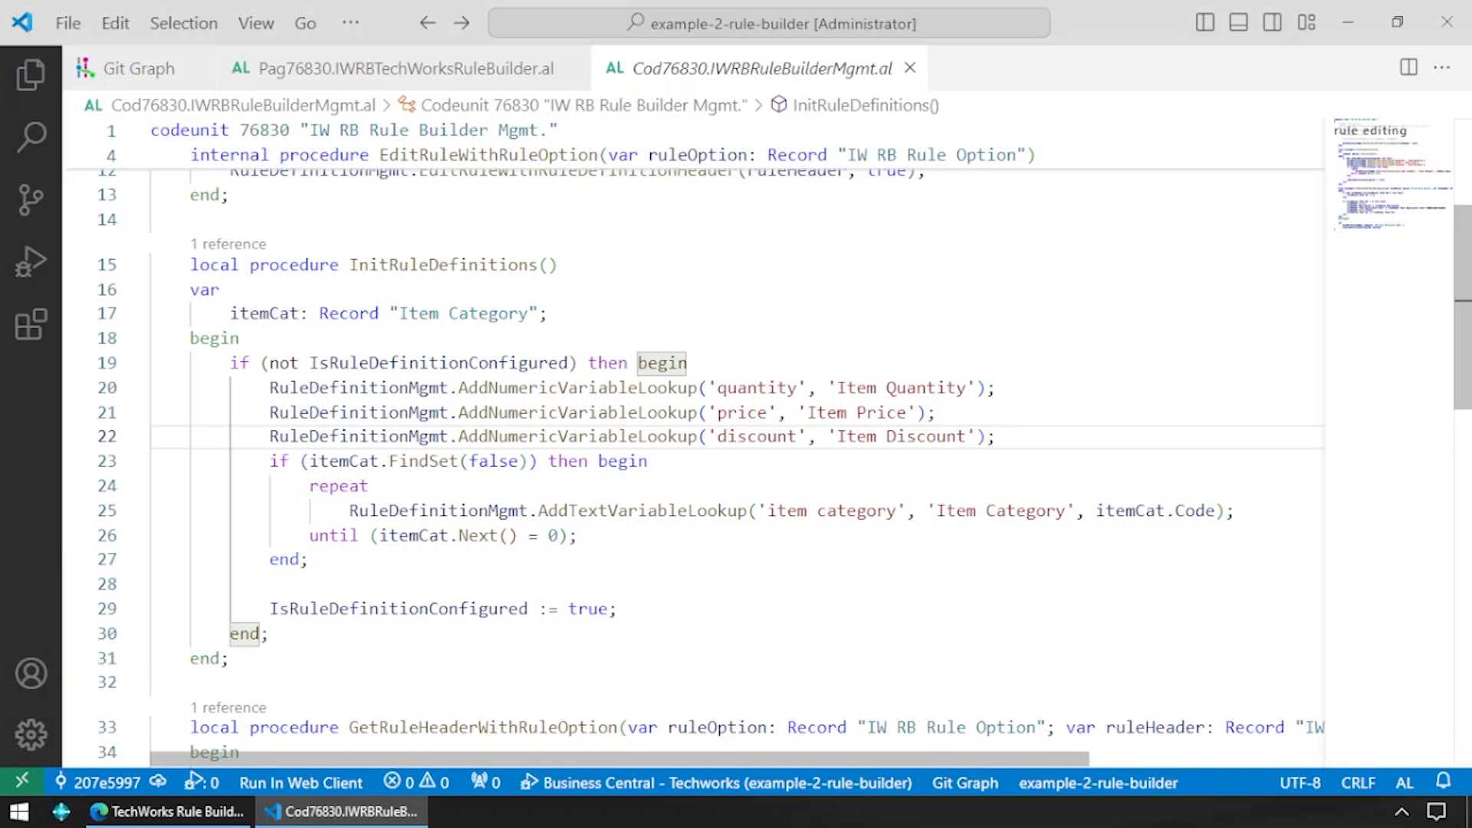
# - Examine the item category lookup loop in InitRuleDefinitions and the GetRuleHeaderWithRuleOption procedure, then return to the start of the codeunit
pyautogui.hotkey('shift', 'Up')
pyautogui.hotkey('shift', 'Up')
pyautogui.hotkey('shift', 'Up')
pyautogui.hotkey('shift', 'Down')
pyautogui.hotkey('shift', 'Down')
pyautogui.hotkey('shift', 'Down')
pyautogui.hotkey('shift', 'Down')
pyautogui.hotkey('shift', 'Down')
pyautogui.hotkey('shift', 'Down')
pyautogui.hotkey('shift', 'Down')
pyautogui.hotkey('shift', 'Down')
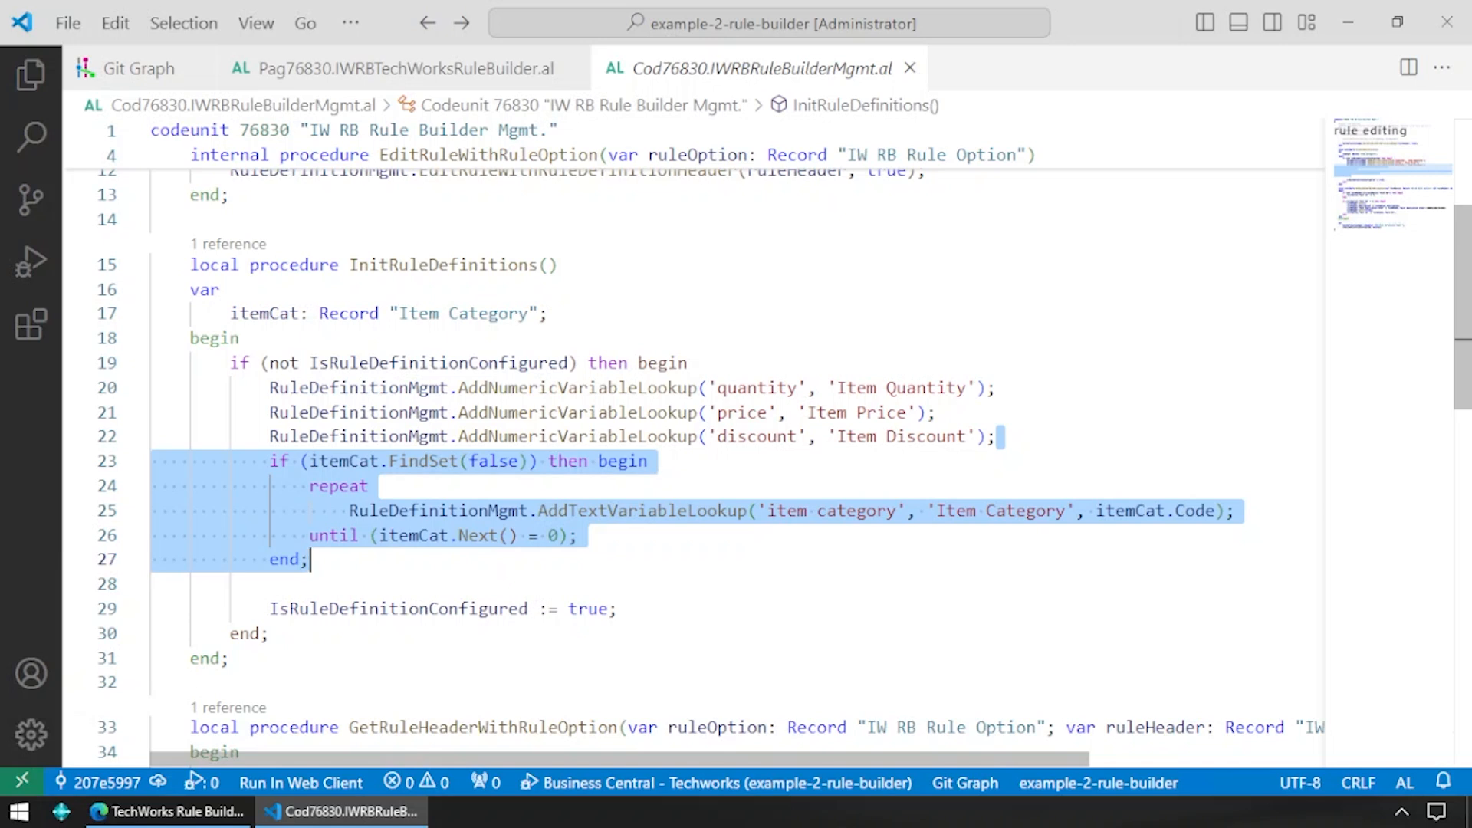
pyautogui.press('Escape')
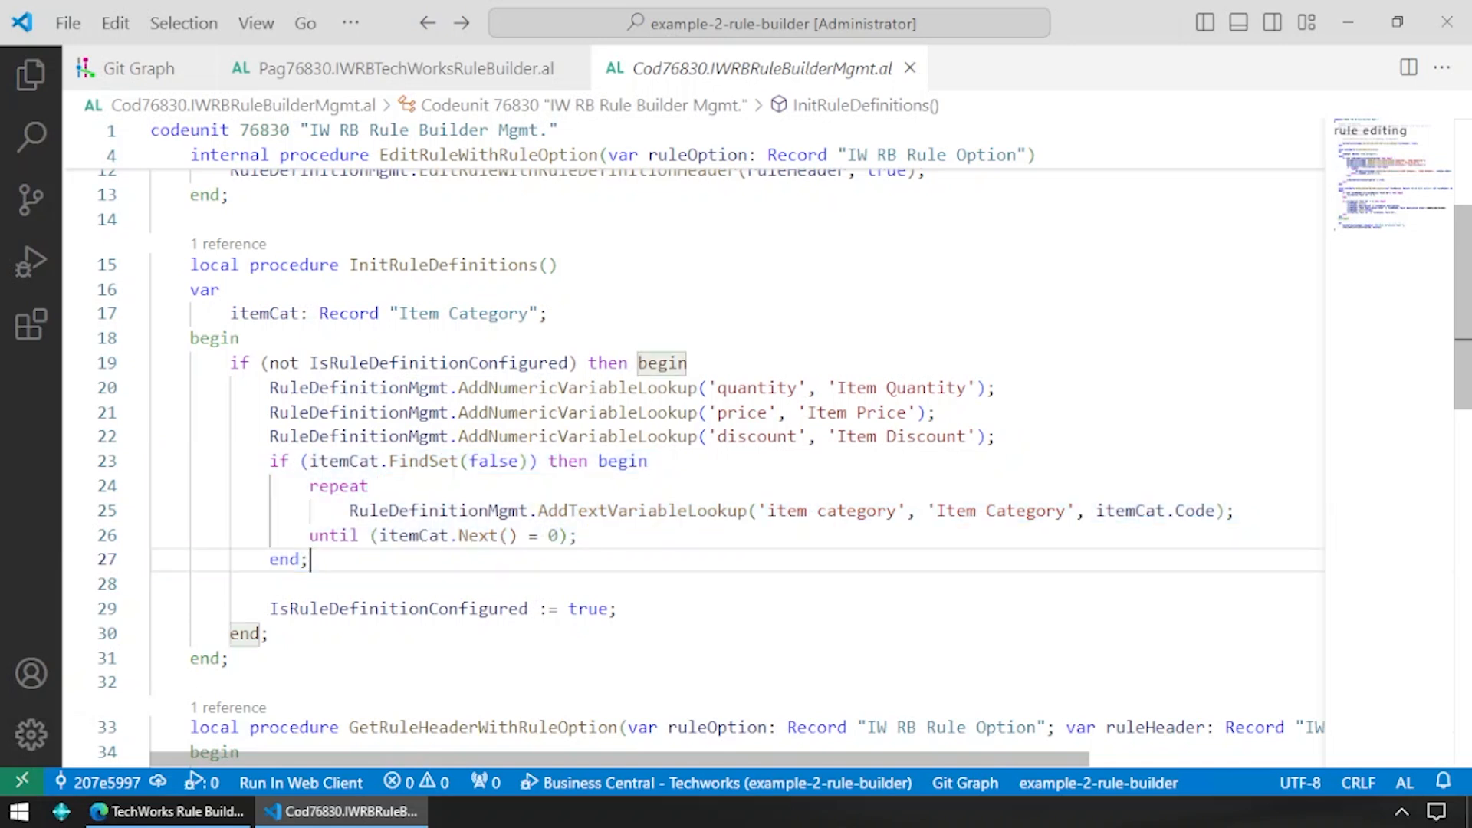
pyautogui.scroll(-6, 736, 460)
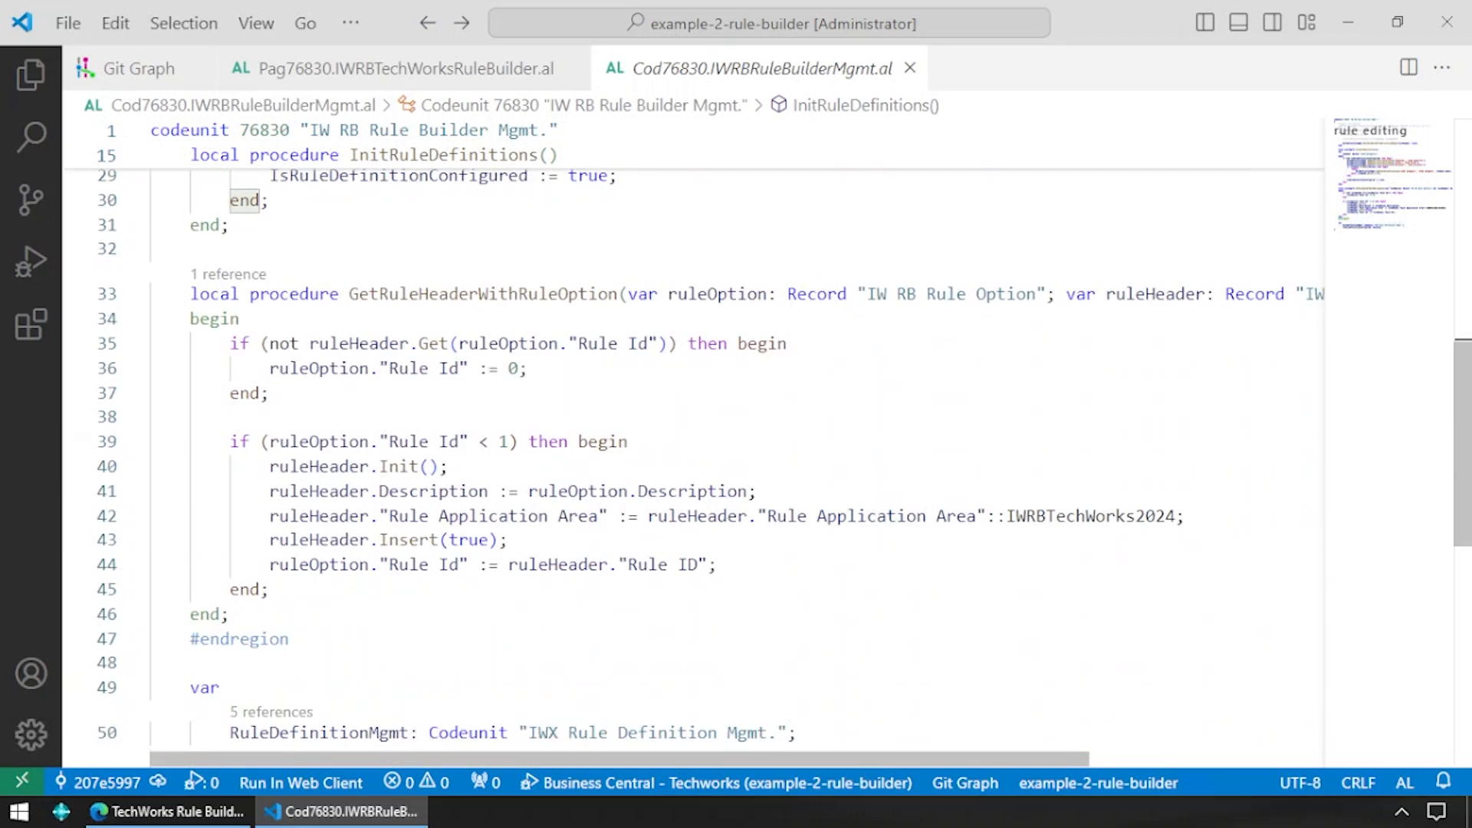
pyautogui.scroll(10, 736, 460)
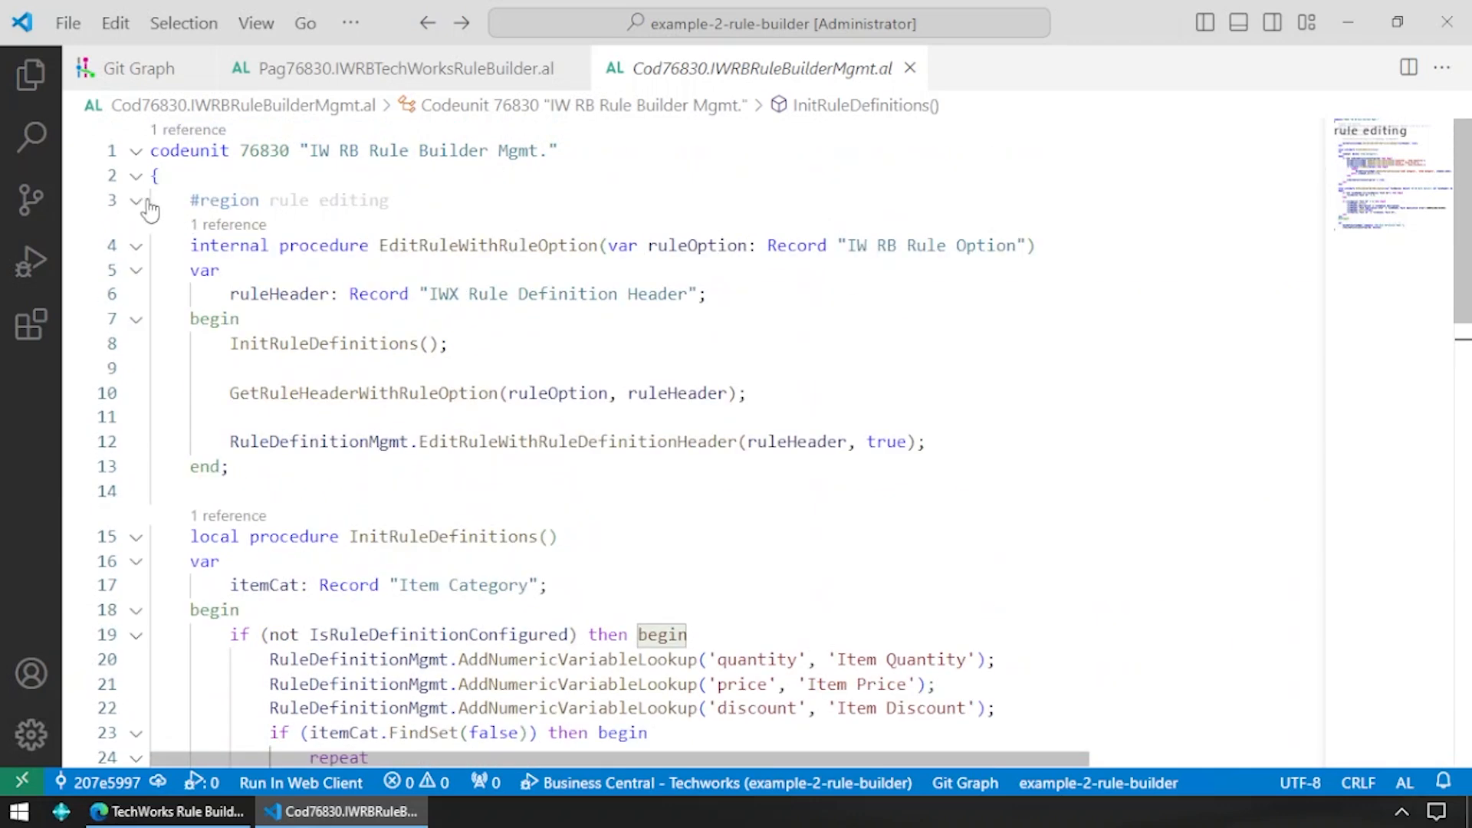
pyautogui.click(240, 201)
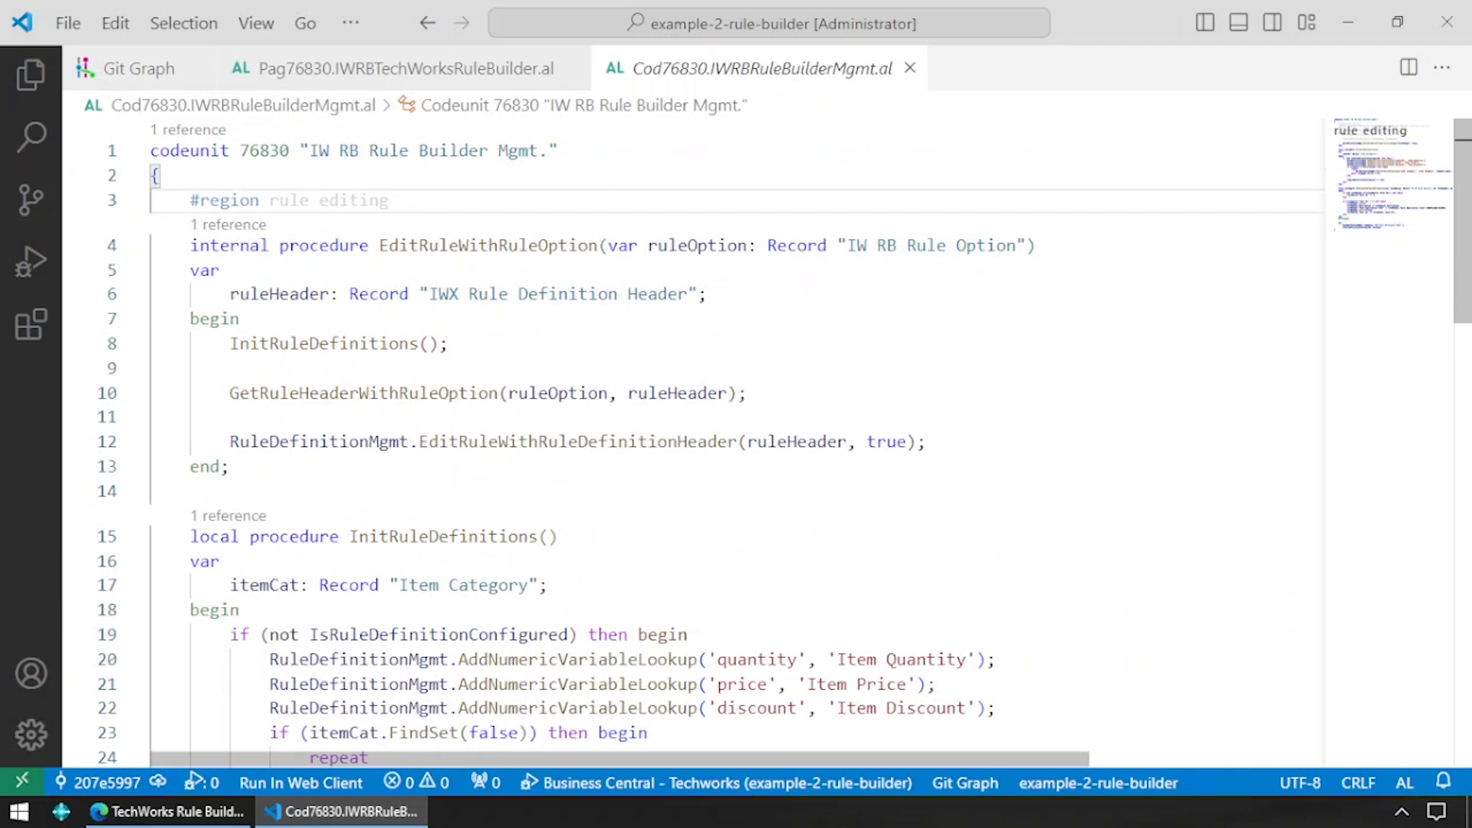
# - Publish the extension to Business Central and open the TechWorks Rule Builder Example page by searching for "rule bui"
pyautogui.press('F5')
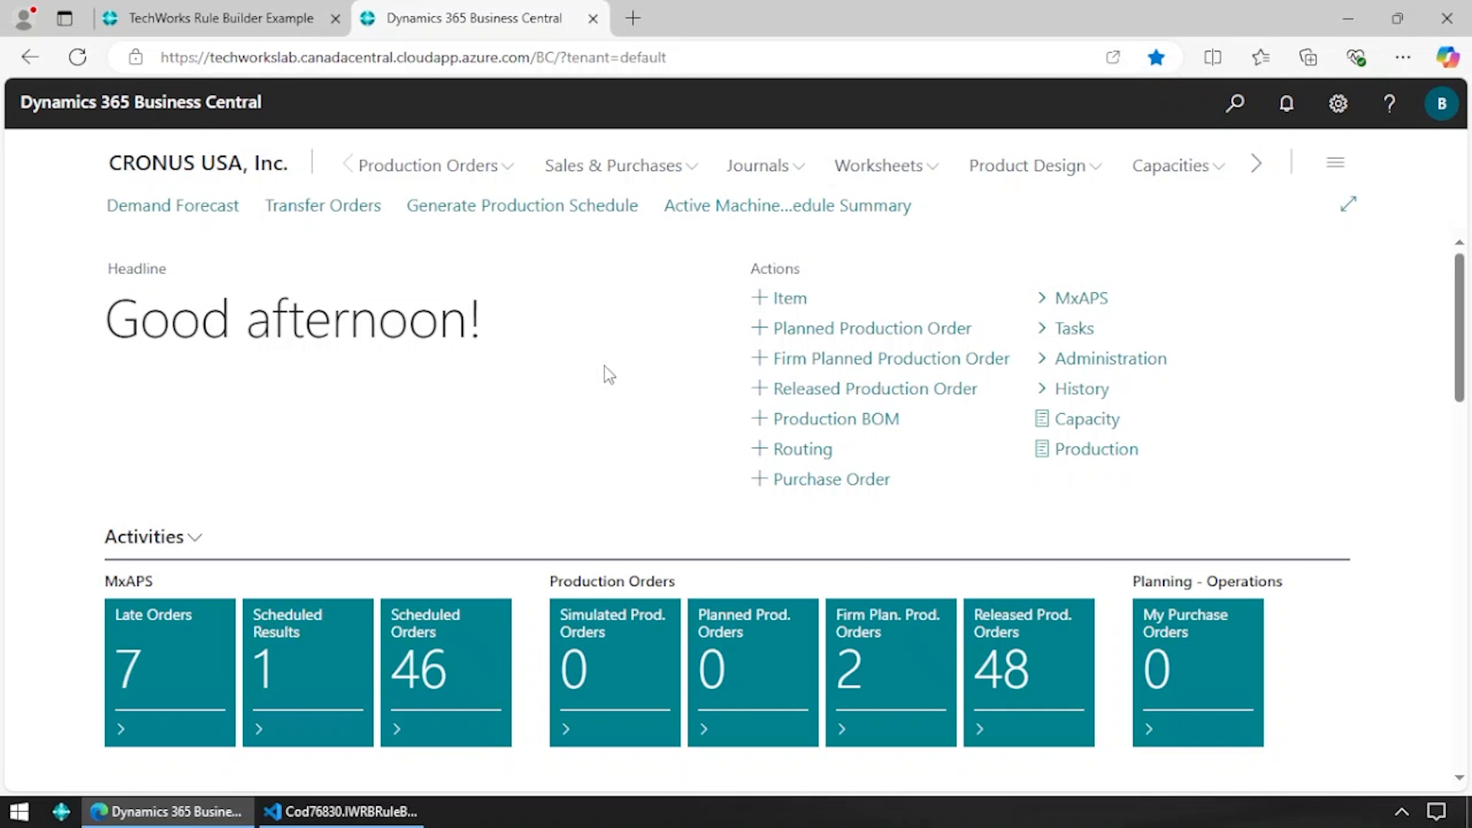
pyautogui.hotkey('alt', 'q')
pyautogui.write('rule bu')
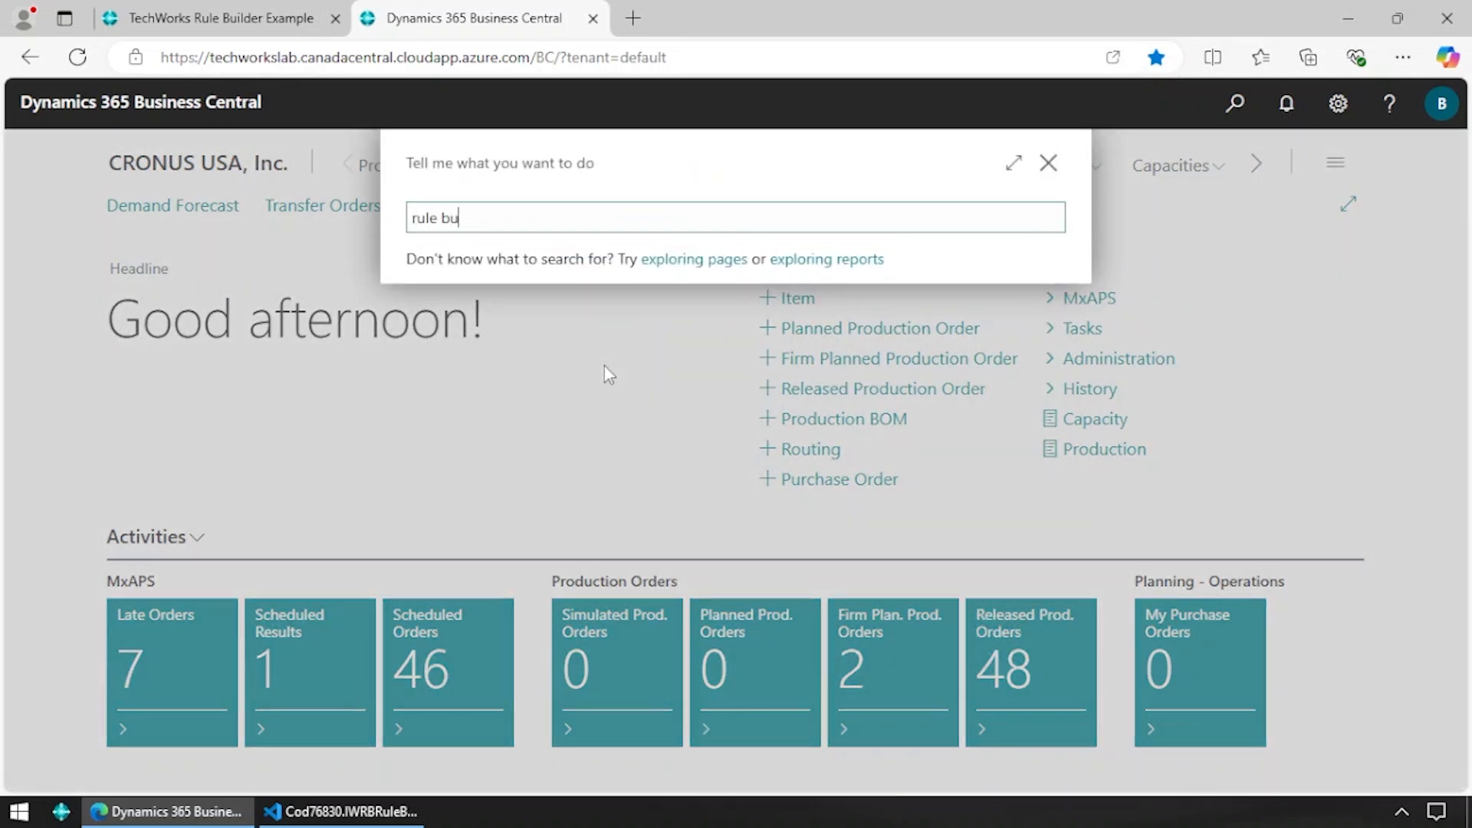
pyautogui.write('i')
pyautogui.press('Return')
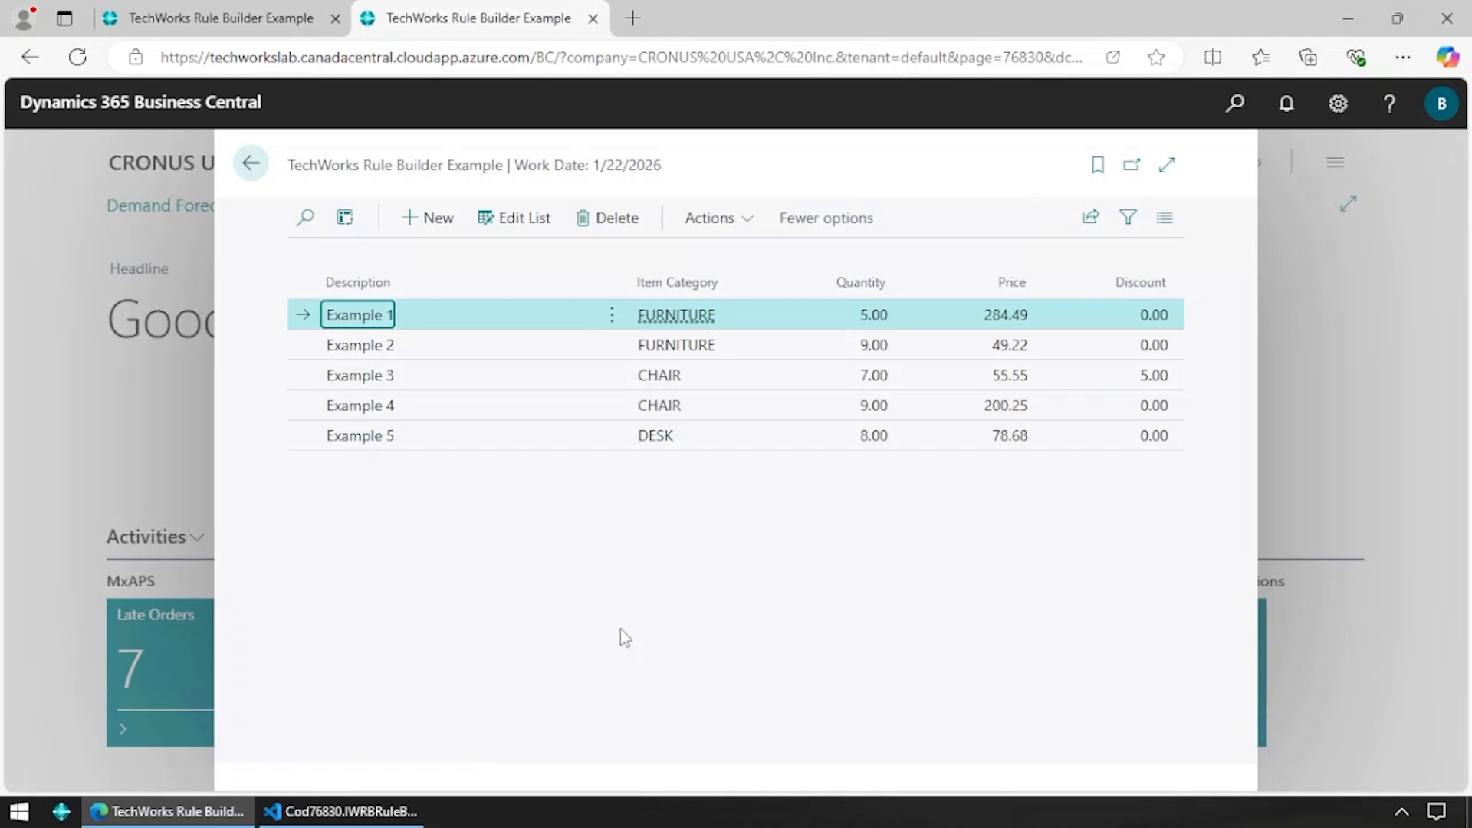
# - Open the Example 1 rule for editing and examine its conditions, true and false message actions, and available group types
pyautogui.click(725, 218)
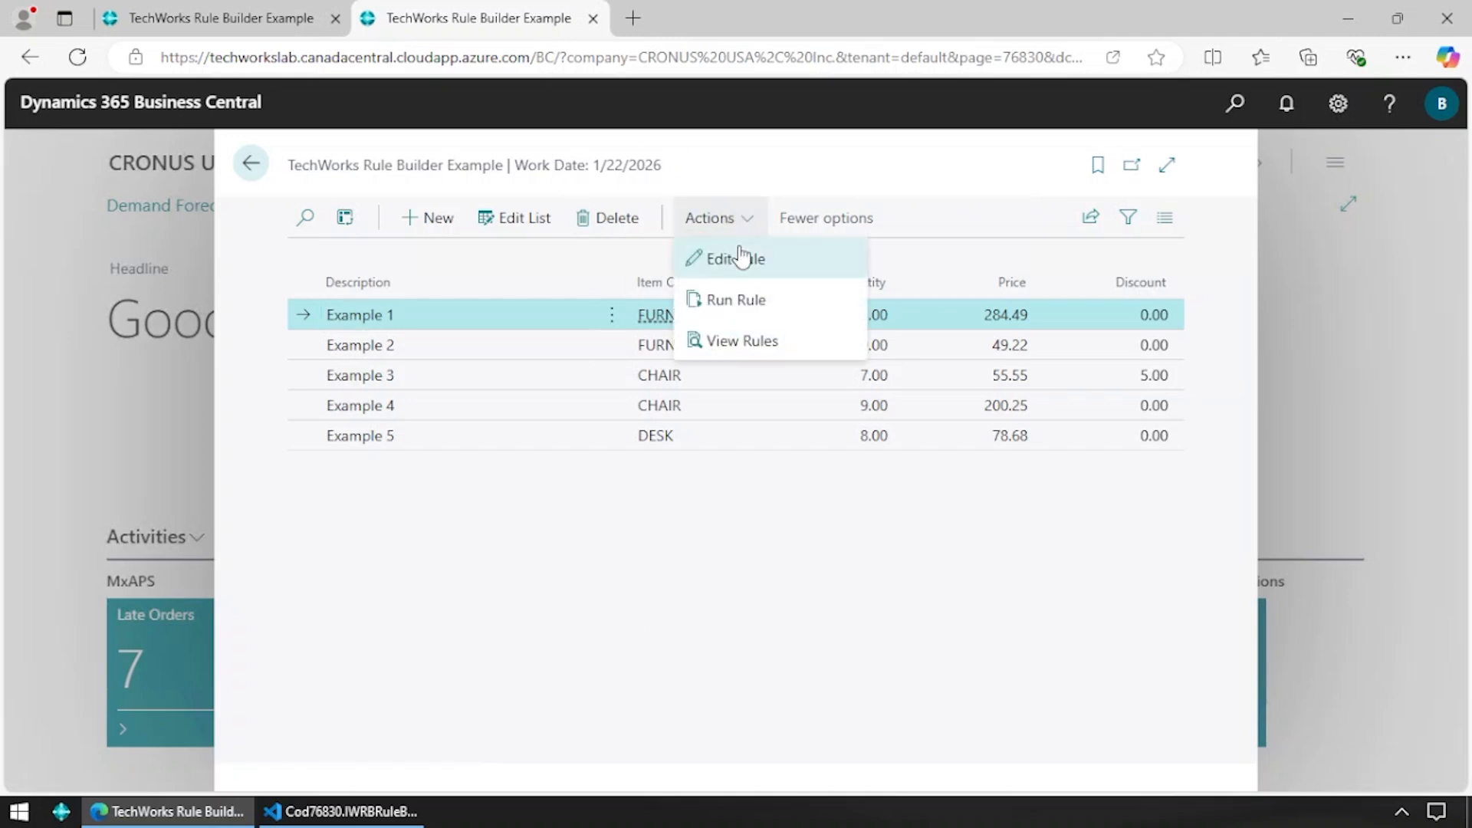
pyautogui.click(740, 259)
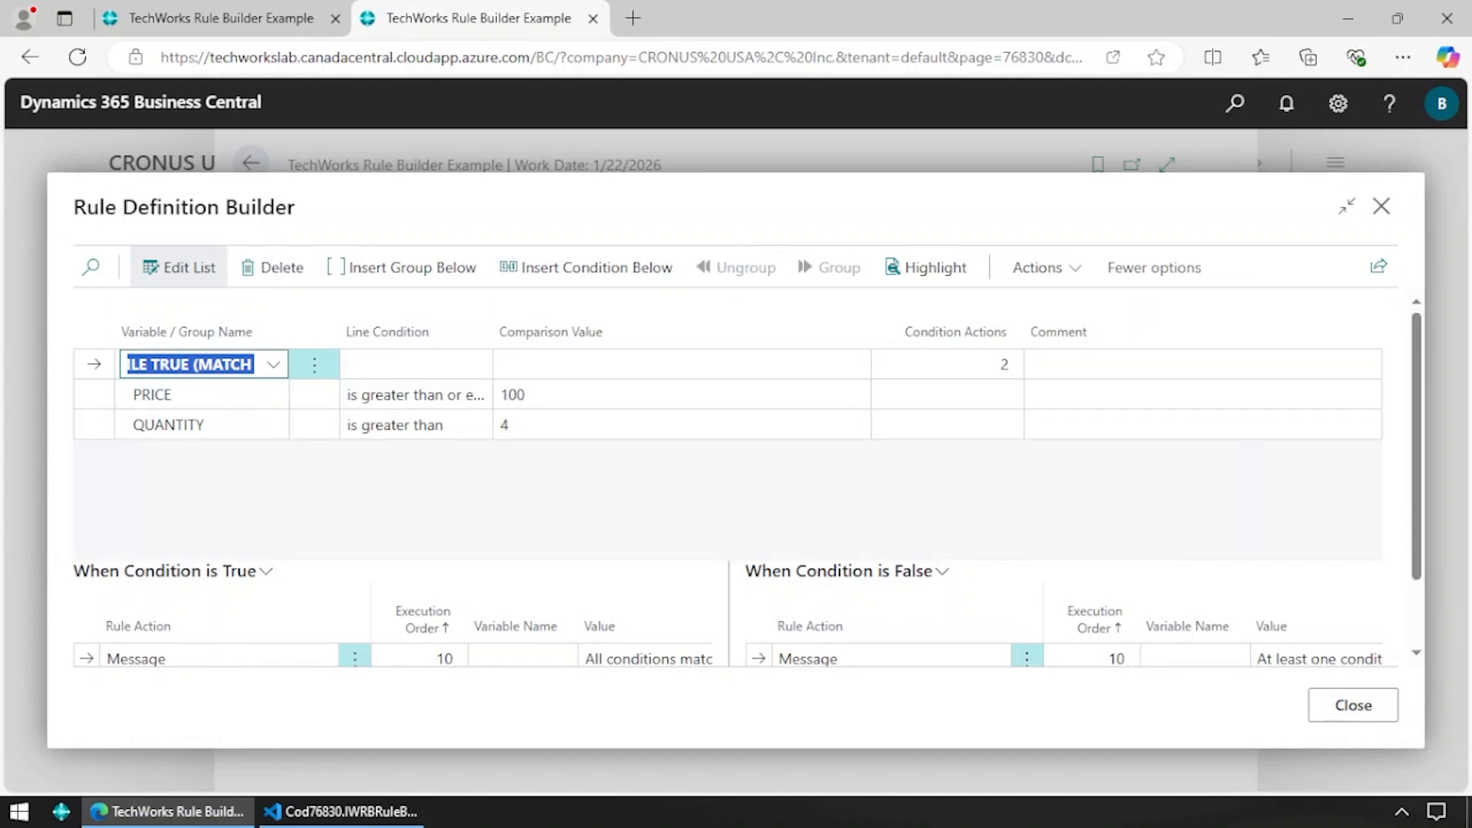
pyautogui.click(212, 364)
pyautogui.moveTo(189, 365); pyautogui.dragTo(396, 375)
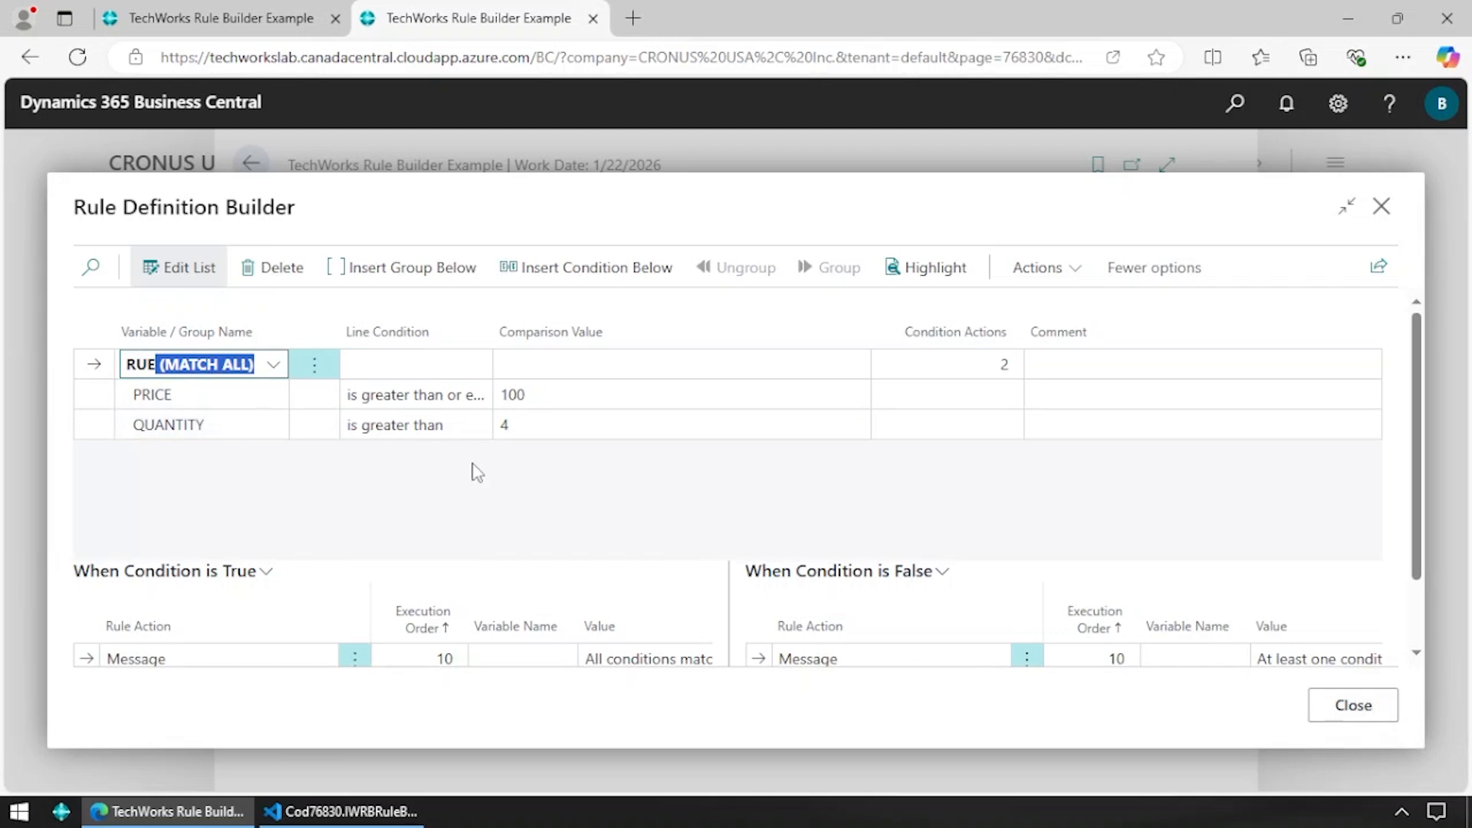
pyautogui.scroll(-1, 478, 471)
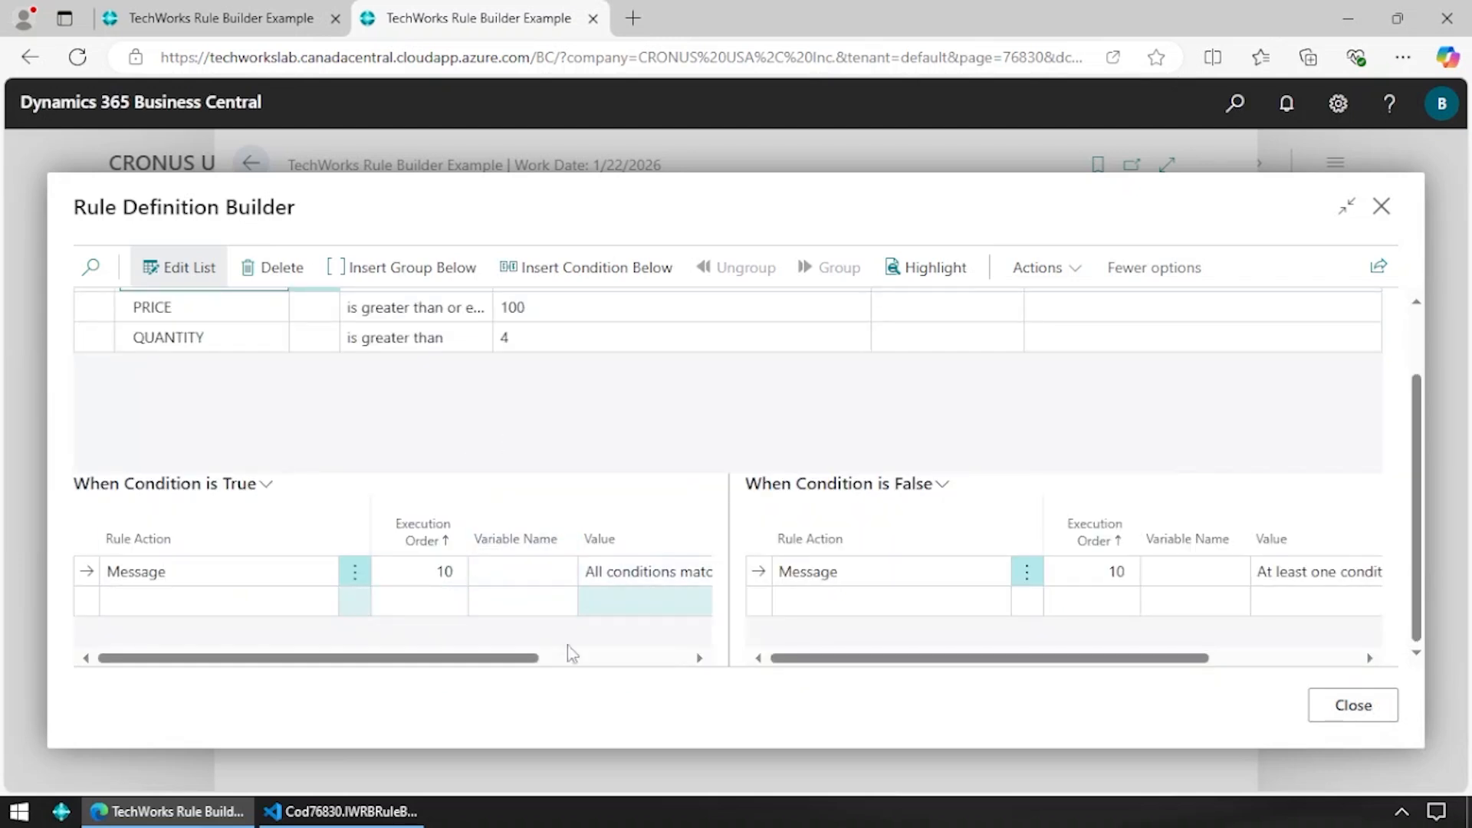
pyautogui.moveTo(526, 659); pyautogui.dragTo(604, 669)
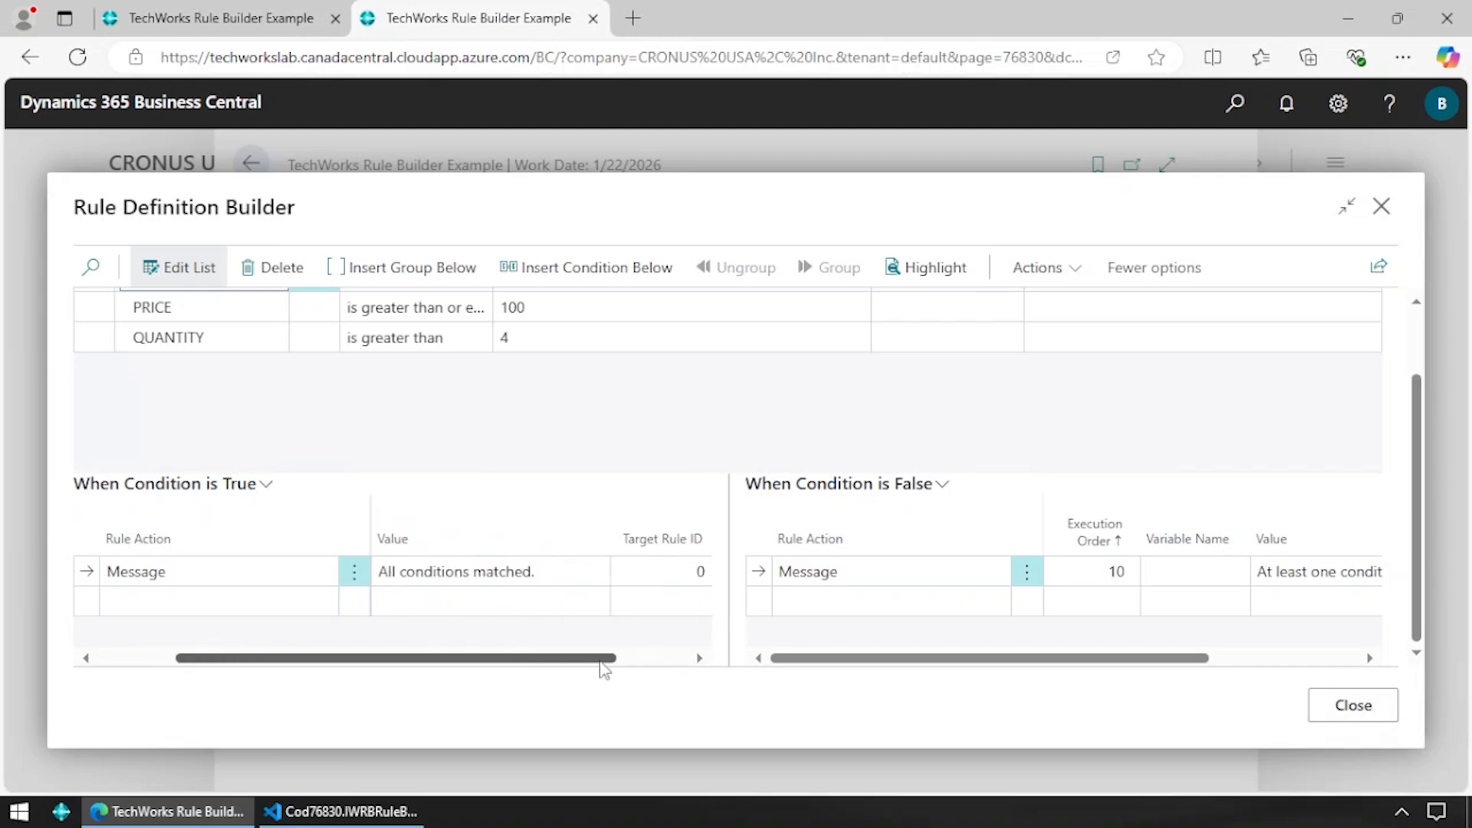
pyautogui.moveTo(868, 658); pyautogui.dragTo(1006, 658)
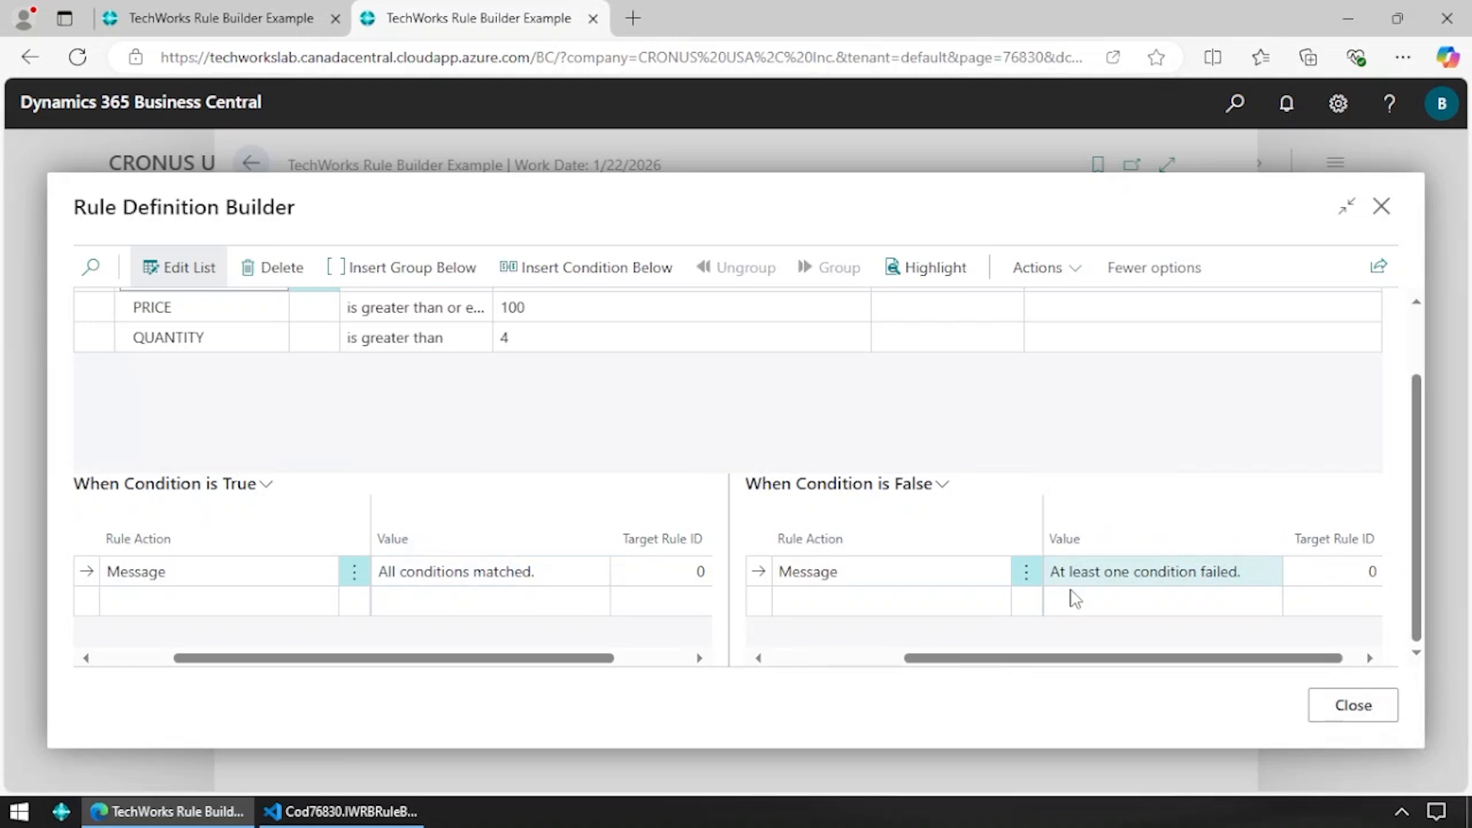
pyautogui.scroll(1, 836, 492)
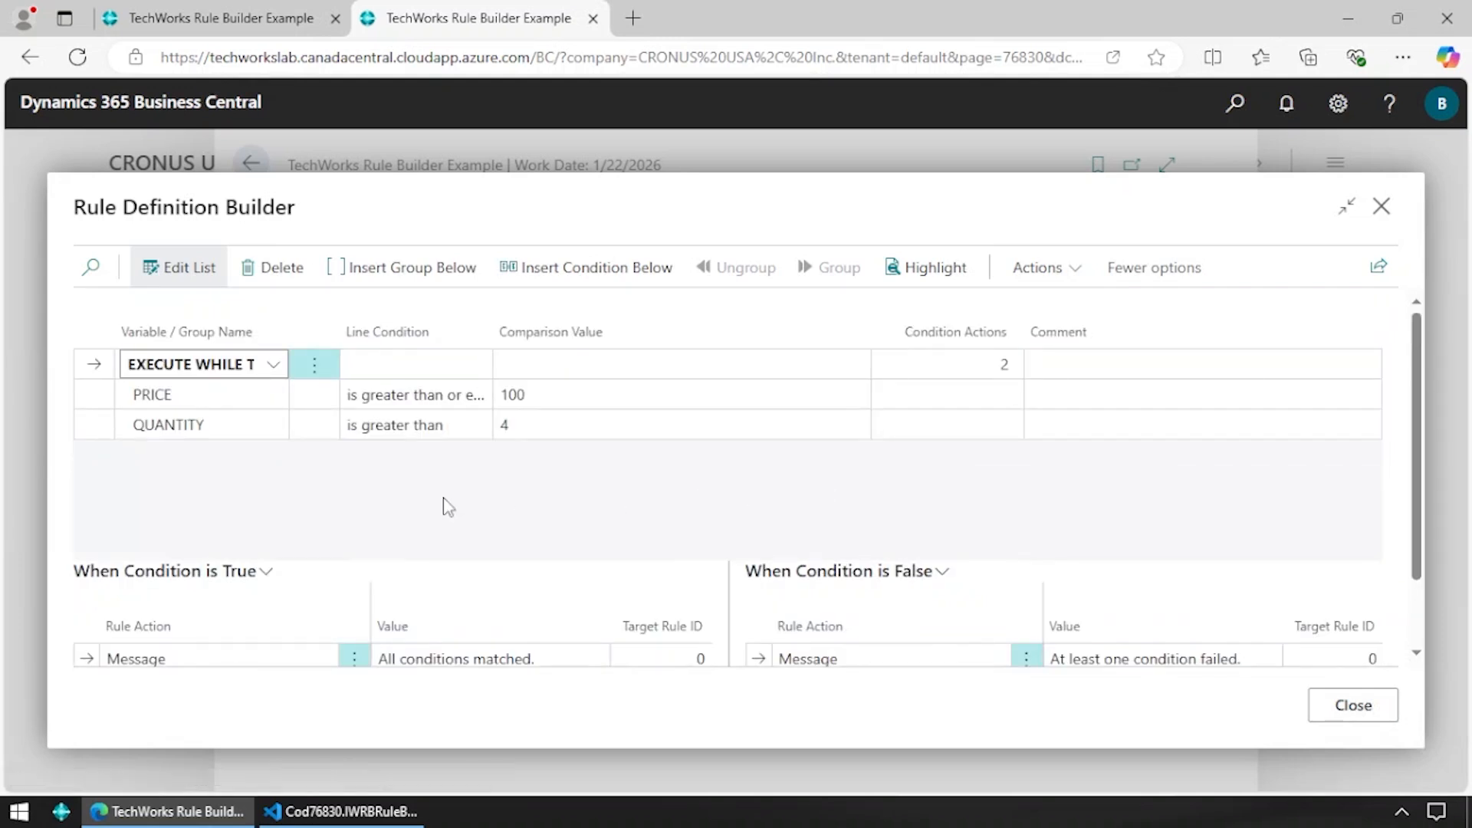
pyautogui.click(270, 368)
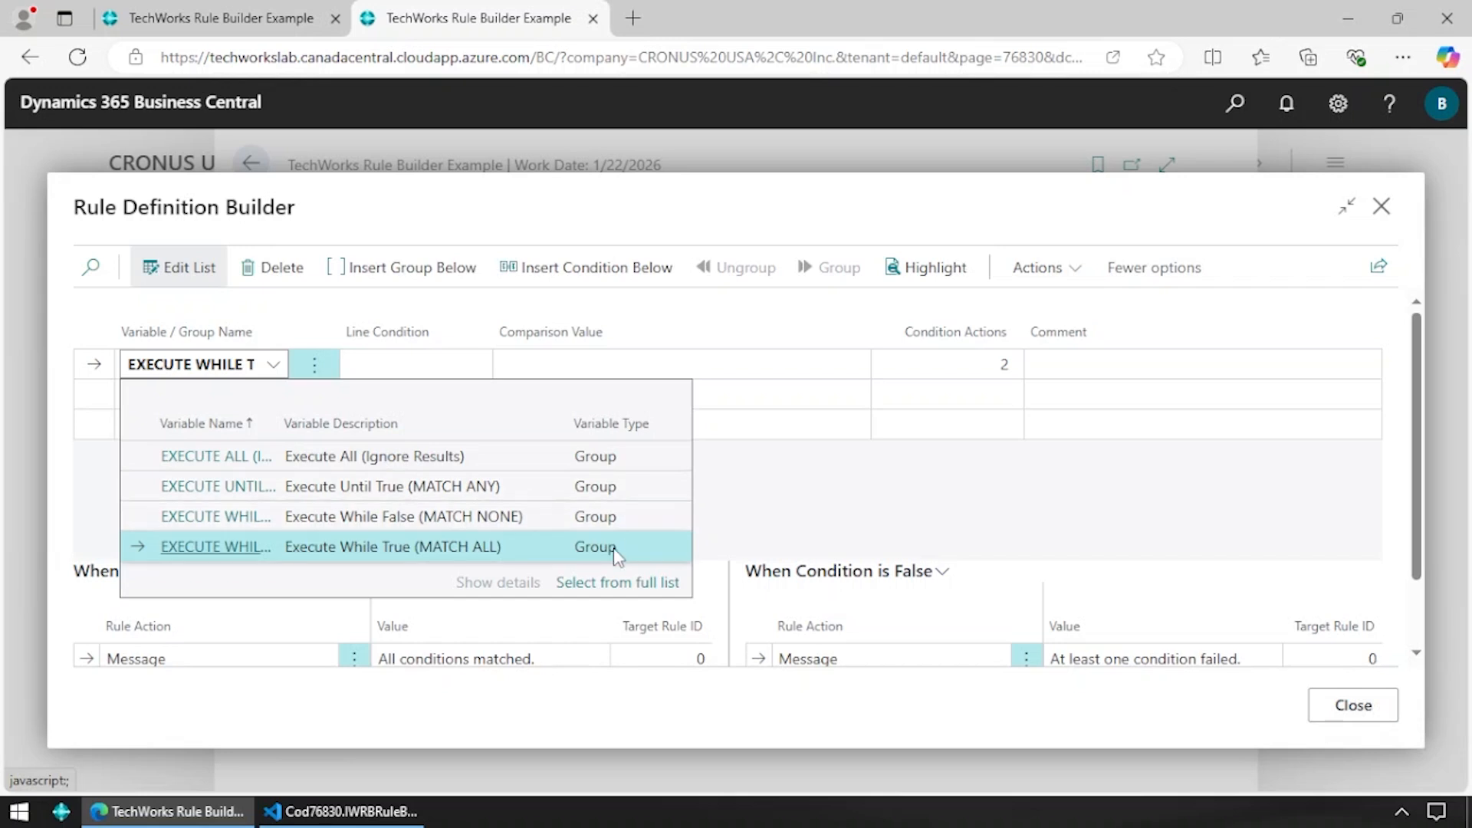
pyautogui.click(788, 495)
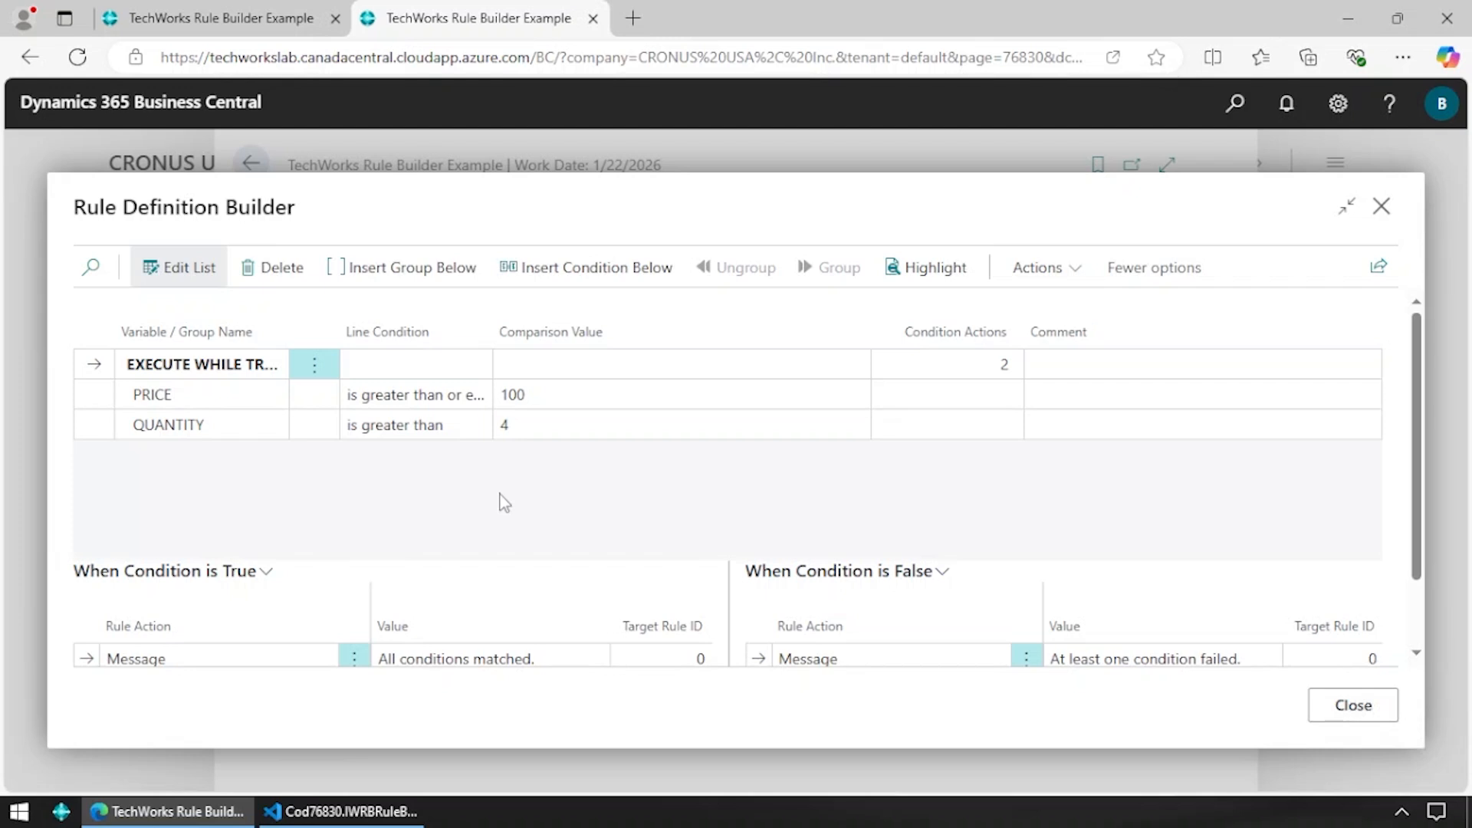
# - Review the Example 1 rule as a readable IF statement, dismiss the message and close the Rule Definition Builder
pyautogui.click(1049, 276)
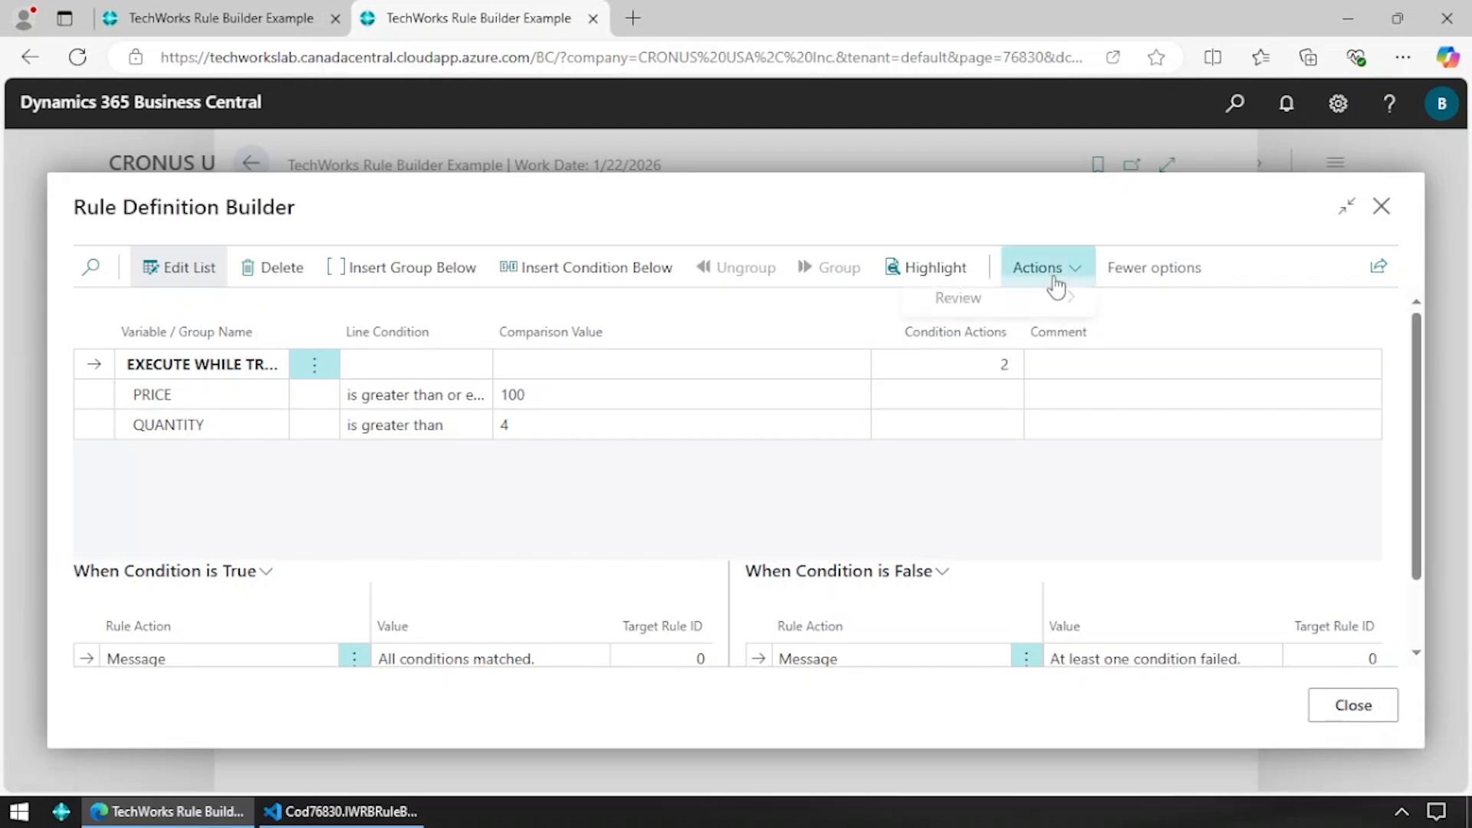
pyautogui.moveTo(1081, 316)
pyautogui.click(1156, 314)
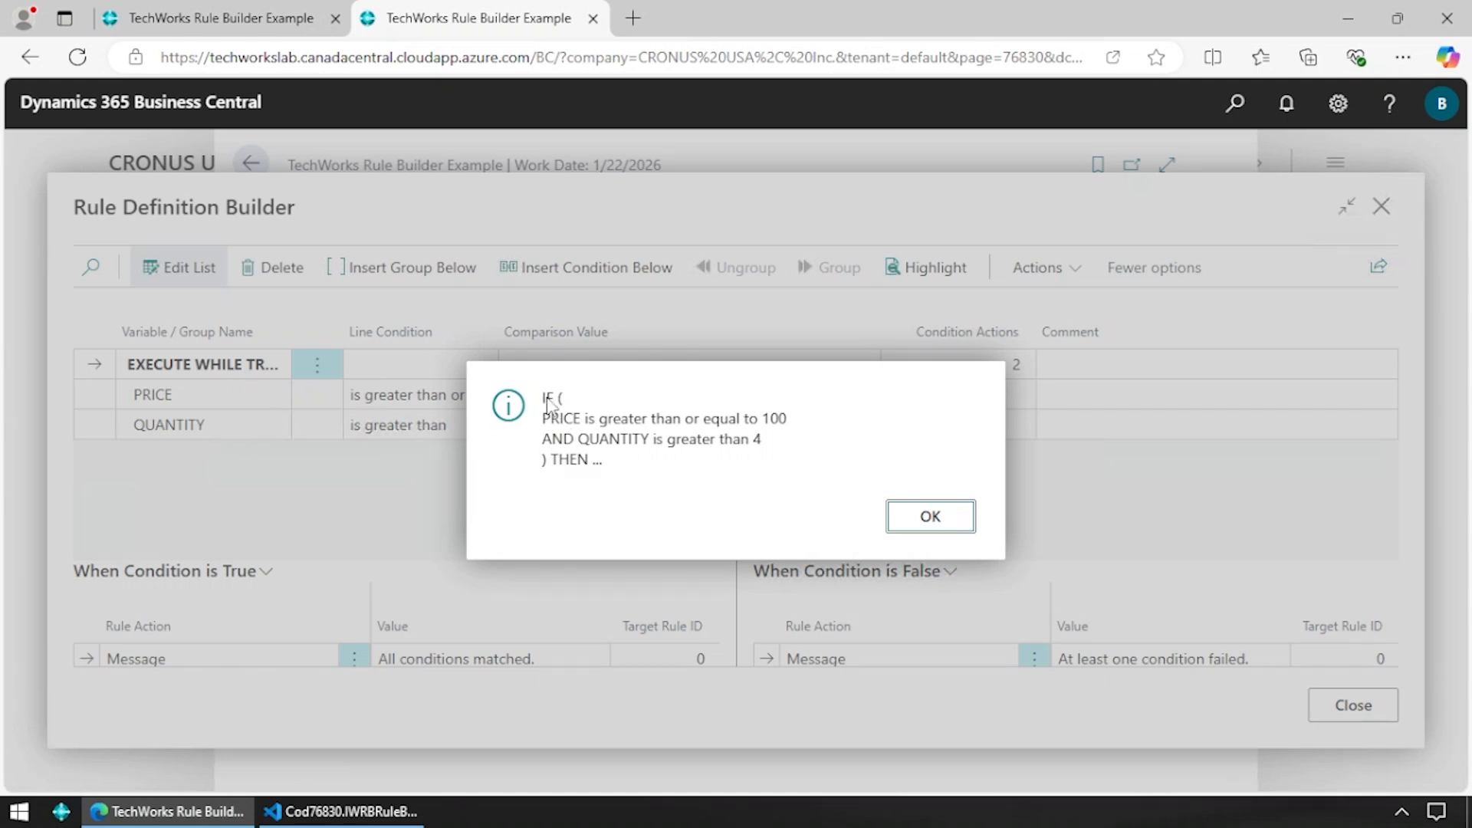
pyautogui.moveTo(545, 399)
pyautogui.mouseDown()
pyautogui.moveTo(845, 426)
pyautogui.moveTo(520, 449)
pyautogui.moveTo(542, 442)
pyautogui.moveTo(549, 396)
pyautogui.mouseUp()
pyautogui.click(591, 395)
pyautogui.click(517, 453)
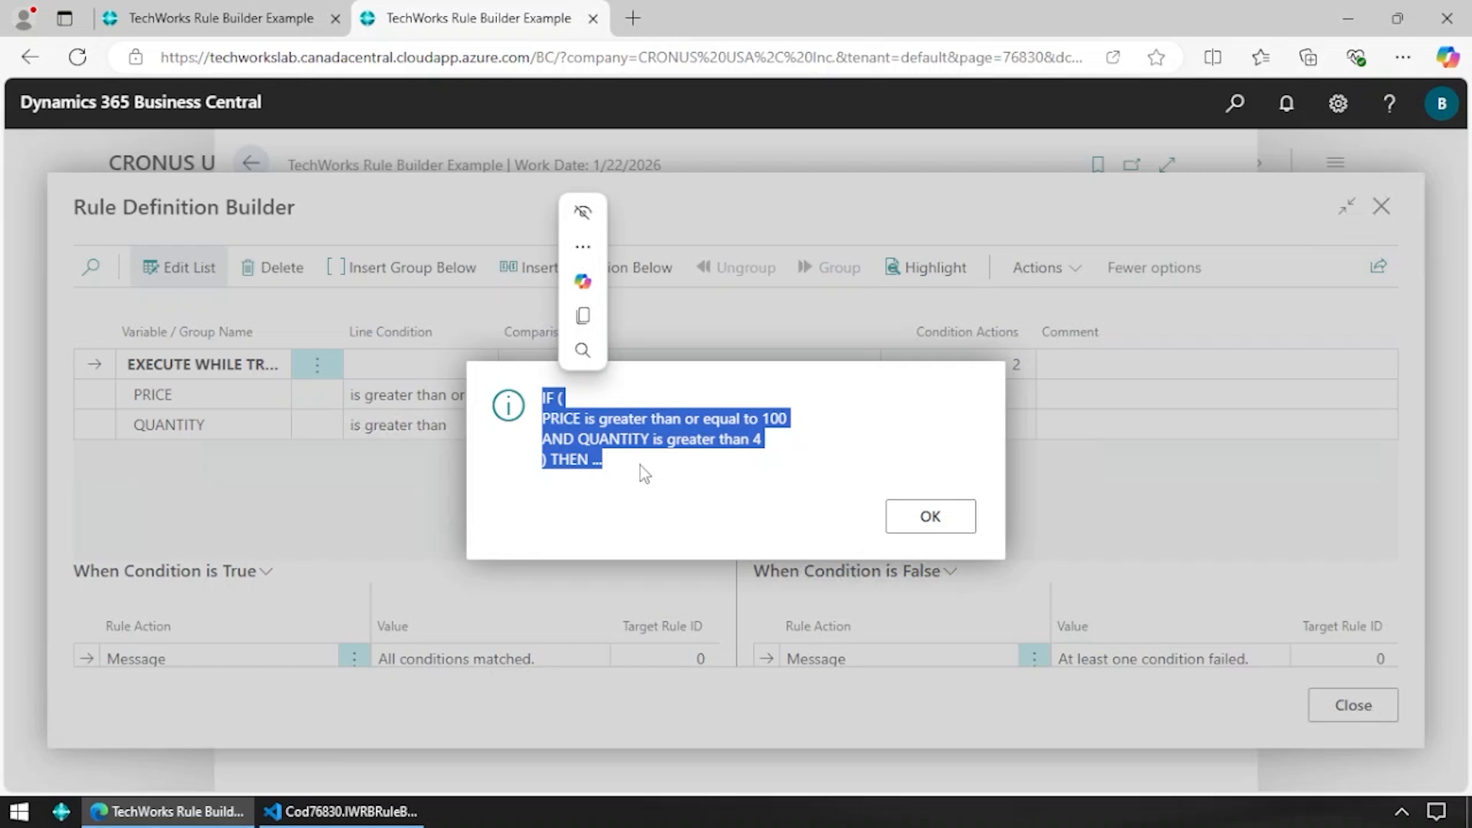
pyautogui.click(641, 467)
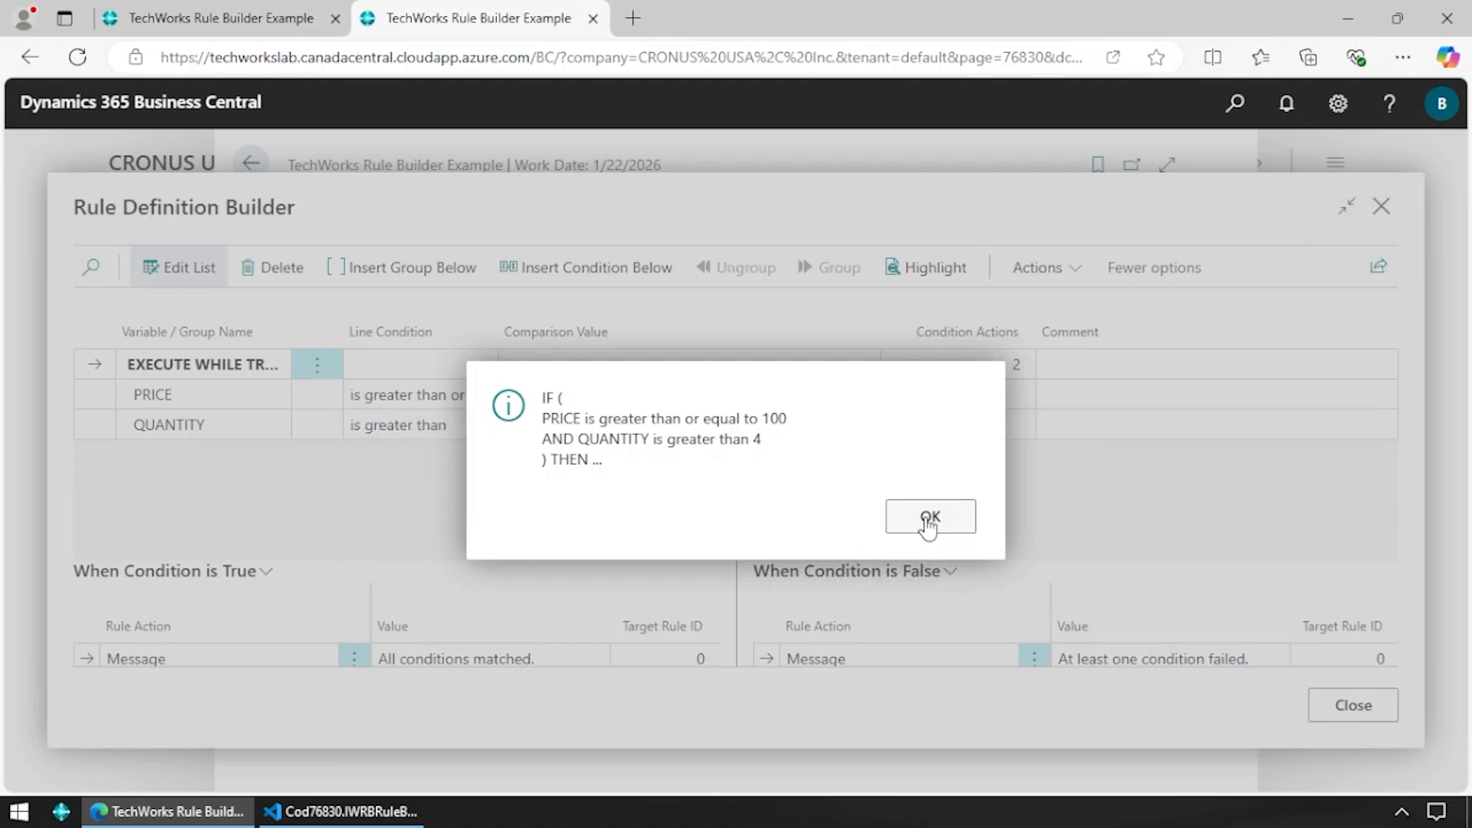
pyautogui.click(929, 520)
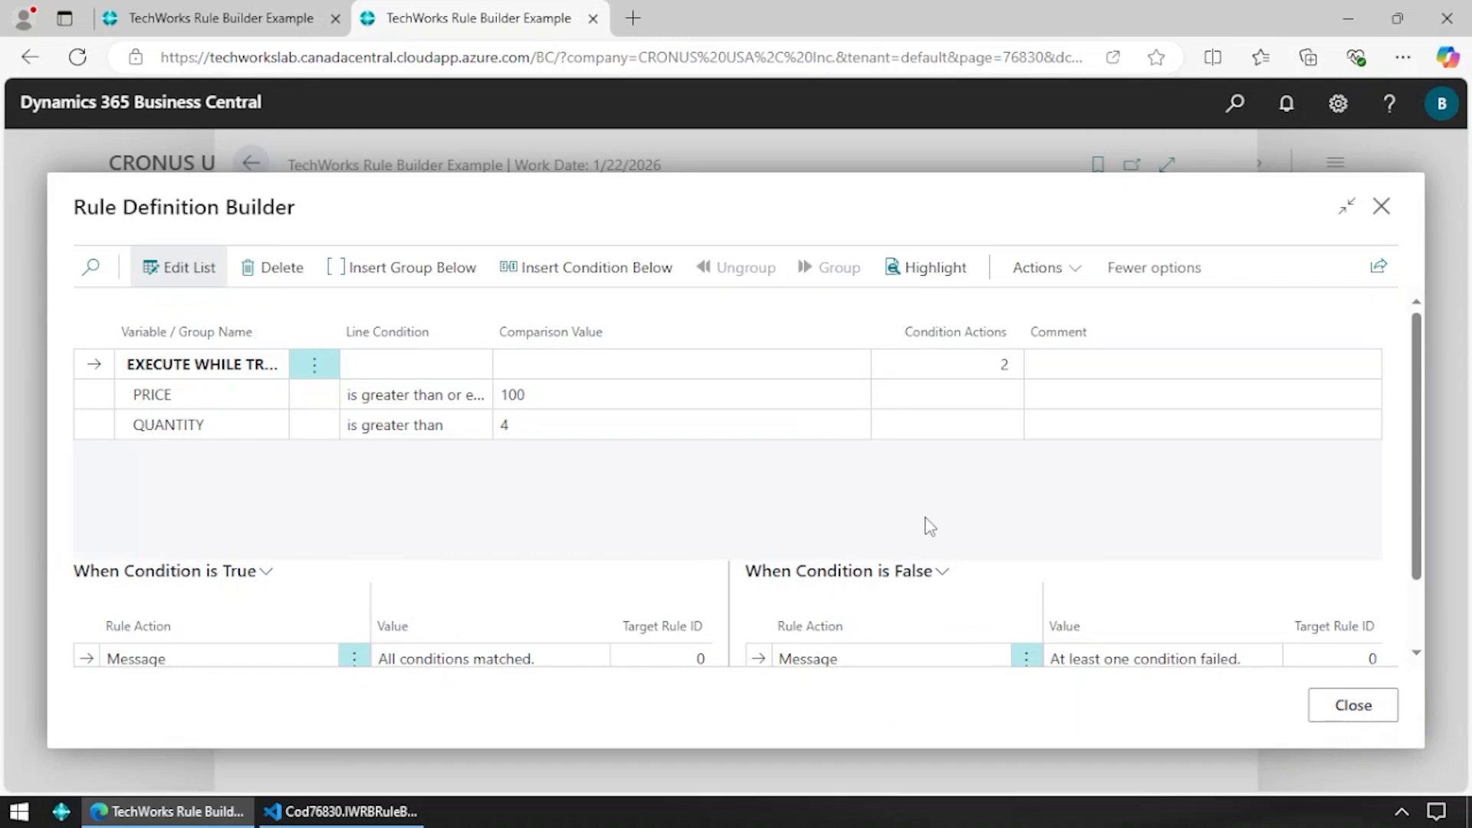
pyautogui.press('Escape')
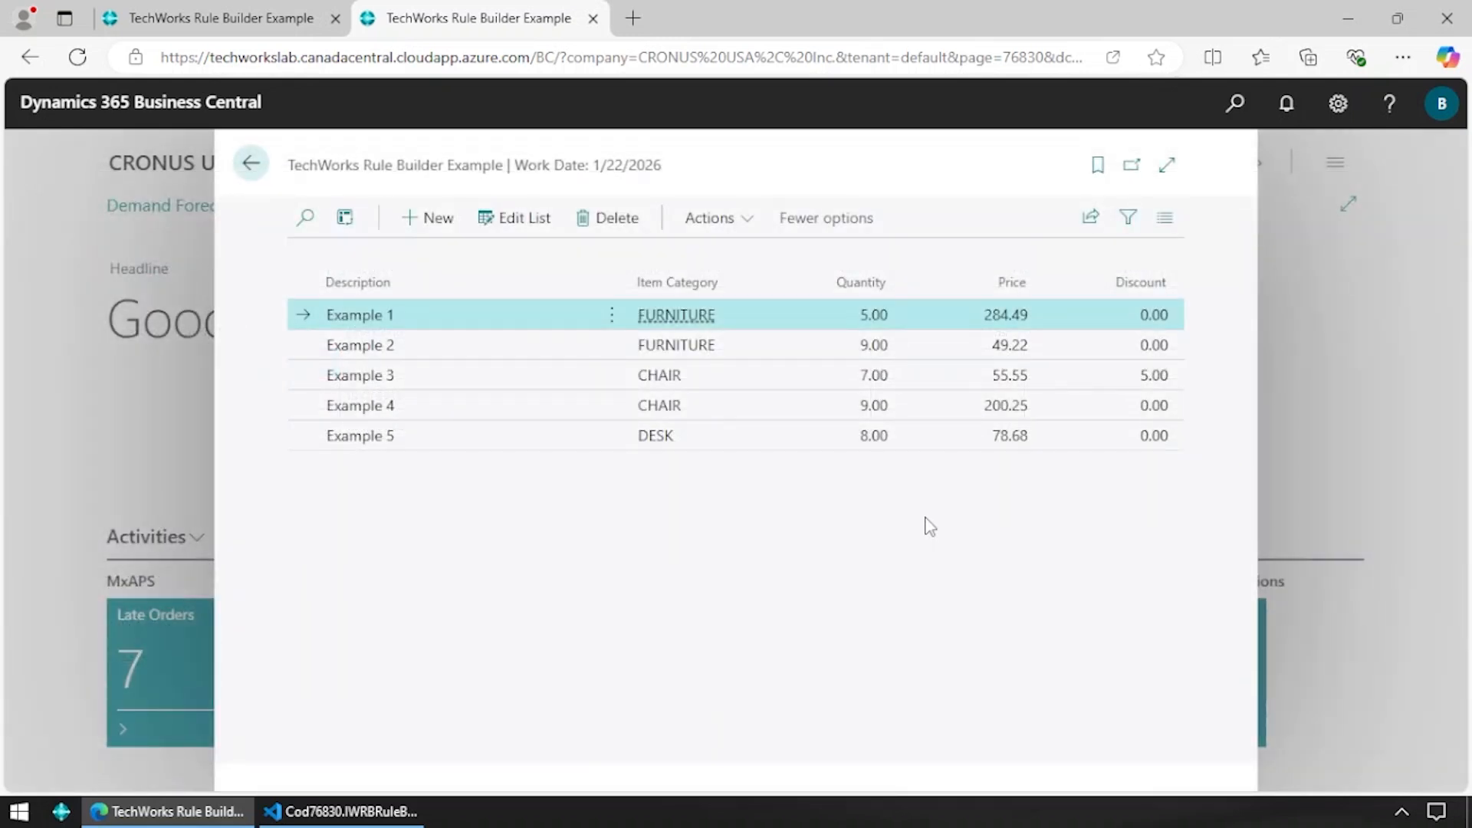
# - Open the Example 2 rule for editing and examine the group type options of its top-level group, keeping the current one
pyautogui.click(480, 345)
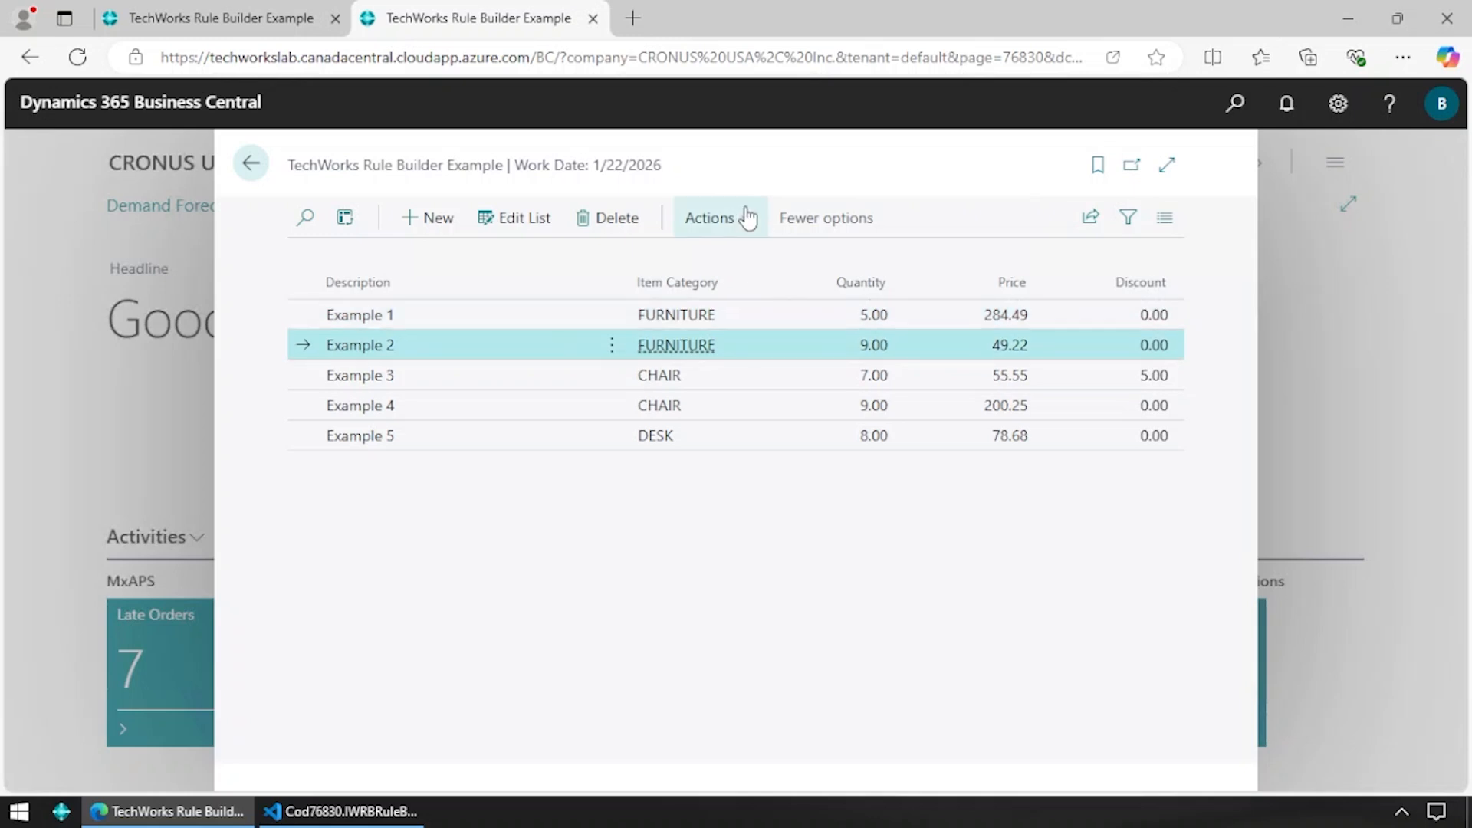
pyautogui.click(747, 218)
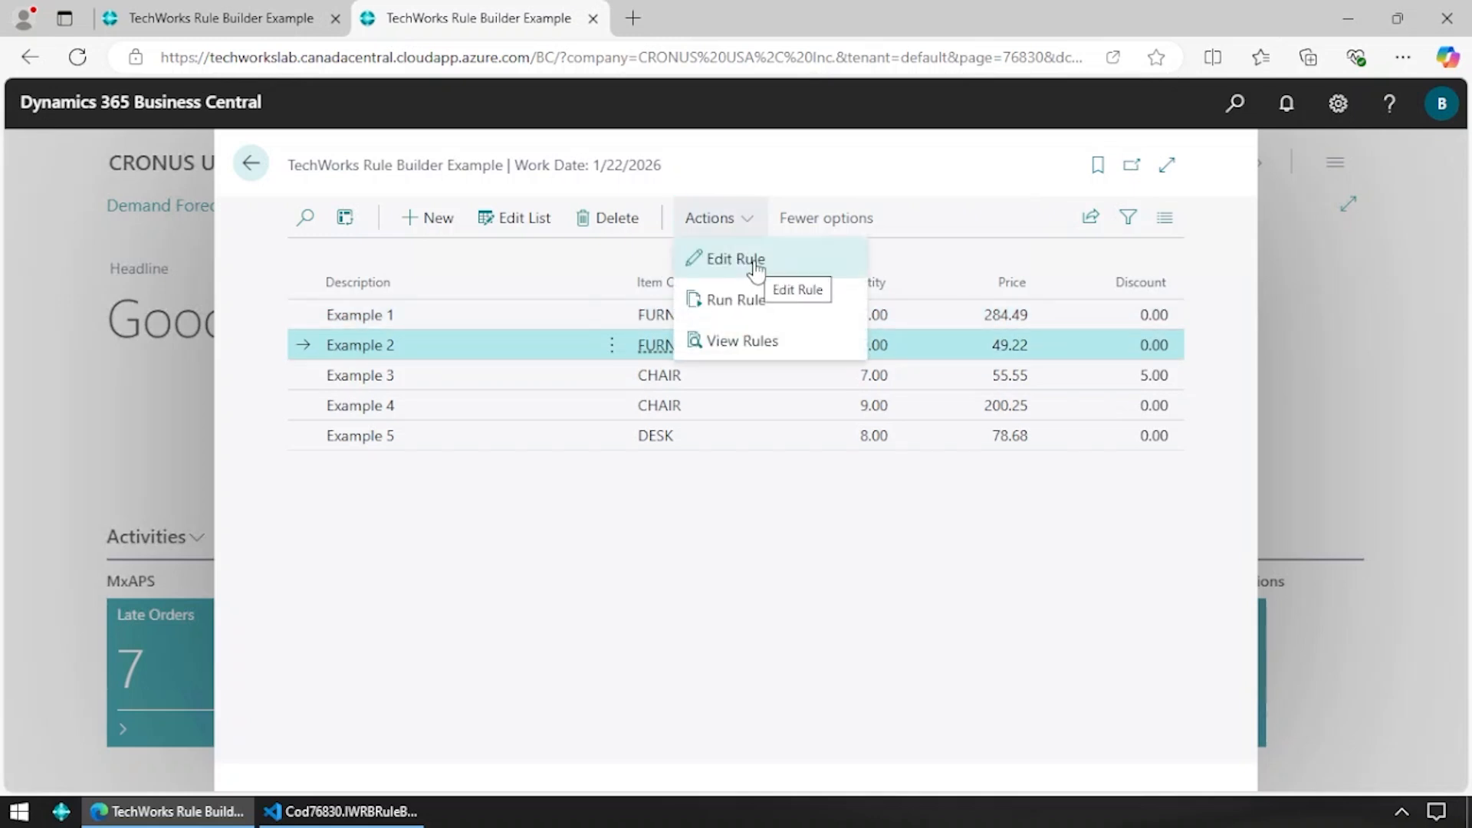
pyautogui.click(756, 264)
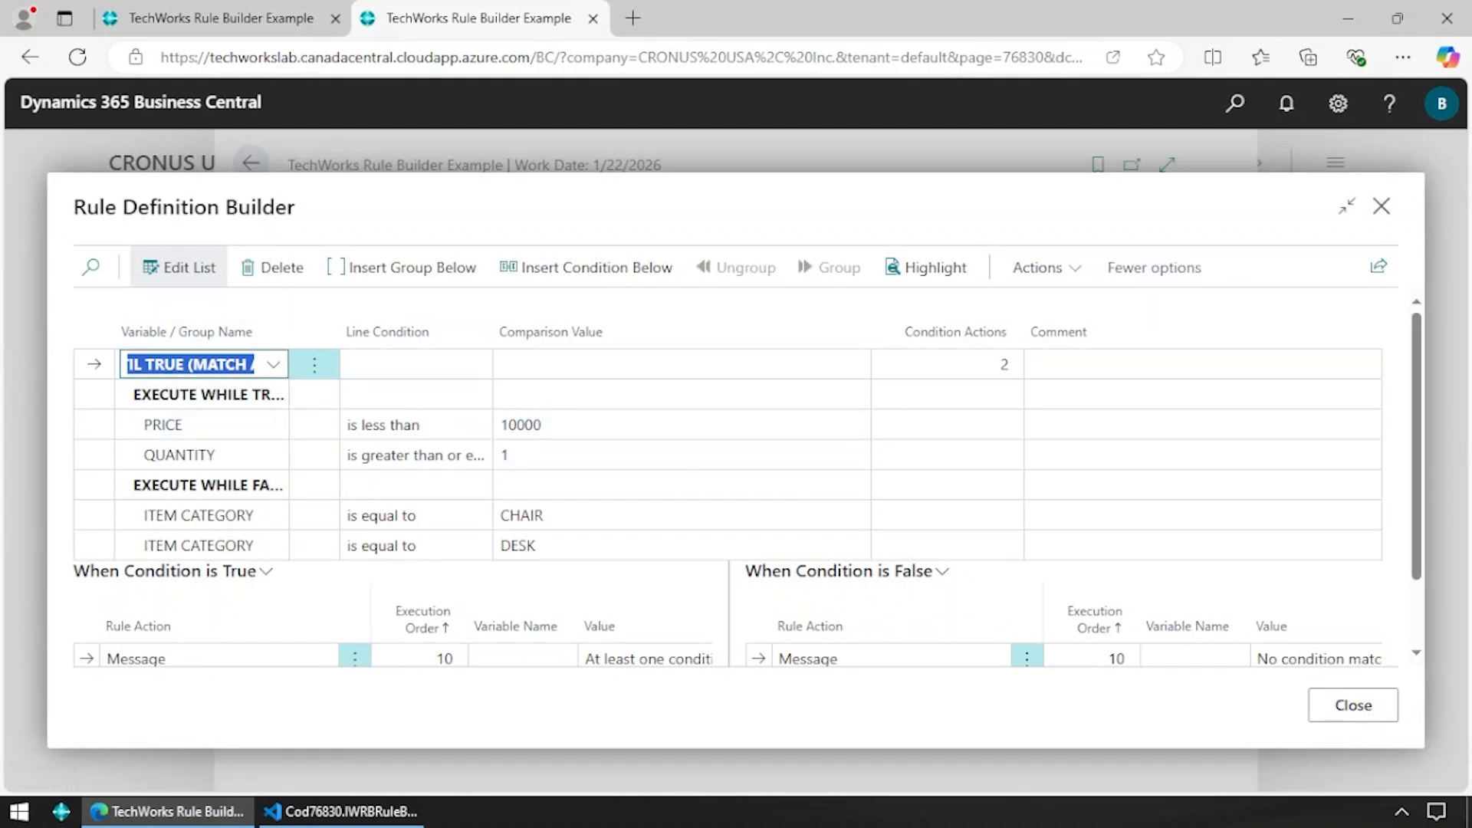
pyautogui.click(273, 365)
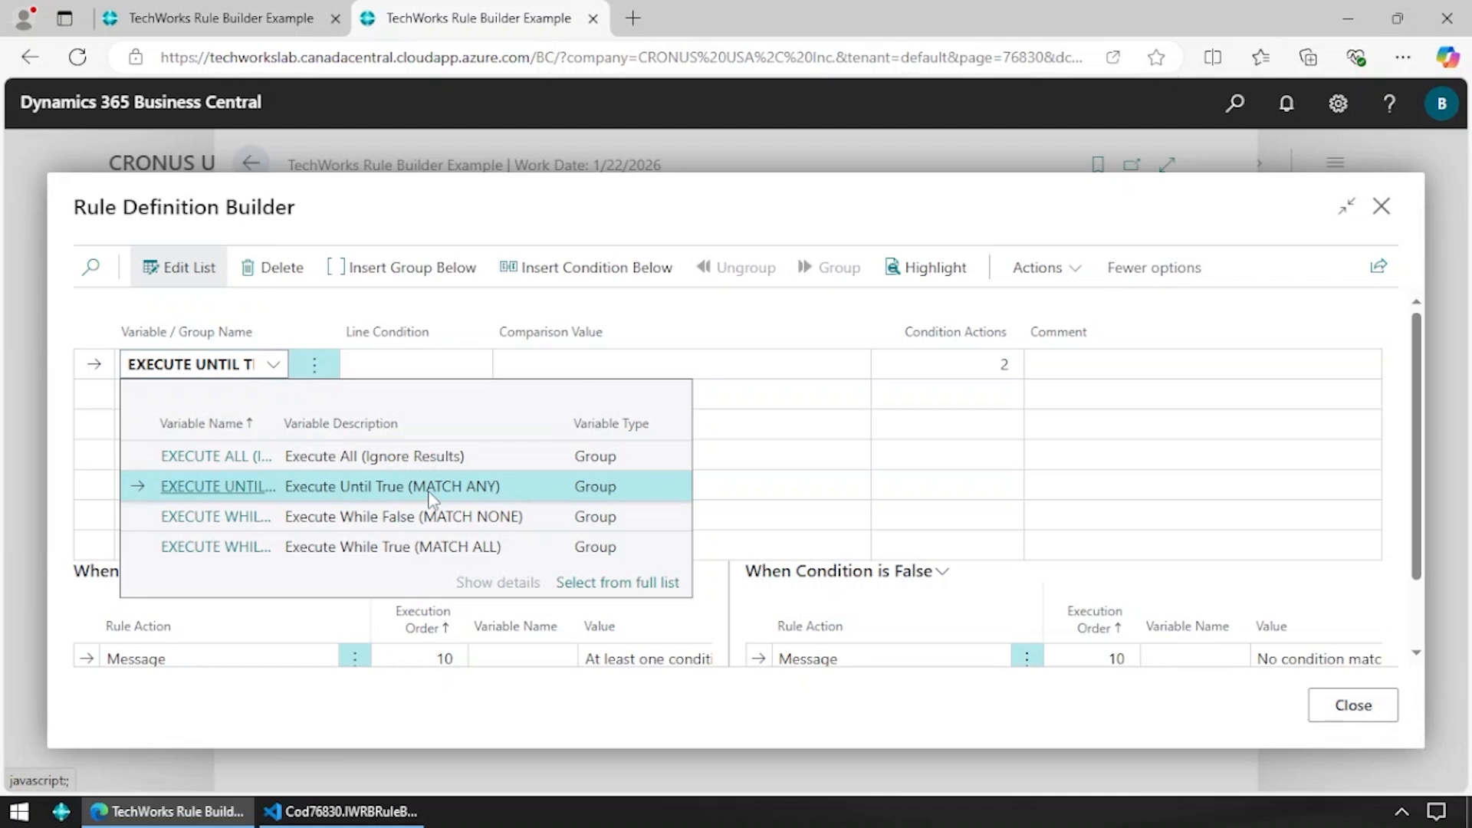
pyautogui.click(299, 220)
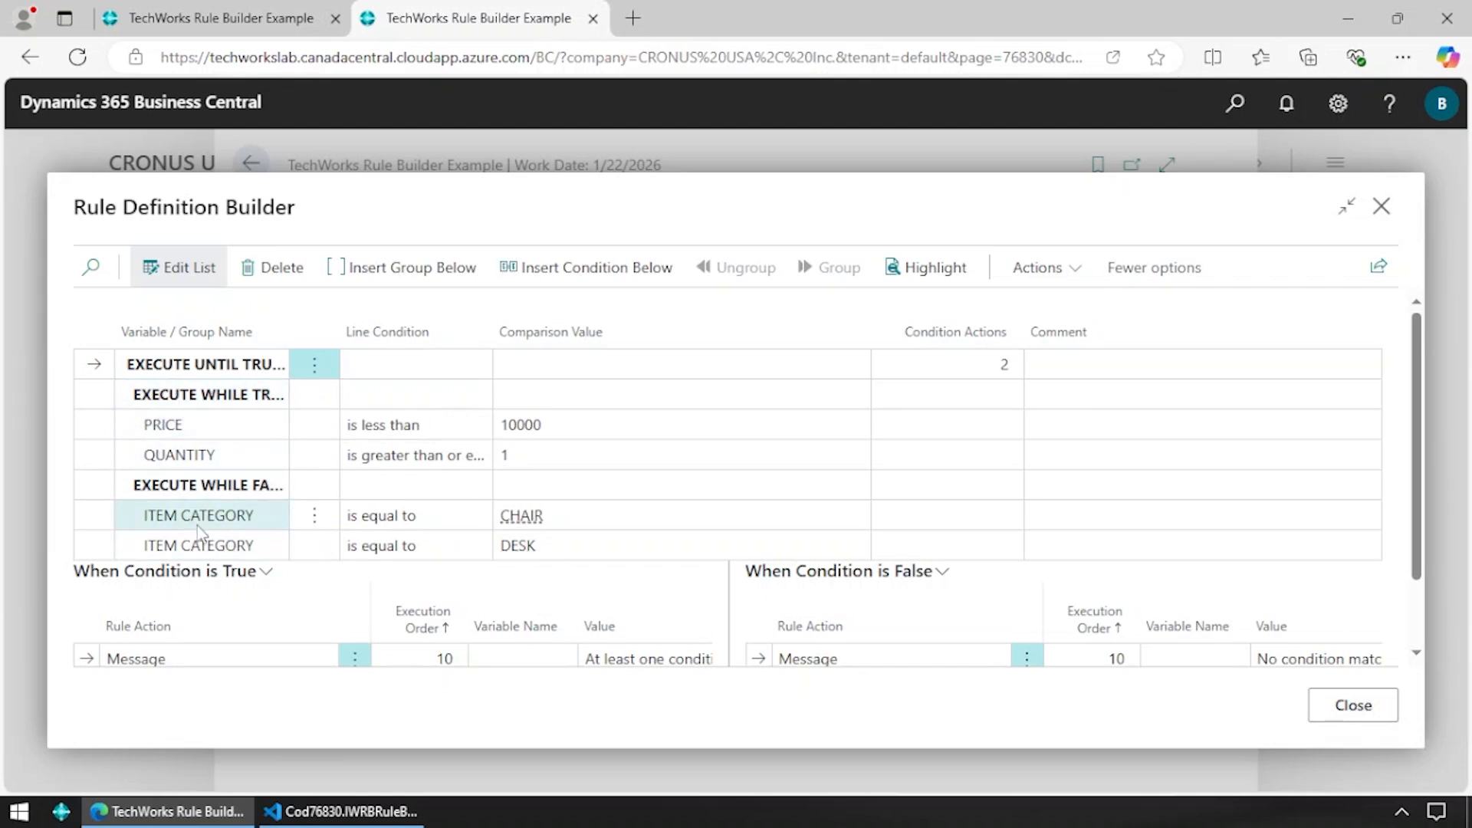
# - Examine the Example 2 rule's nested conditions and its true and false message actions
pyautogui.scroll(-1, 223, 527)
pyautogui.scroll(1, 222, 527)
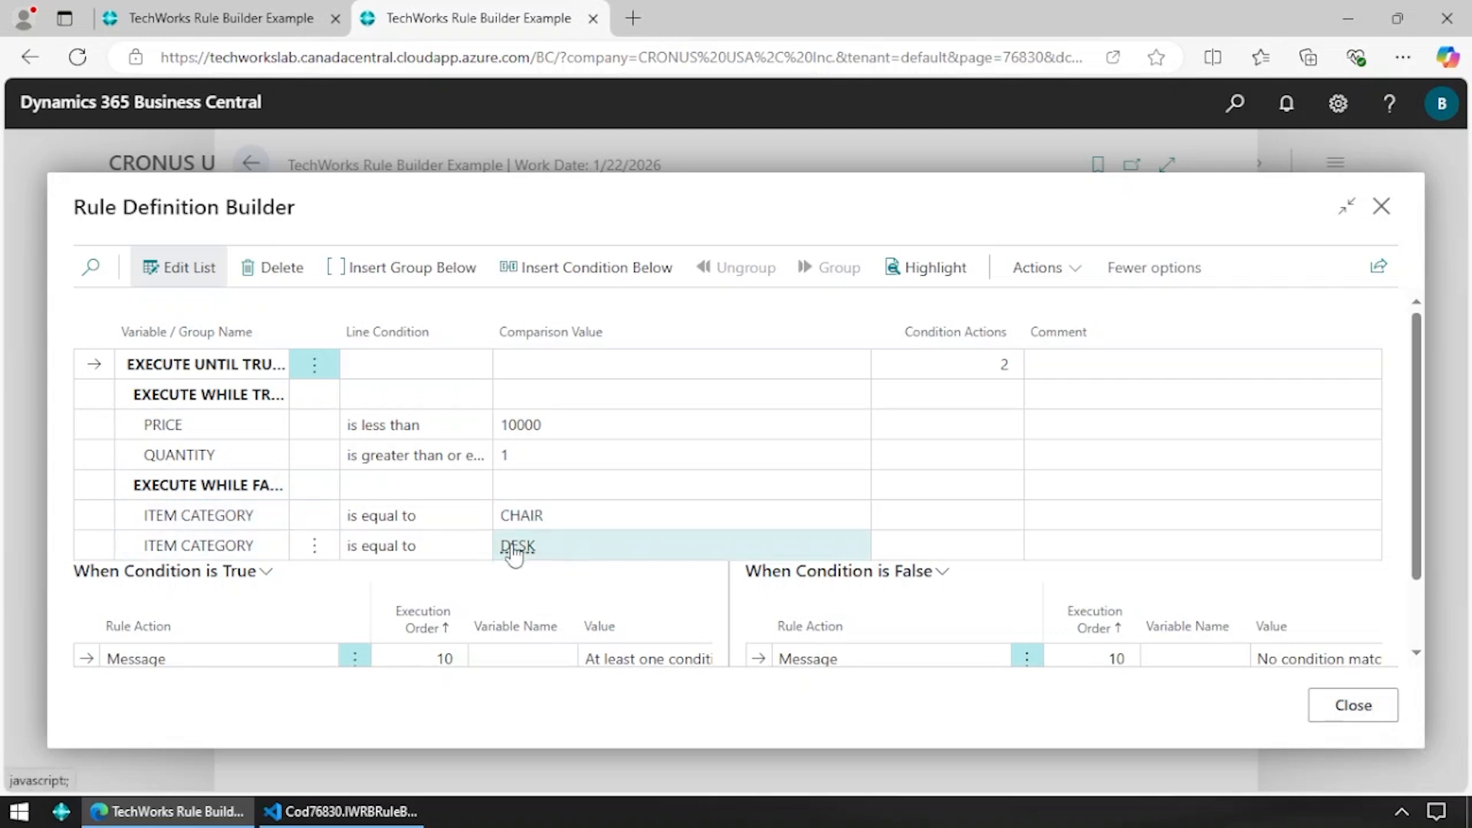
pyautogui.scroll(-1, 574, 554)
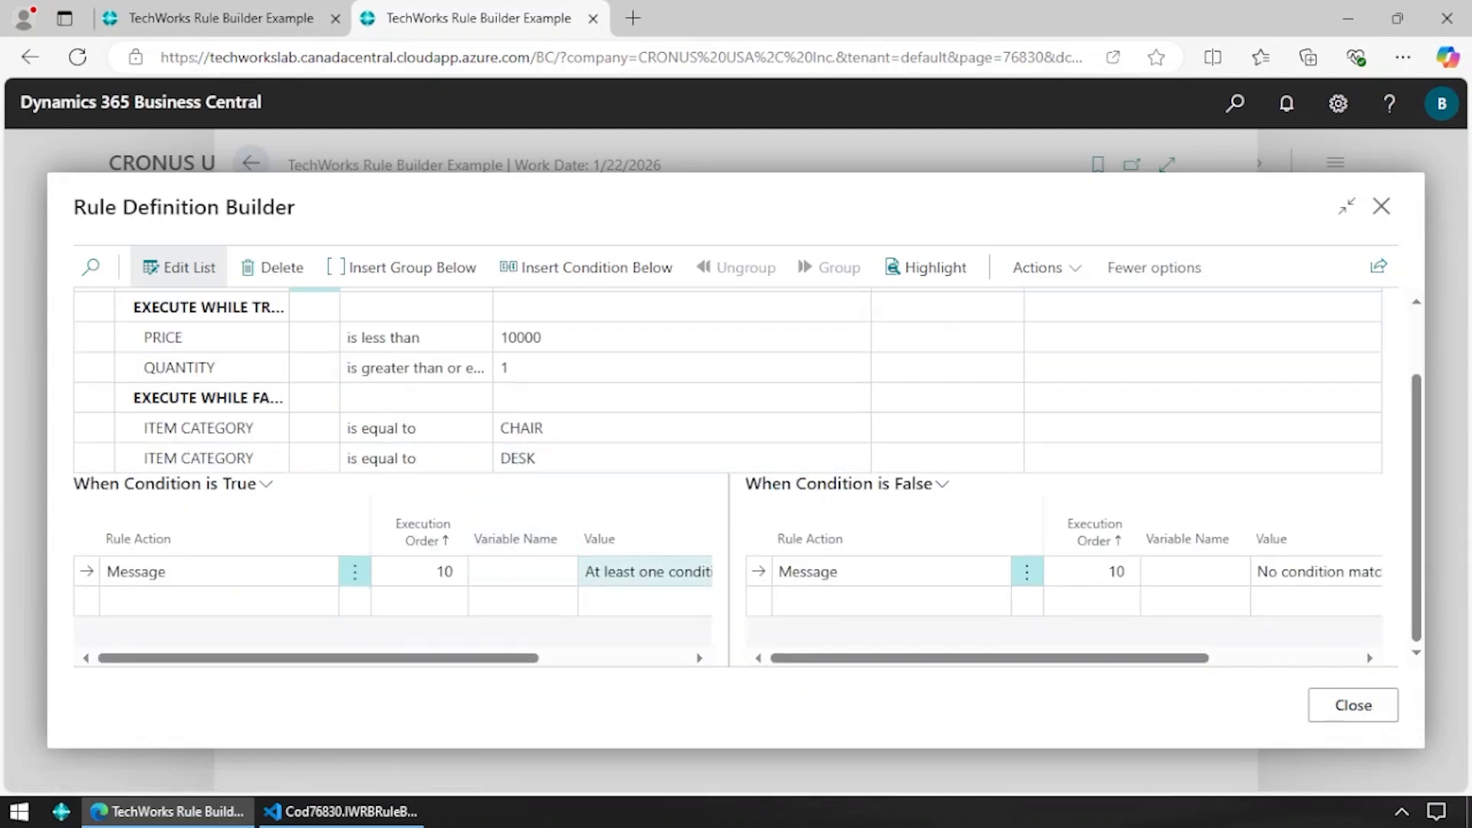
pyautogui.scroll(1, 748, 574)
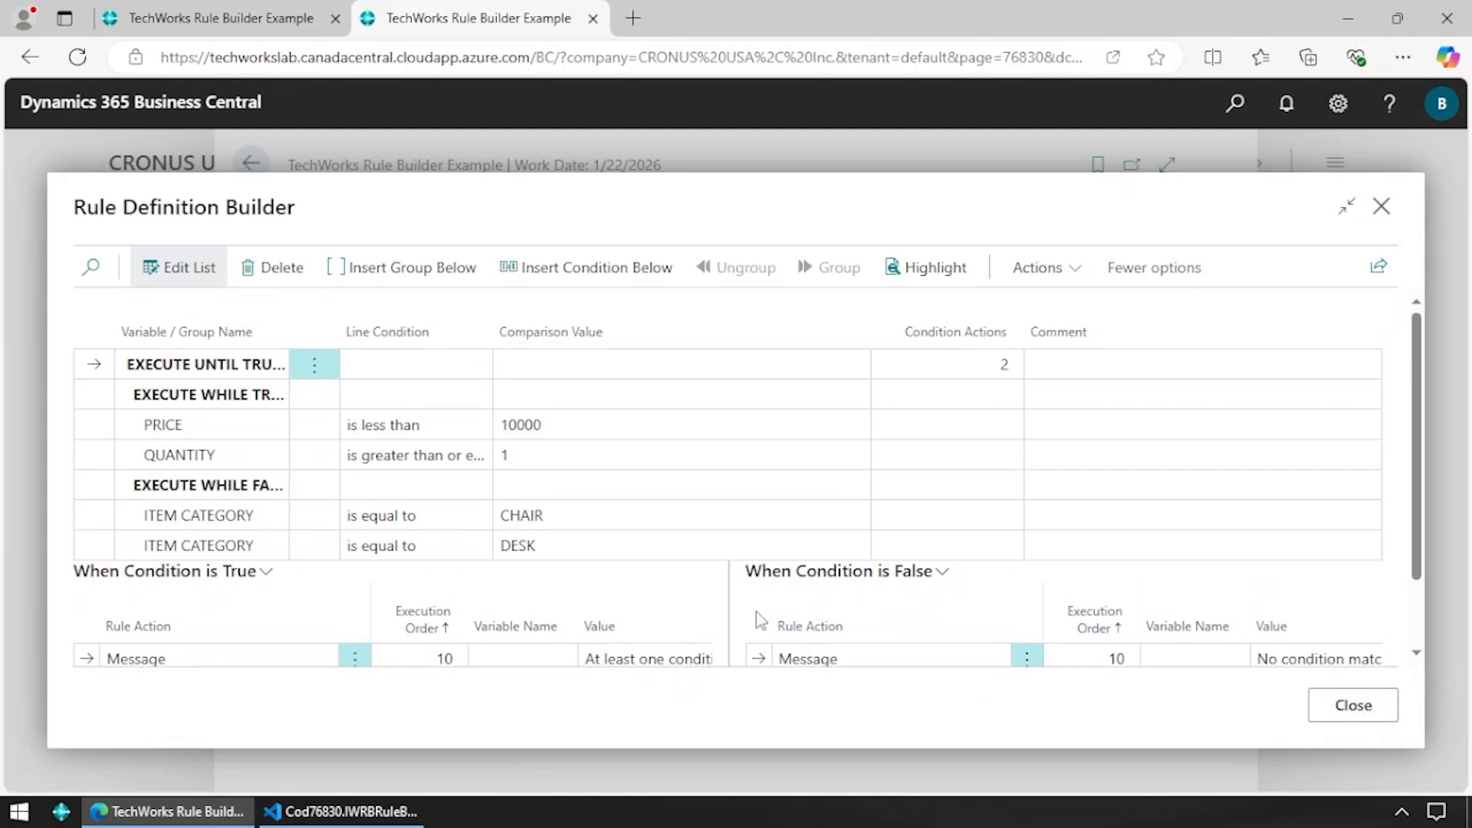
pyautogui.moveTo(329, 621)
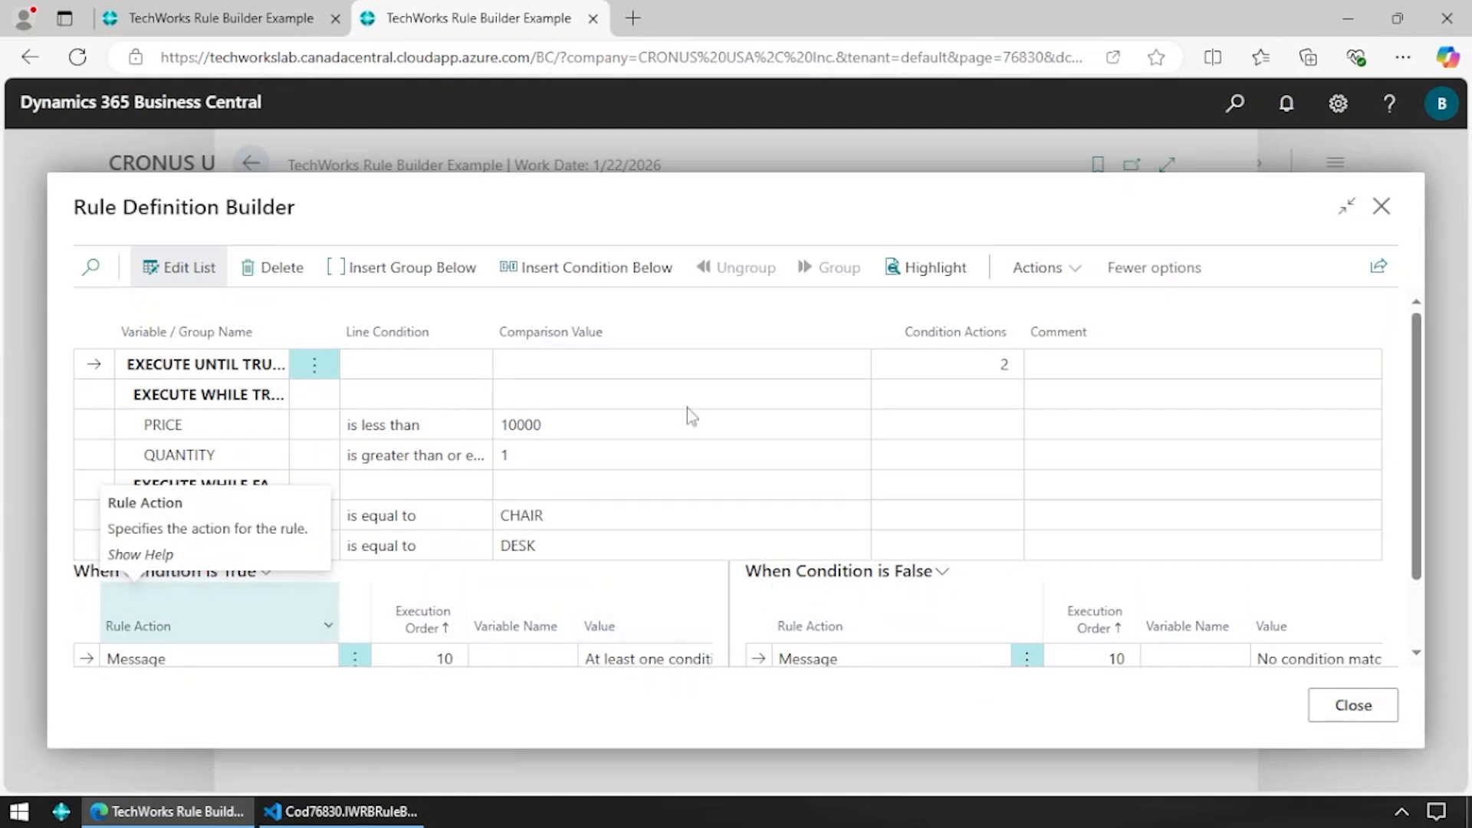
# - Review the Example 2 rule as an IF statement, highlight both condition groups, and dismiss the message
pyautogui.click(1043, 268)
pyautogui.moveTo(1069, 317)
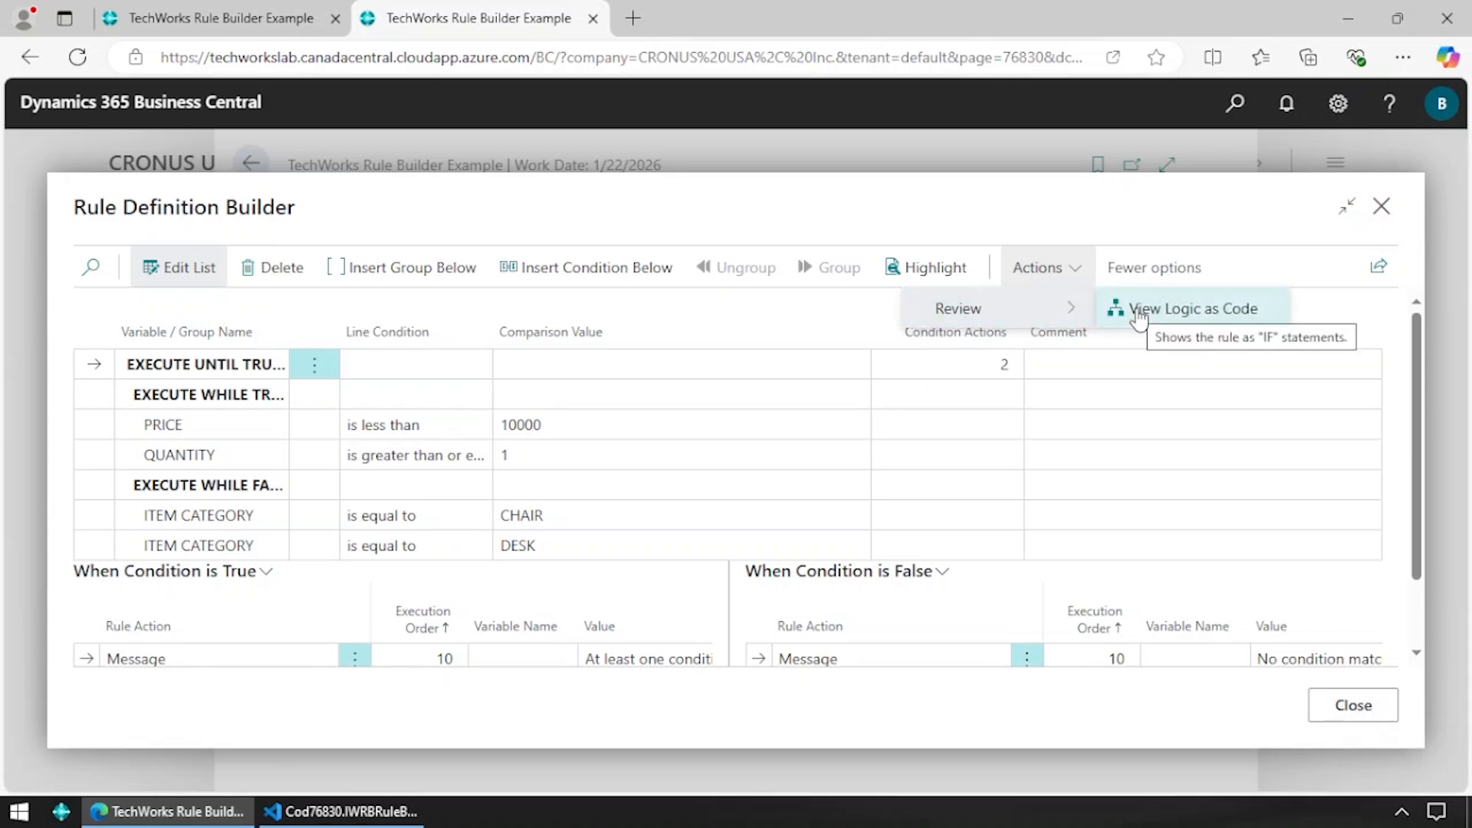
pyautogui.click(1138, 314)
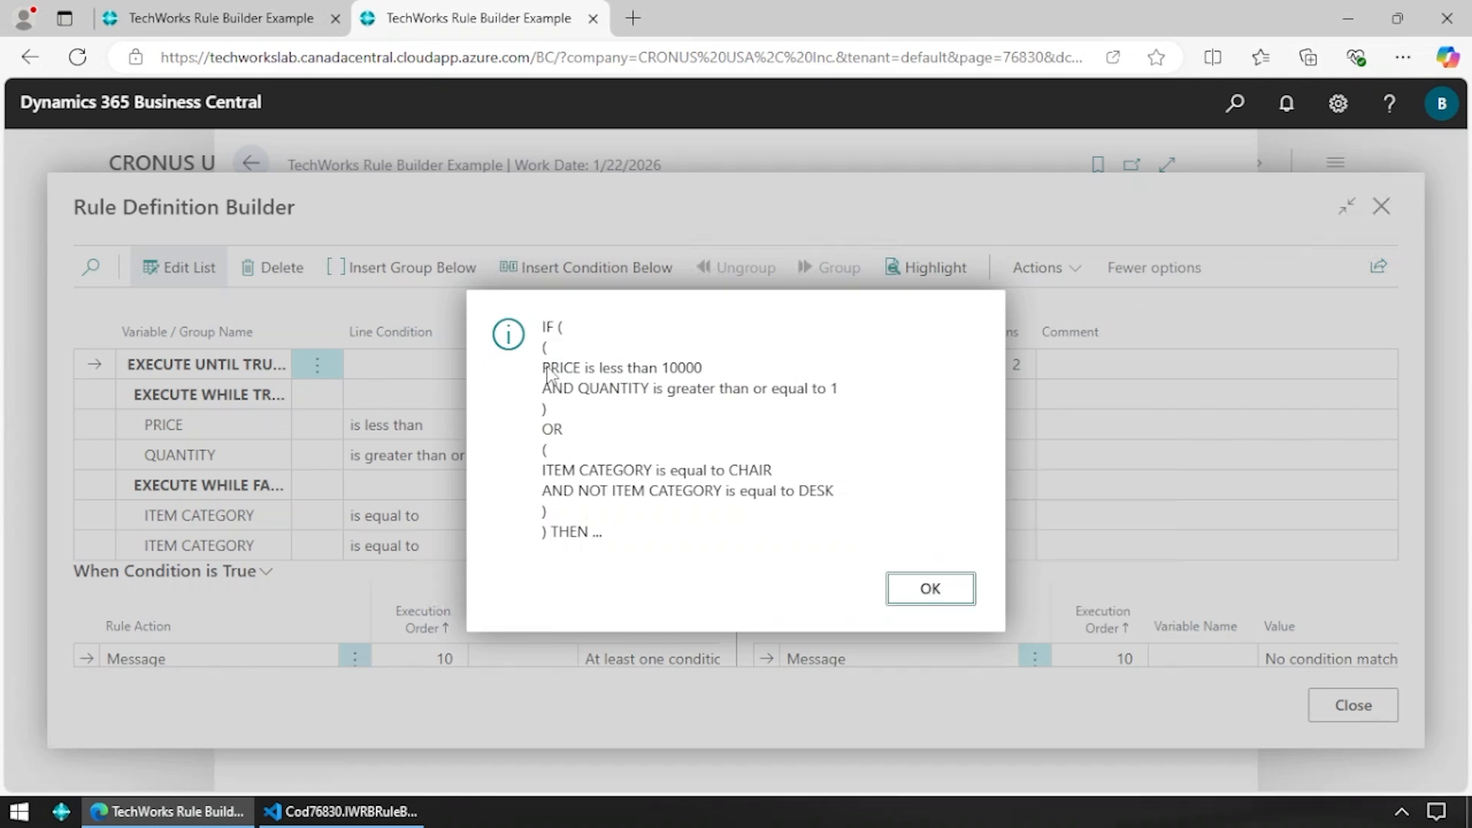
pyautogui.moveTo(546, 373); pyautogui.dragTo(862, 401)
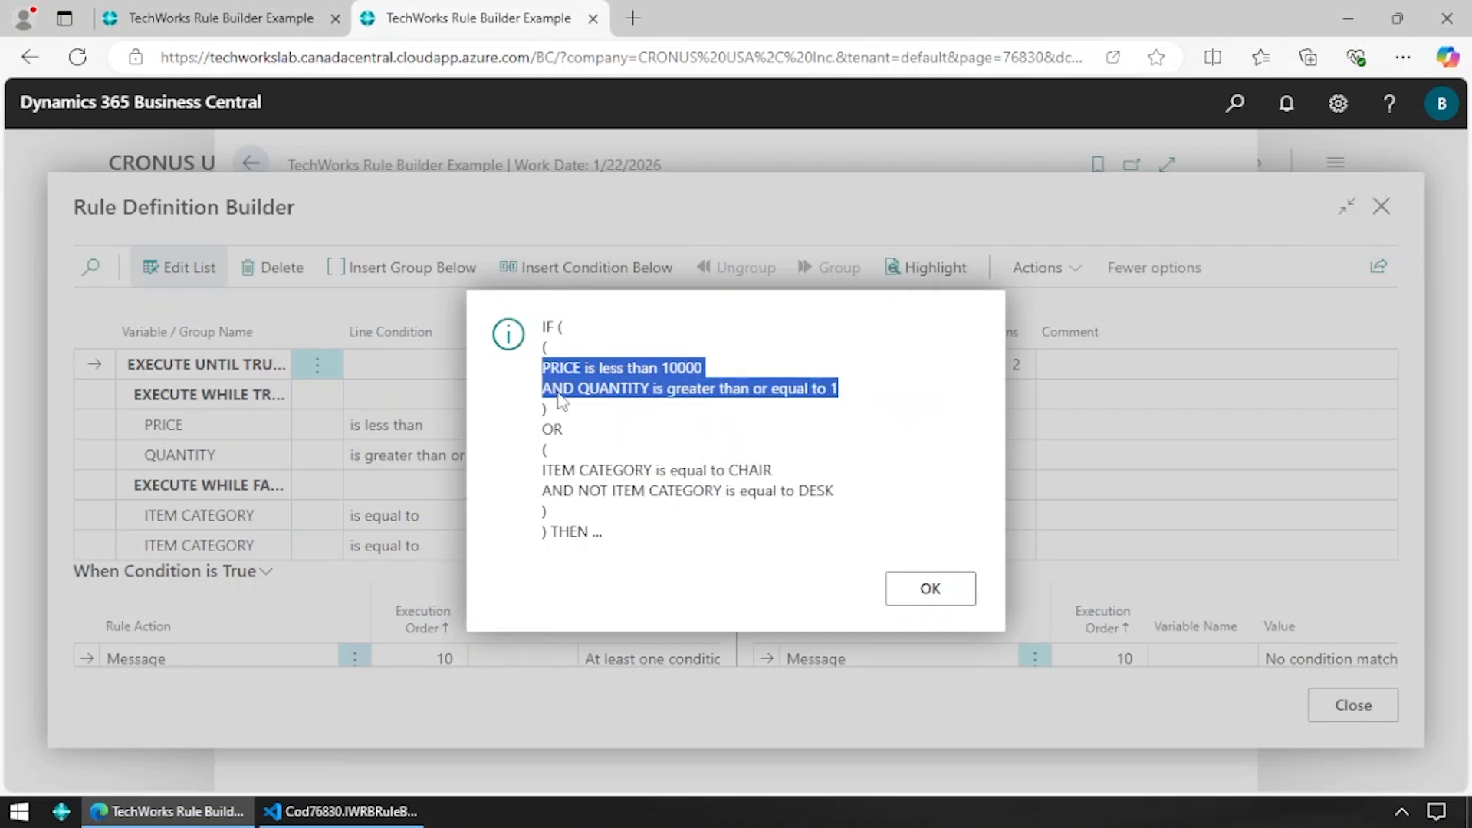
pyautogui.moveTo(539, 468); pyautogui.dragTo(951, 500)
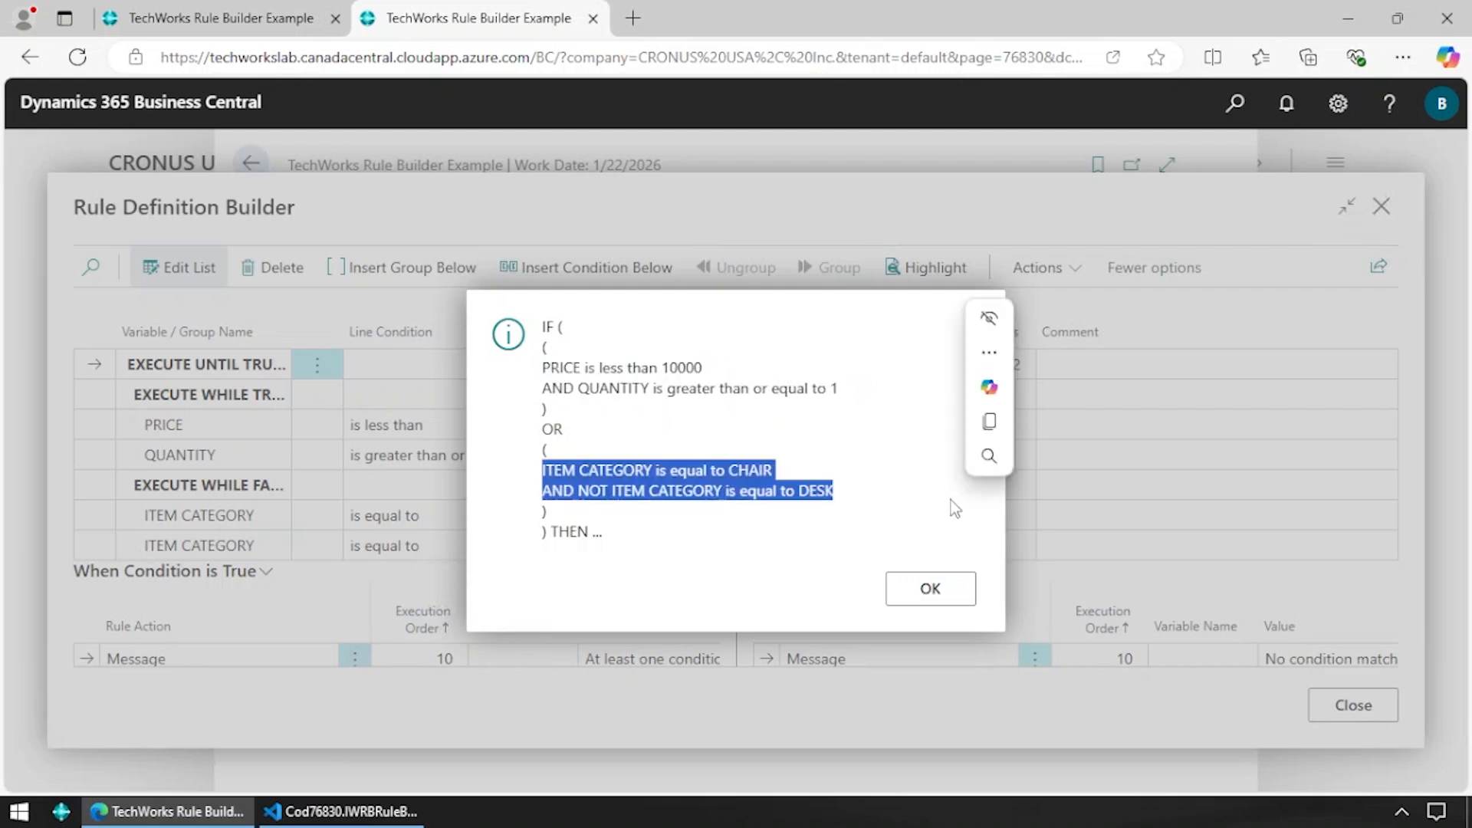
pyautogui.click(924, 595)
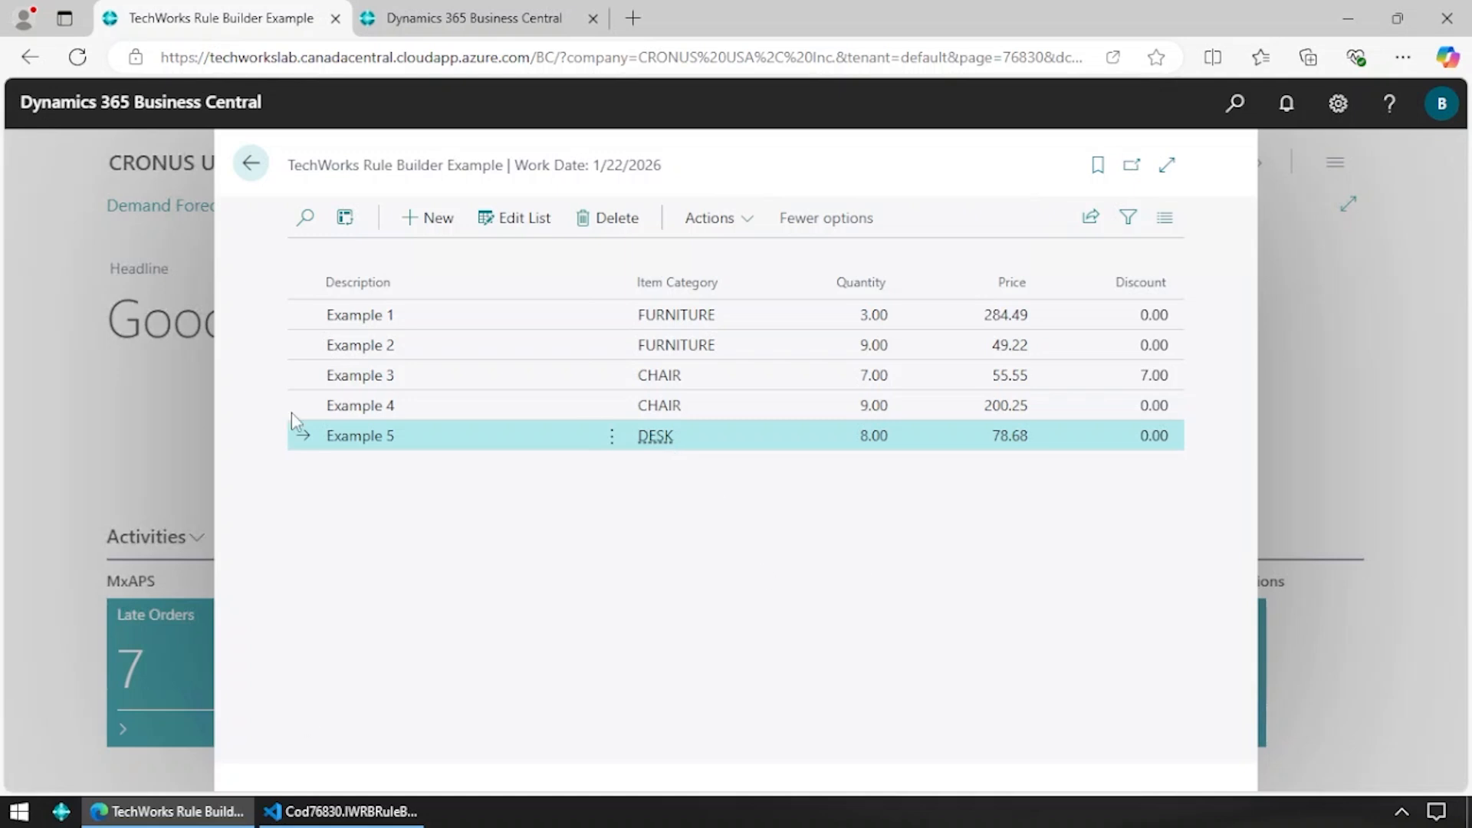
# - Open the Example 5 rule for editing and examine the group type options, keeping Execute While True (MATCH ALL)
pyautogui.click(728, 224)
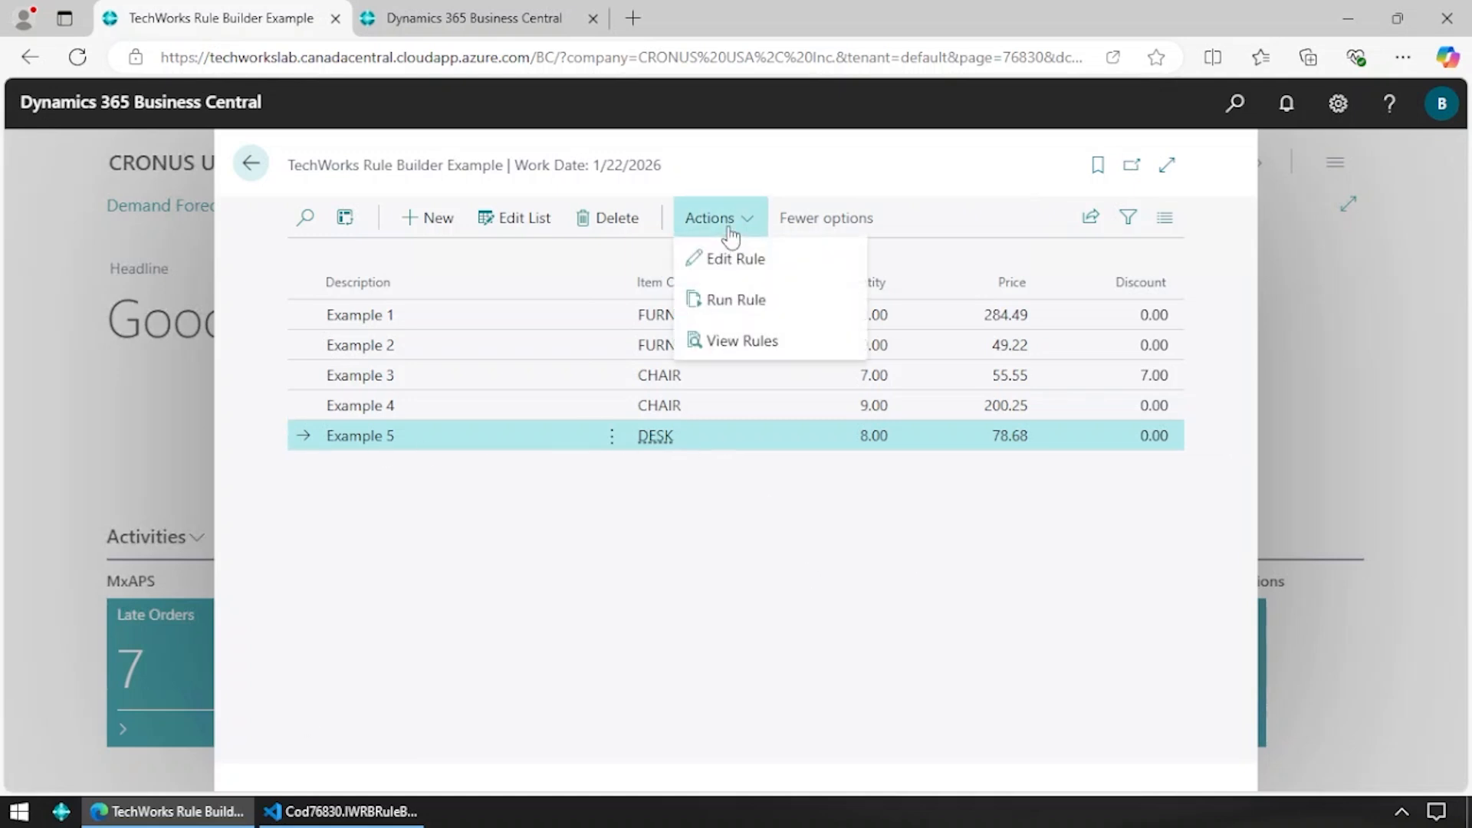
pyautogui.click(763, 265)
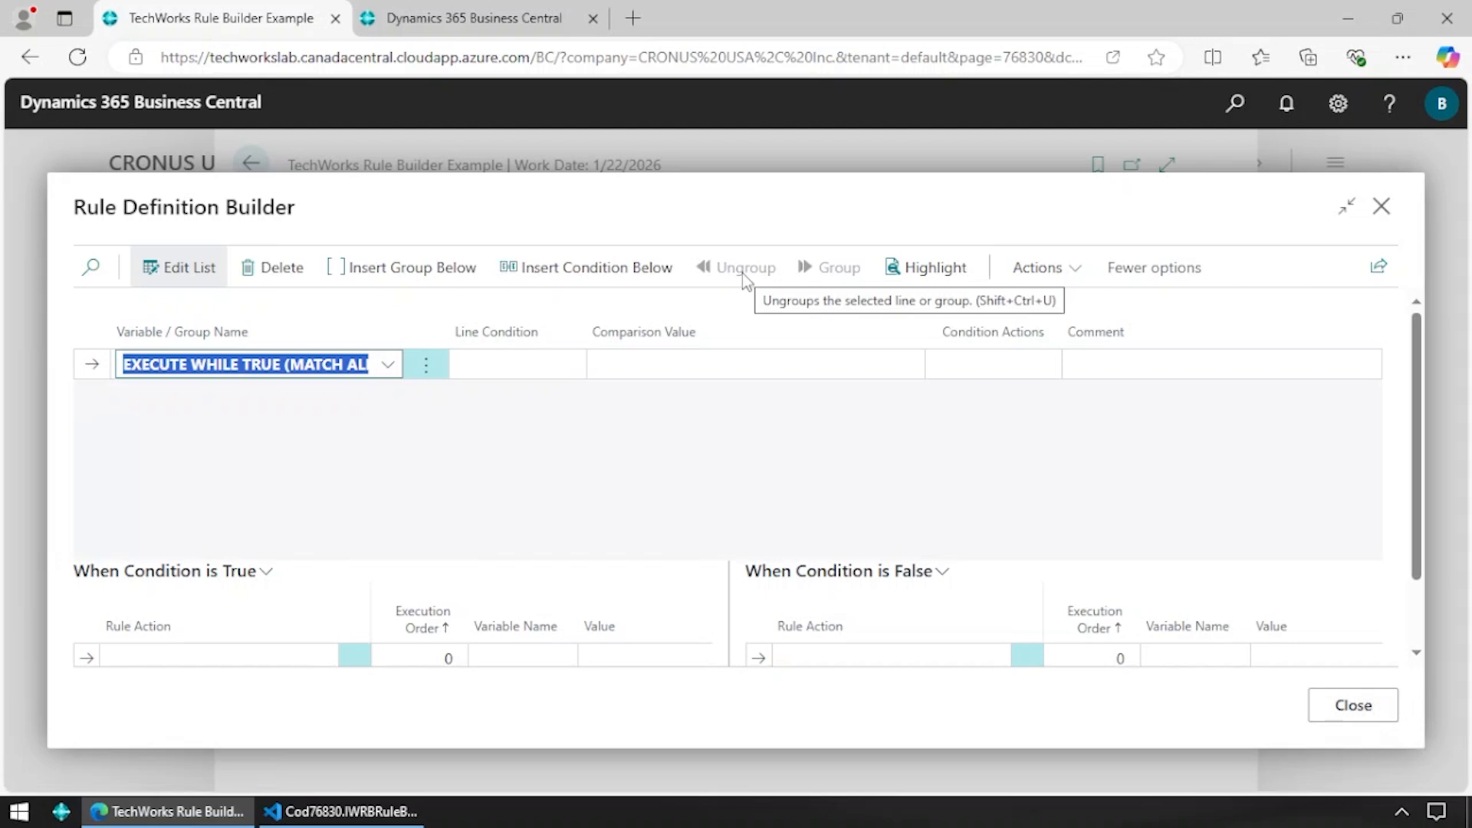
pyautogui.click(387, 370)
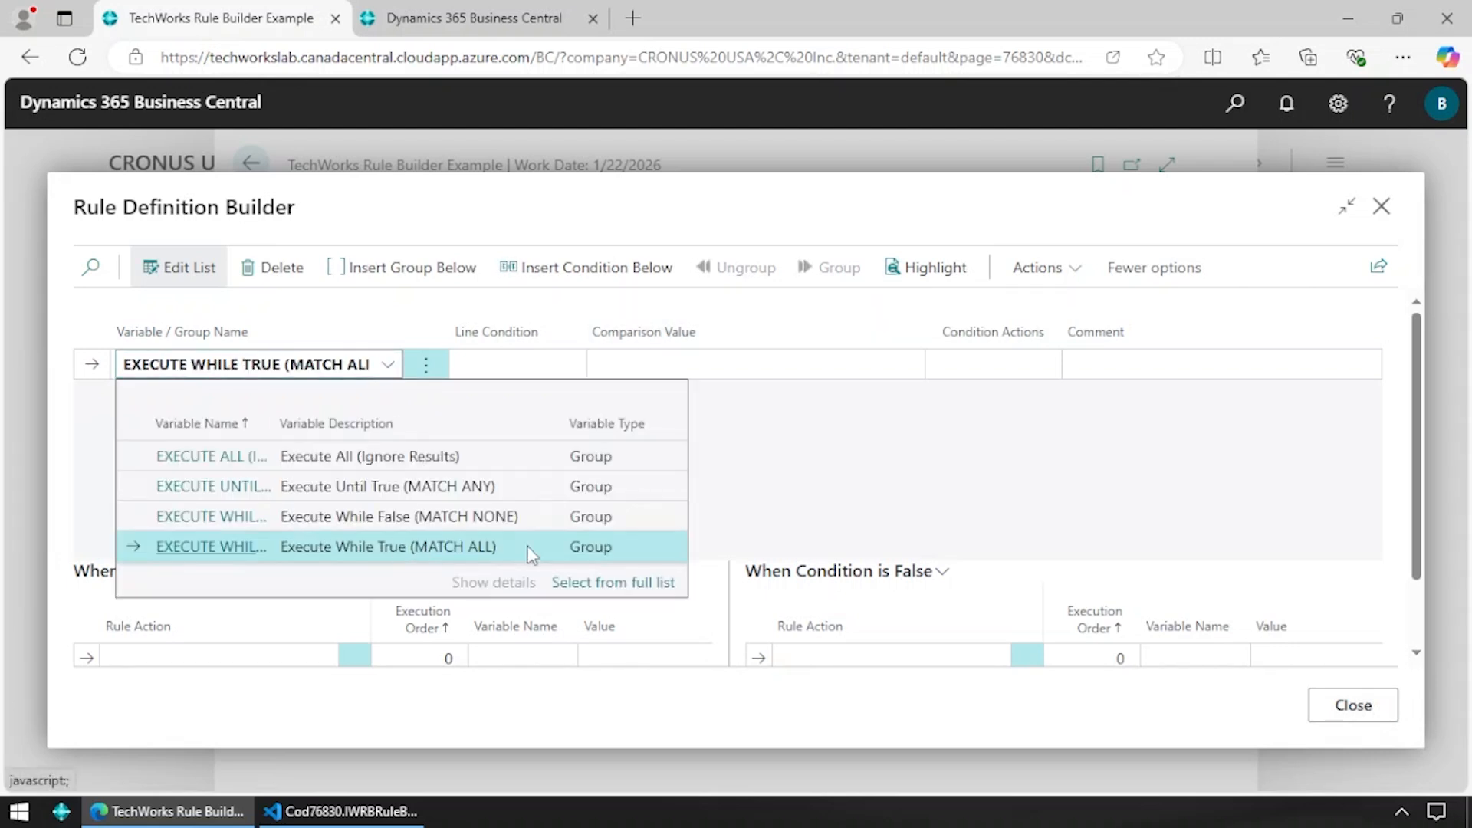
pyautogui.click(784, 508)
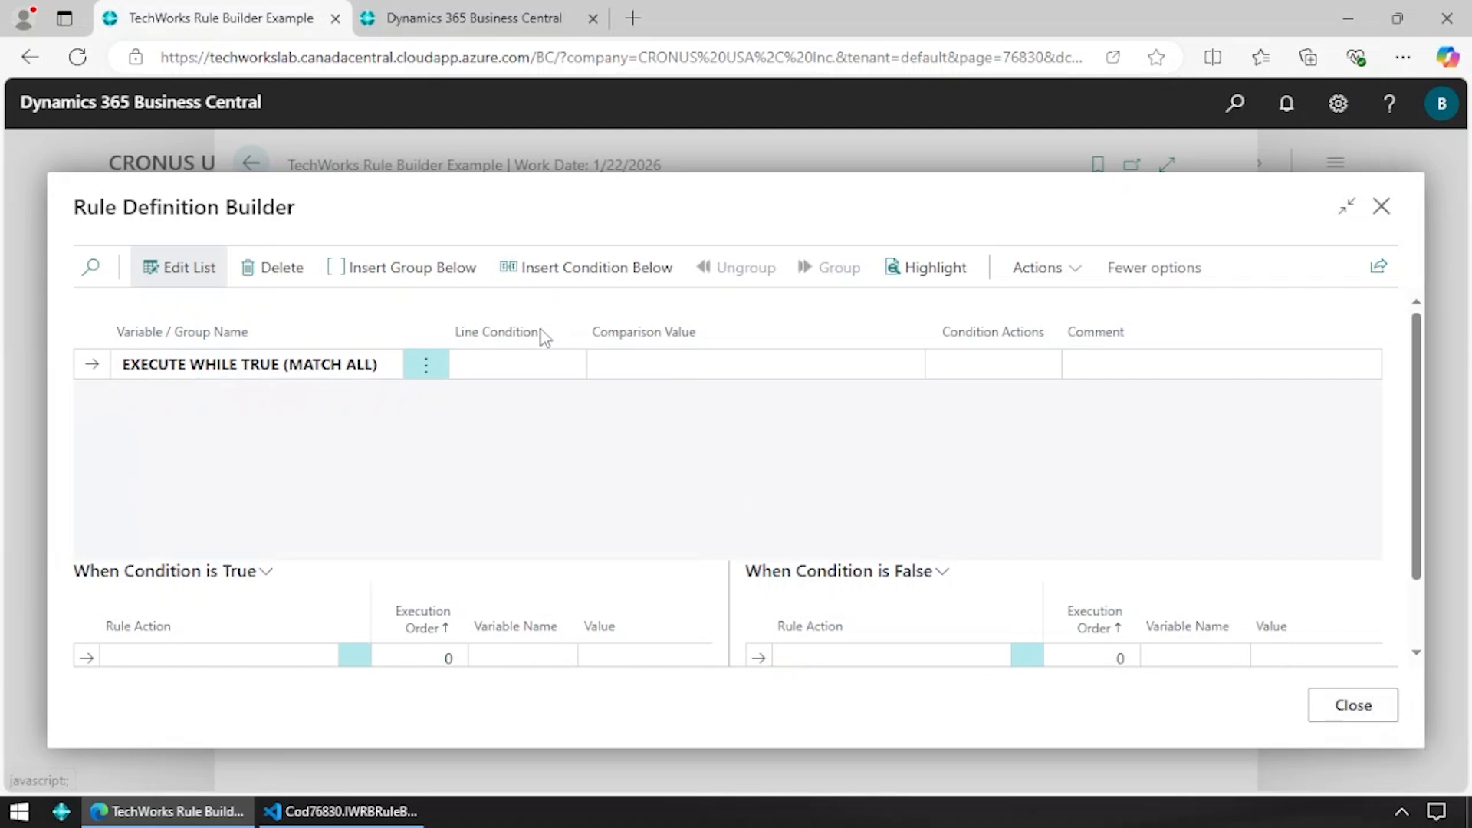
# - Insert a condition below the top-level group requiring DISCOUNT to be equal to 5
pyautogui.click(563, 281)
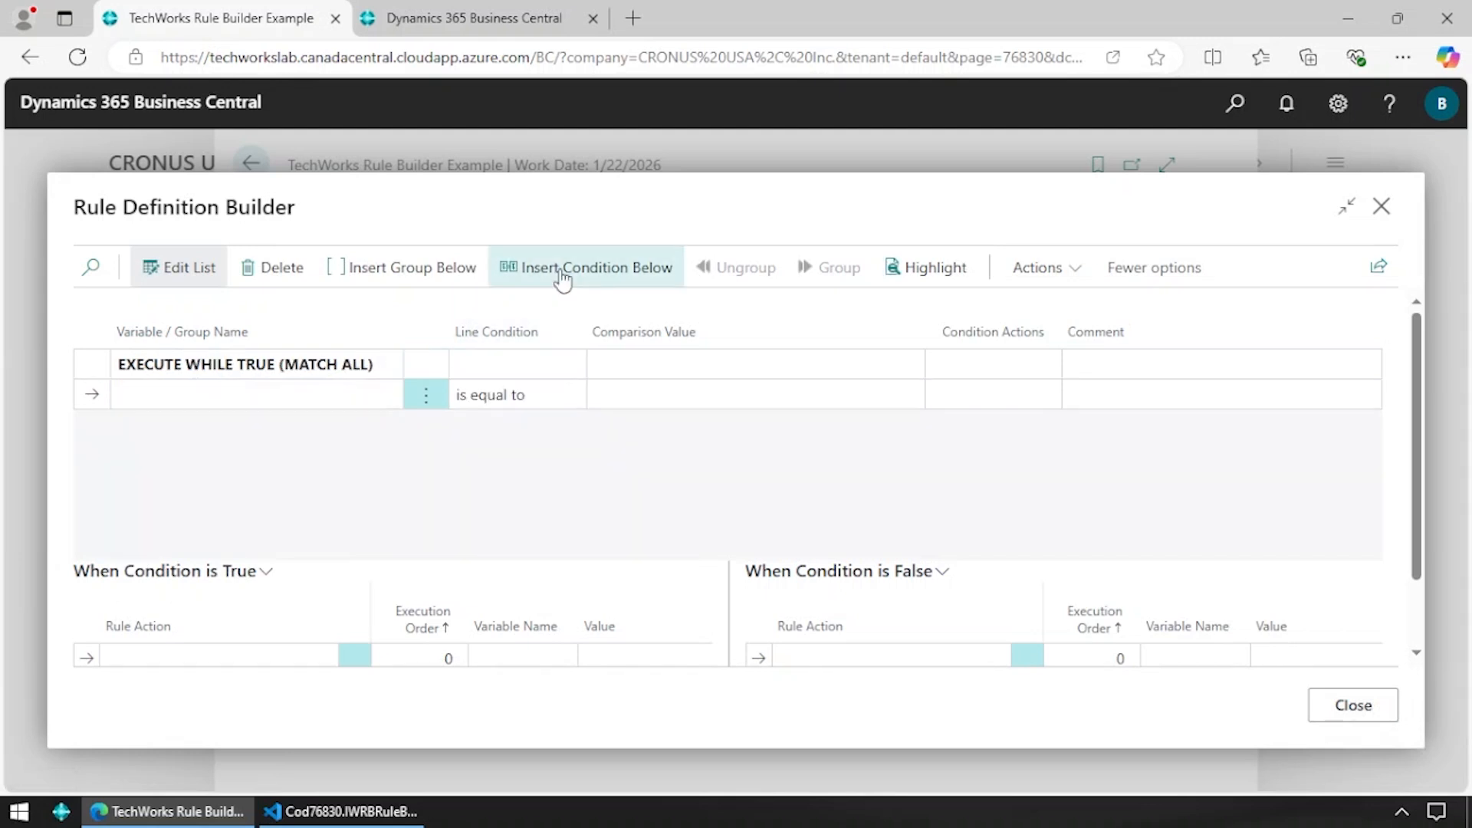
pyautogui.click(306, 398)
pyautogui.click(376, 516)
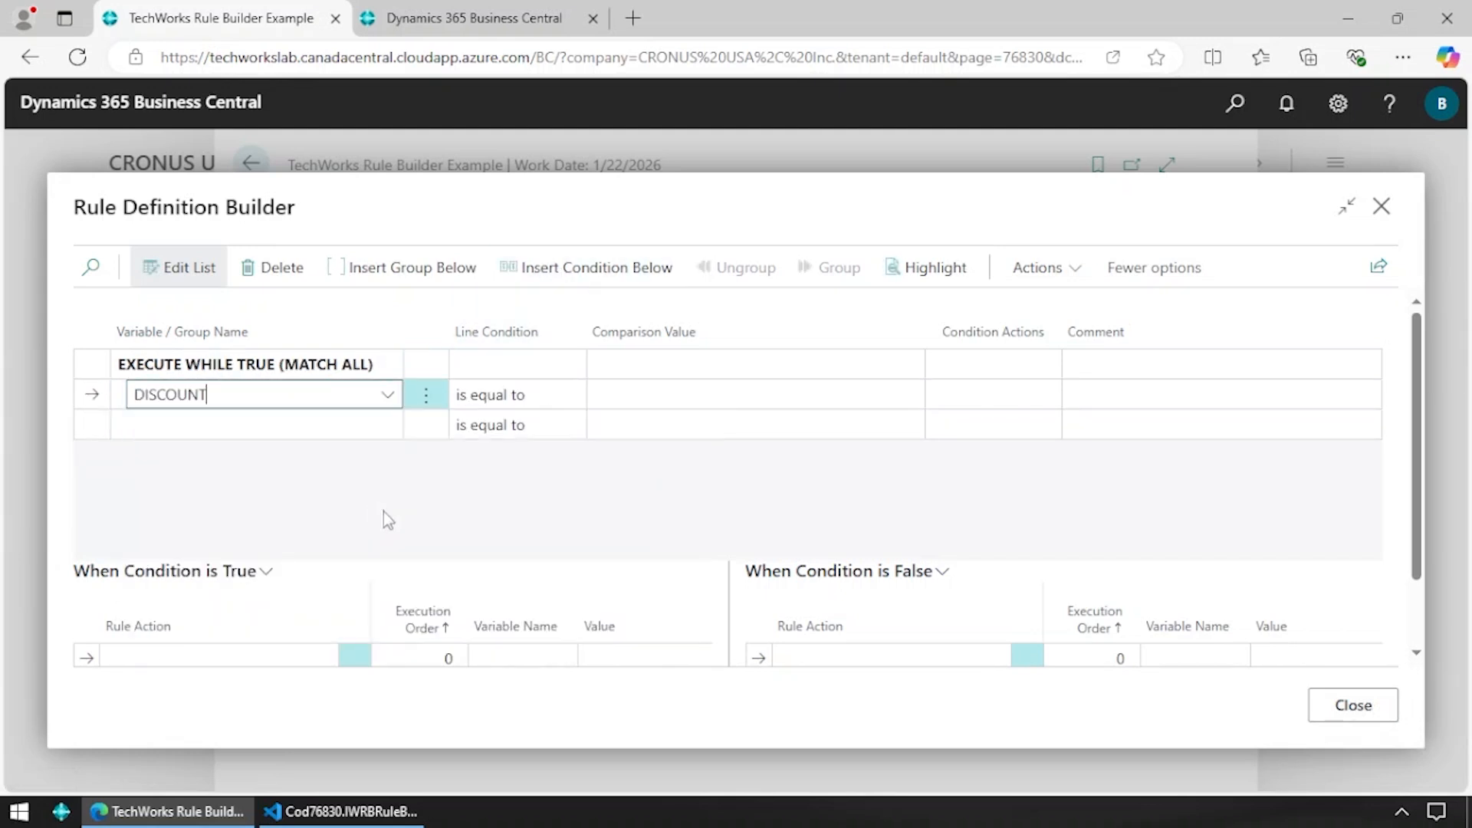
pyautogui.press('Tab')
pyautogui.write('5')
# - Fill the empty condition line so that QUANTITY is equal to 34
pyautogui.click(342, 434)
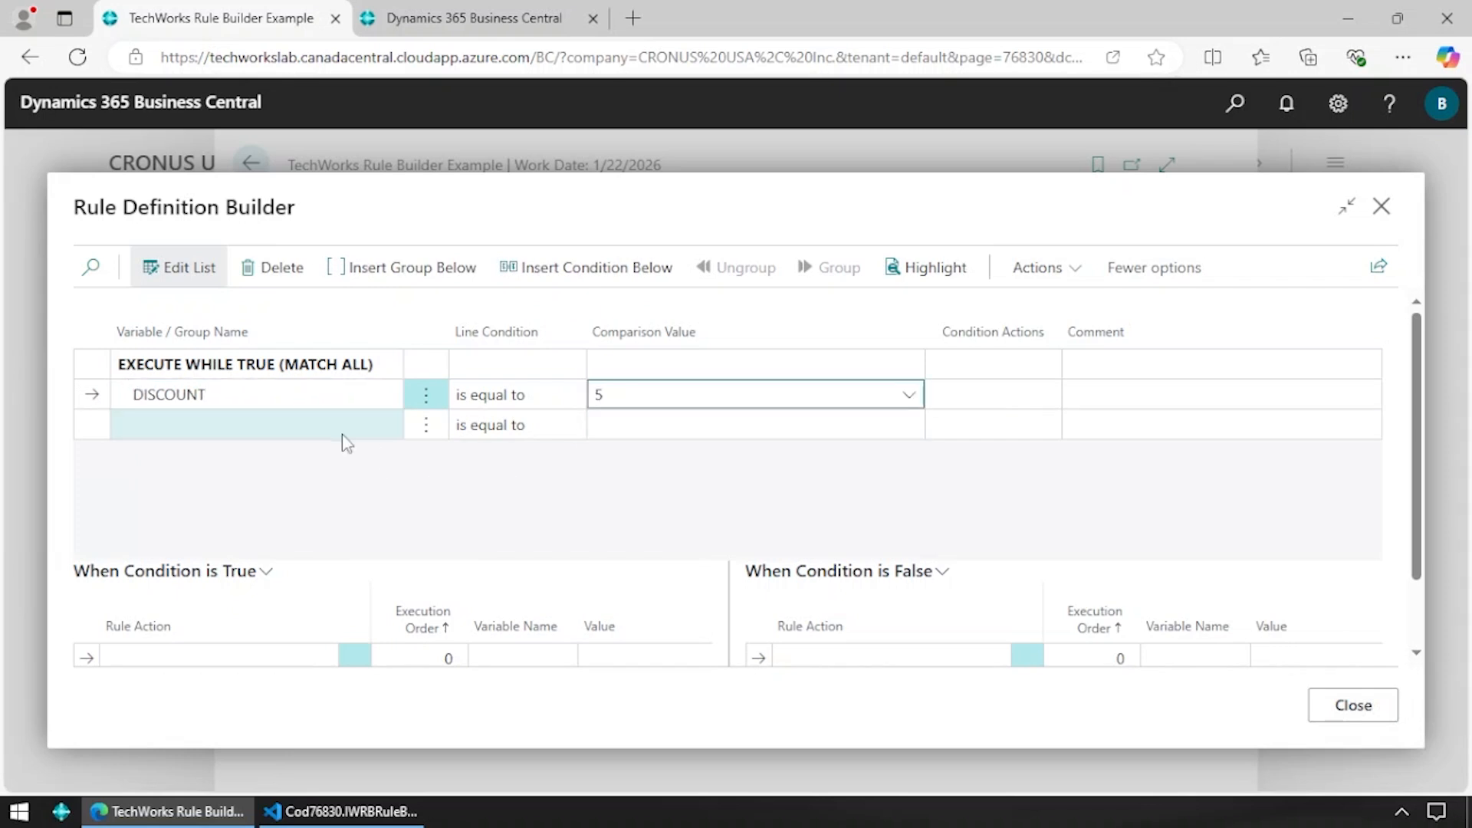
pyautogui.click(322, 637)
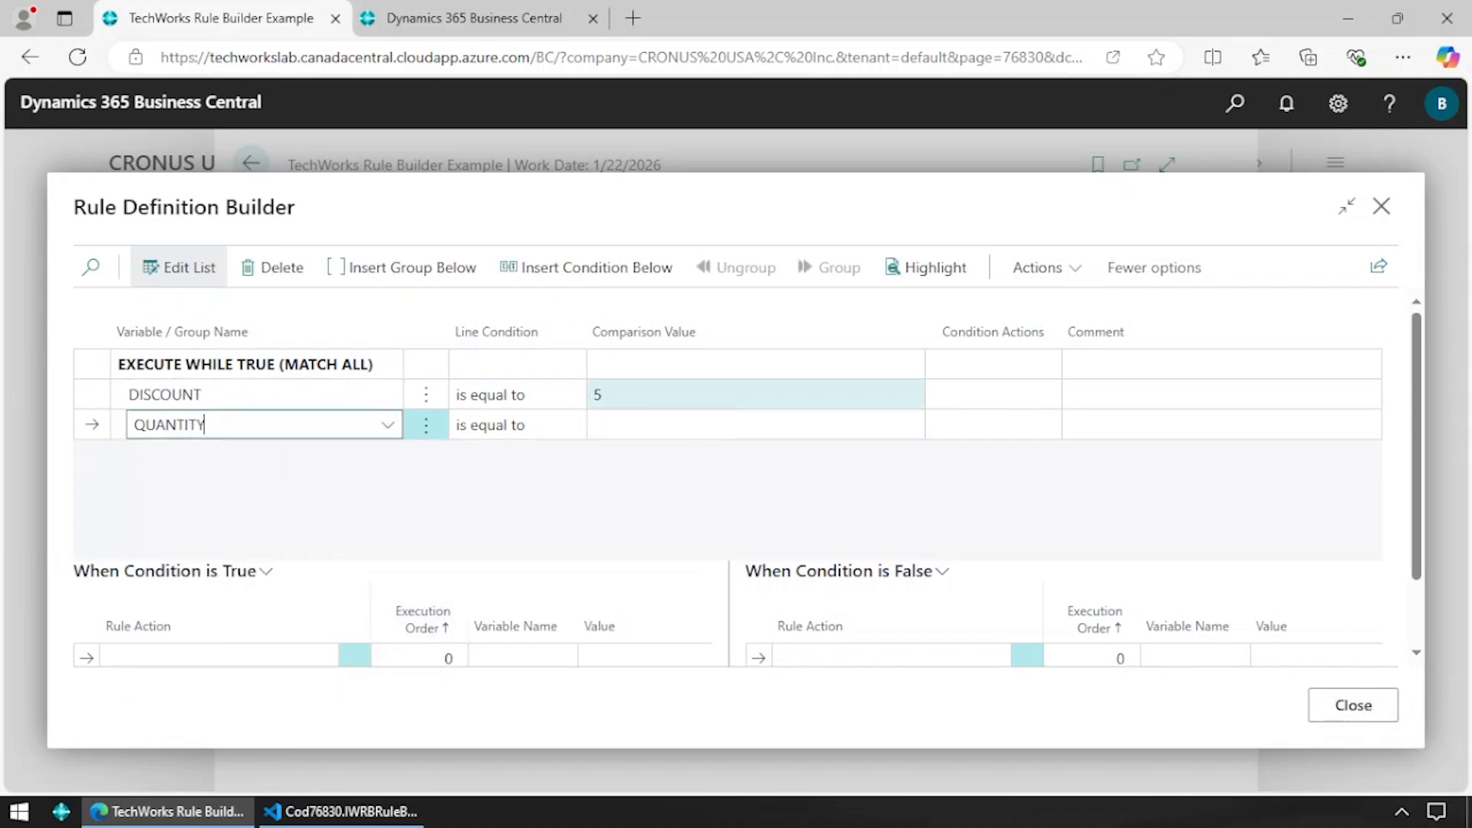
pyautogui.press('Tab')
pyautogui.write('34')
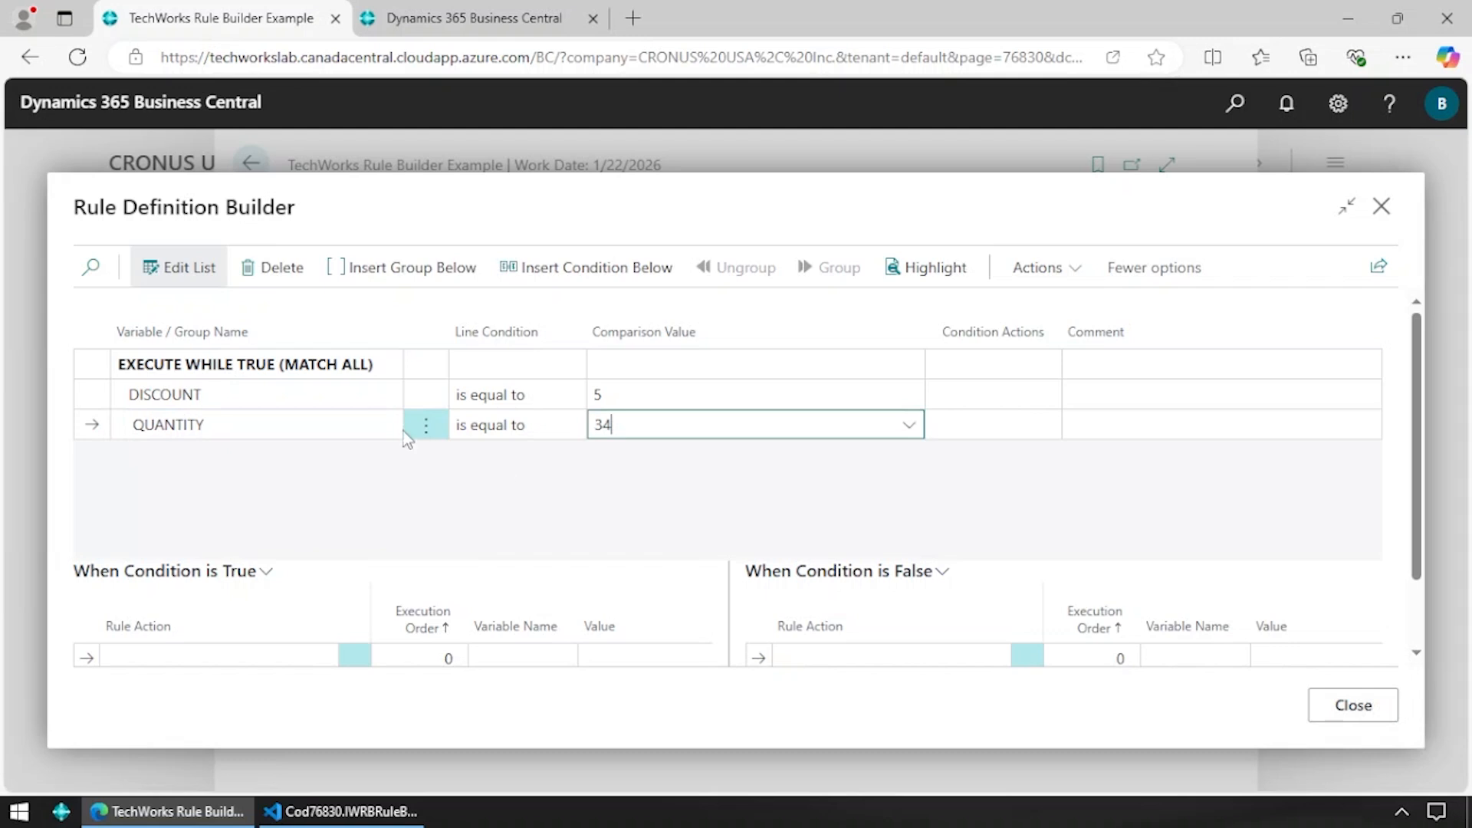
pyautogui.click(319, 397)
pyautogui.click(318, 429)
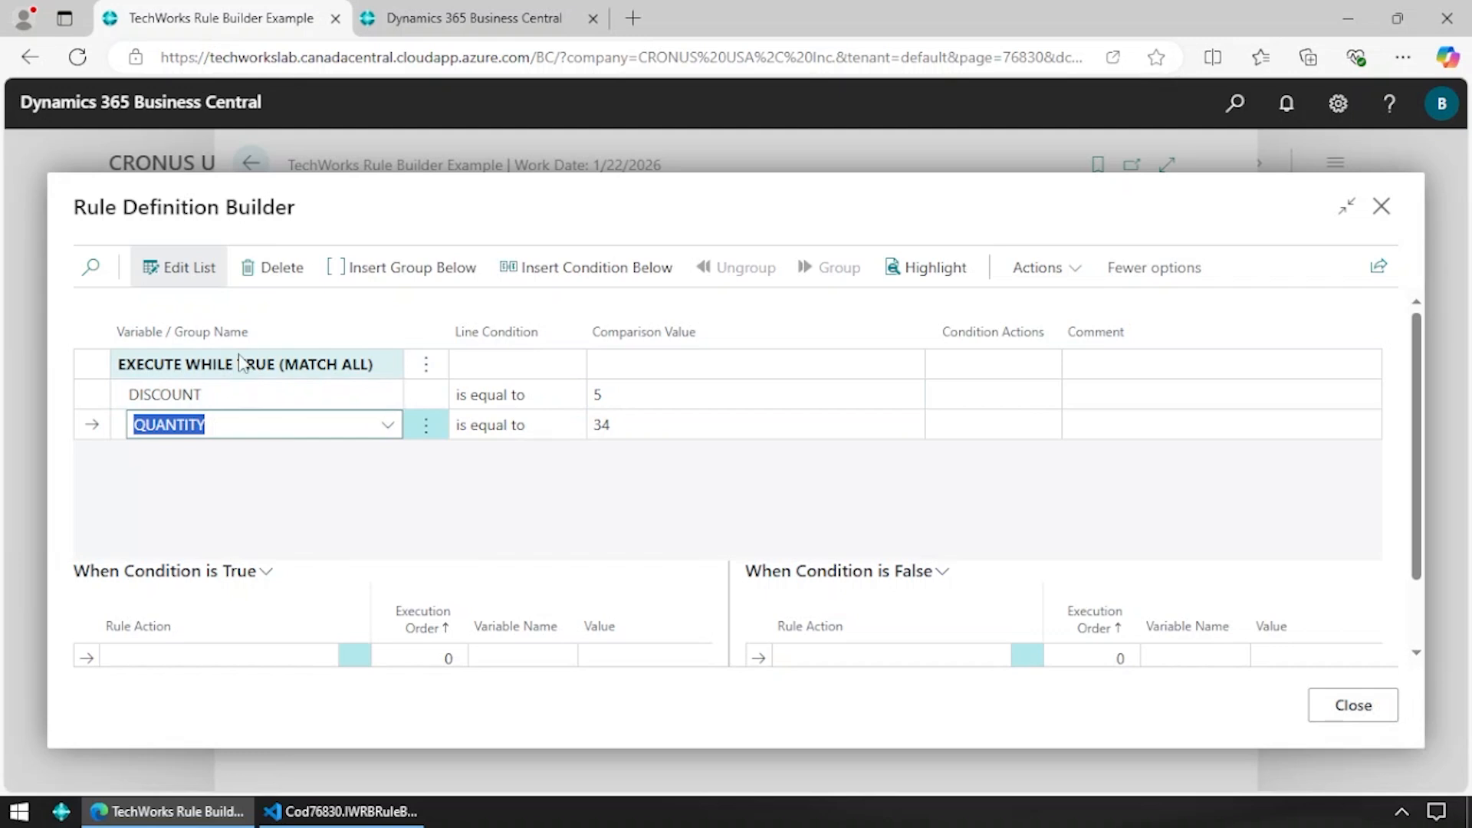
# - Review the DISCOUNT and QUANTITY rule logic as code, highlight the whole IF statement, and dismiss the message
pyautogui.click(1041, 268)
pyautogui.moveTo(1035, 308)
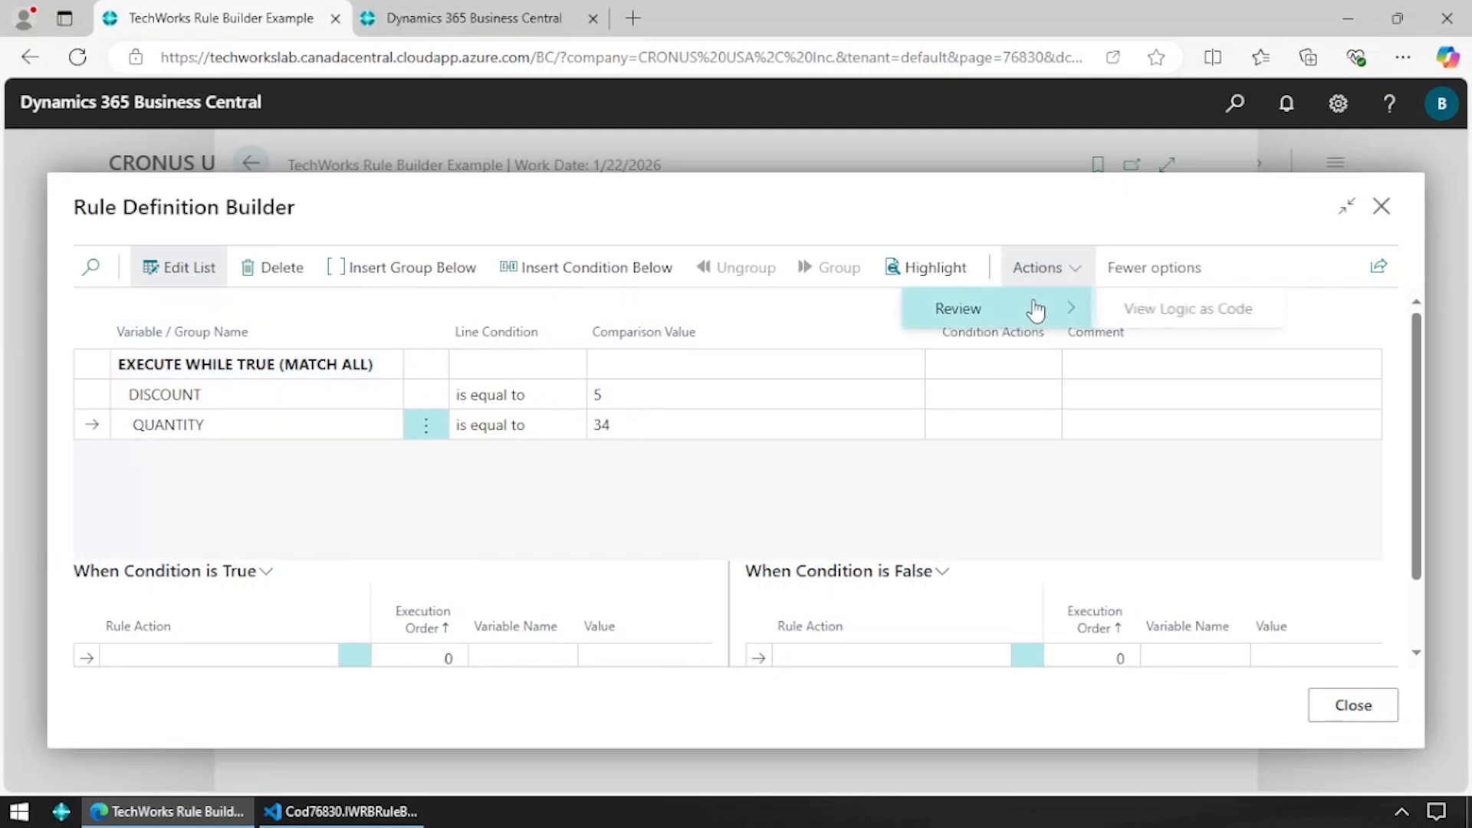
pyautogui.click(1186, 310)
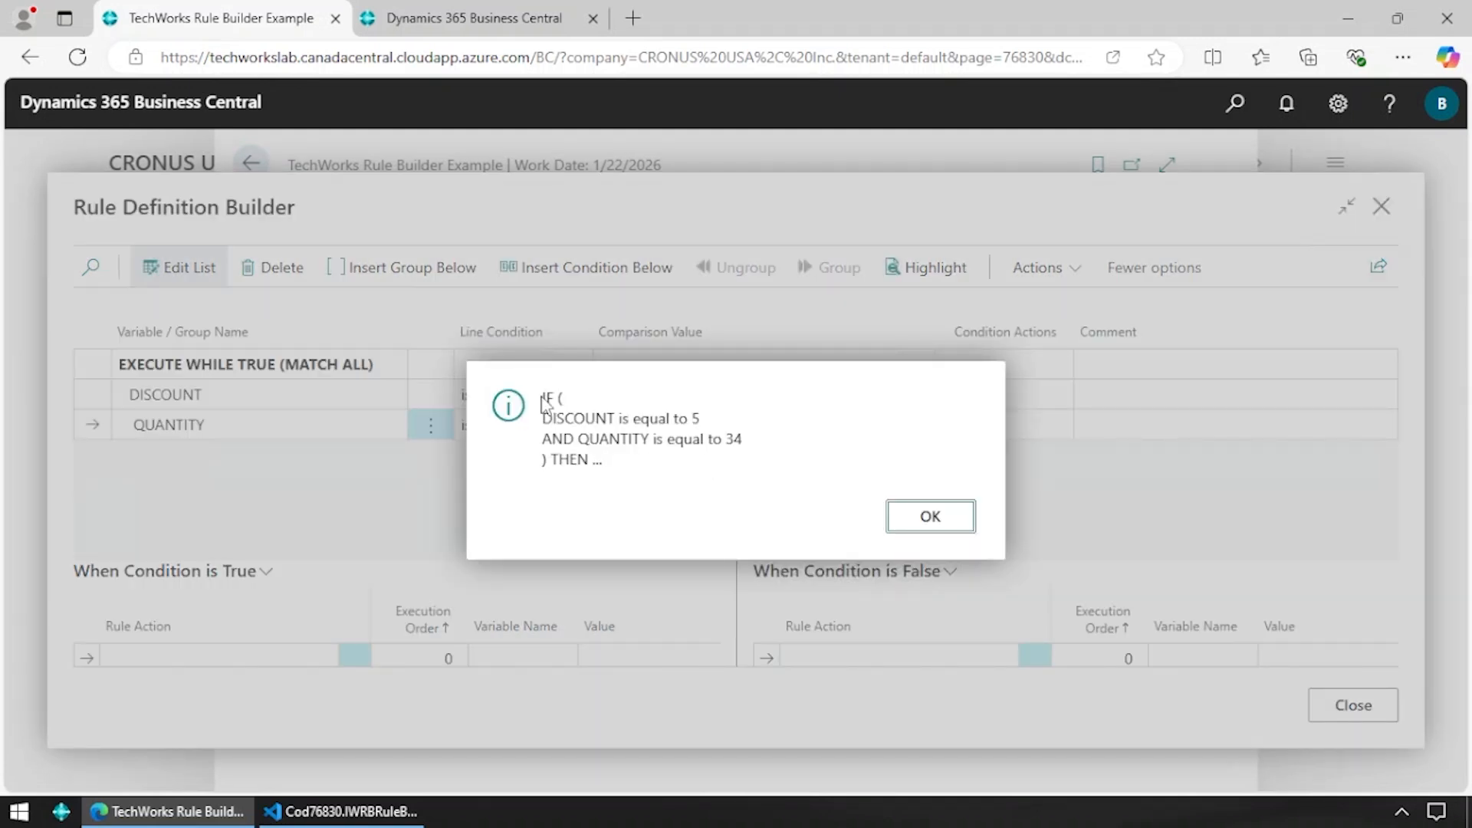
pyautogui.moveTo(543, 395); pyautogui.dragTo(627, 420)
pyautogui.moveTo(722, 461); pyautogui.dragTo(718, 473)
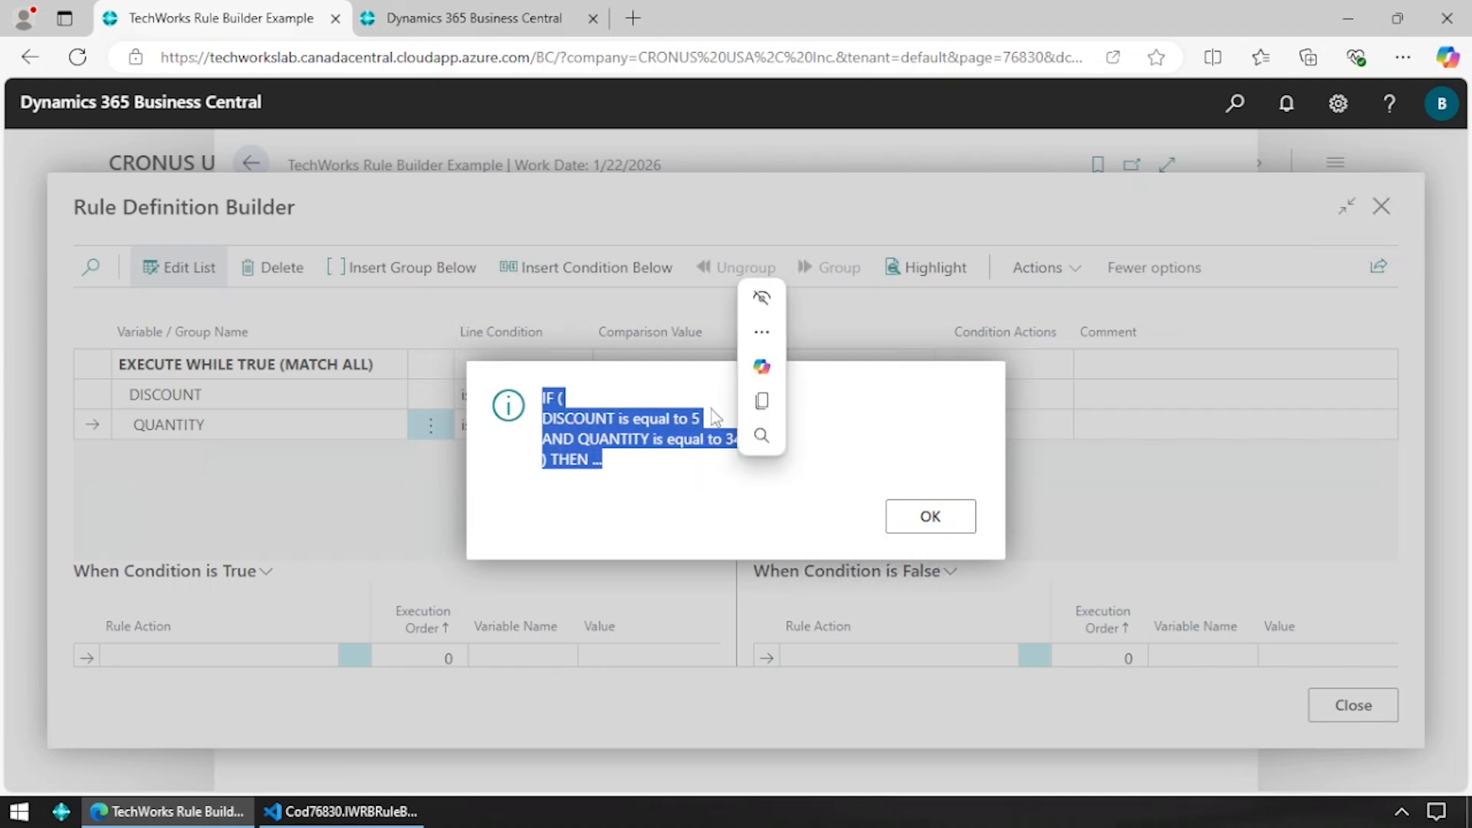
pyautogui.click(762, 435)
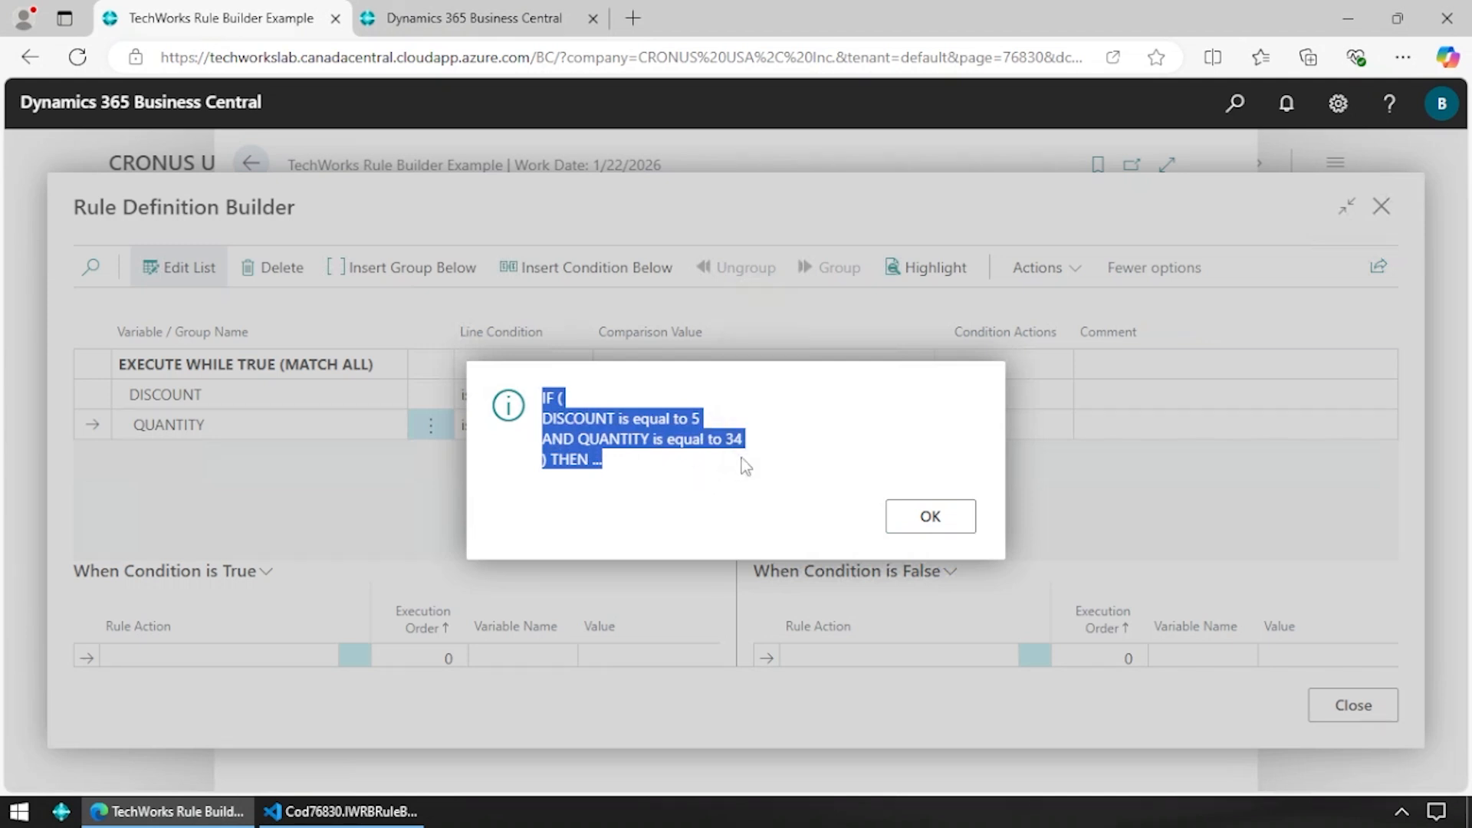
pyautogui.click(593, 18)
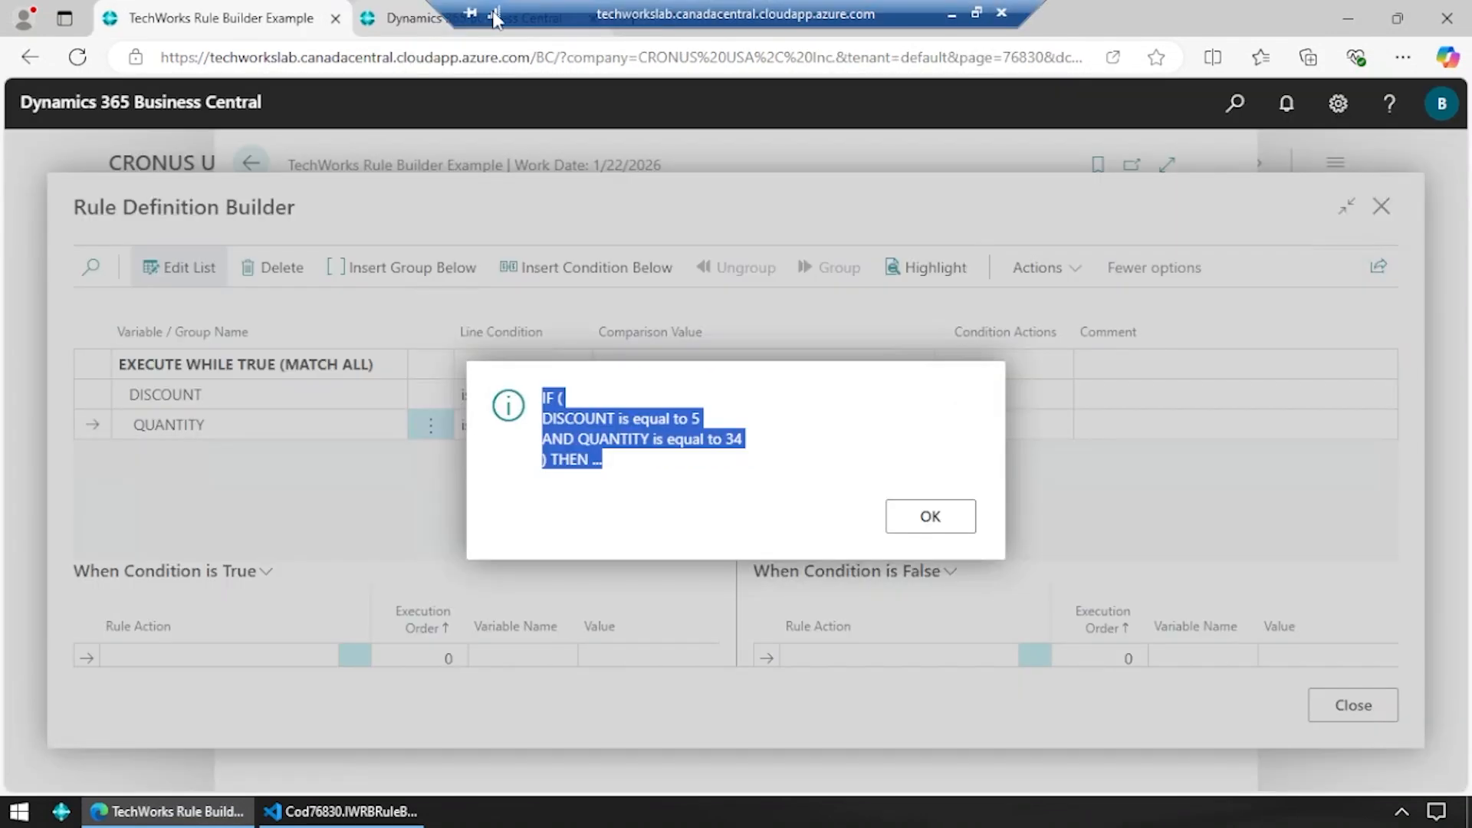
pyautogui.click(957, 528)
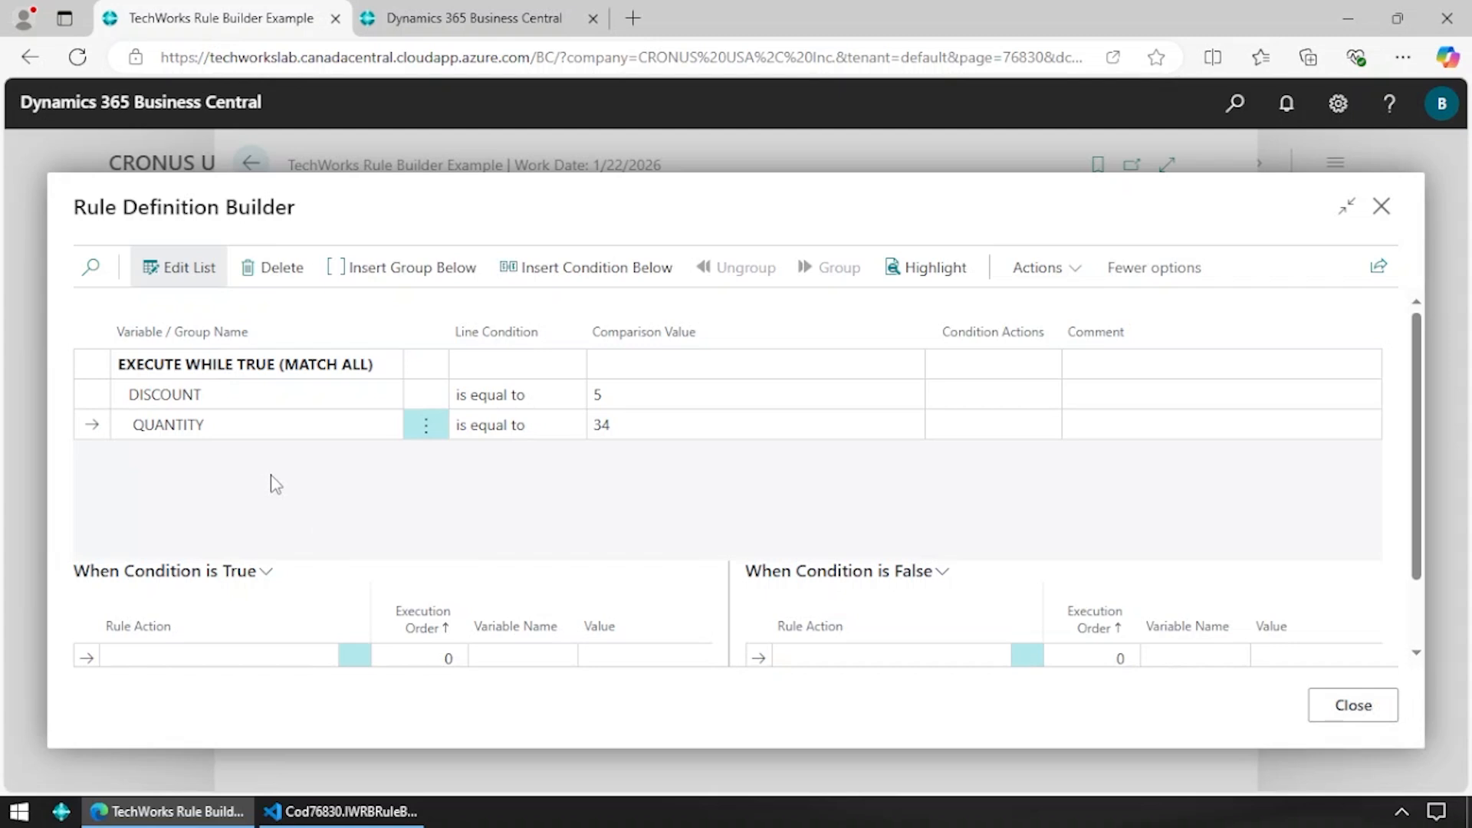
pyautogui.click(261, 367)
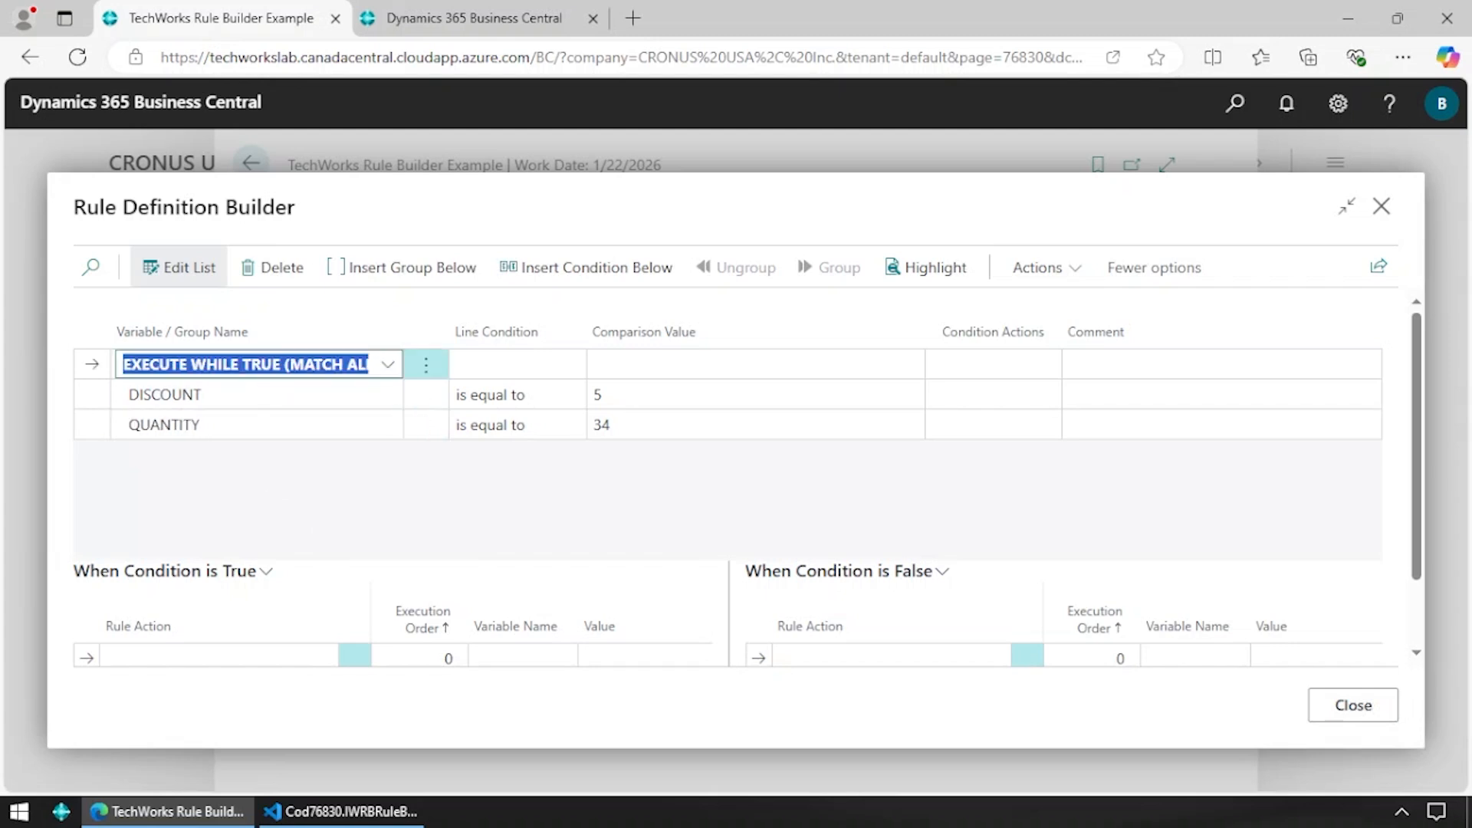
pyautogui.click(197, 400)
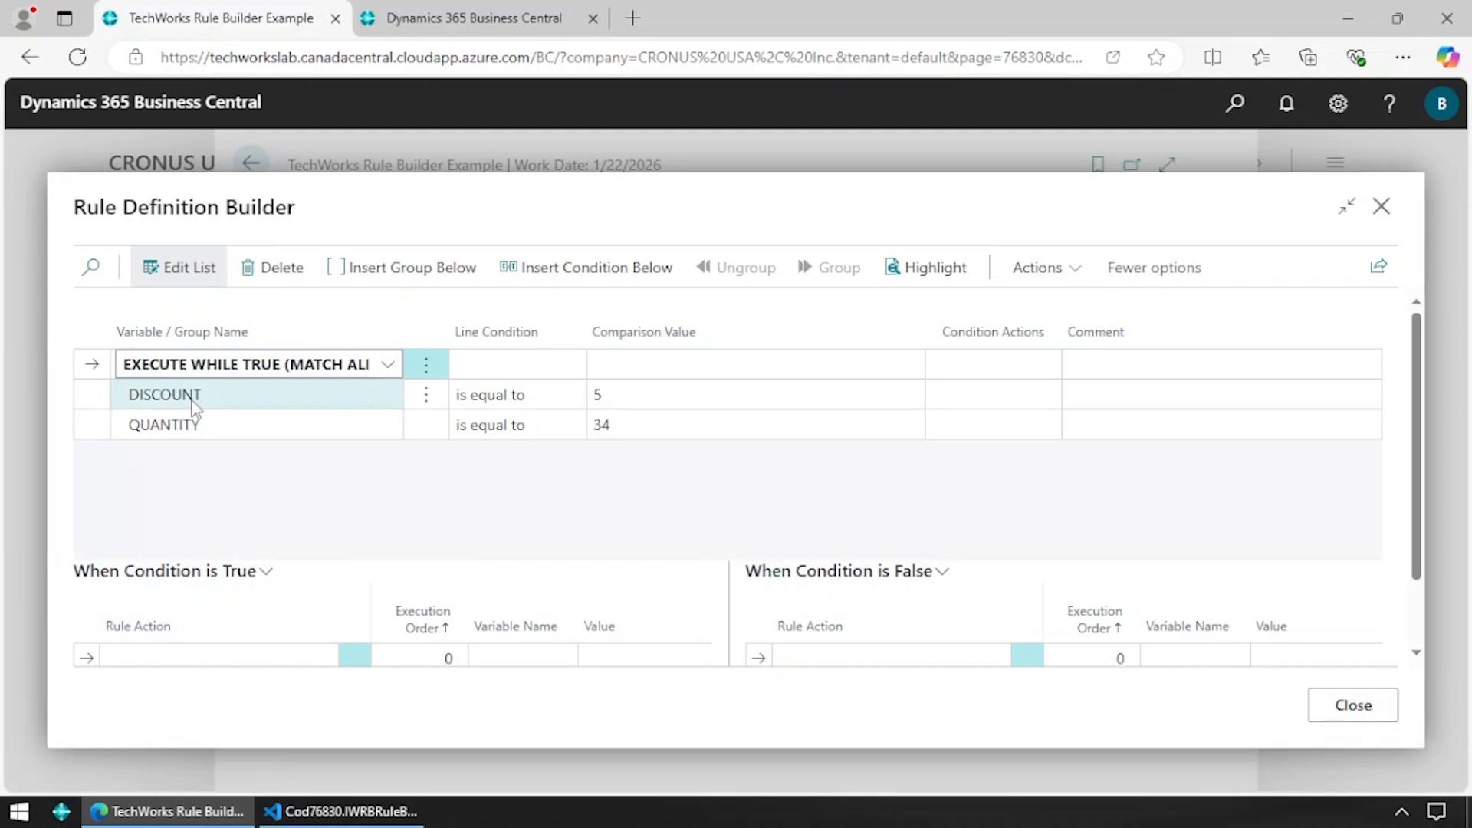
pyautogui.click(230, 426)
pyautogui.click(253, 395)
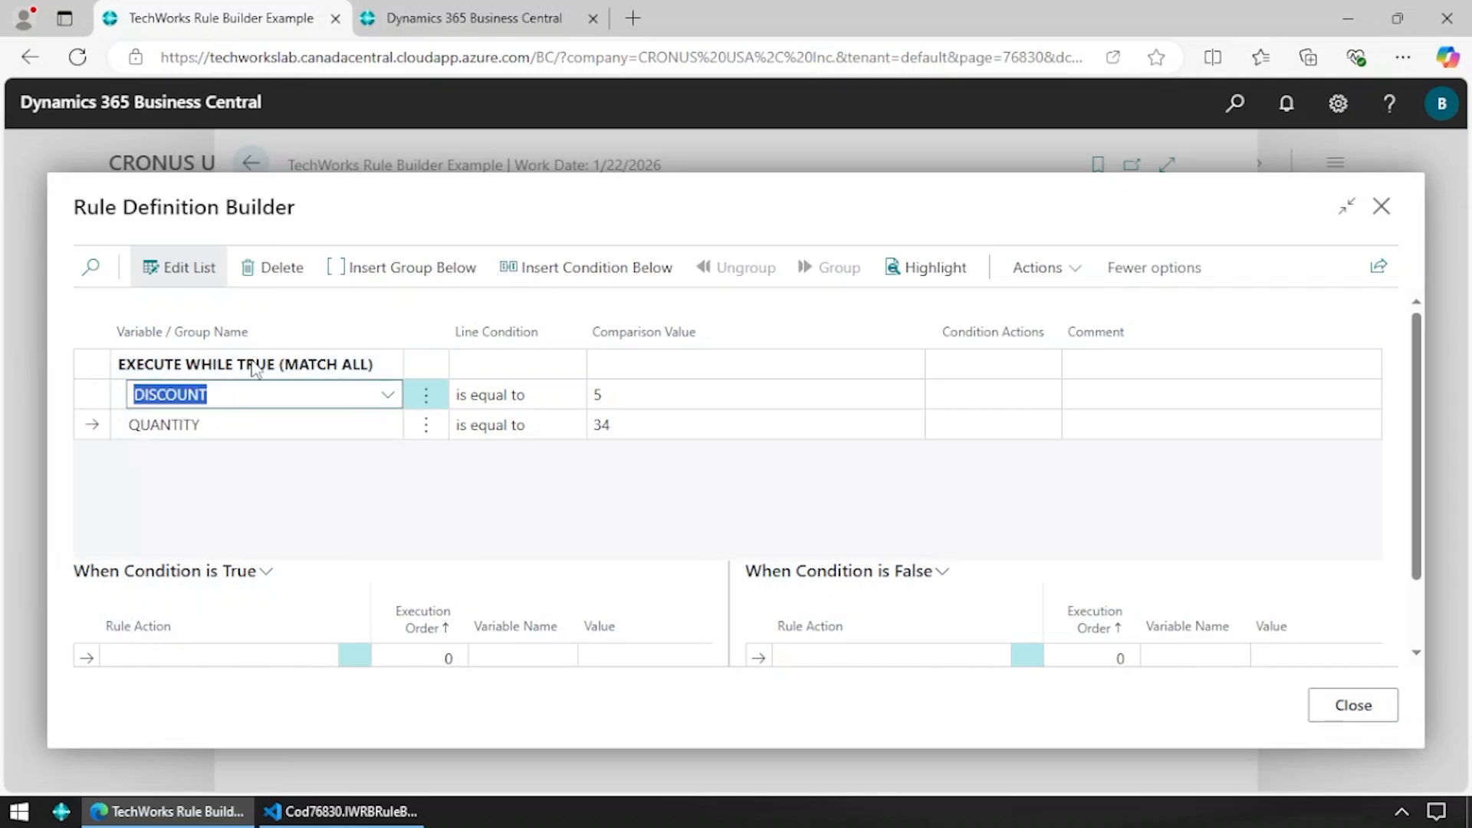
pyautogui.click(224, 427)
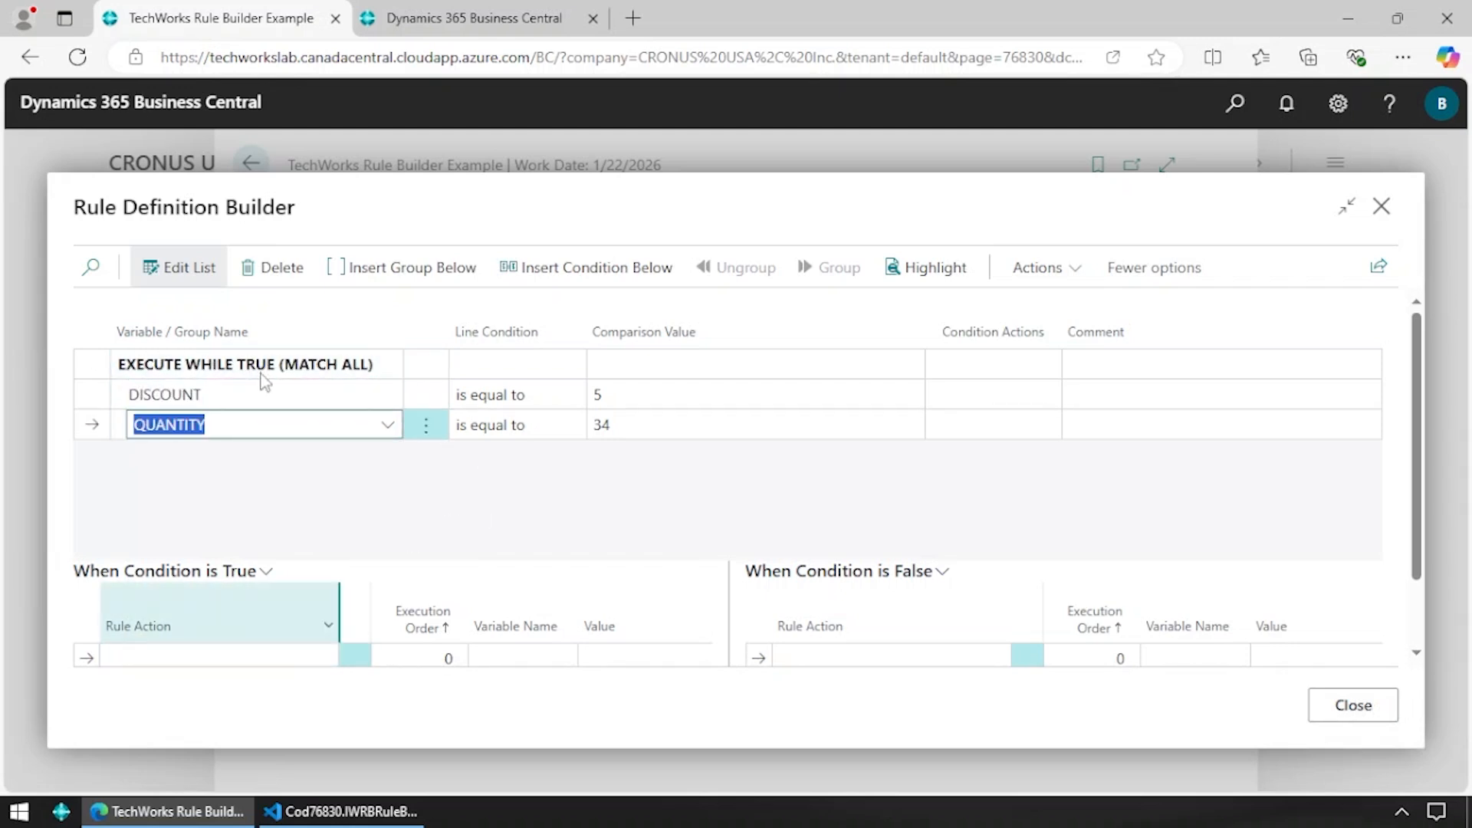
pyautogui.click(228, 393)
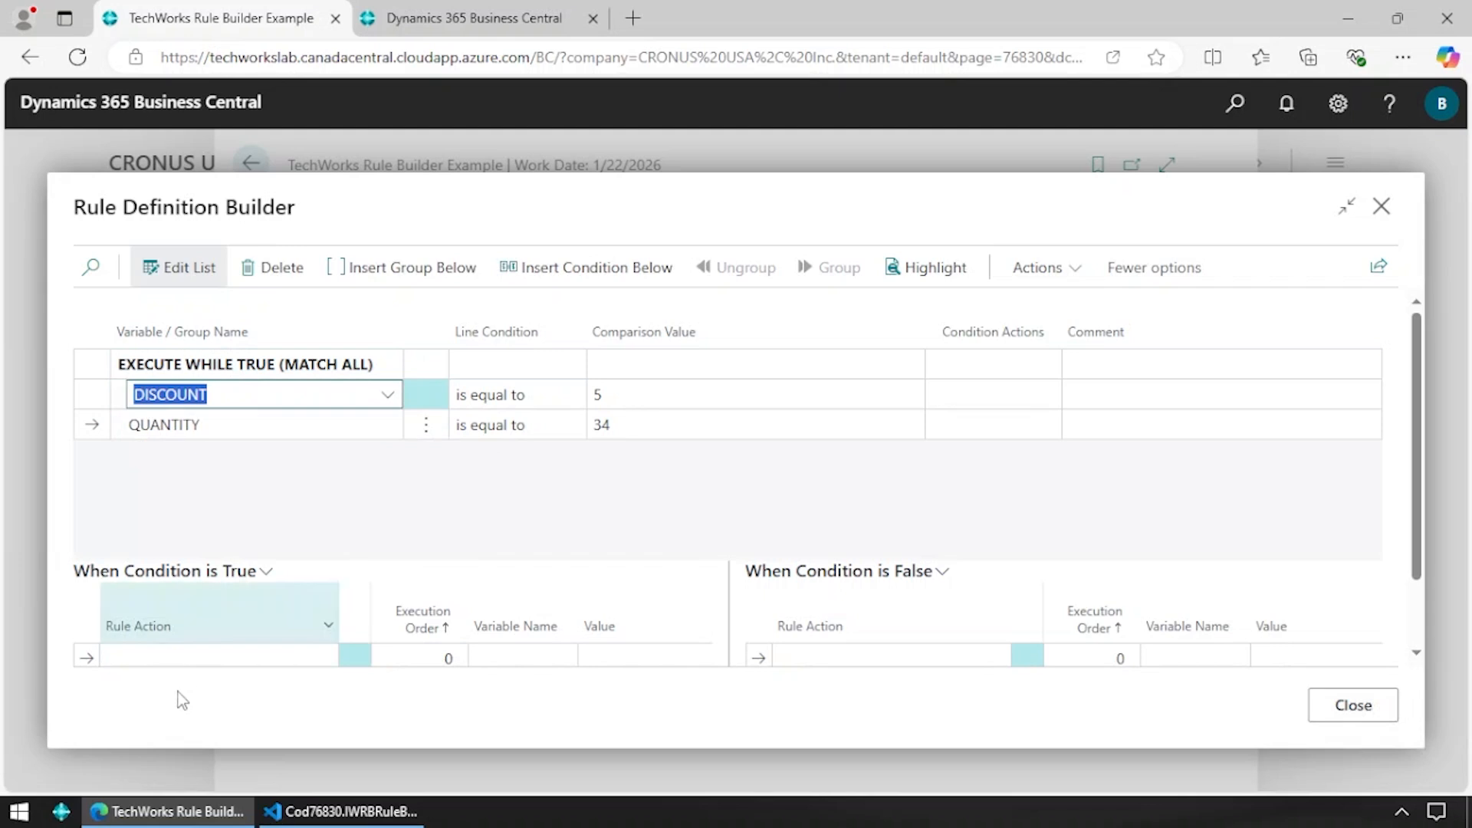
# - Insert a nested group below the top-level group and set it to Execute Until True (MATCH ANY)
pyautogui.click(248, 367)
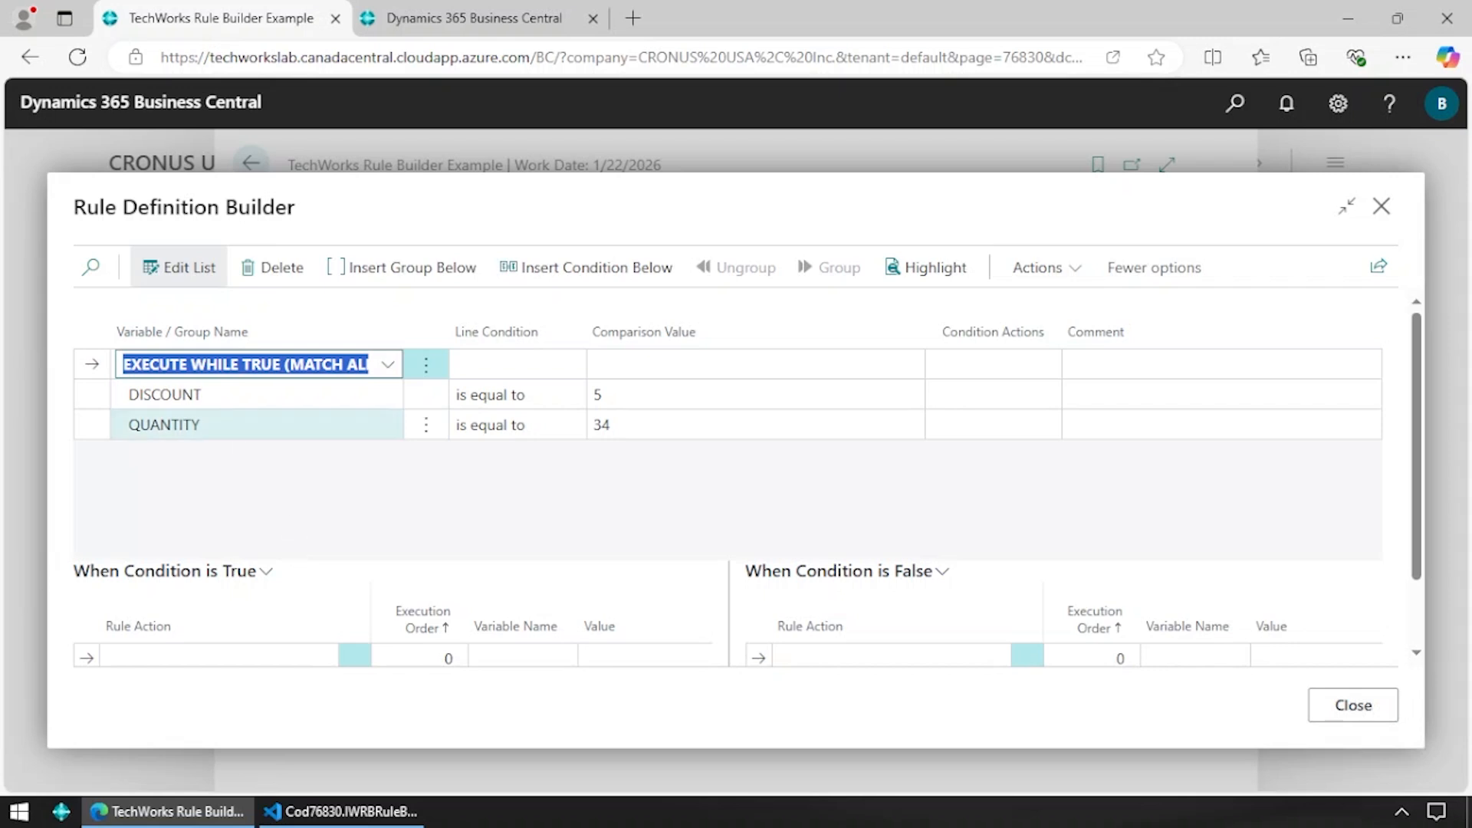
pyautogui.click(403, 270)
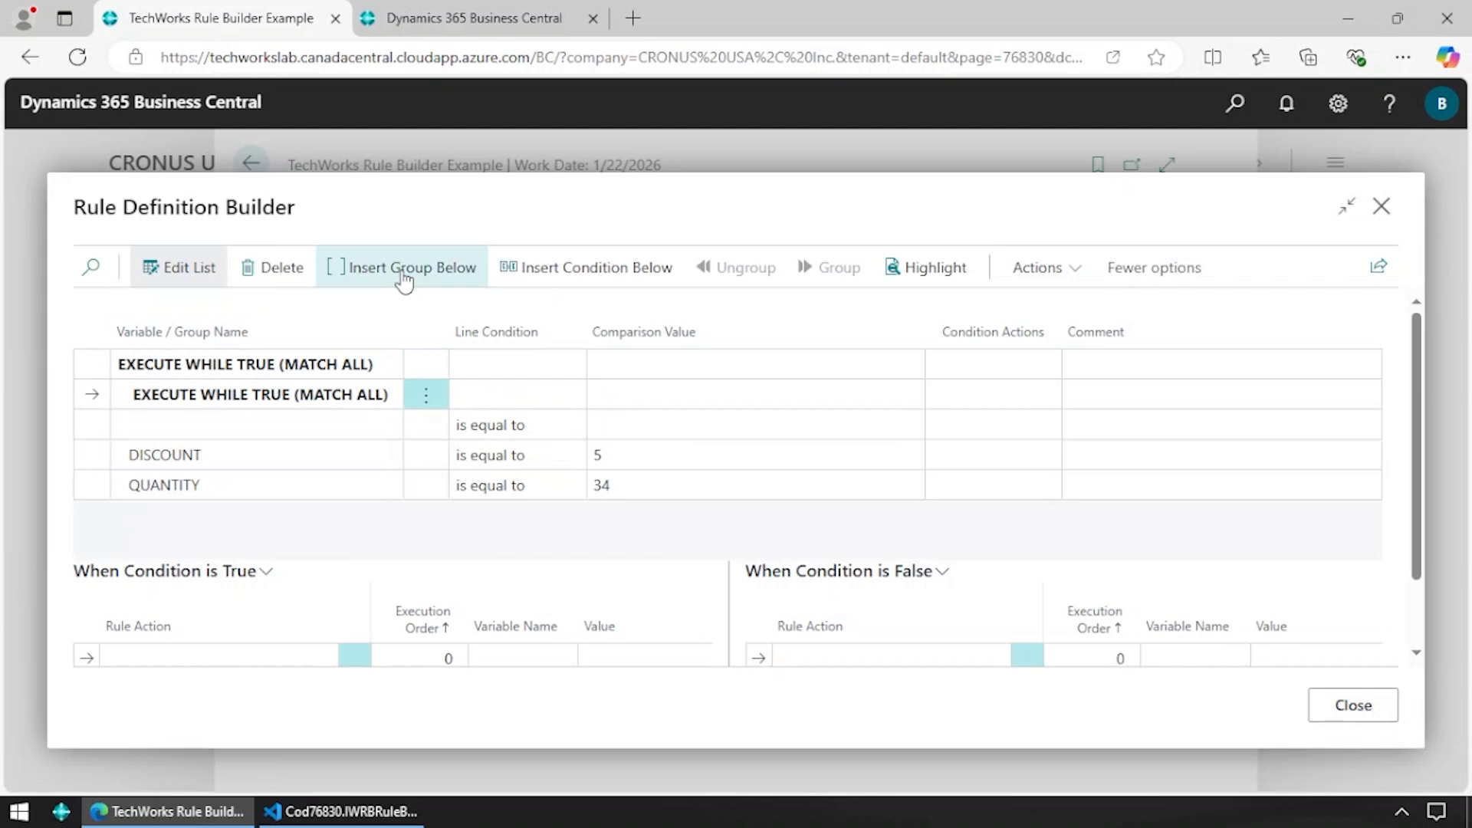
pyautogui.click(299, 428)
pyautogui.click(388, 396)
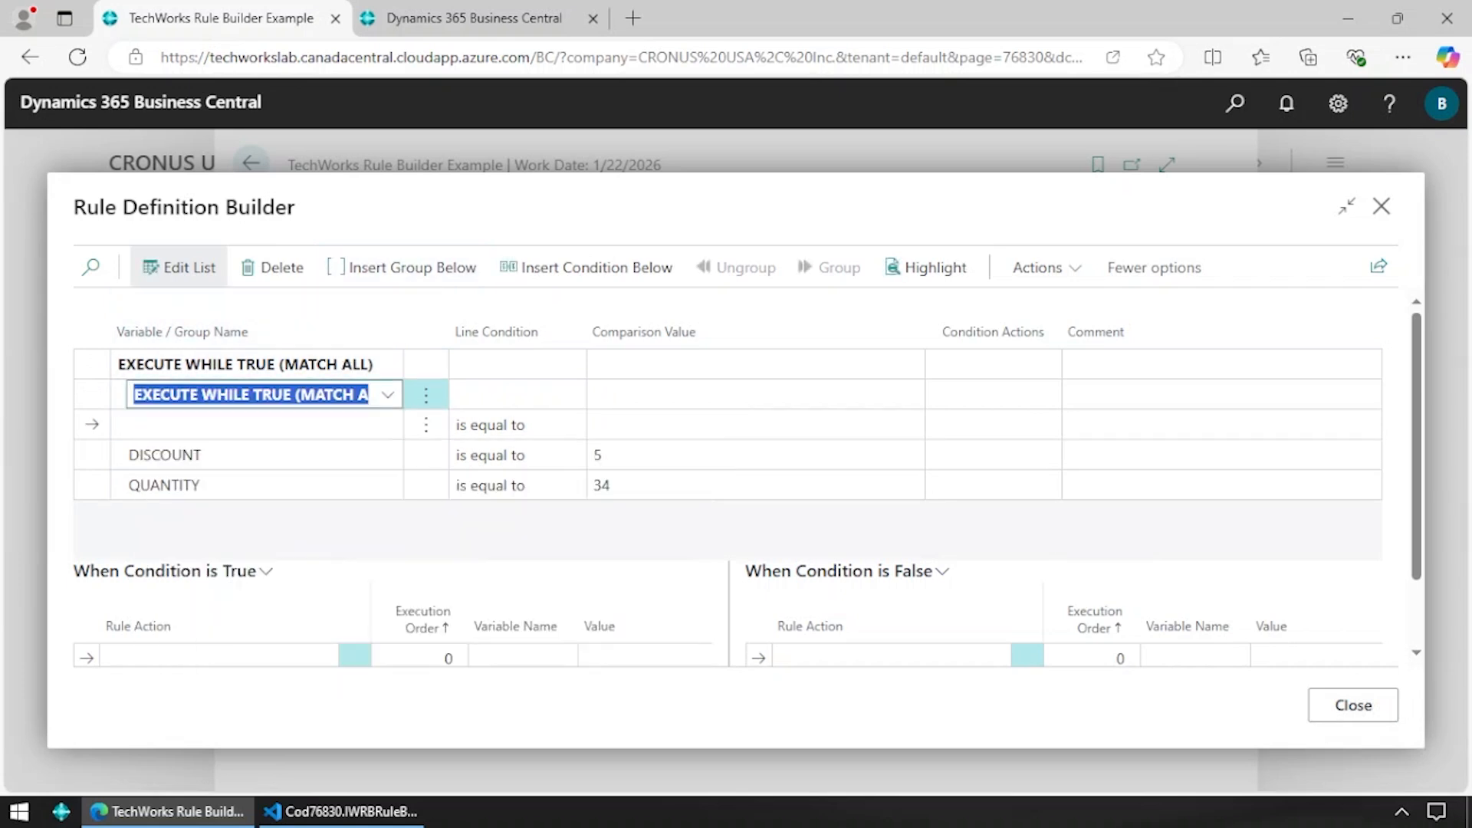
pyautogui.click(389, 397)
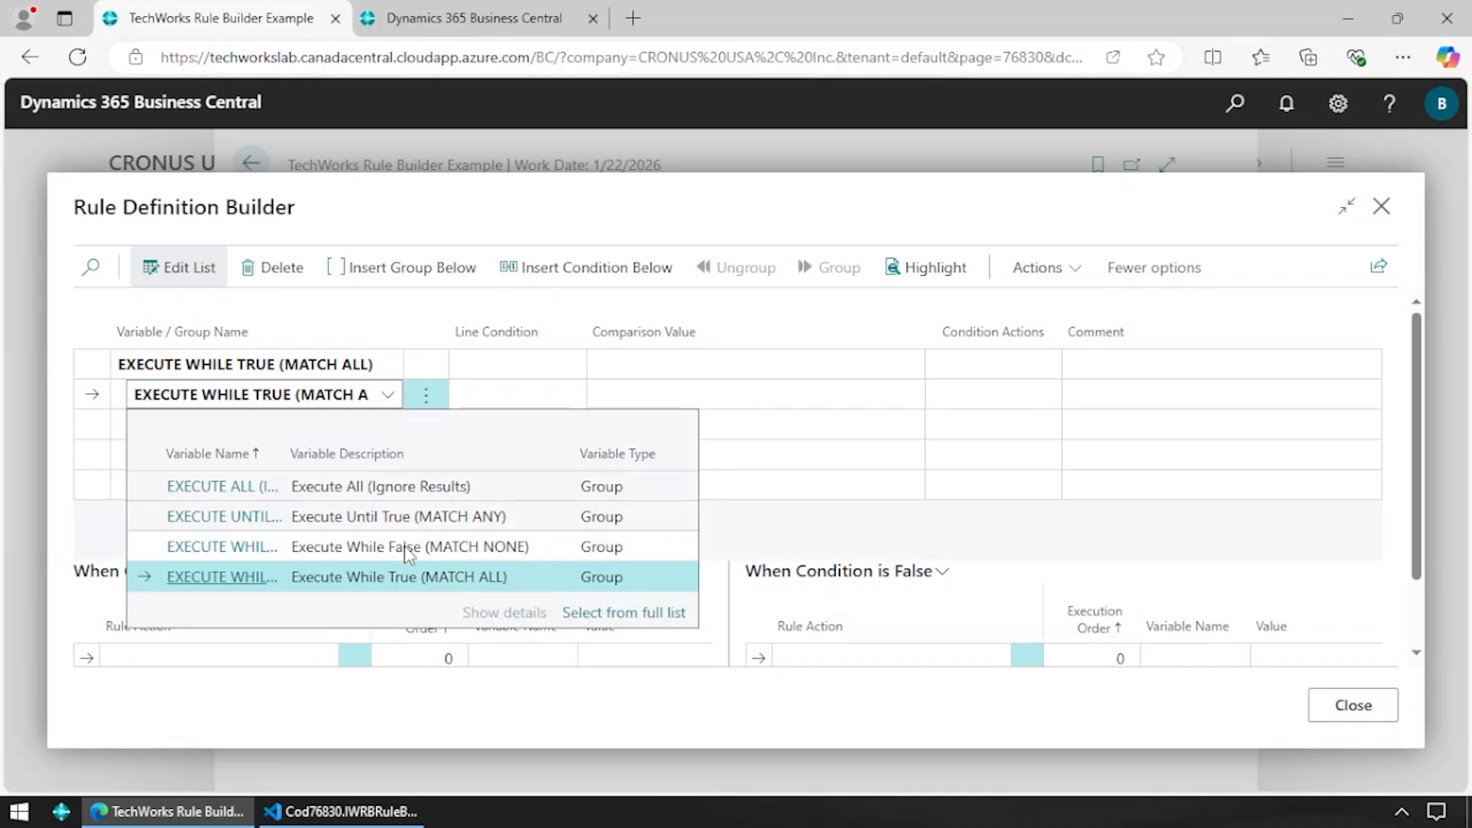
pyautogui.click(384, 516)
# - Fill the nested group's empty condition so that ITEM CATEGORY is equal to BASEBALL
pyautogui.click(345, 427)
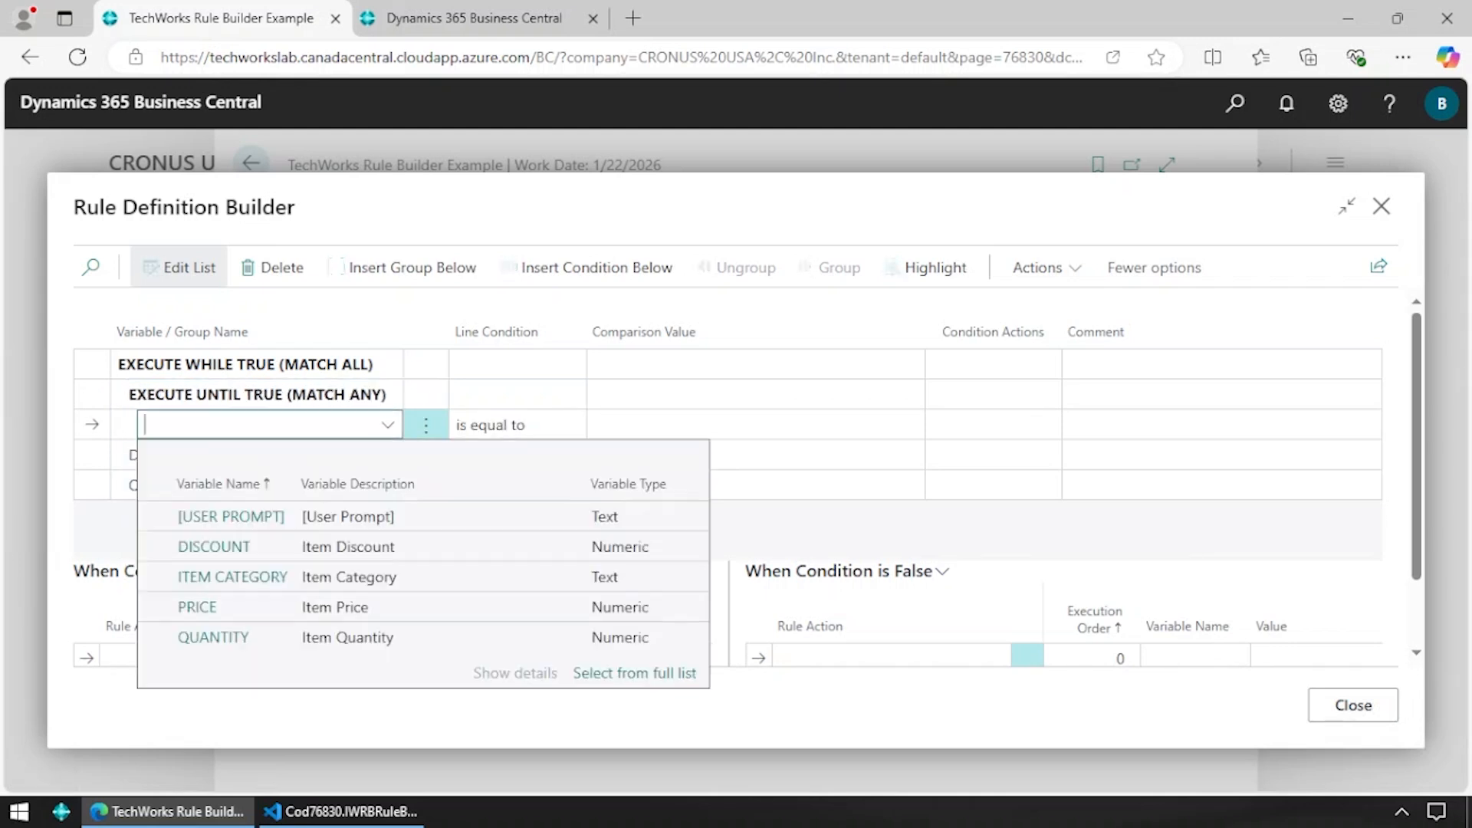
pyautogui.click(388, 575)
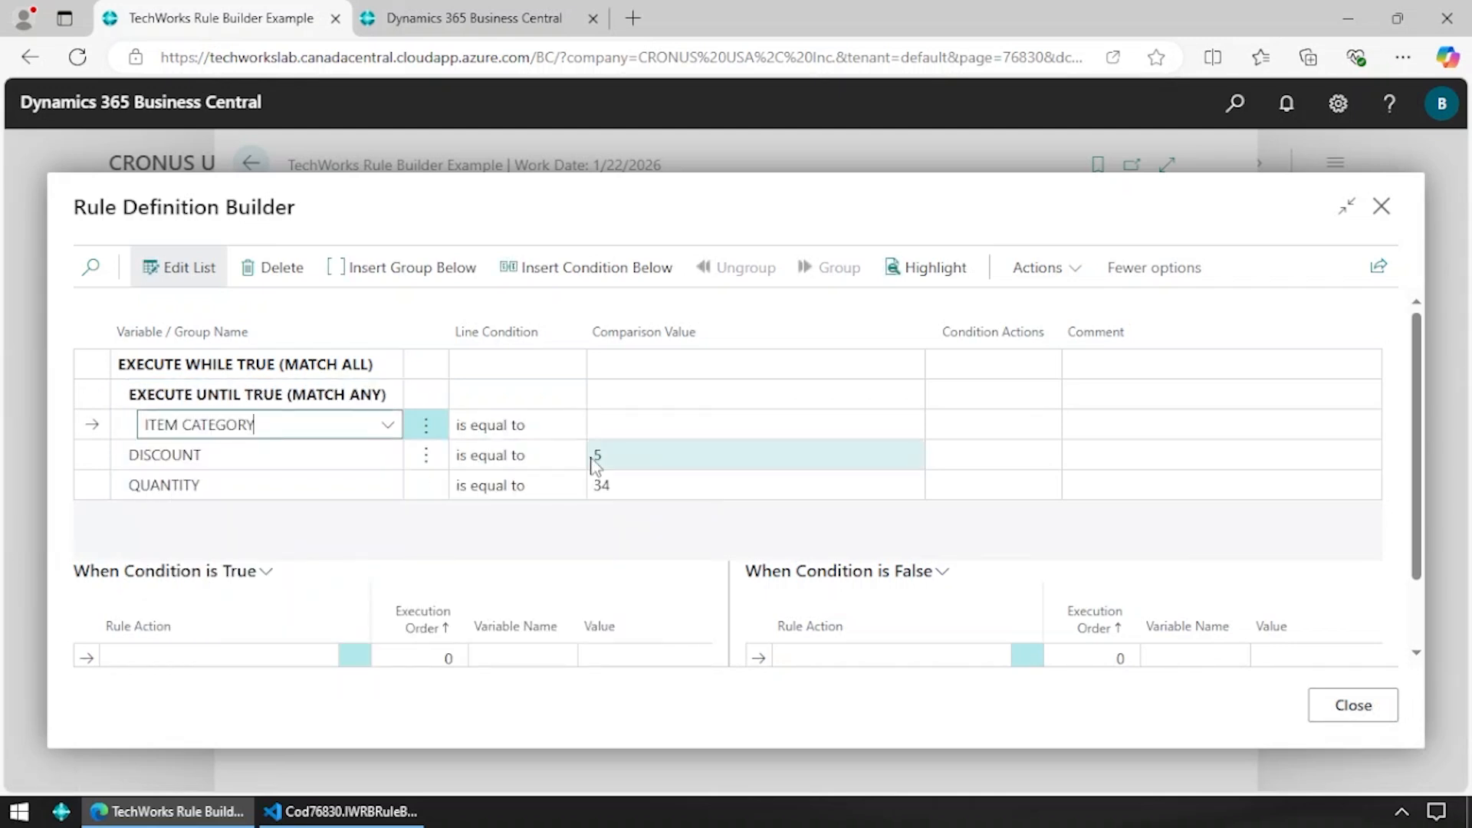
pyautogui.click(580, 429)
pyautogui.click(756, 425)
pyautogui.click(910, 425)
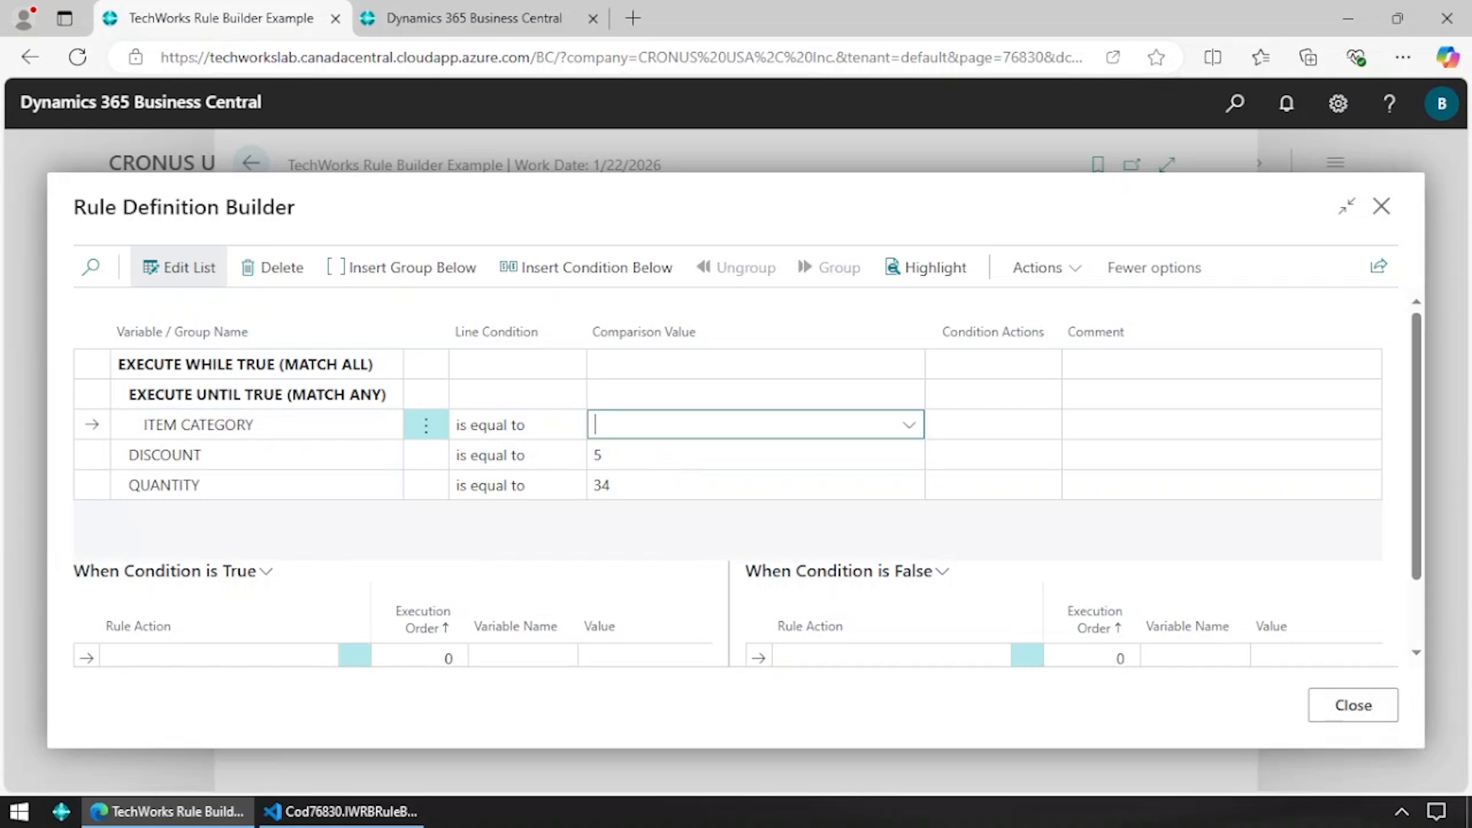
pyautogui.click(763, 523)
# - Insert a second condition in the nested group requiring ITEM CATEGORY to be equal to BASEBALLBAT01
pyautogui.click(531, 269)
pyautogui.click(388, 454)
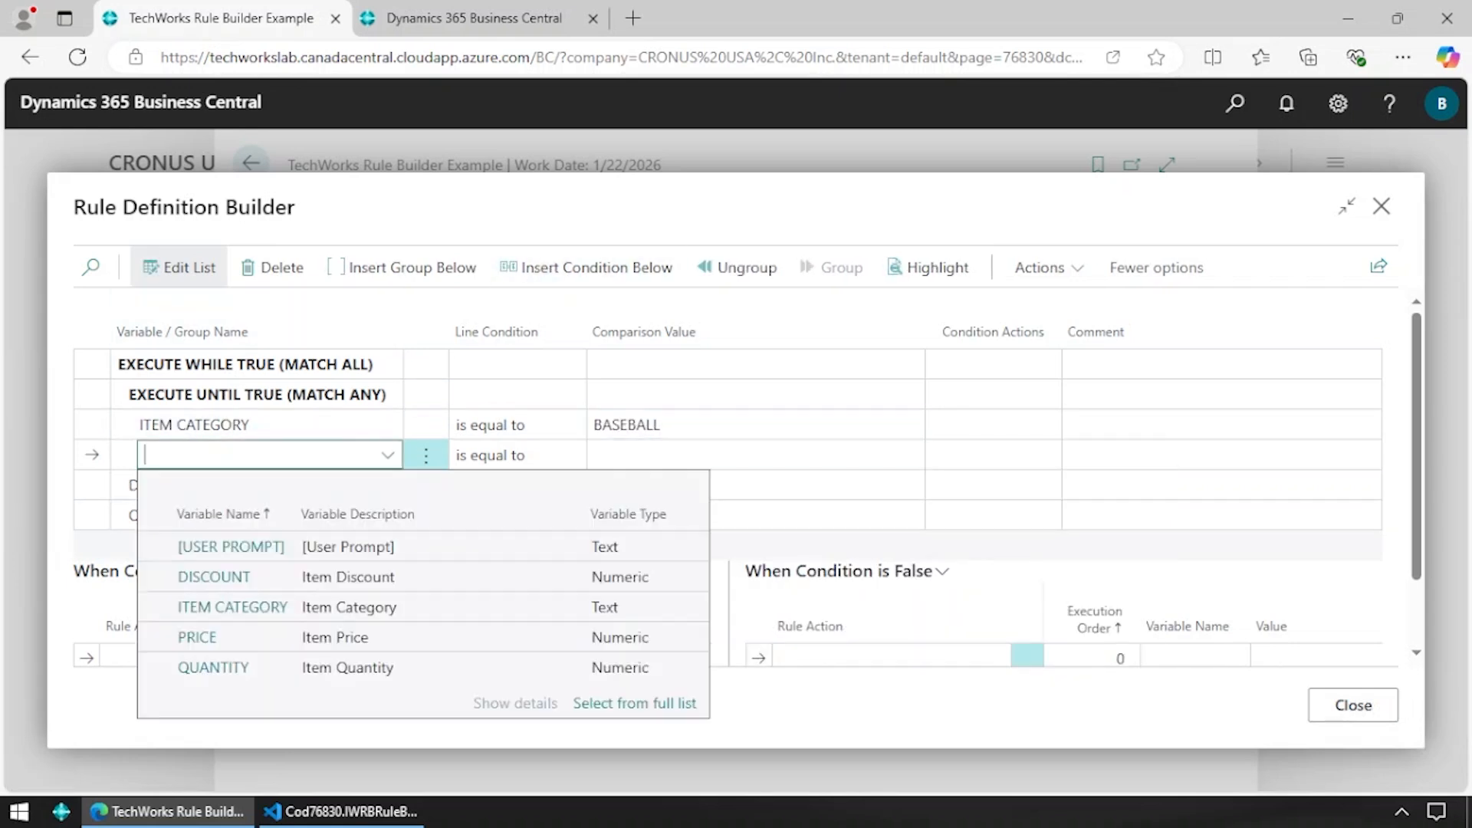
pyautogui.click(328, 607)
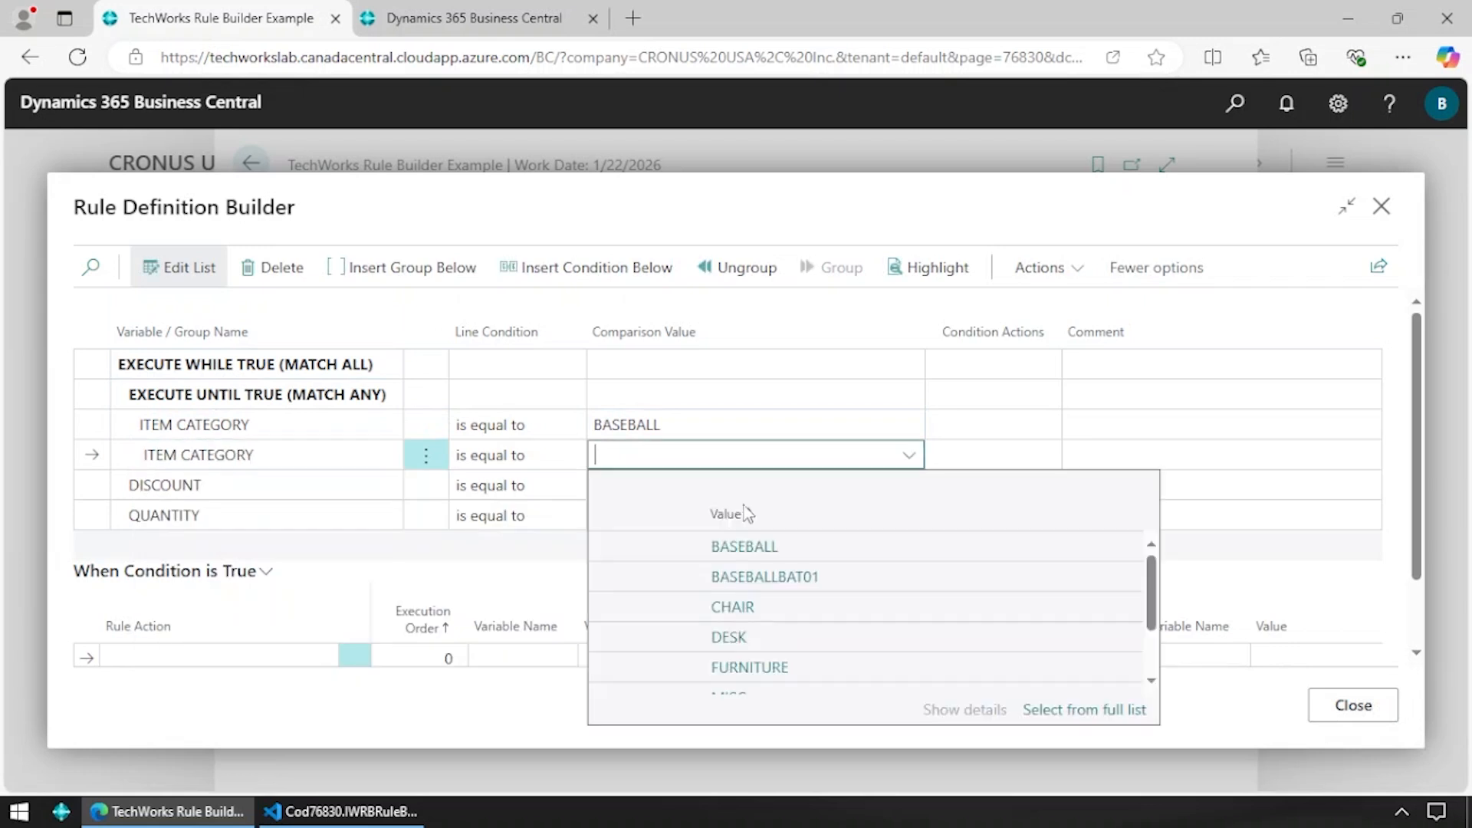
pyautogui.click(737, 455)
pyautogui.click(756, 584)
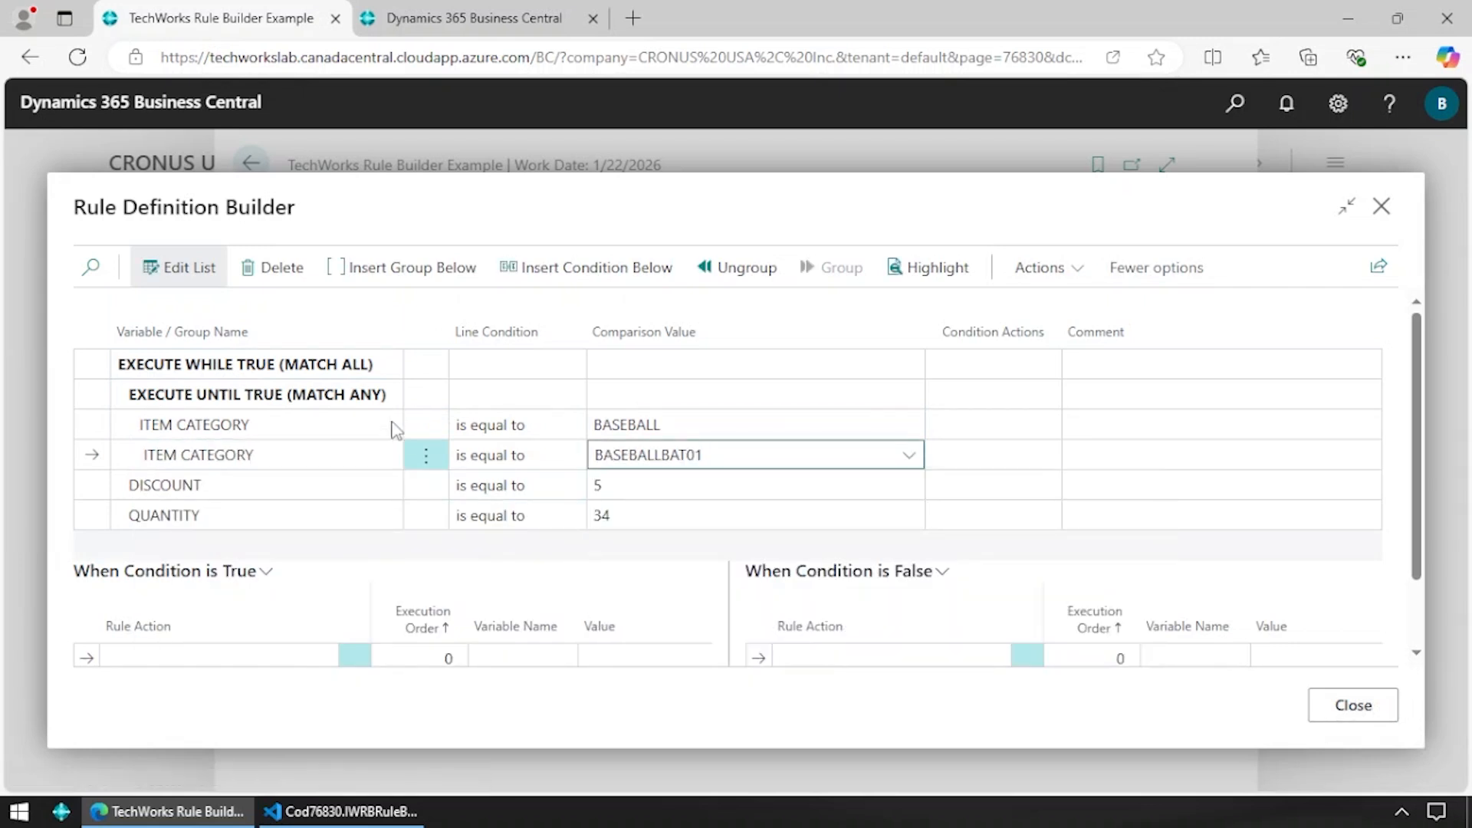
# - Ungroup the BASEBALLBAT01 condition from the nested group and group it back in
pyautogui.click(245, 424)
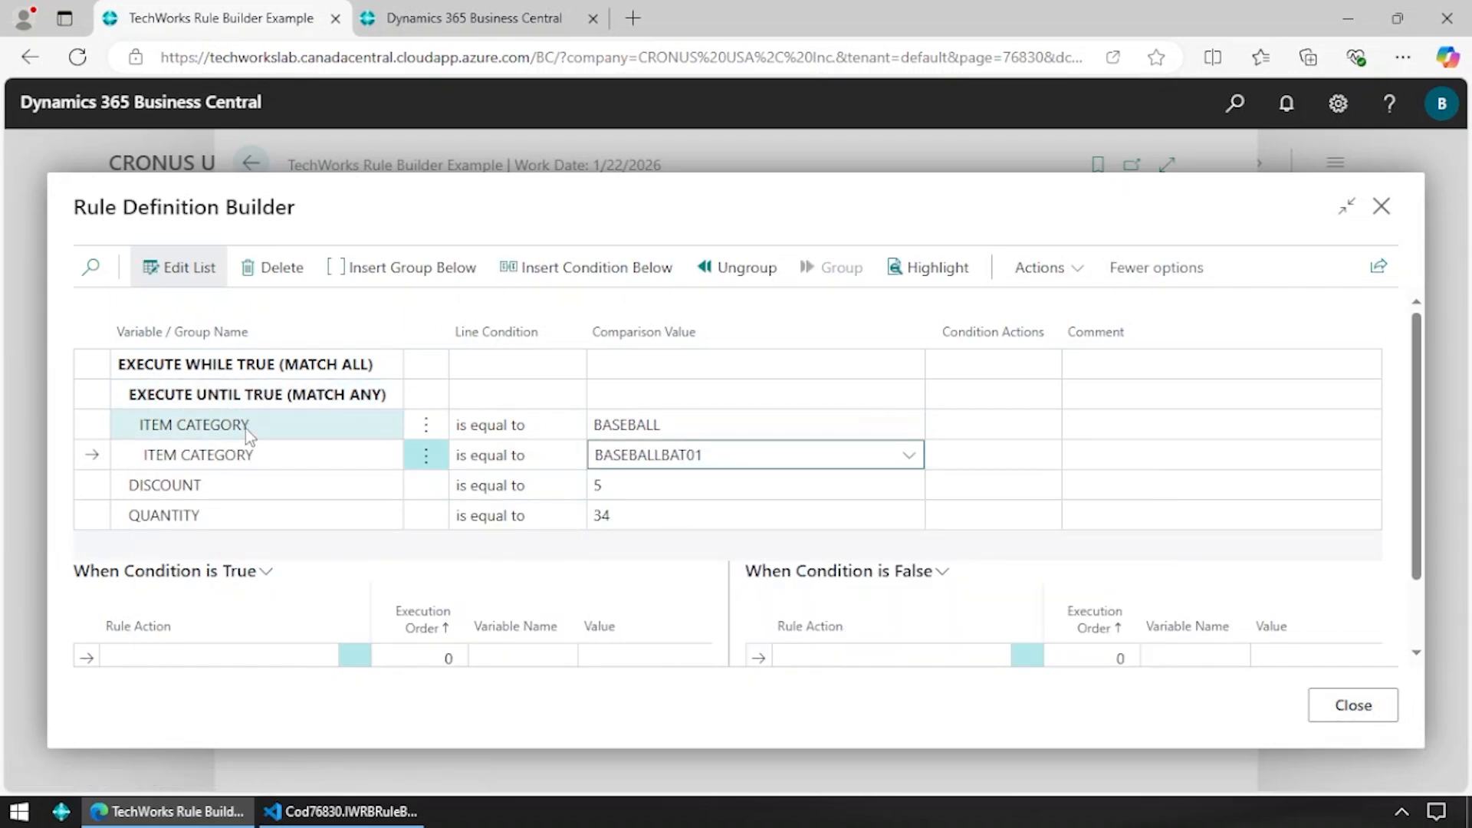
pyautogui.keyDown('shift'); pyautogui.click(251, 454); pyautogui.keyUp('shift')
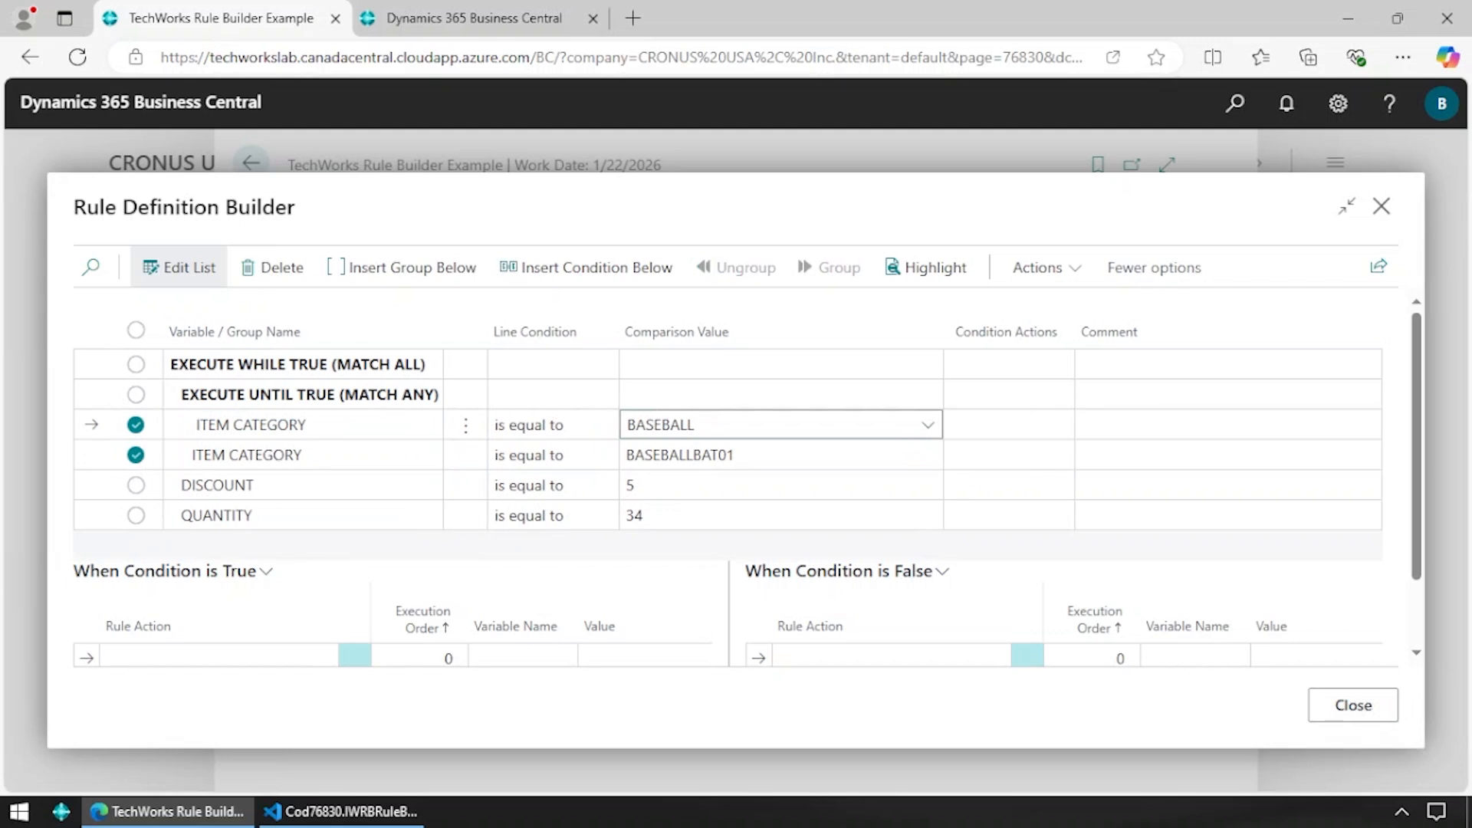
pyautogui.click(263, 457)
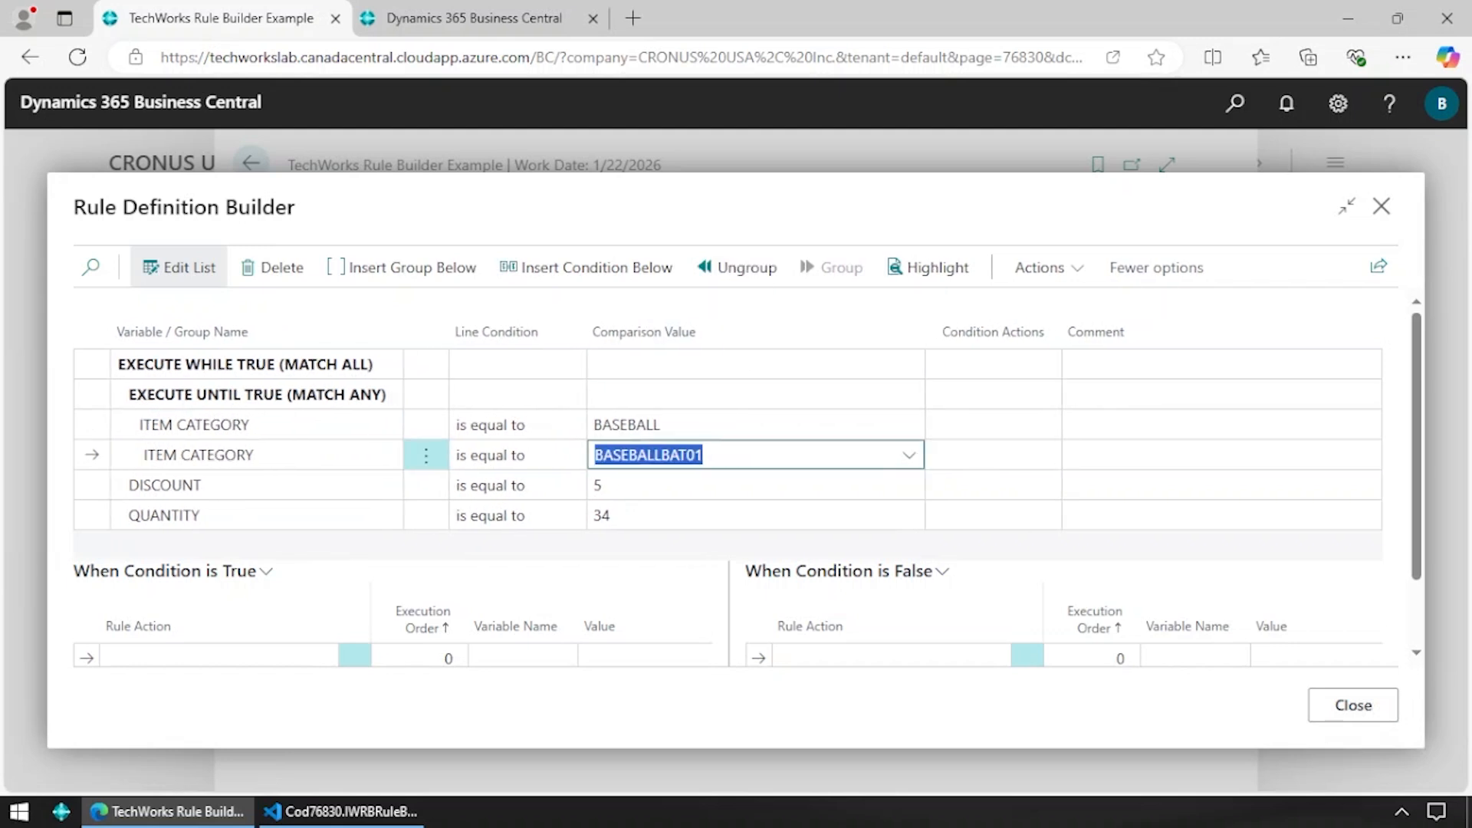
pyautogui.click(277, 434)
pyautogui.click(273, 459)
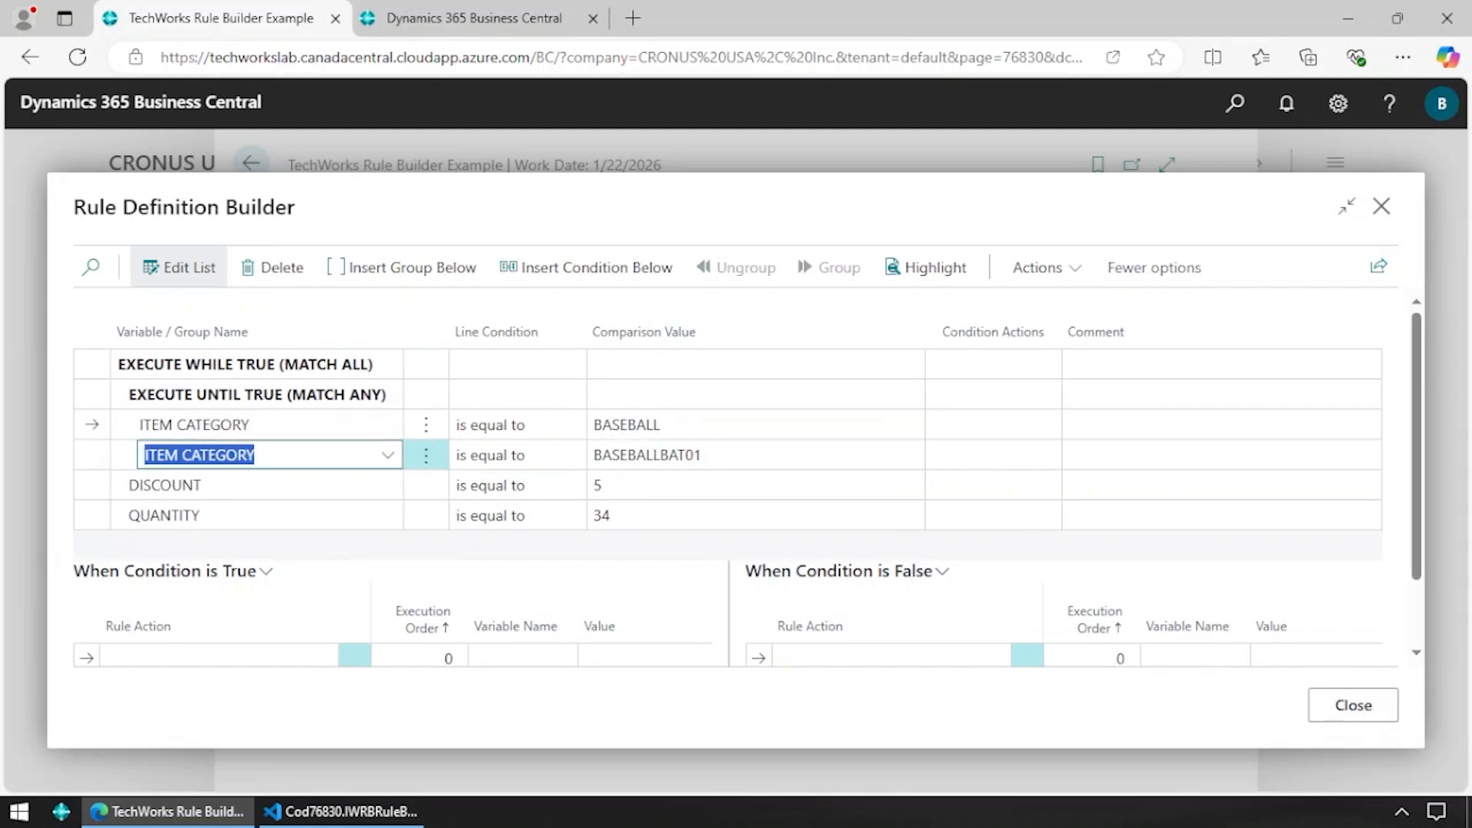
pyautogui.click(732, 268)
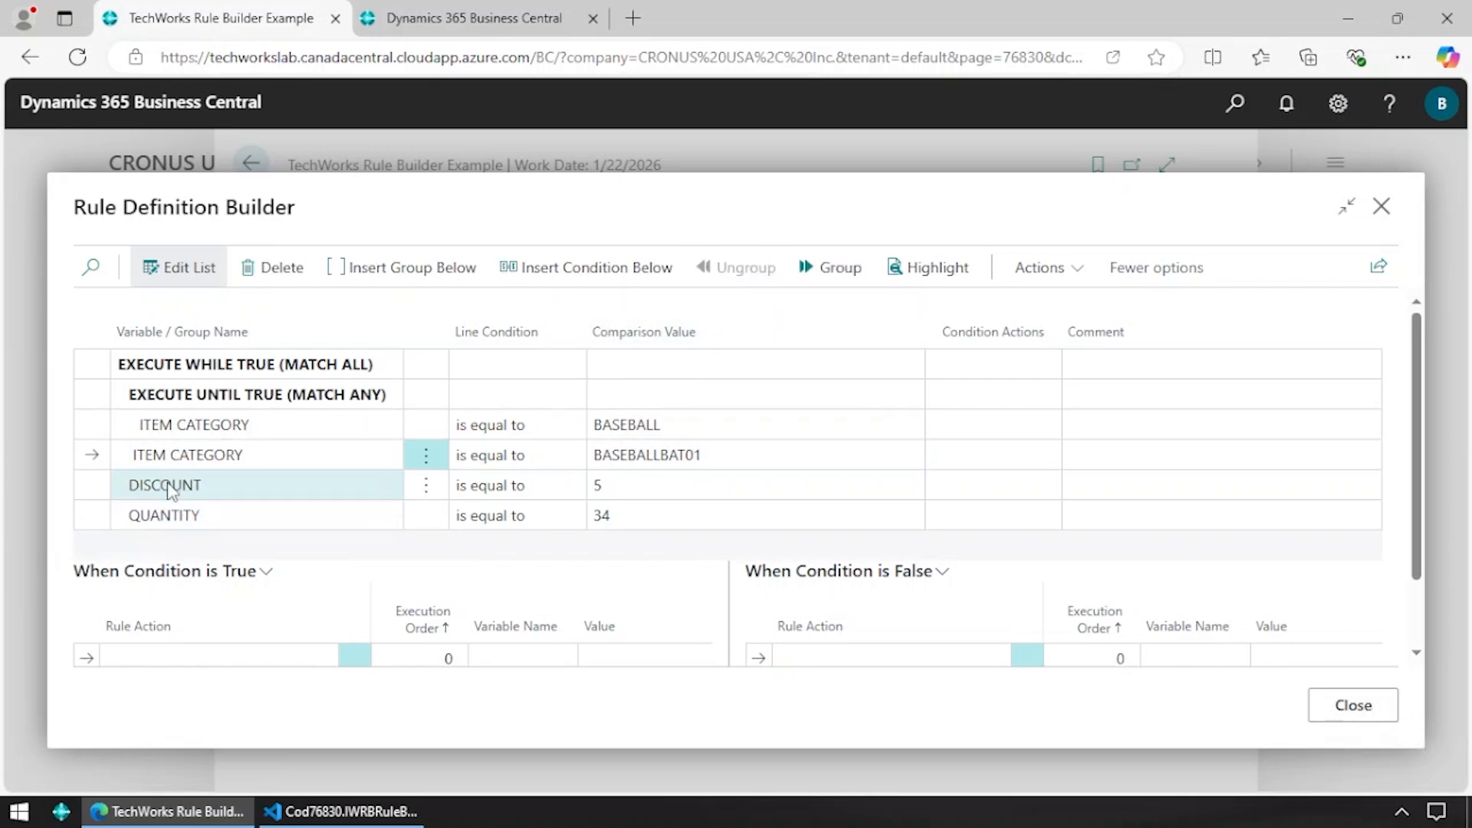
pyautogui.click(198, 455)
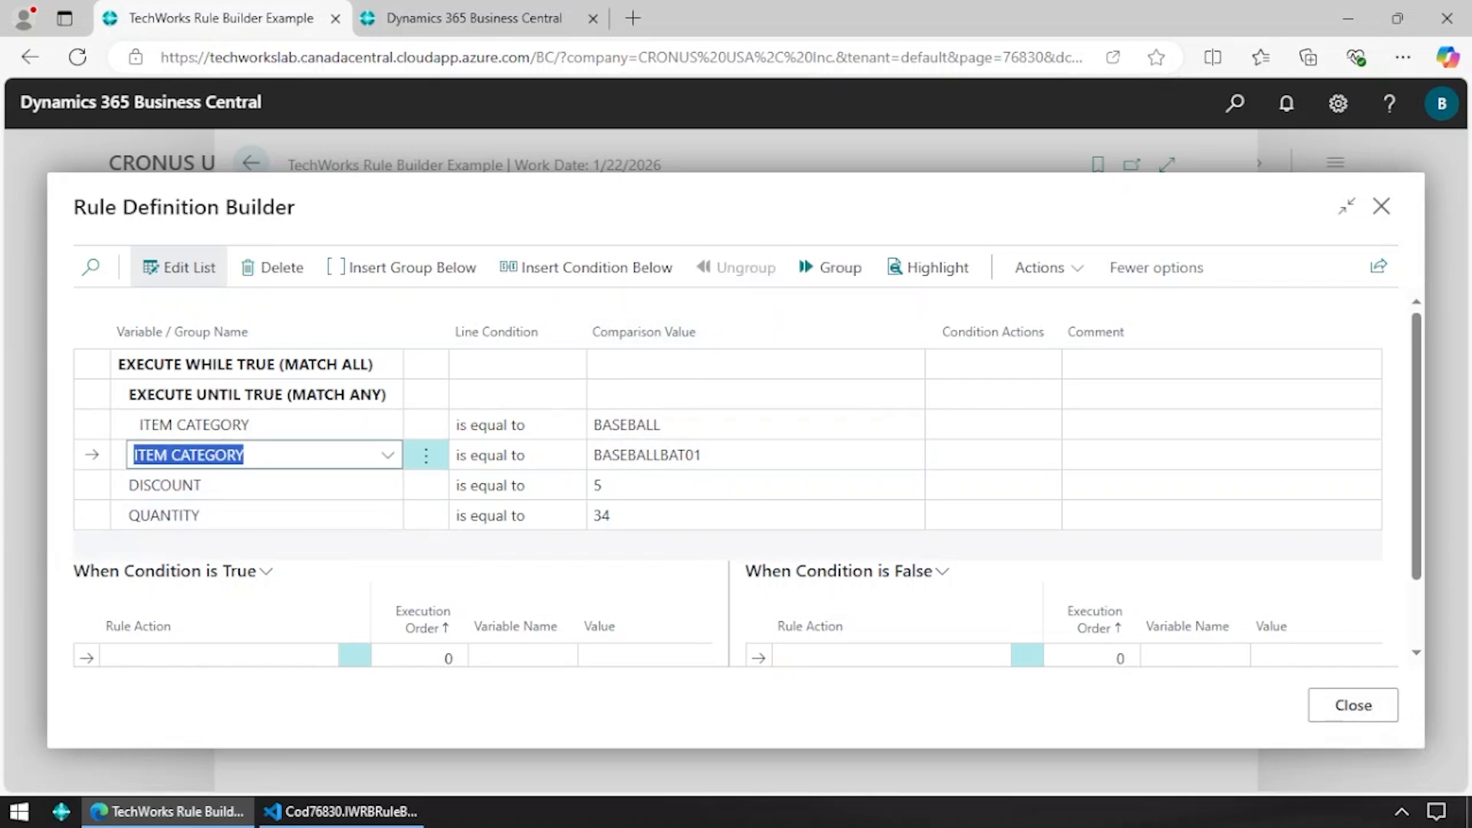
pyautogui.click(853, 270)
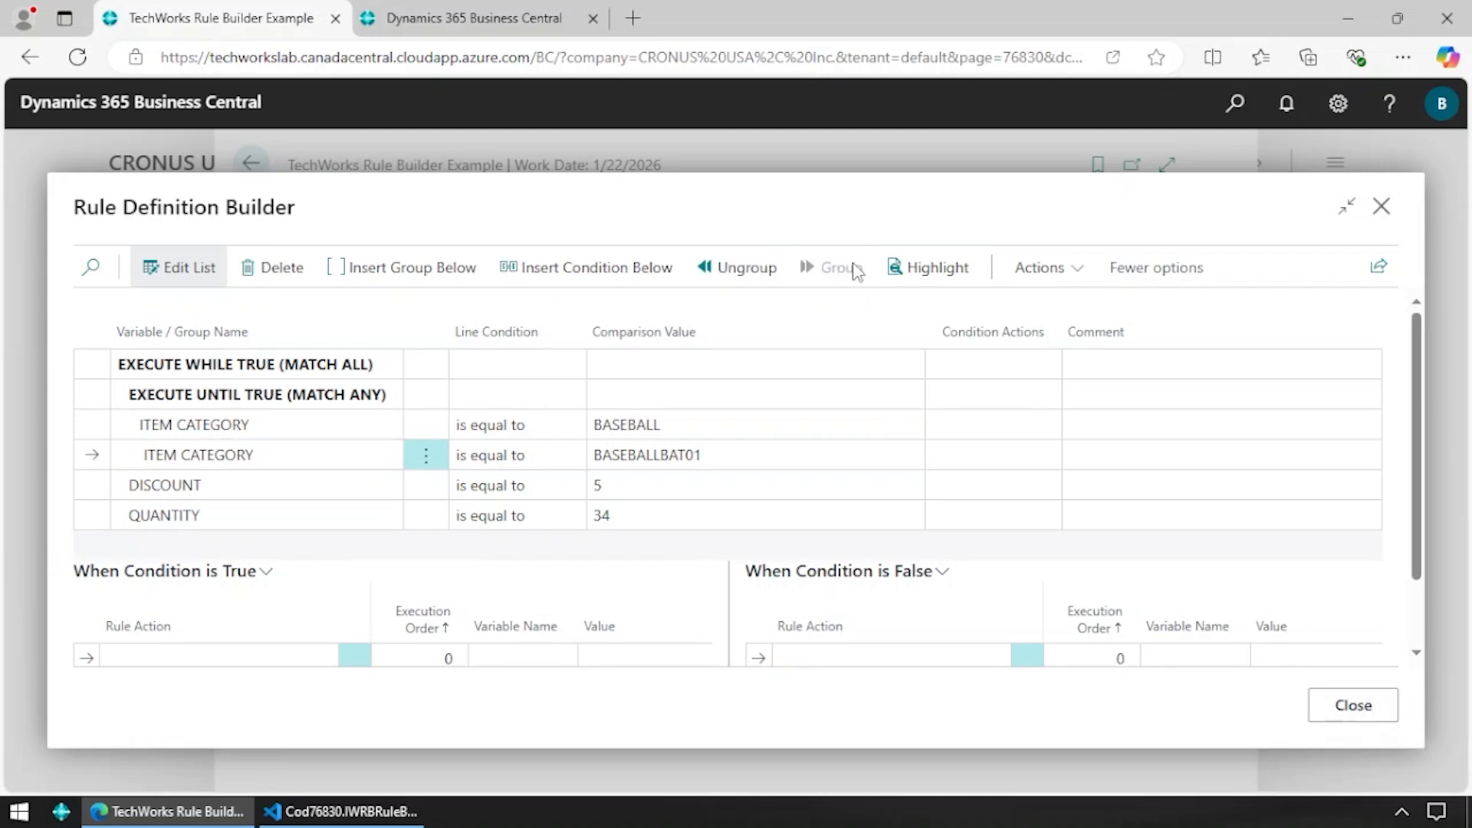
# - Group the DISCOUNT condition into the nested MATCH ANY group and ungroup it again
pyautogui.click(249, 491)
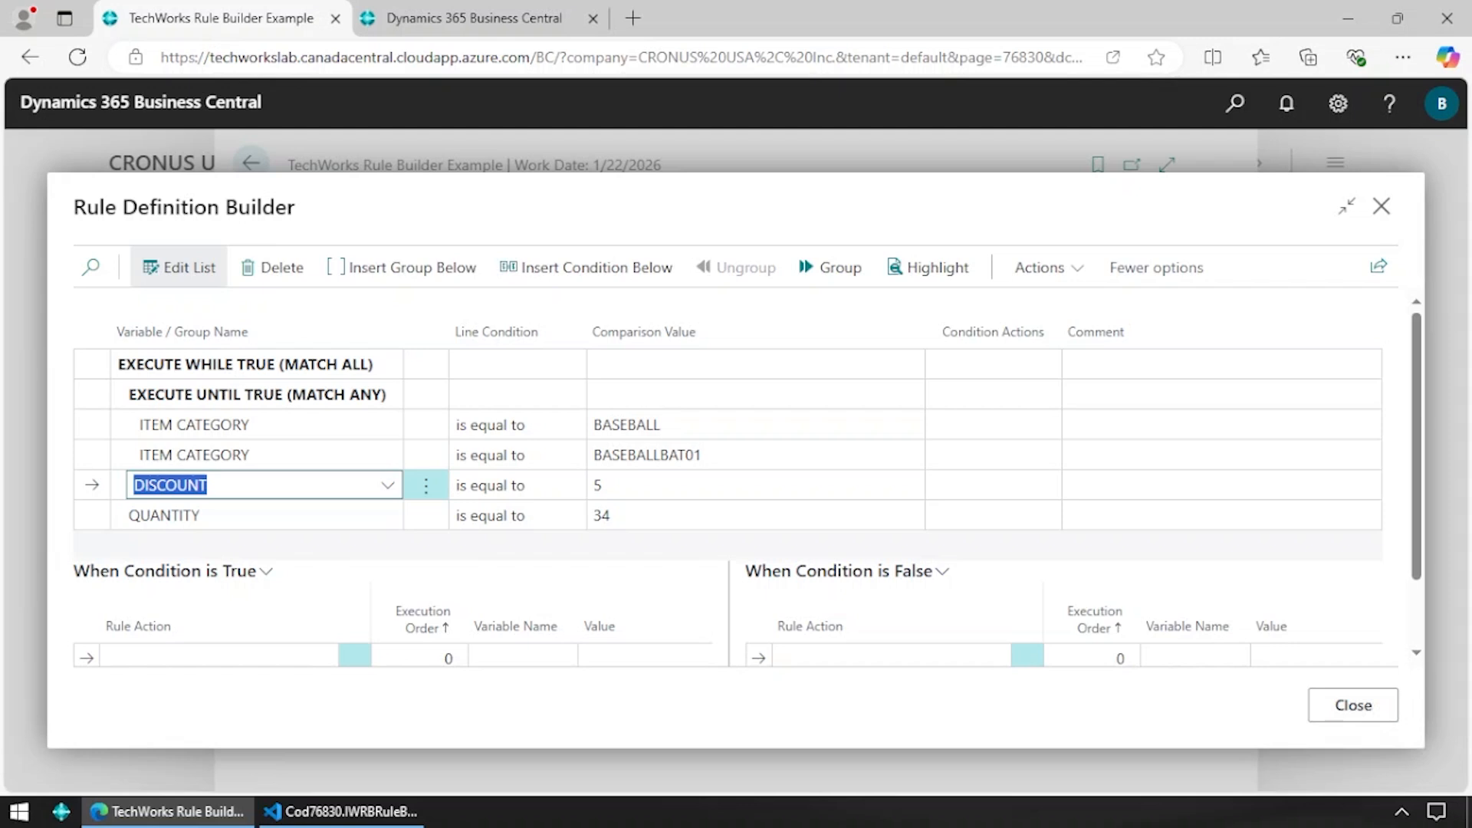
pyautogui.click(853, 273)
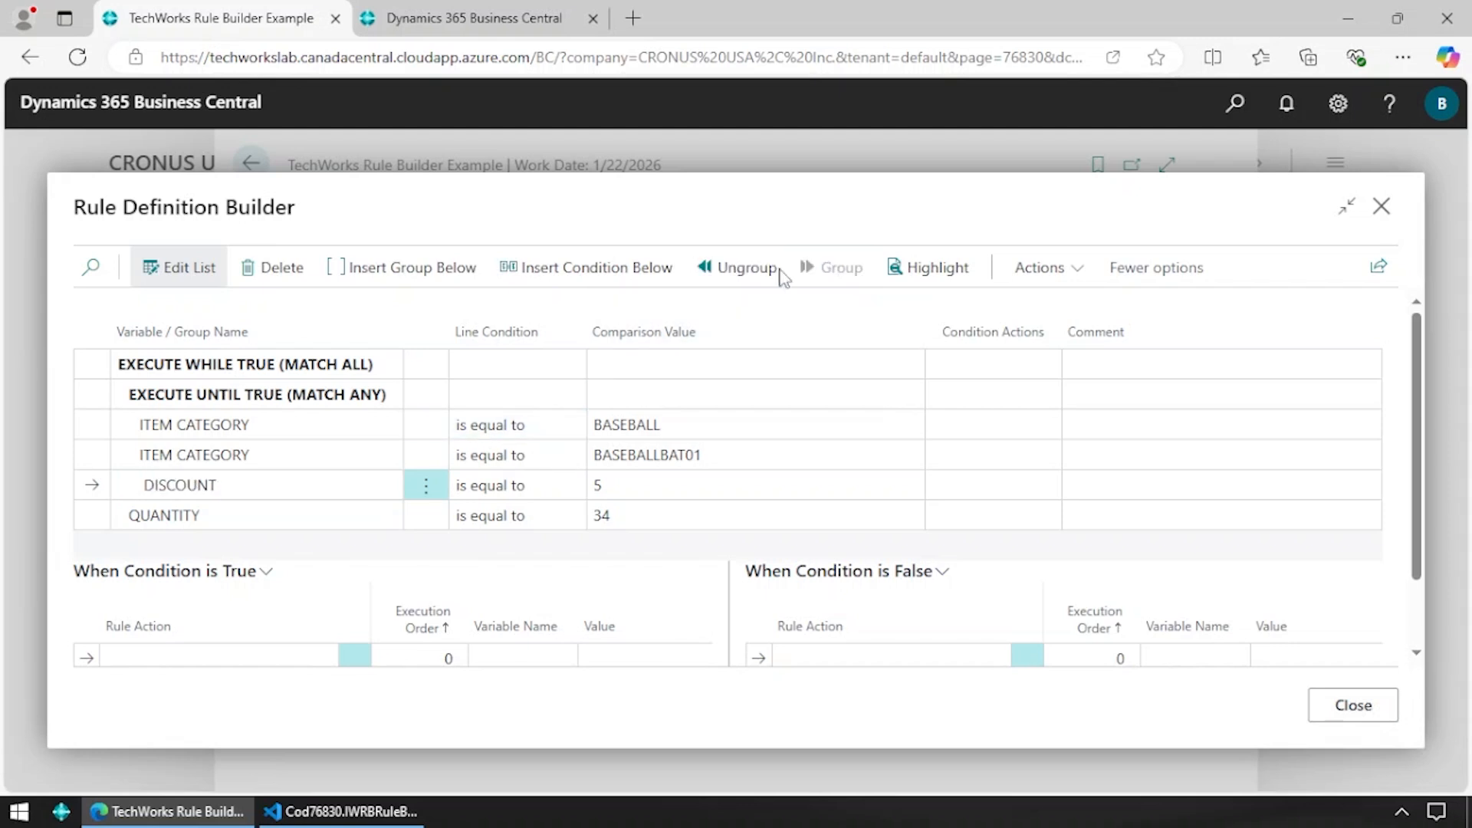
pyautogui.click(747, 273)
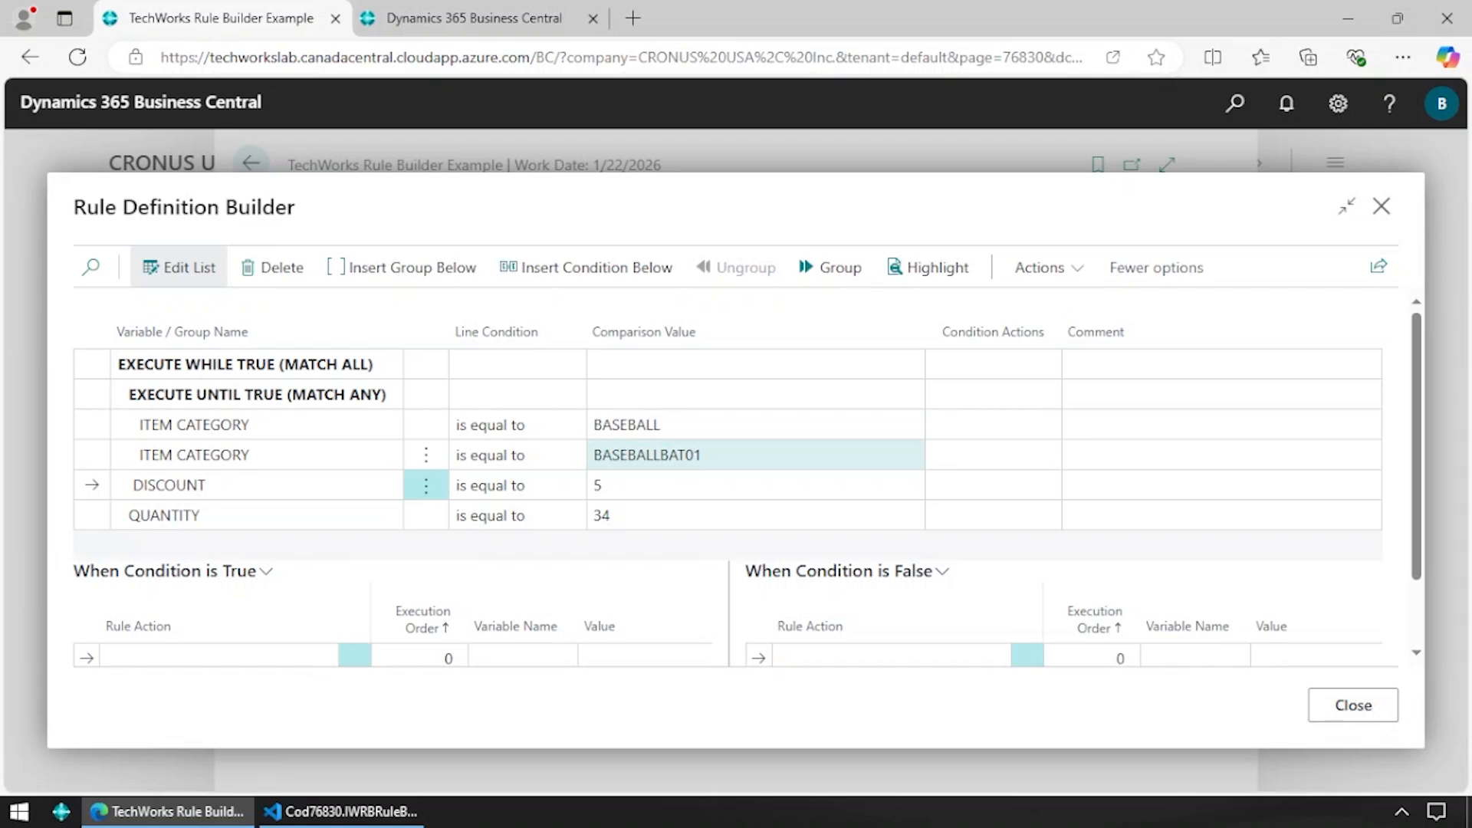
pyautogui.click(426, 516)
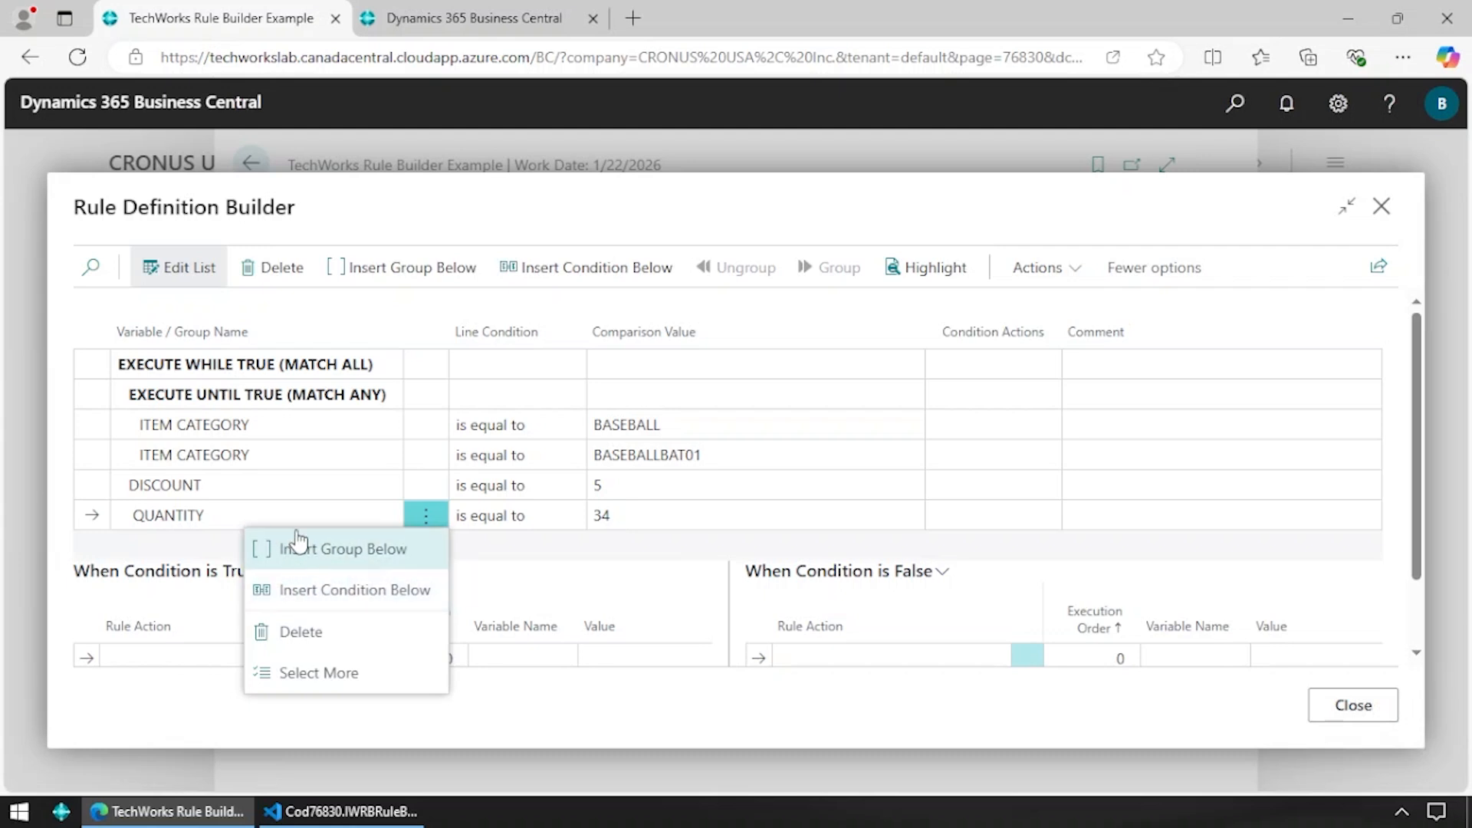
pyautogui.click(235, 518)
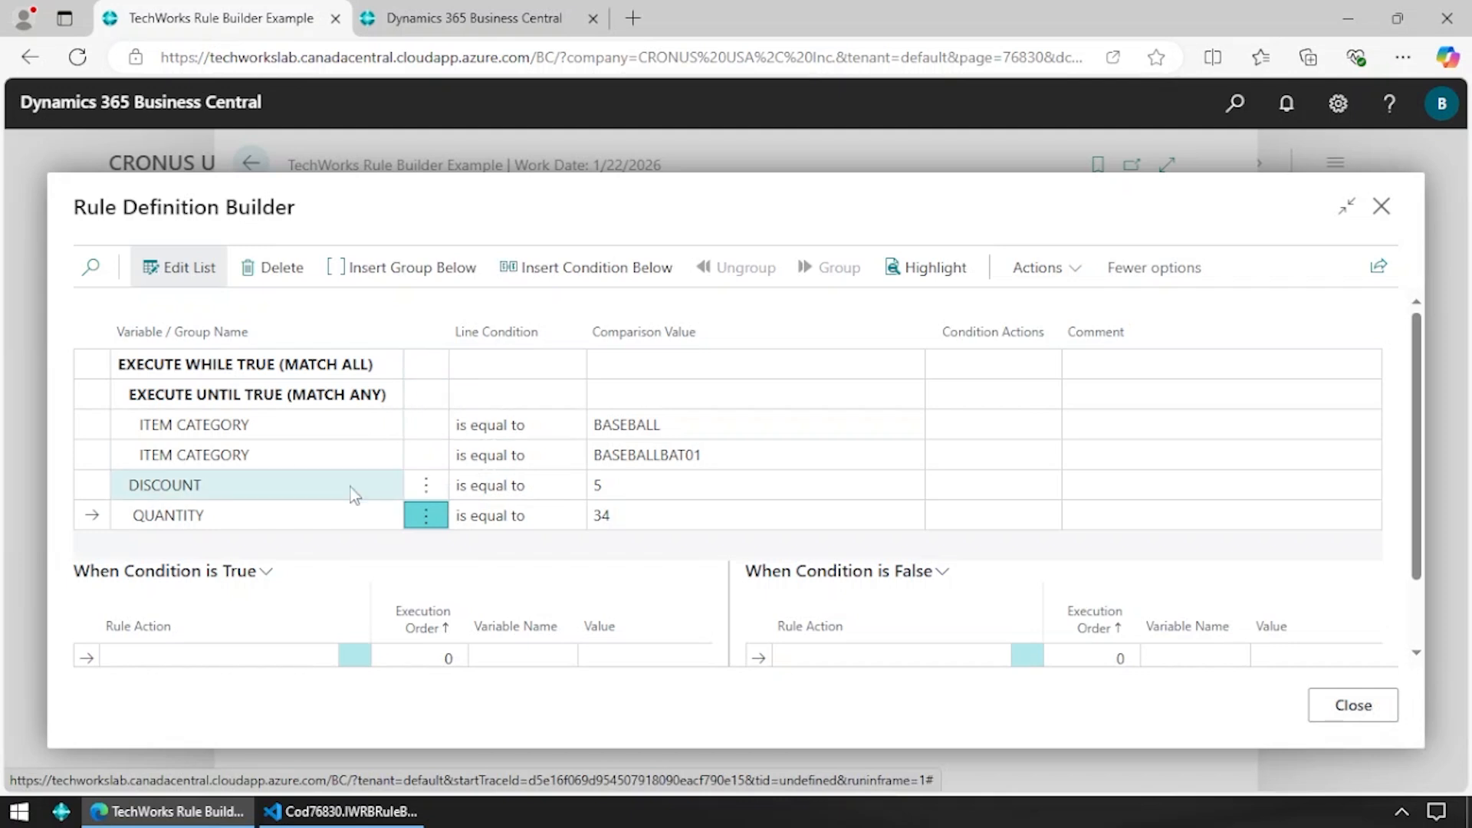
pyautogui.click(426, 485)
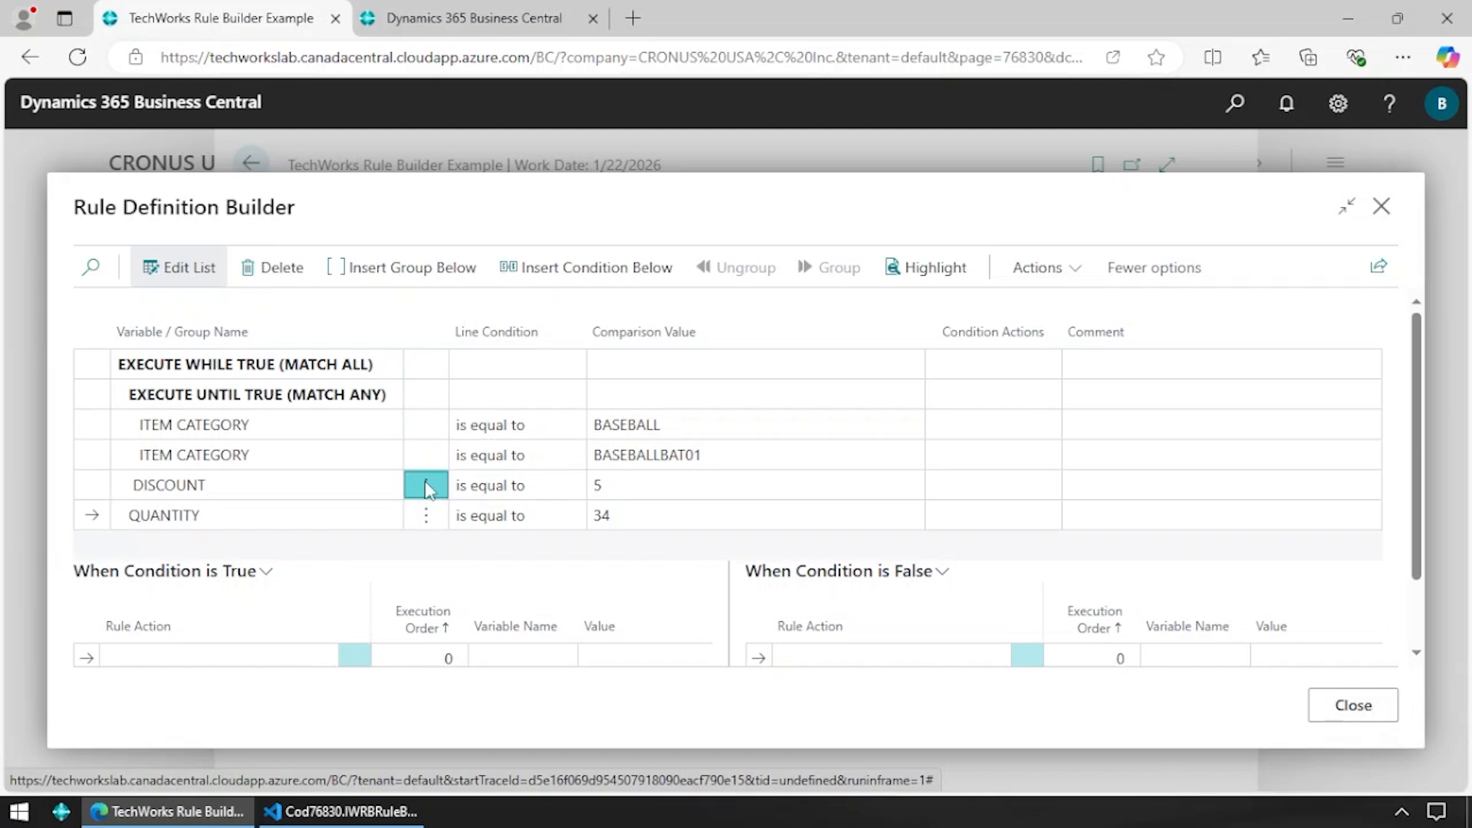
pyautogui.click(564, 554)
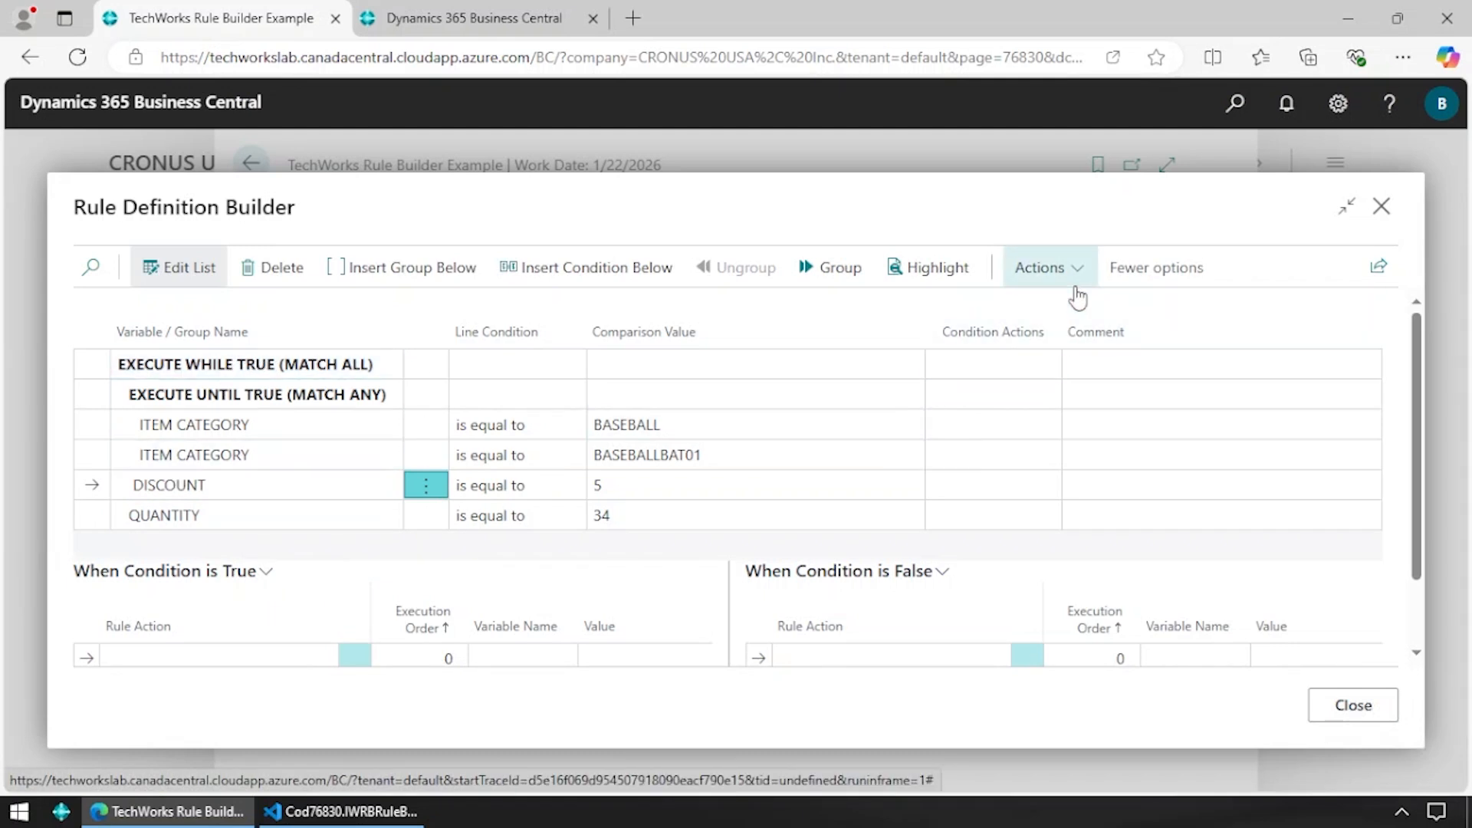
# - Review the nested rule logic as code, highlighting the ITEM CATEGORY lines and the OR and AND operators, and dismiss the message
pyautogui.click(1044, 268)
pyautogui.moveTo(1018, 310)
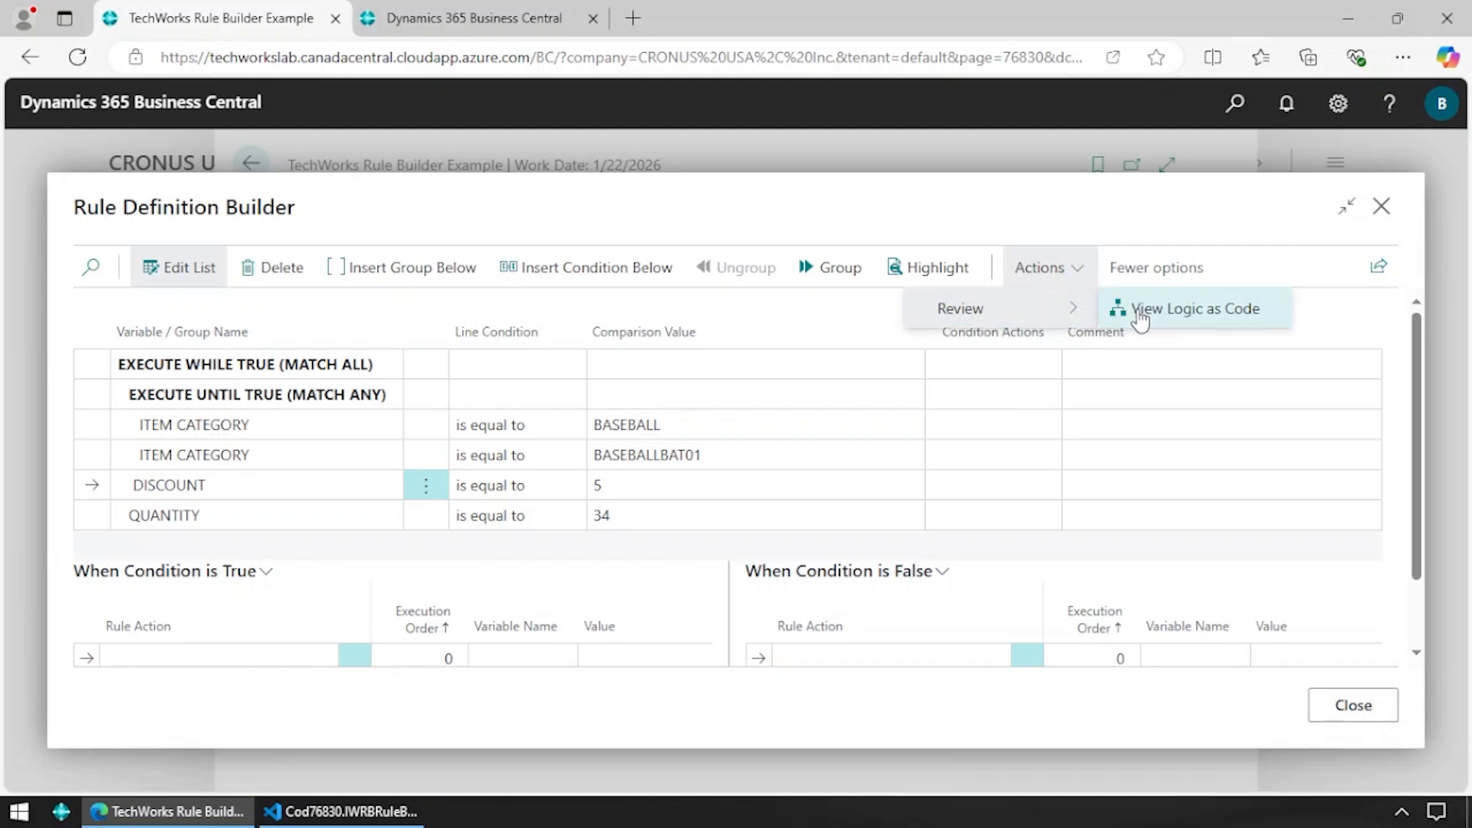
pyautogui.click(1138, 310)
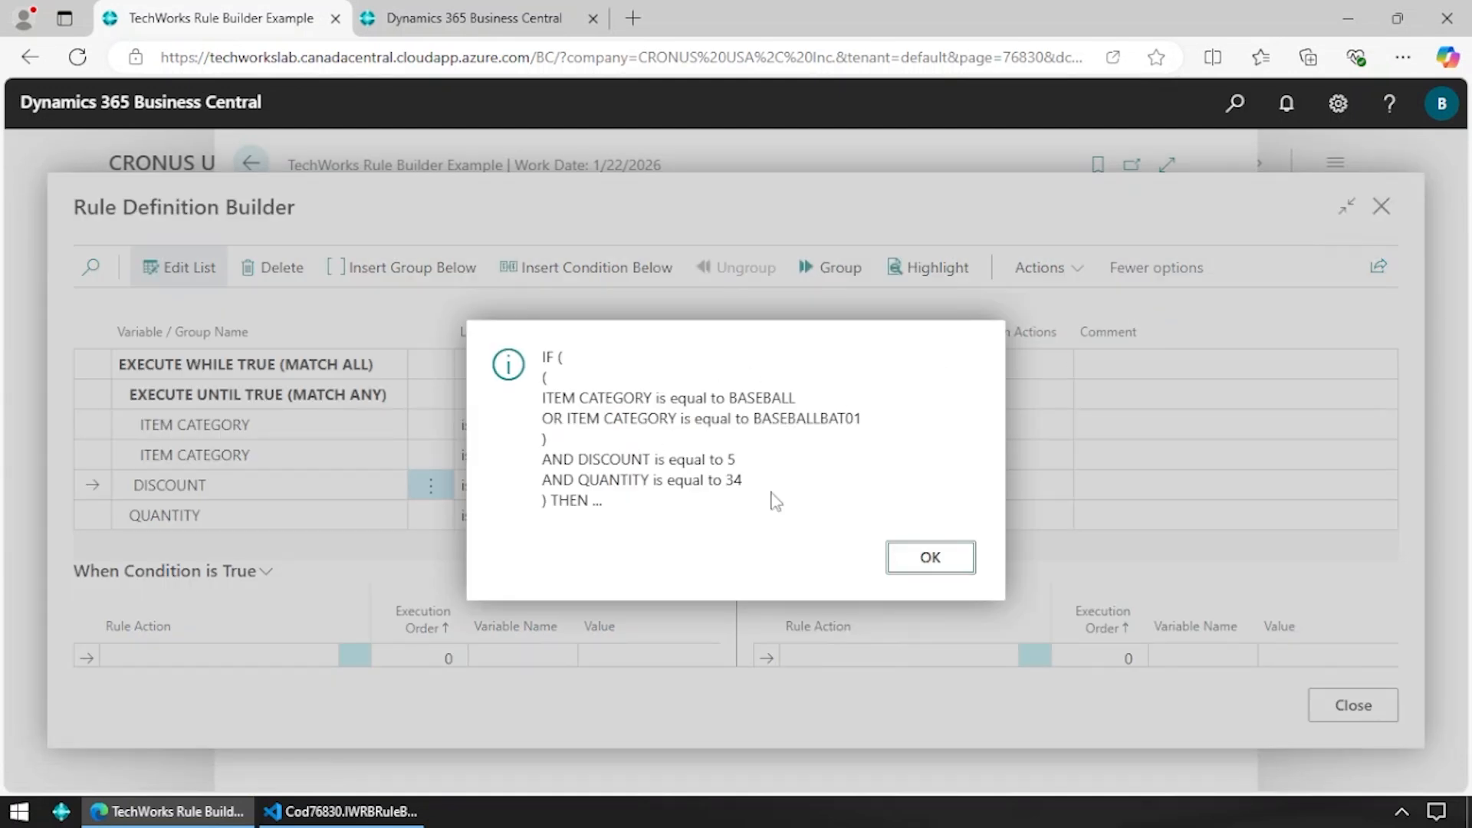
pyautogui.moveTo(543, 399); pyautogui.dragTo(872, 435)
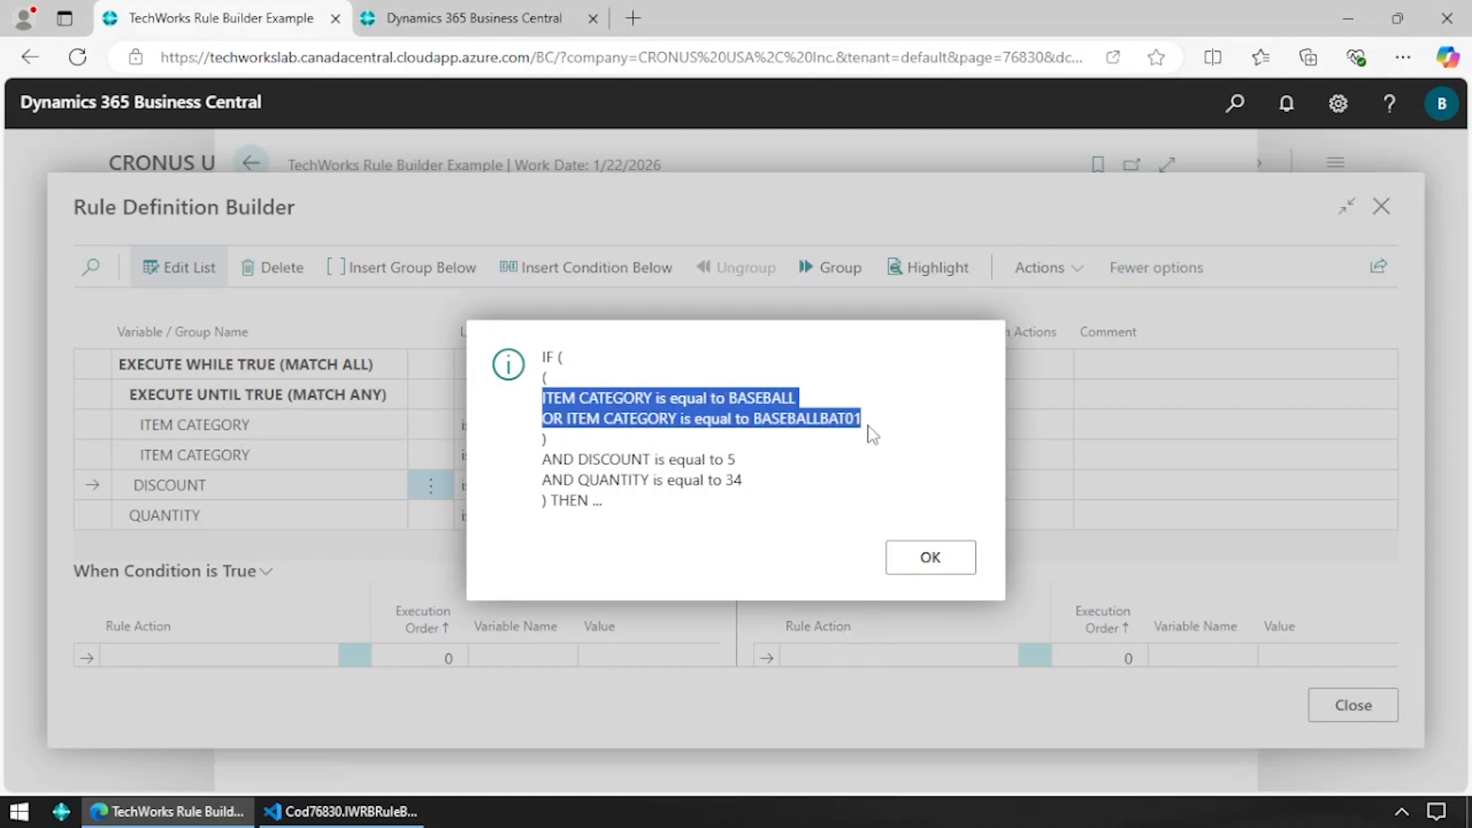
pyautogui.doubleClick(558, 420)
pyautogui.click(563, 467)
pyautogui.doubleClick(560, 460)
pyautogui.doubleClick(560, 481)
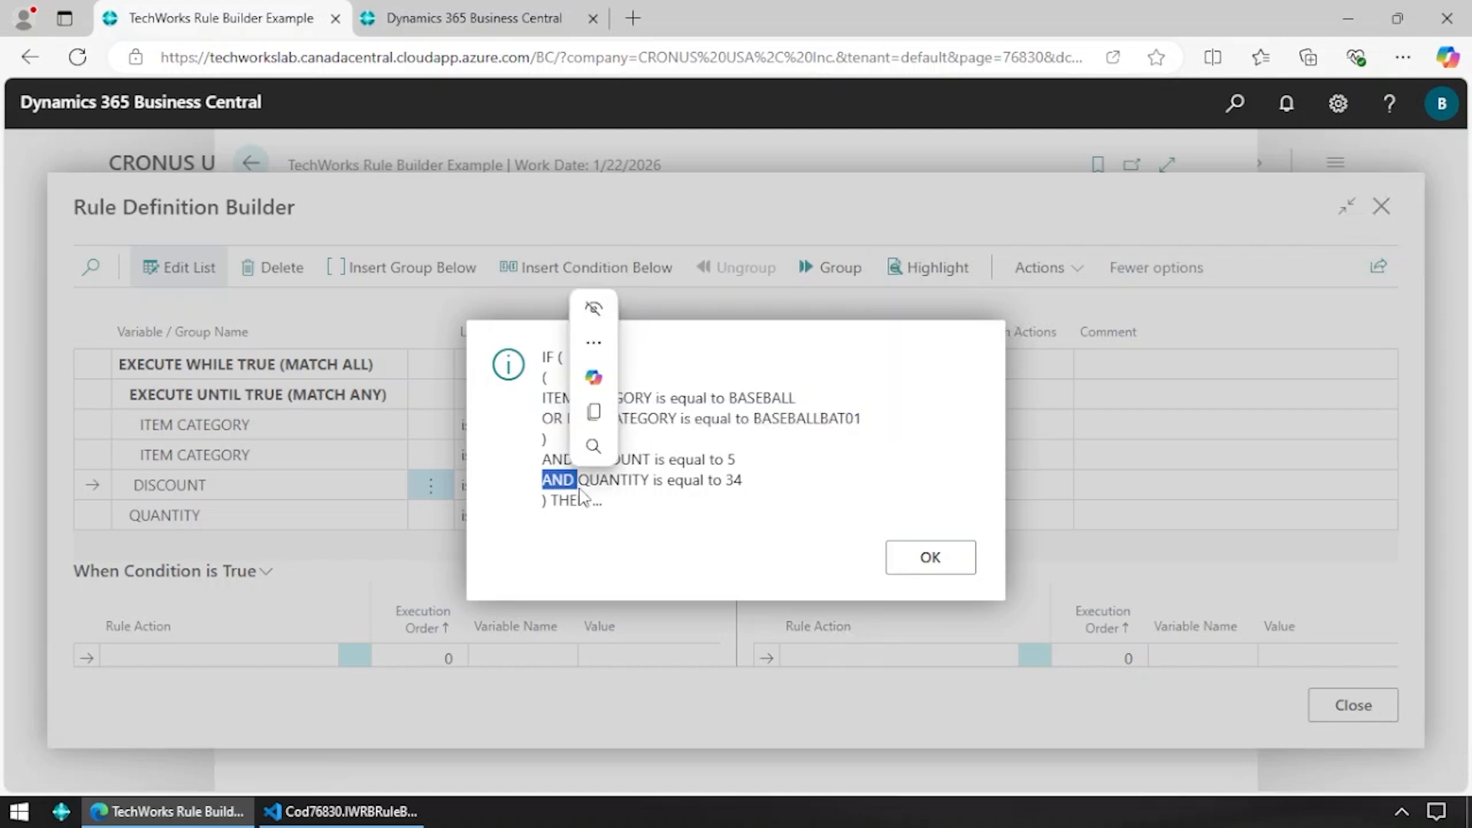
pyautogui.click(897, 424)
pyautogui.moveTo(897, 424); pyautogui.dragTo(540, 356)
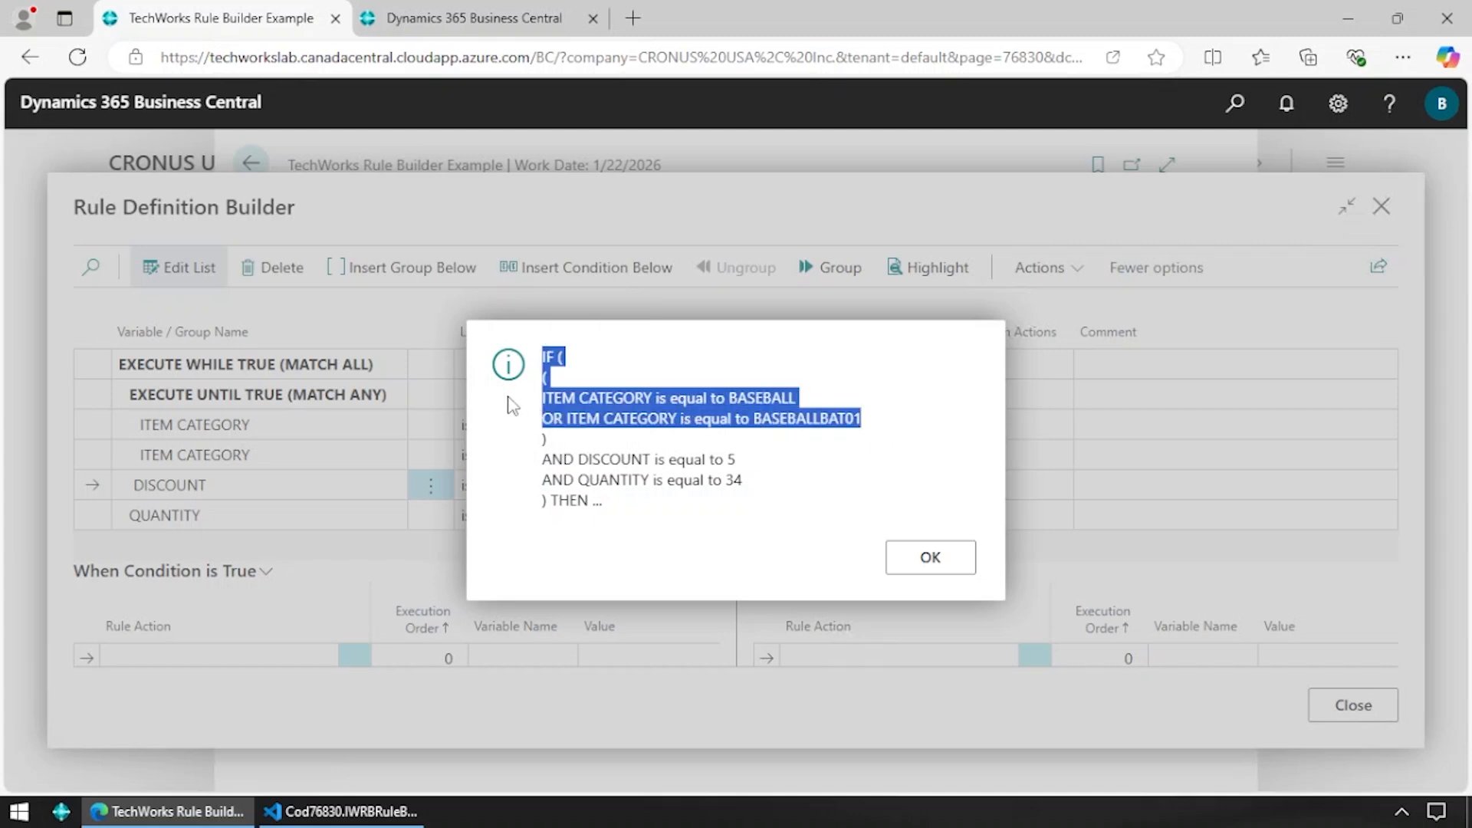
pyautogui.click(932, 559)
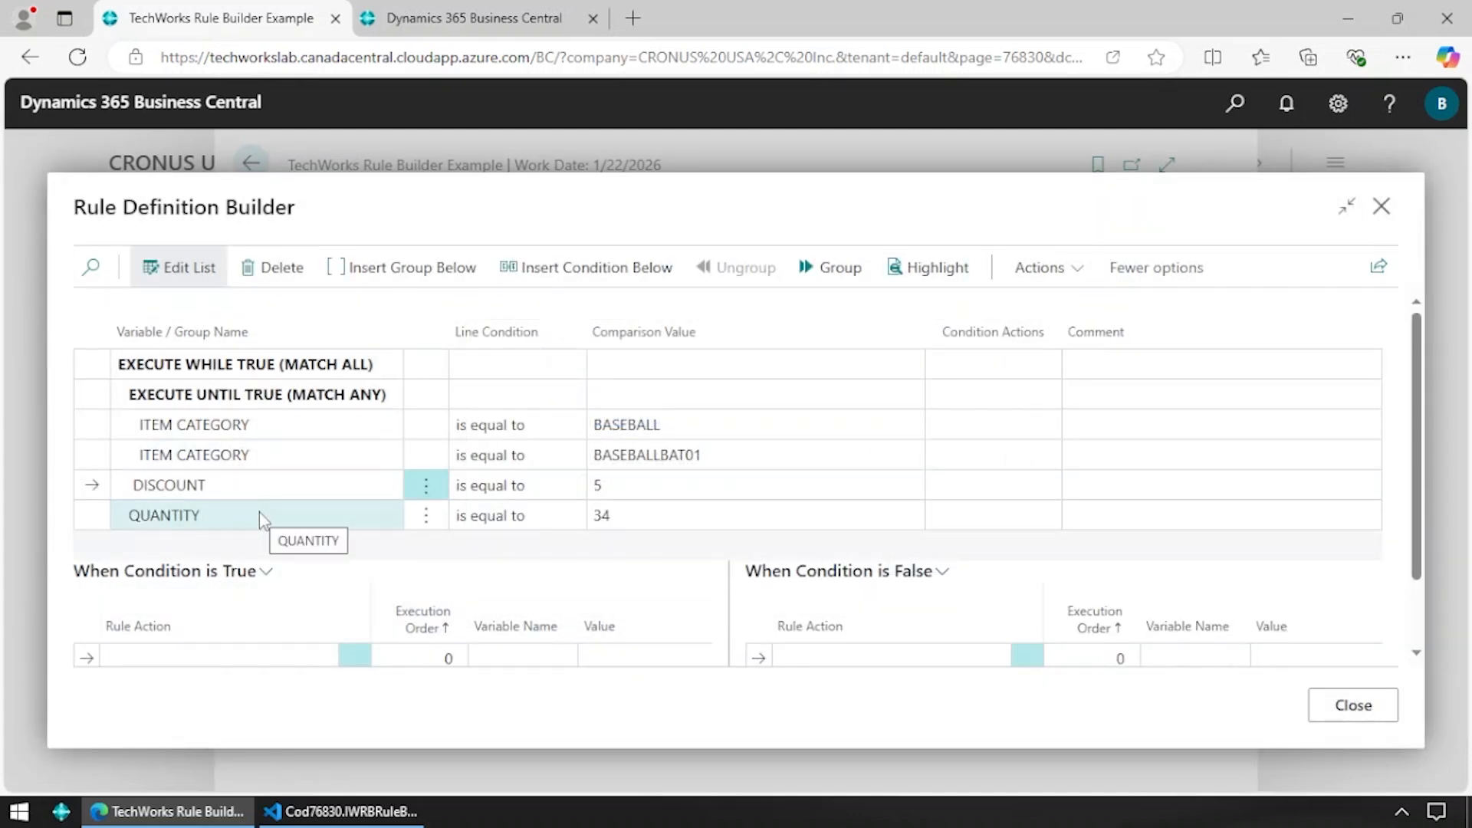
# - Check the rule actions available for when the condition is true, and close the Rule Definition Builder
pyautogui.click(290, 364)
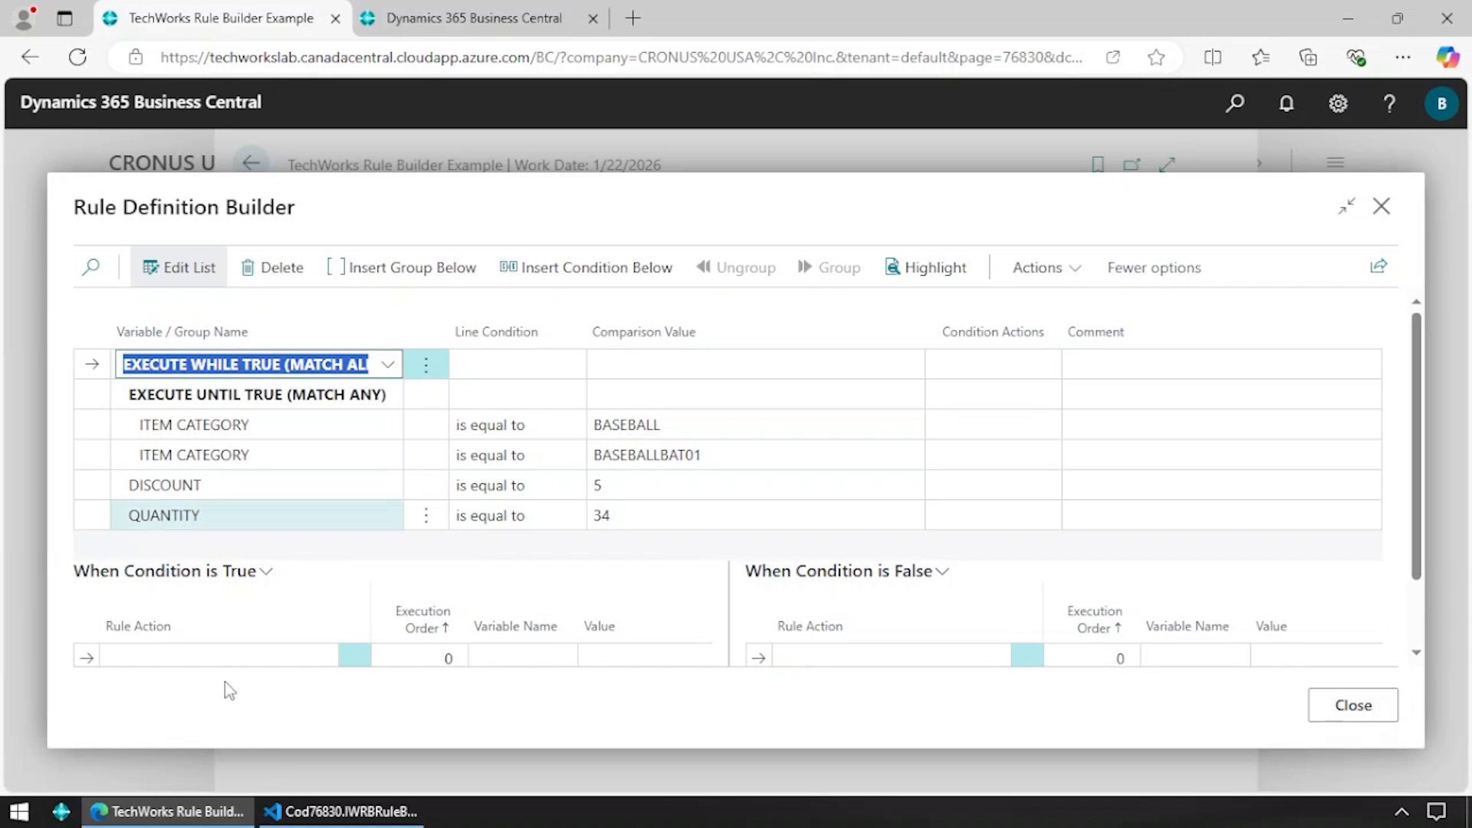
pyautogui.click(107, 657)
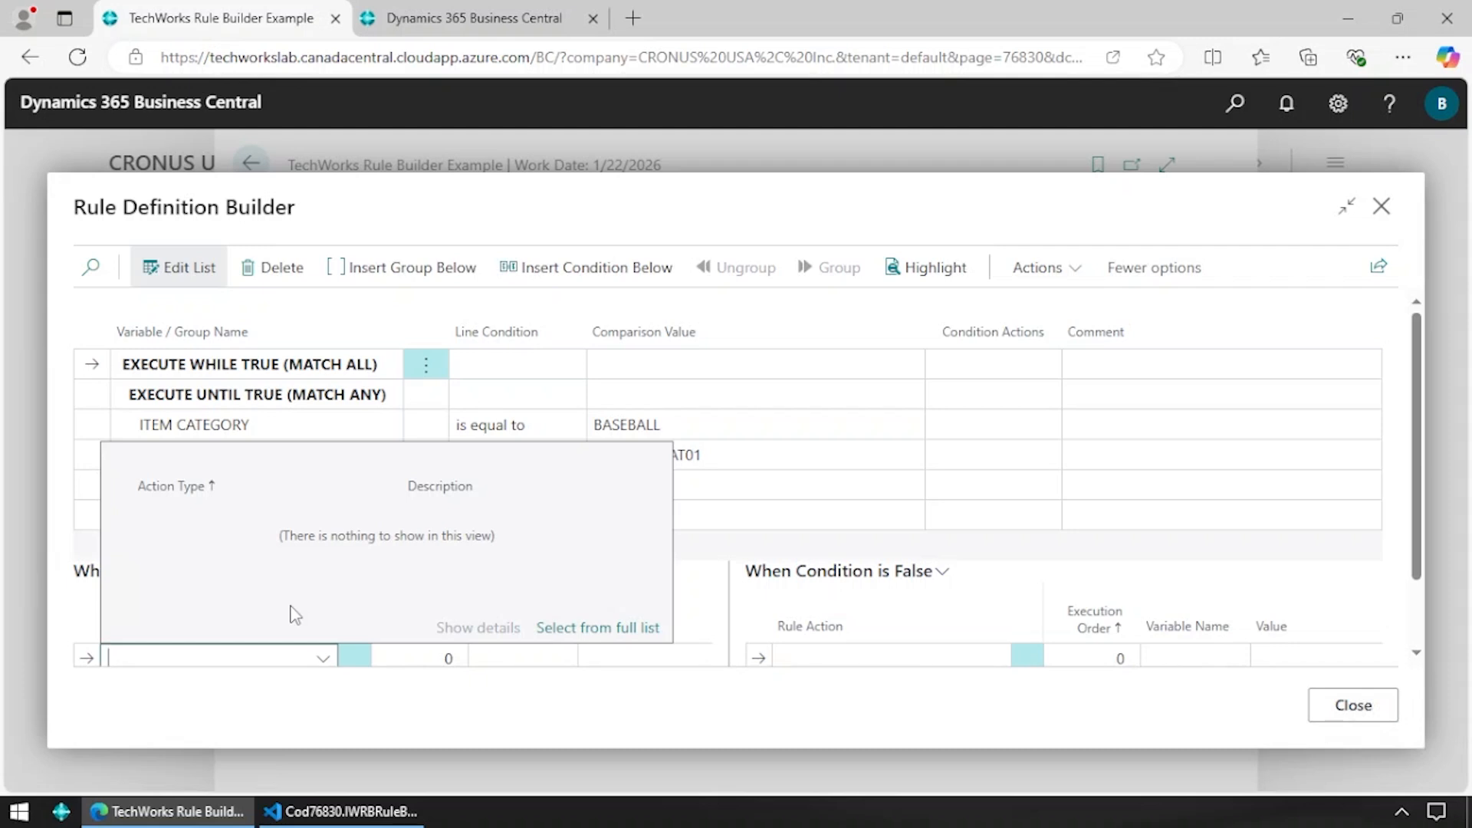
pyautogui.click(1325, 711)
# - Switch to Visual Studio Code and check out the Step 3 commit in Git Graph
pyautogui.click(341, 812)
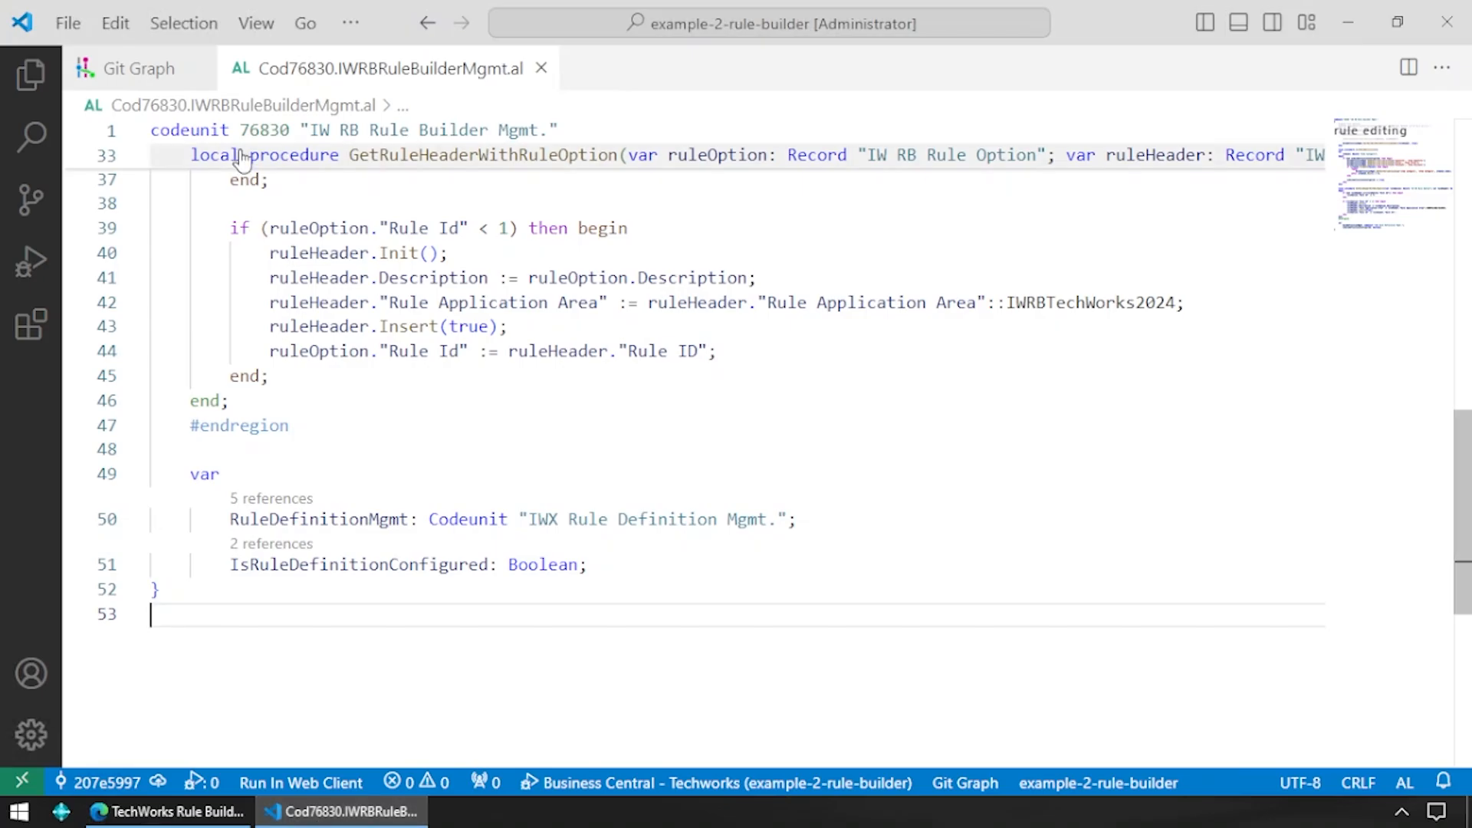
pyautogui.click(145, 69)
pyautogui.rightClick(208, 315)
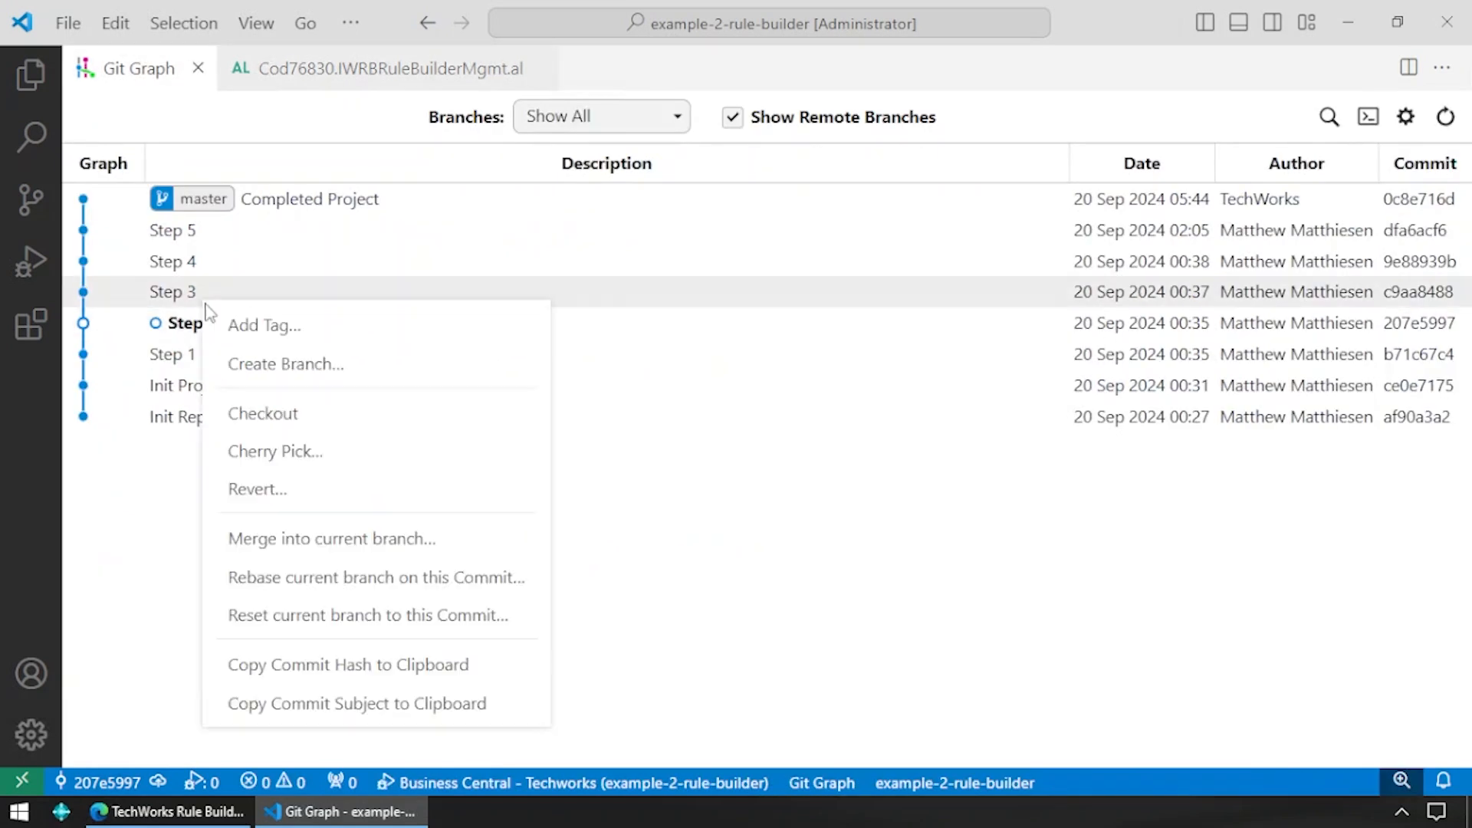
pyautogui.click(257, 411)
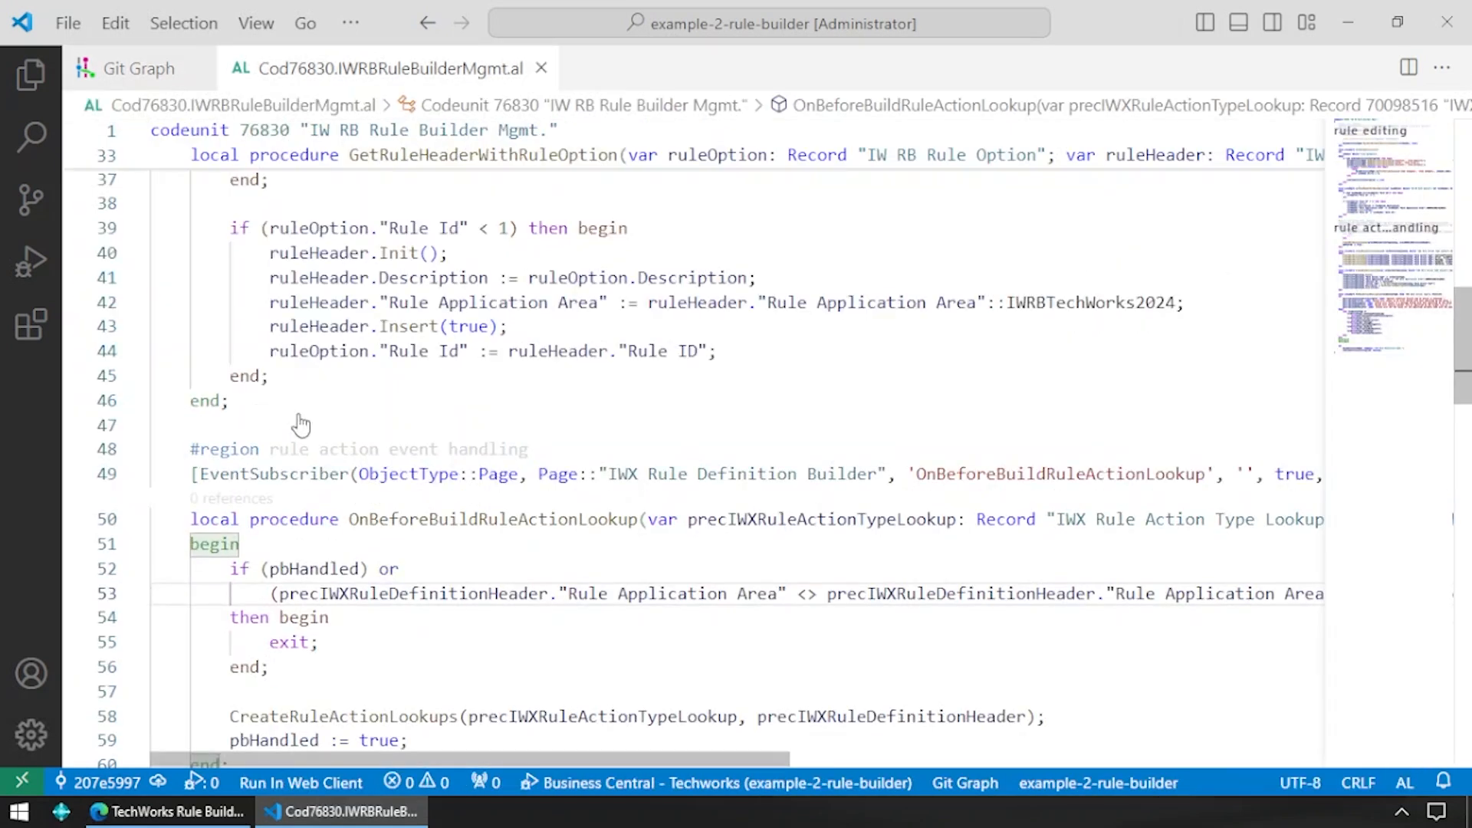
# - Examine the OnBeforeBuildRuleActionLookup subscriber in the codeunit and highlight the IWRBTechWorks2024 value in its application area check
pyautogui.scroll(-1, 736, 460)
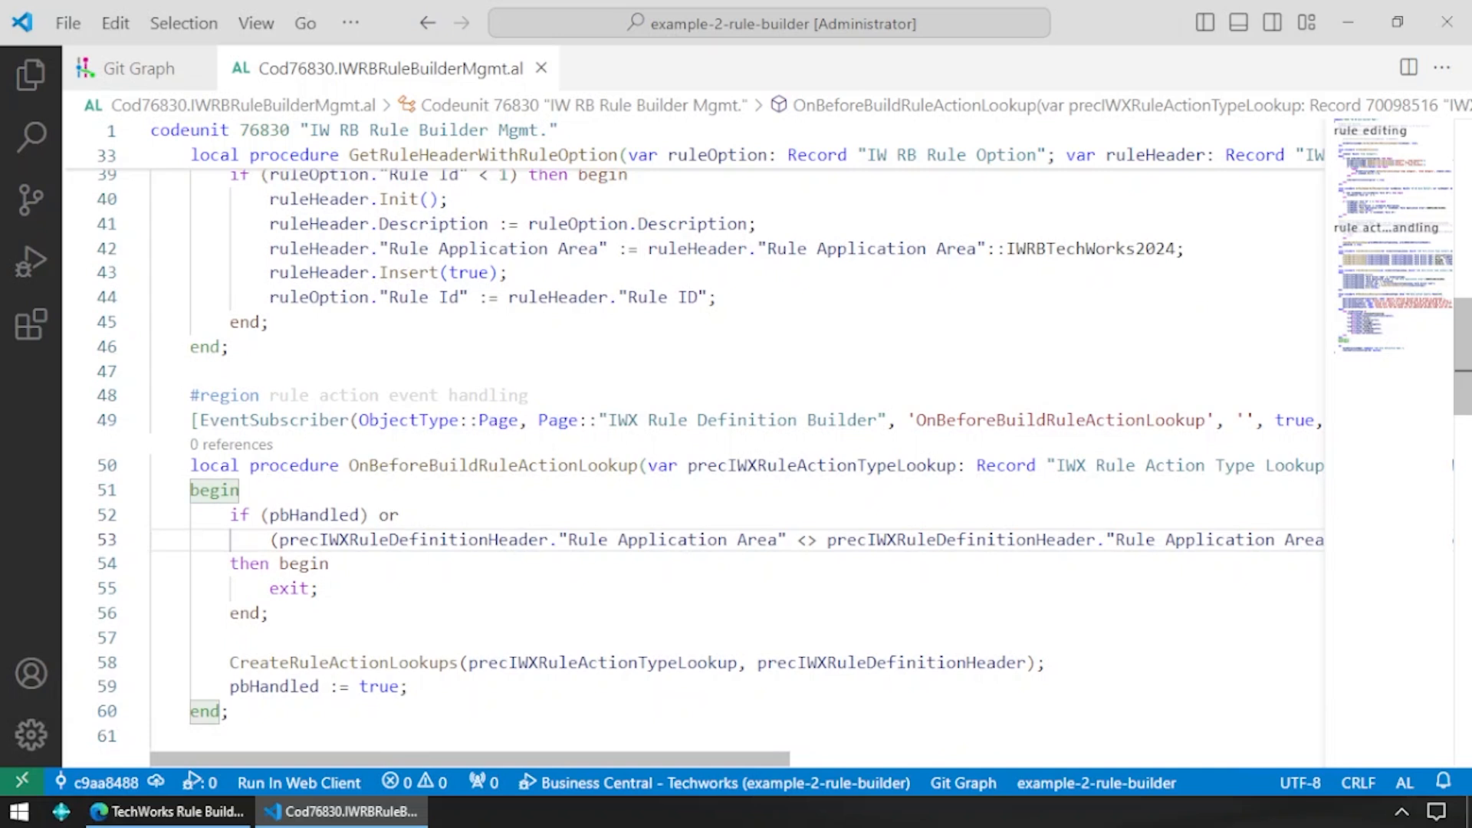
pyautogui.scroll(5, 737, 461)
pyautogui.scroll(-5, 737, 460)
pyautogui.scroll(-2, 736, 460)
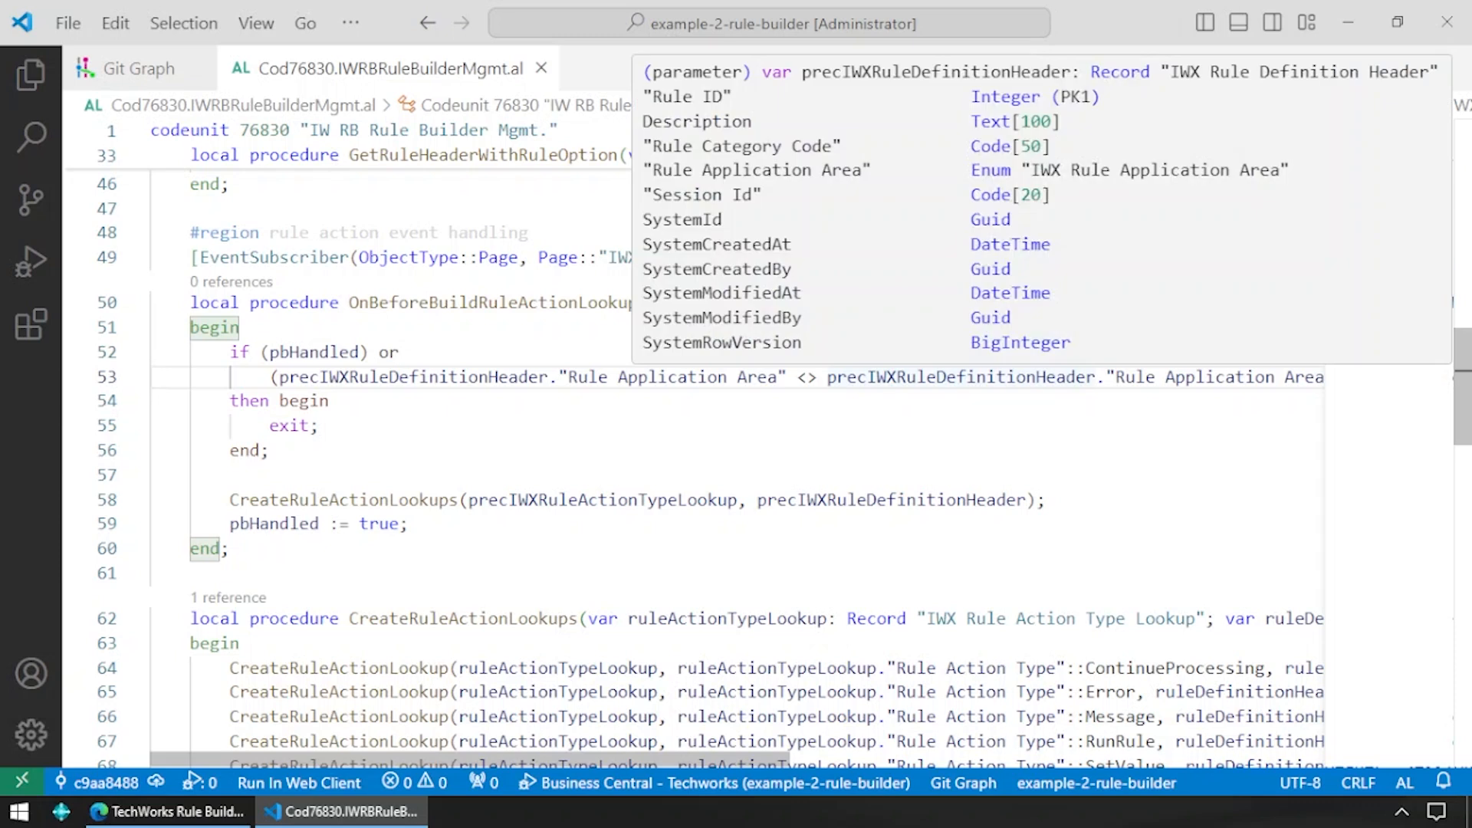
pyautogui.moveTo(707, 759); pyautogui.dragTo(811, 760)
pyautogui.doubleClick(1243, 376)
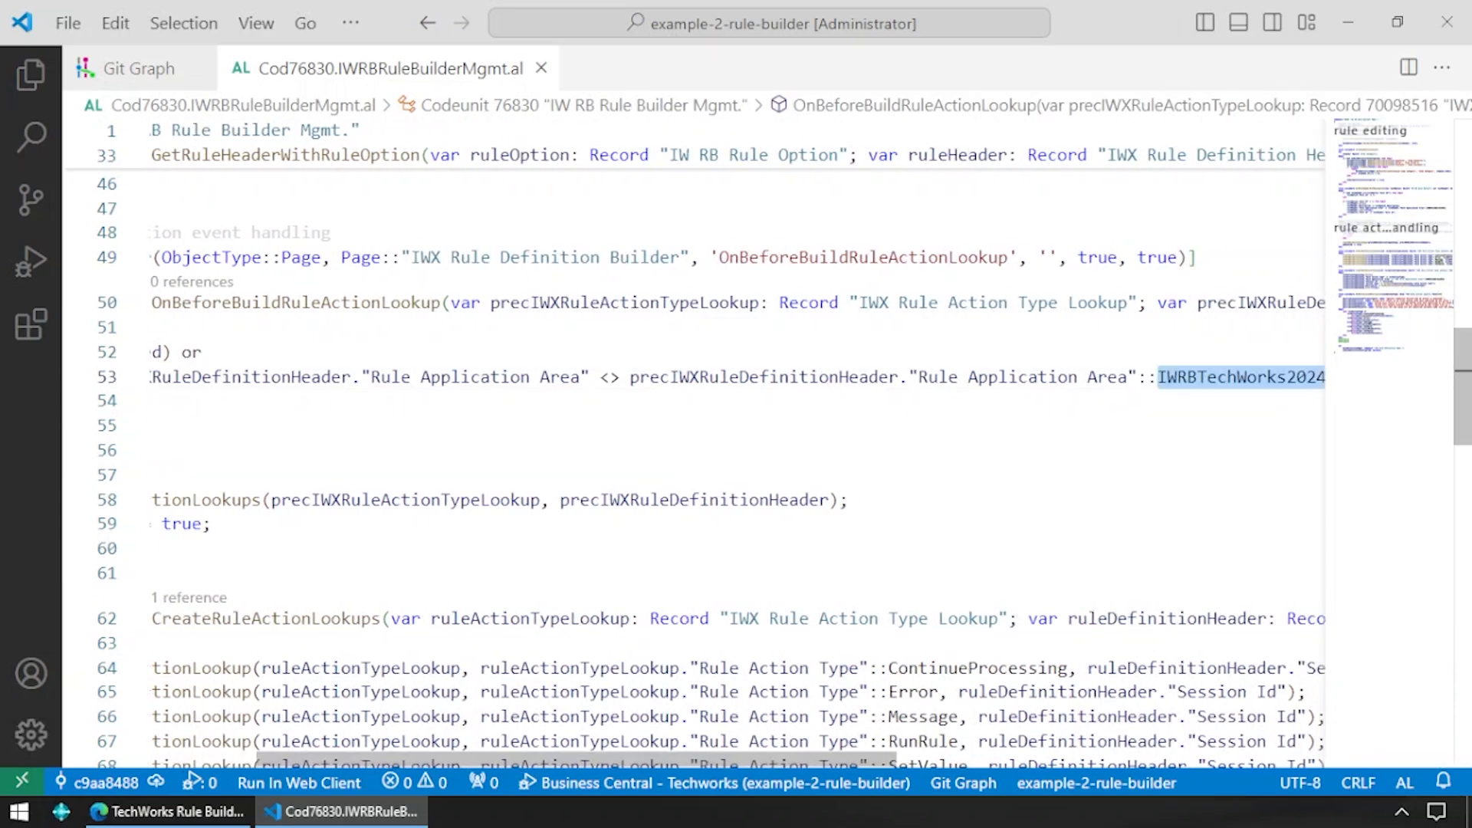
pyautogui.moveTo(848, 762); pyautogui.dragTo(486, 752)
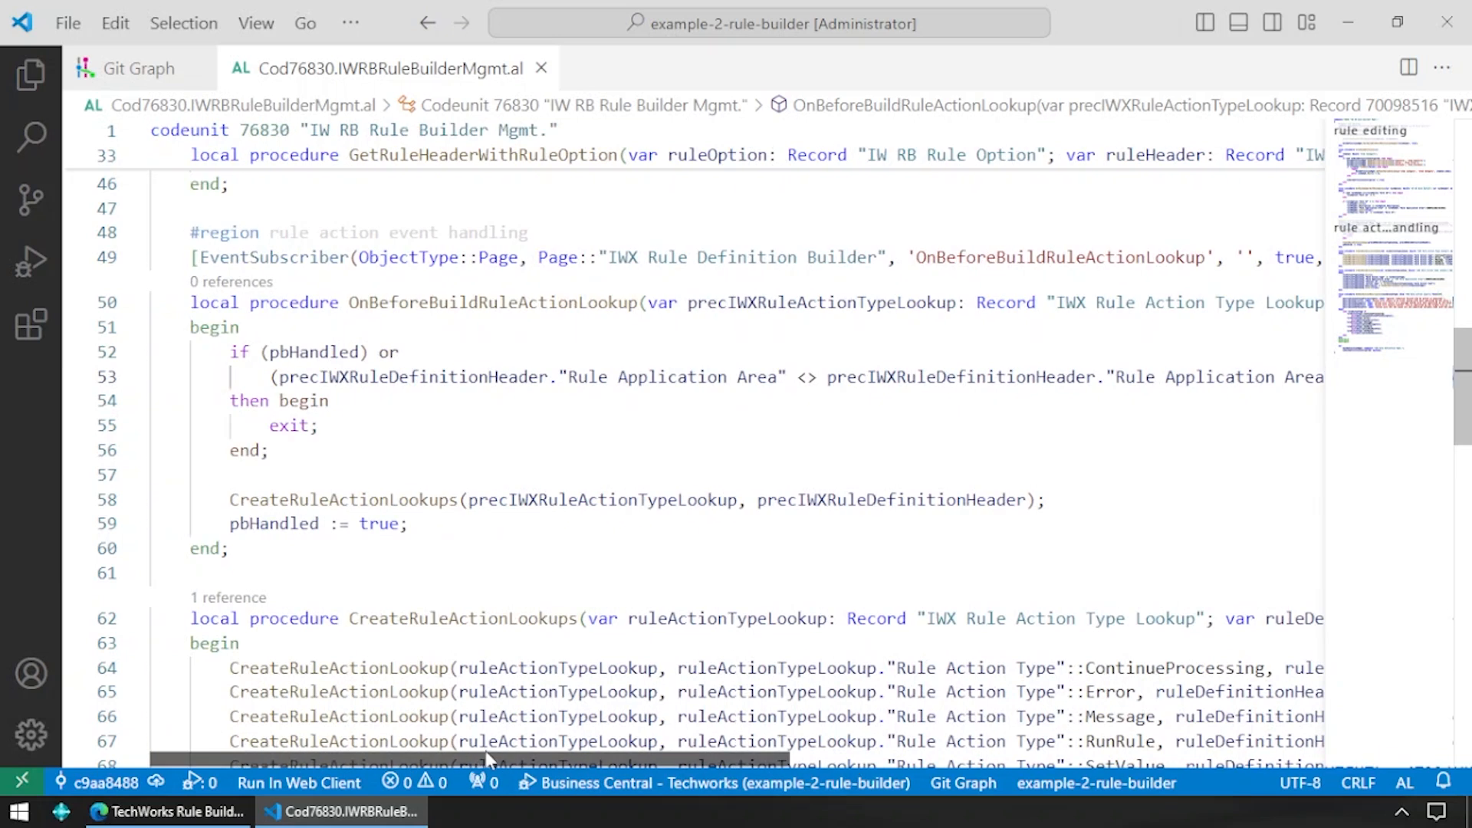
pyautogui.click(430, 450)
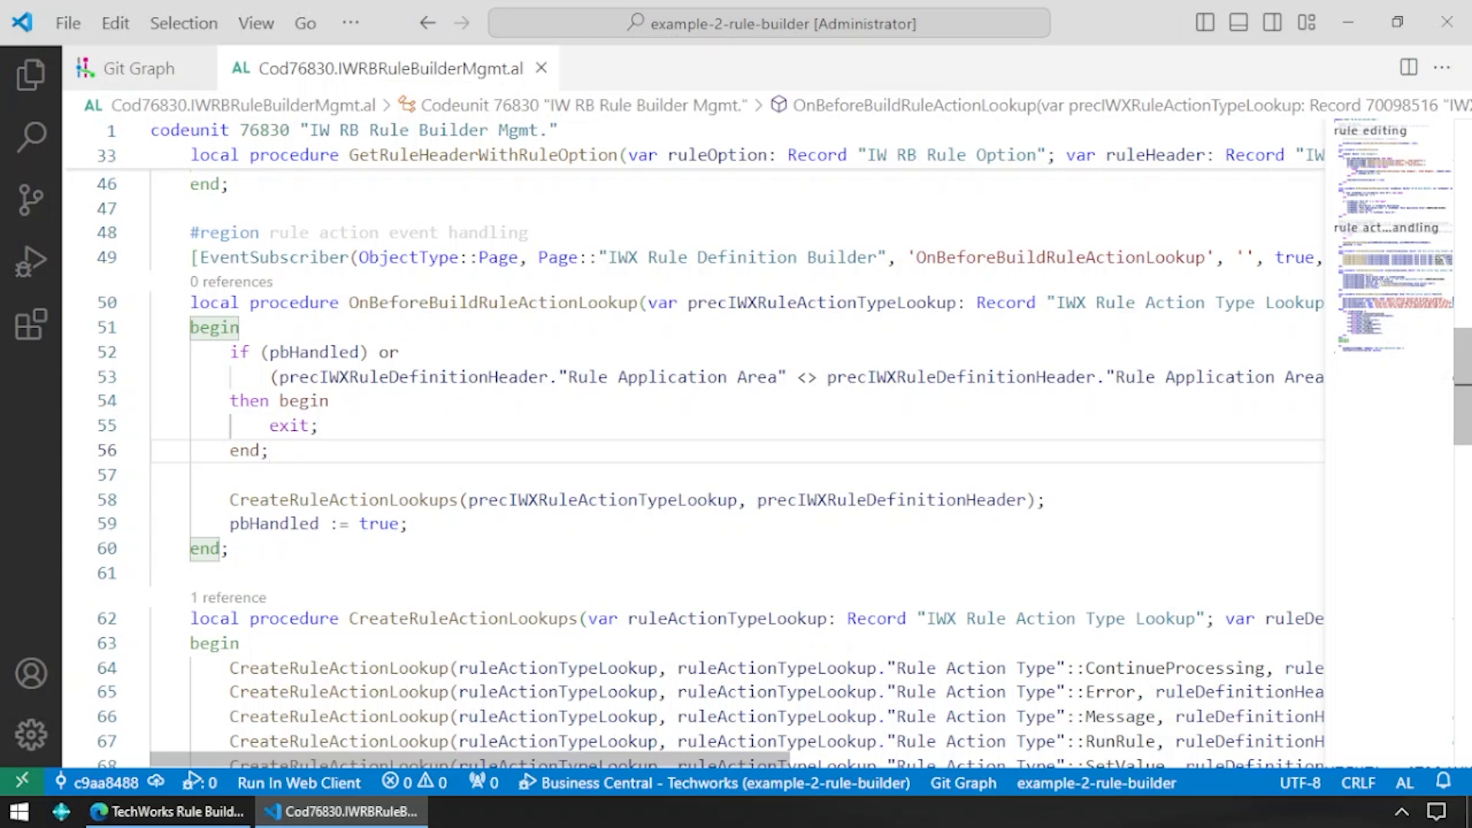
# - Review the procedures that create the rule action lookups and return the description for each action type
pyautogui.scroll(-2, 736, 460)
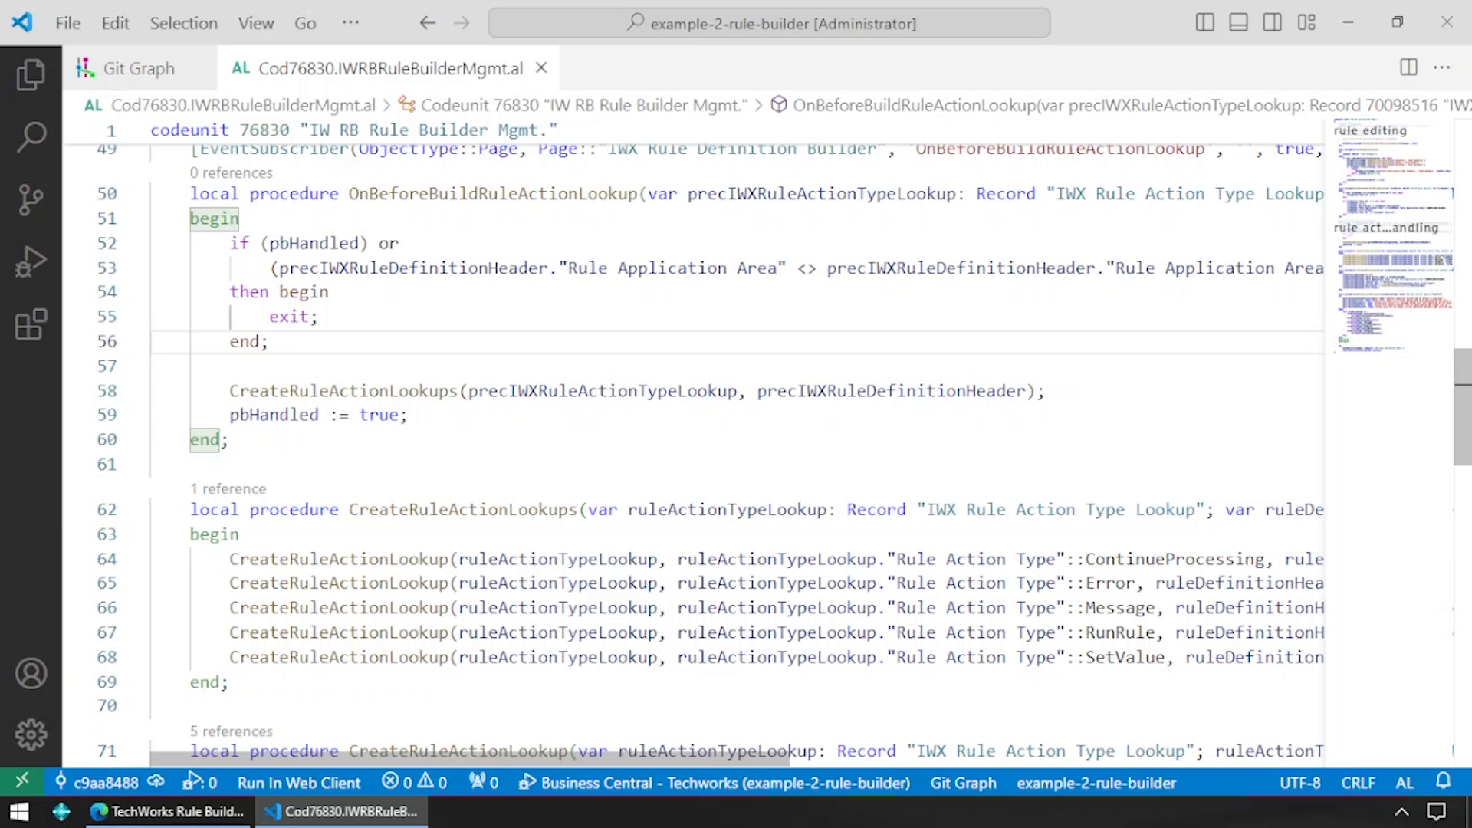
pyautogui.scroll(-2, 737, 445)
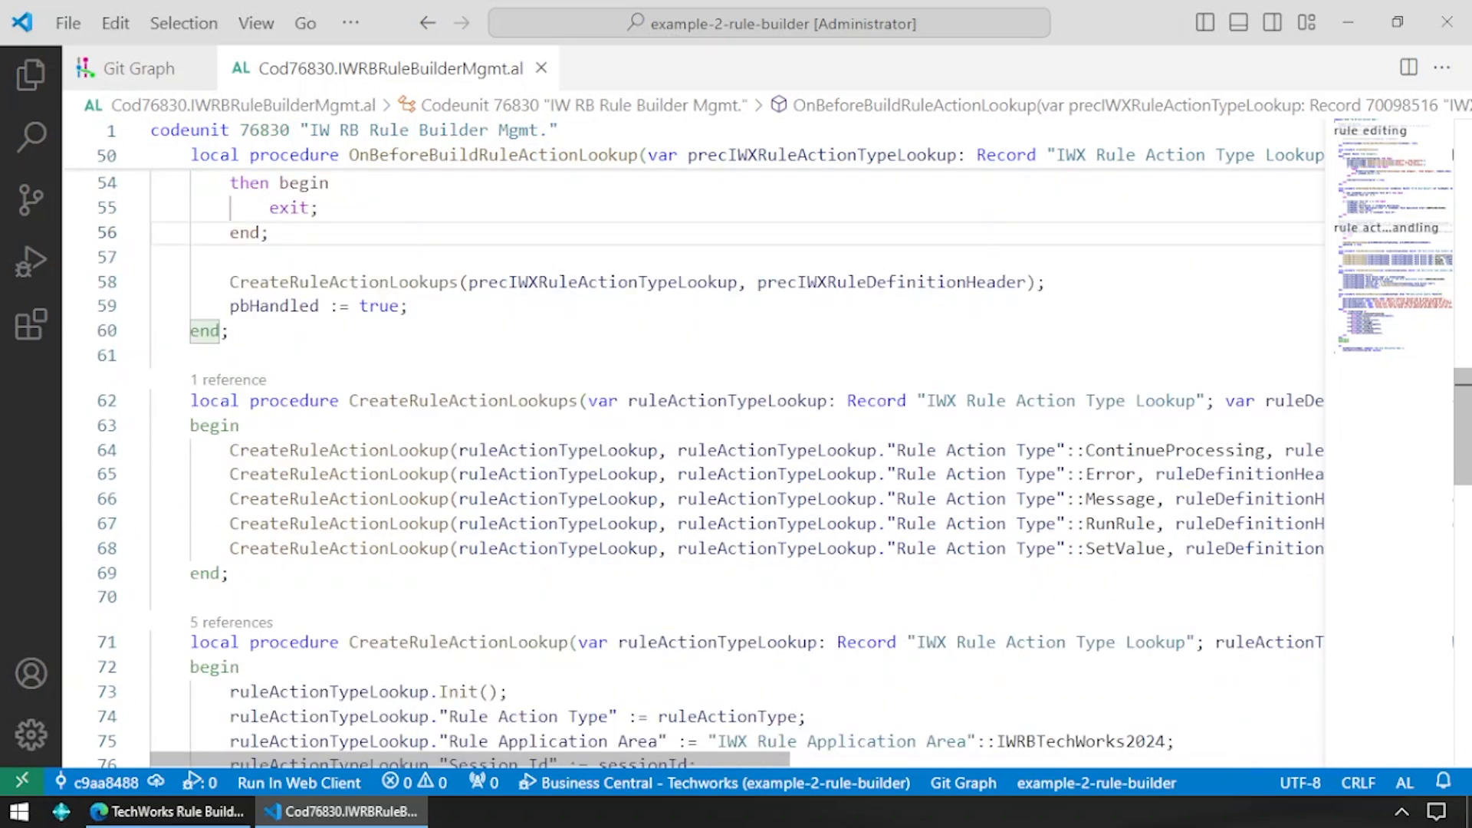
pyautogui.scroll(-2, 737, 445)
pyautogui.scroll(-2, 736, 445)
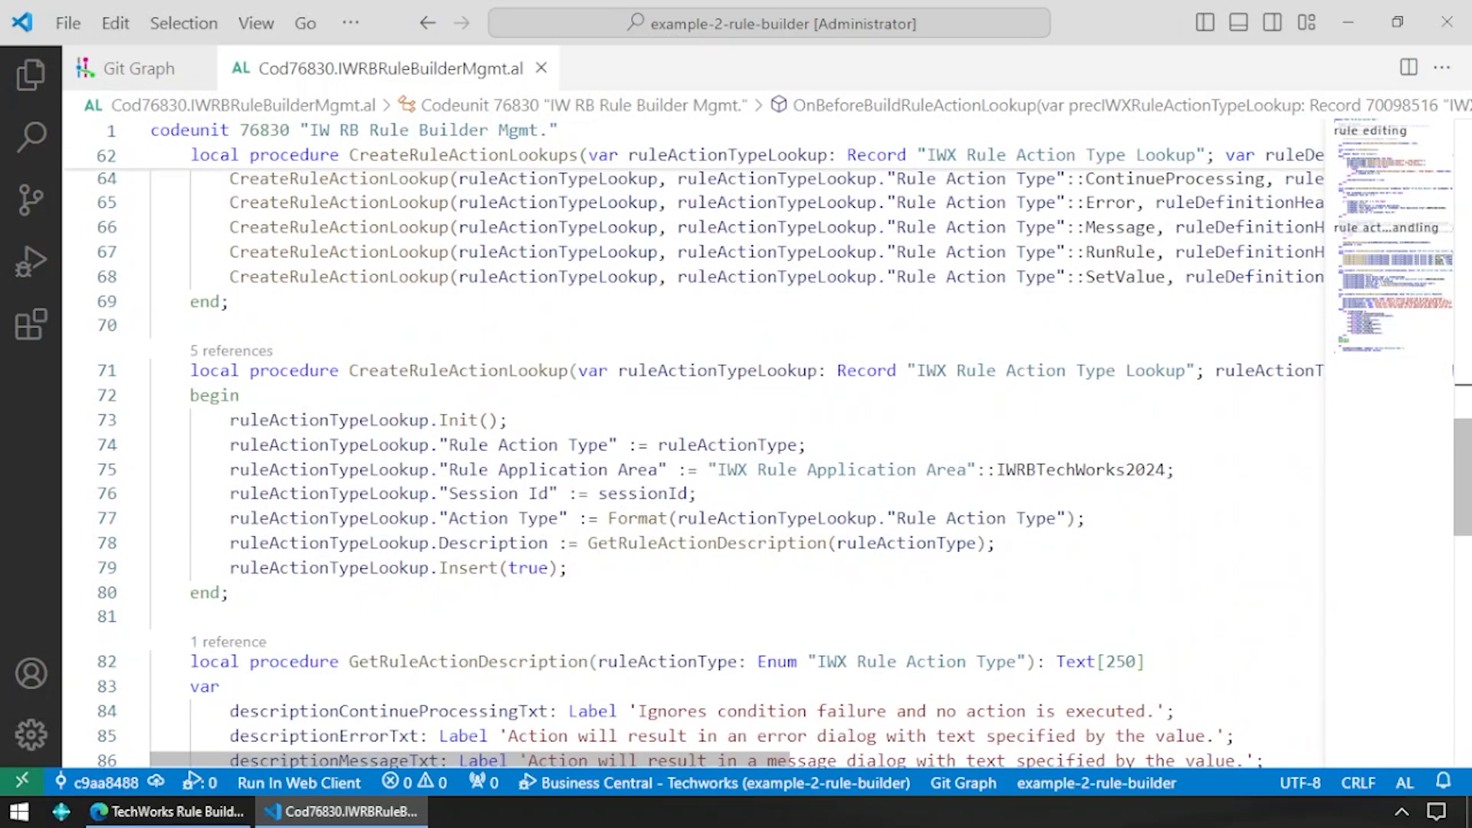
pyautogui.scroll(-7, 736, 445)
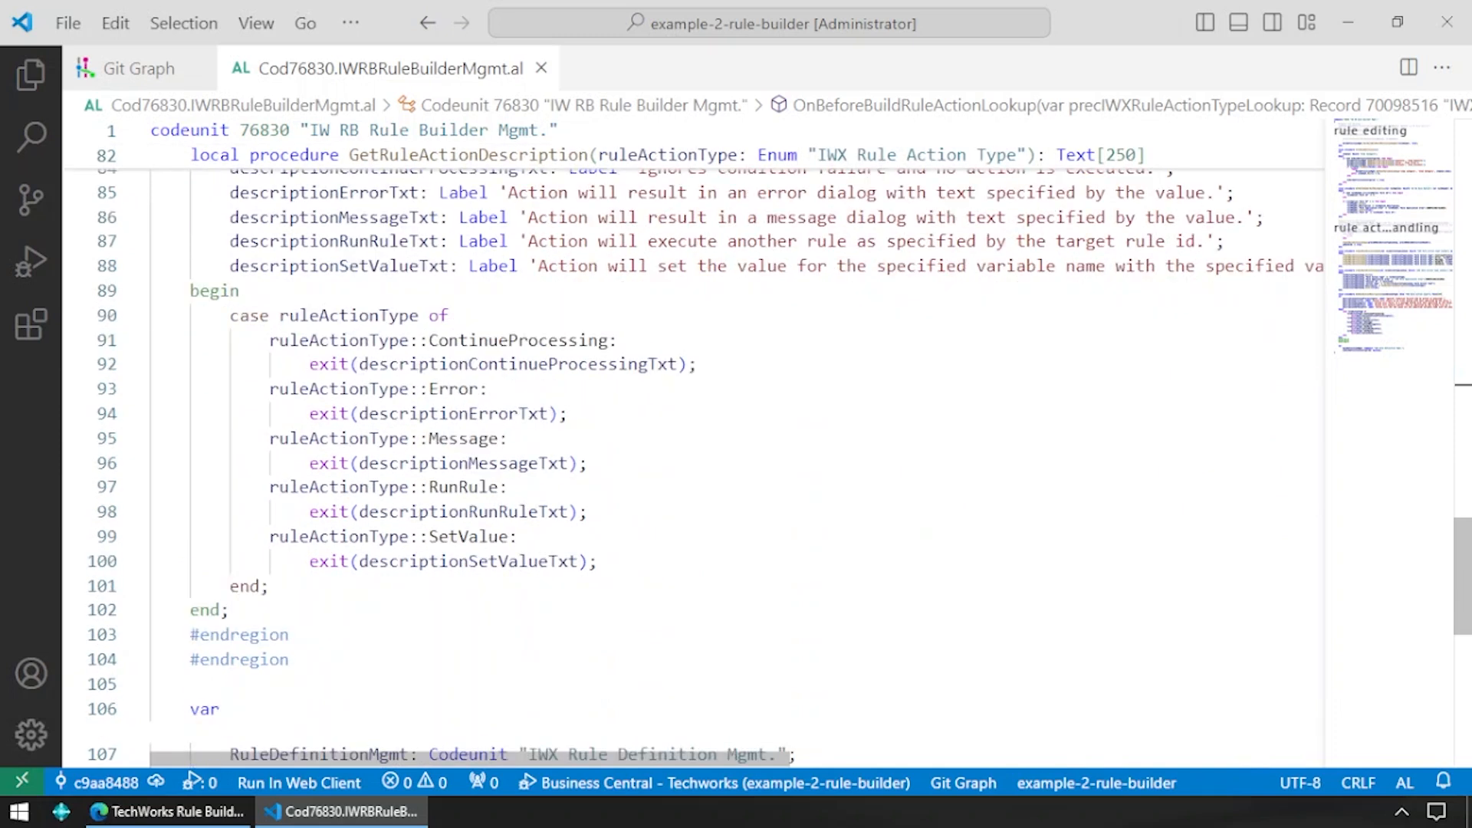
# - Collapse the rule editing region at the start of the Rule Builder Mgmt. codeunit
pyautogui.scroll(20, 737, 445)
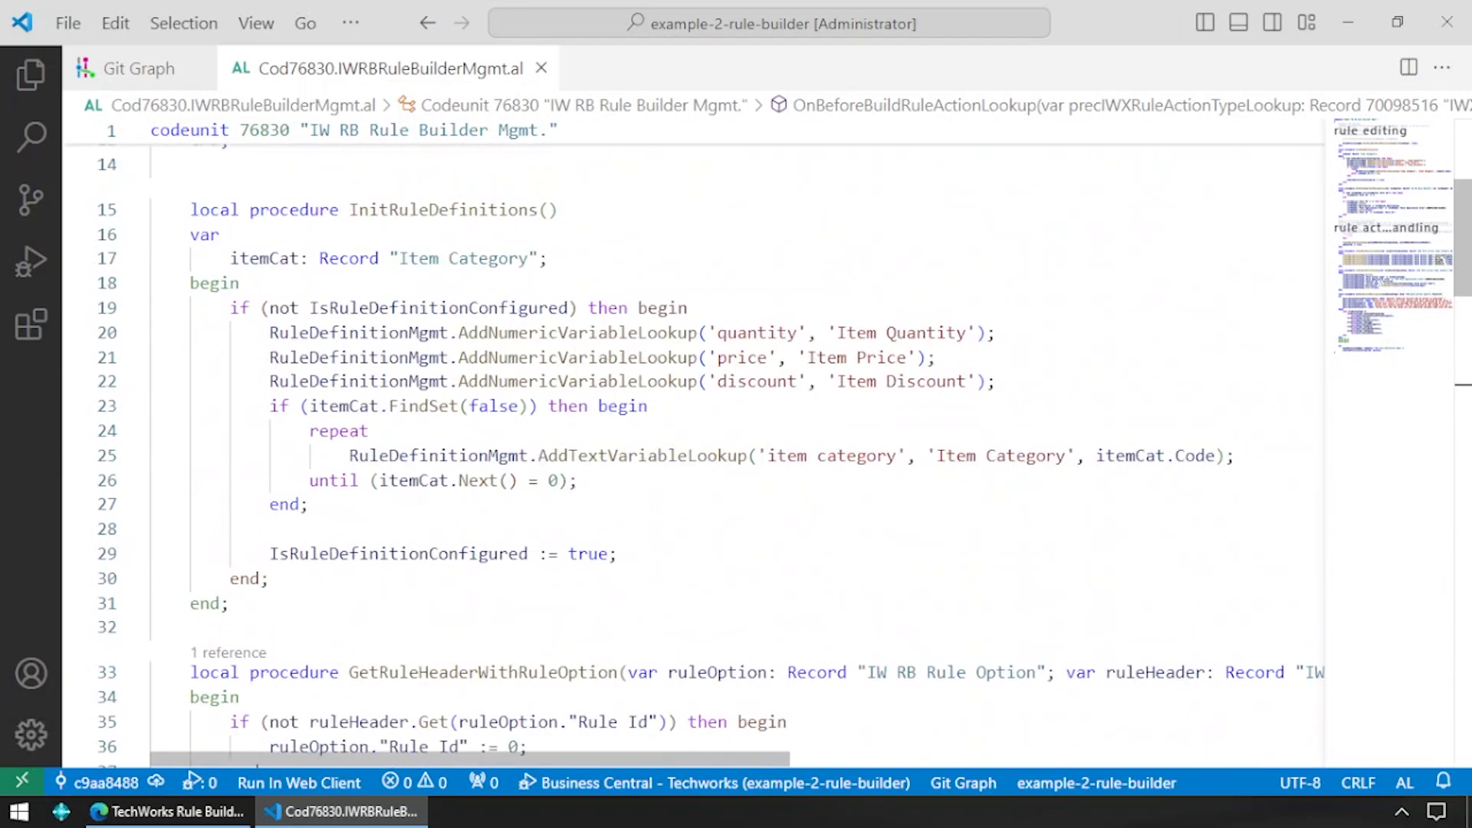
pyautogui.scroll(5, 736, 444)
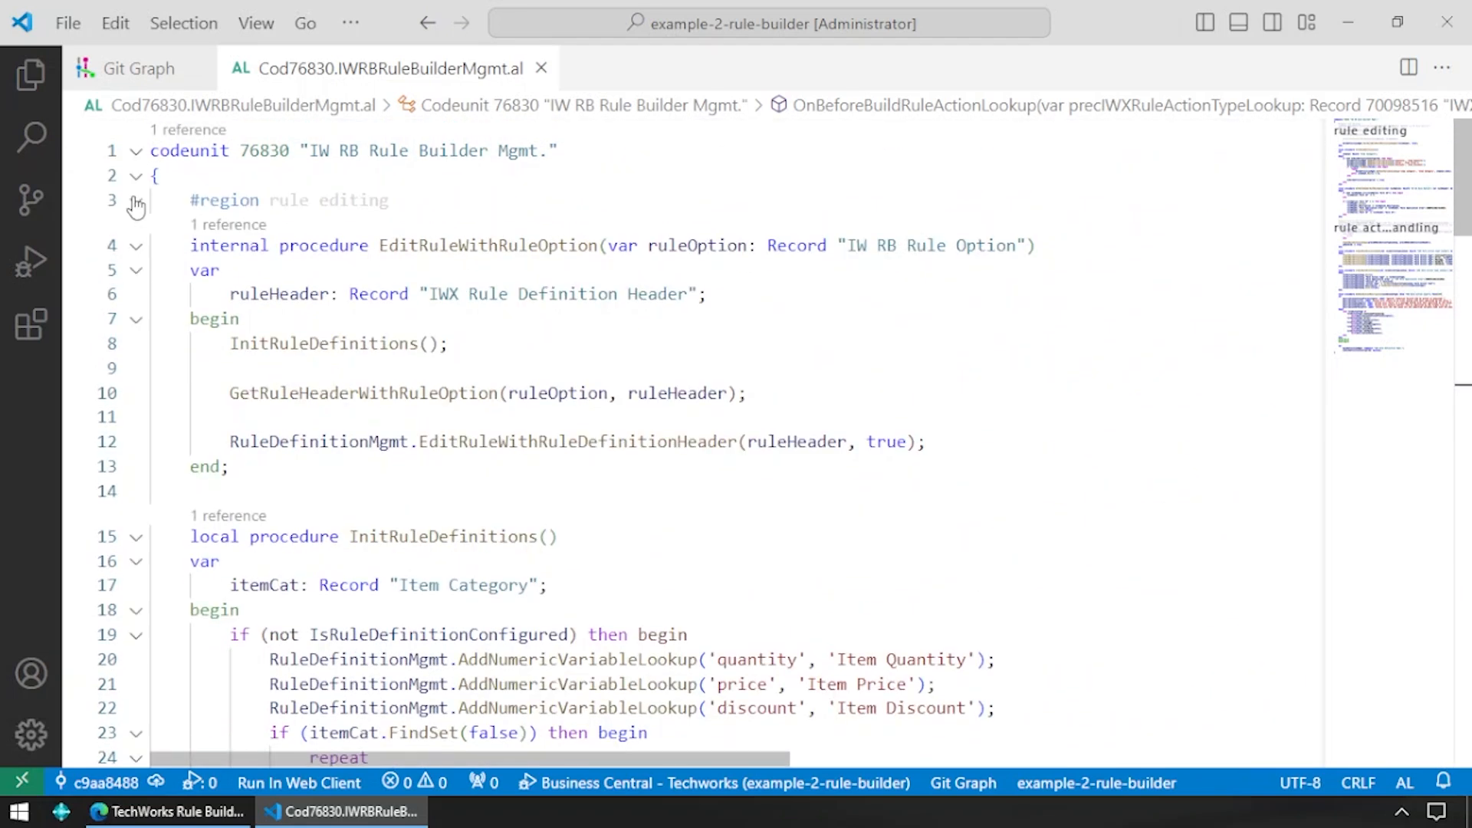
pyautogui.click(137, 201)
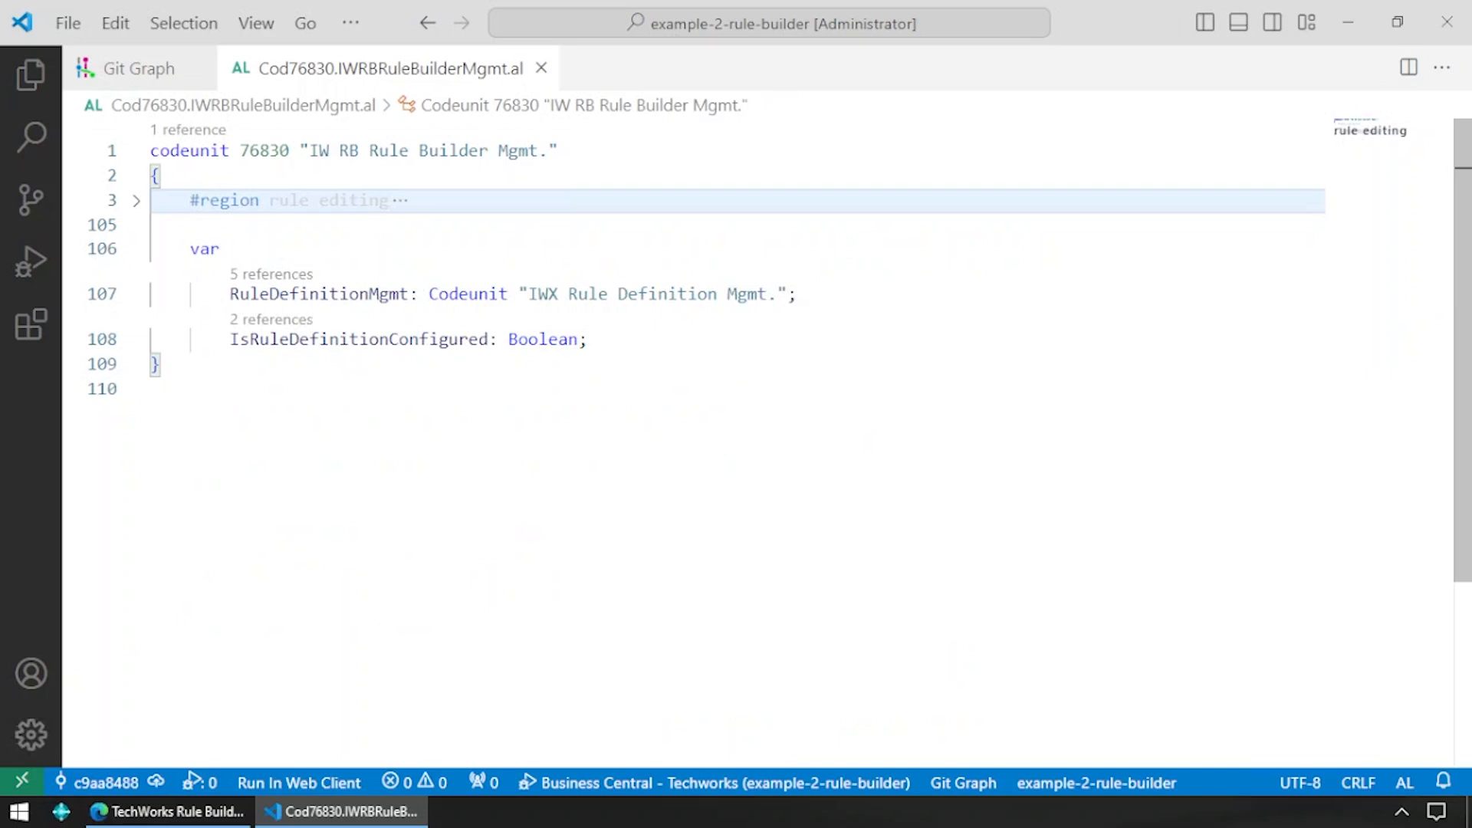
pyautogui.click(152, 225)
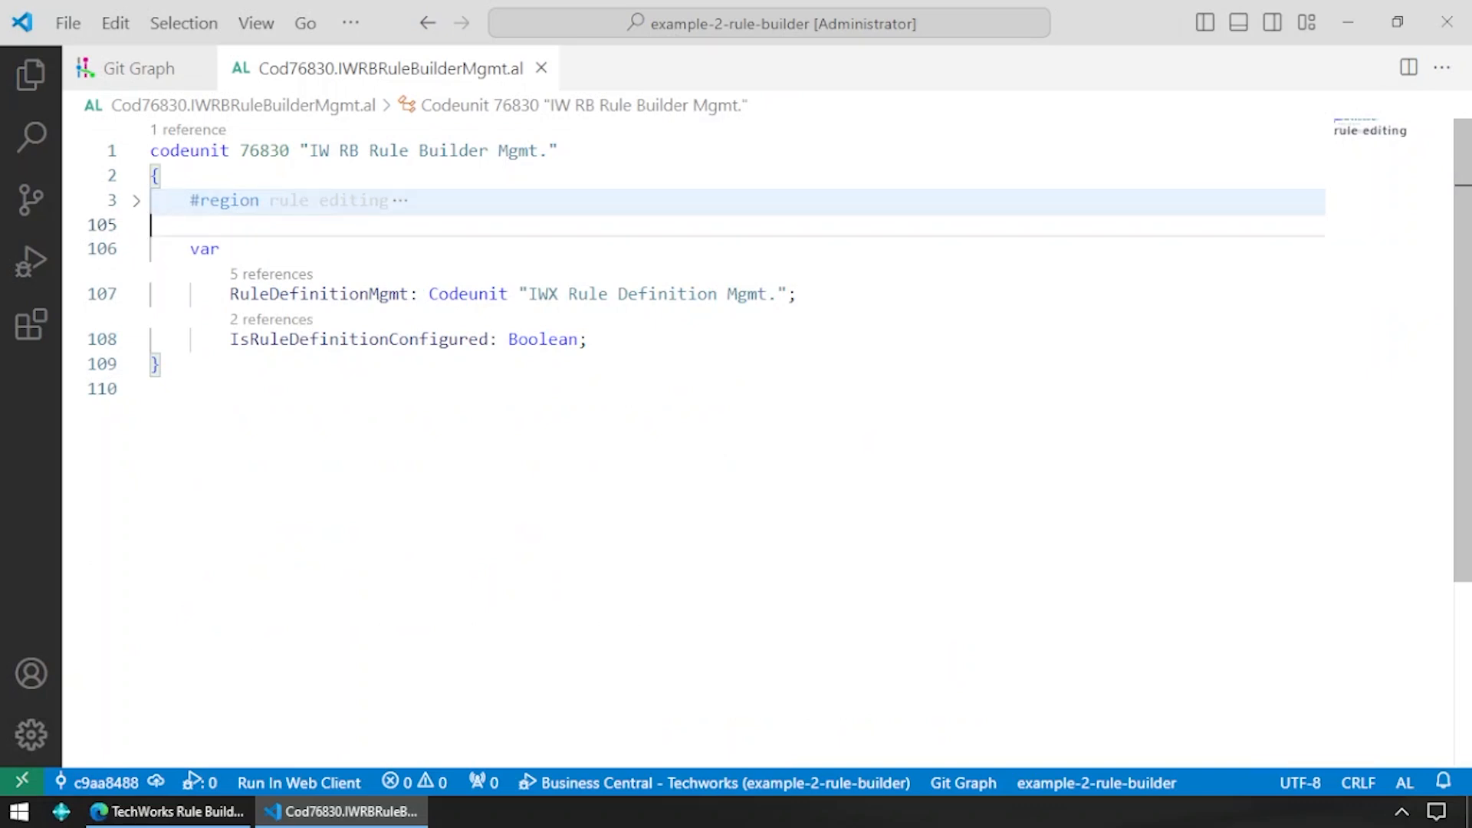
# - Publish the extension to Business Central, closing the leftover home tab, and open the TechWorks Rule Builder Example page
pyautogui.press('F5')
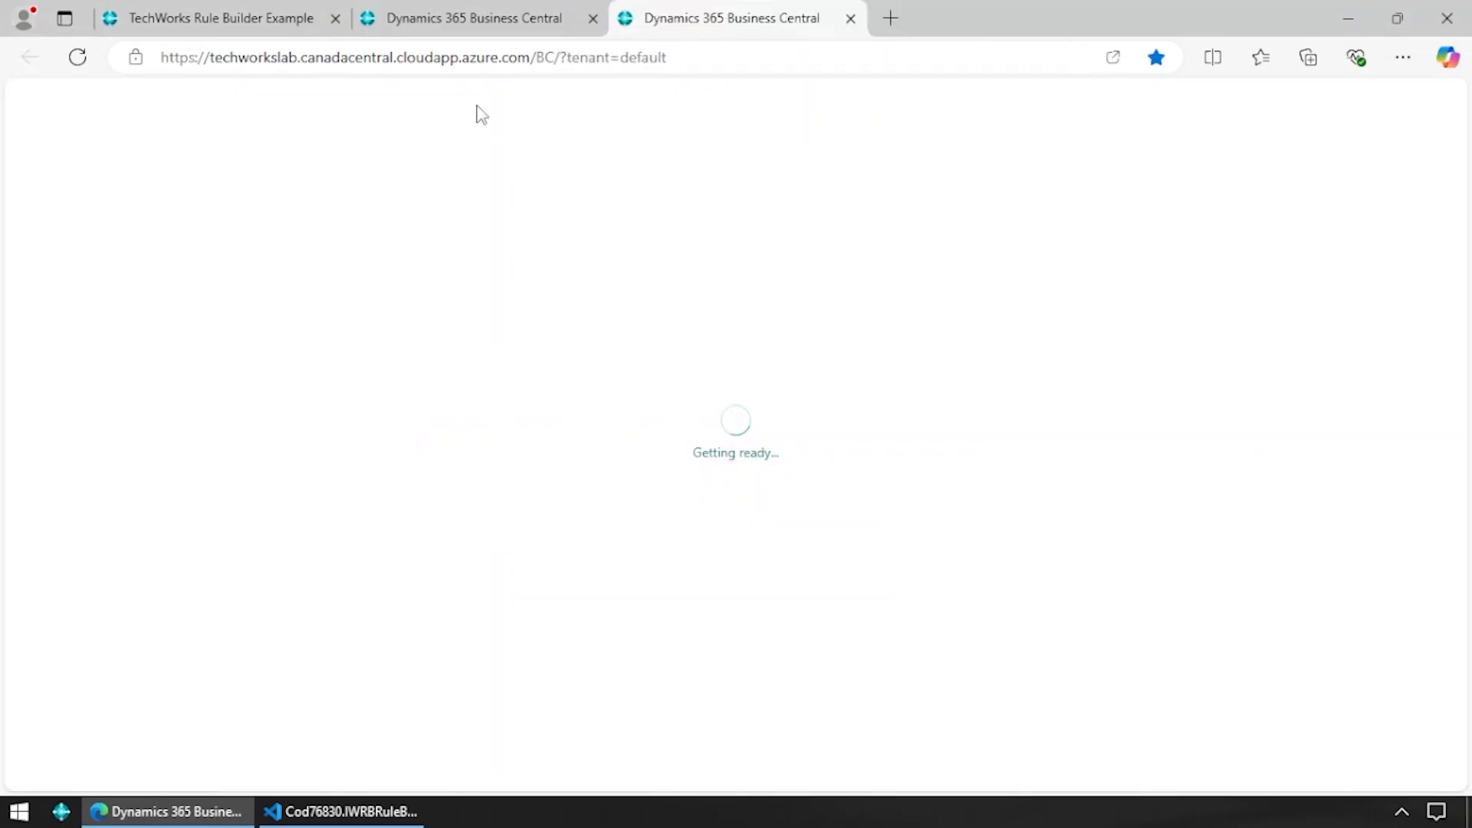
pyautogui.click(593, 18)
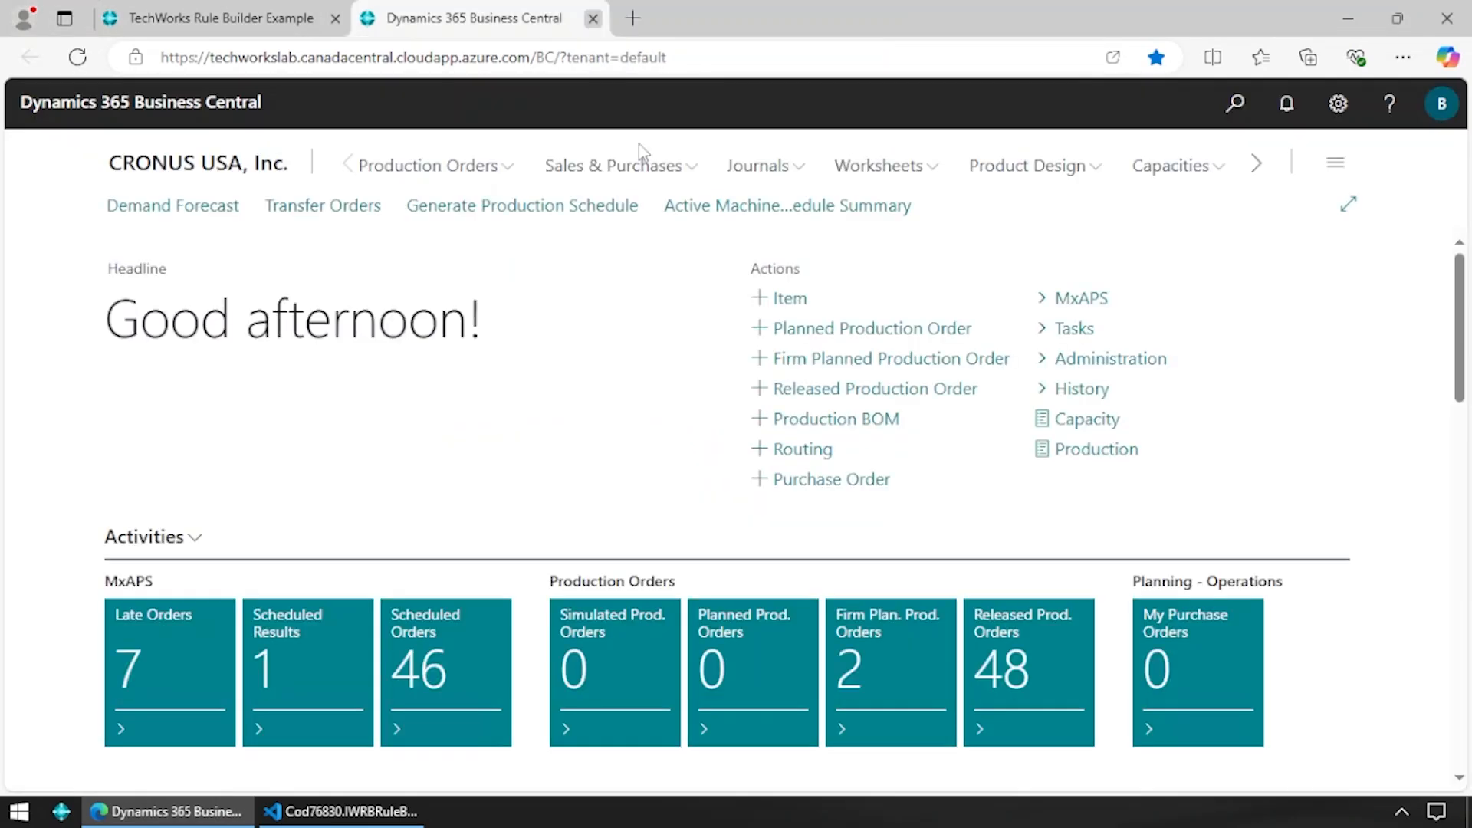
pyautogui.hotkey('alt', 'q')
pyautogui.write('ru')
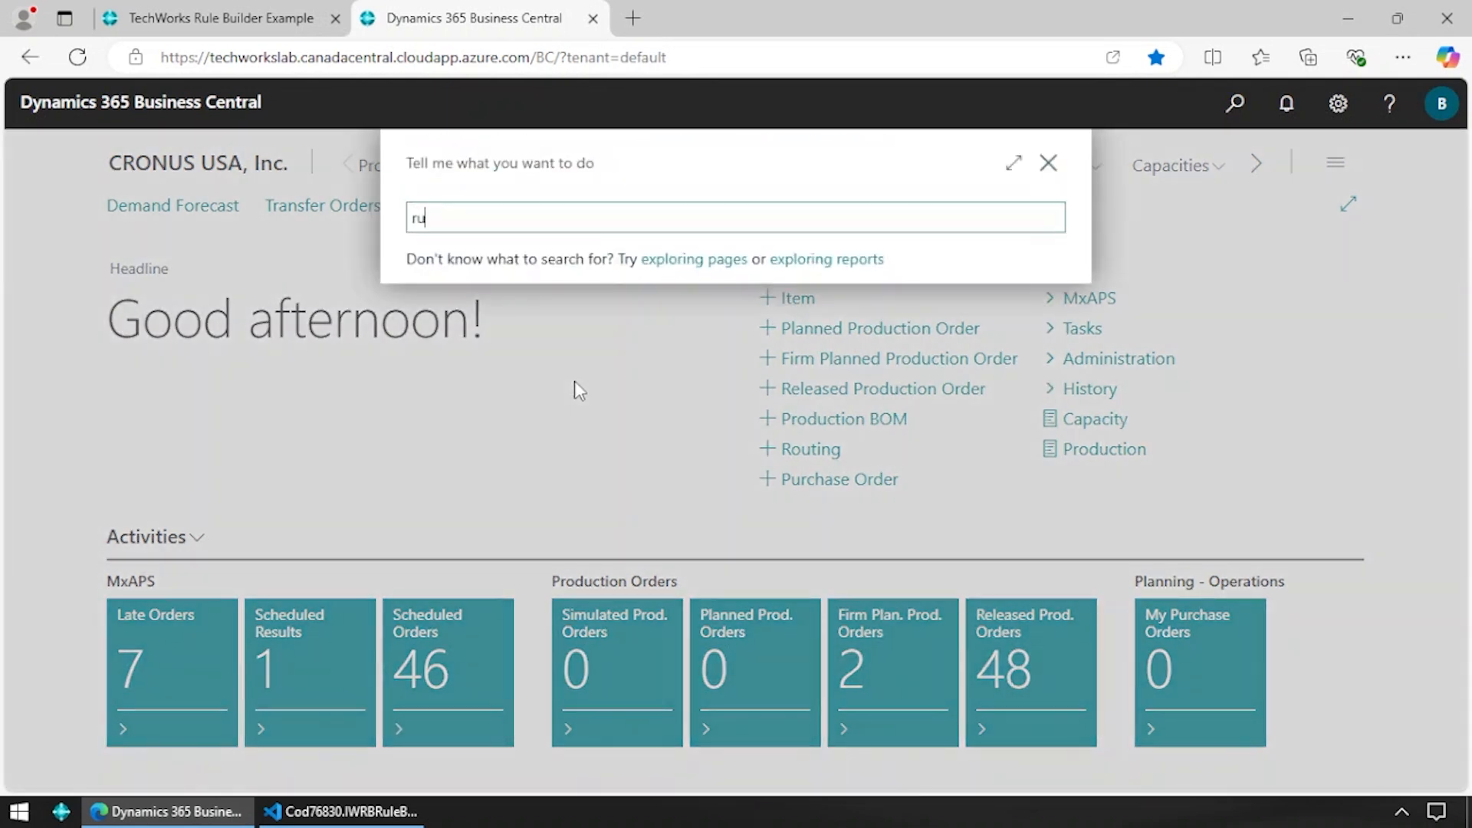
pyautogui.write('le bui')
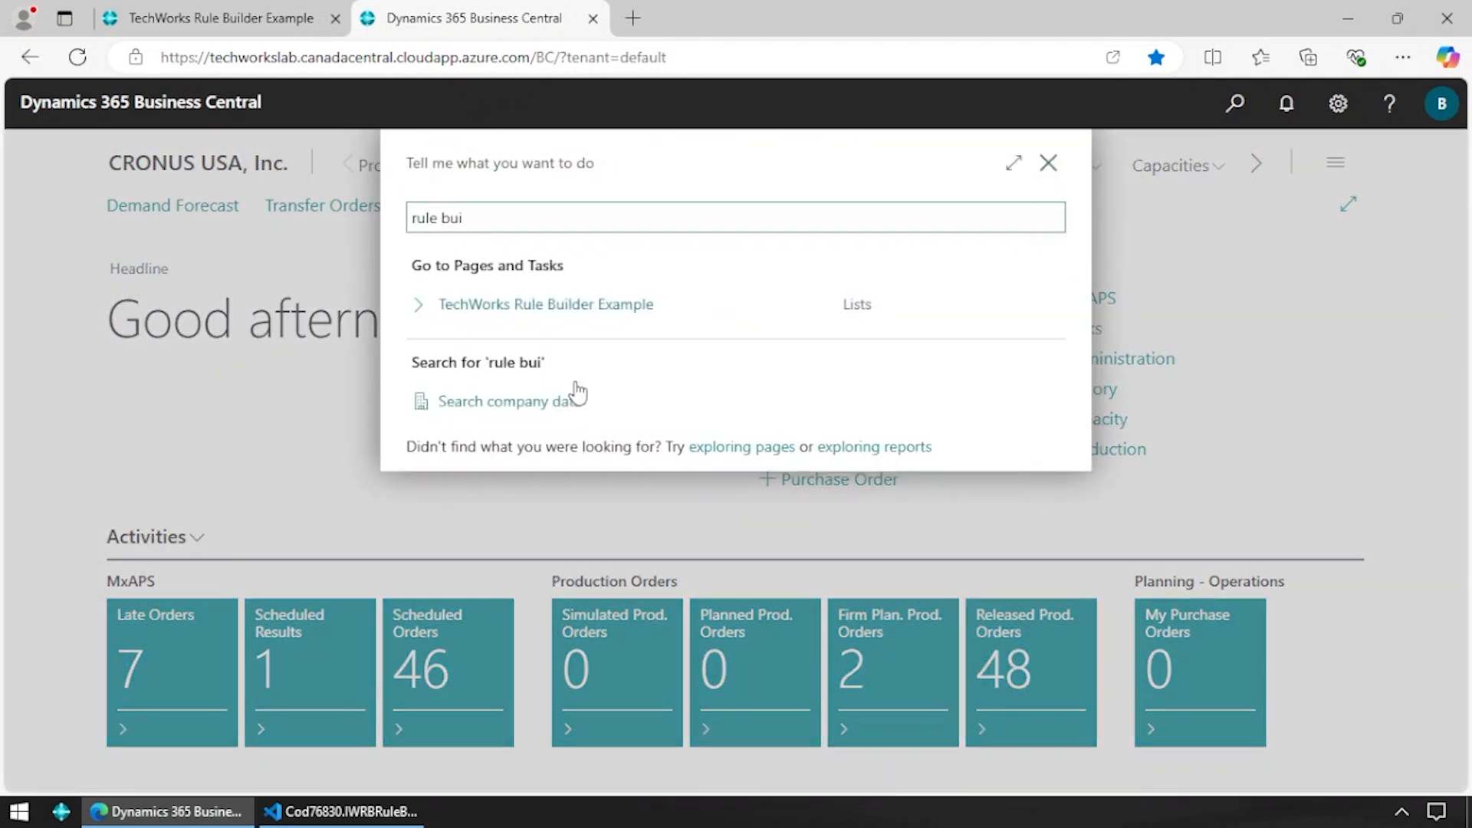
pyautogui.press('Return')
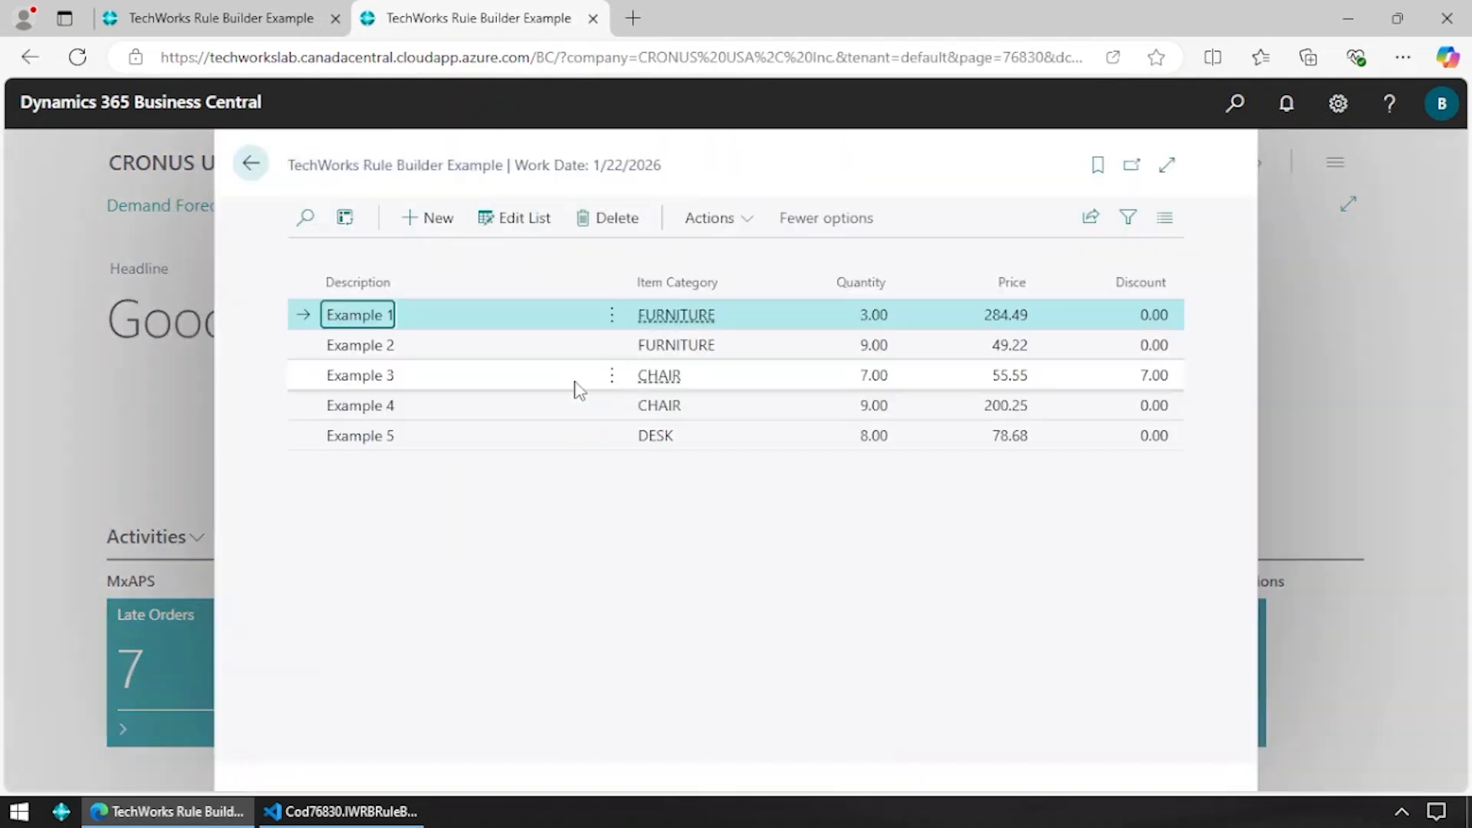
# - Open the rule of Example 5 for editing in the Rule Definition Builder
pyautogui.click(509, 434)
pyautogui.click(734, 223)
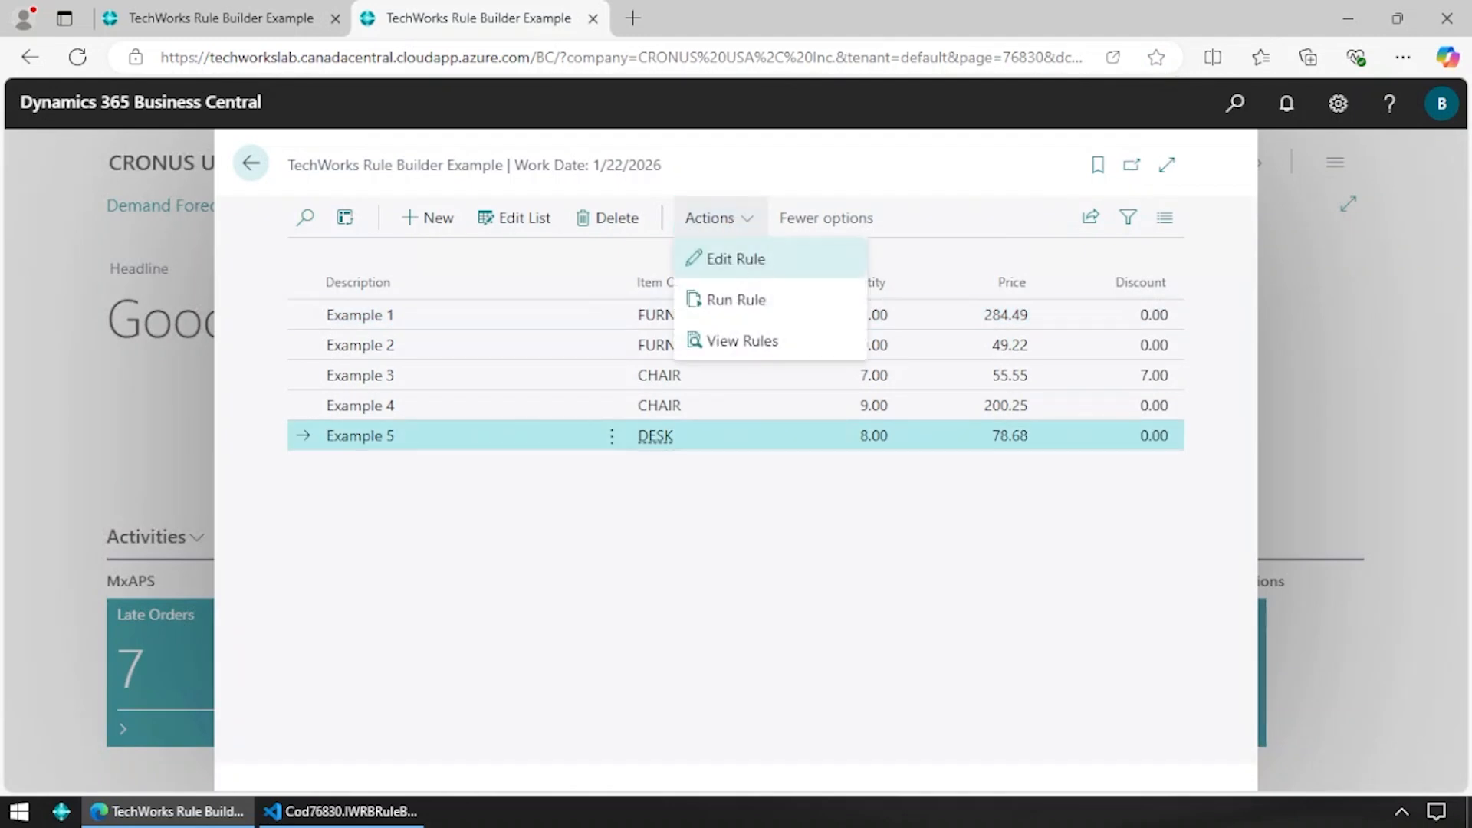
pyautogui.click(759, 264)
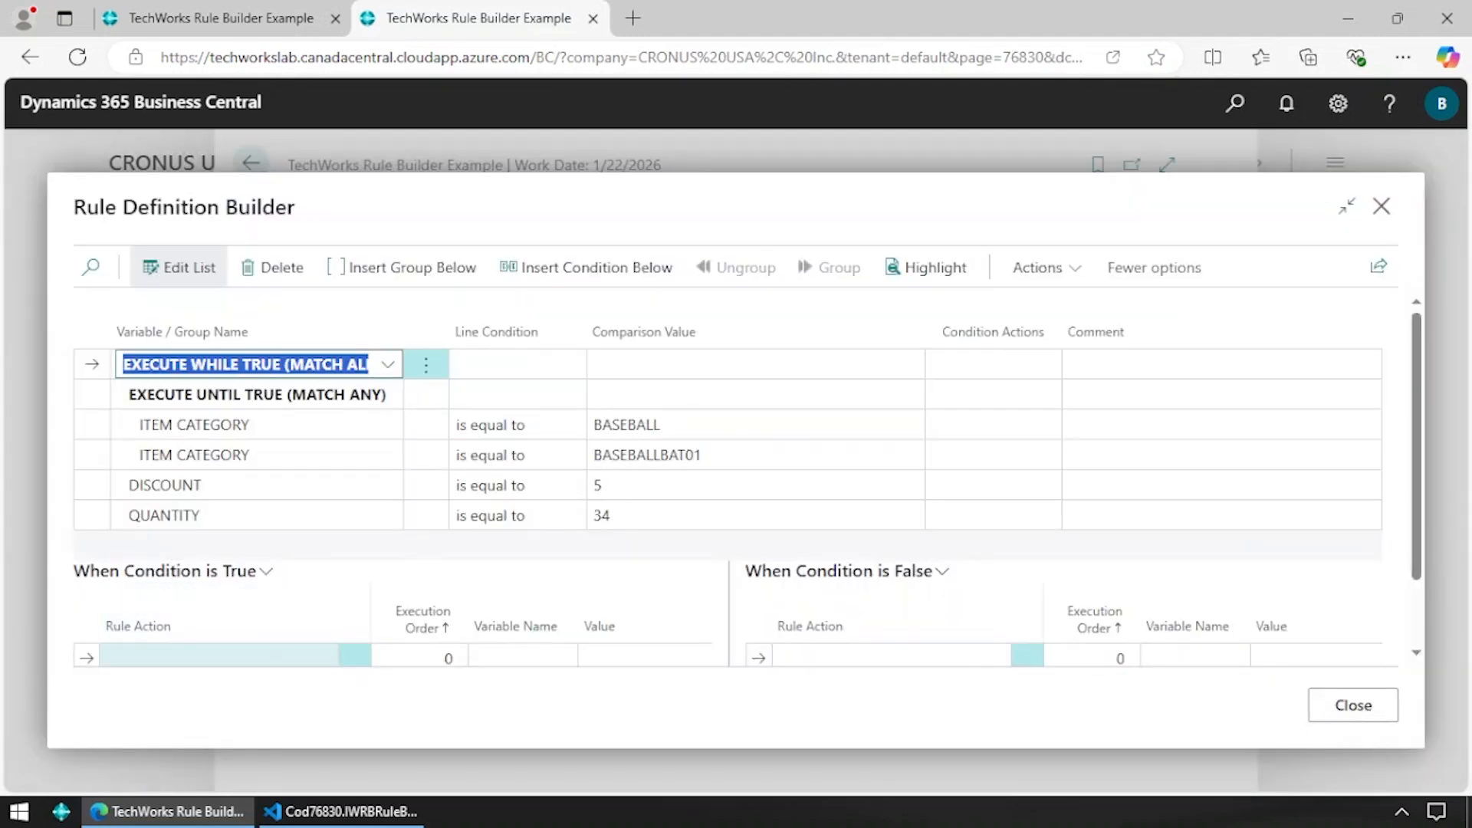
# - Add a Message action with the value "hello world" for when the condition is true
pyautogui.click(326, 659)
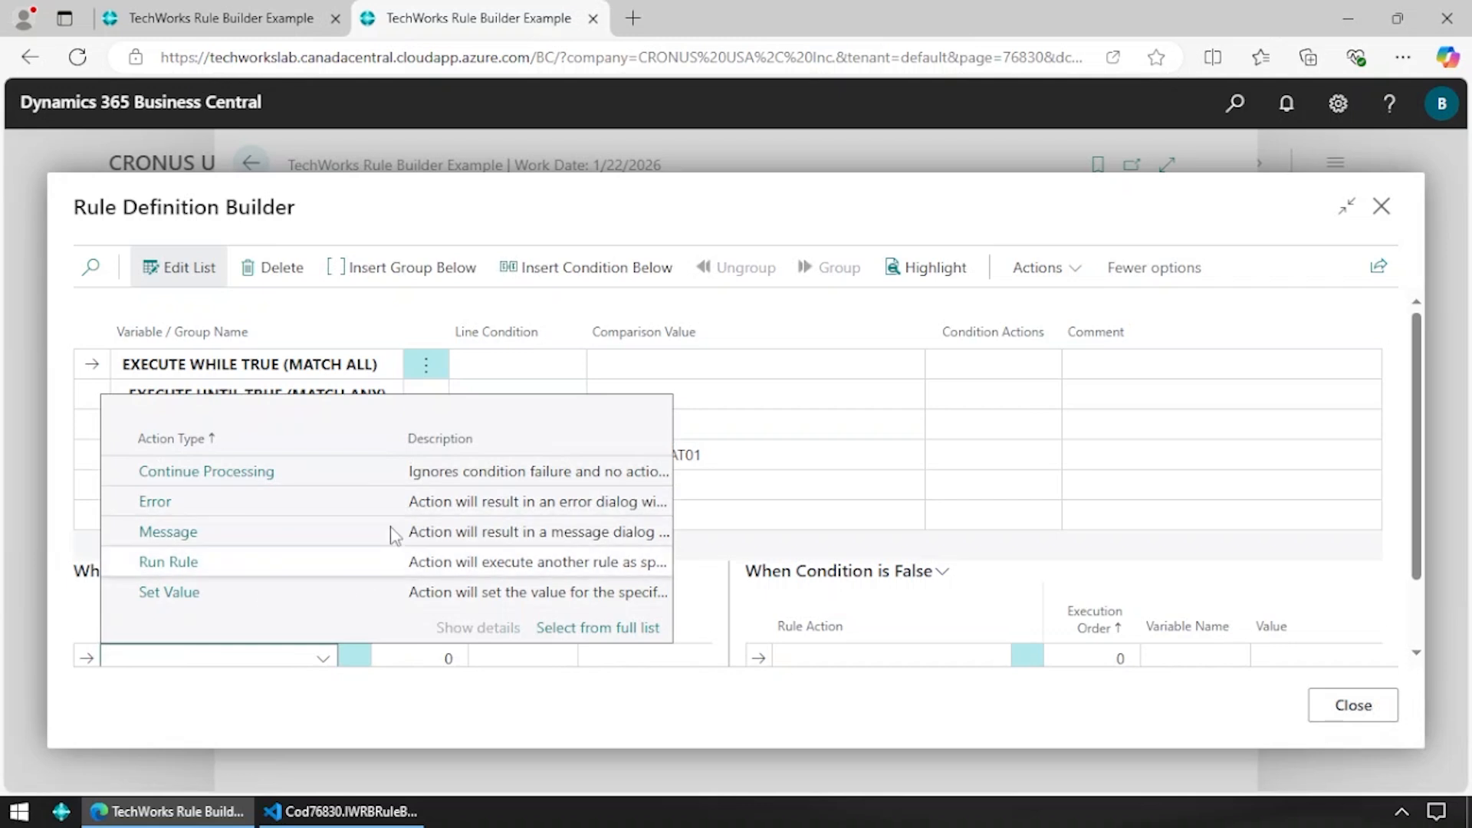
pyautogui.click(351, 529)
pyautogui.press('Tab')
pyautogui.press('Tab')
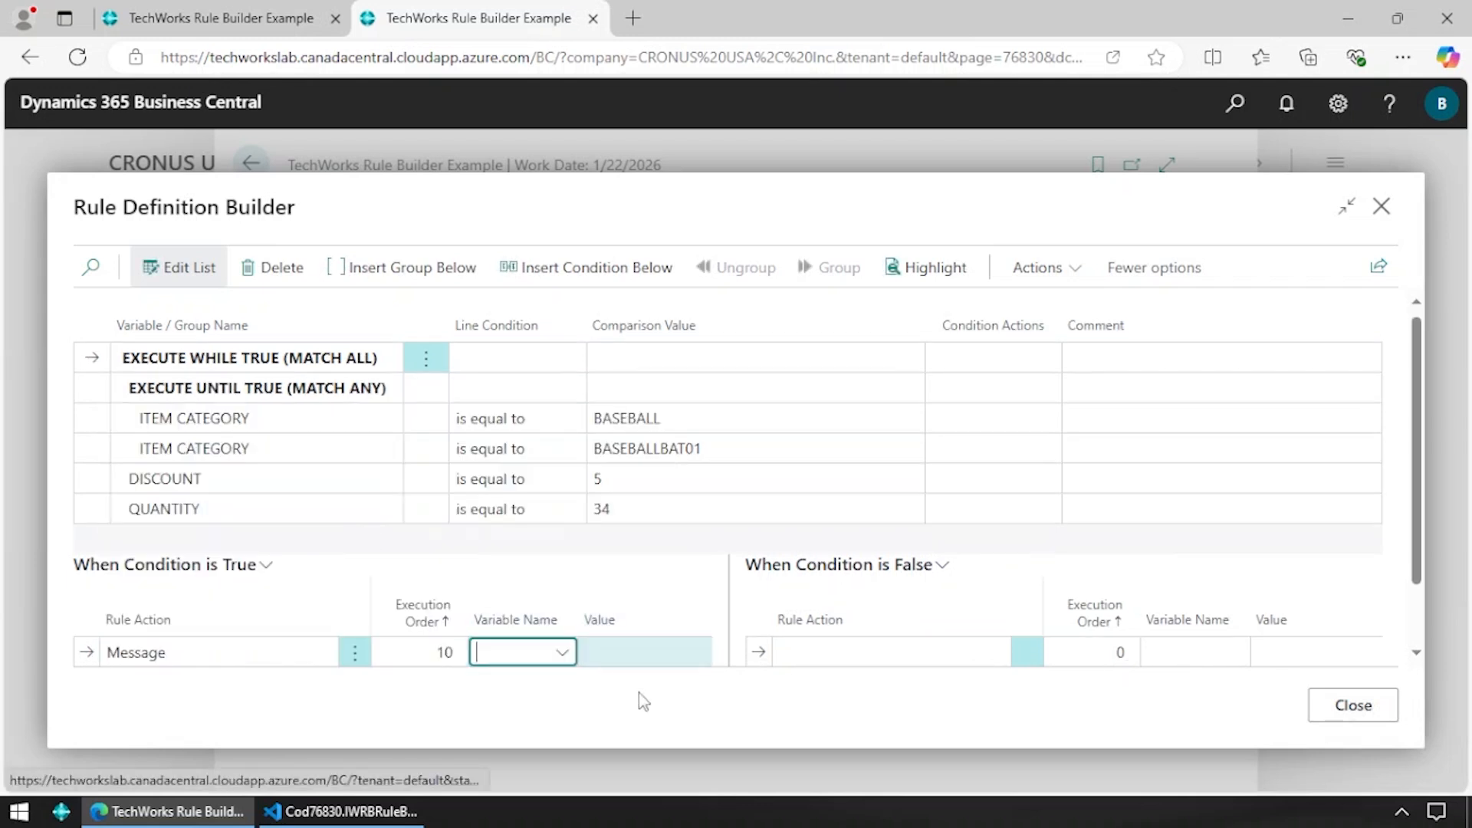
pyautogui.press('Tab')
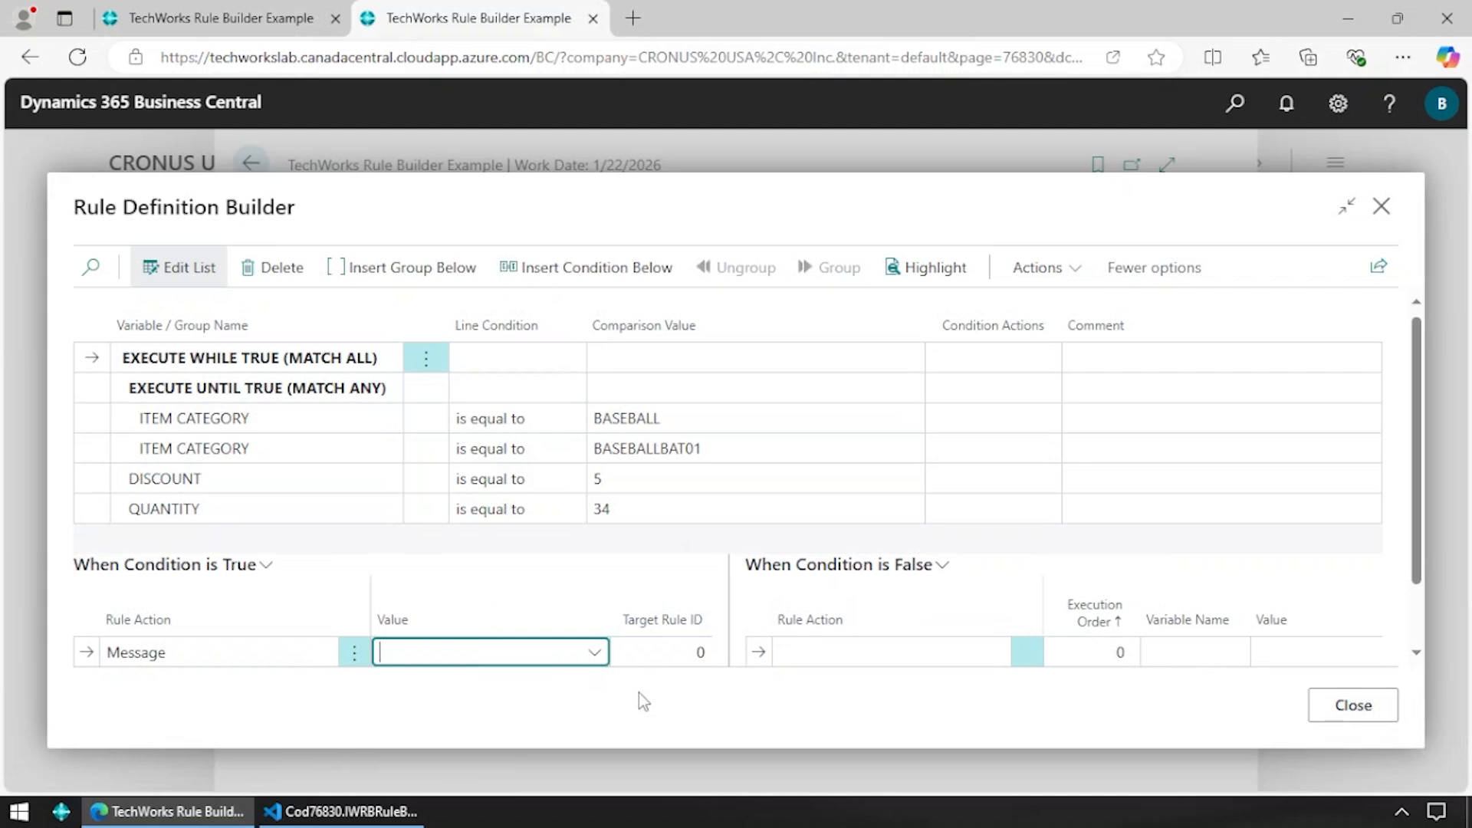
pyautogui.write('hello world')
# - Copy the hello world Message action to the false condition, once directly and once as its inverse
pyautogui.click(351, 658)
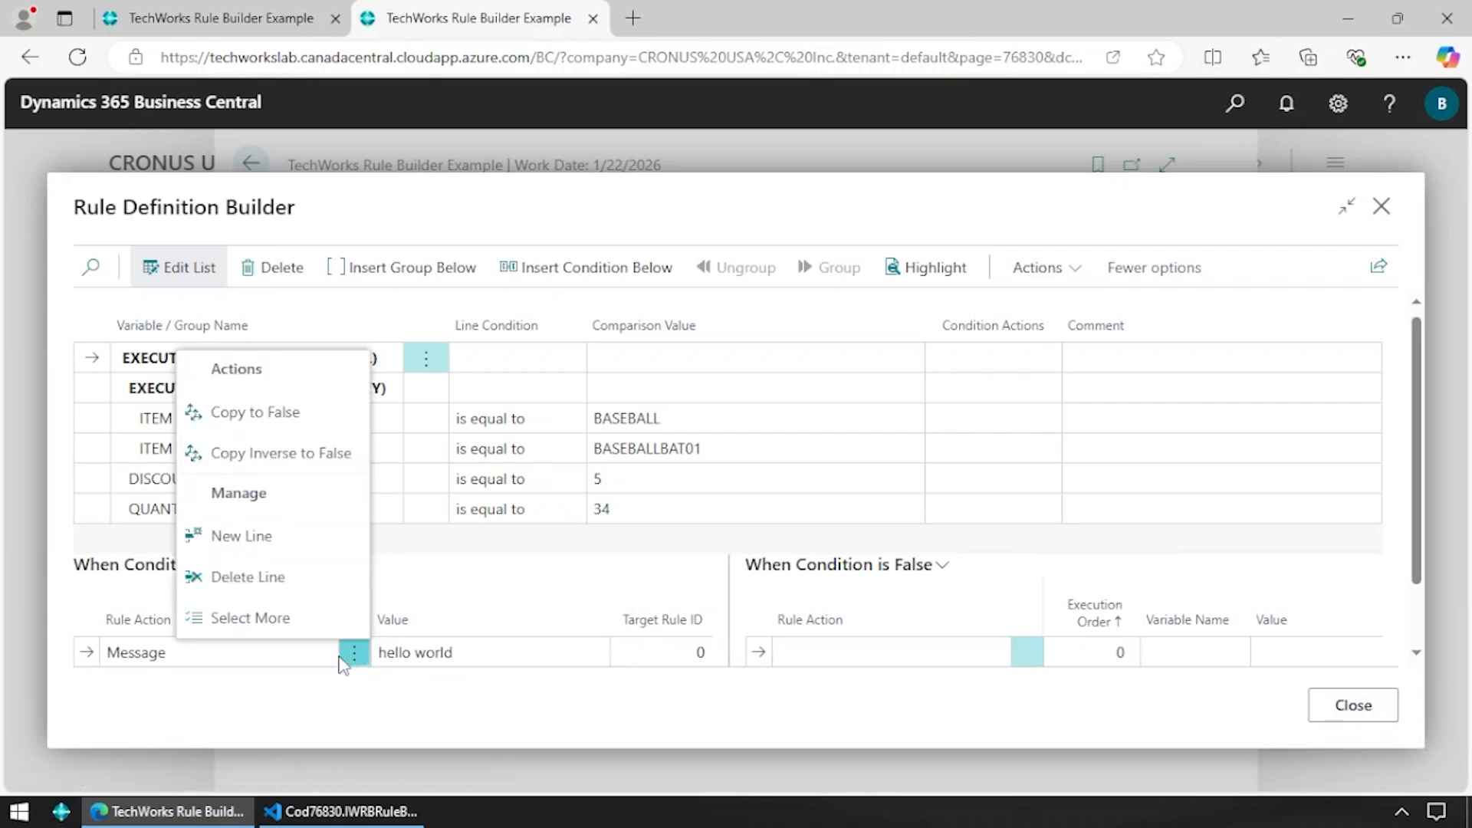
pyautogui.click(295, 414)
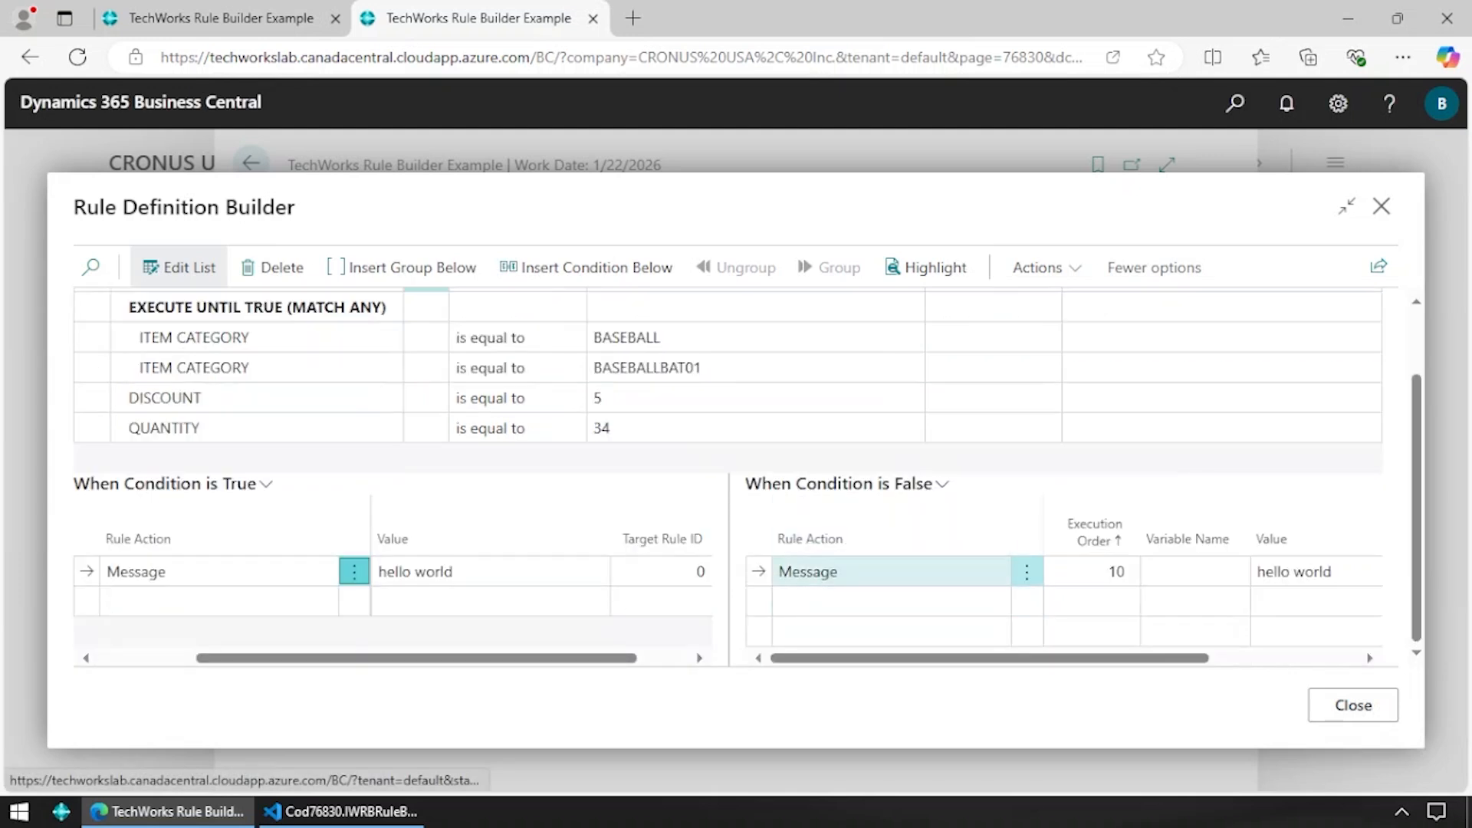
pyautogui.click(354, 571)
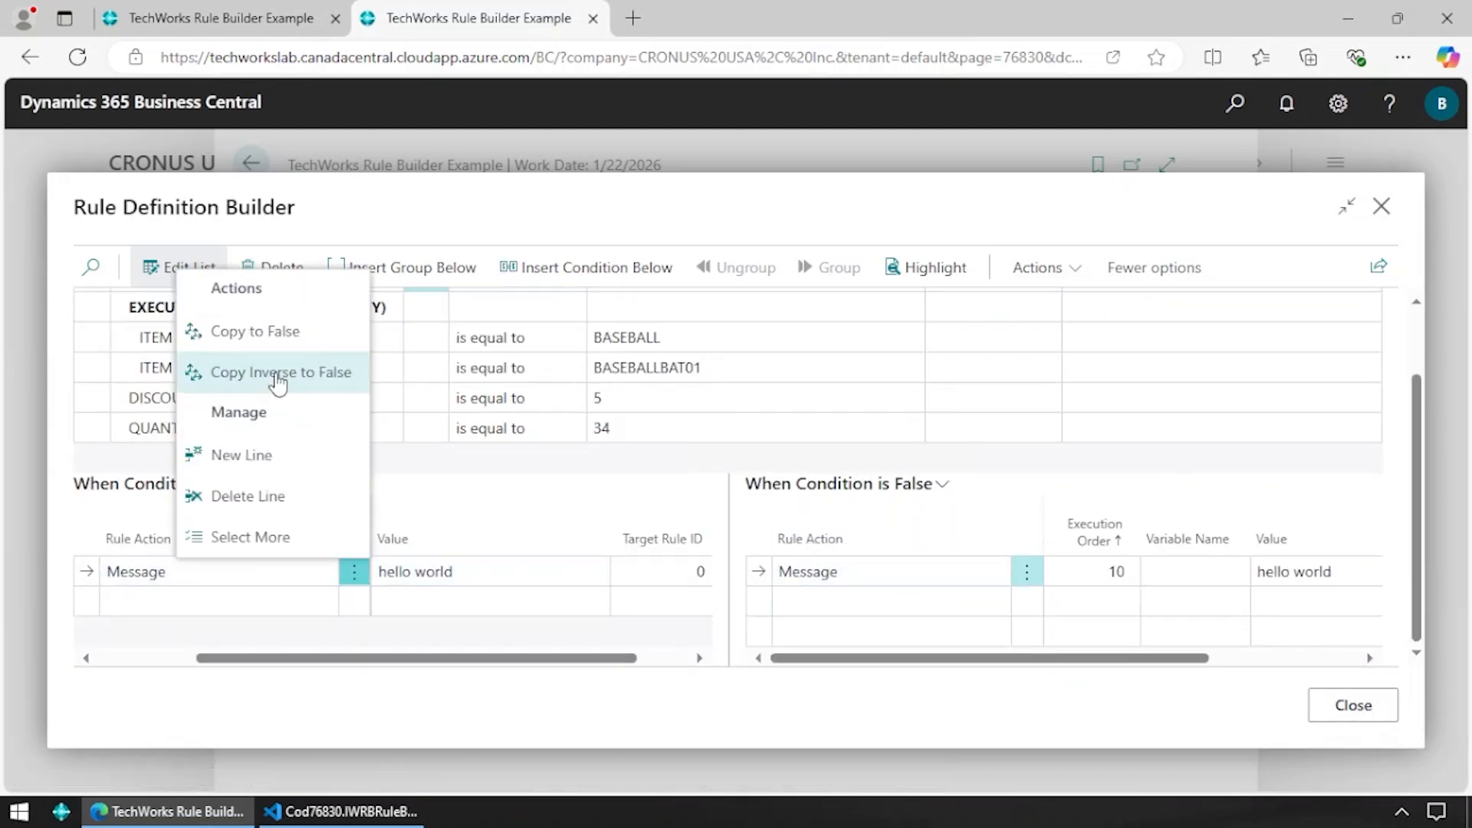
pyautogui.click(277, 376)
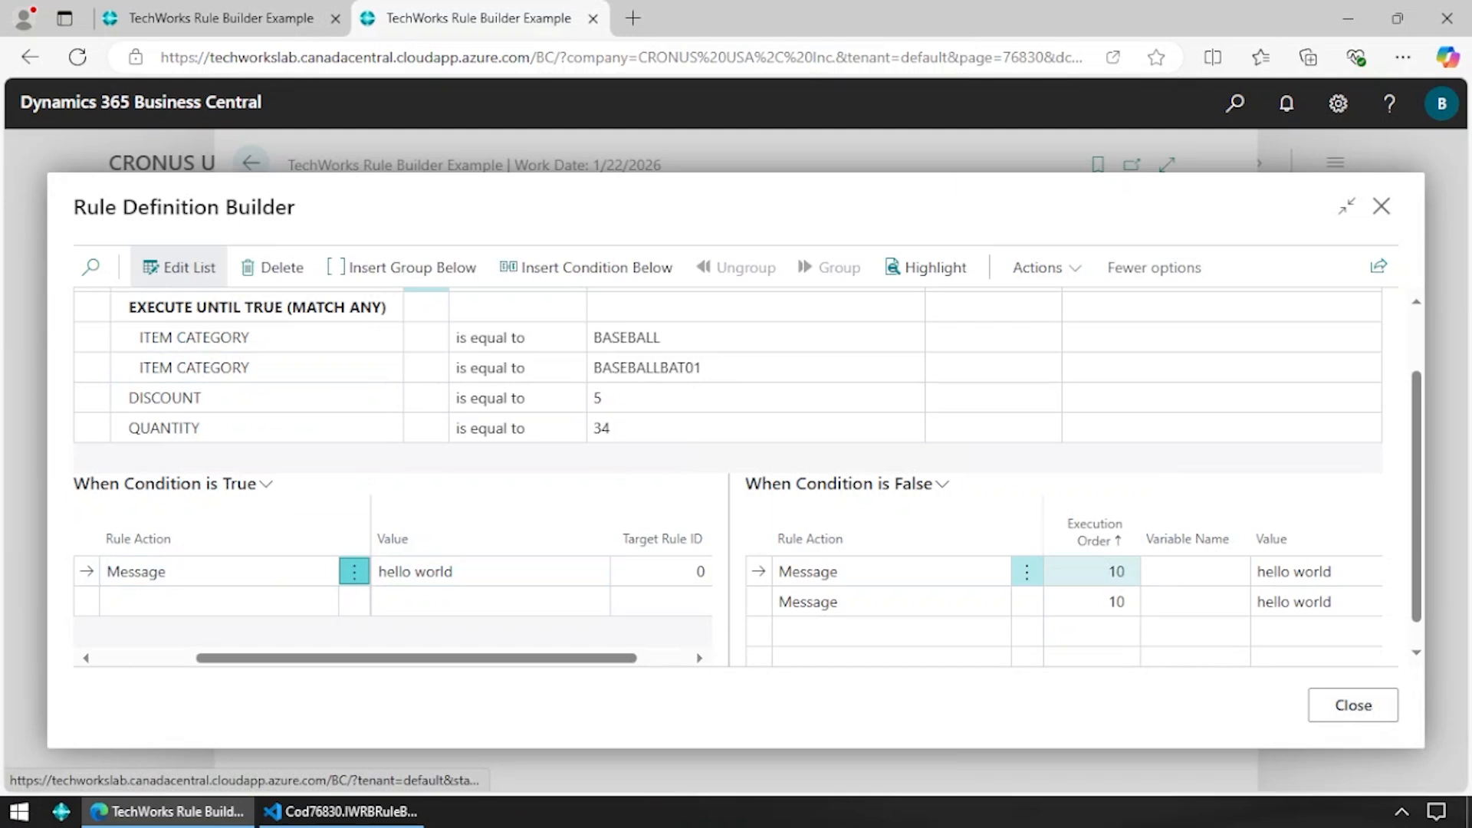
# - Delete the second Message action from the When Condition is False list and confirm the deletion
pyautogui.click(1025, 605)
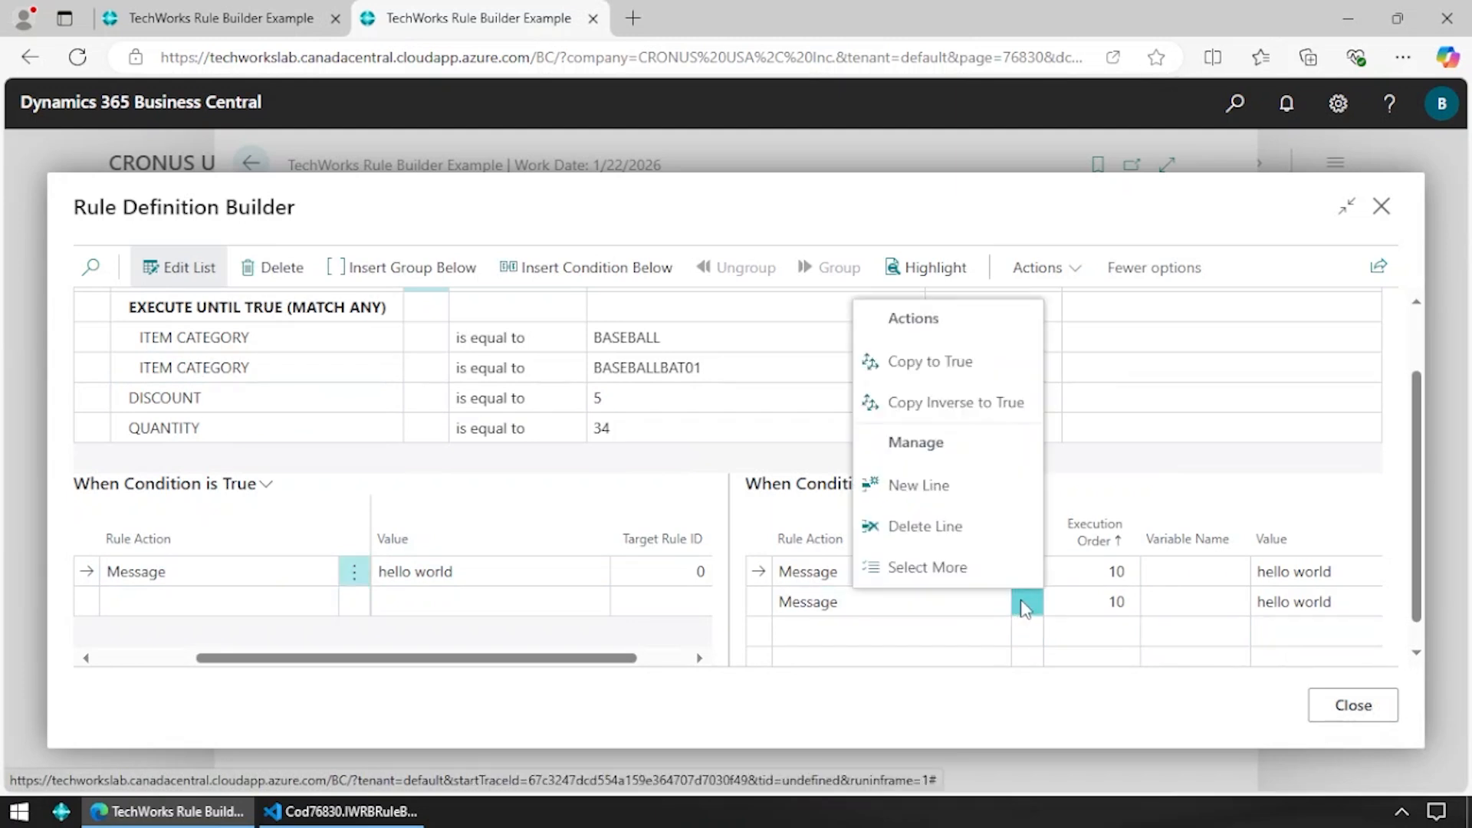
pyautogui.click(942, 524)
pyautogui.click(836, 510)
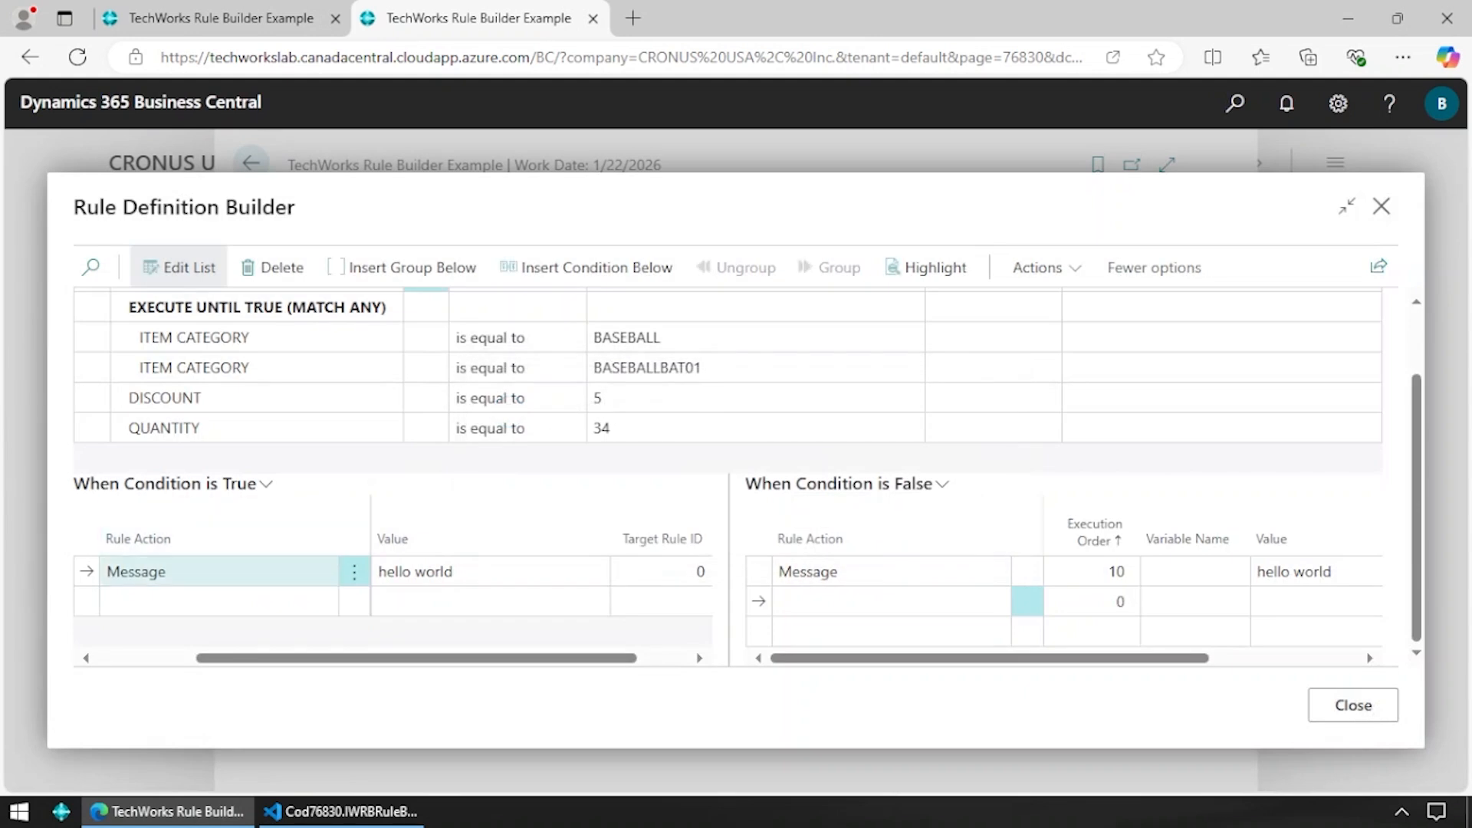
pyautogui.click(857, 584)
# - Start a second action line under When Condition is True, check the available action types, and dismiss the list
pyautogui.click(354, 573)
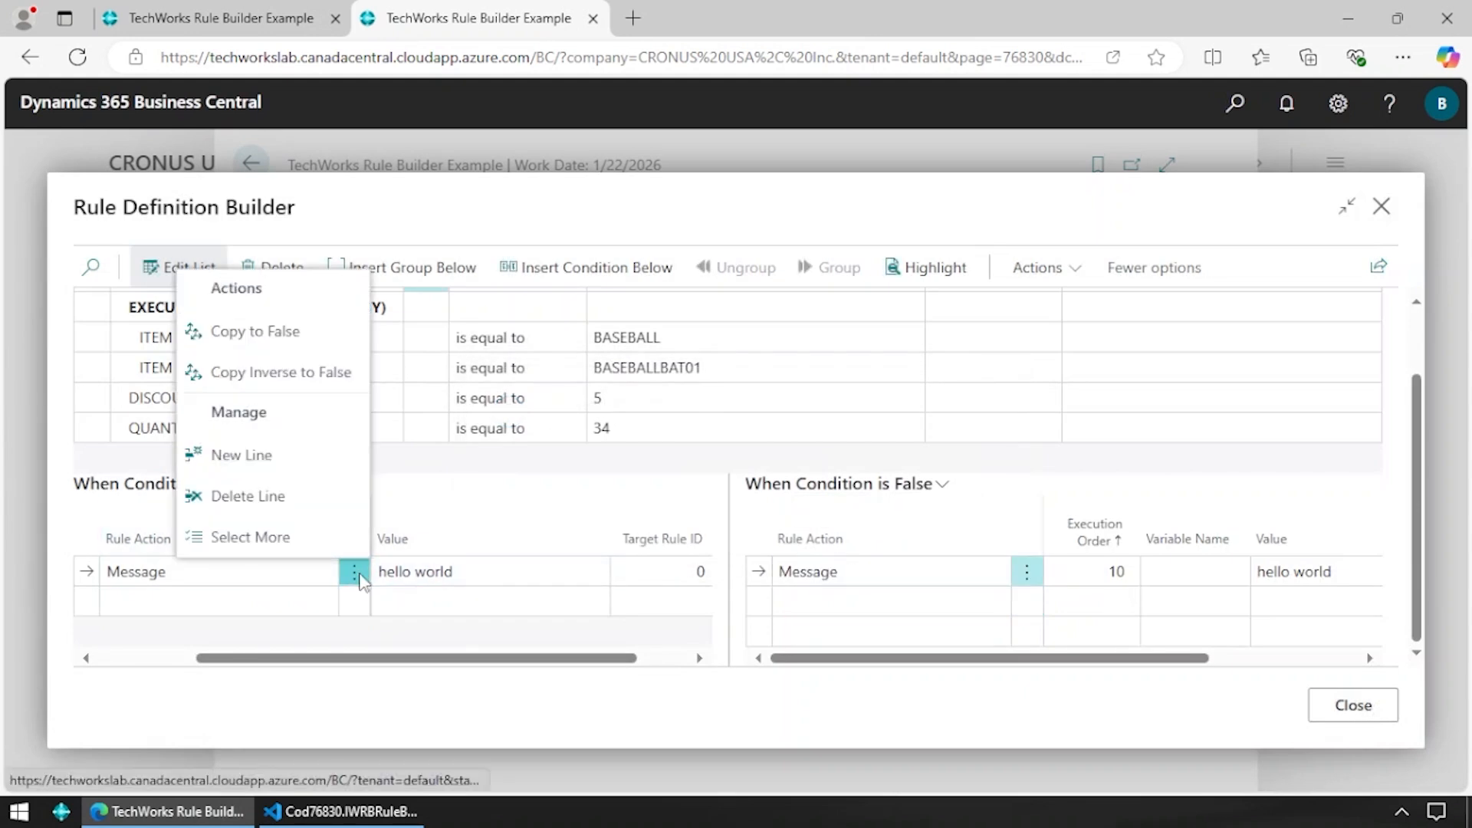
pyautogui.click(242, 455)
pyautogui.click(323, 602)
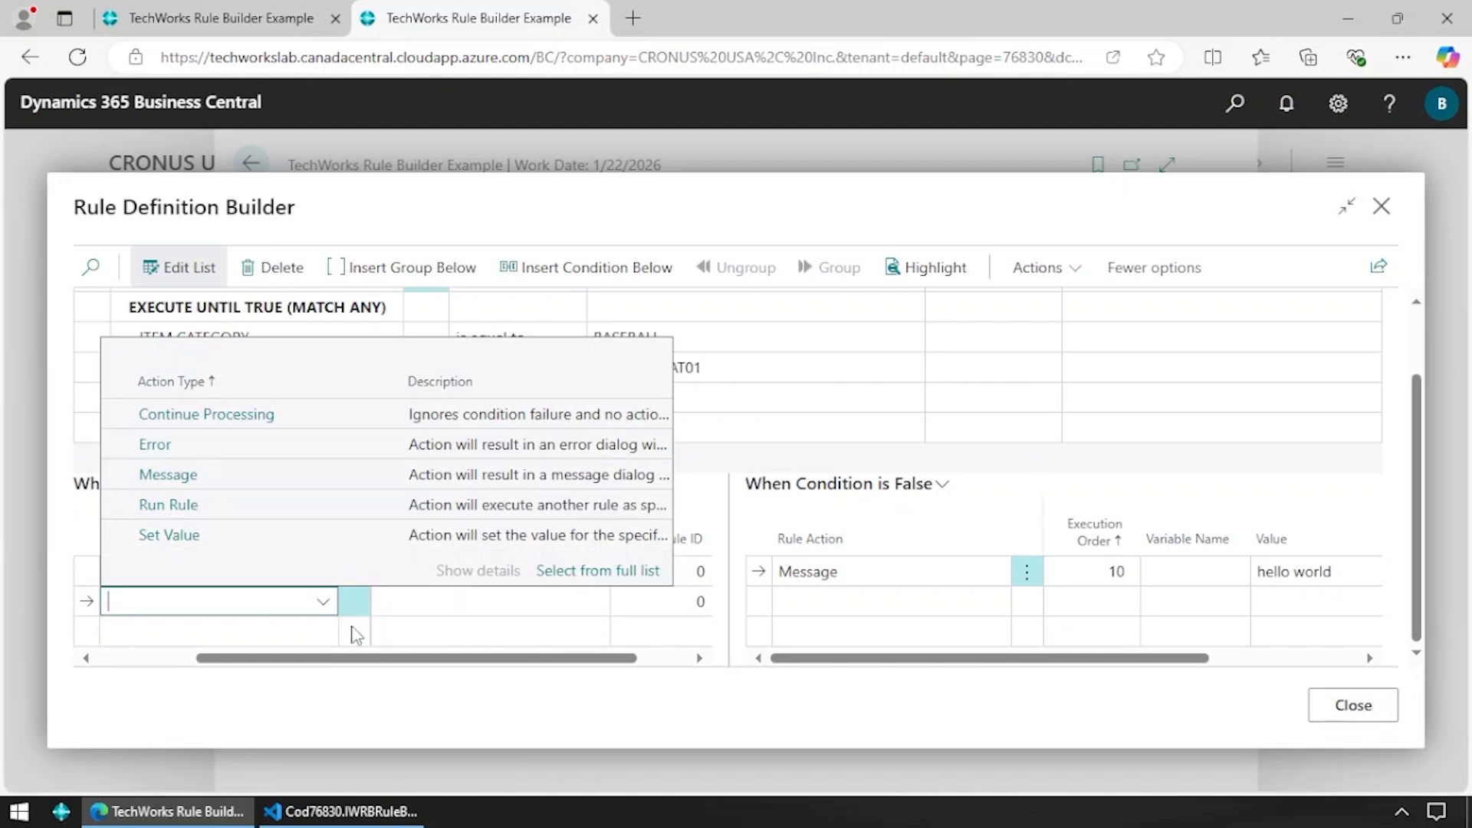
pyautogui.press('Escape')
# - Delete the remaining hello world Message action from the When Condition is False list and confirm
pyautogui.click(353, 571)
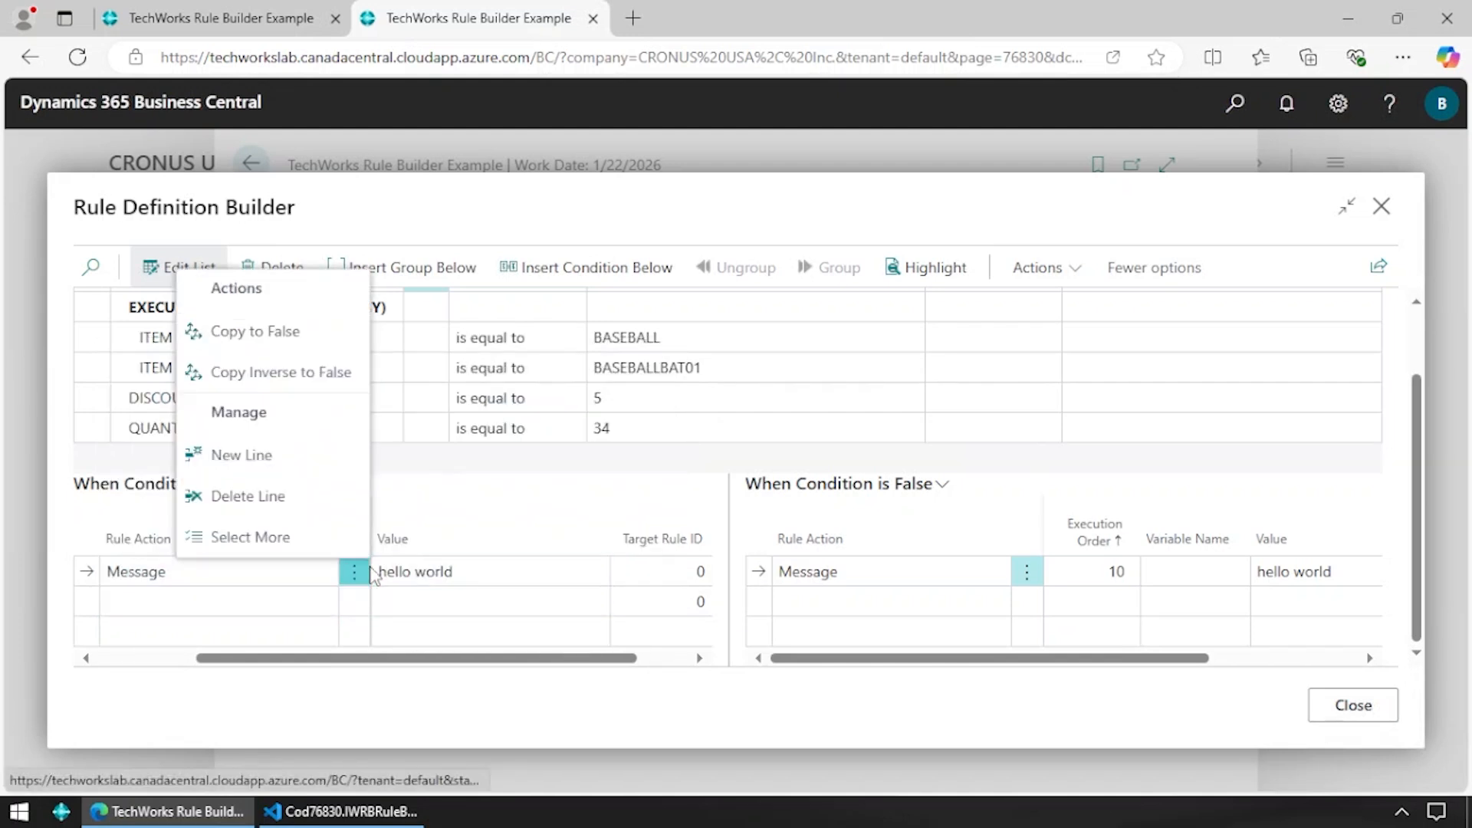
pyautogui.click(1027, 574)
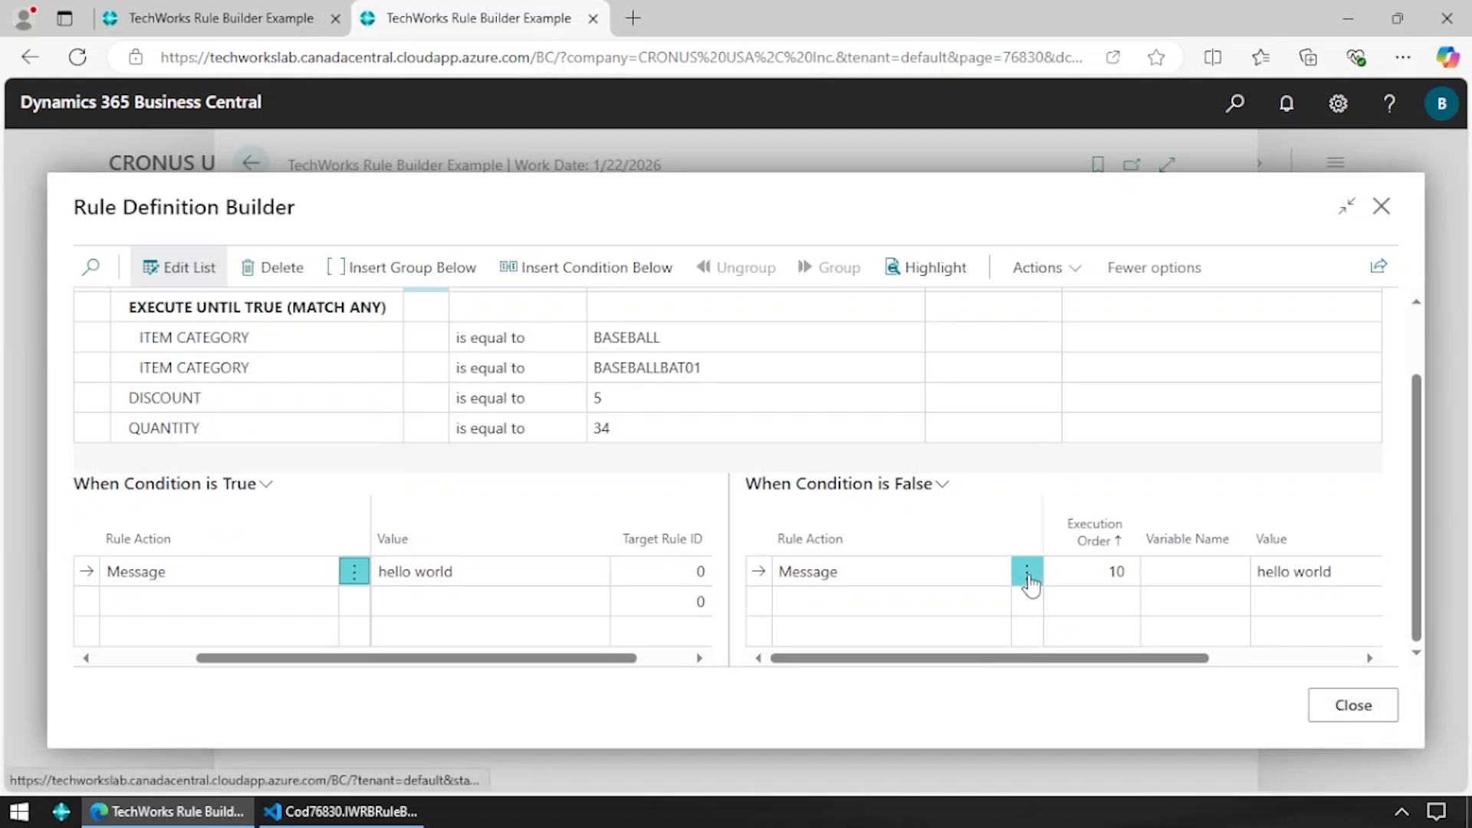
pyautogui.click(1026, 576)
pyautogui.click(932, 498)
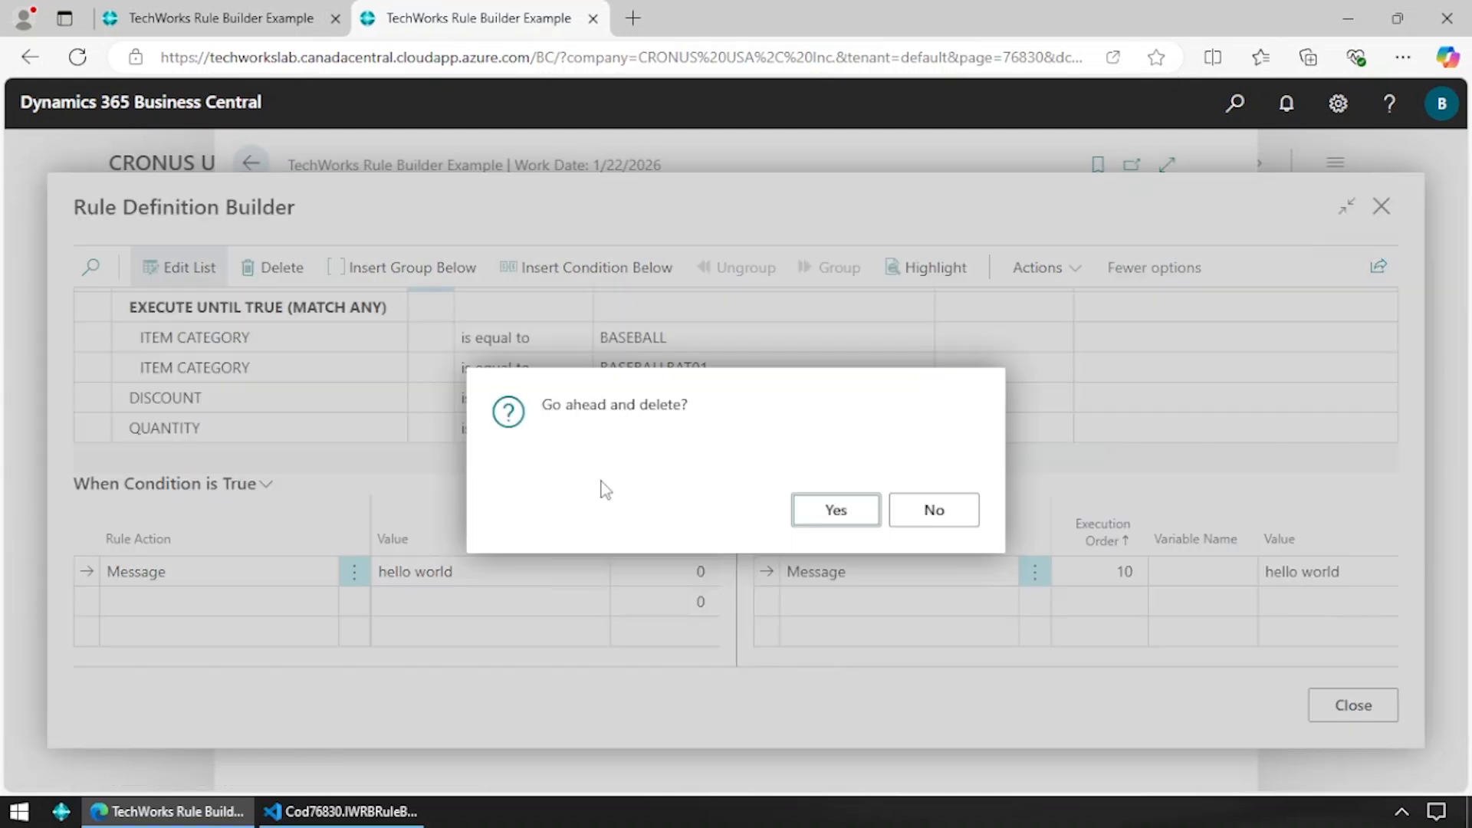
pyautogui.click(812, 512)
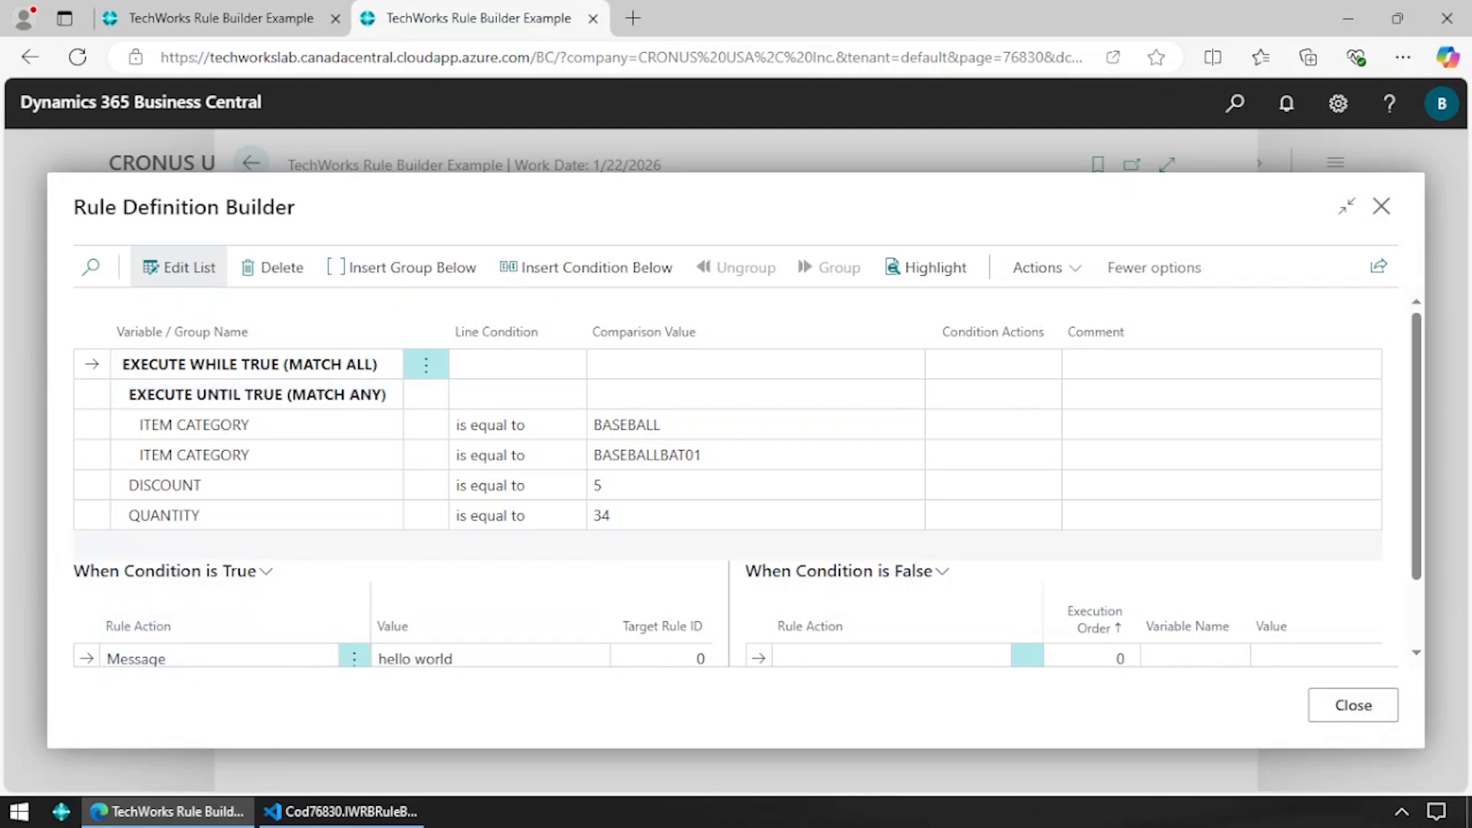
# - Add an Error action with the value "none should have matched" under When Condition is True for the EXECUTE UNTIL TRUE (MATCH ANY) group
pyautogui.click(283, 402)
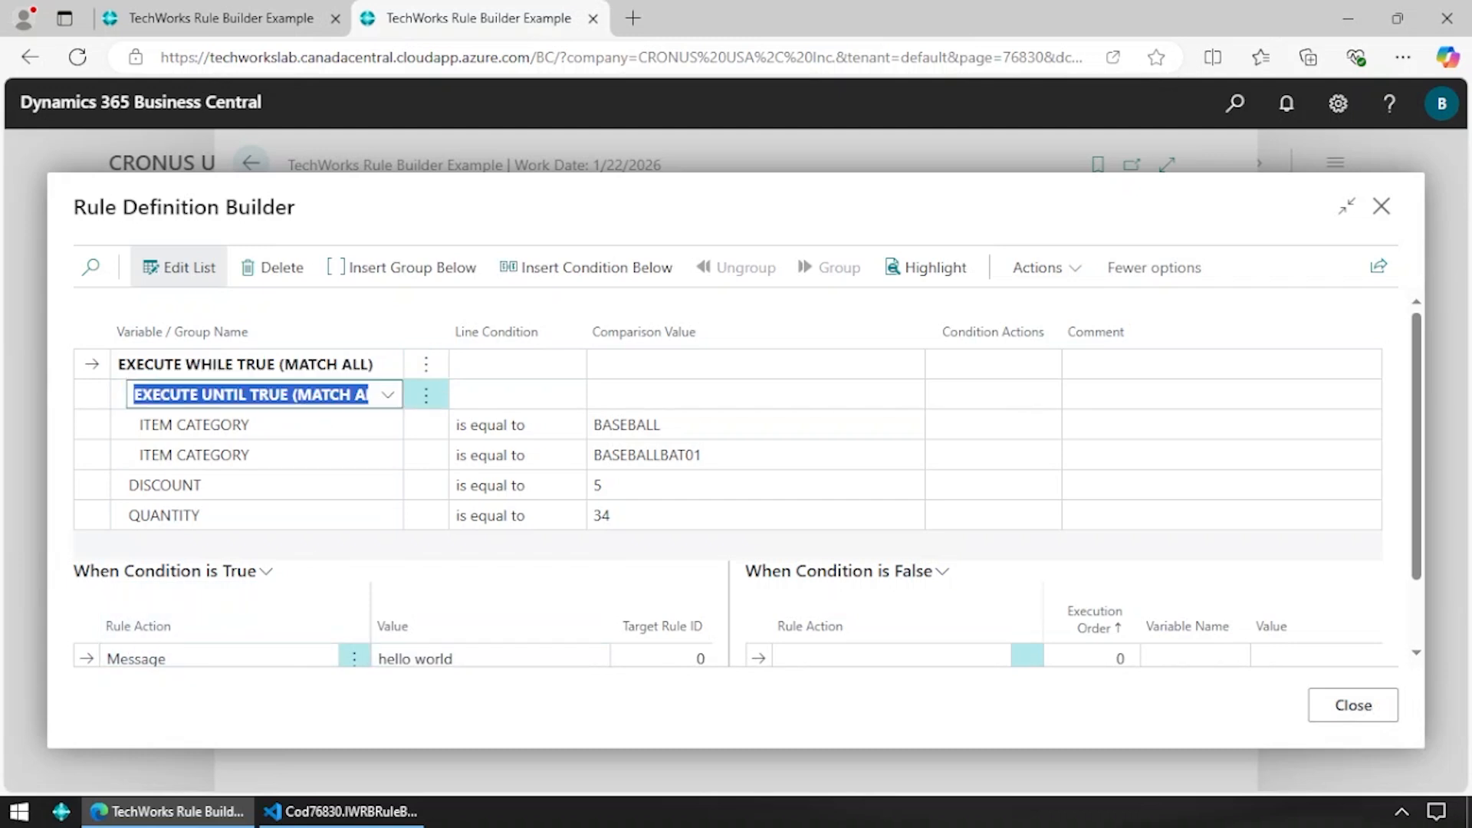
pyautogui.click(261, 660)
pyautogui.click(323, 659)
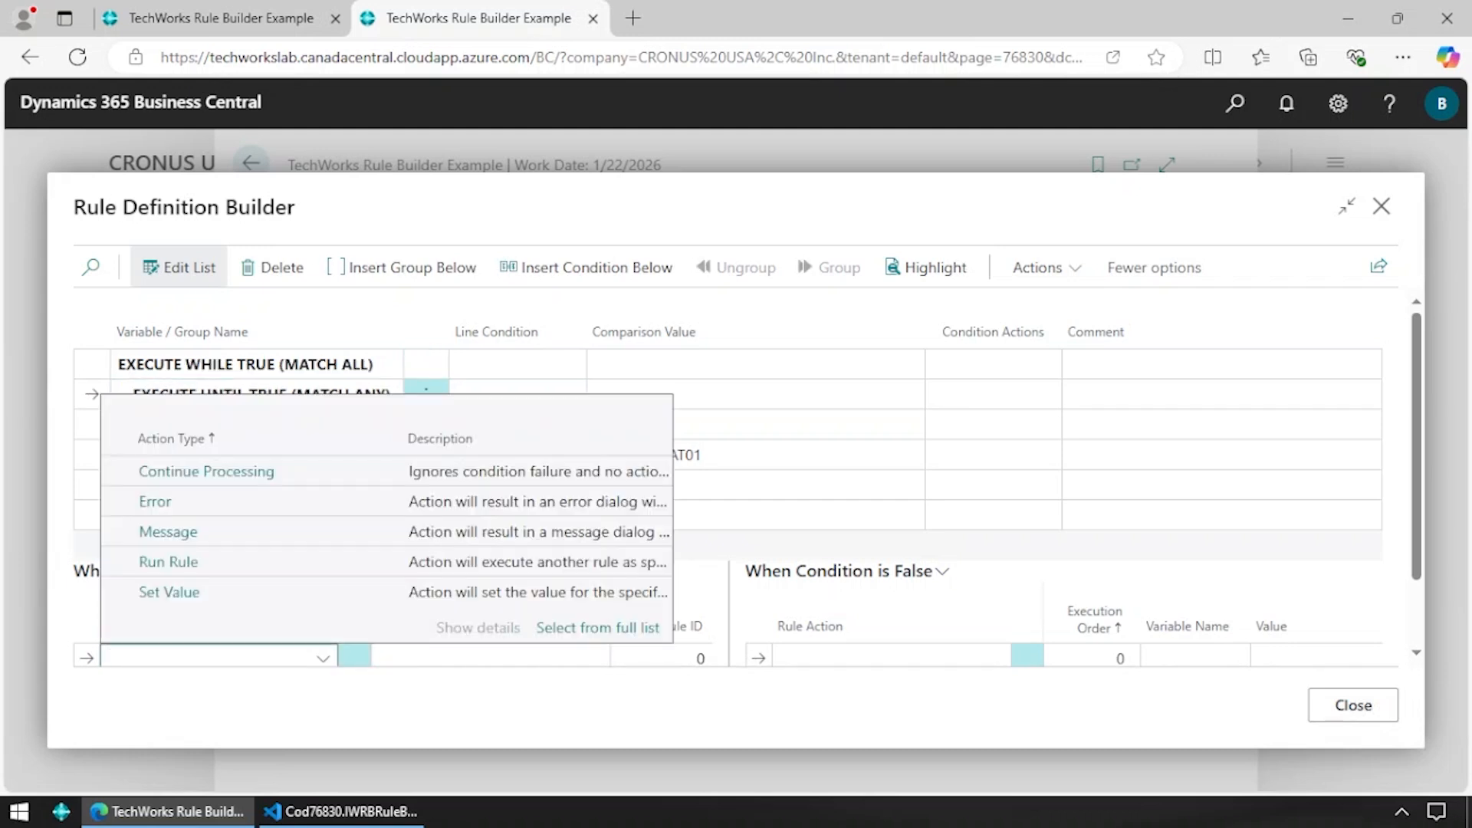
pyautogui.click(217, 503)
pyautogui.press('Tab')
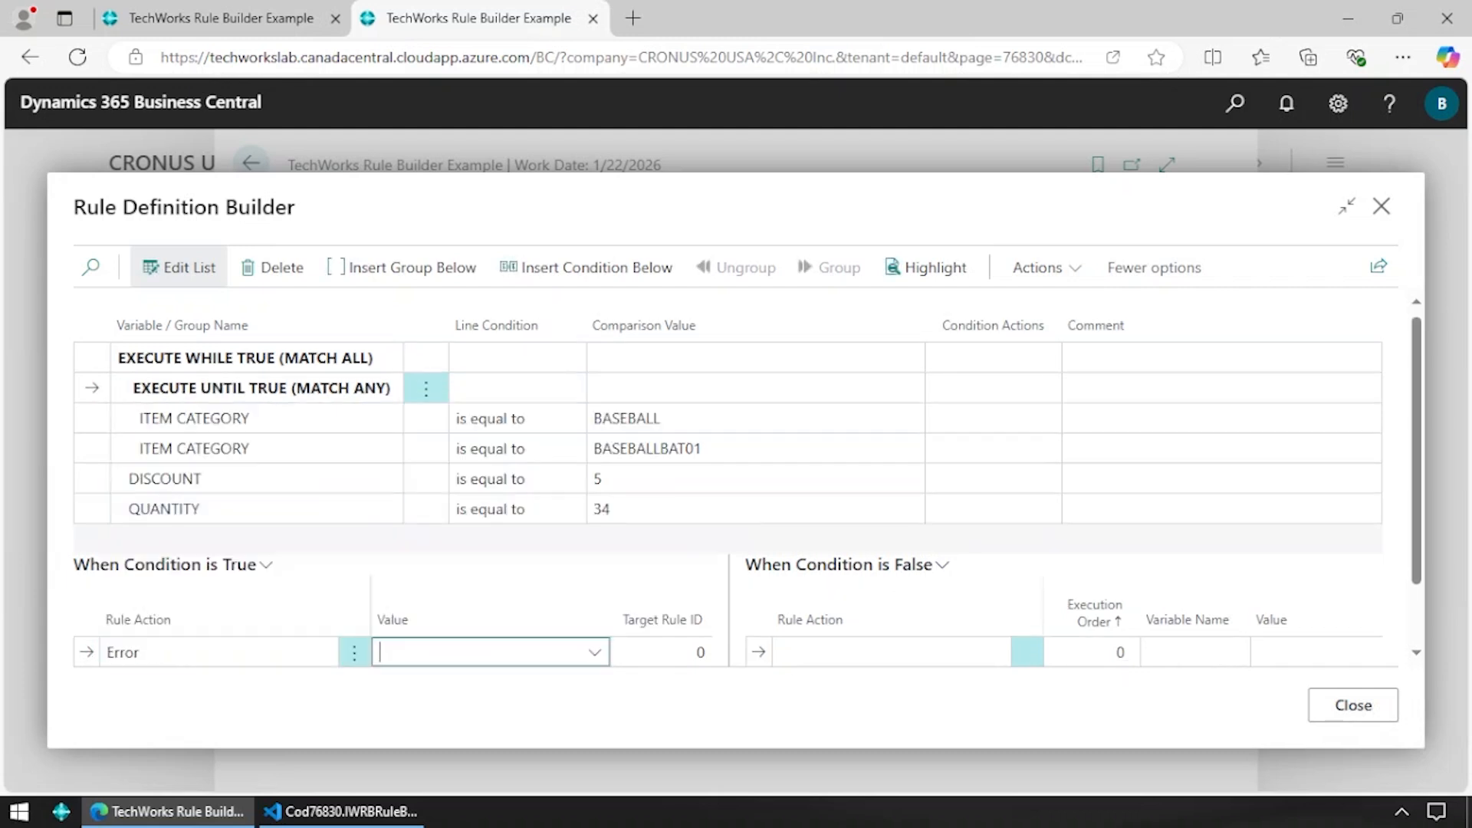
pyautogui.write('none should have matched')
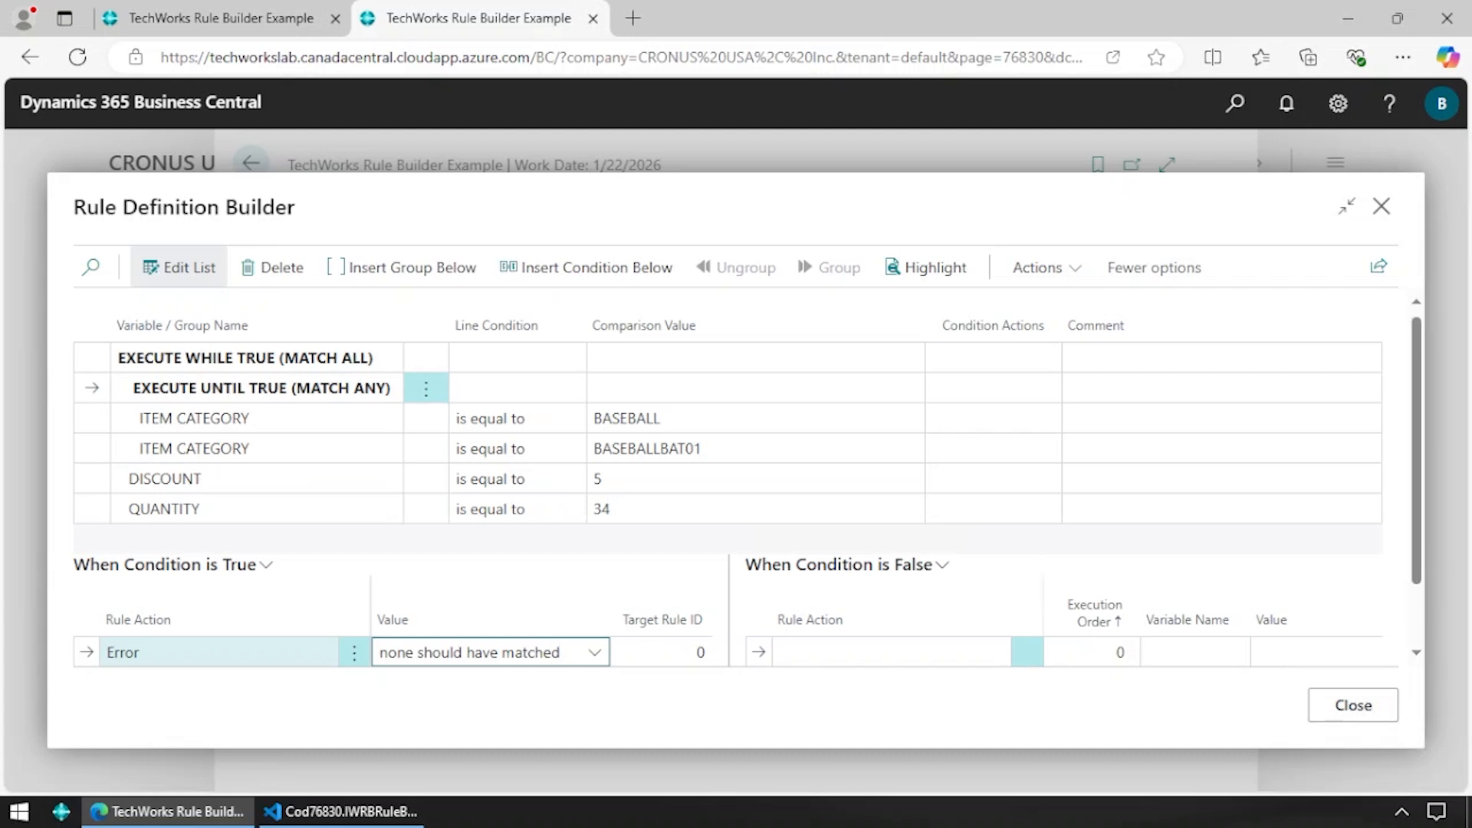
# - Change the group's true-condition action from Error to Continue Processing
pyautogui.click(219, 653)
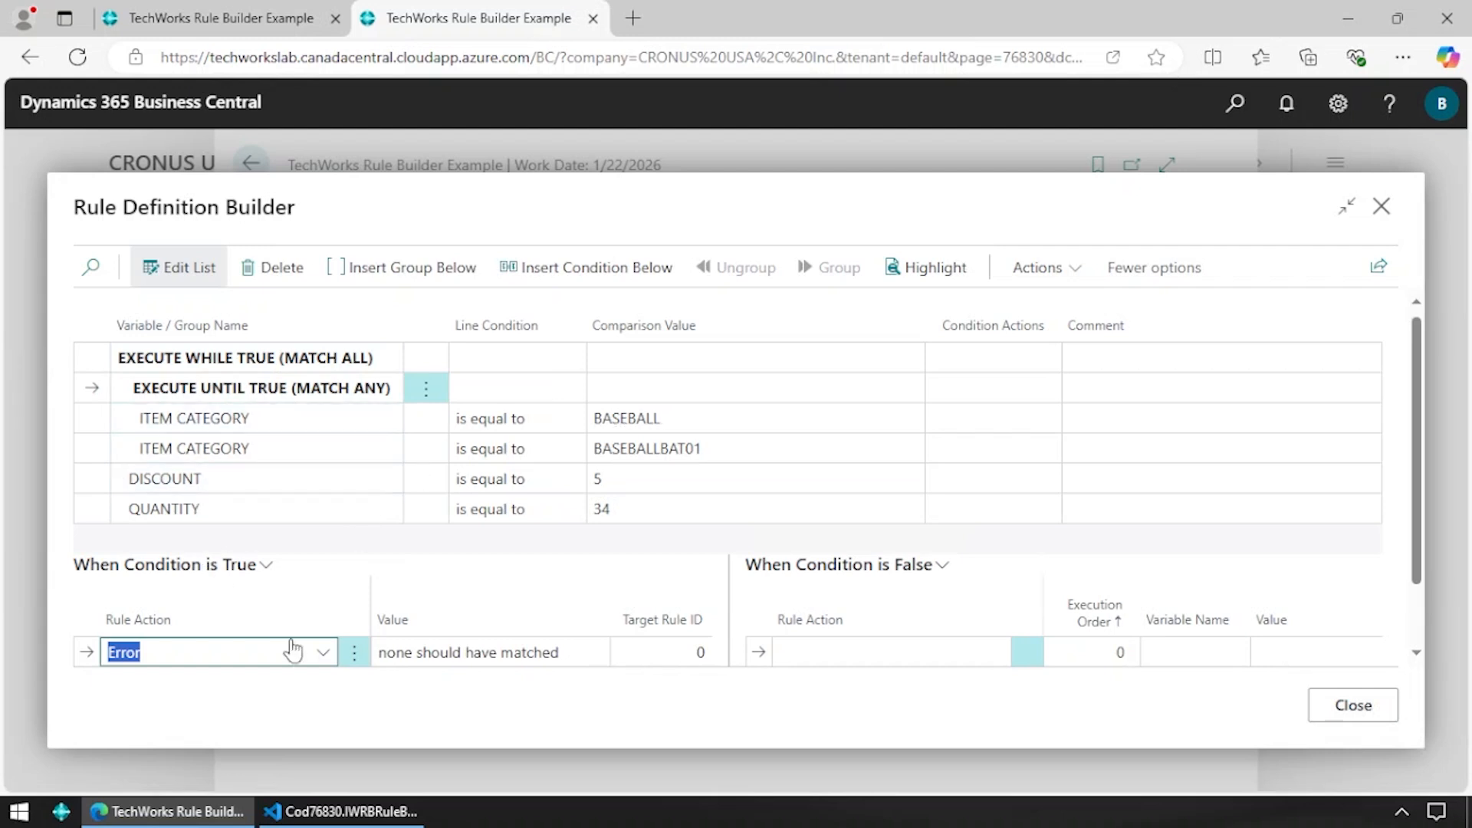
pyautogui.click(319, 655)
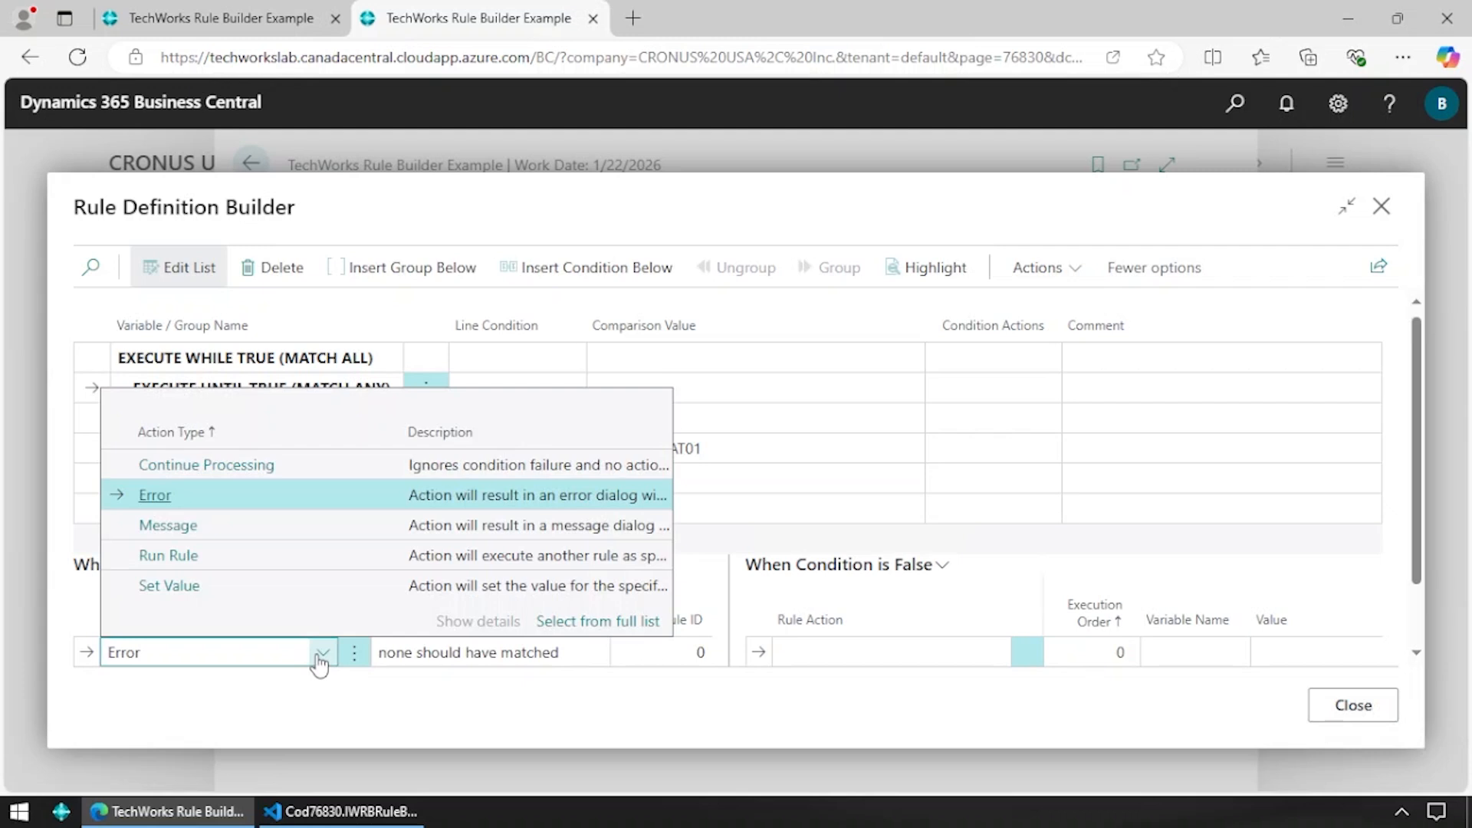
pyautogui.click(278, 472)
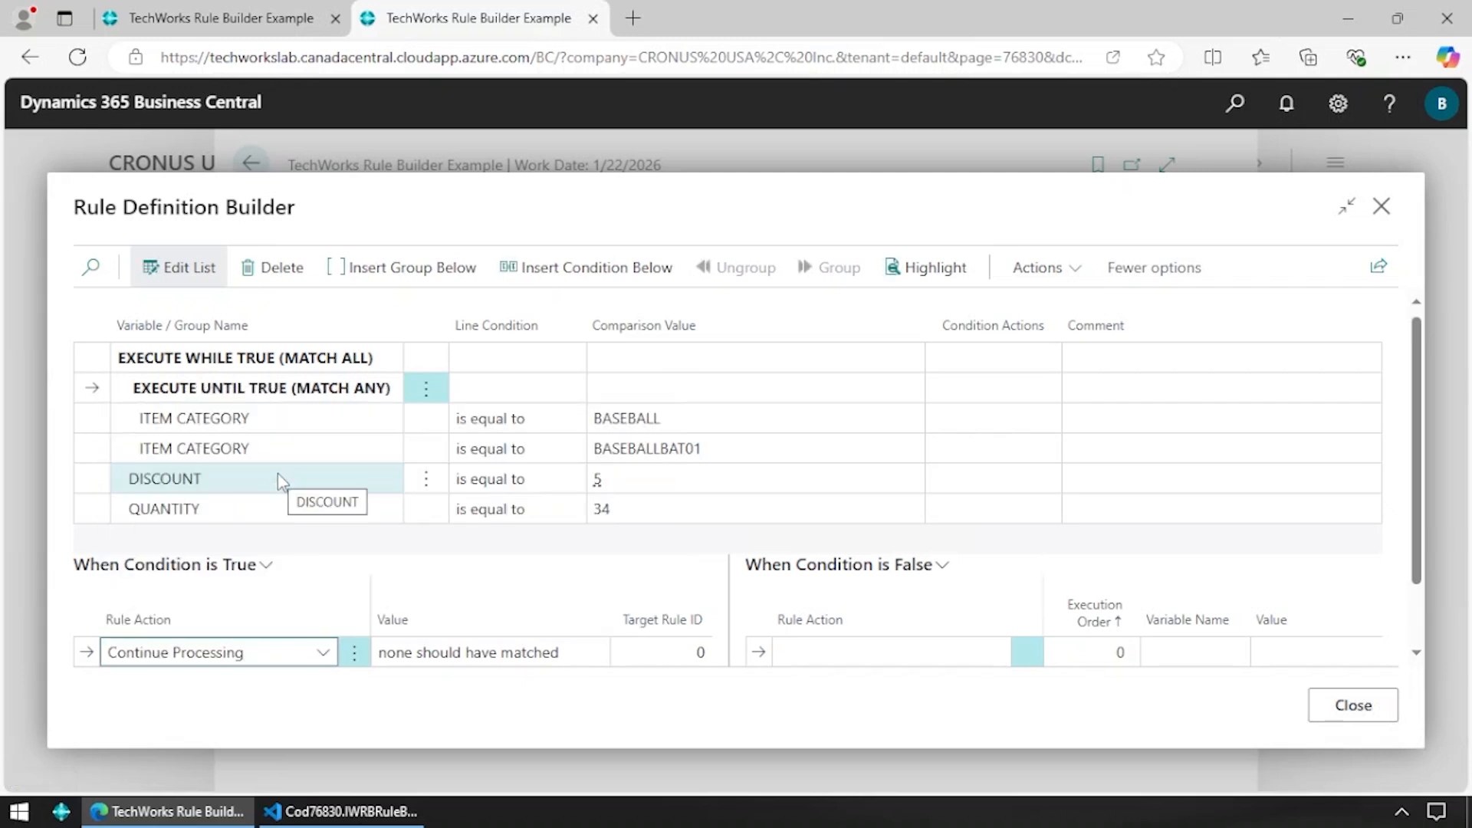
pyautogui.press('Tab')
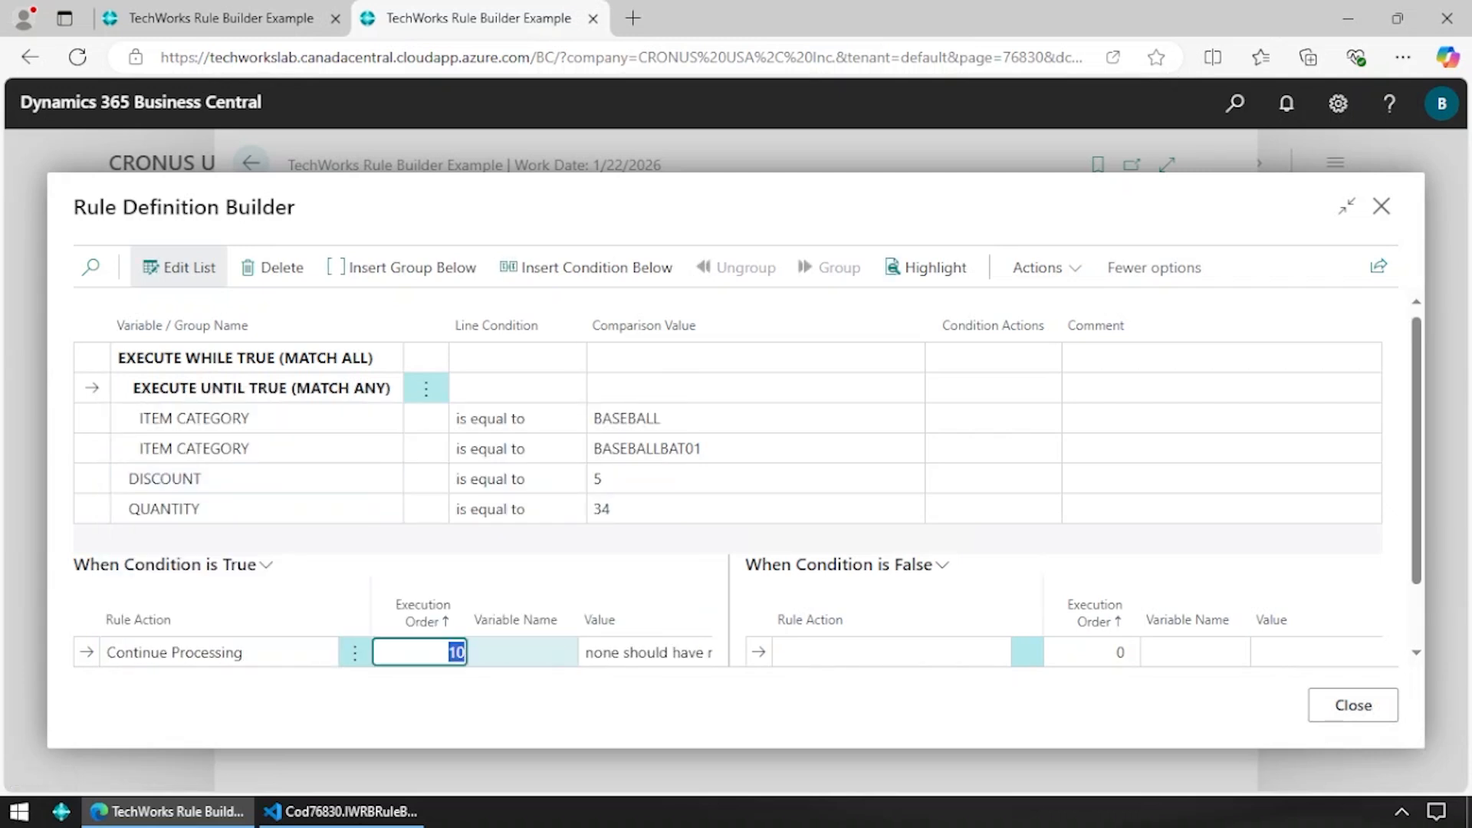
pyautogui.press('Tab')
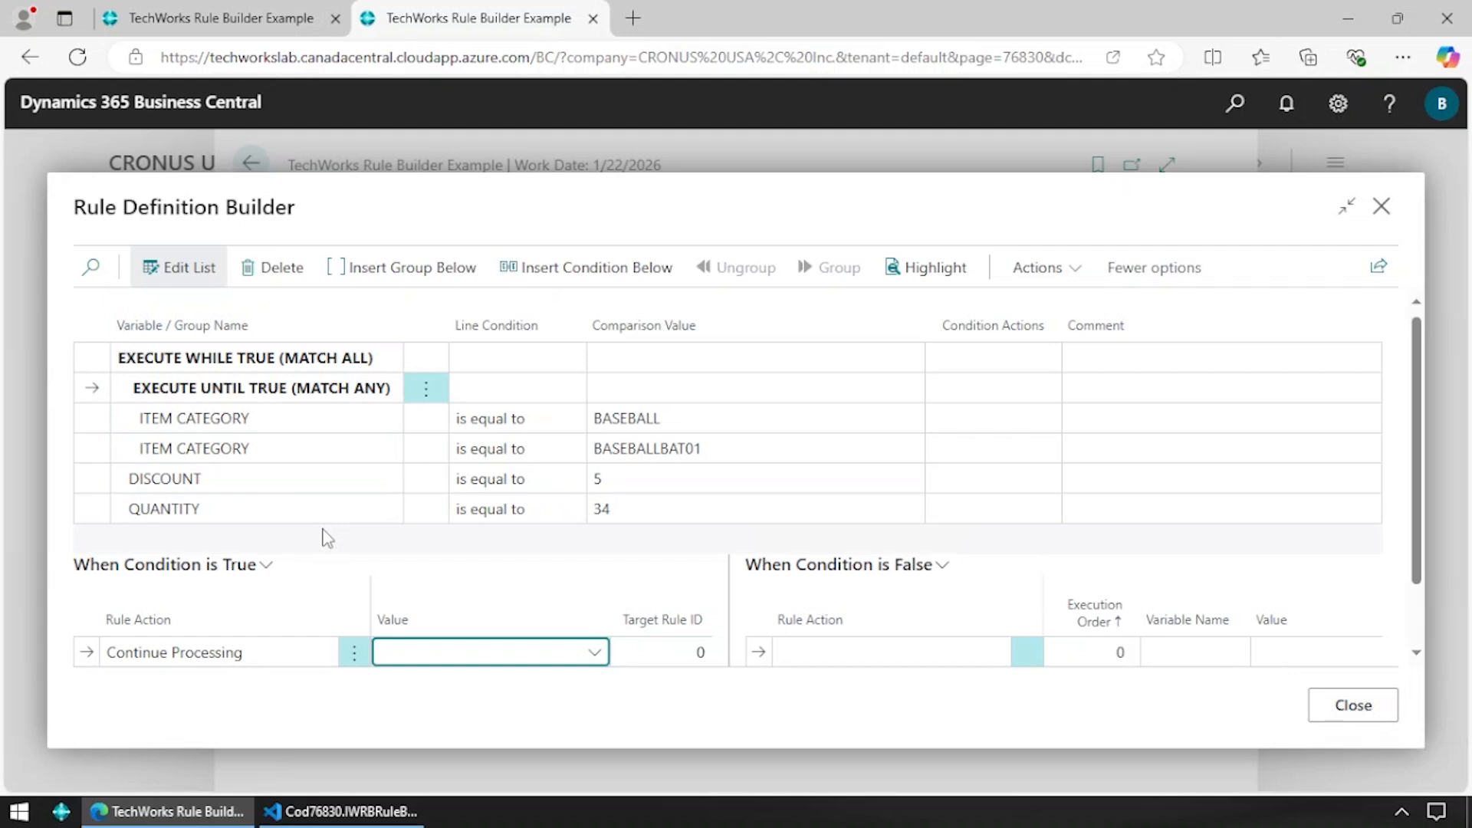
# - Set the outermost EXECUTE WHILE TRUE (MATCH ALL) group to Execute All (Ignore Results)
pyautogui.click(379, 508)
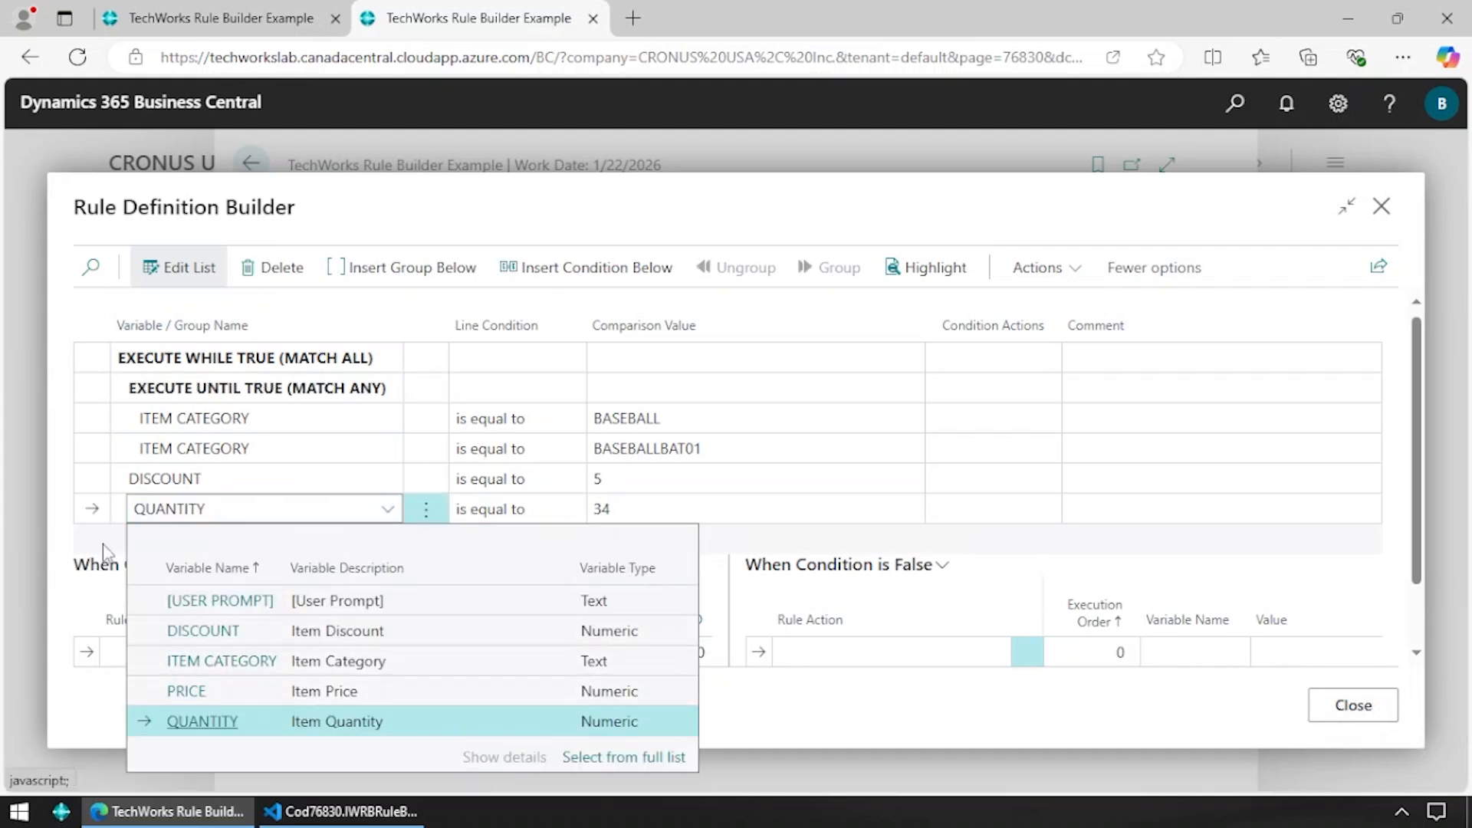
pyautogui.click(89, 598)
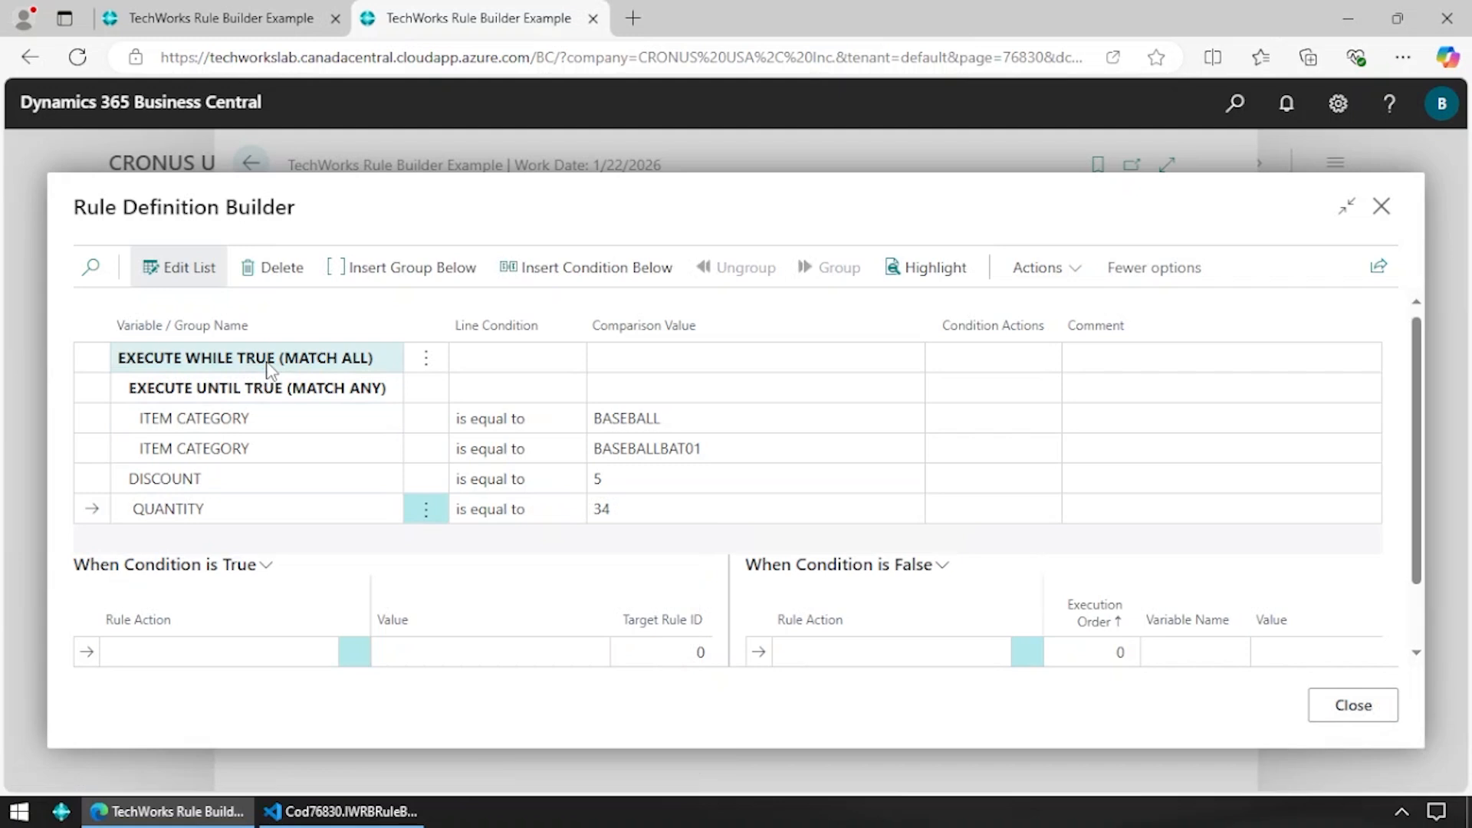
pyautogui.click(267, 364)
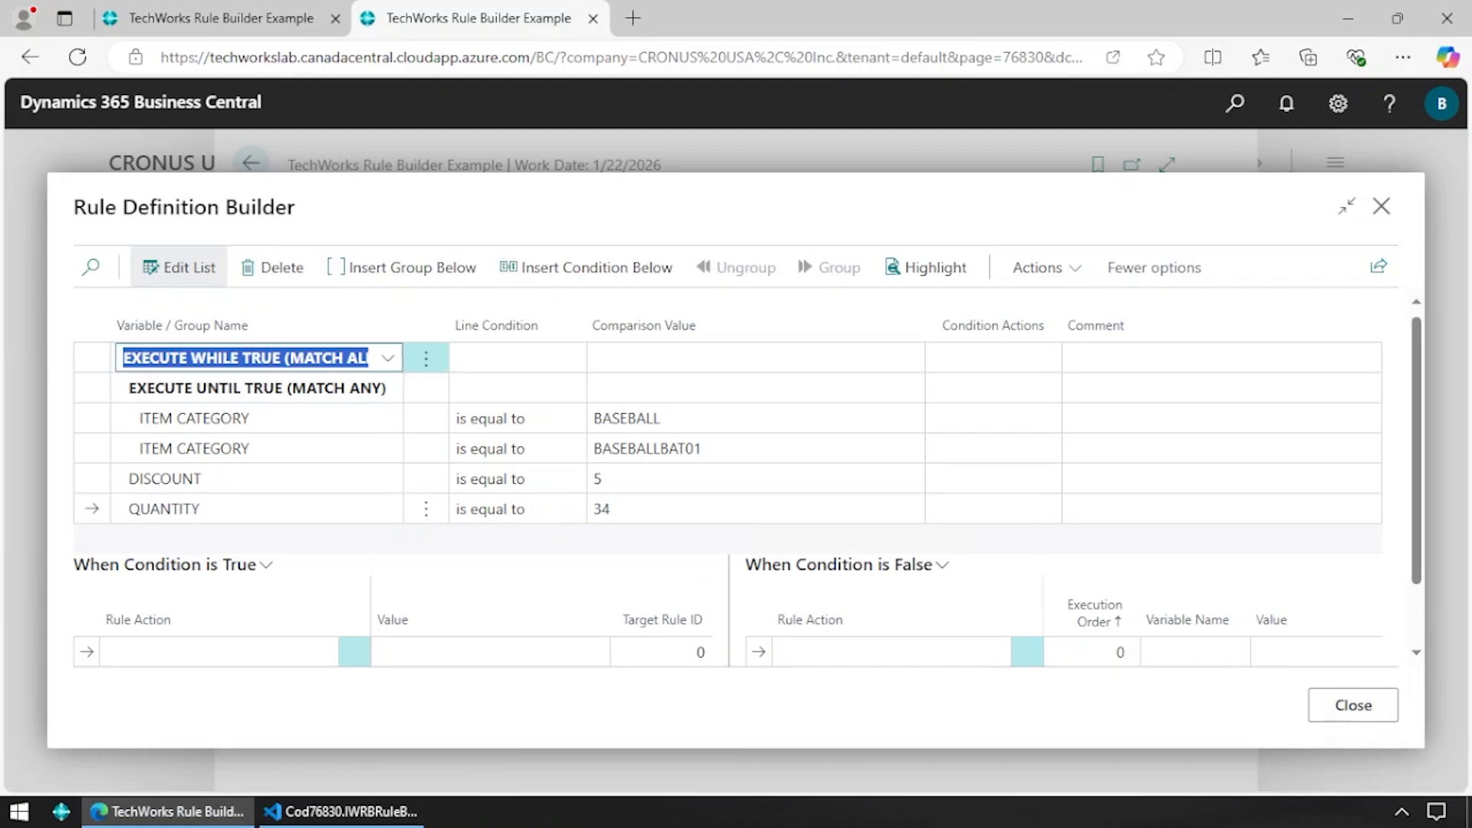
pyautogui.click(388, 357)
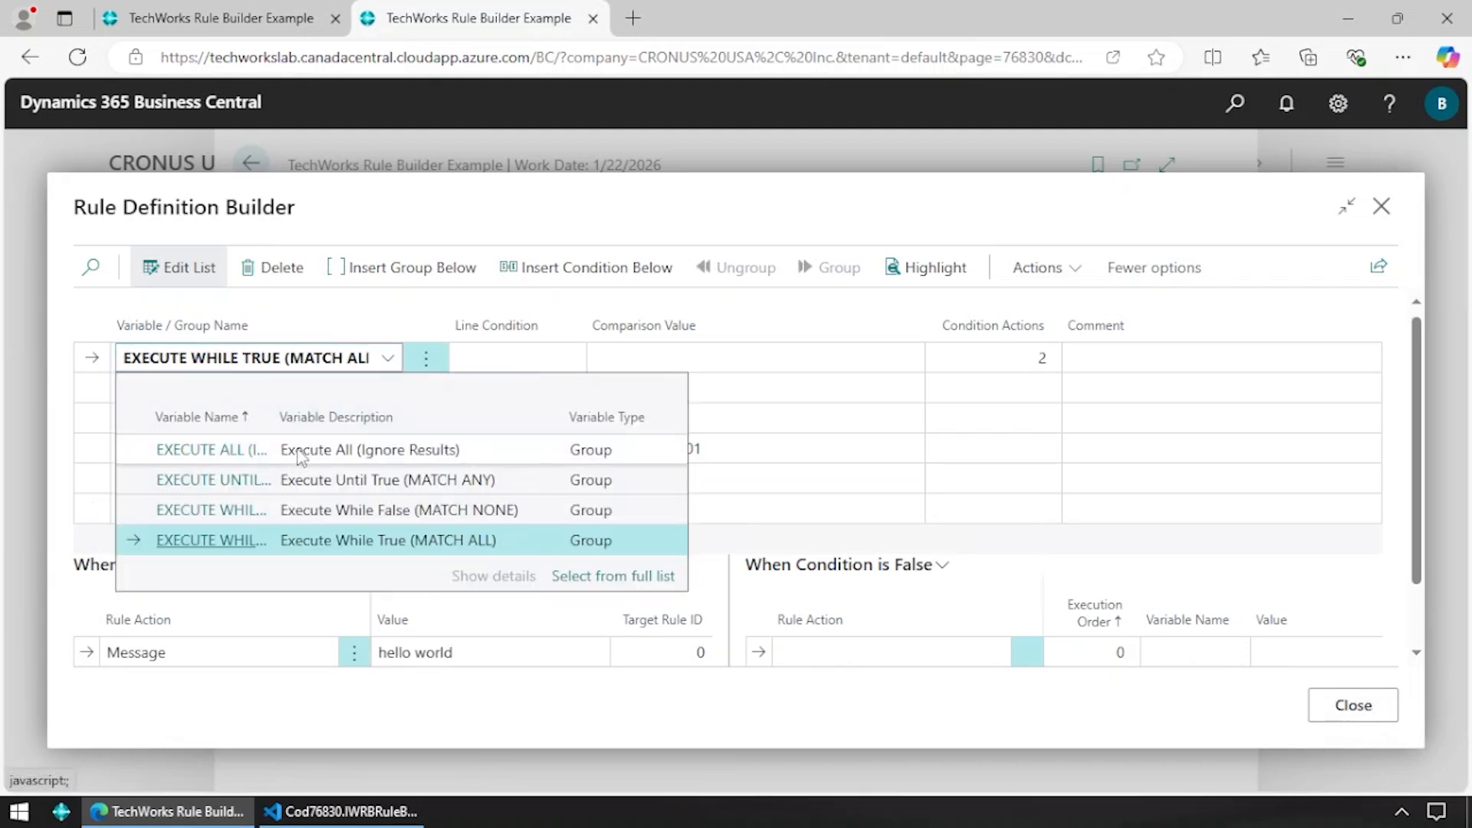
pyautogui.click(362, 452)
# - Add a Run Rule action below the hello world Message under When Condition is True and look up its available values
pyautogui.scroll(-2, 283, 607)
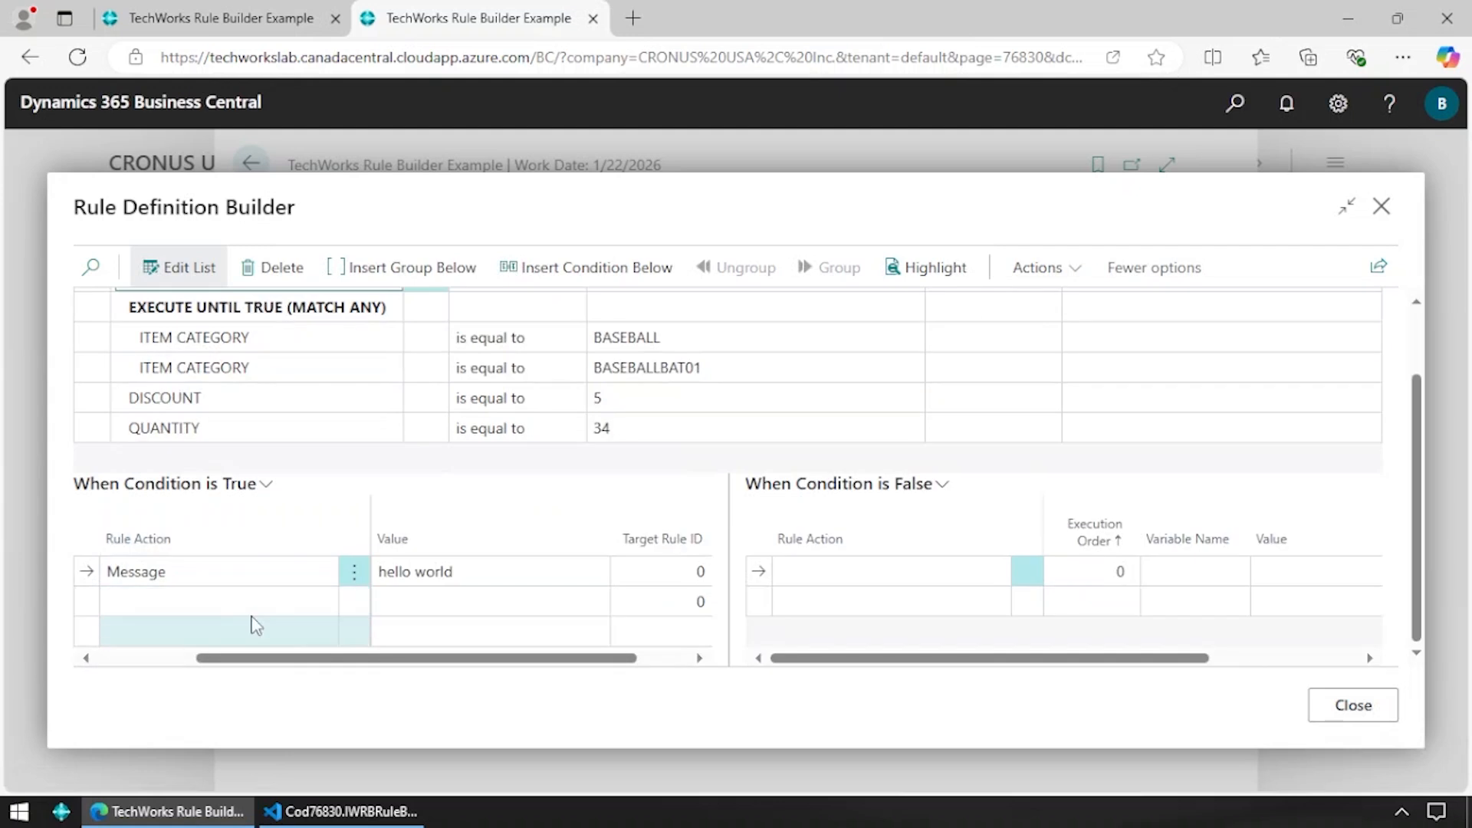
pyautogui.click(282, 605)
pyautogui.click(323, 602)
pyautogui.click(221, 514)
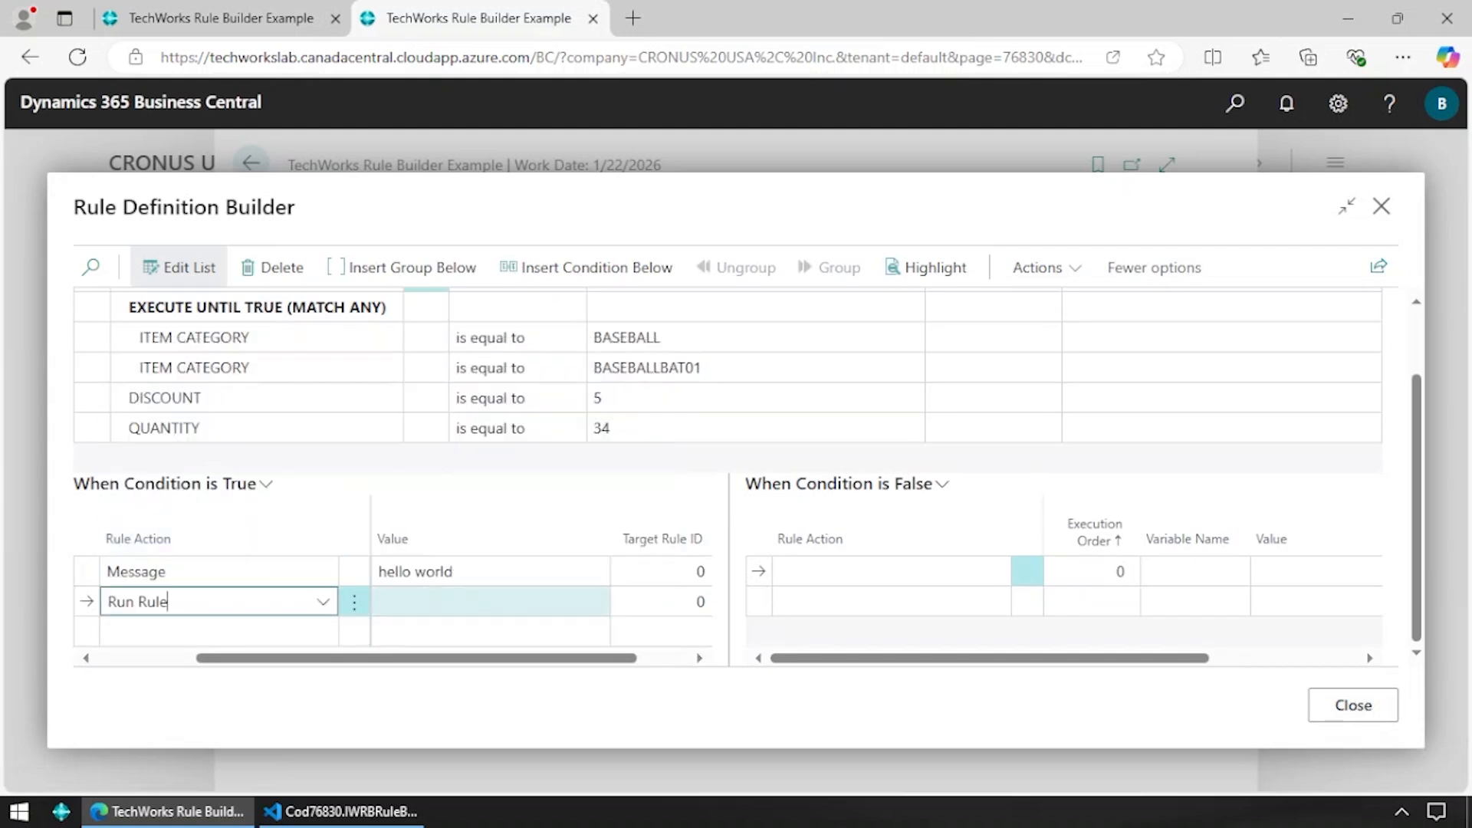
pyautogui.press('Tab')
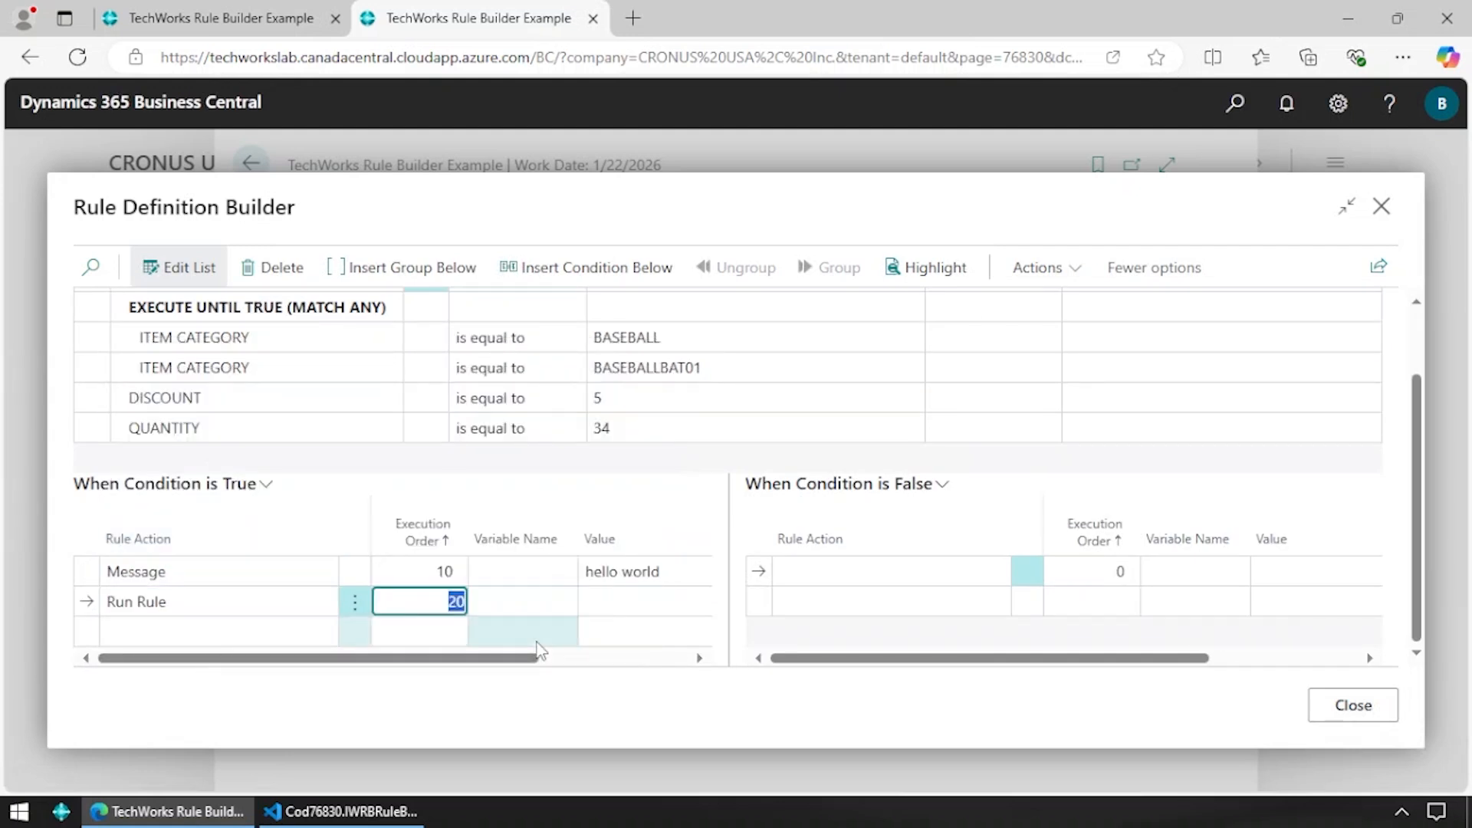
pyautogui.press('Tab')
pyautogui.press('Tab')
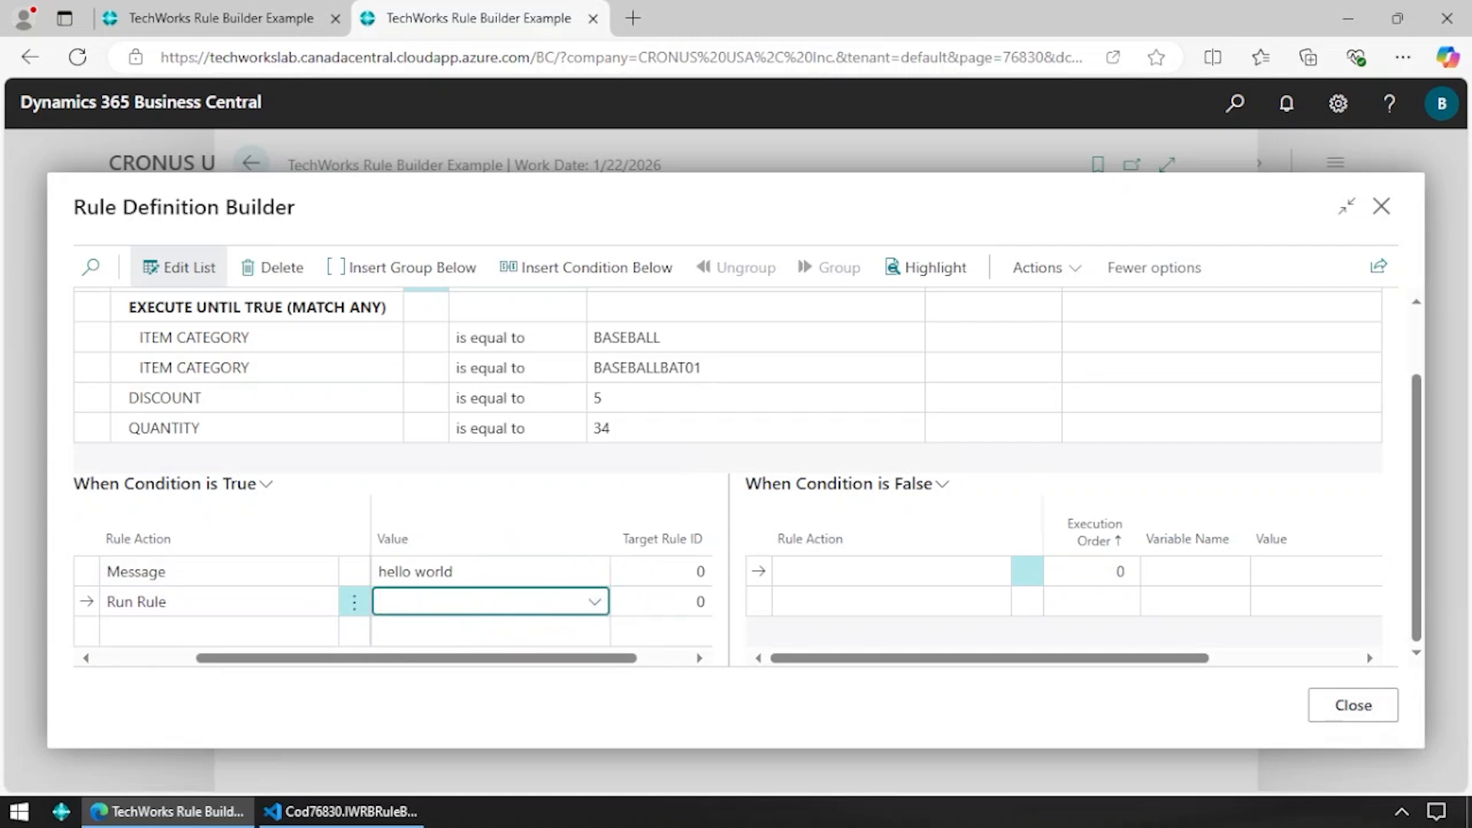
pyautogui.click(592, 603)
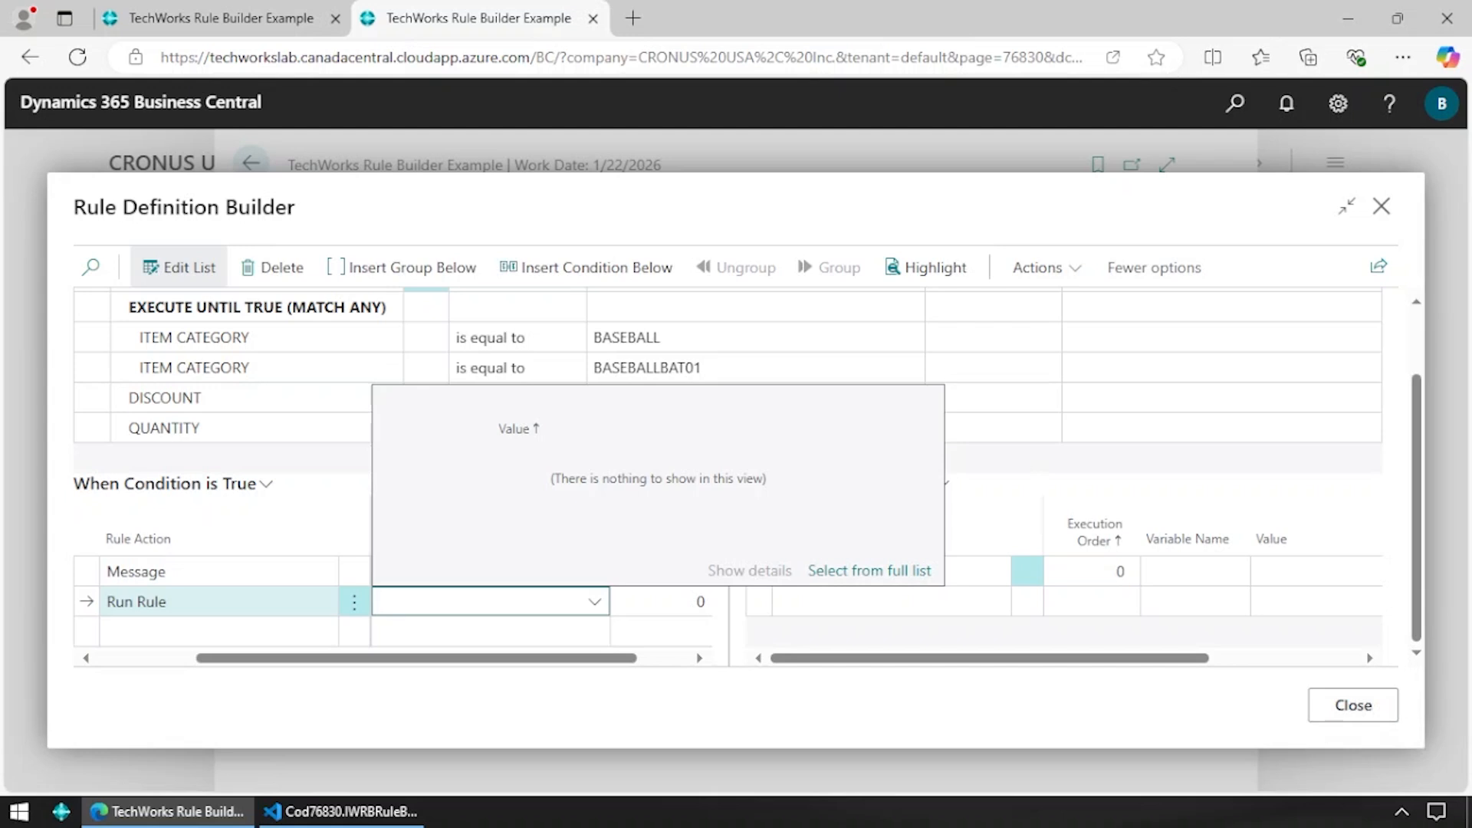
# - Delete the Run Rule action line, confirm the deletion, and select the remaining Message action
pyautogui.click(355, 602)
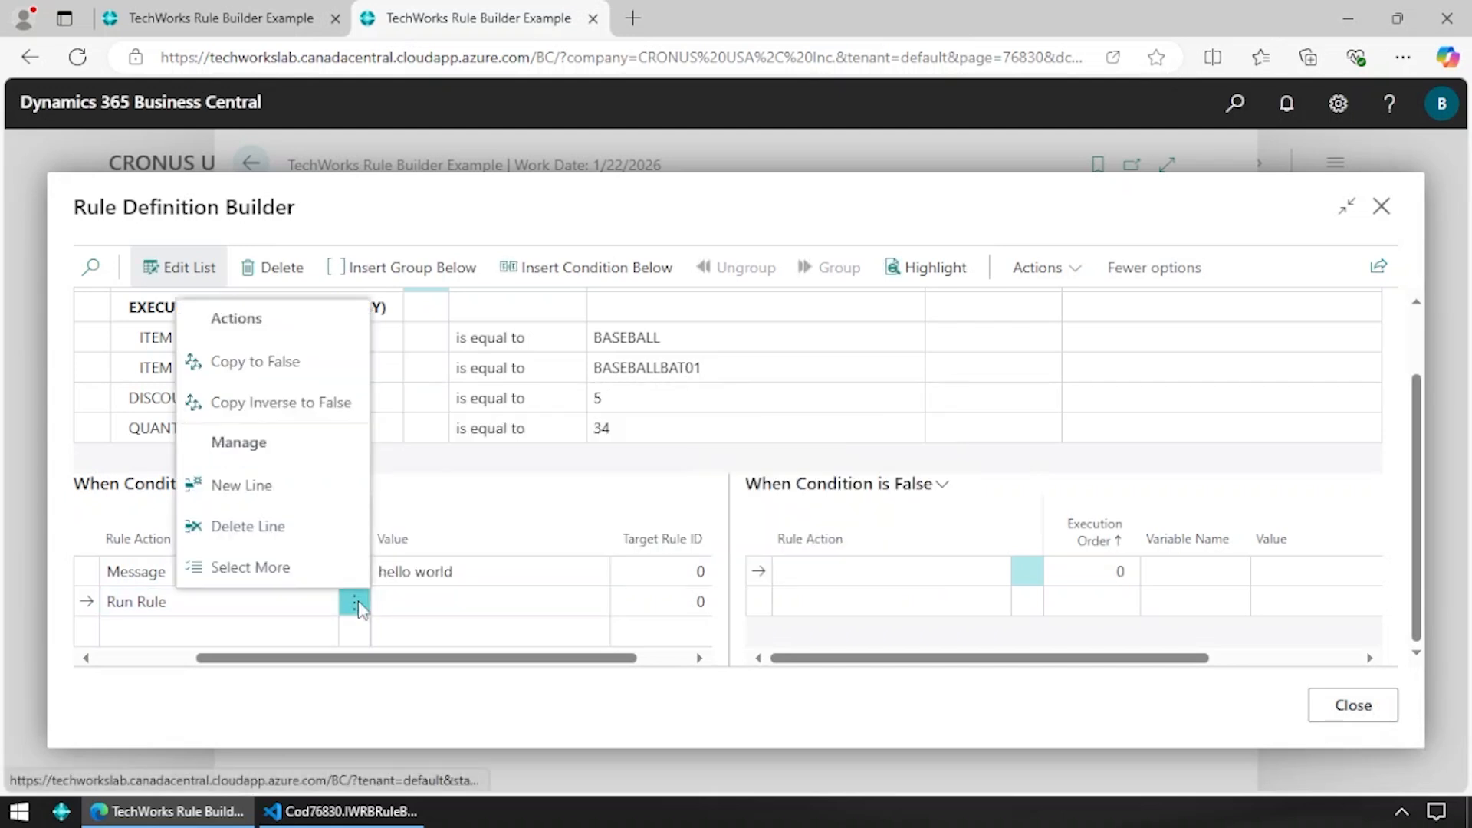
pyautogui.click(315, 526)
pyautogui.click(837, 513)
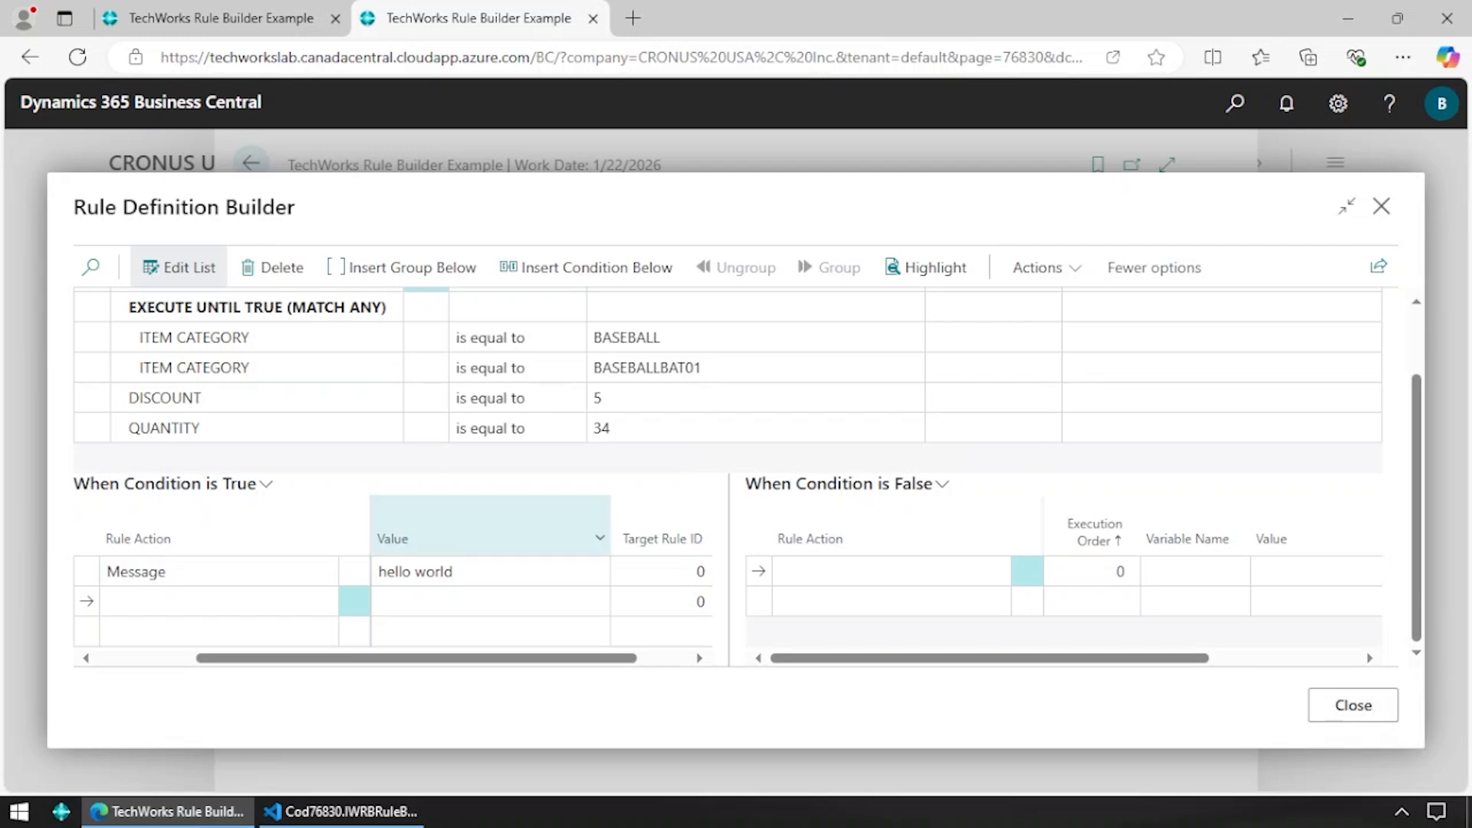
pyautogui.click(222, 571)
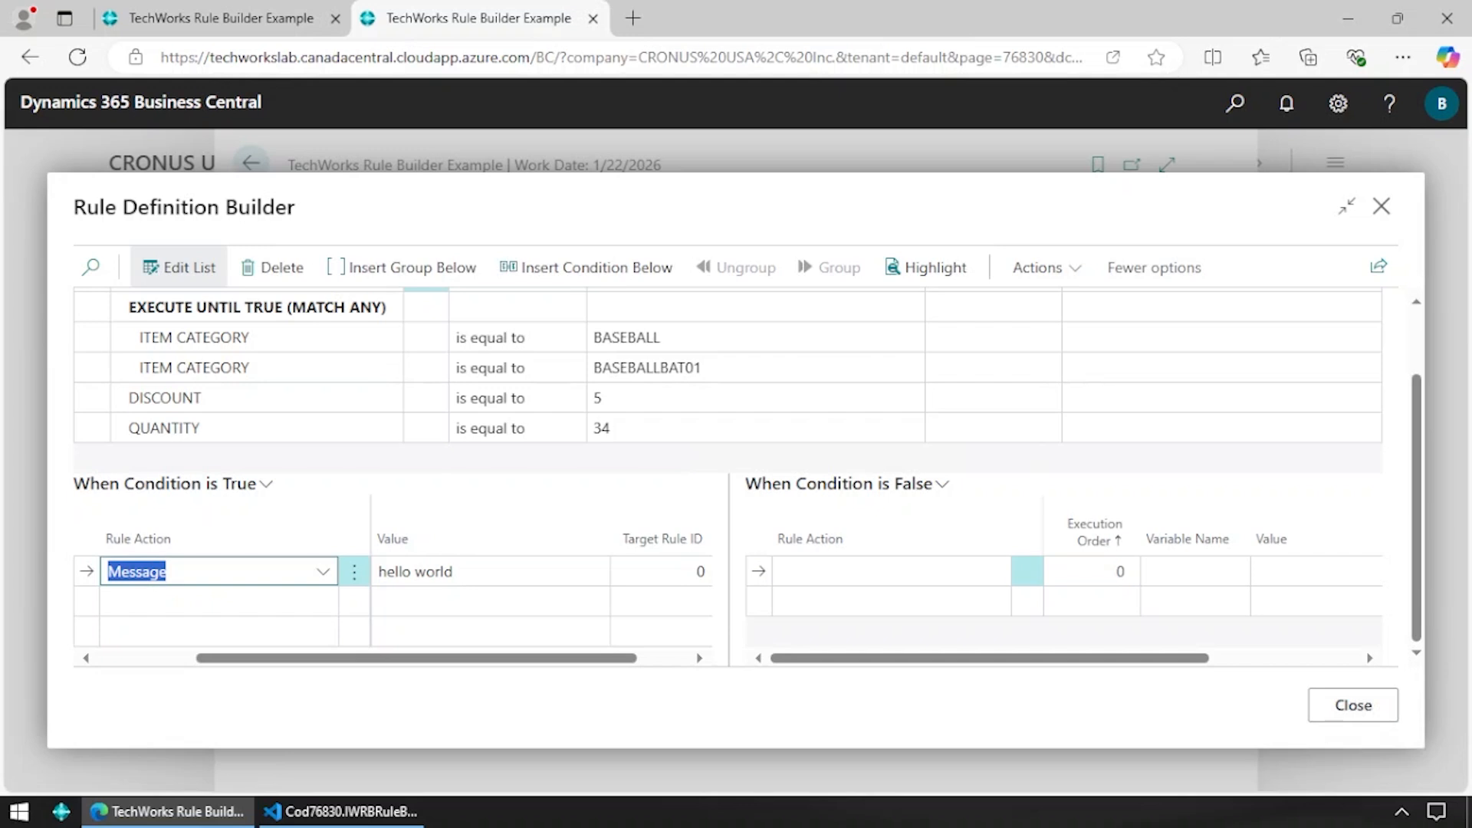
# - Close the Rule Definition Builder and run the rule on the Example 1 record
pyautogui.click(1349, 707)
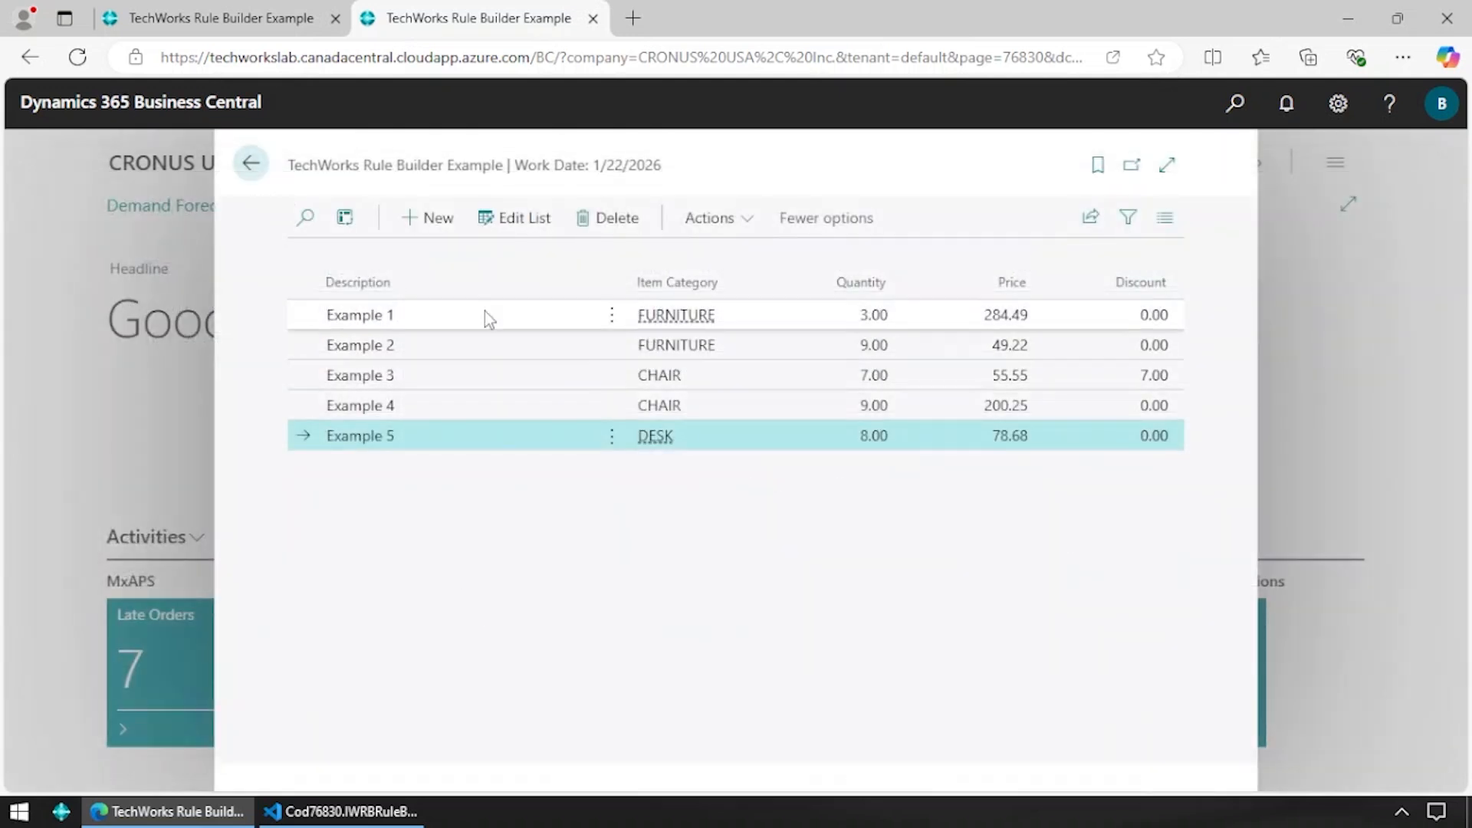
pyautogui.click(485, 311)
pyautogui.click(745, 222)
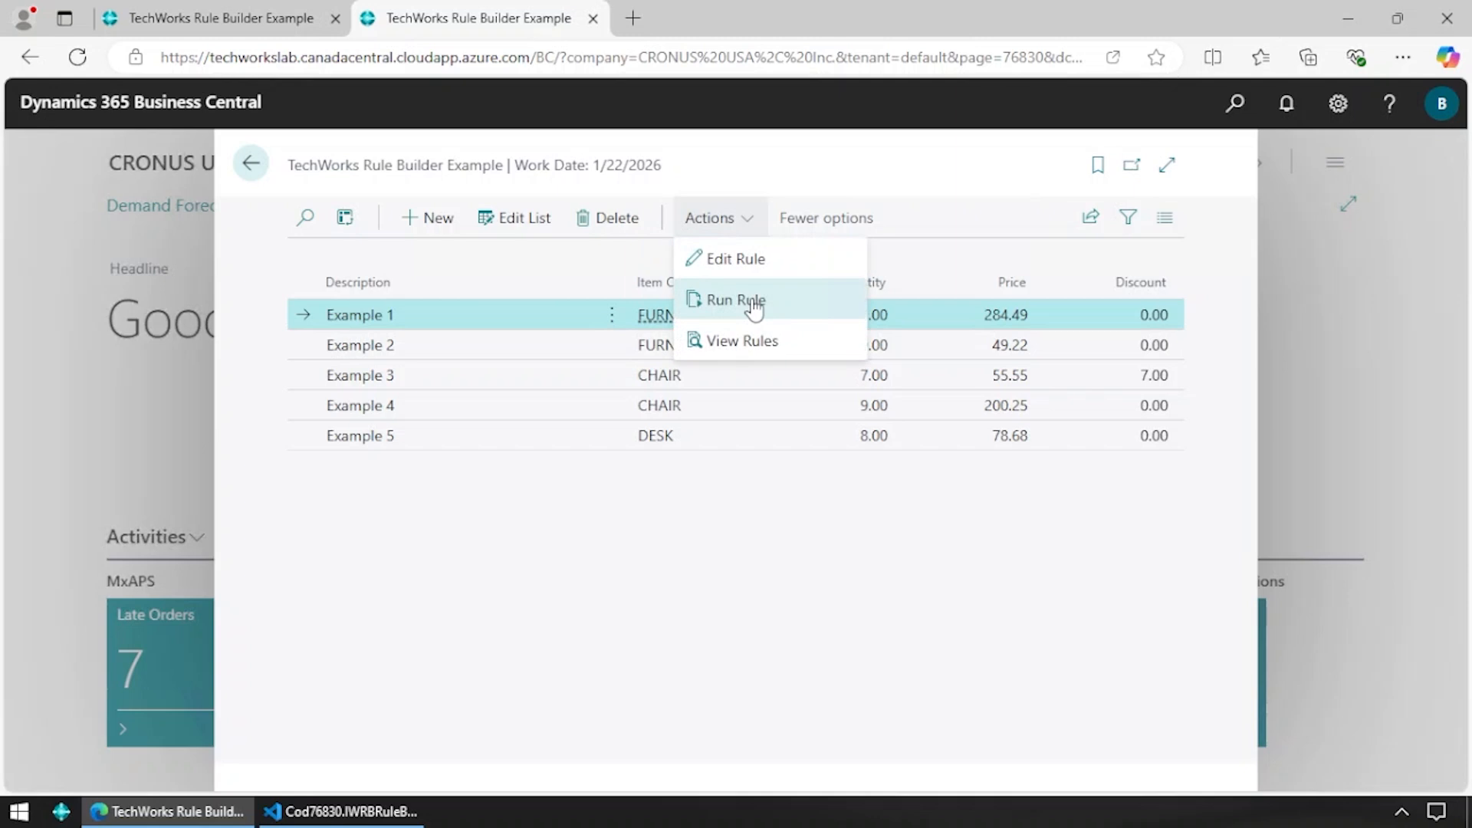
pyautogui.click(754, 306)
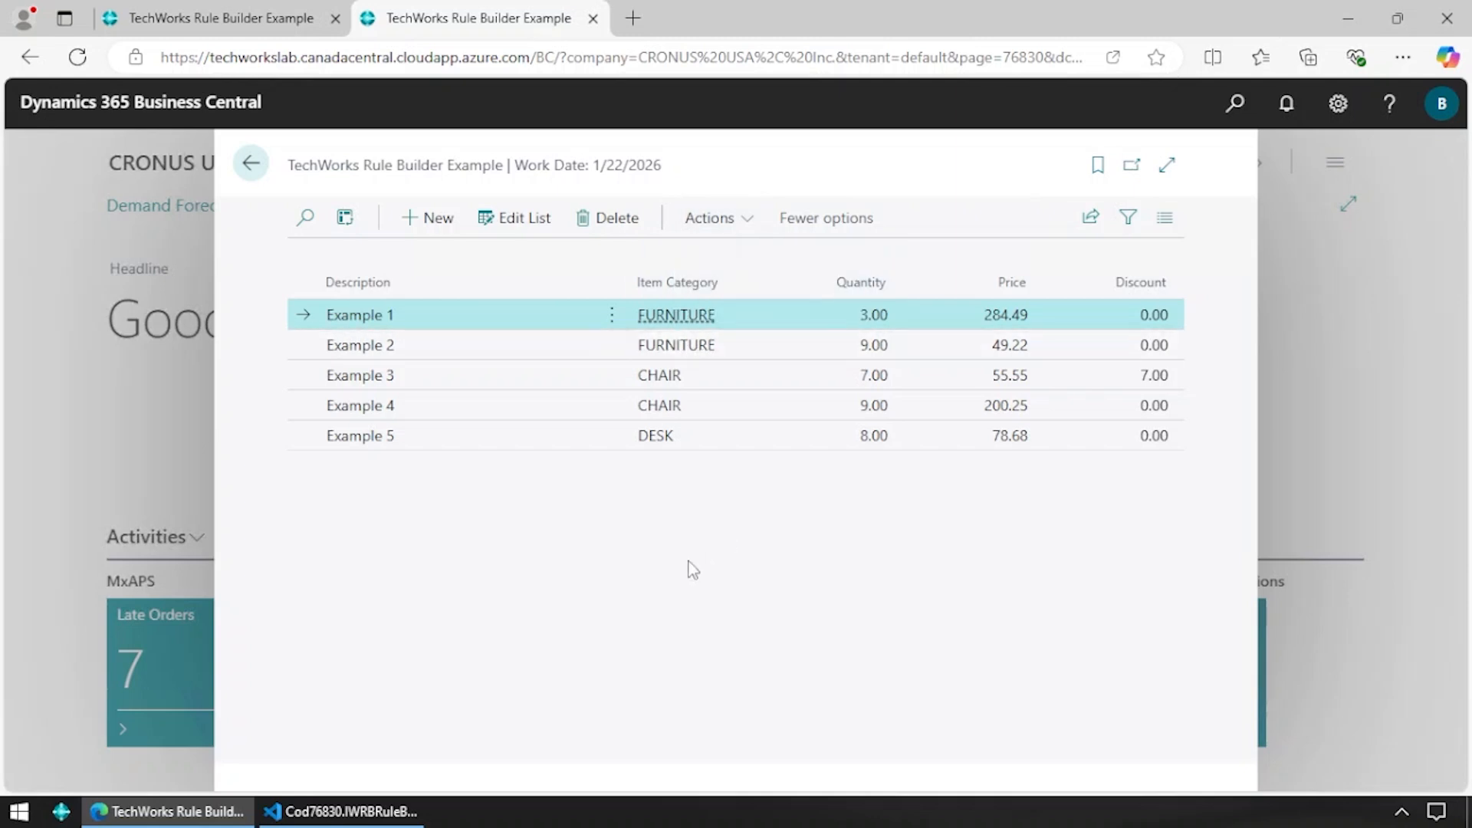
# - Switch to Visual Studio Code and check out the Step 4 commit in Git Graph
pyautogui.click(361, 813)
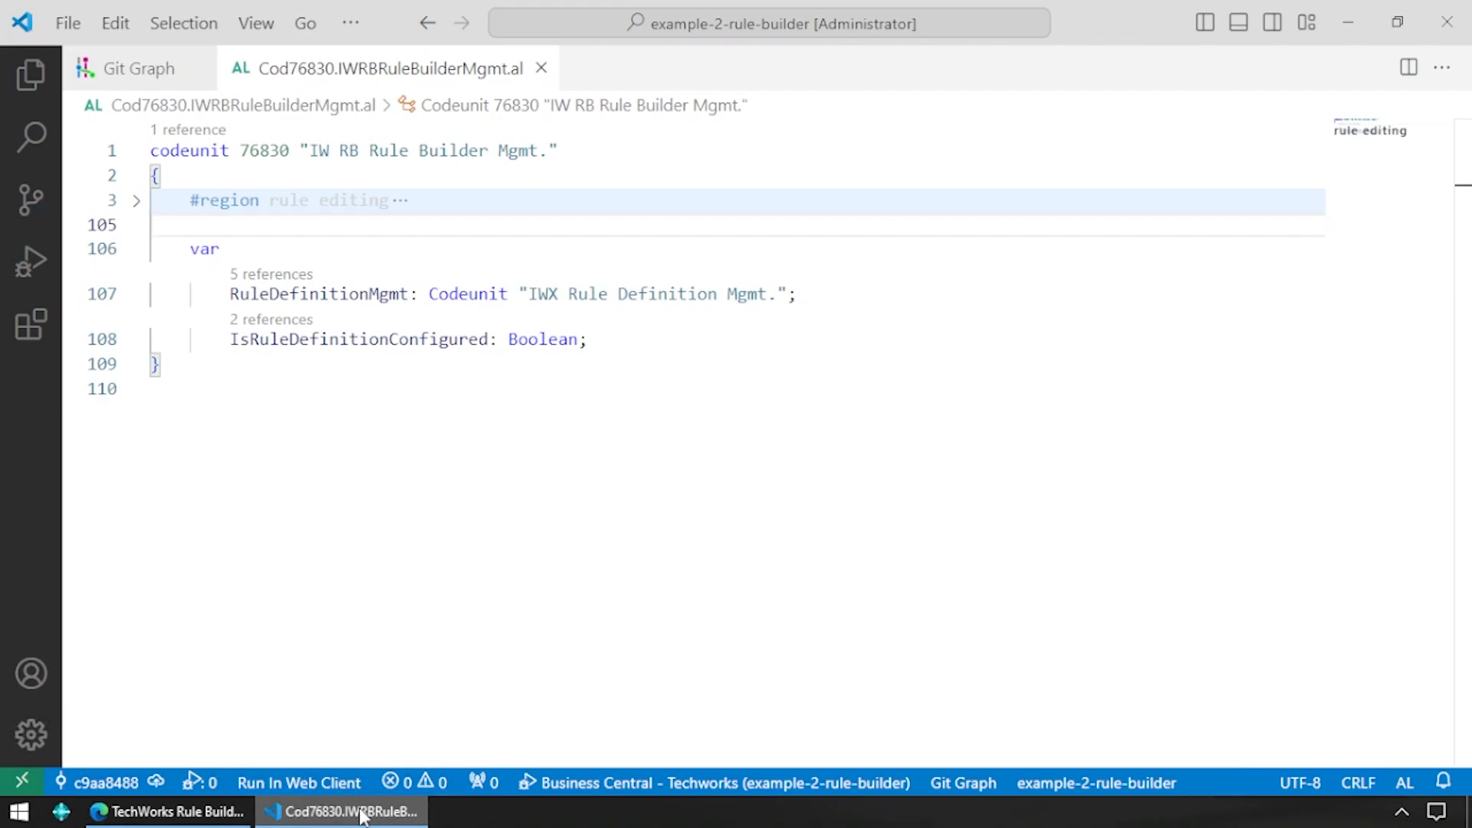
pyautogui.hotkey('ctrl', 'Tab')
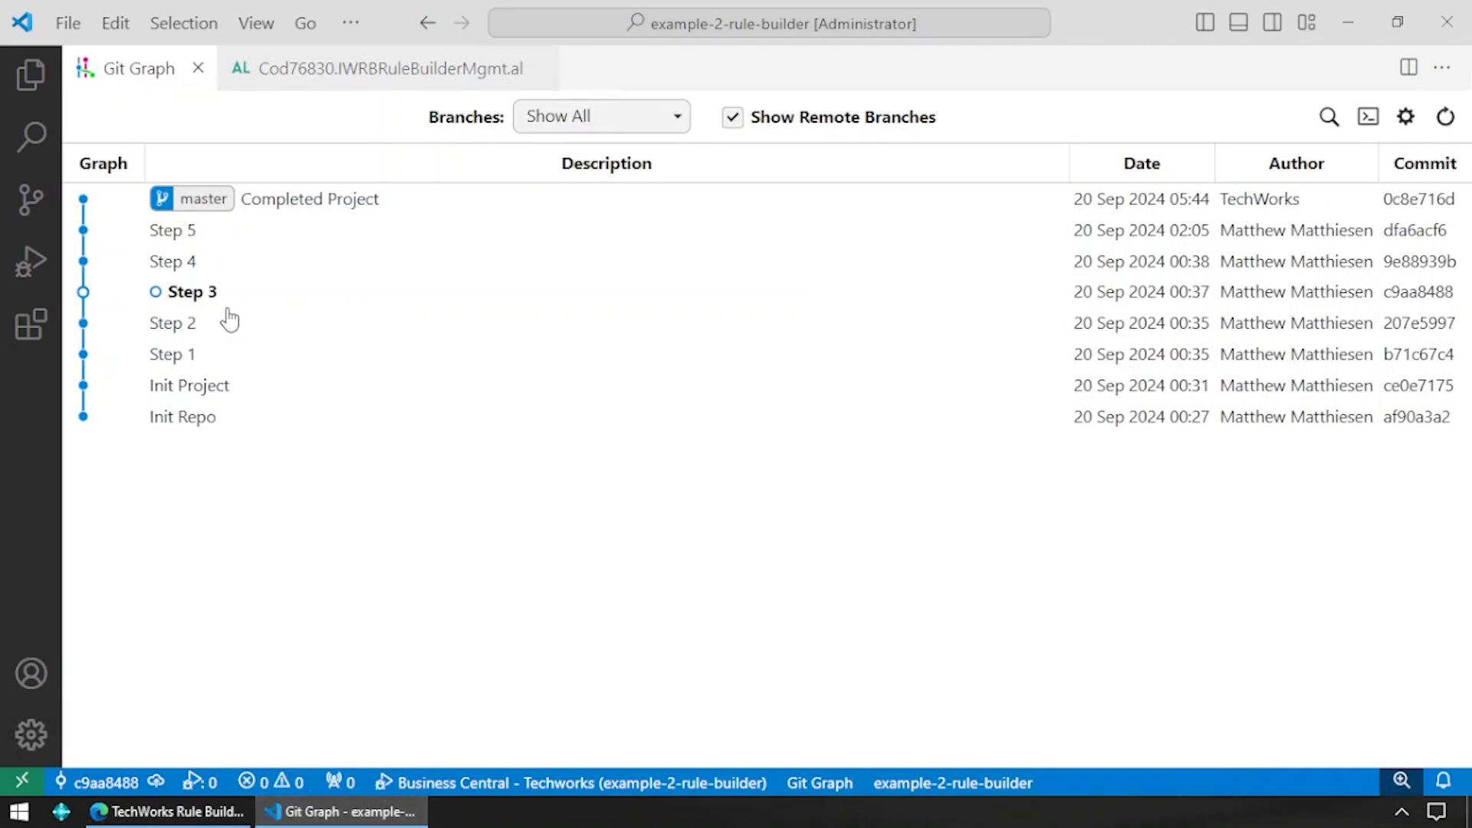
pyautogui.rightClick(192, 262)
pyautogui.click(278, 373)
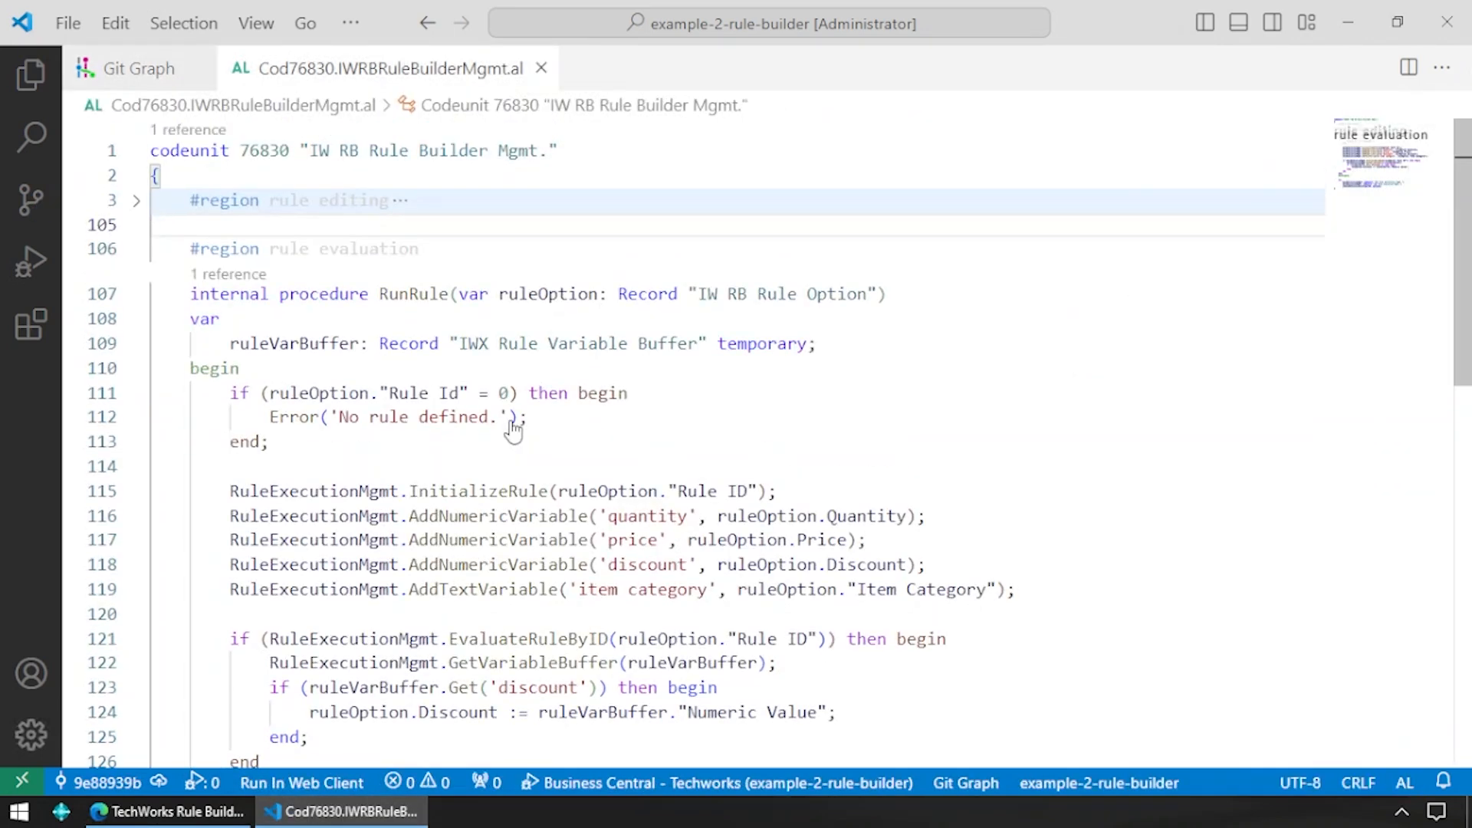
# - Examine the RuleDefinitionMgmt and RuleExecutionMgmt codeunit variables declared at the end of the rule builder management codeunit
pyautogui.hotkey('ctrl', 'End')
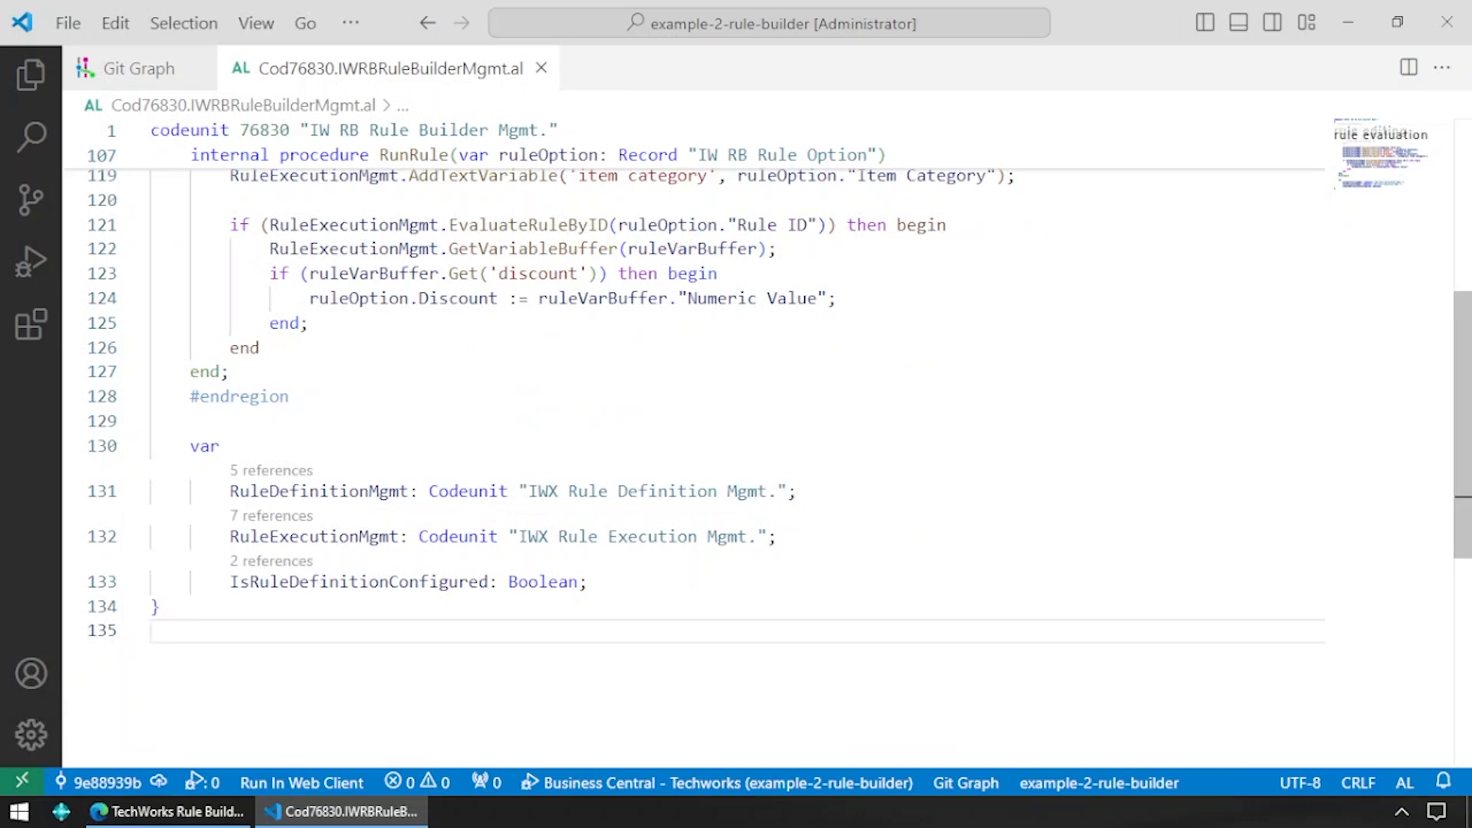
pyautogui.moveTo(777, 537); pyautogui.dragTo(230, 538)
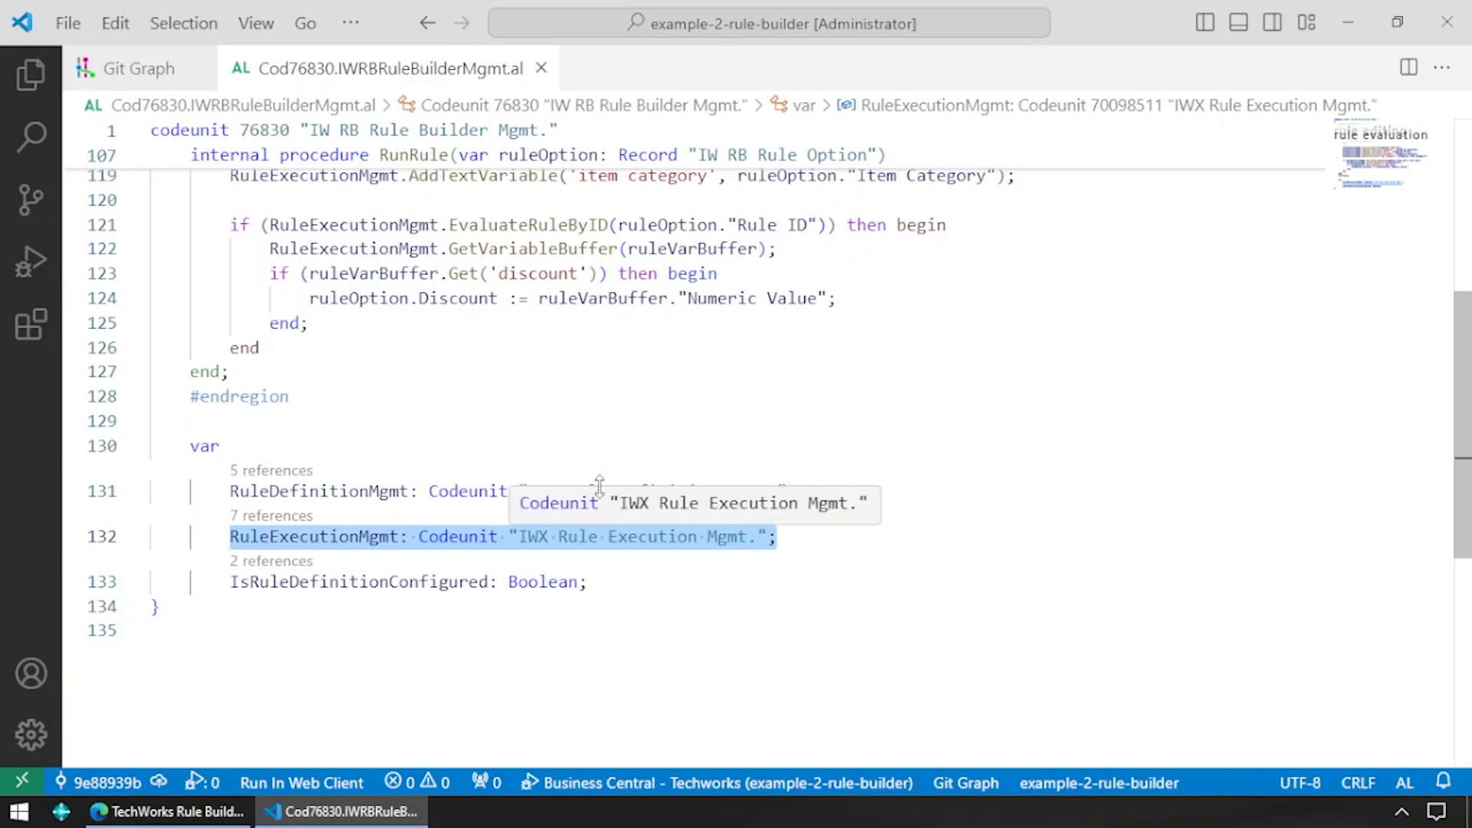
pyautogui.moveTo(798, 491); pyautogui.dragTo(520, 491)
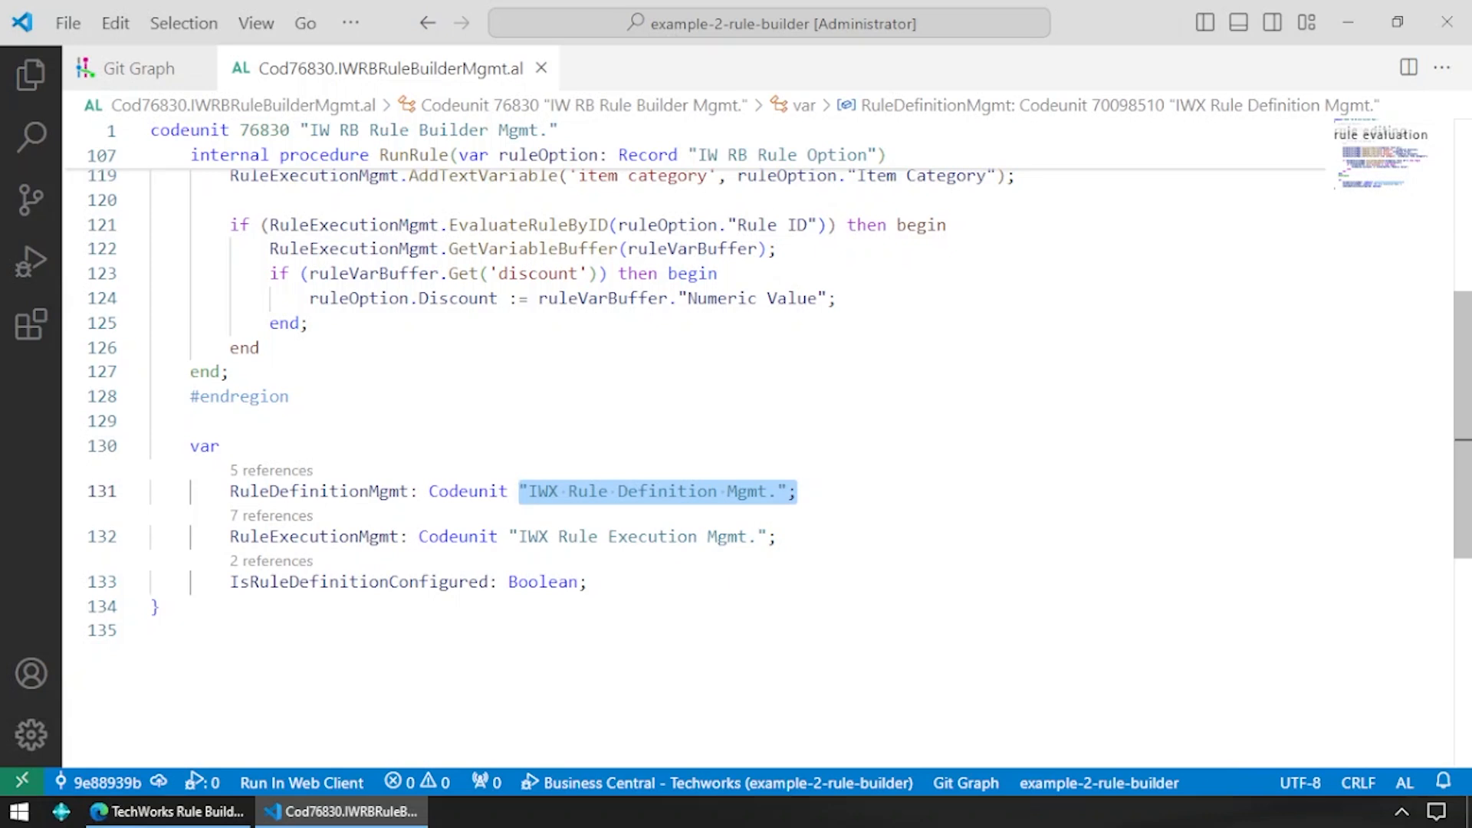
pyautogui.moveTo(777, 537); pyautogui.dragTo(499, 537)
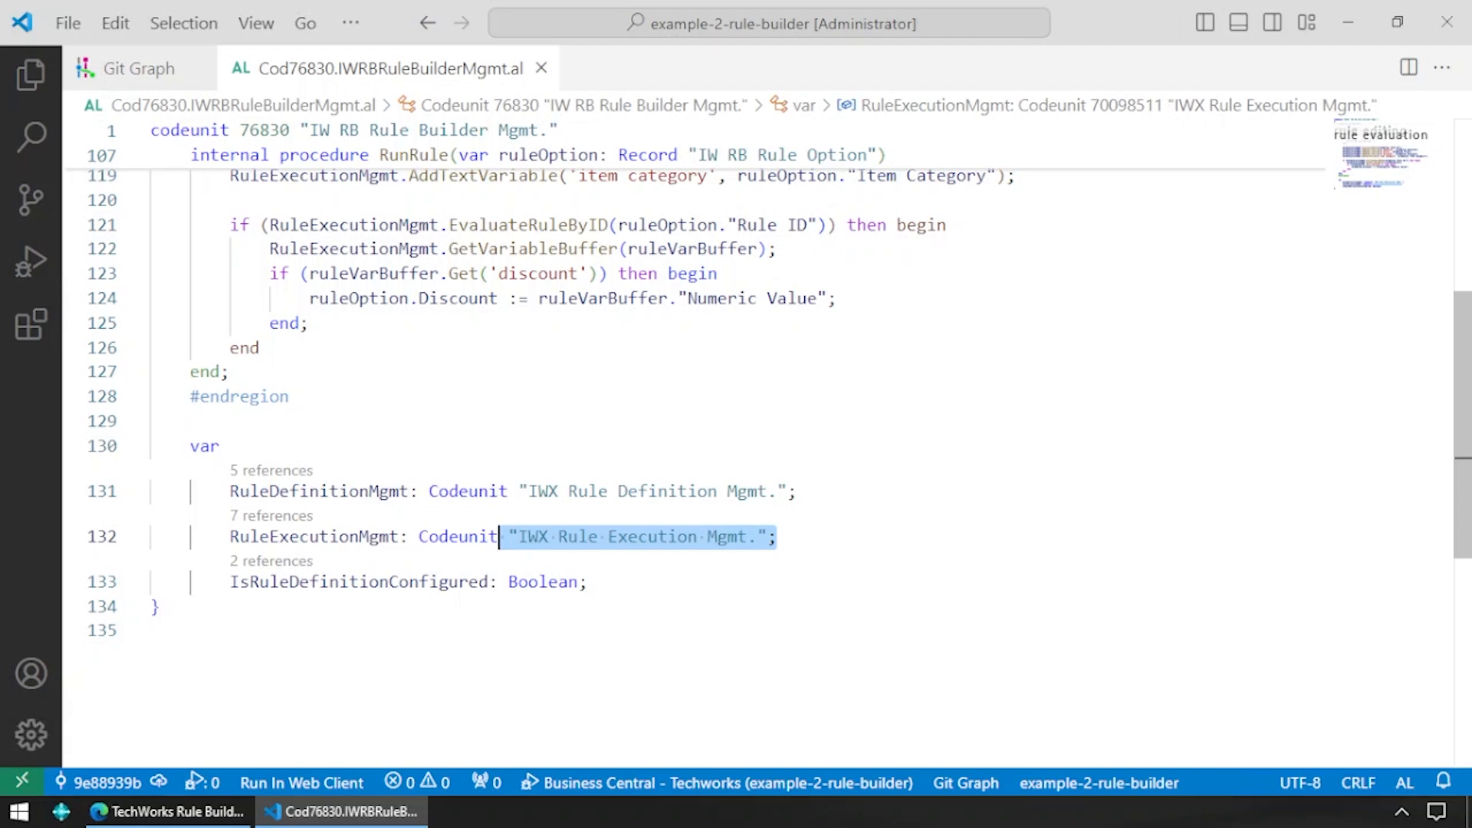
# - Review the RunRule procedure in the rule evaluation region and highlight its name
pyautogui.scroll(6, 499, 536)
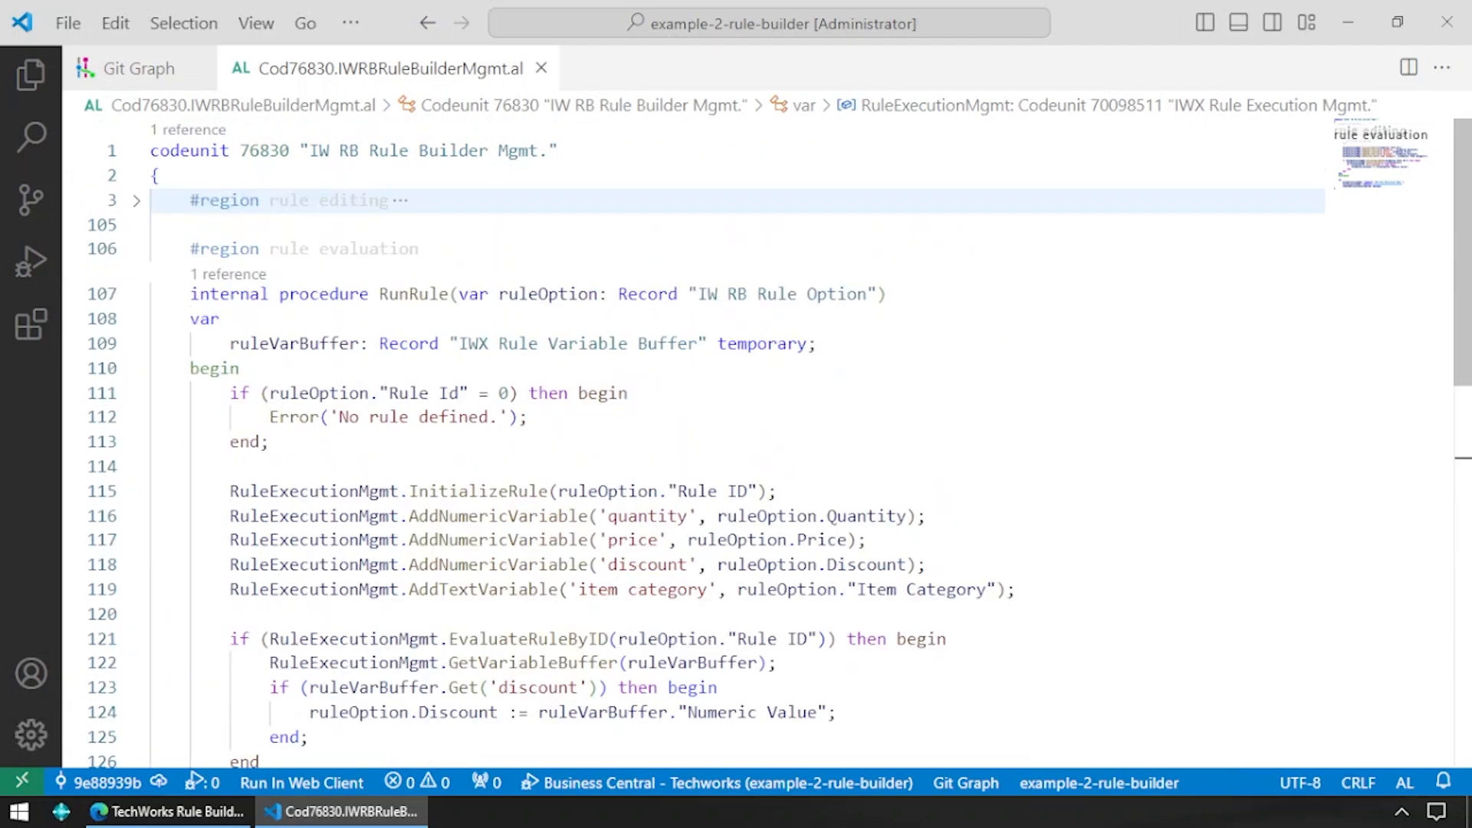
pyautogui.scroll(-1, 499, 536)
pyautogui.scroll(-1, 499, 537)
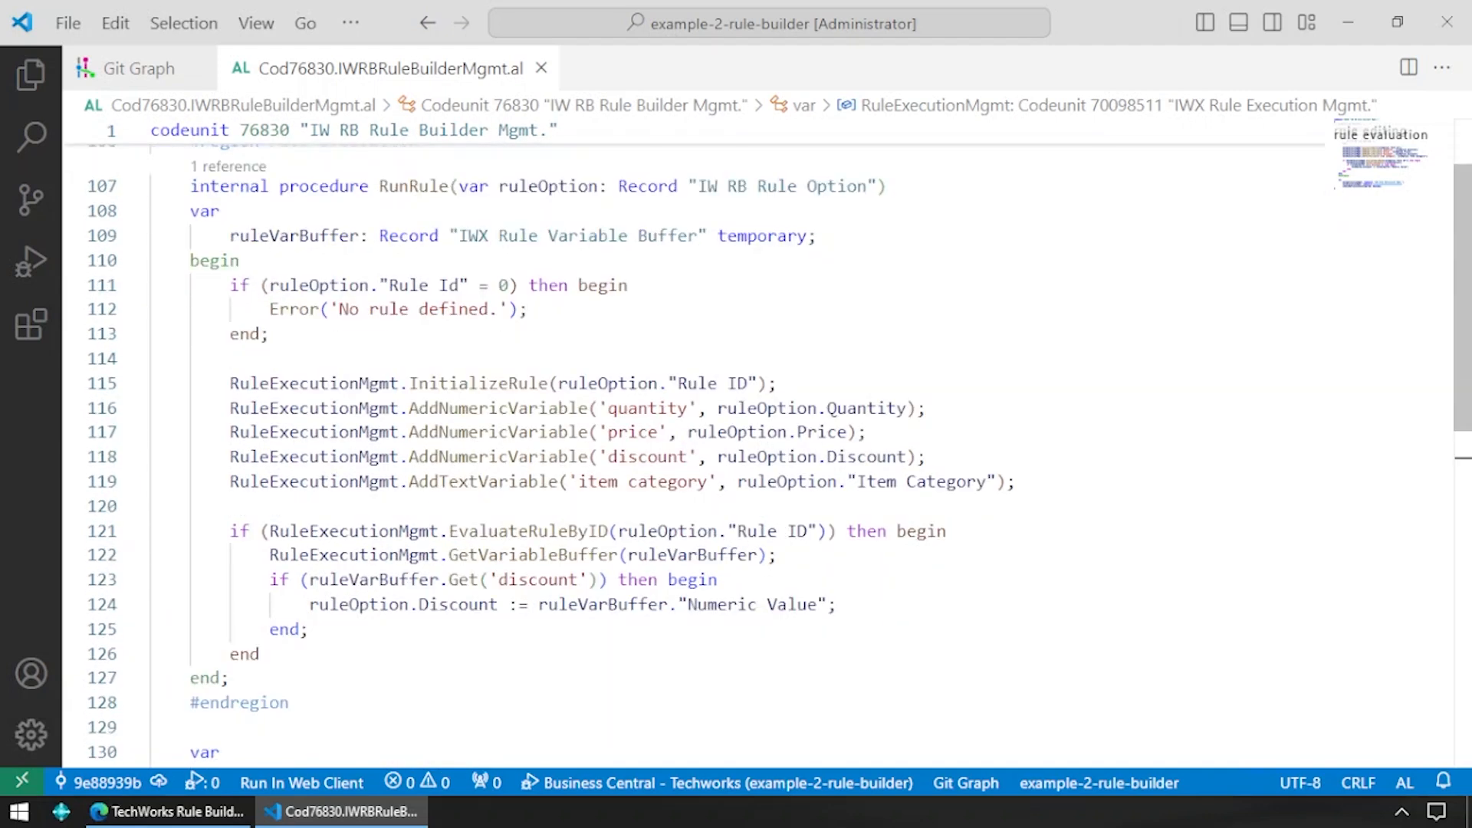
pyautogui.moveTo(414, 187)
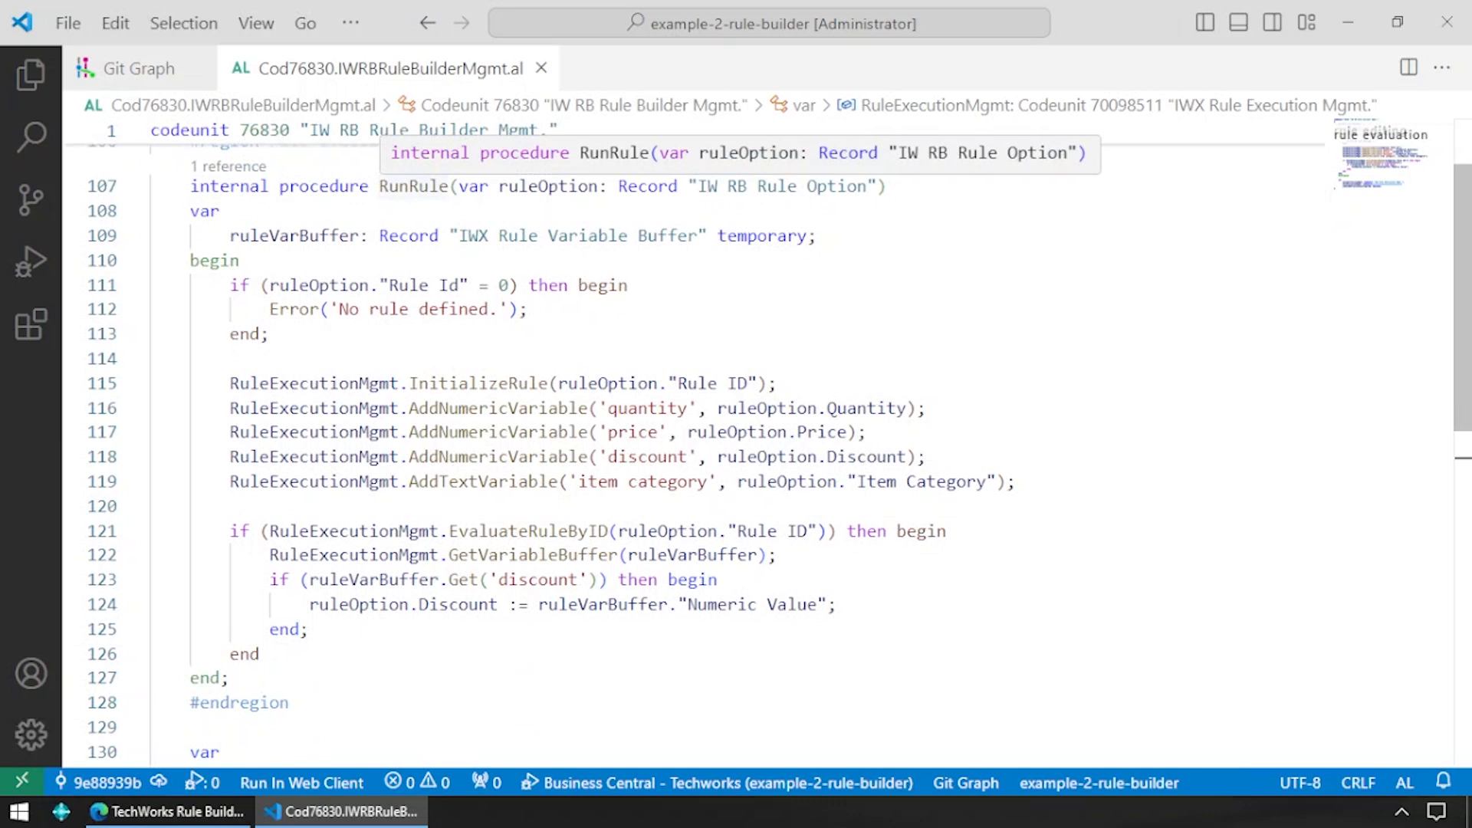
pyautogui.doubleClick(414, 186)
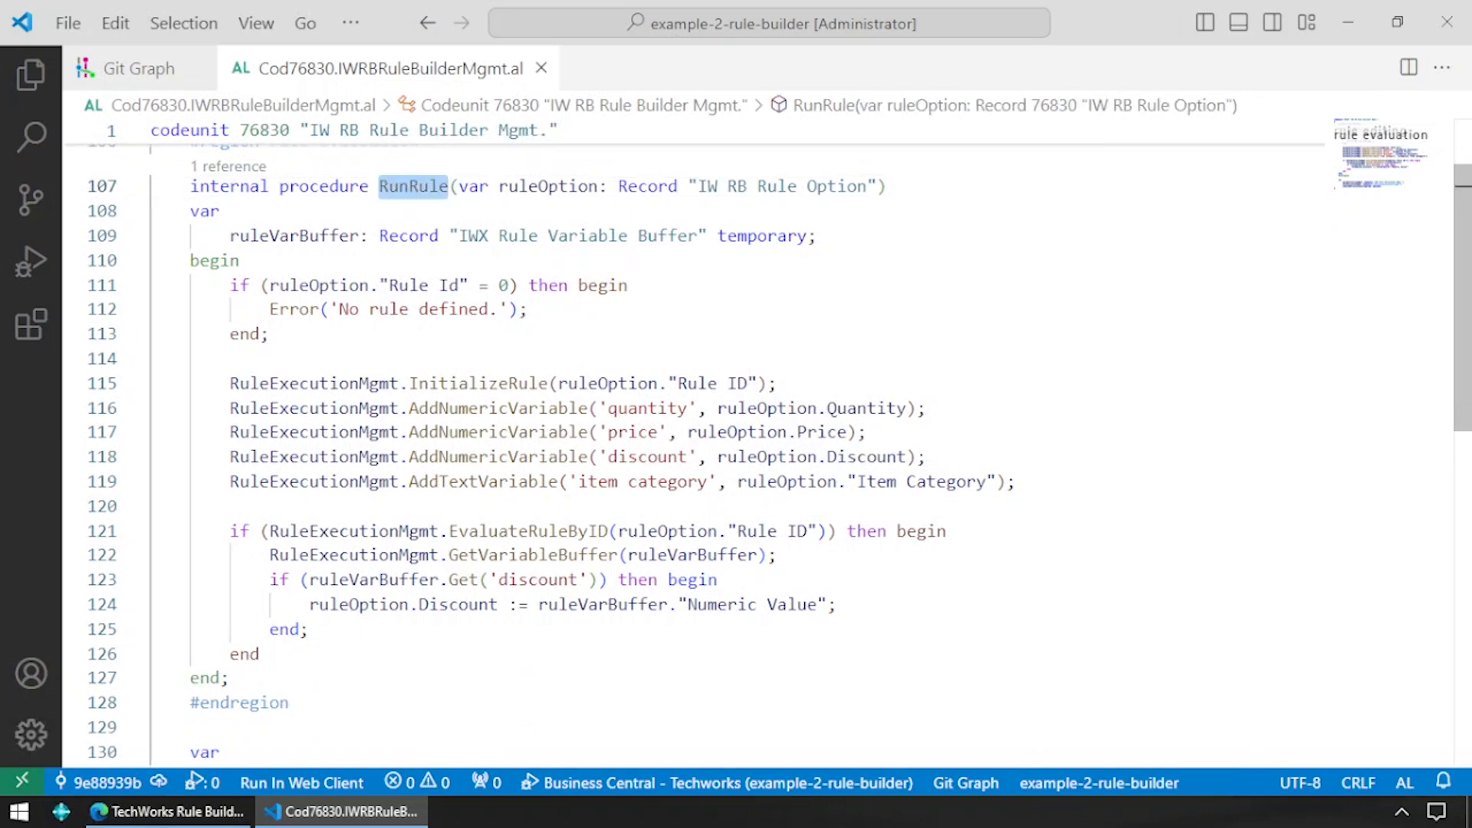
# - Review the RunRule procedure's InitializeRule call and the numeric and text variables passed for quantity, price, discount and item category
pyautogui.moveTo(777, 384); pyautogui.dragTo(219, 365)
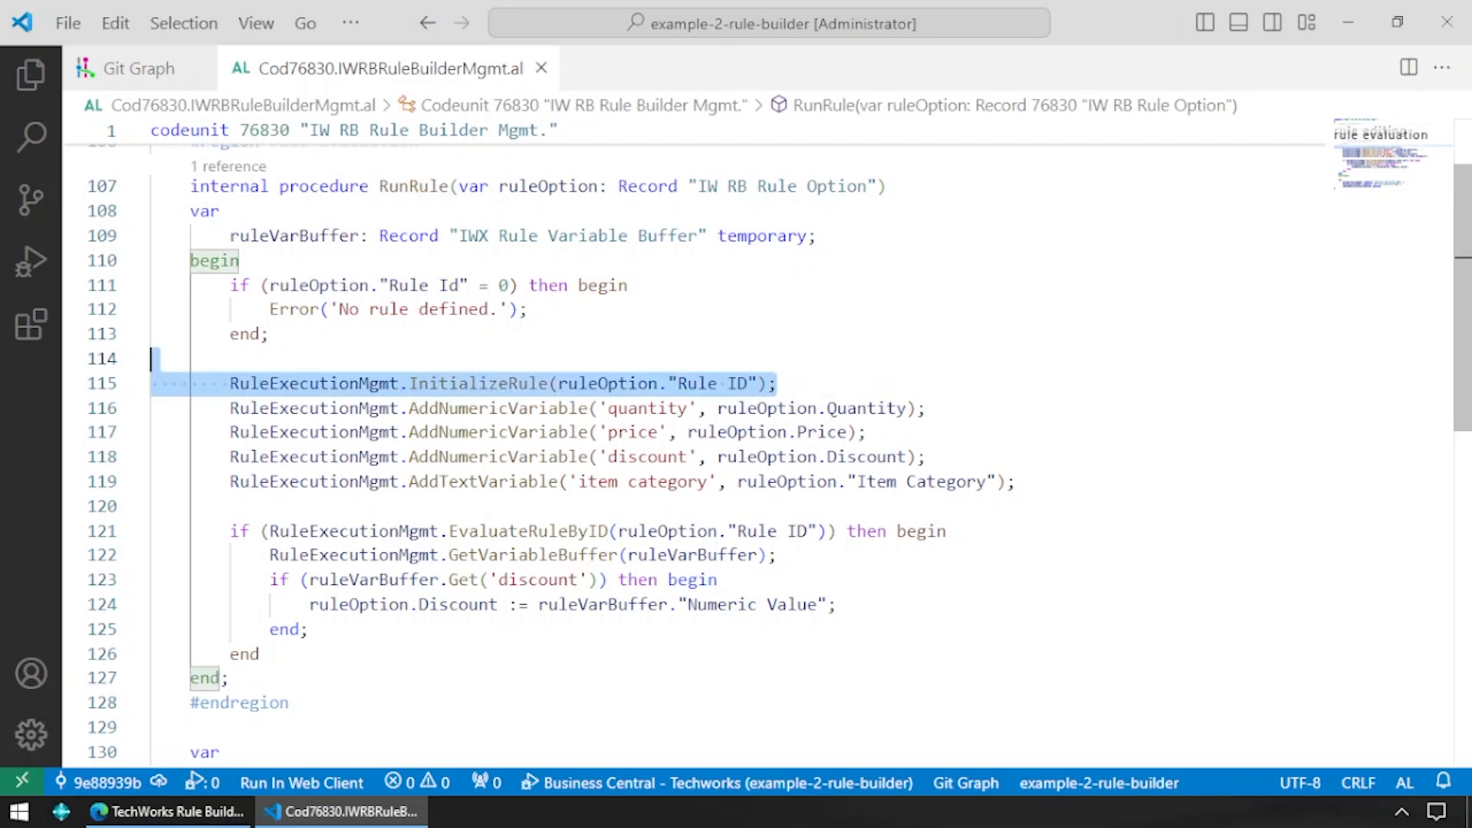
pyautogui.moveTo(781, 384); pyautogui.dragTo(1018, 482)
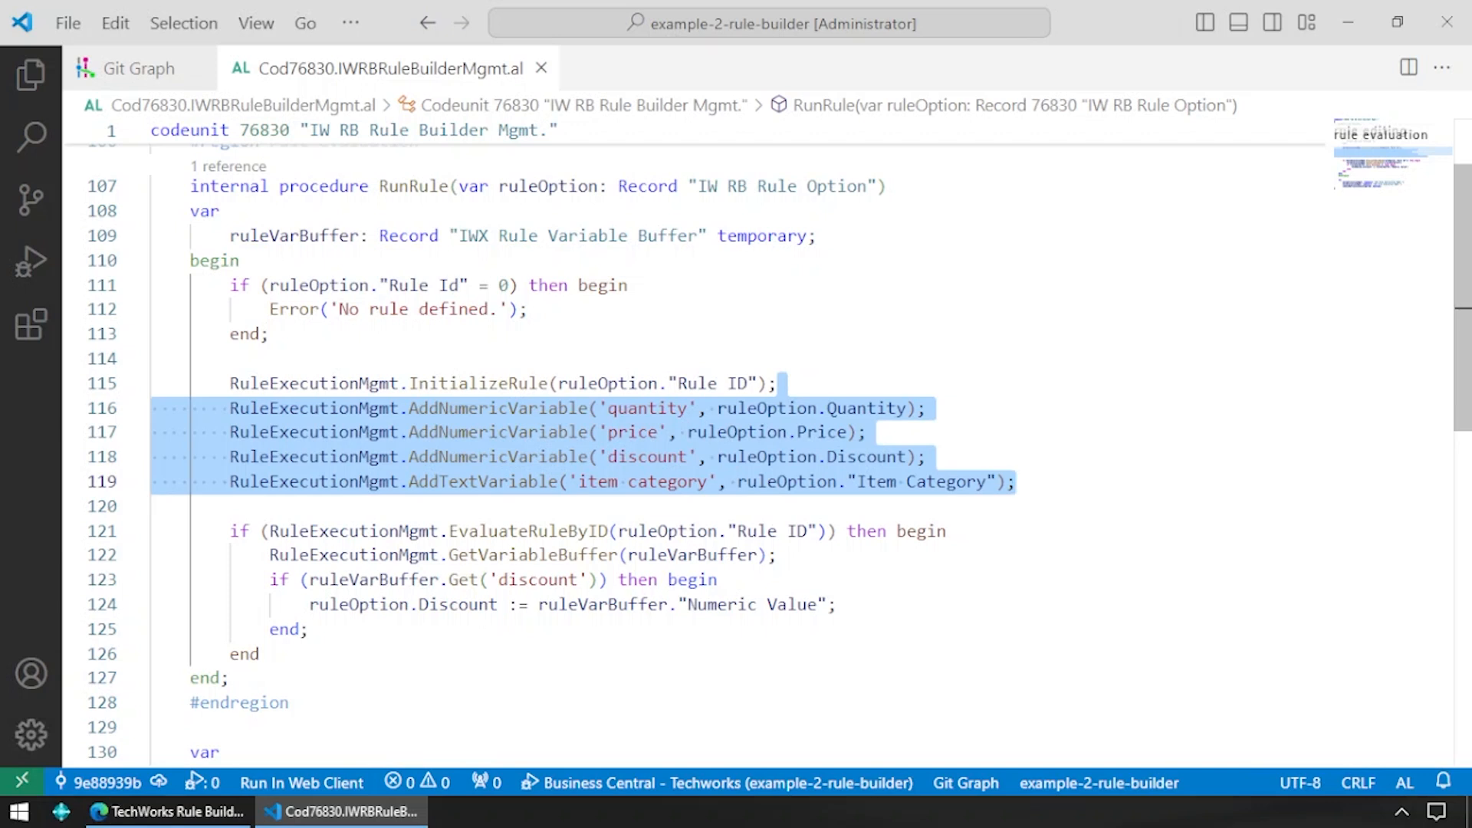
pyautogui.click(748, 408)
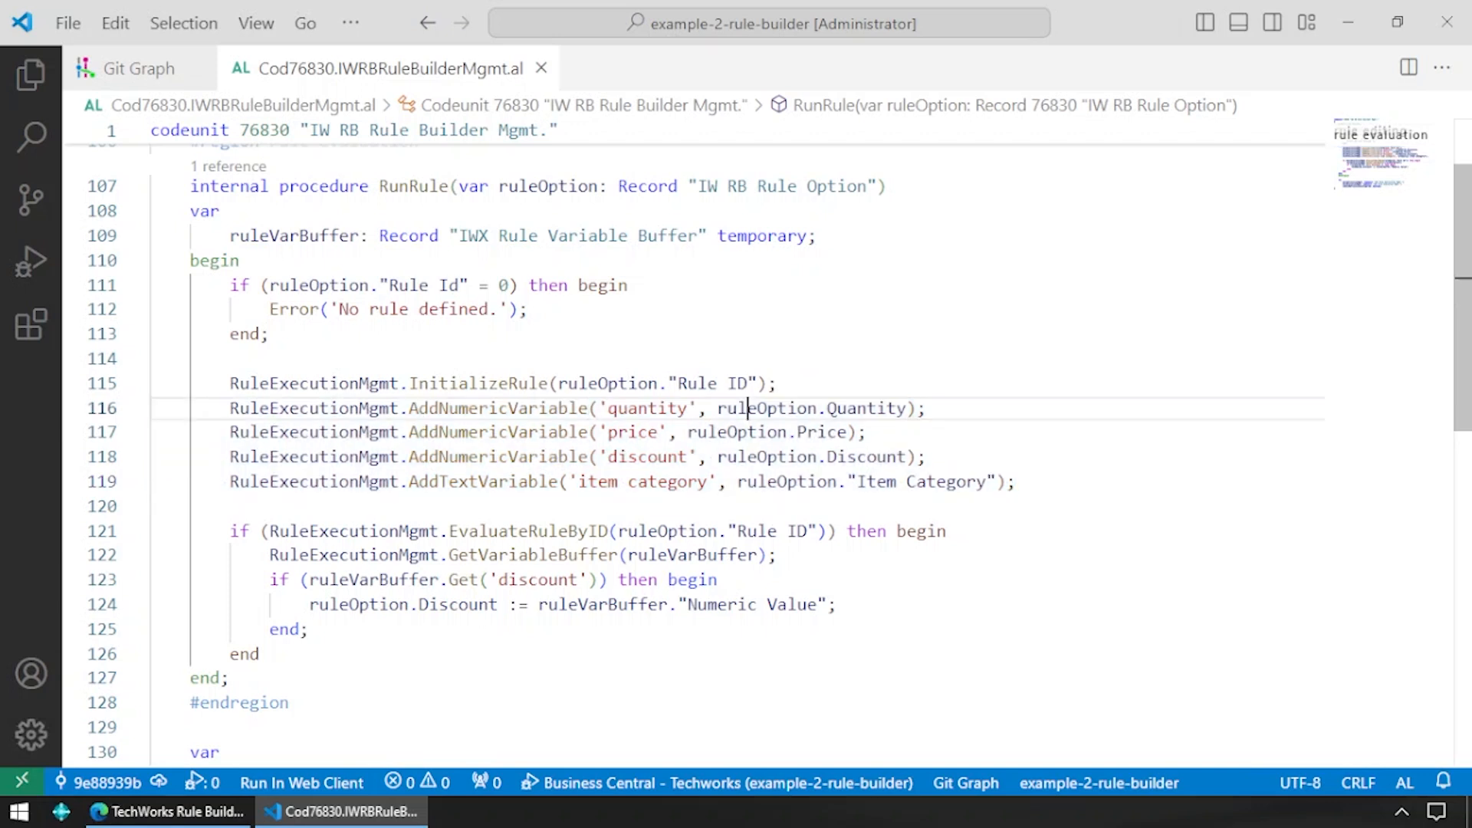
pyautogui.moveTo(747, 433); pyautogui.dragTo(720, 408)
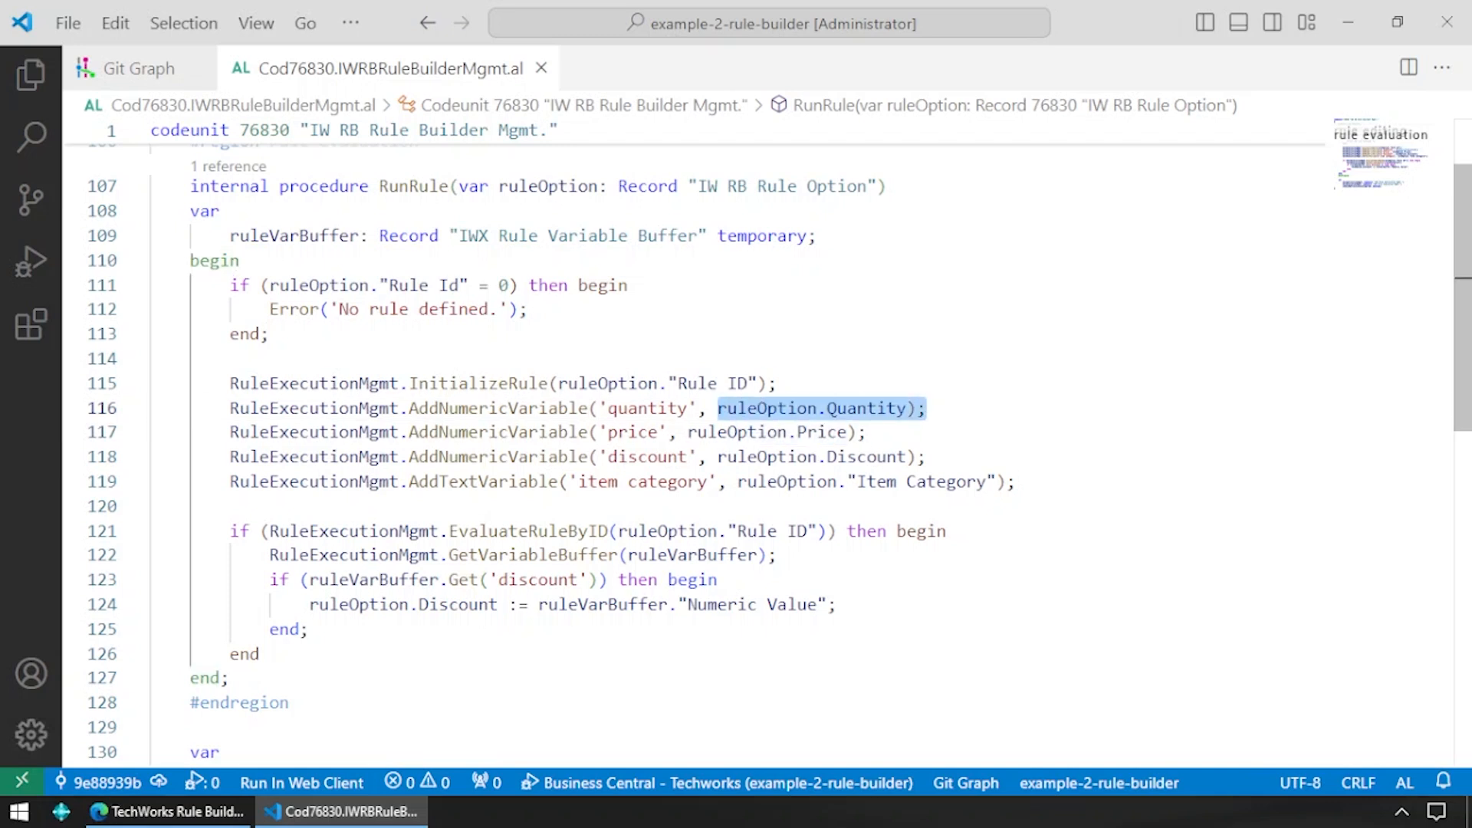
pyautogui.moveTo(1015, 481); pyautogui.dragTo(738, 482)
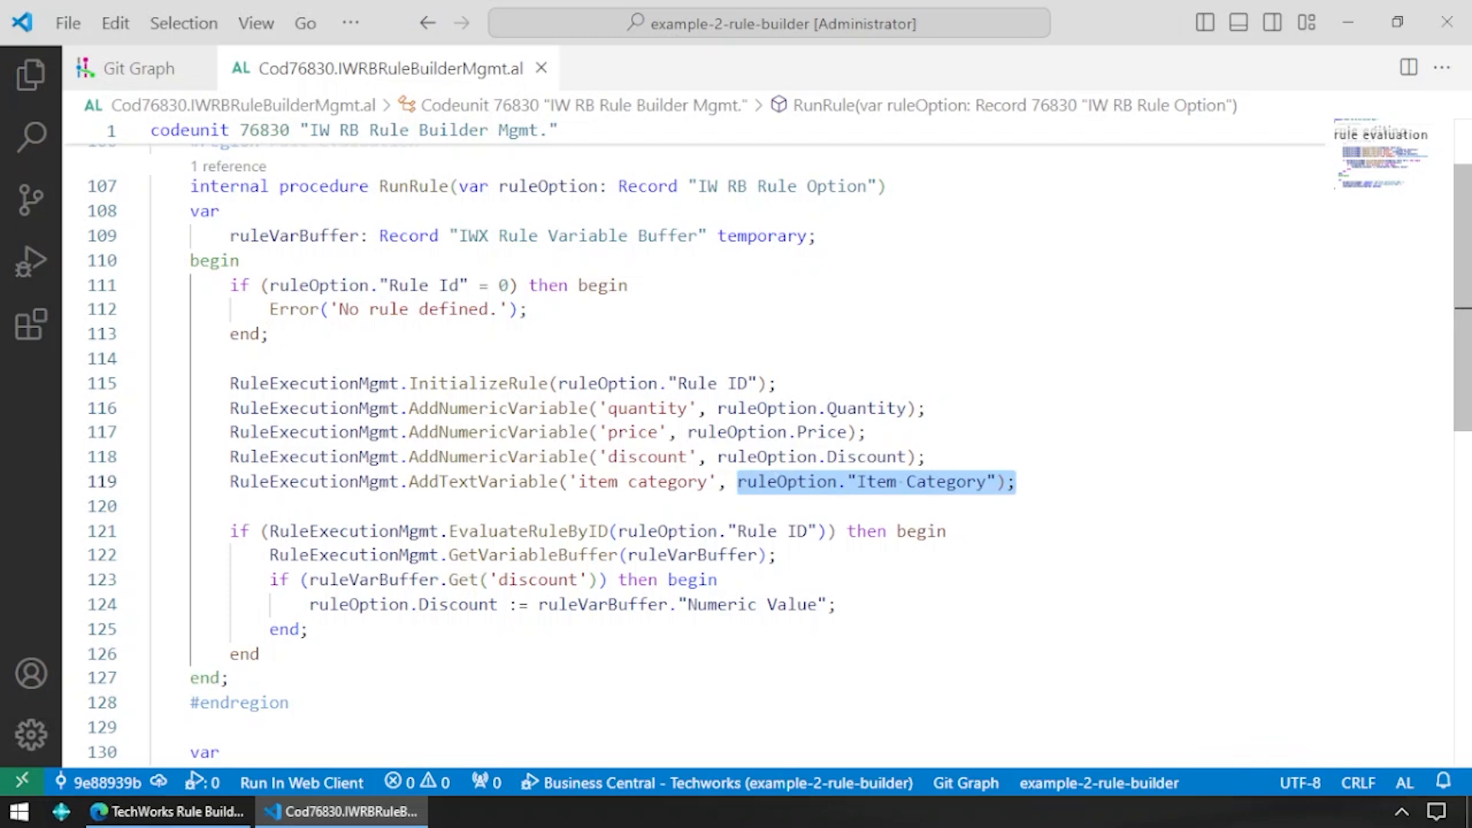
# - Review the EvaluateRuleByID call and the block that reads 'discount' from the variable buffer back into the rule option's Discount field
pyautogui.doubleClick(535, 531)
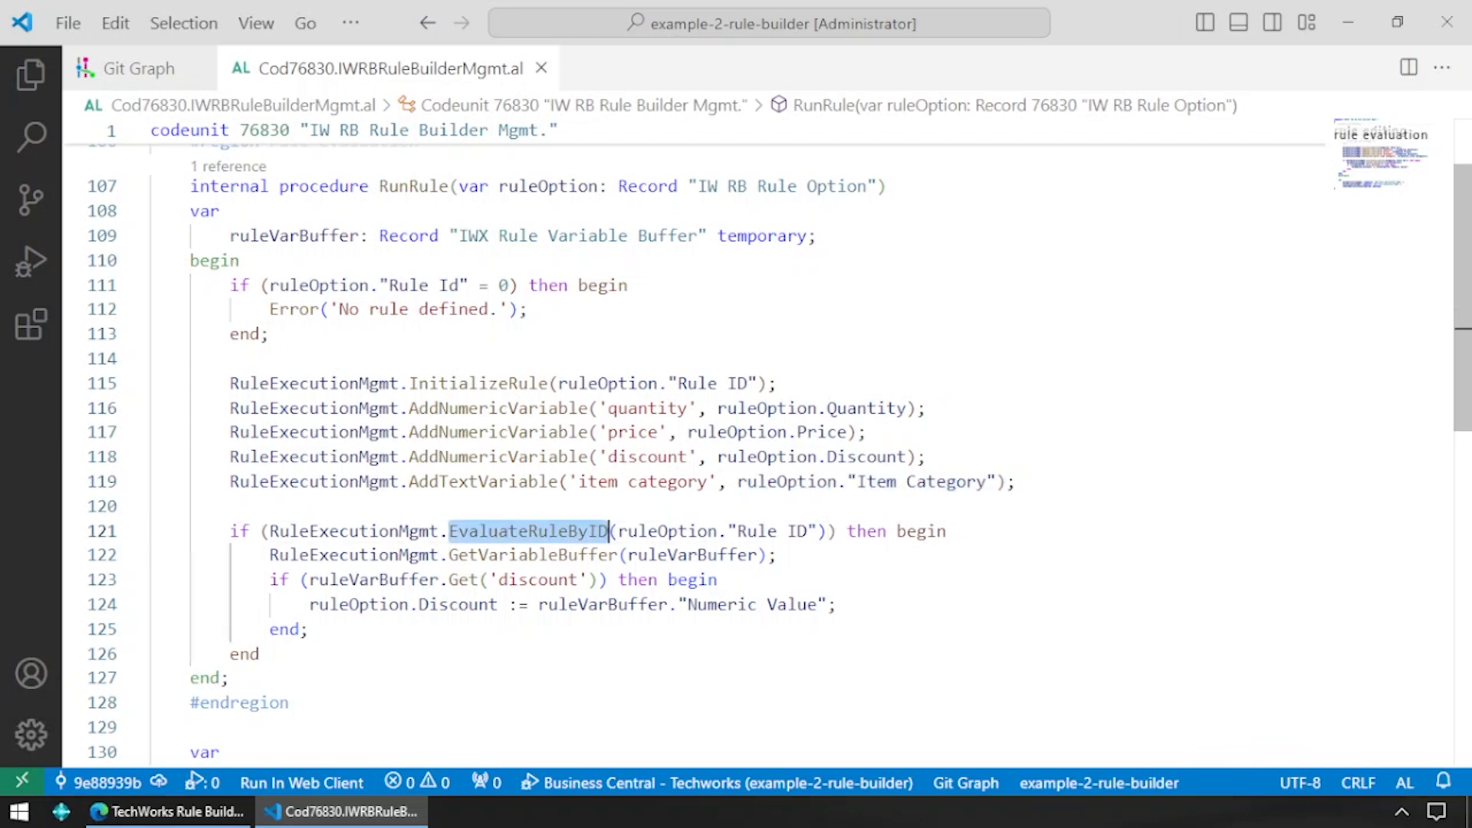
pyautogui.scroll(-1, 767, 450)
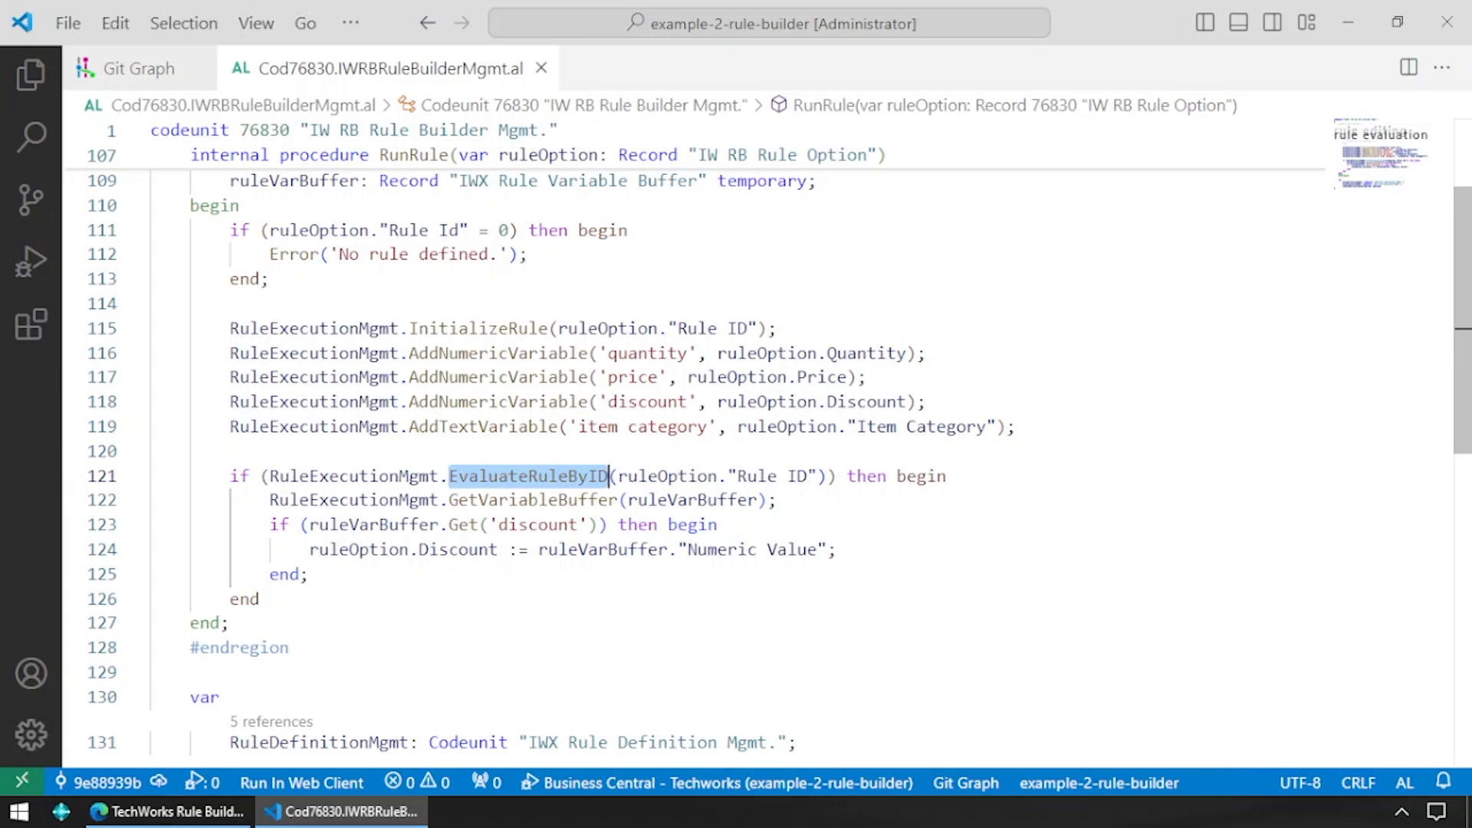
pyautogui.press('End')
pyautogui.hotkey('shift', 'Down')
pyautogui.hotkey('shift', 'Down')
pyautogui.hotkey('shift', 'Down')
pyautogui.hotkey('shift', 'Down')
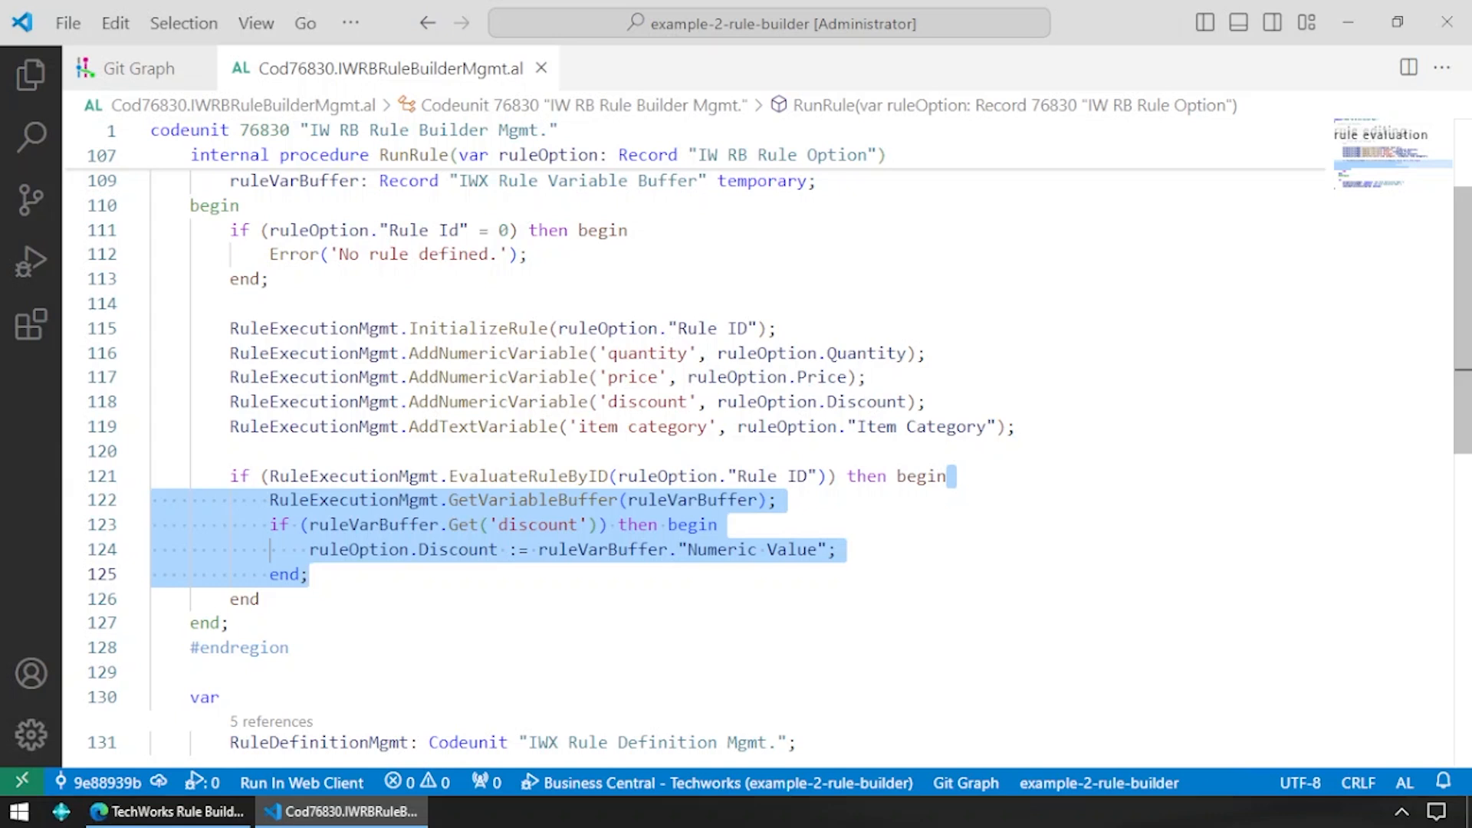
pyautogui.moveTo(603, 551)
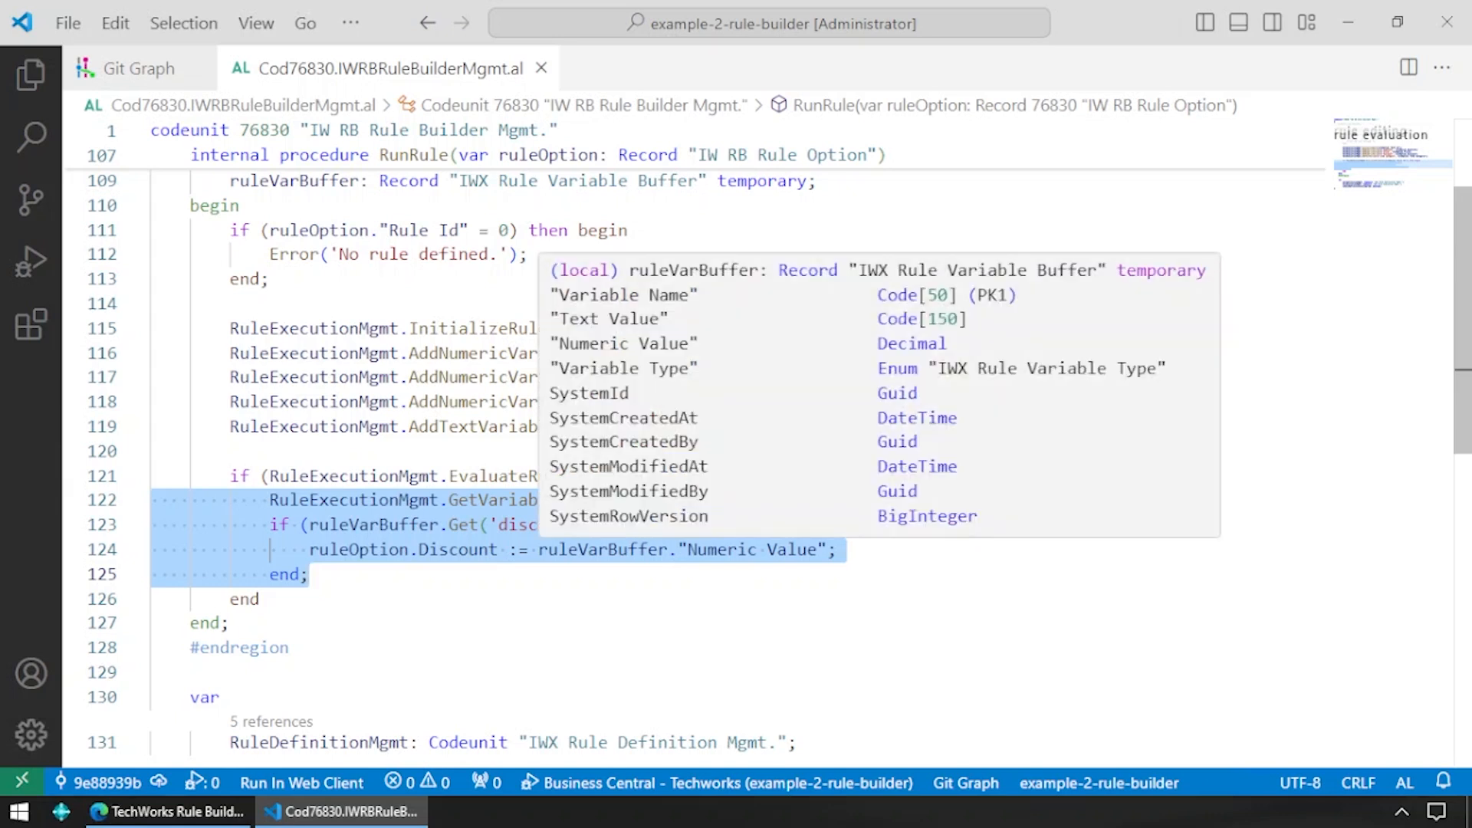
pyautogui.click(721, 526)
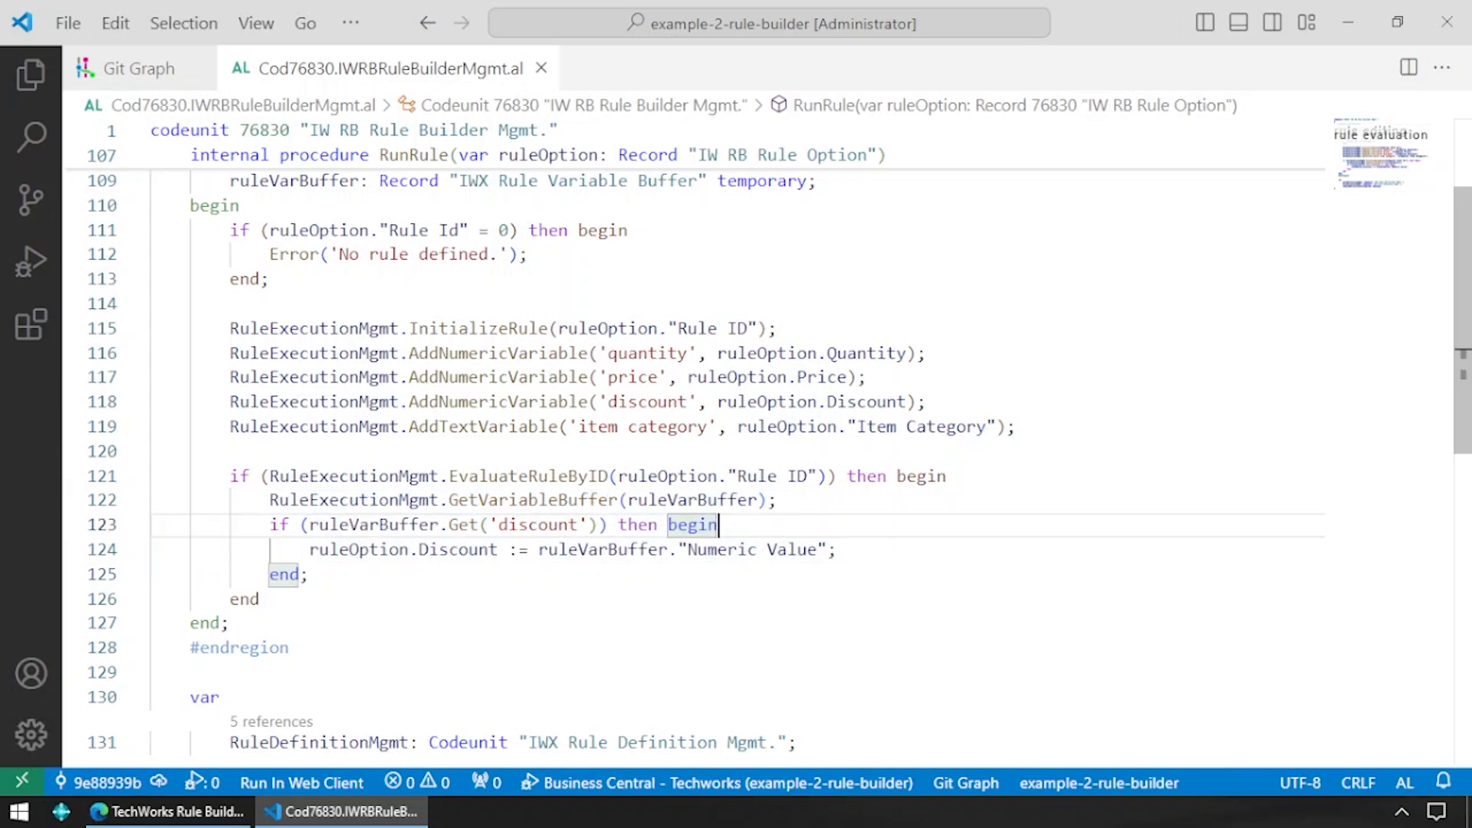
pyautogui.doubleClick(539, 526)
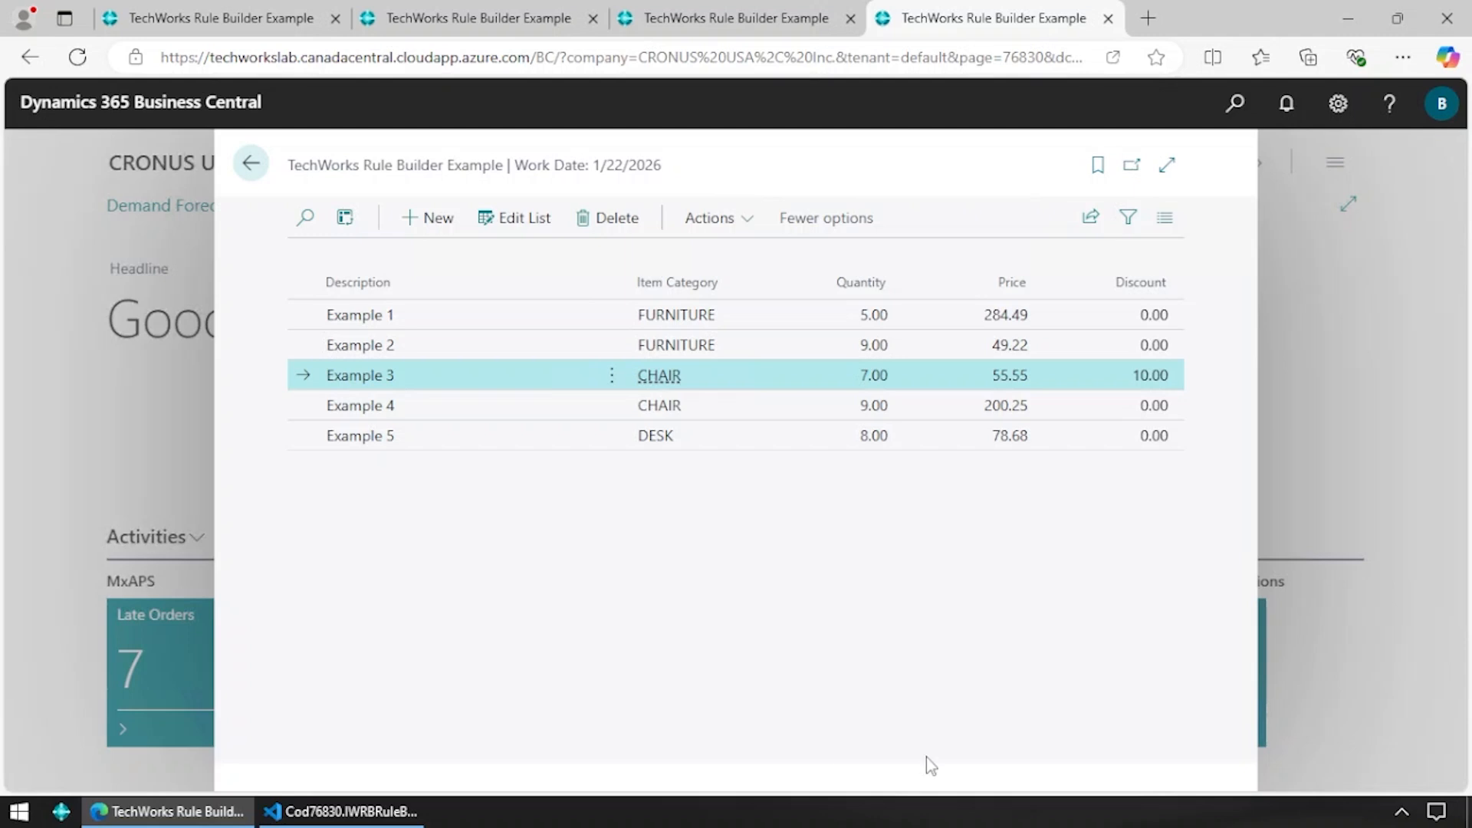
# - Switch to Business Central, review the Example 3 rule's execute-while-true group, user prompt and true-condition actions, and close the Rule Definition Builder
pyautogui.click(711, 219)
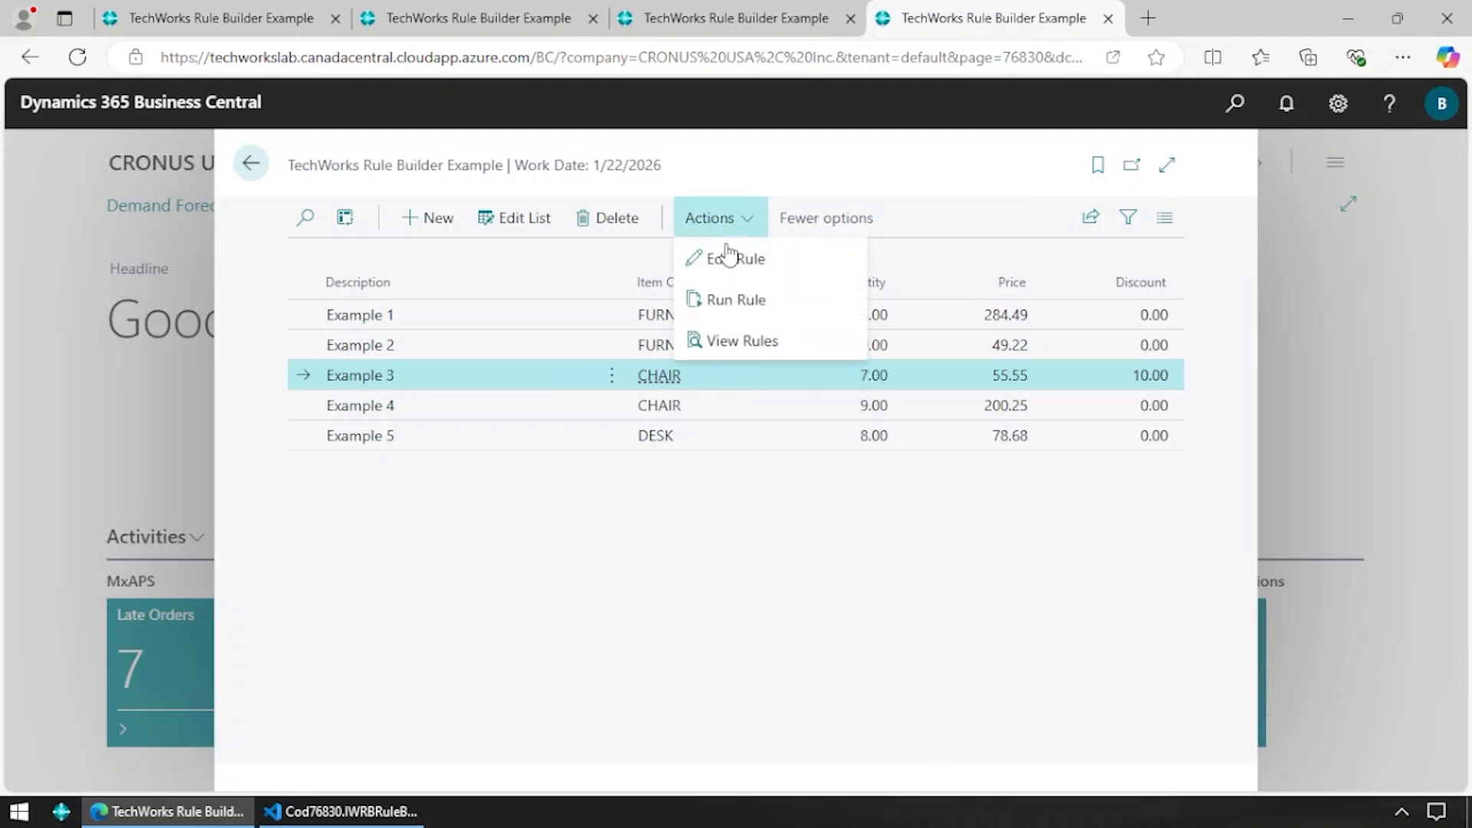
pyautogui.click(728, 258)
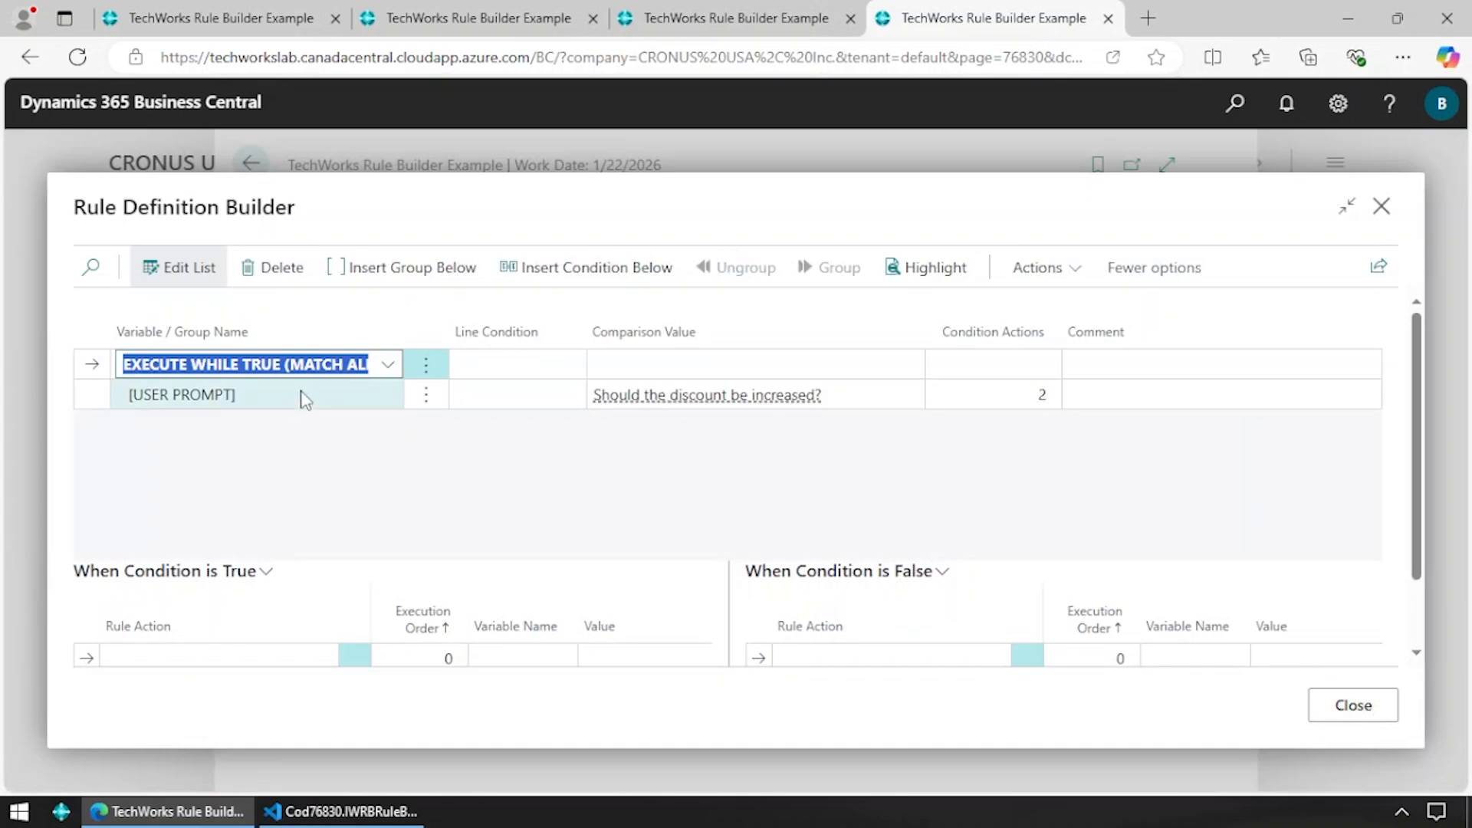
pyautogui.click(303, 397)
pyautogui.scroll(-1, 656, 483)
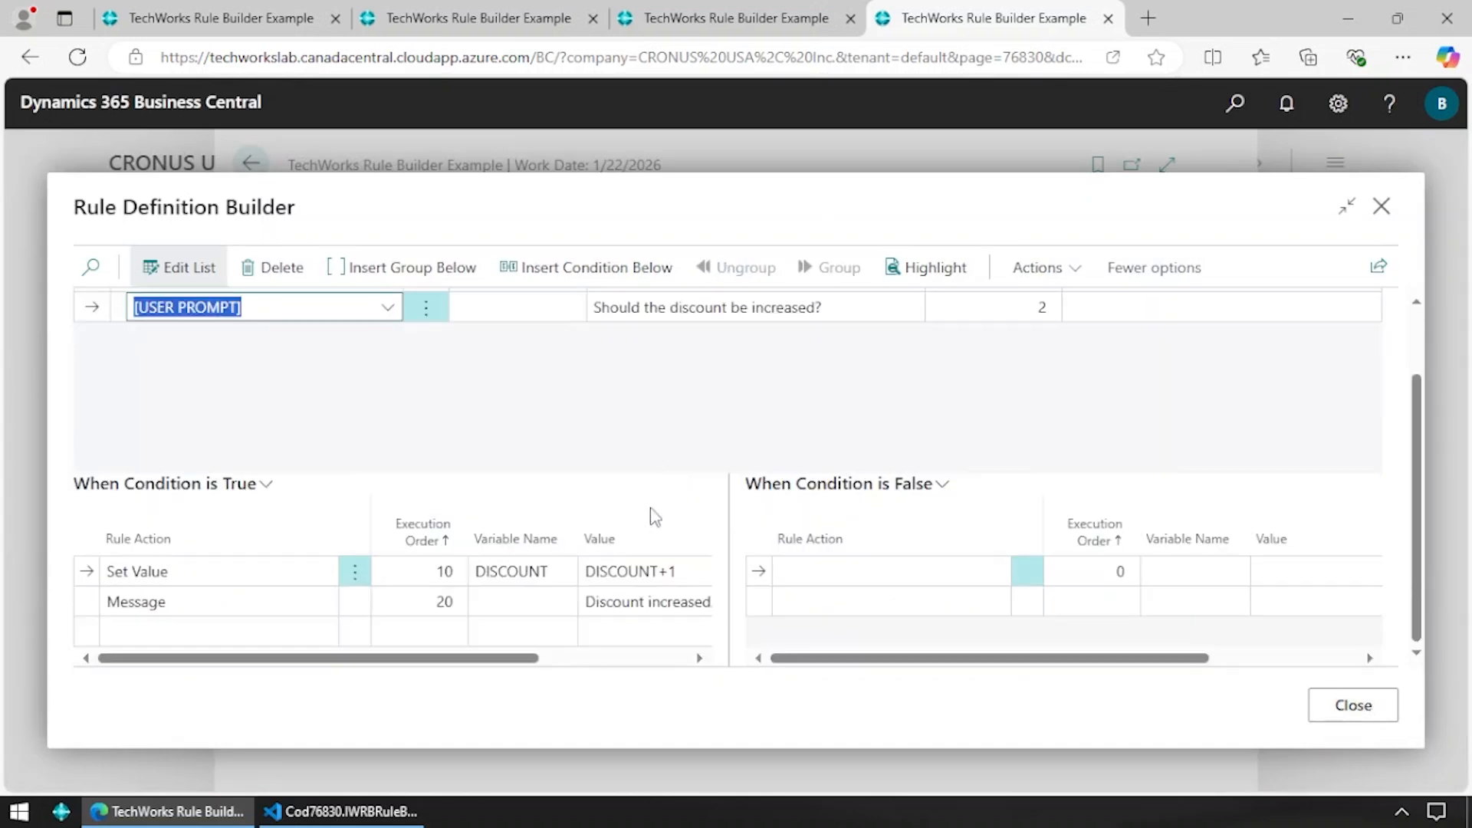
pyautogui.click(676, 572)
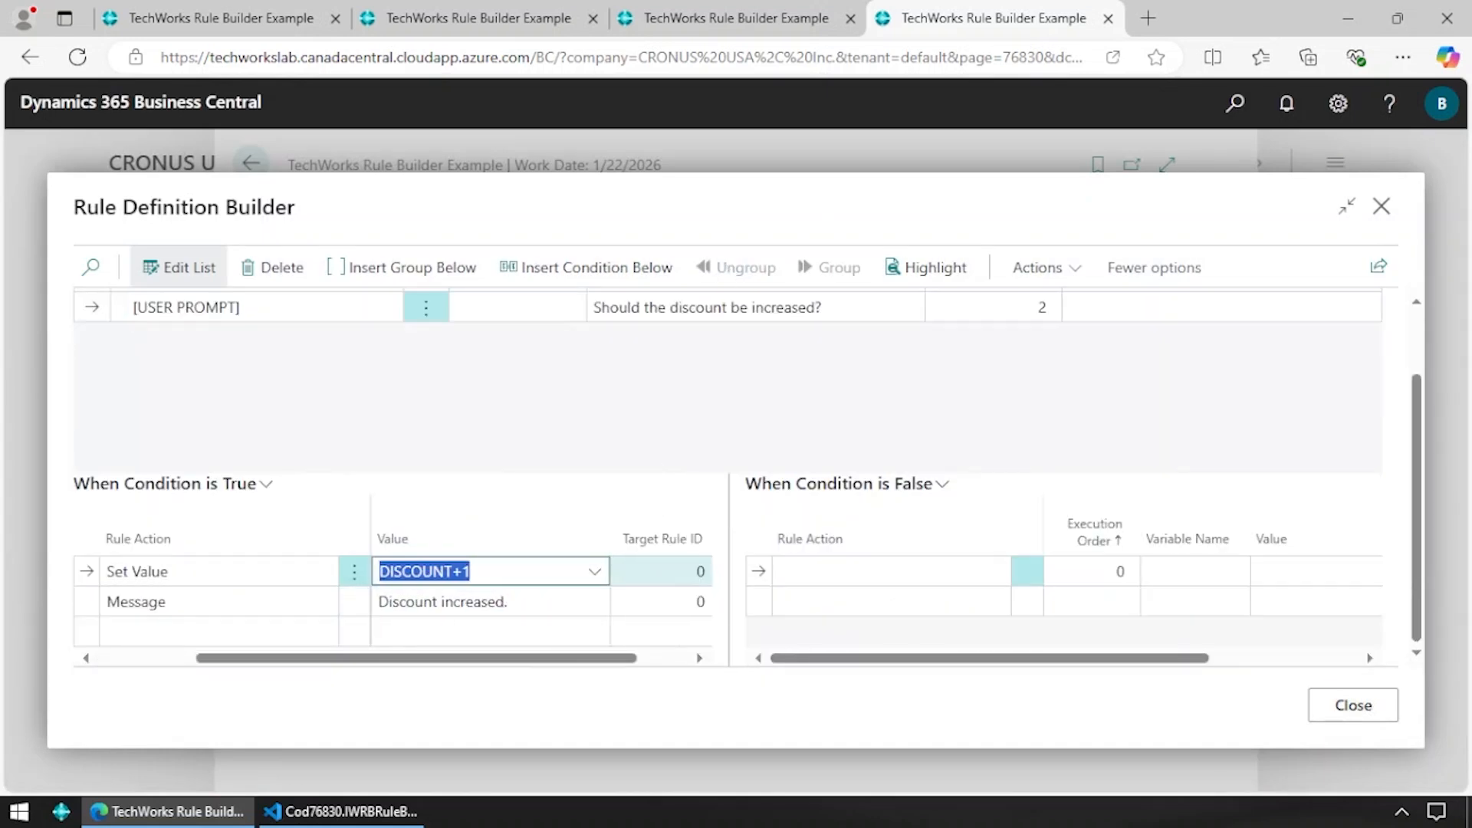
pyautogui.moveTo(486, 660); pyautogui.dragTo(240, 660)
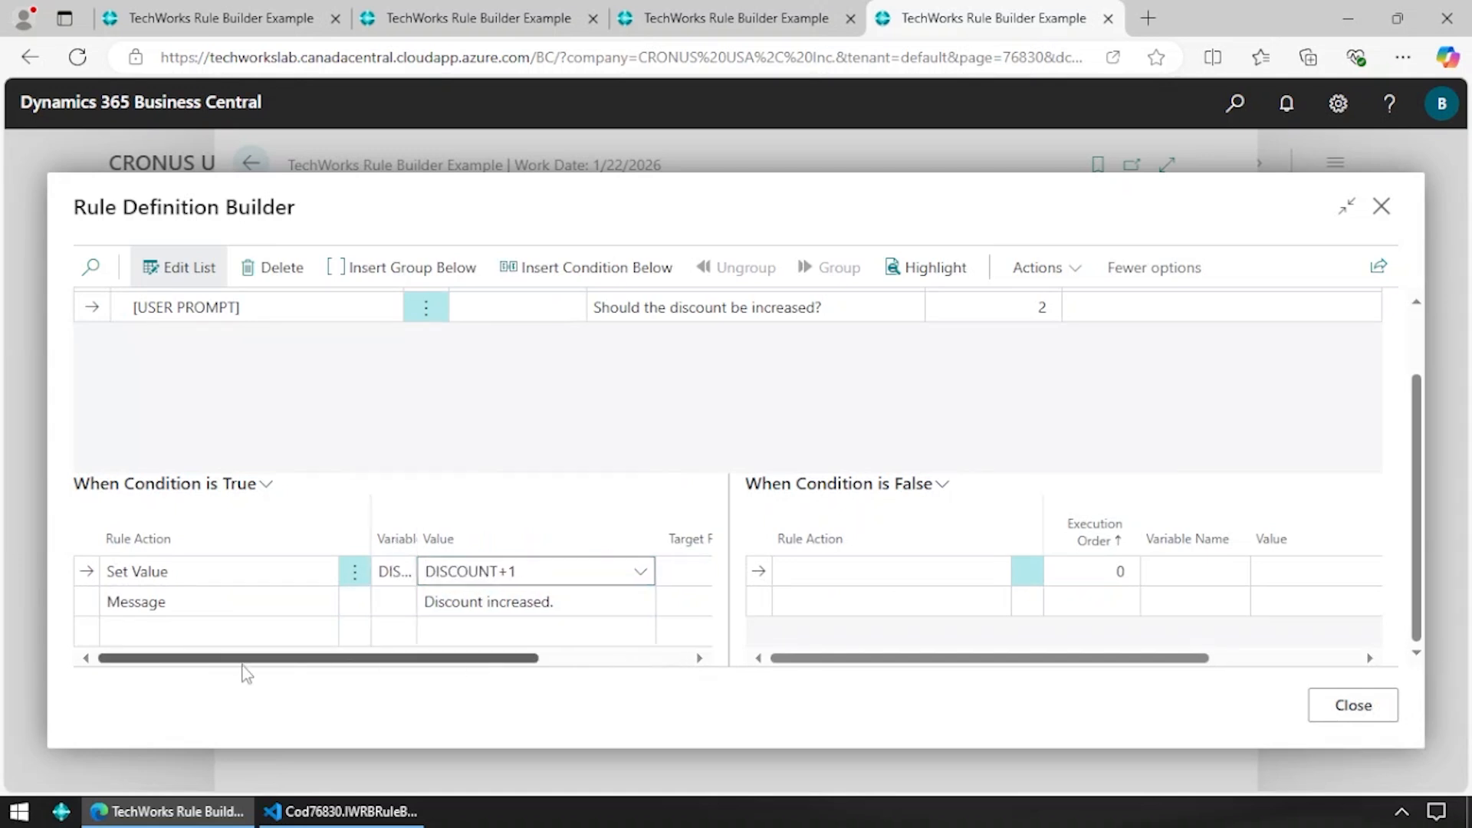
pyautogui.scroll(1, 472, 430)
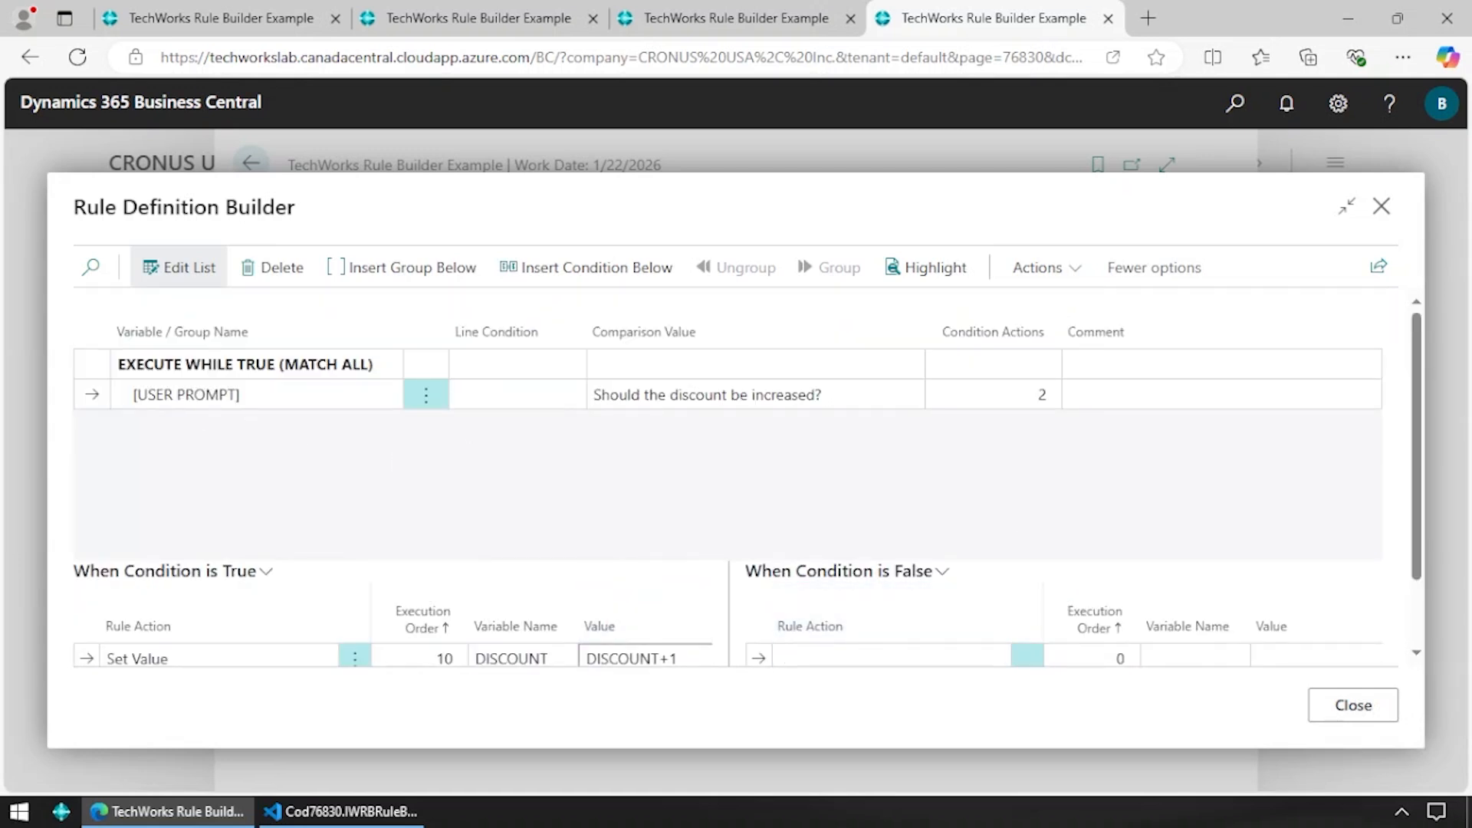
pyautogui.click(261, 365)
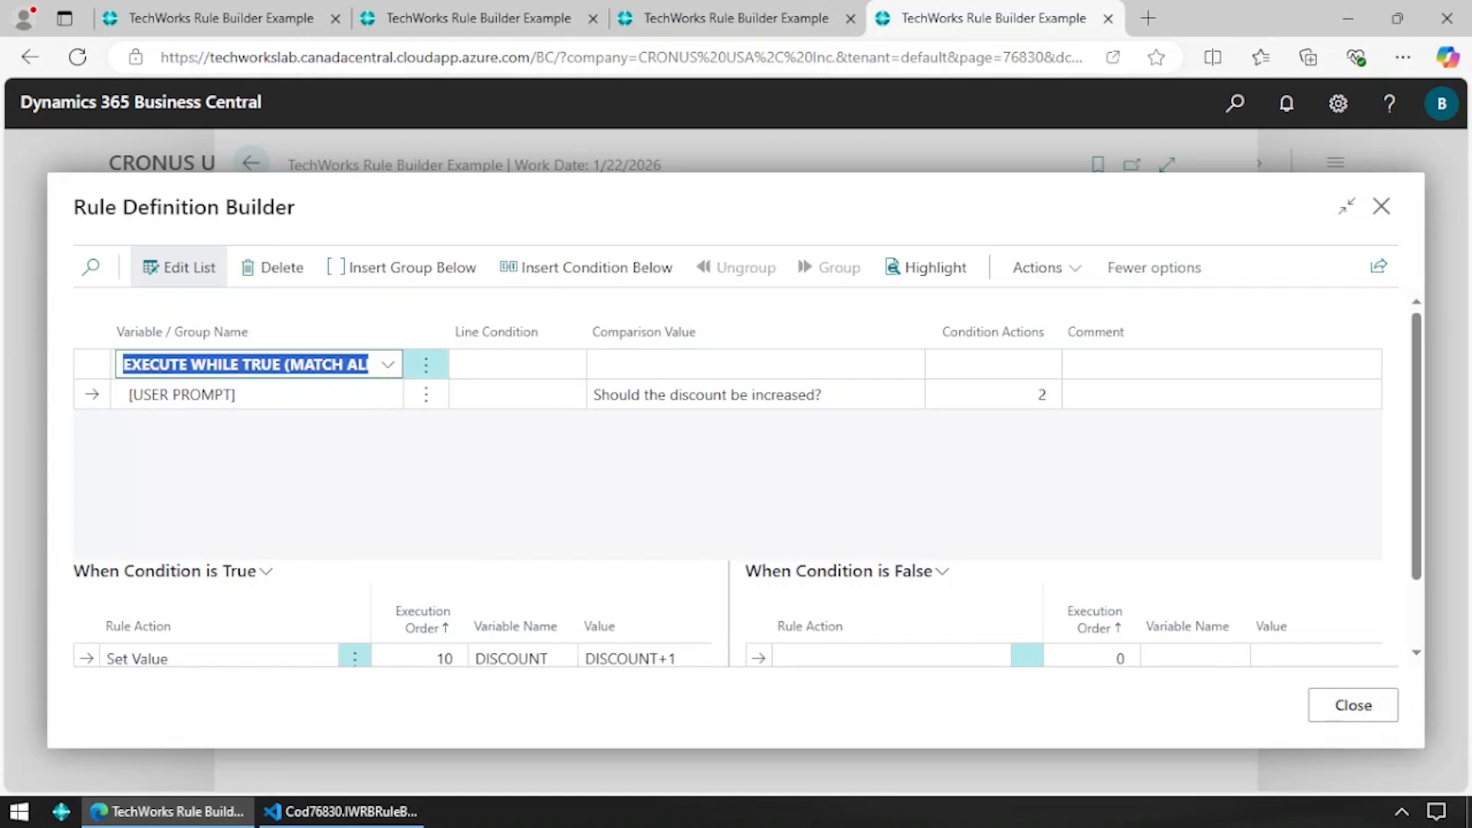
pyautogui.click(303, 397)
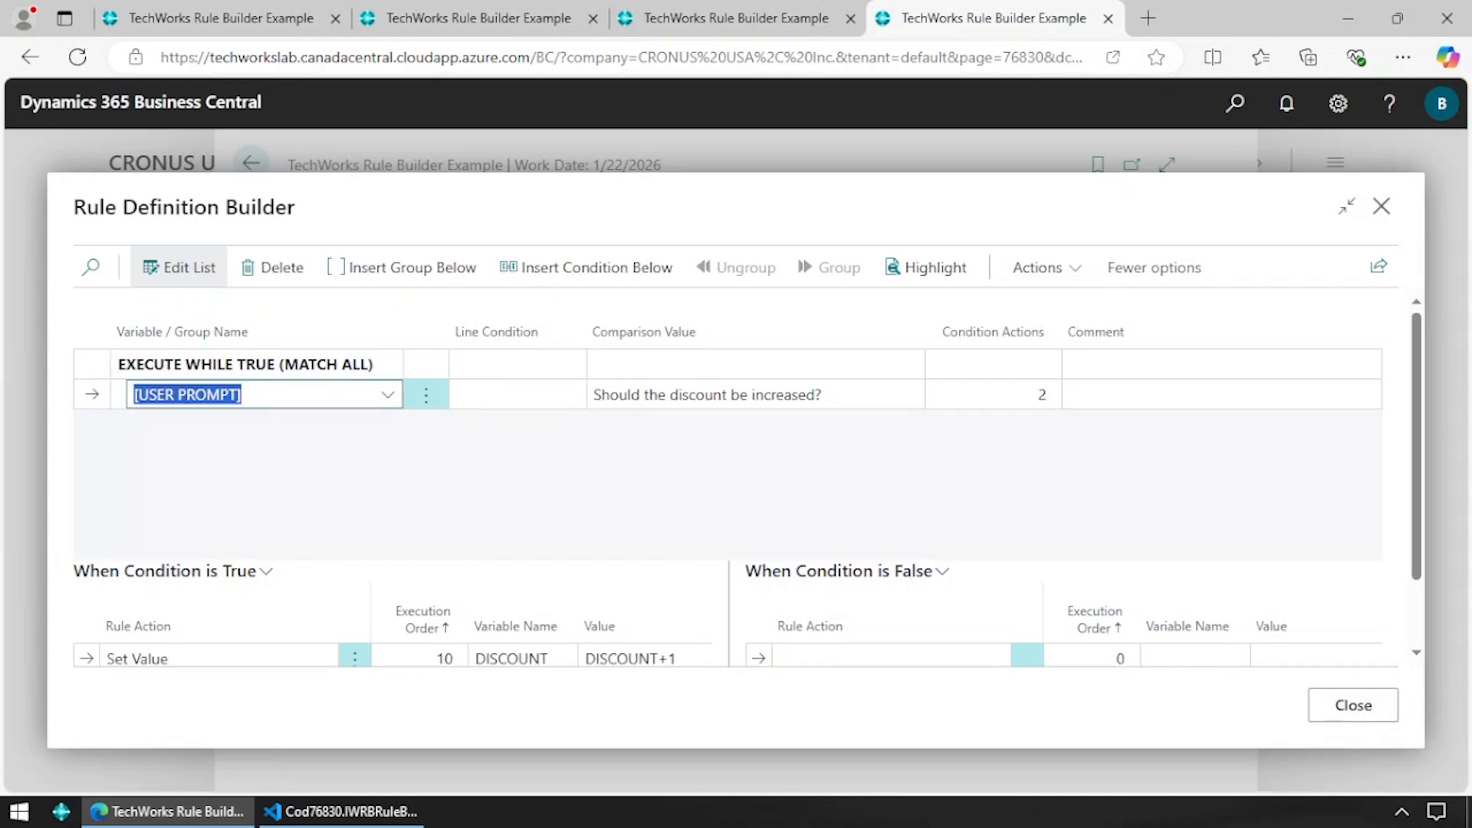
pyautogui.click(1351, 703)
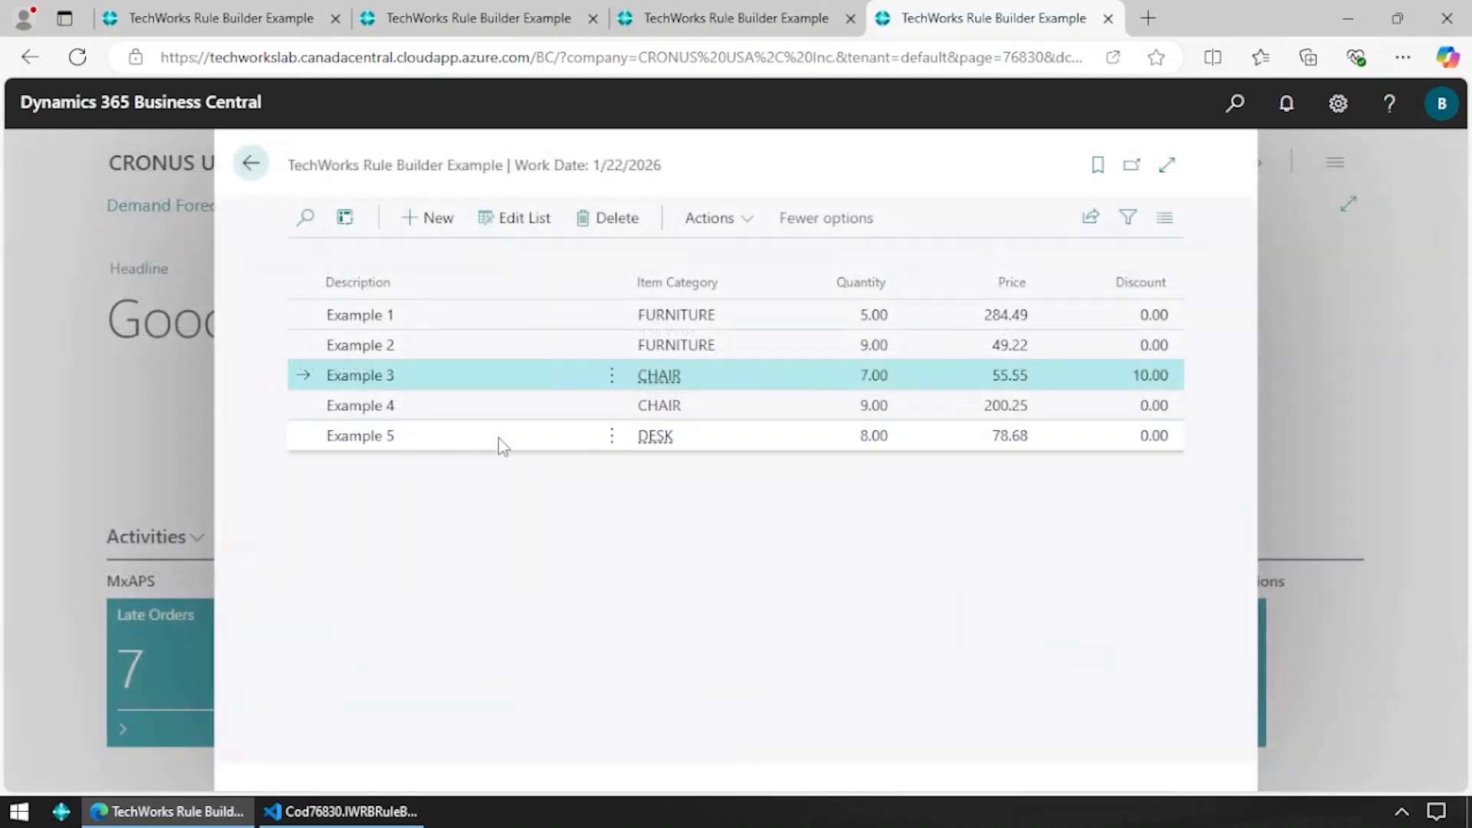
# - Run the rule on Example 3 and accept the discount increase, and run it again declining the increase
pyautogui.click(740, 219)
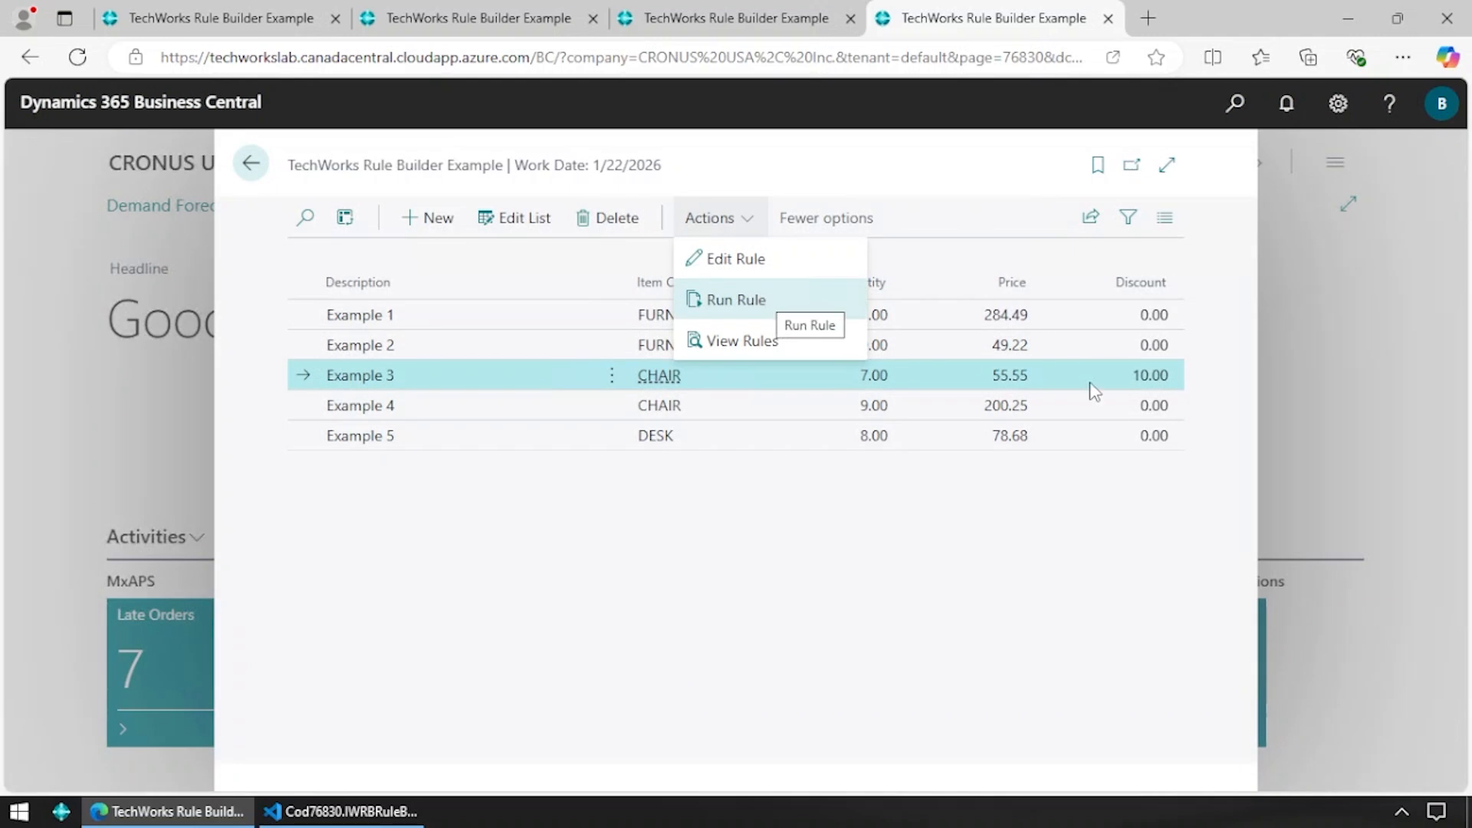
pyautogui.click(758, 302)
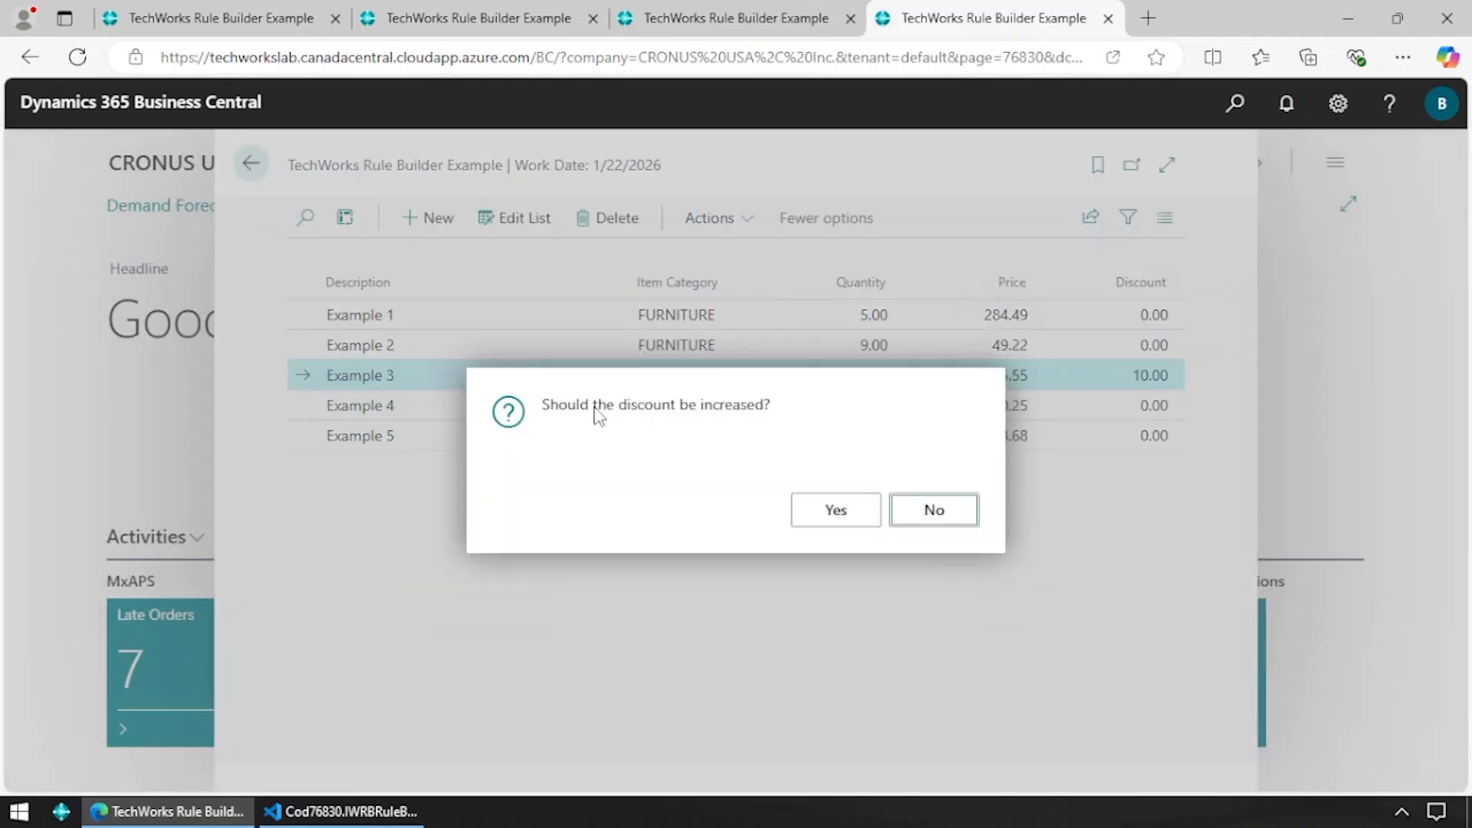
pyautogui.click(834, 512)
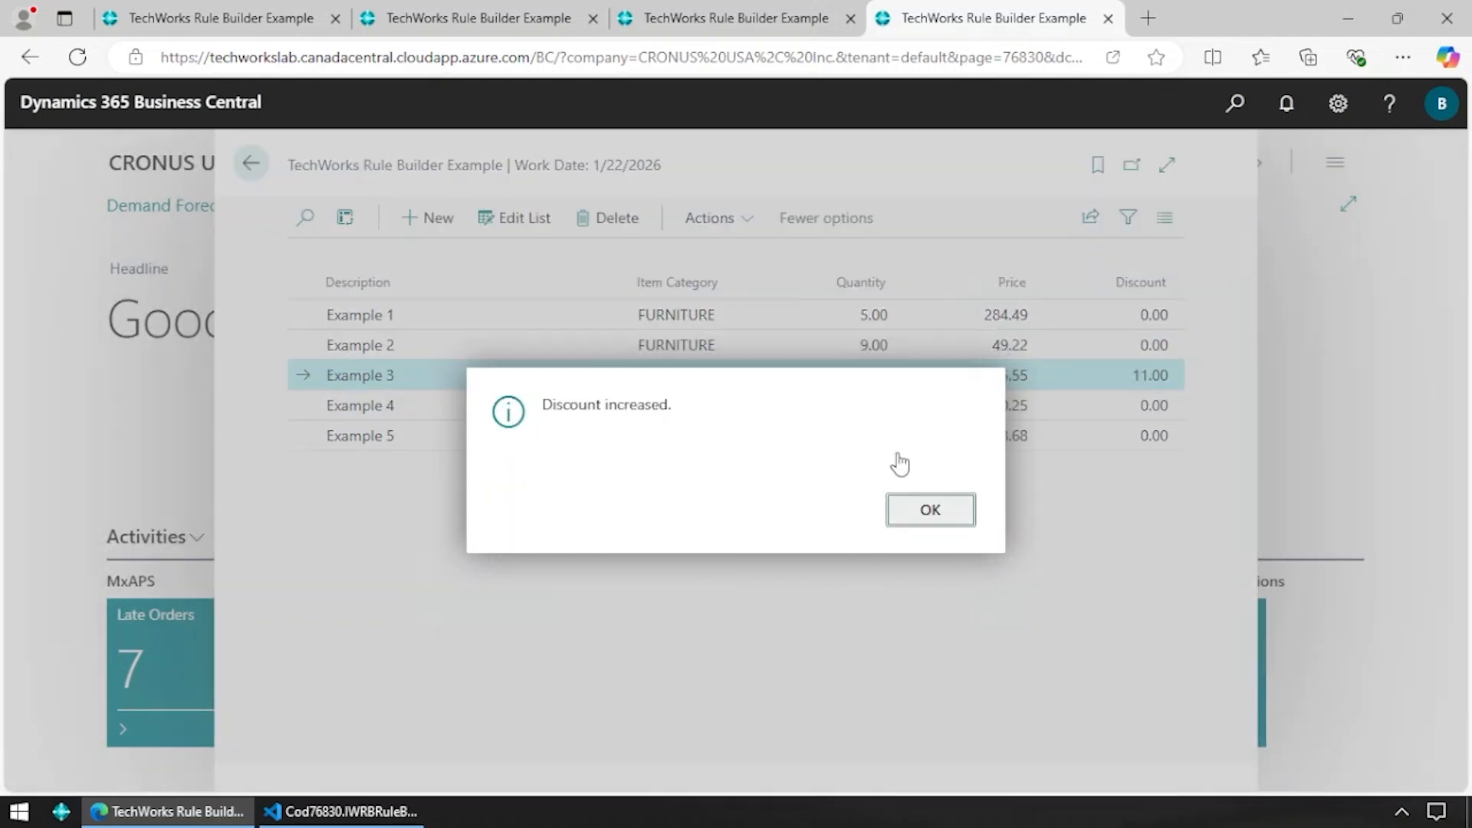
pyautogui.click(928, 510)
pyautogui.click(706, 218)
pyautogui.click(729, 300)
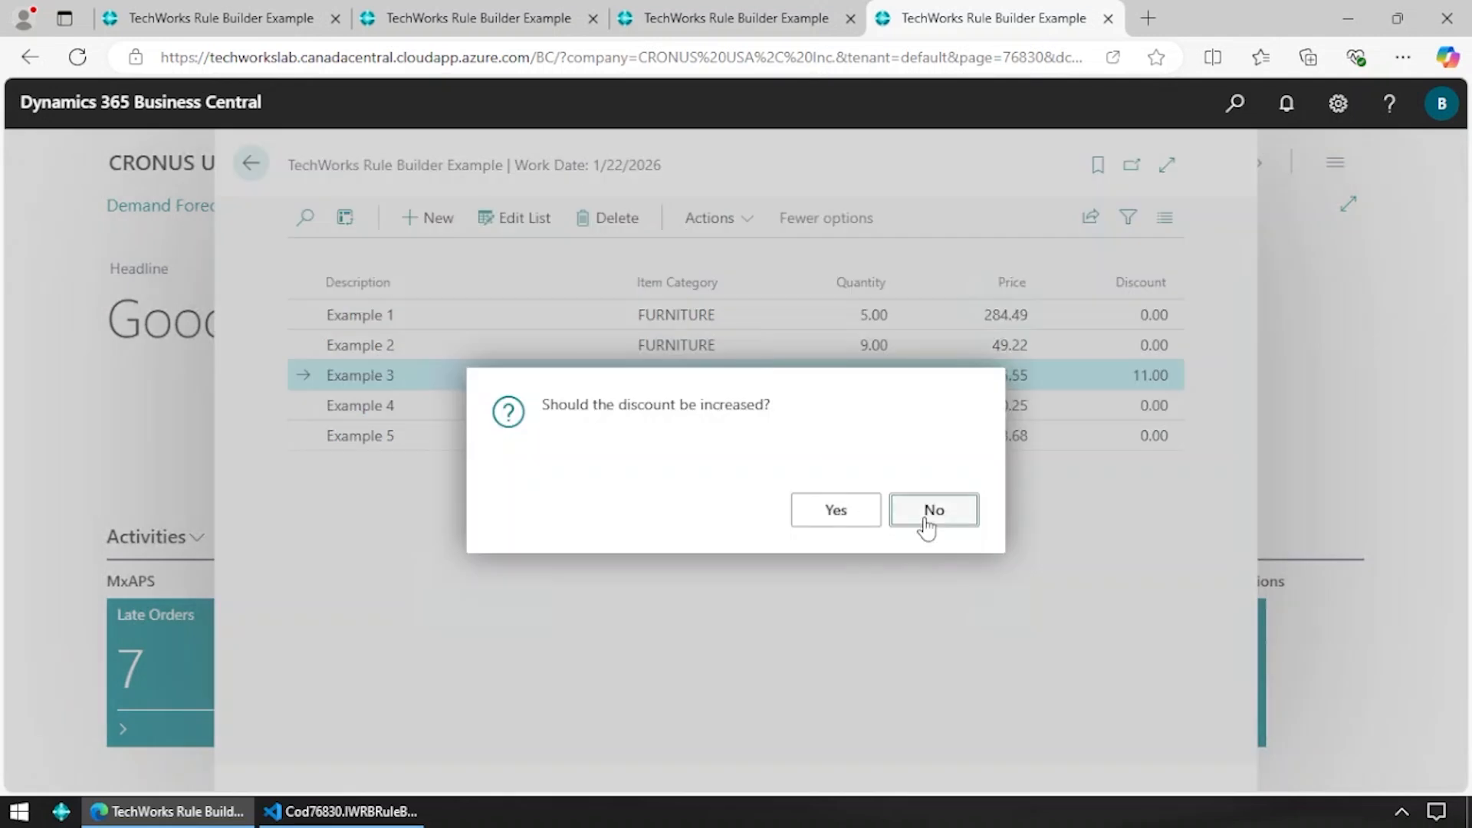
pyautogui.click(926, 517)
# - Run the Example 3 rule once more, answer yes to increasing the discount, and dismiss the message
pyautogui.click(709, 218)
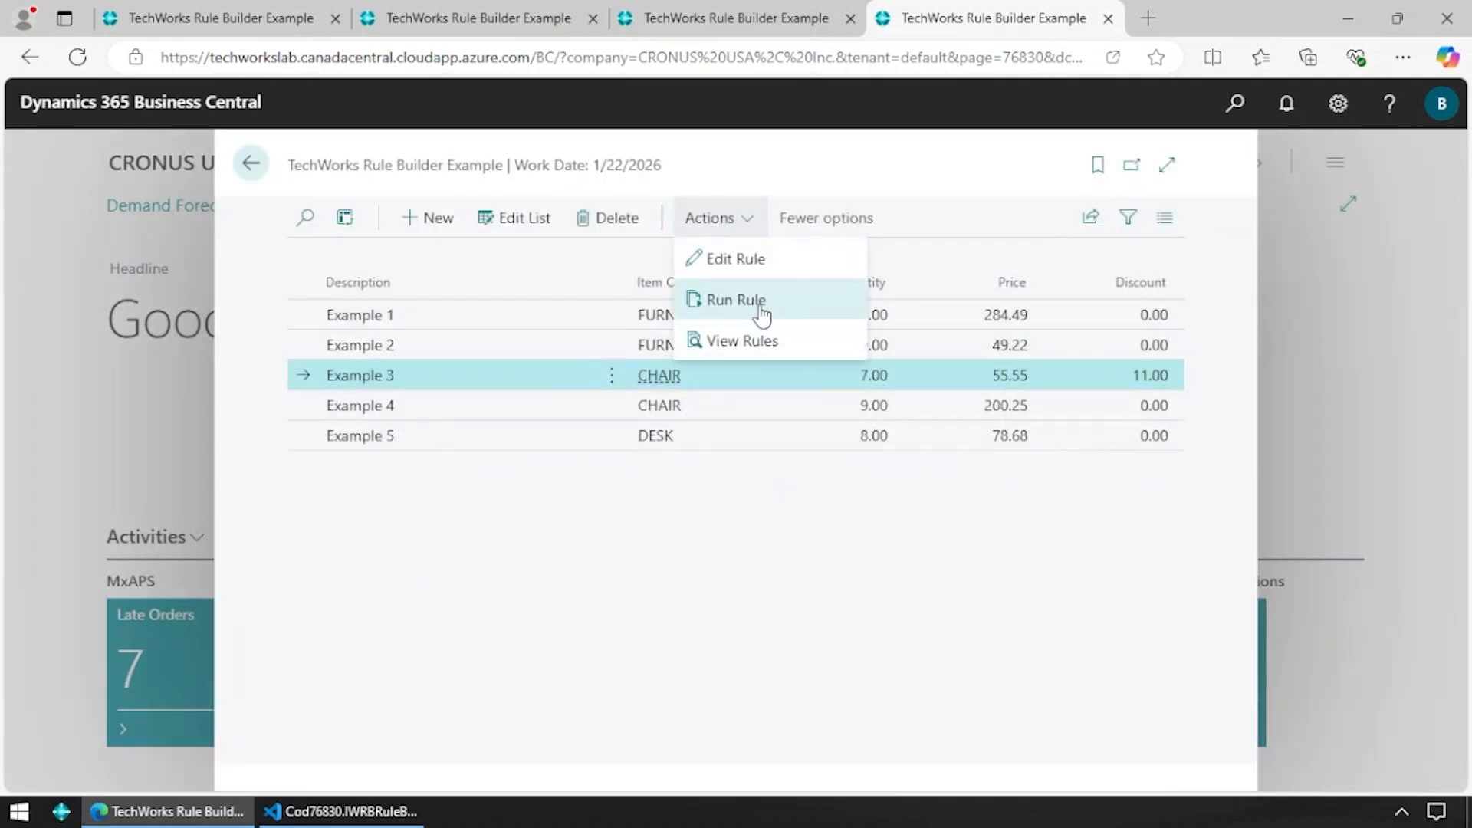
pyautogui.click(761, 311)
pyautogui.click(828, 512)
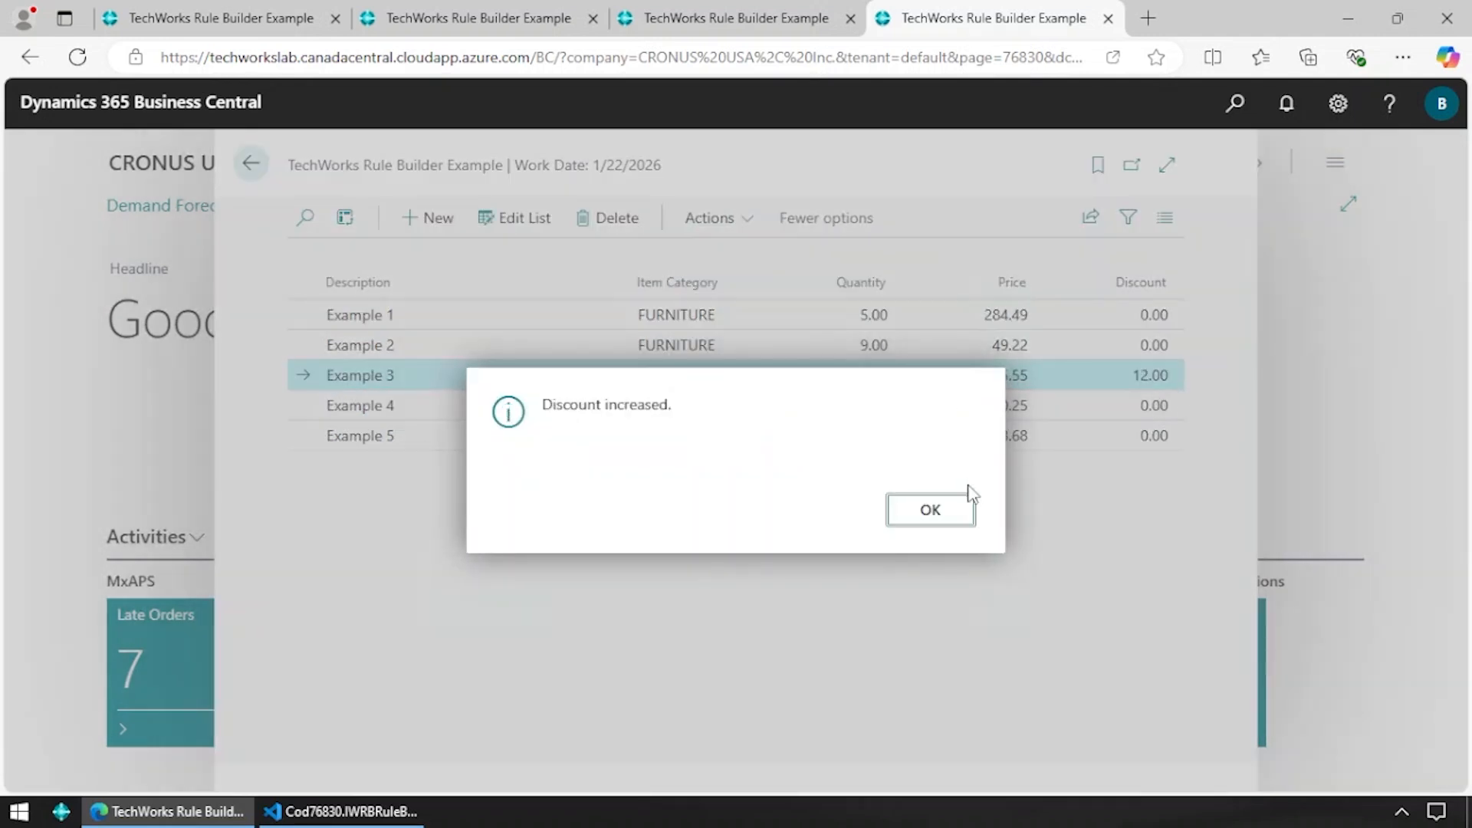
pyautogui.click(930, 510)
# - Edit the Example 3 rule so the user prompt's Set Value action uses if(gt(discount:10):discount:DISCOUNT+1), and close the Rule Definition Builder
pyautogui.click(713, 217)
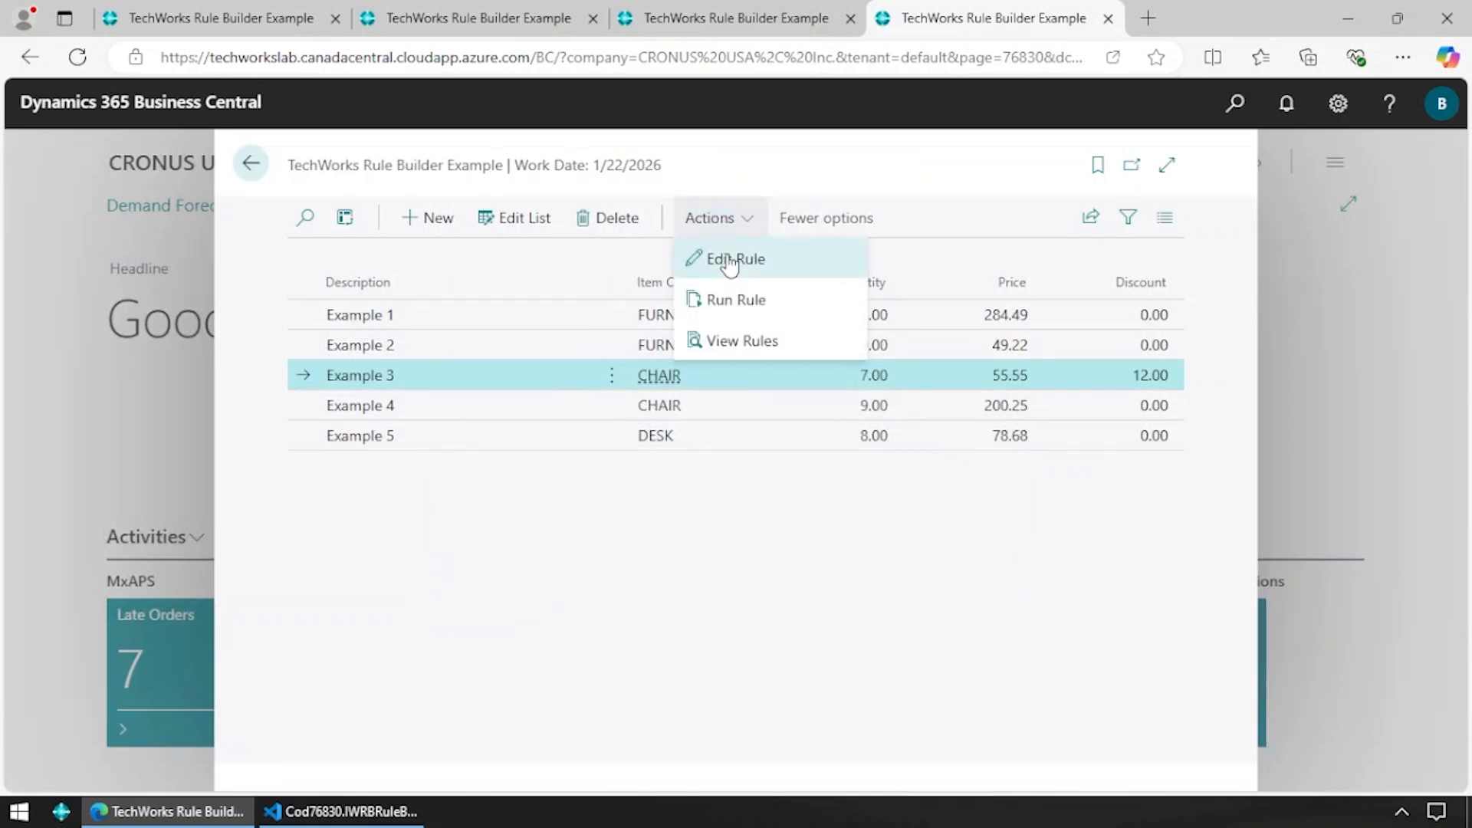
pyautogui.click(730, 262)
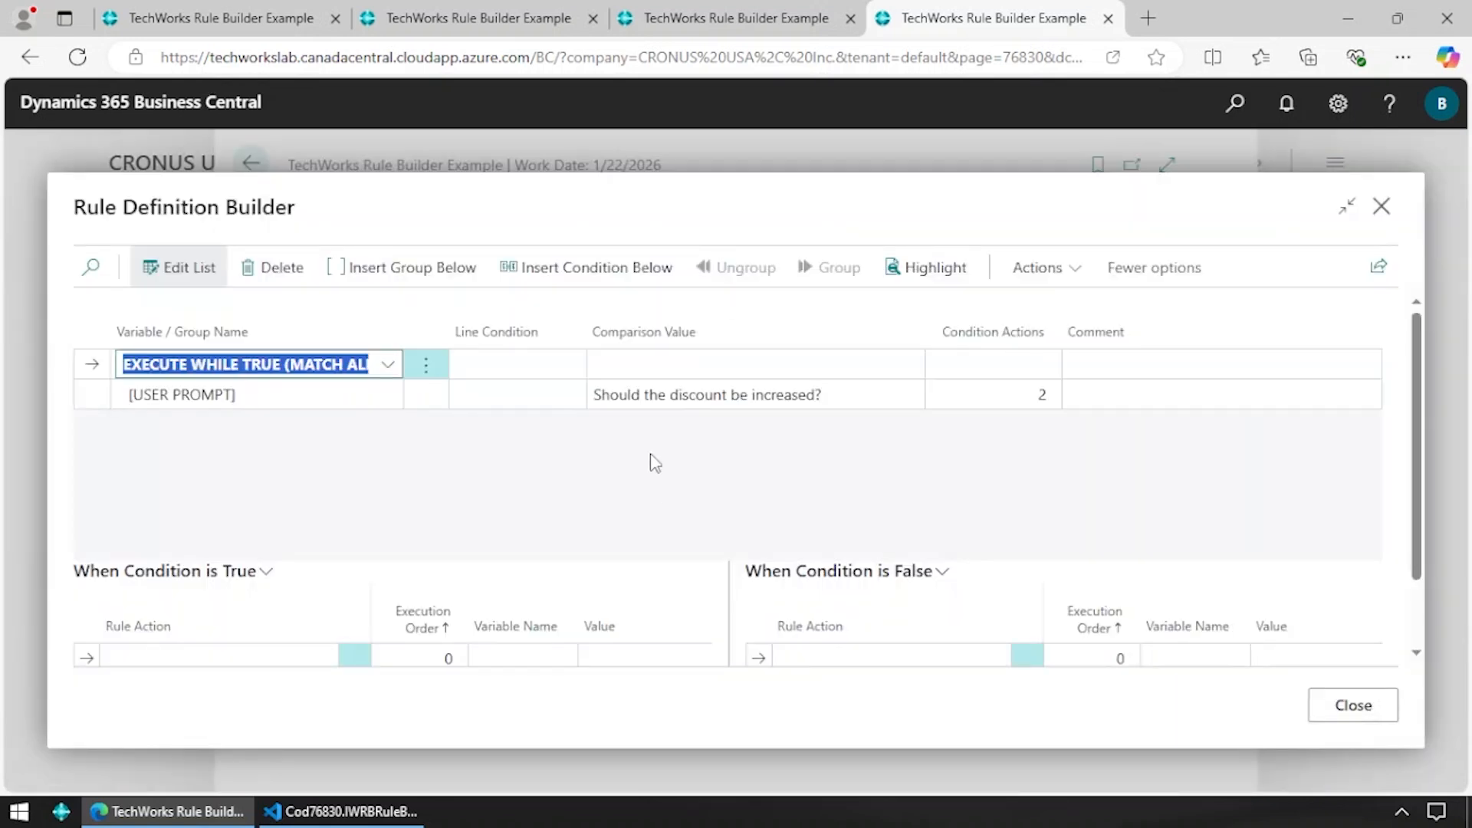
pyautogui.scroll(-1, 677, 499)
pyautogui.click(372, 313)
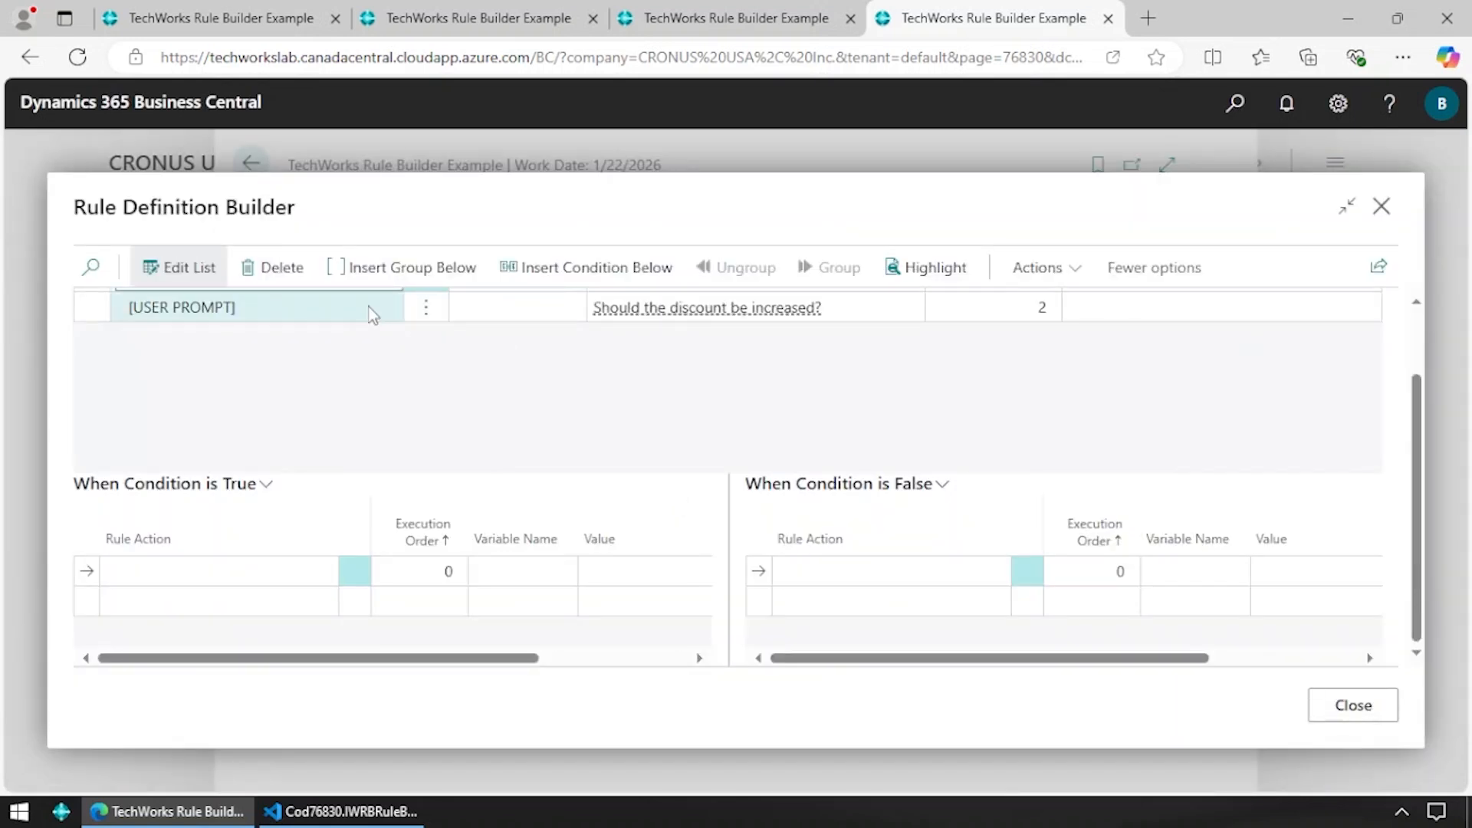
pyautogui.click(646, 573)
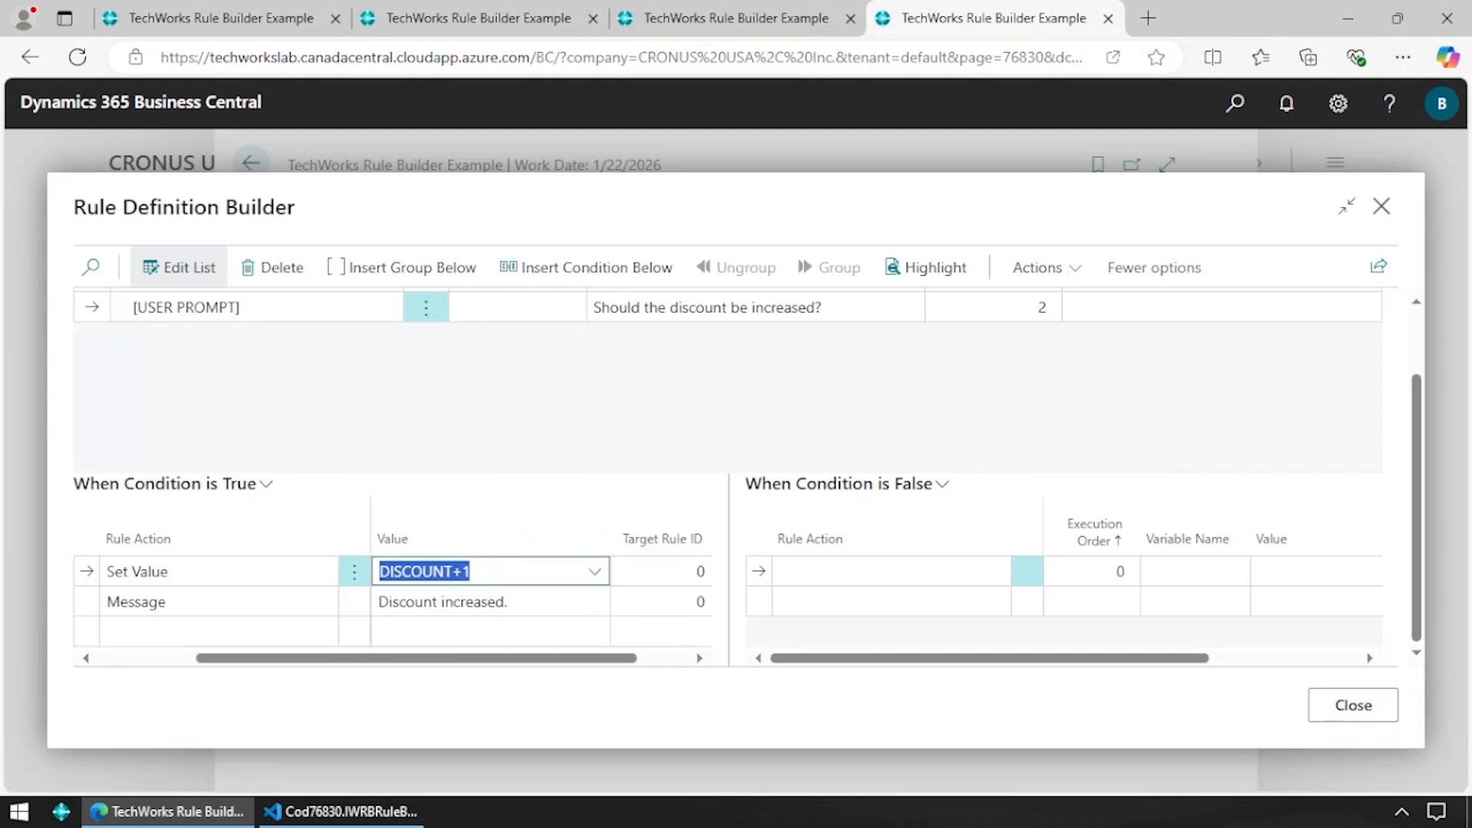
pyautogui.click(473, 572)
pyautogui.press('Home')
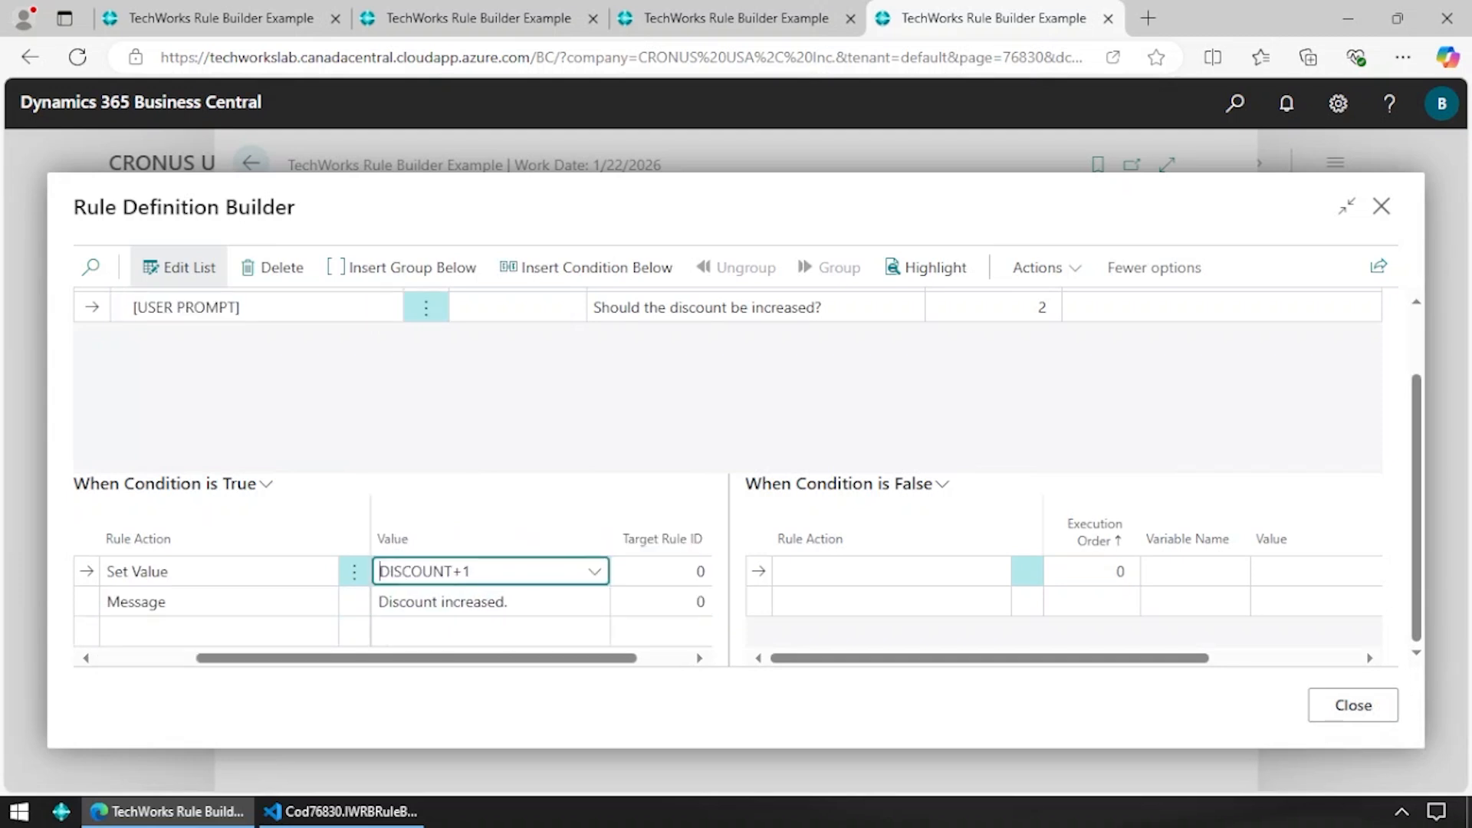
pyautogui.write('if(gt(discount:')
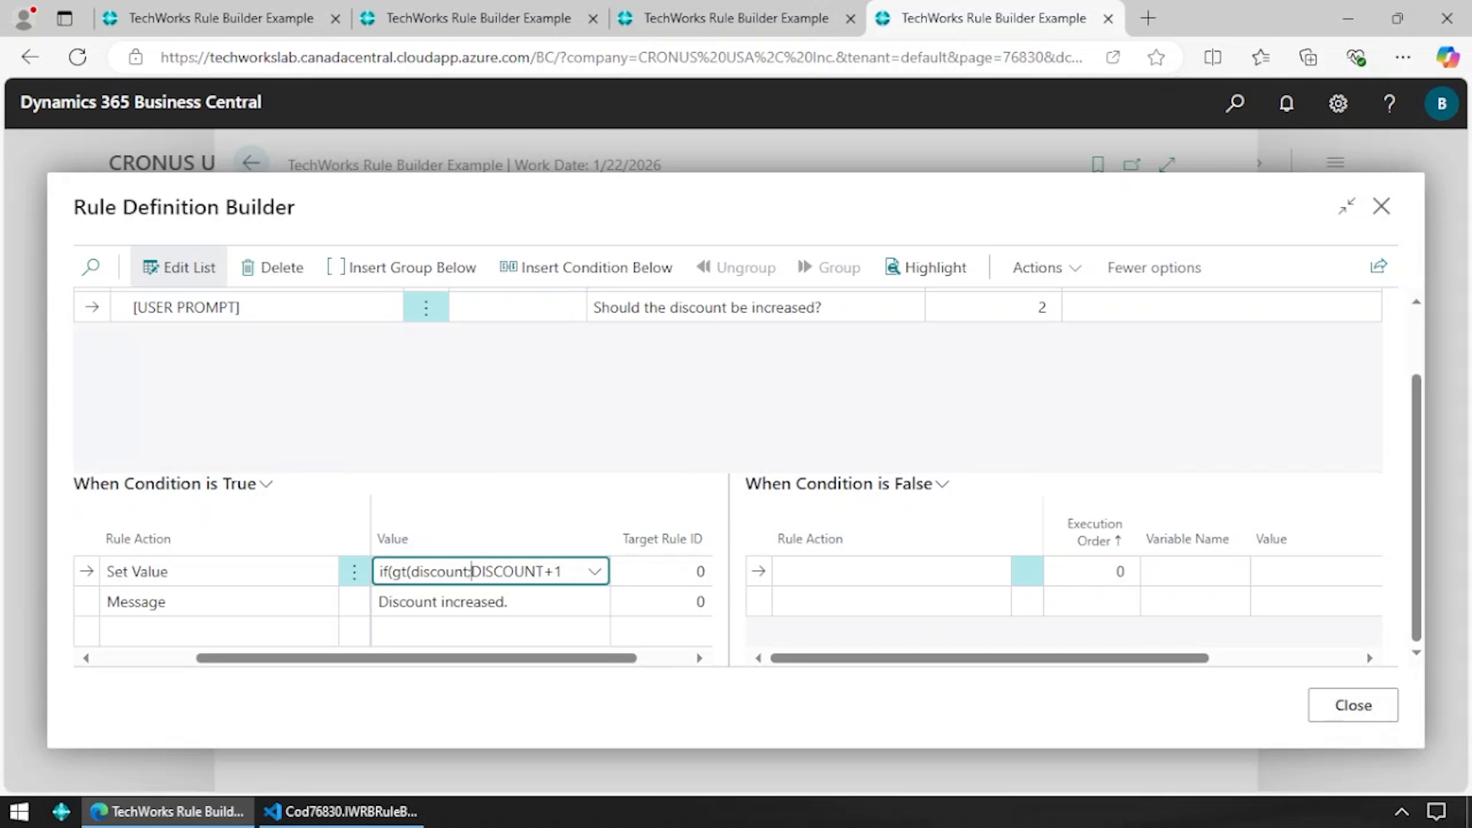
pyautogui.write('10')
pyautogui.write(')')
pyautogui.write(';discount')
pyautogui.write(':')
pyautogui.press('End')
pyautogui.write(')')
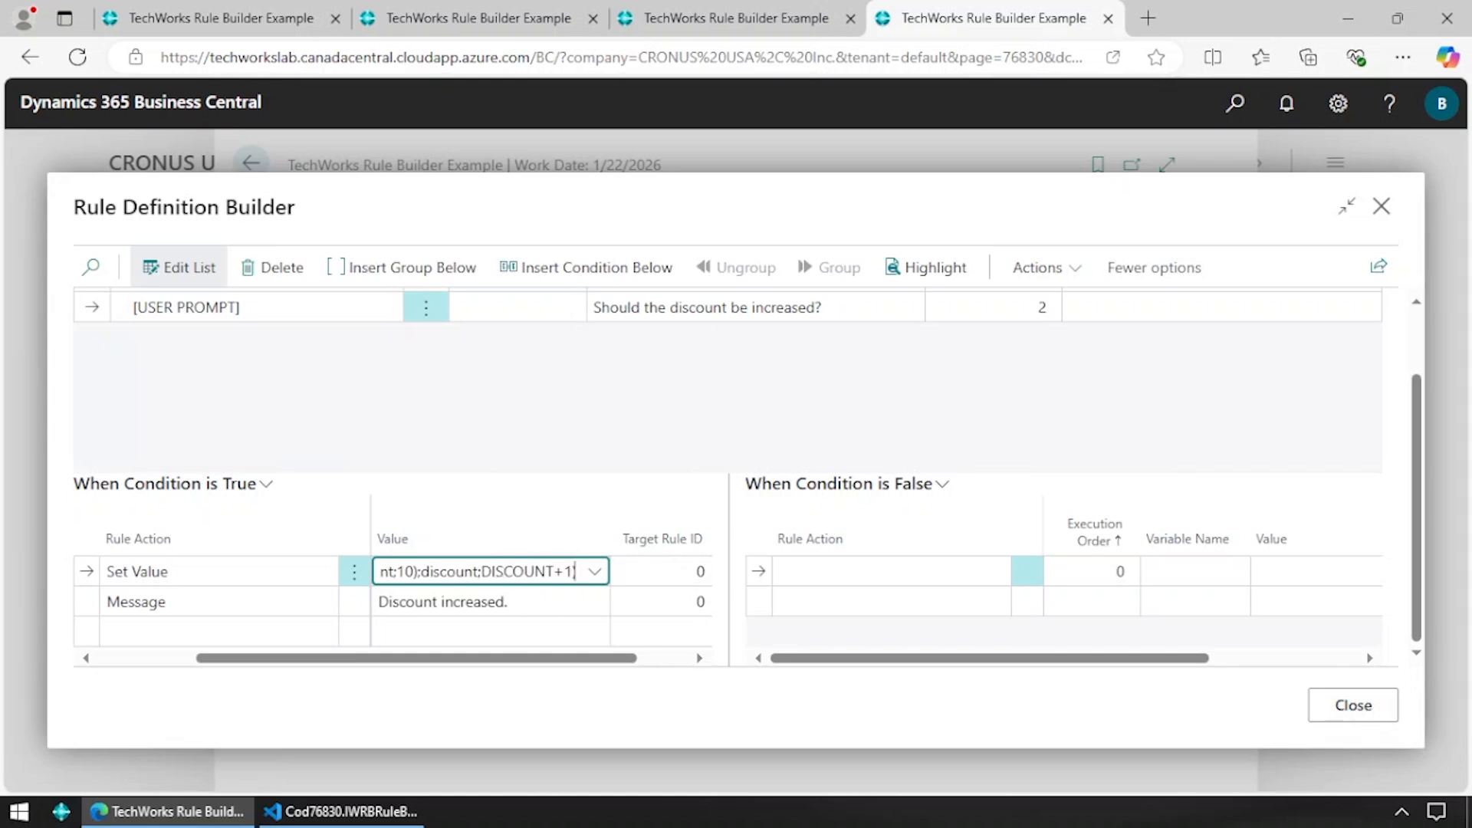
pyautogui.press('Tab')
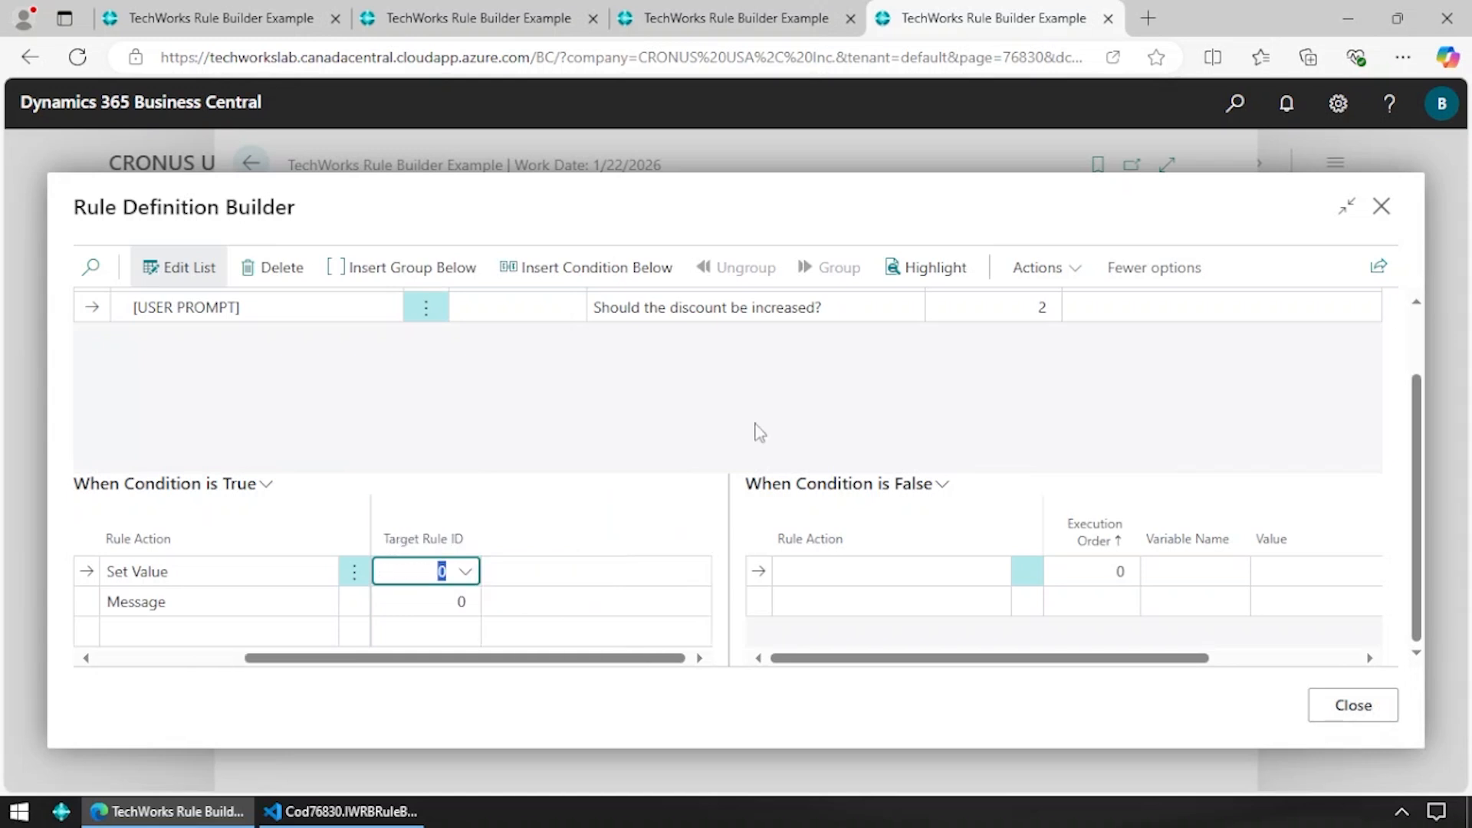
pyautogui.click(1350, 706)
pyautogui.moveTo(1130, 380); pyautogui.dragTo(1169, 441)
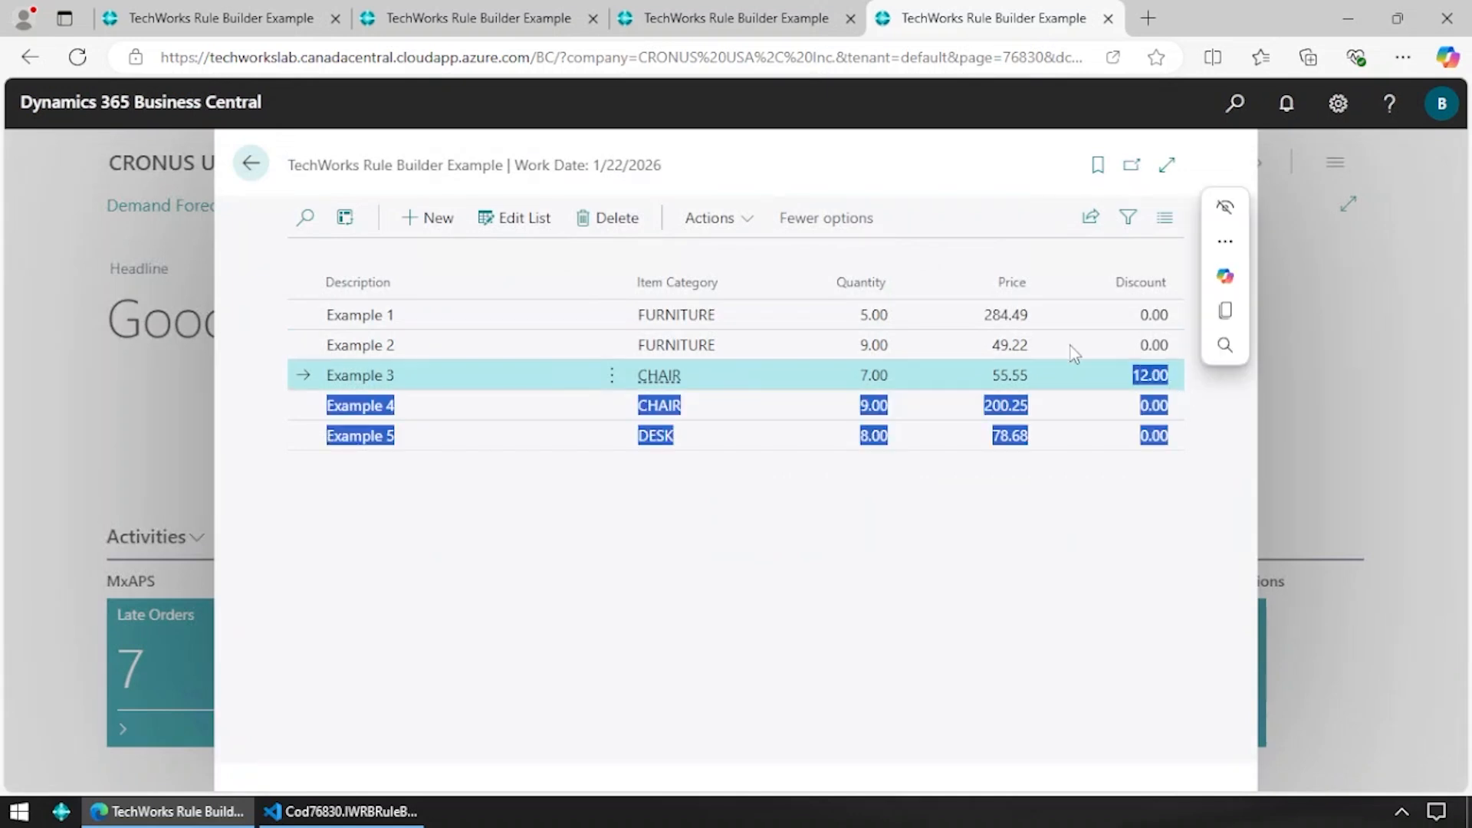
# - Run the rule on Example 3, answer yes to increasing the discount, dismiss the message, and check the row's discount
pyautogui.click(748, 226)
pyautogui.click(740, 300)
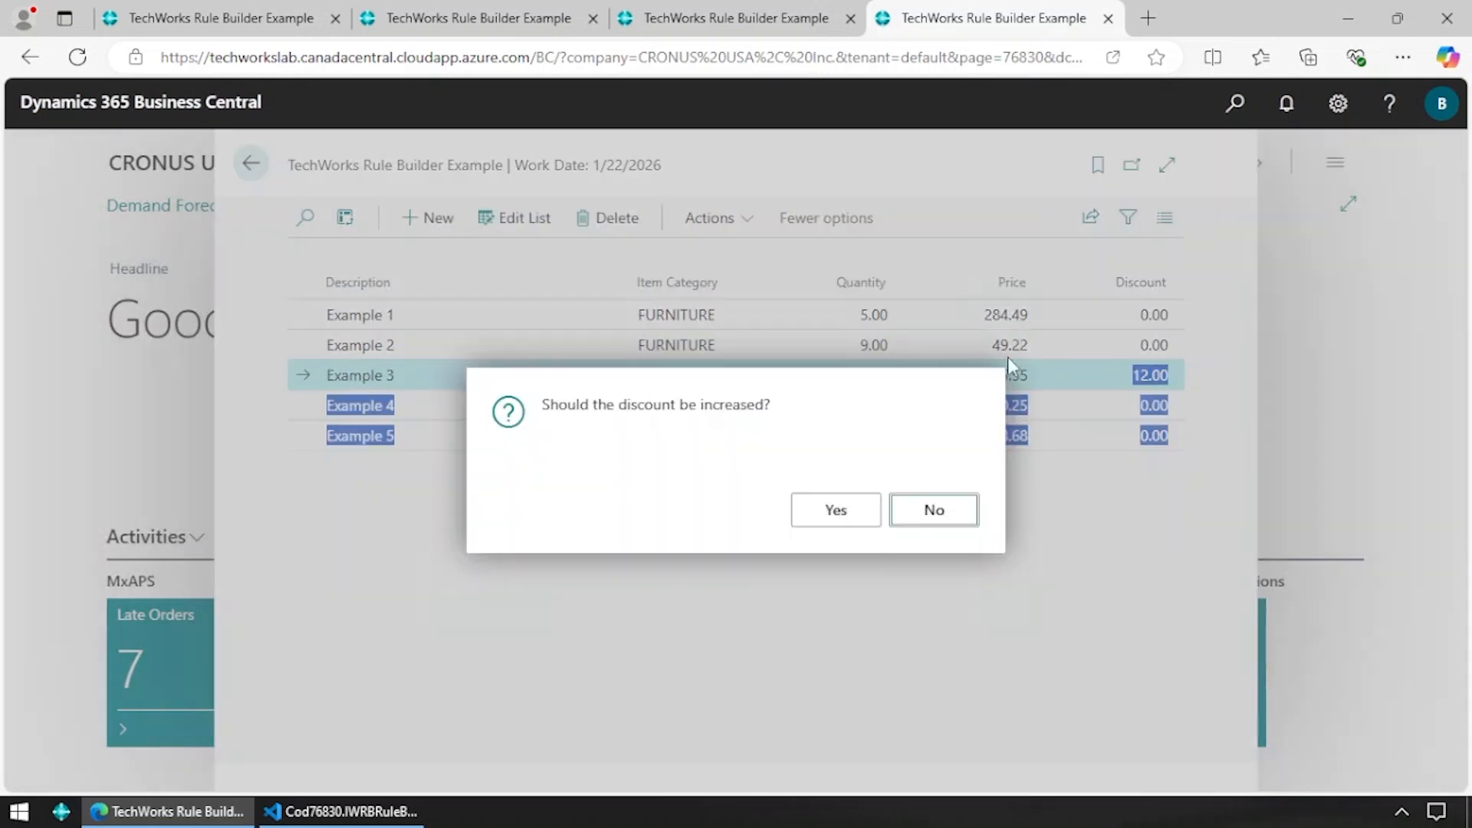
pyautogui.click(838, 510)
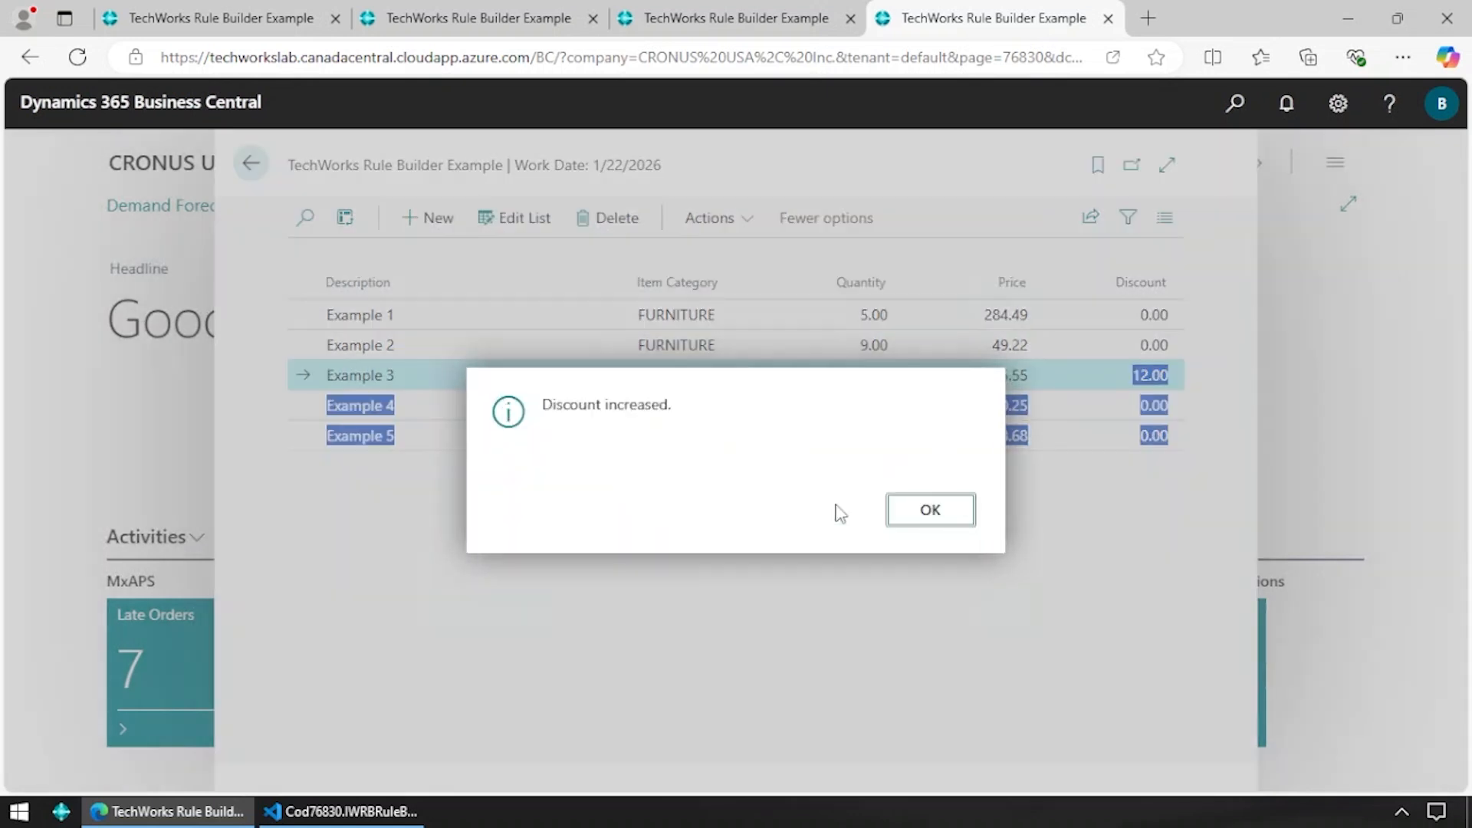
pyautogui.click(930, 510)
pyautogui.click(1139, 378)
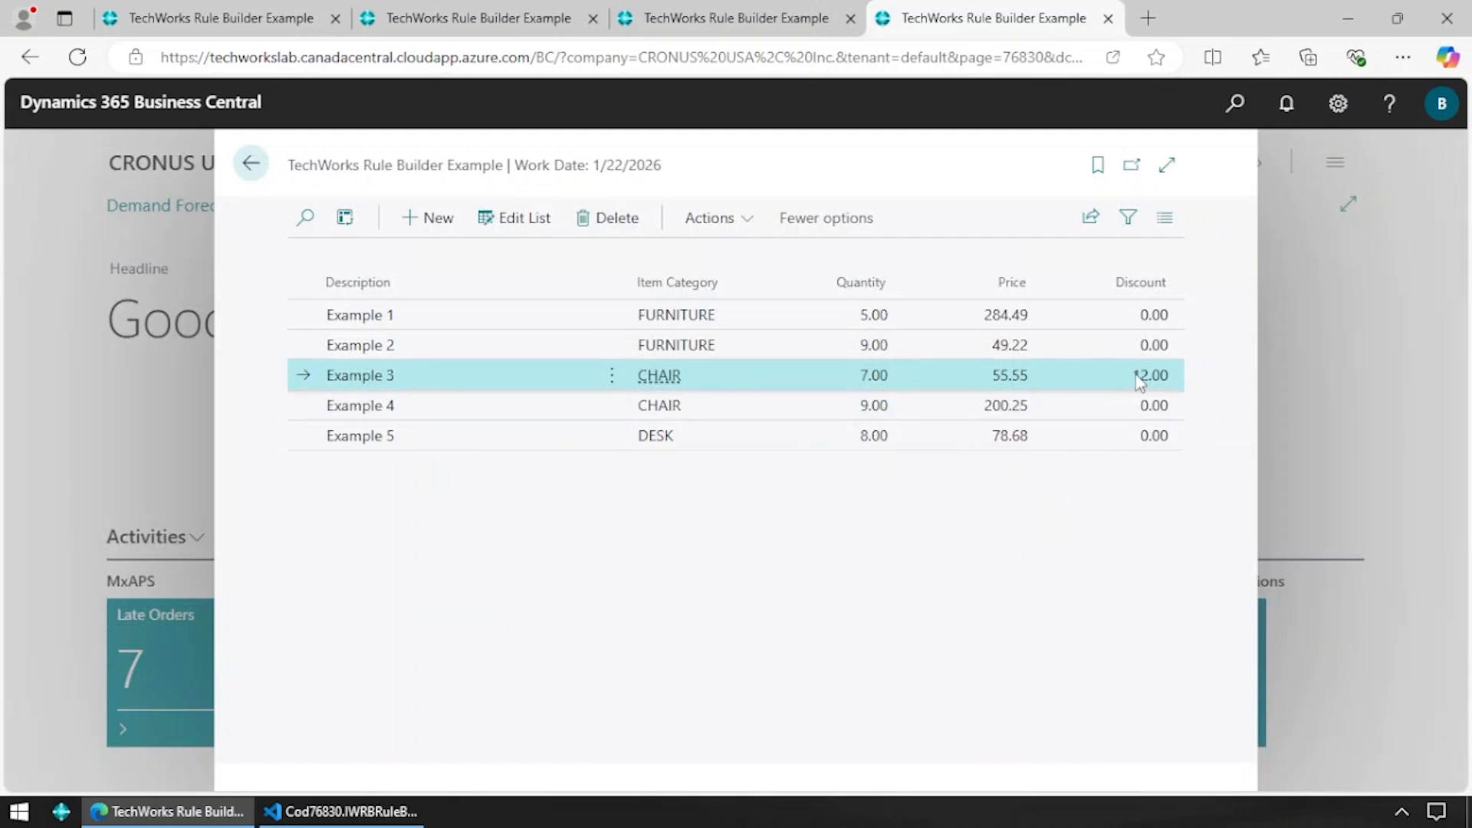
pyautogui.doubleClick(1140, 377)
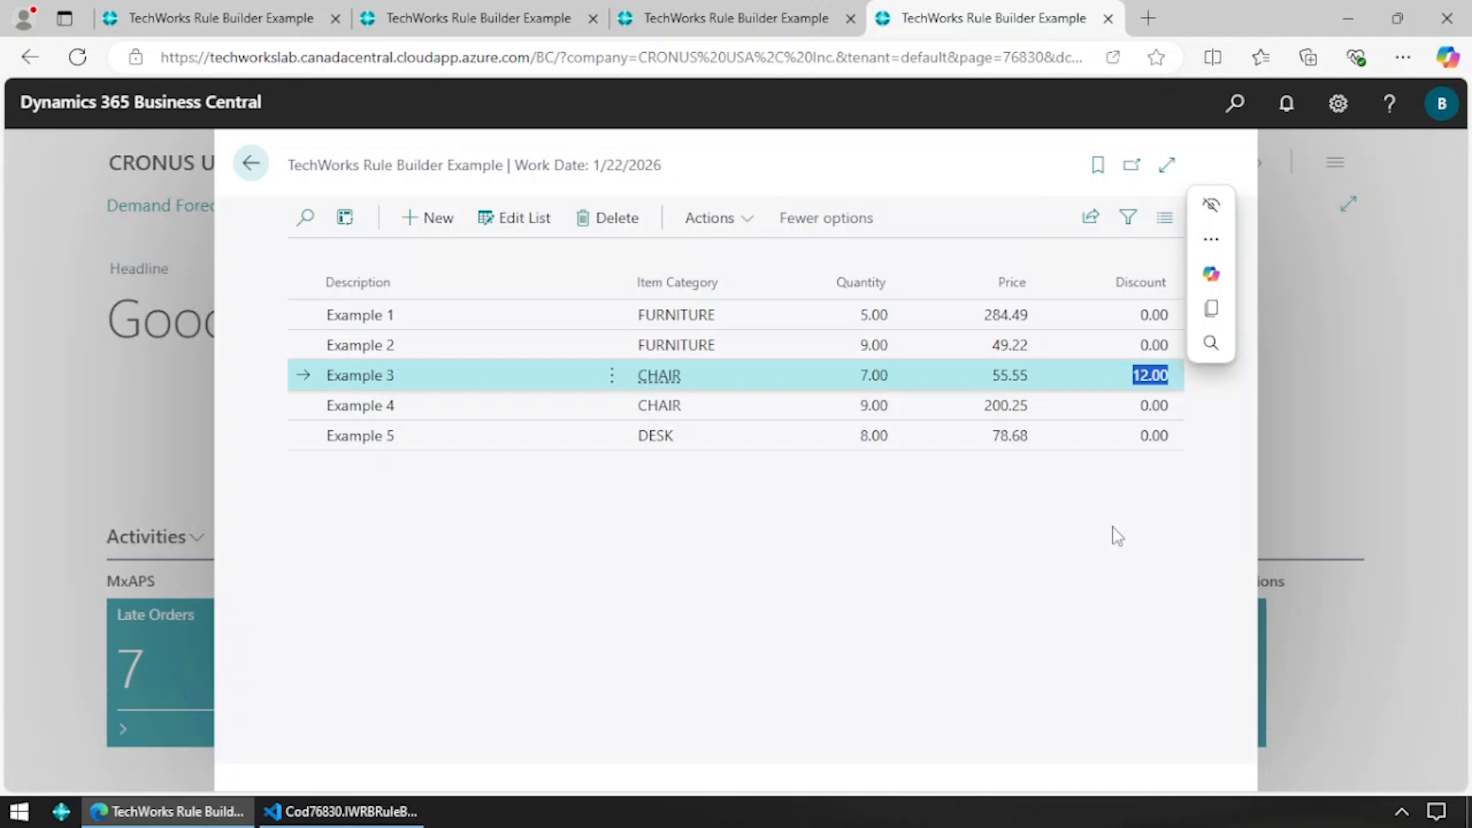
pyautogui.click(1115, 535)
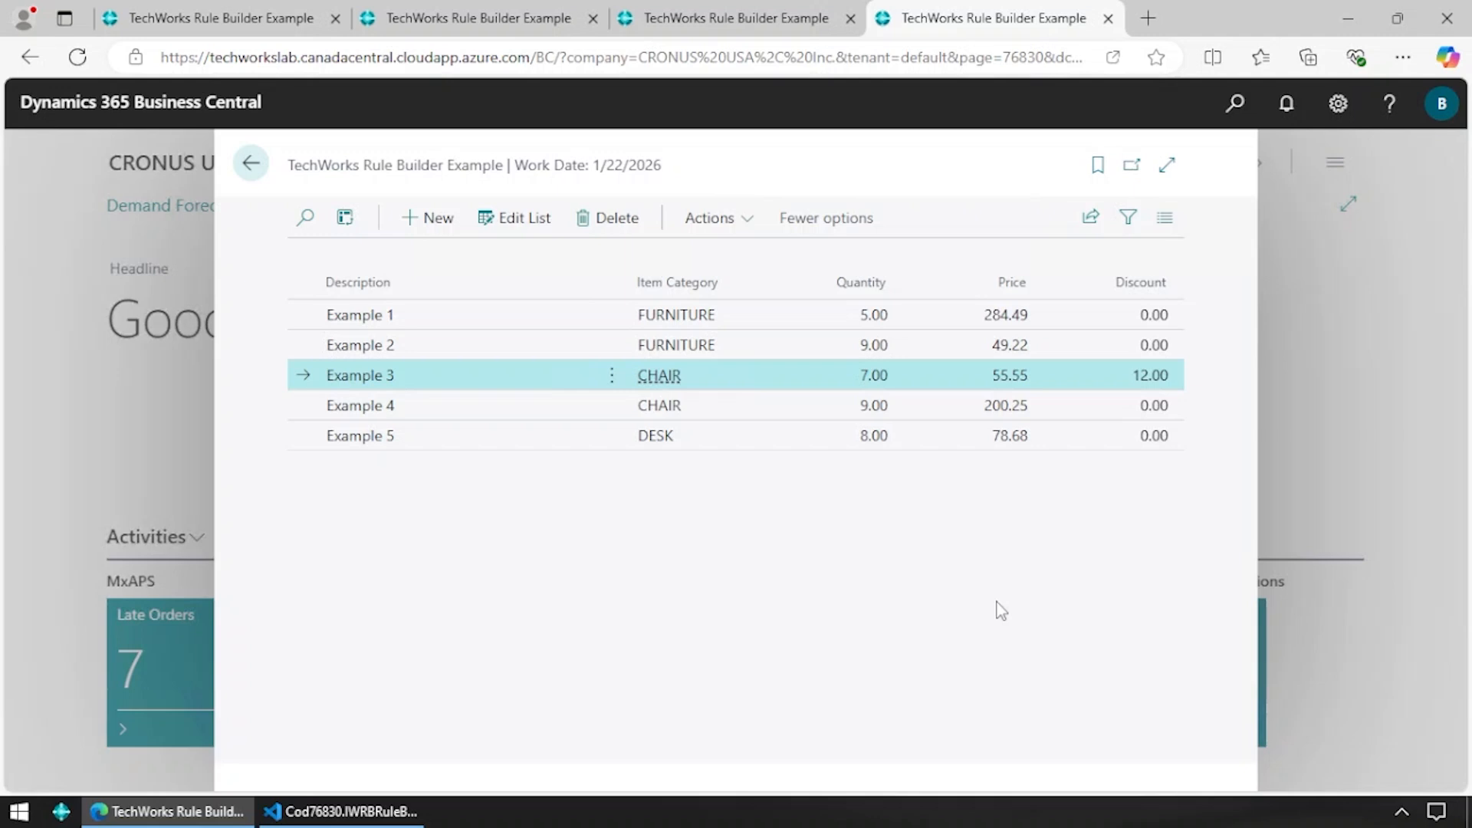
# - Switch to Visual Studio Code, check out the Step 5 commit in Git Graph, and return to Cod76830.IWRBRuleBuilderMgmt.al
pyautogui.hotkey('alt', 'Tab')
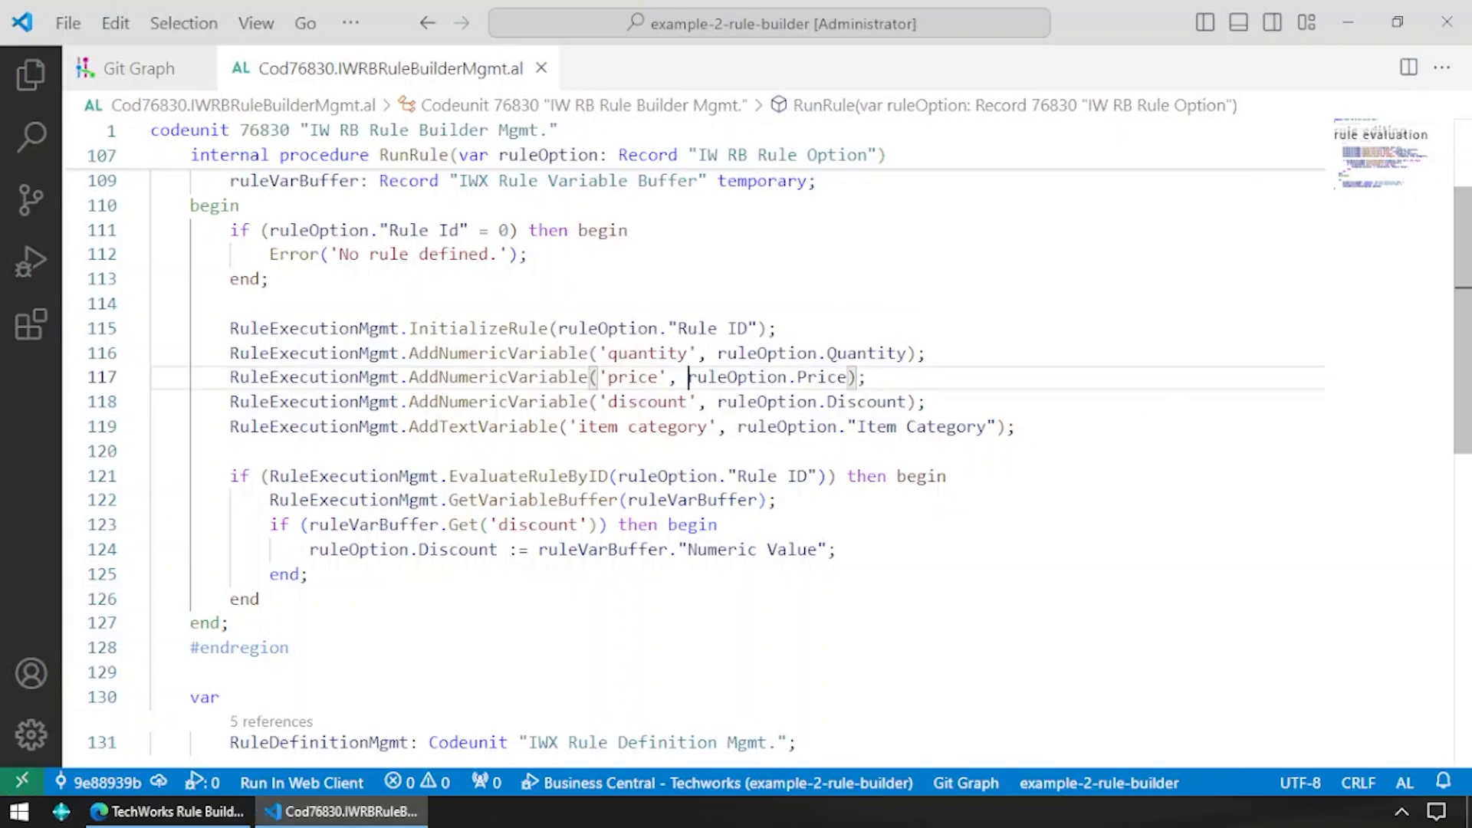
pyautogui.click(138, 68)
pyautogui.rightClick(215, 244)
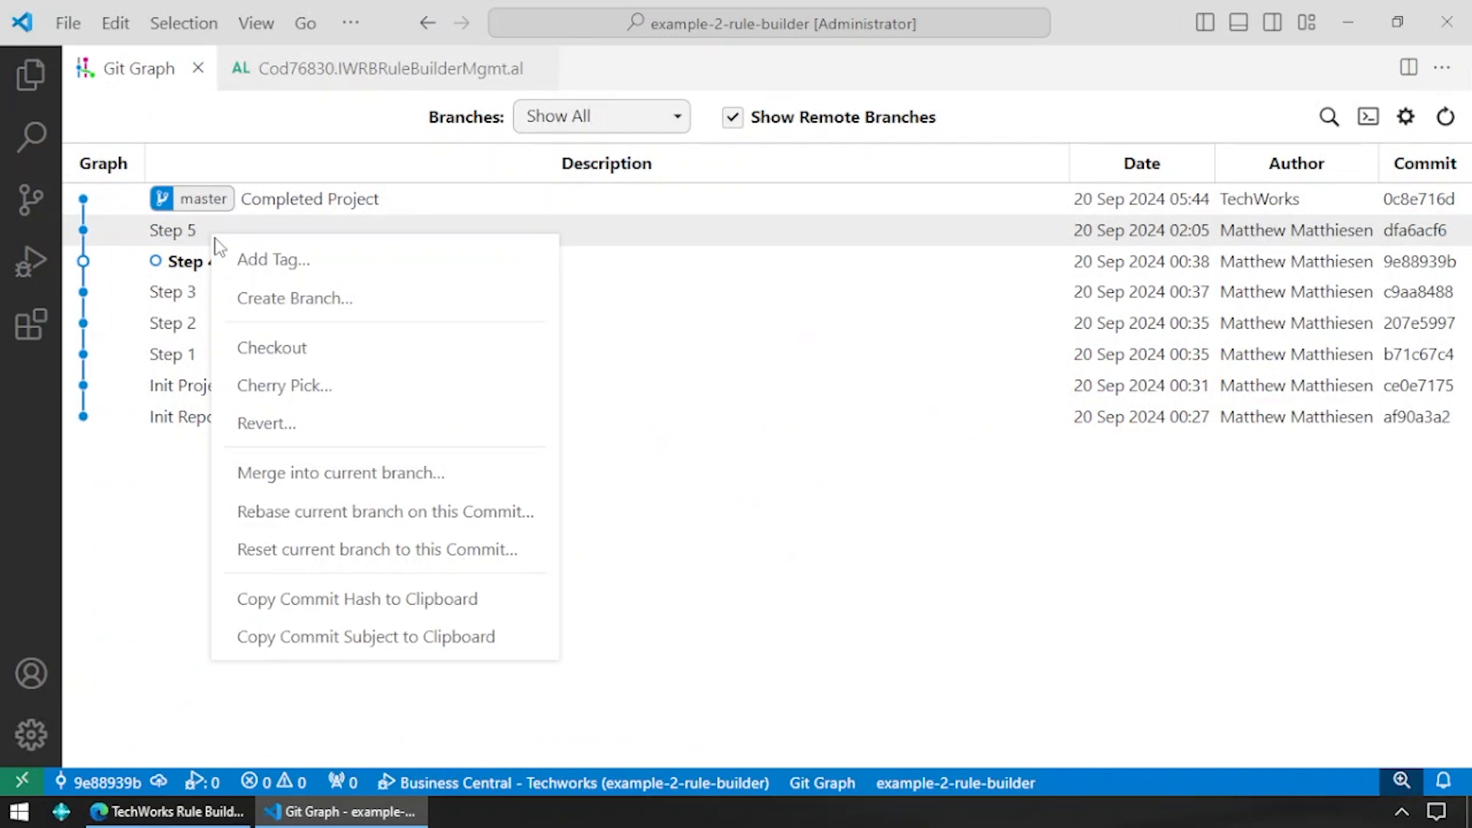
pyautogui.click(290, 346)
pyautogui.hotkey('ctrl', 'Tab')
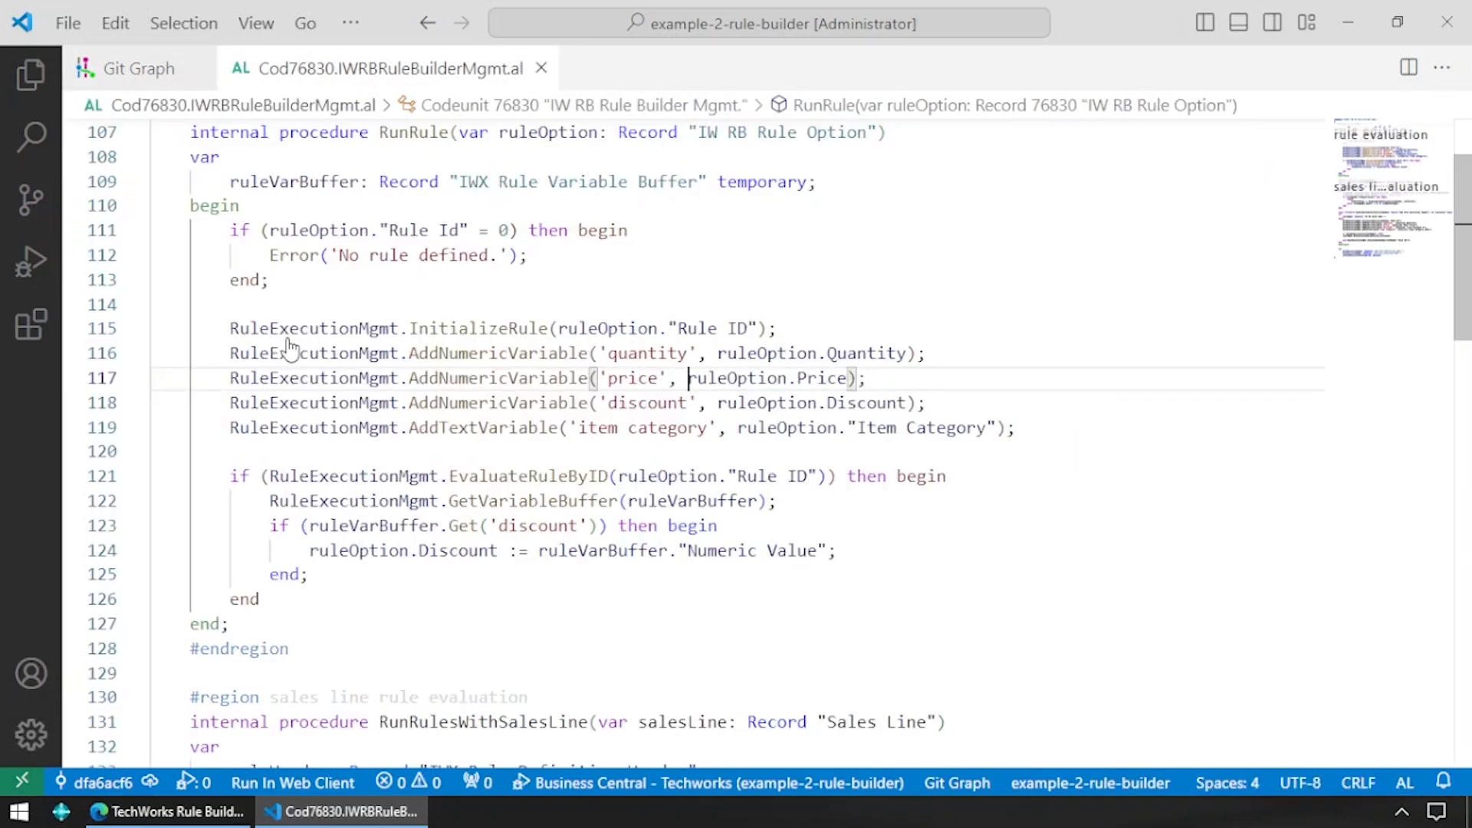
# - Collapse the rule evaluation region and examine the application area and category code filters in the RunRulesWithSalesLine procedure
pyautogui.scroll(3, 290, 349)
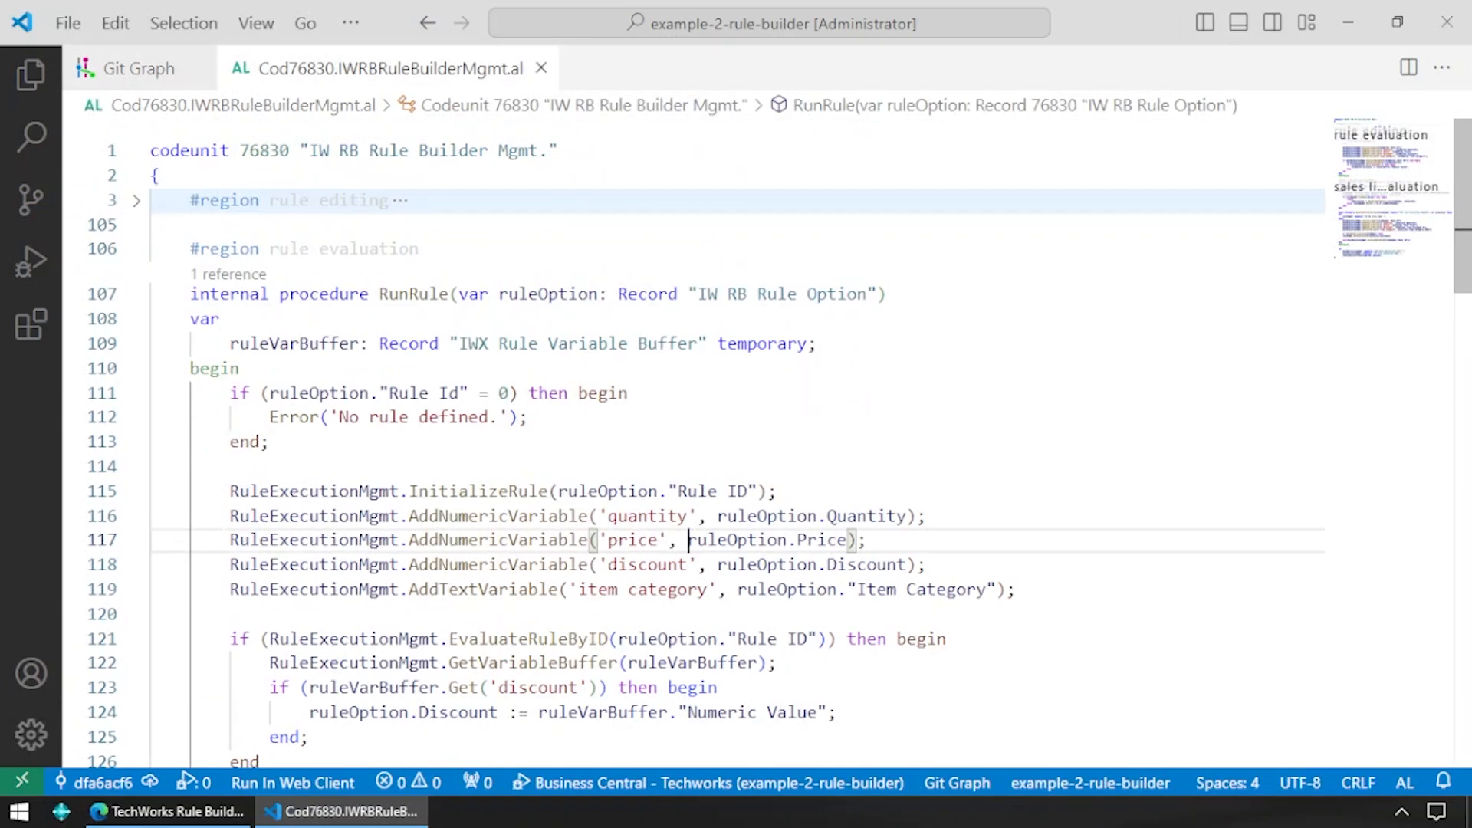
pyautogui.click(136, 249)
pyautogui.scroll(-1, 136, 253)
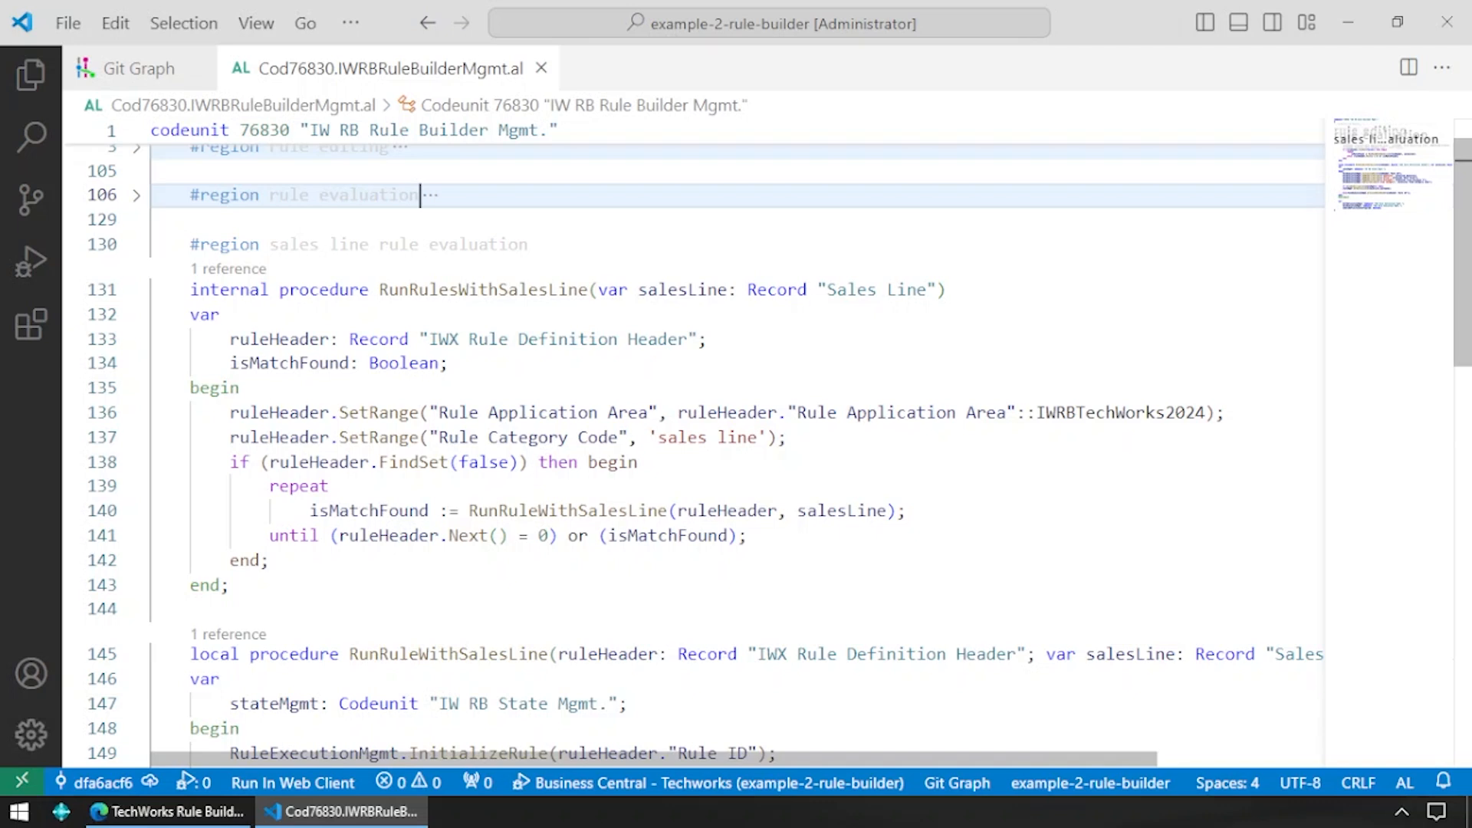
pyautogui.doubleClick(1121, 414)
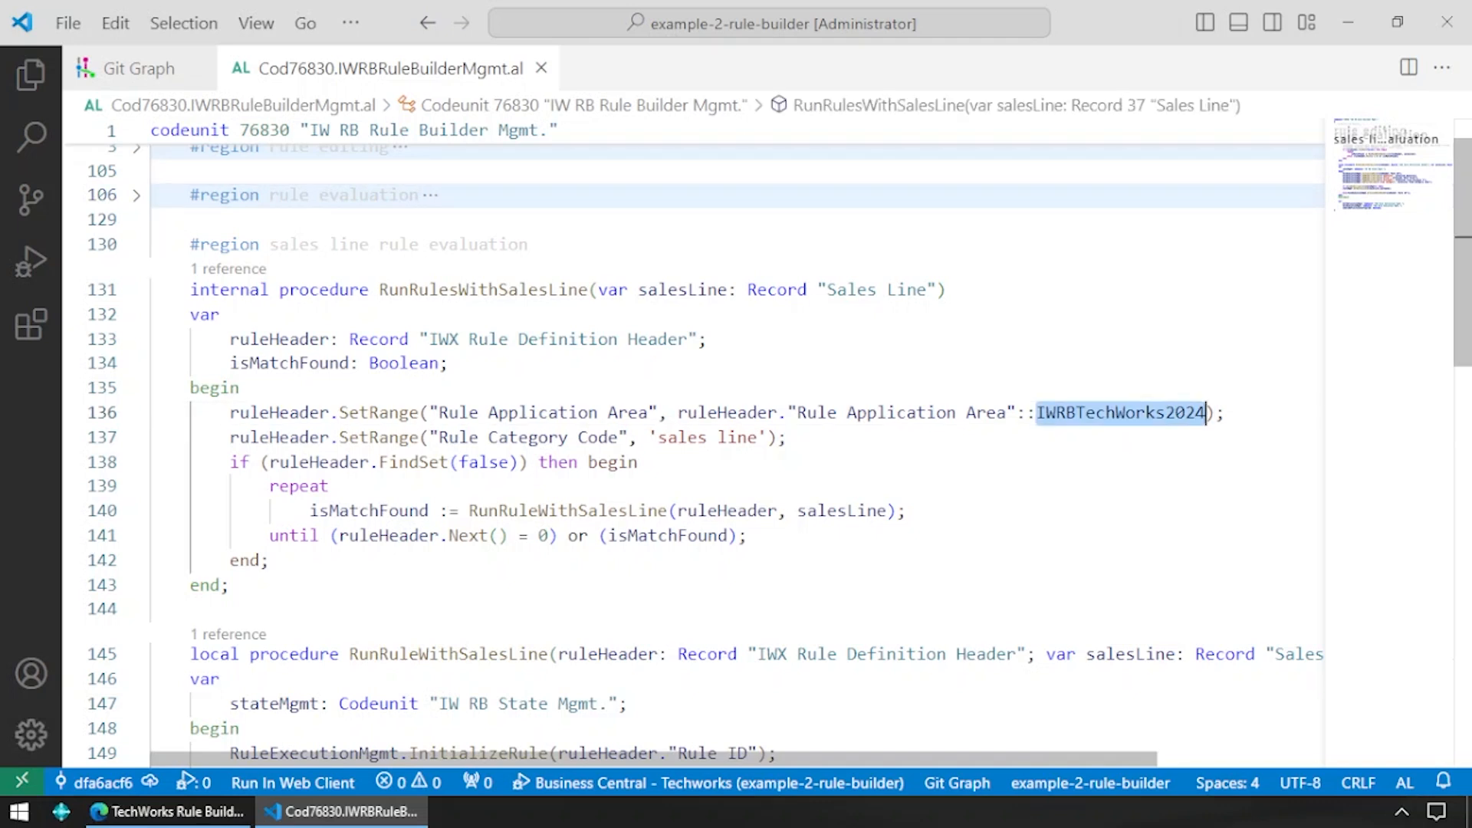
pyautogui.moveTo(768, 438); pyautogui.dragTo(650, 438)
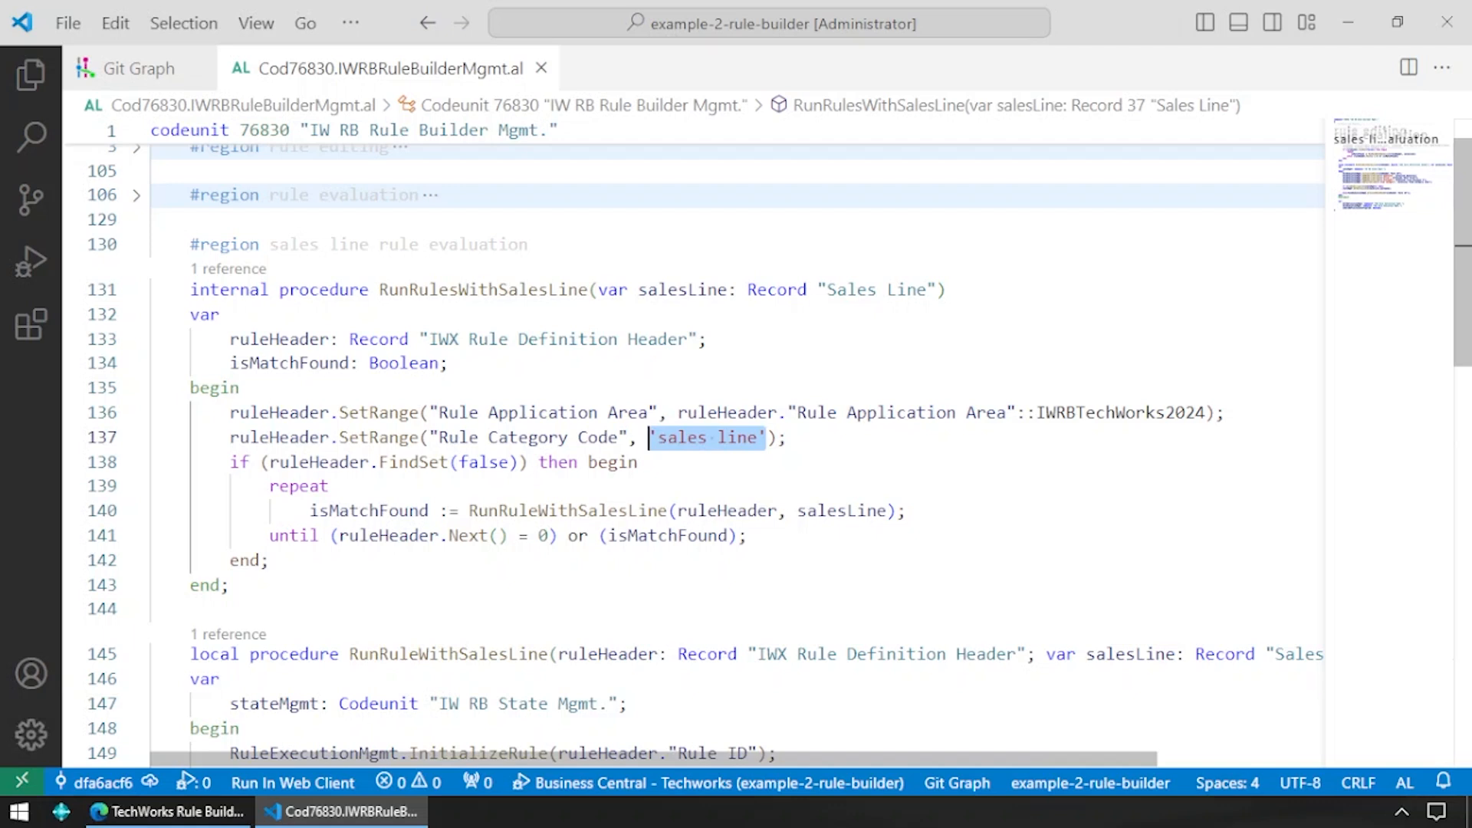
pyautogui.click(789, 438)
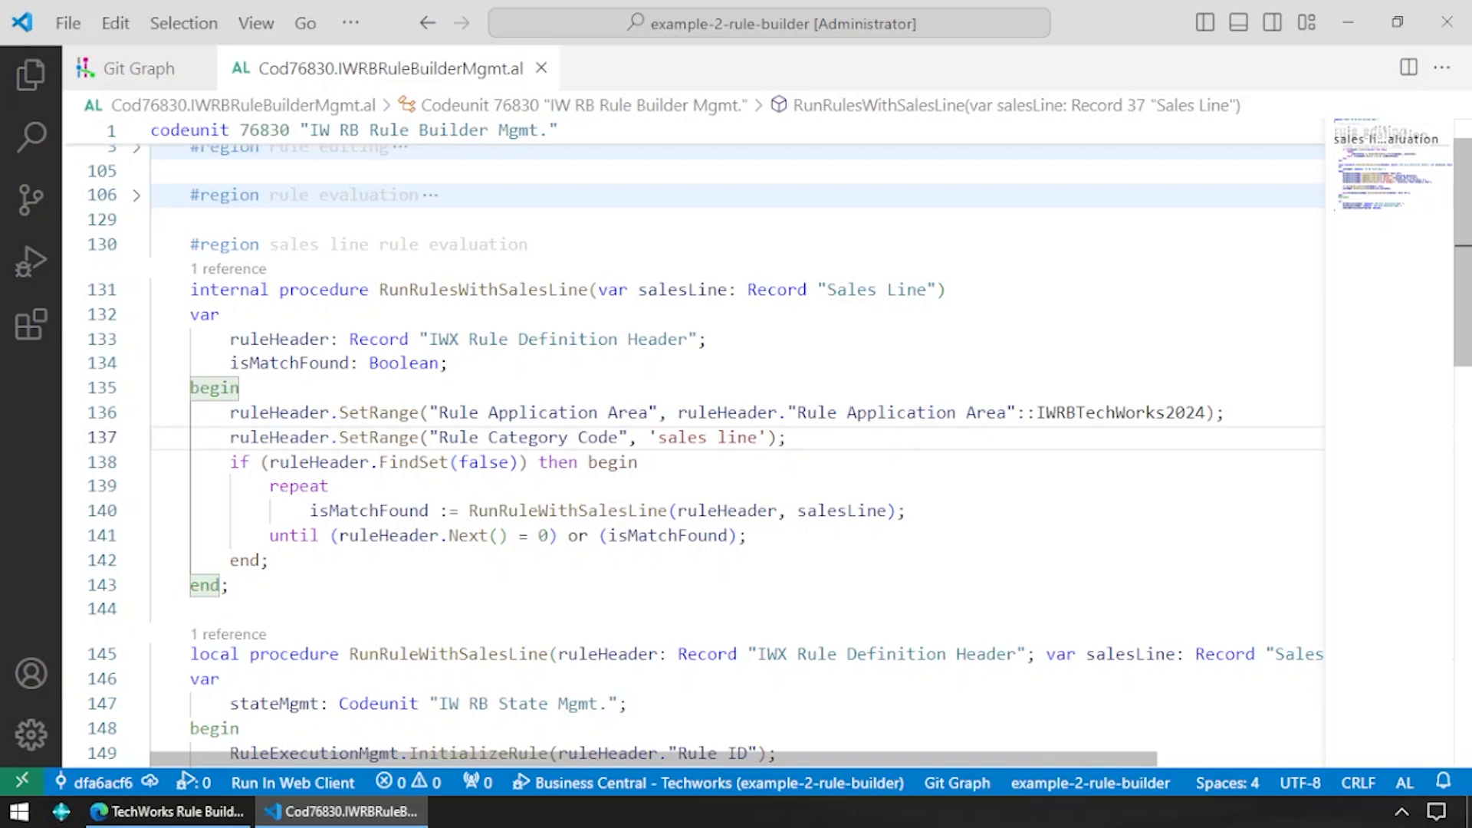
# - Examine the RunRuleWithSalesLine procedure's rule initialization, sales line variables, state management binding and rule evaluation call
pyautogui.scroll(-5, 736, 444)
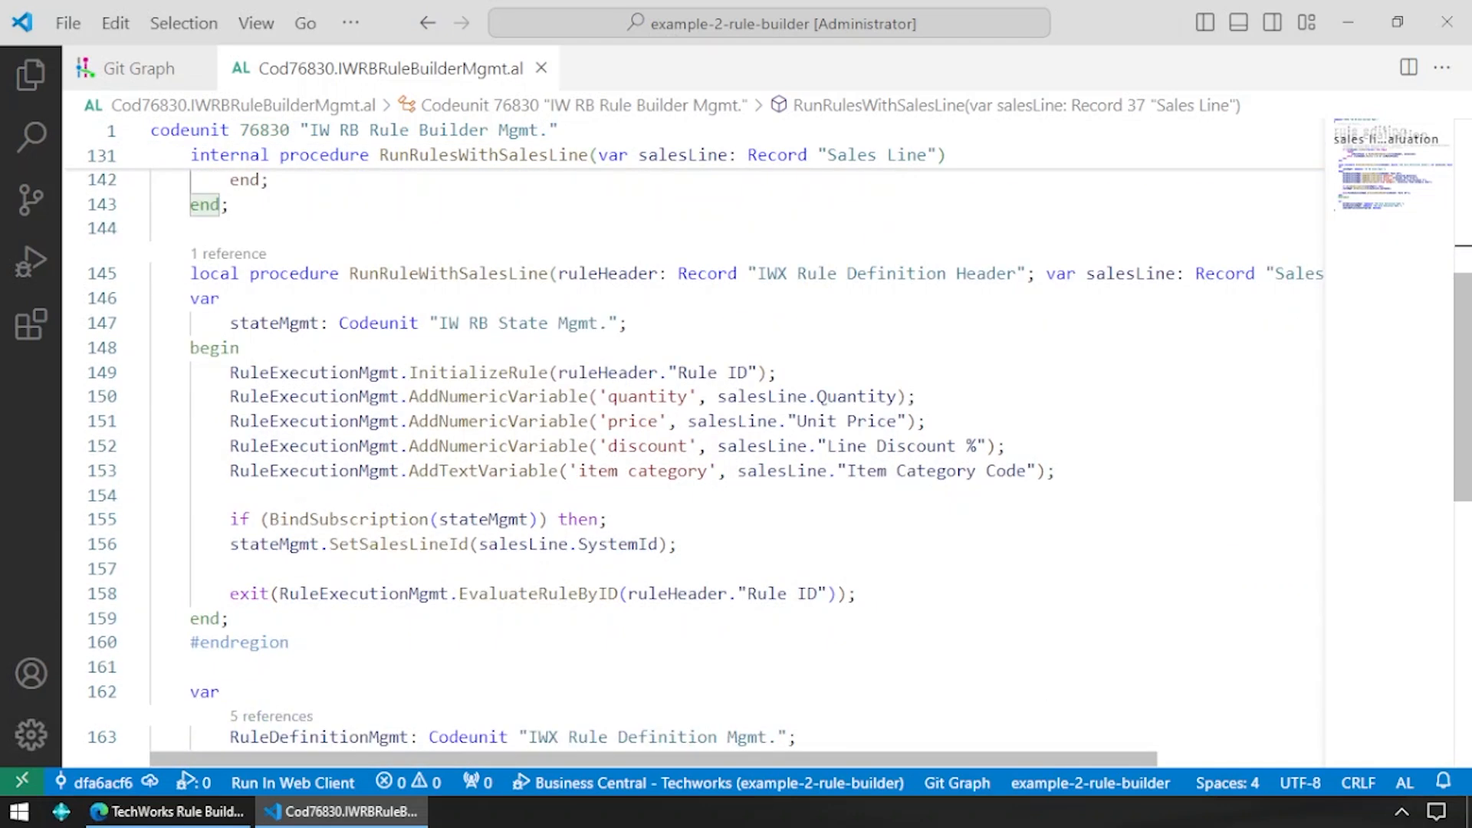
pyautogui.moveTo(780, 373); pyautogui.dragTo(436, 374)
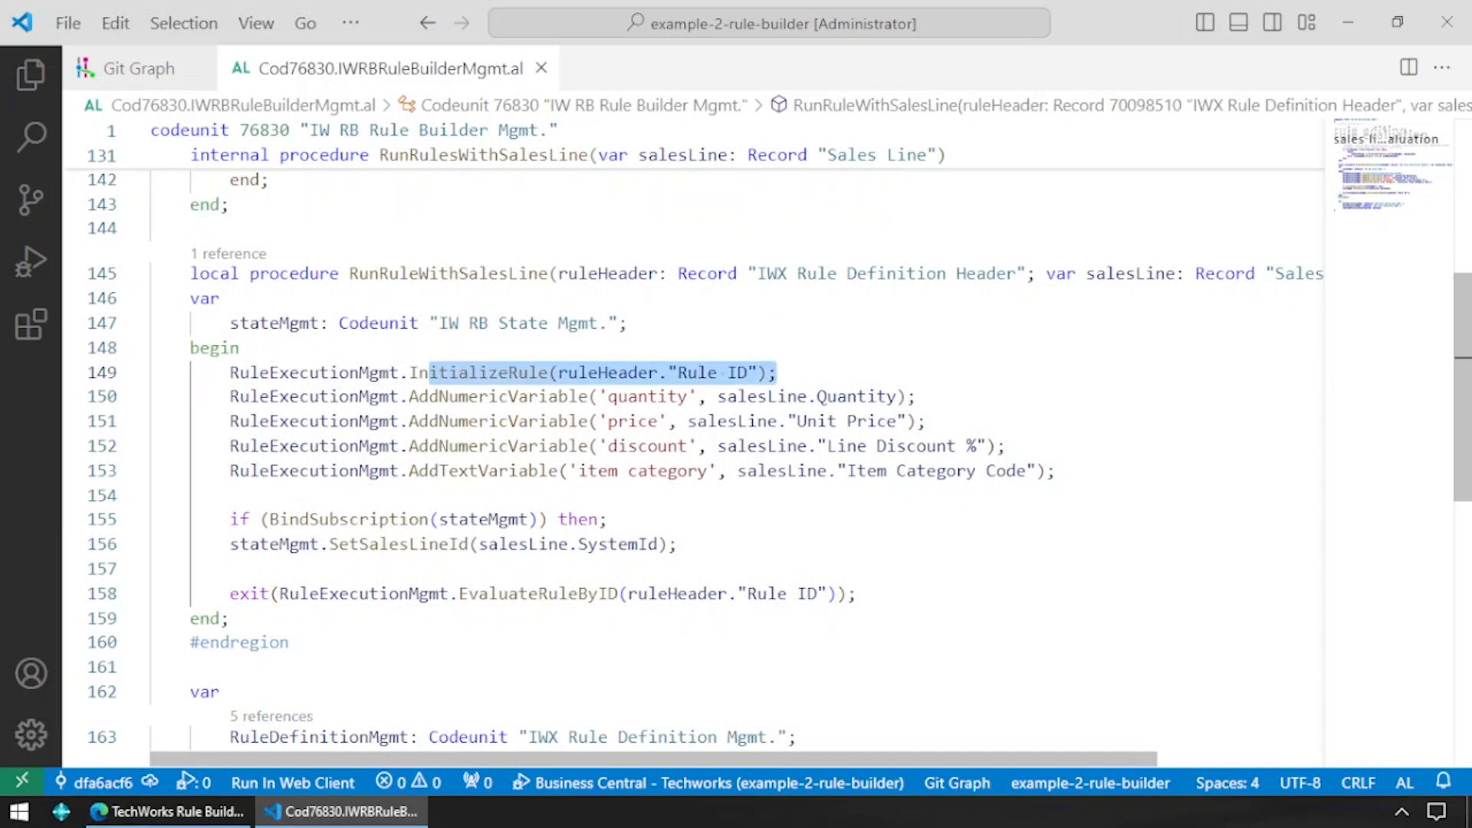
pyautogui.click(790, 374)
pyautogui.moveTo(780, 373); pyautogui.dragTo(1057, 471)
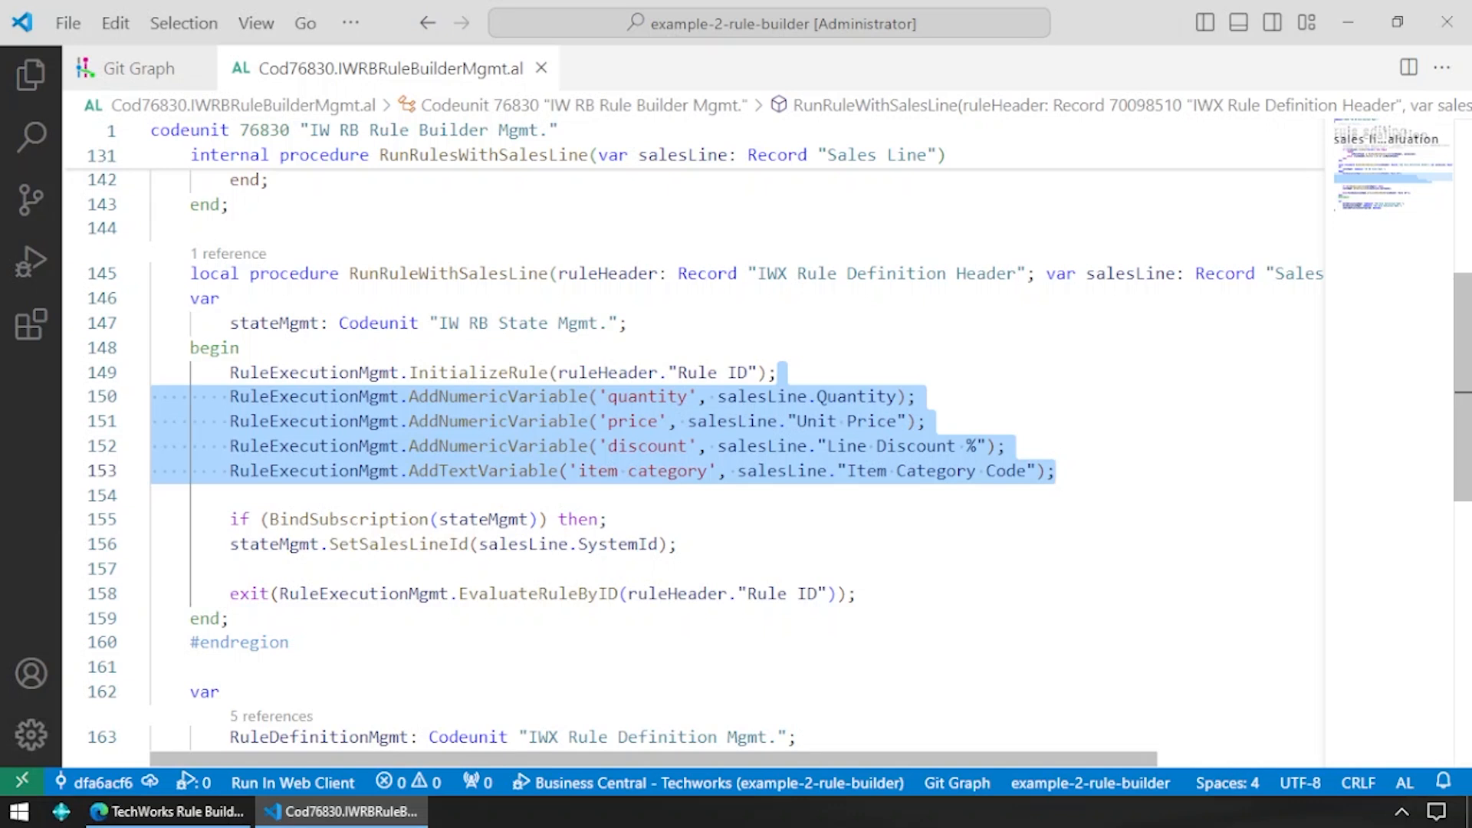
pyautogui.press('Down')
pyautogui.press('Down')
pyautogui.press('Down')
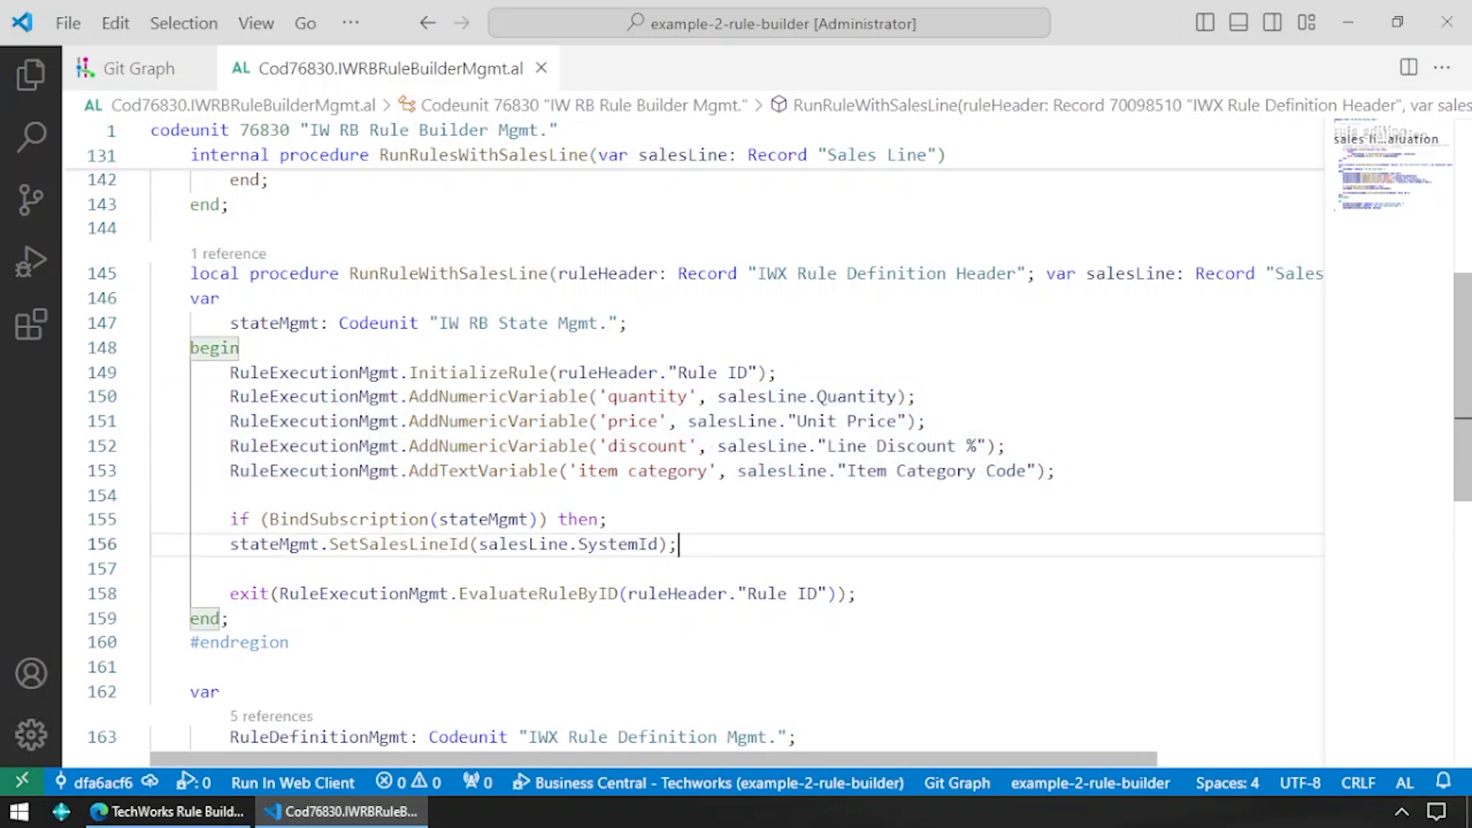
pyautogui.press('Up')
pyautogui.press('Up')
pyautogui.hotkey('shift', 'Down')
pyautogui.hotkey('shift', 'Down')
pyautogui.hotkey('shift', 'Down')
pyautogui.click(153, 569)
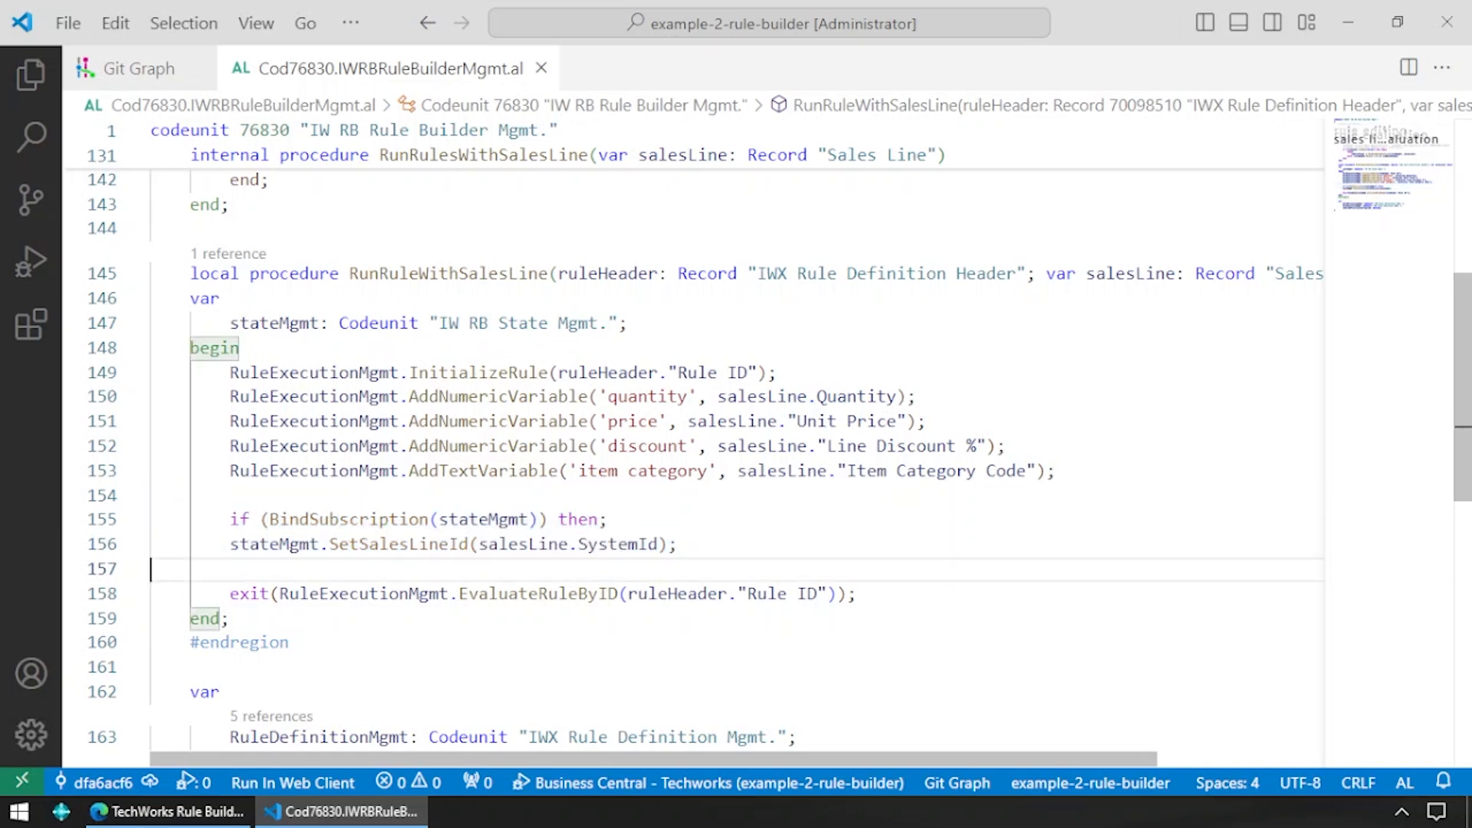
pyautogui.moveTo(538, 595)
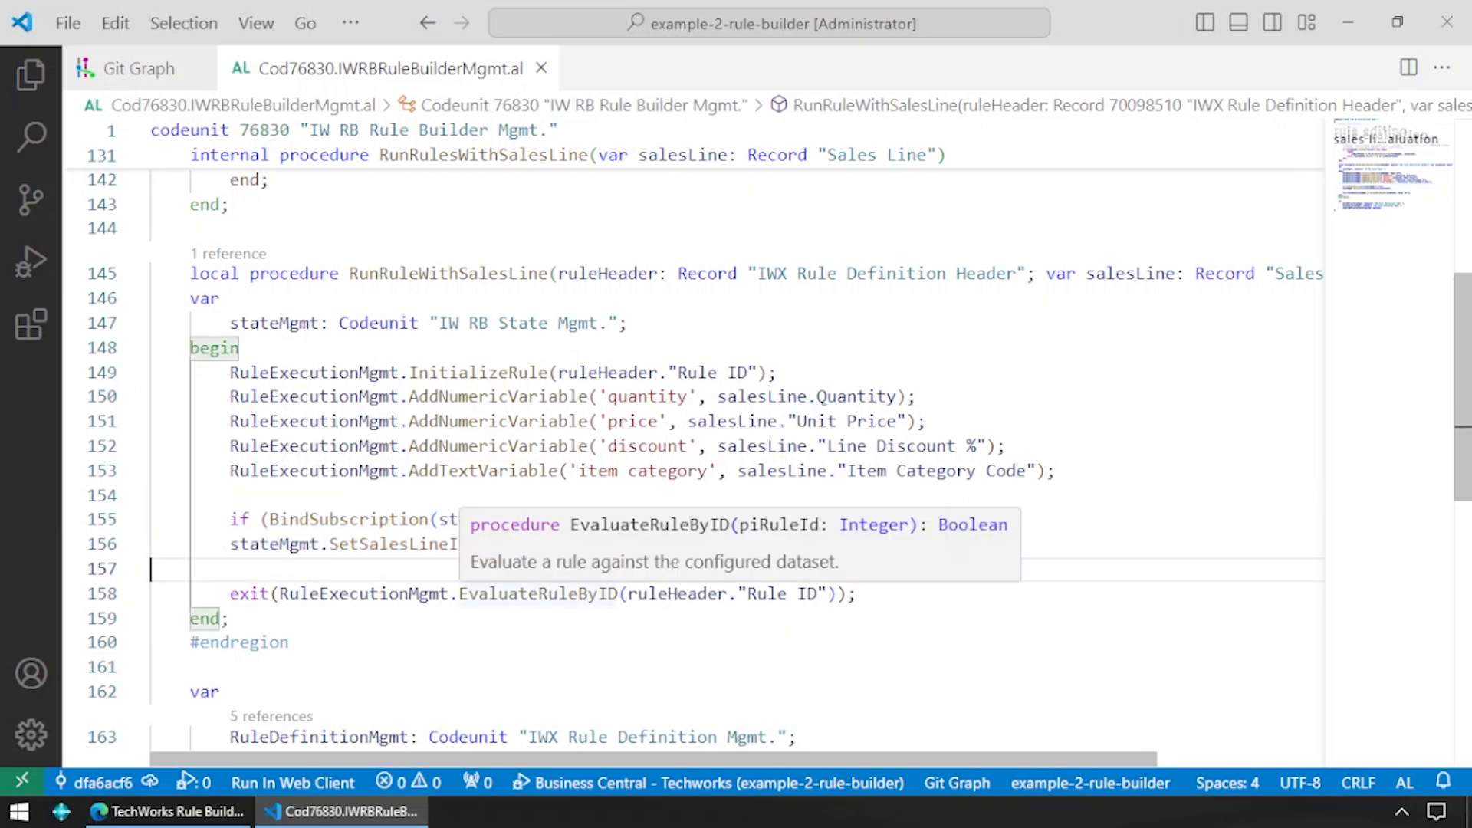
pyautogui.moveTo(335, 519)
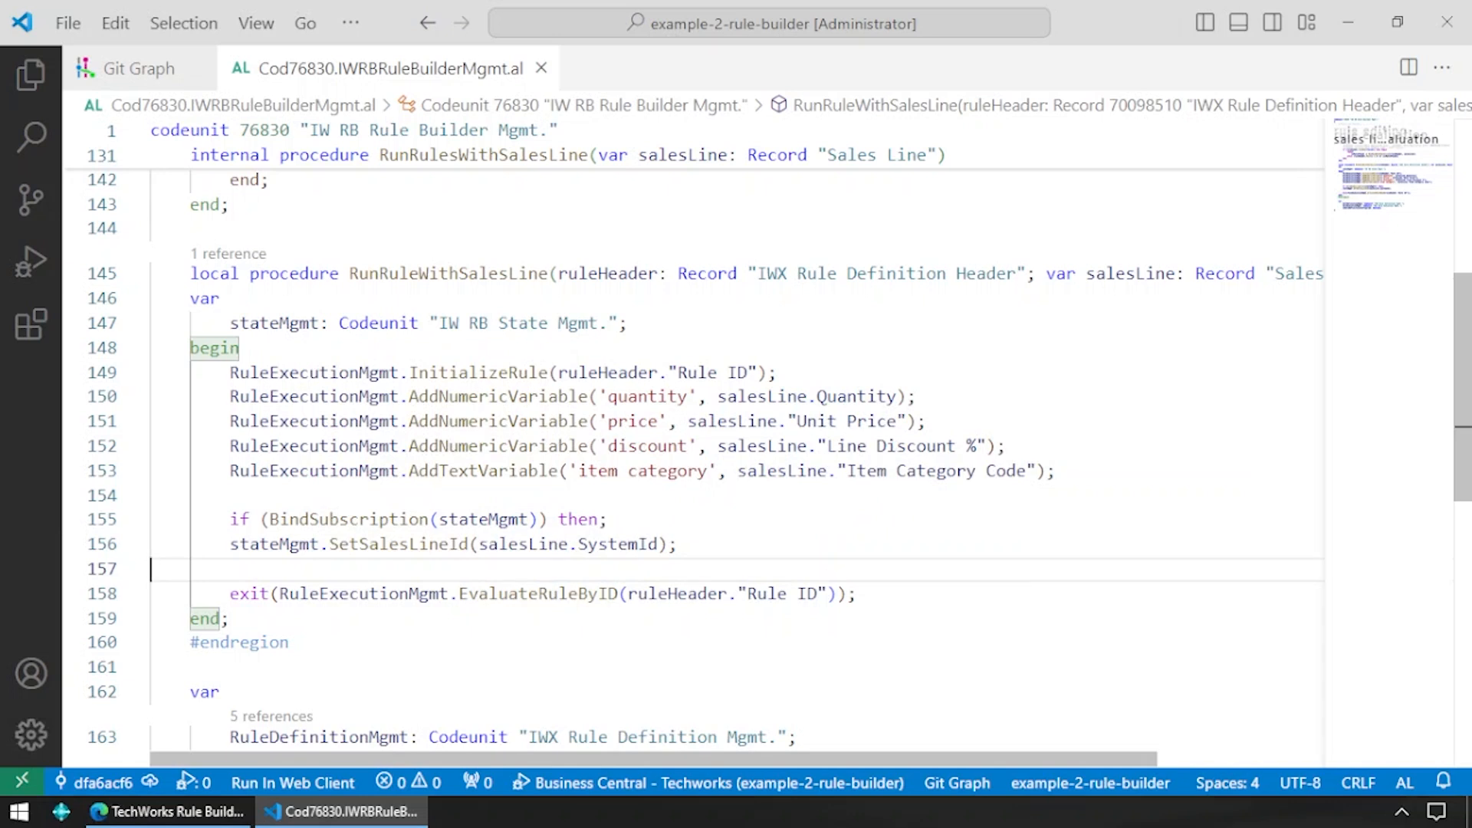
# - Go to the definition of the IW RB State Mgmt. codeunit and examine how its OnAfterSetVariableValue subscriber updates the sales line discount
pyautogui.click(509, 322)
pyautogui.press('F12')
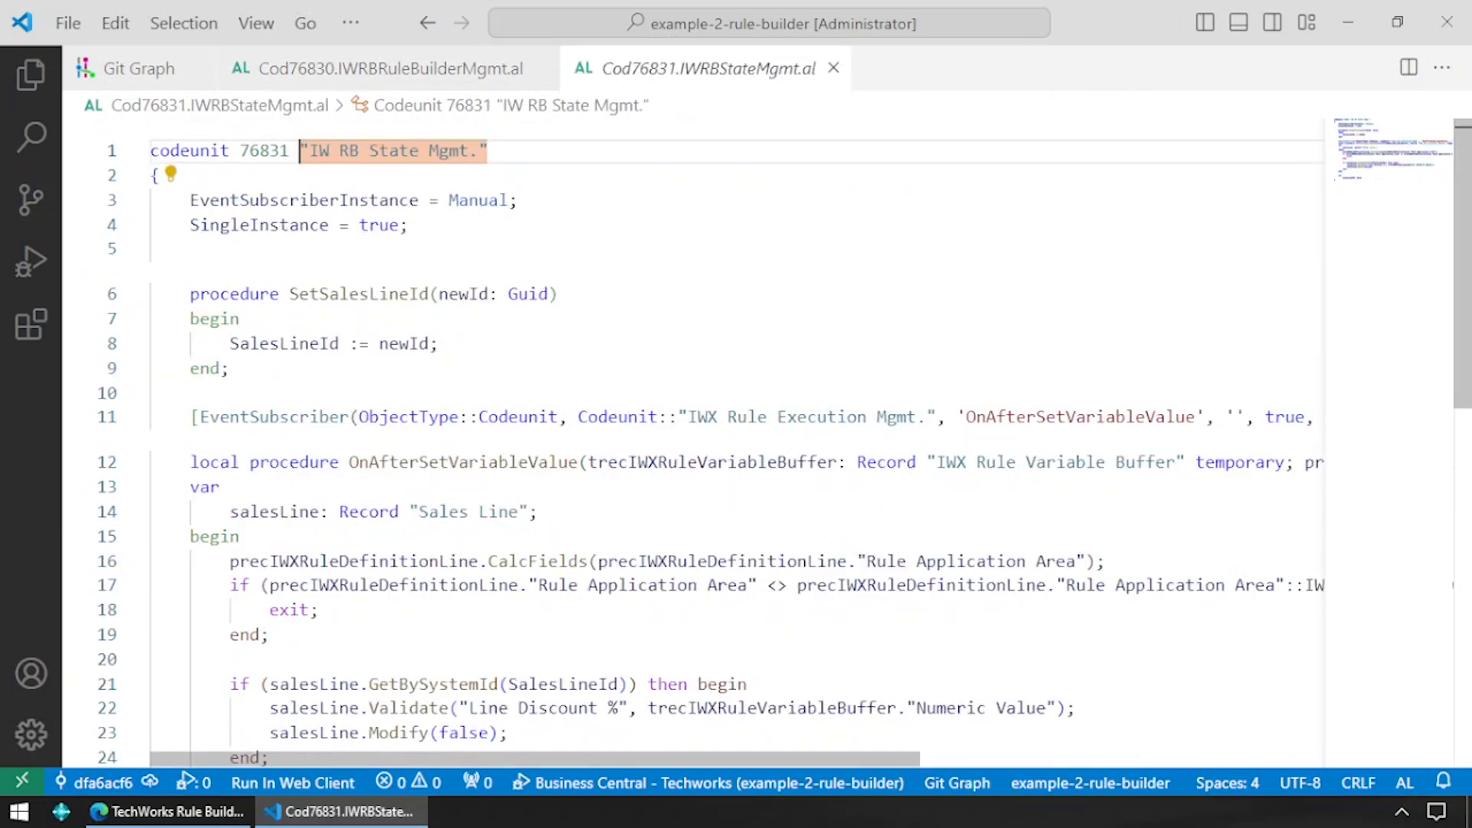
pyautogui.scroll(-1, 690, 445)
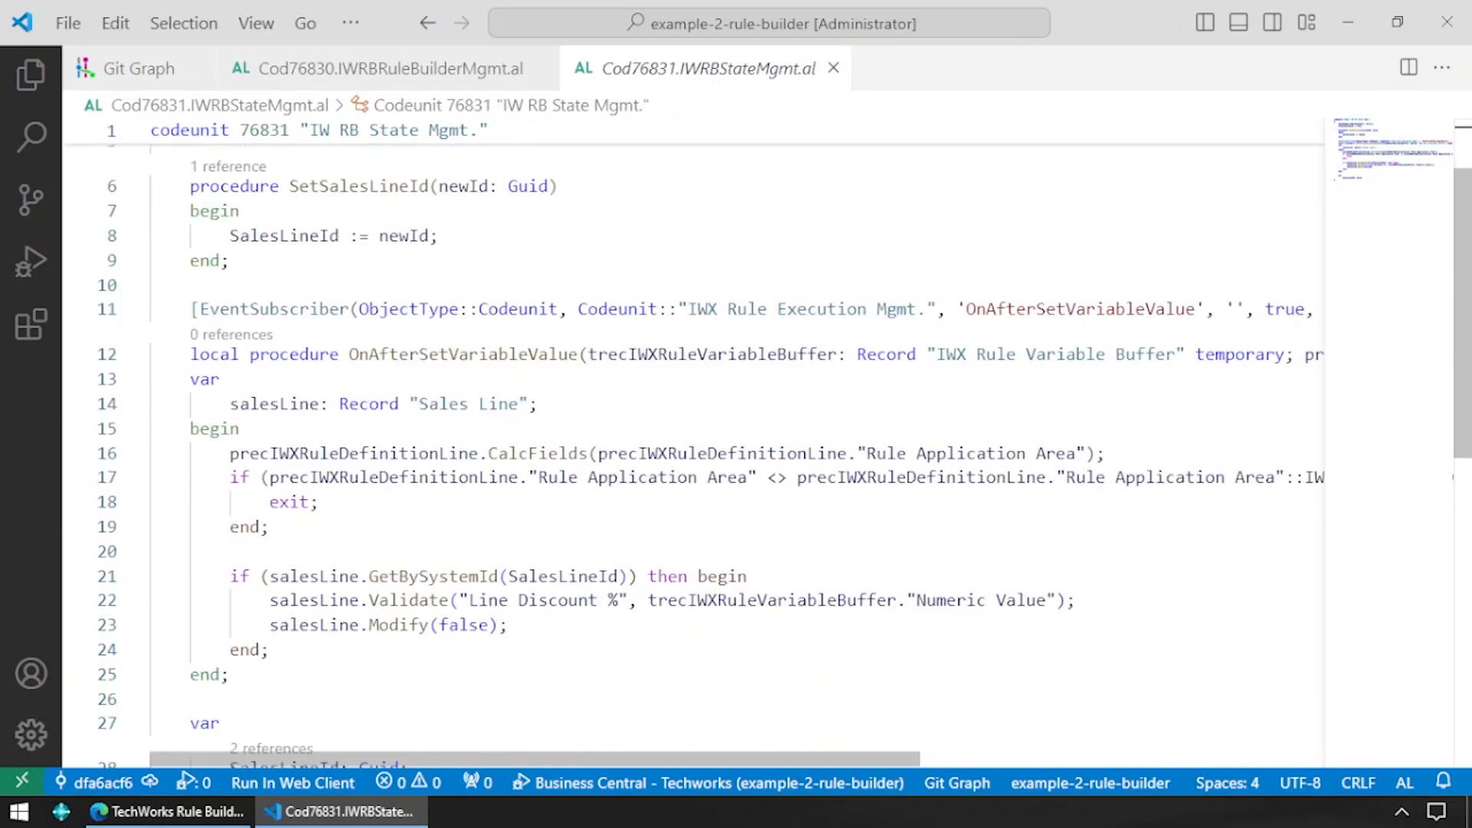
pyautogui.moveTo(1314, 478)
pyautogui.moveTo(746, 576); pyautogui.dragTo(220, 576)
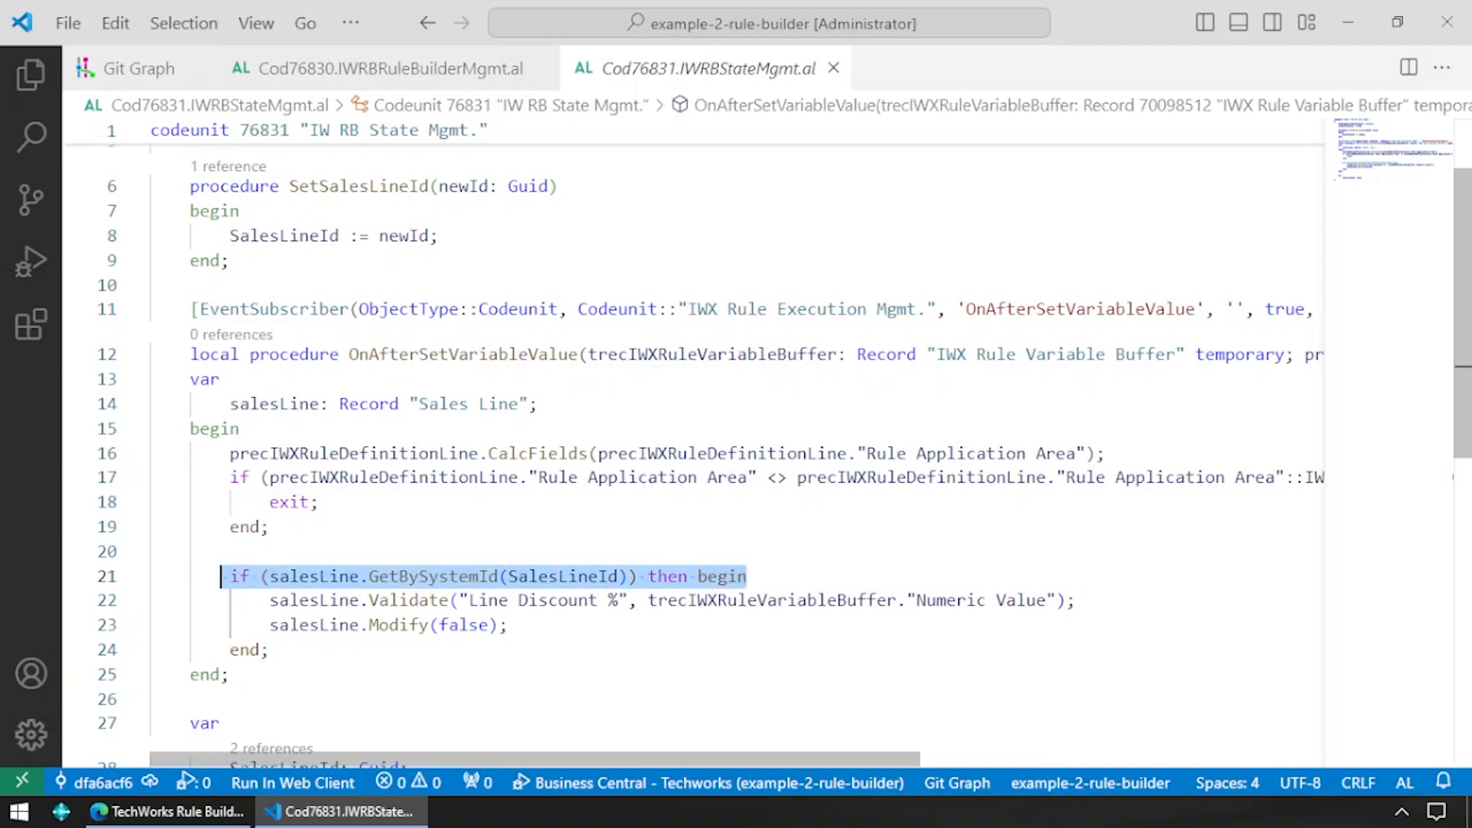
pyautogui.click(509, 626)
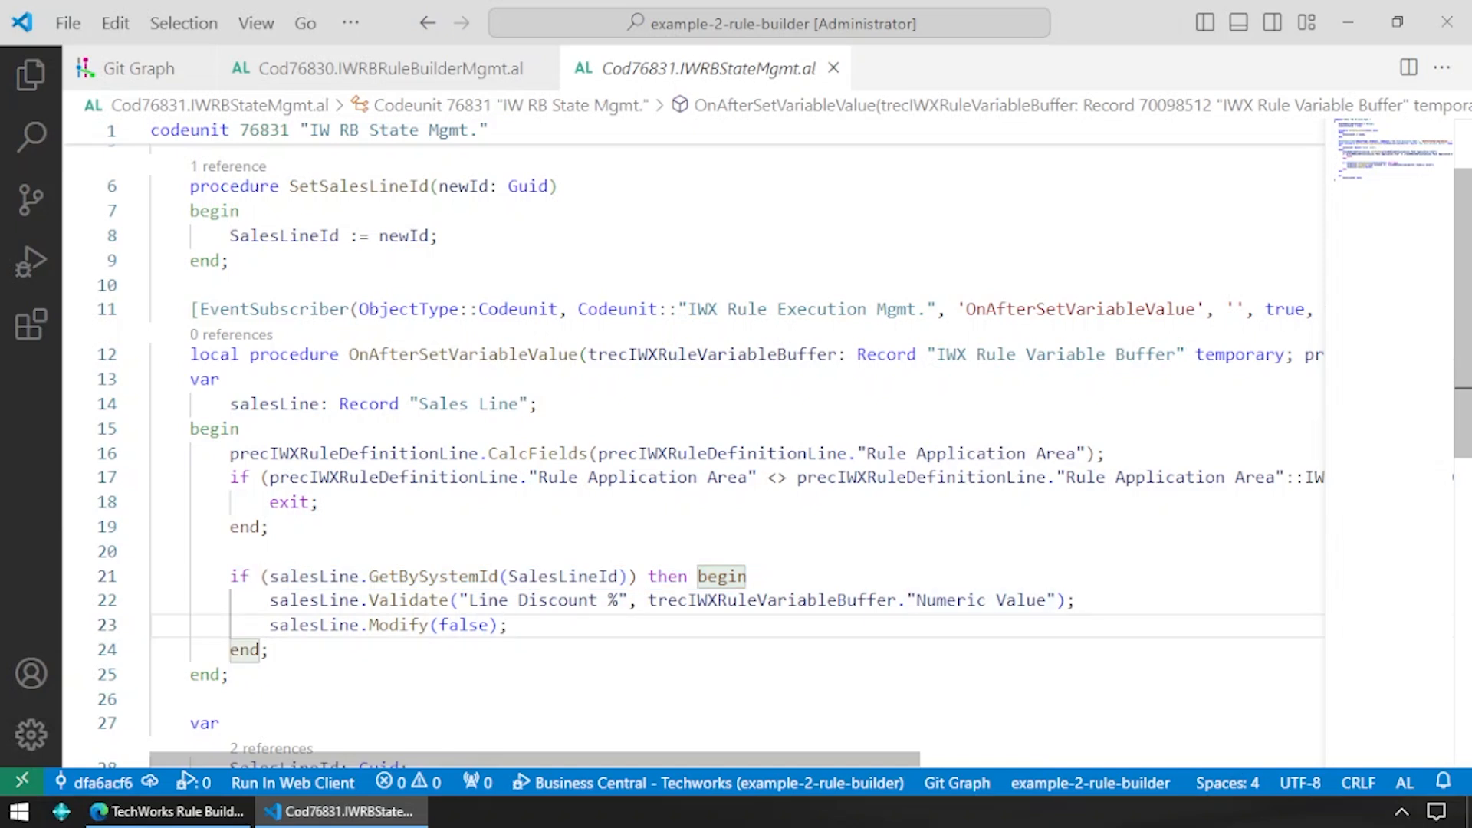
pyautogui.moveTo(722, 453)
pyautogui.moveTo(1077, 601); pyautogui.dragTo(262, 602)
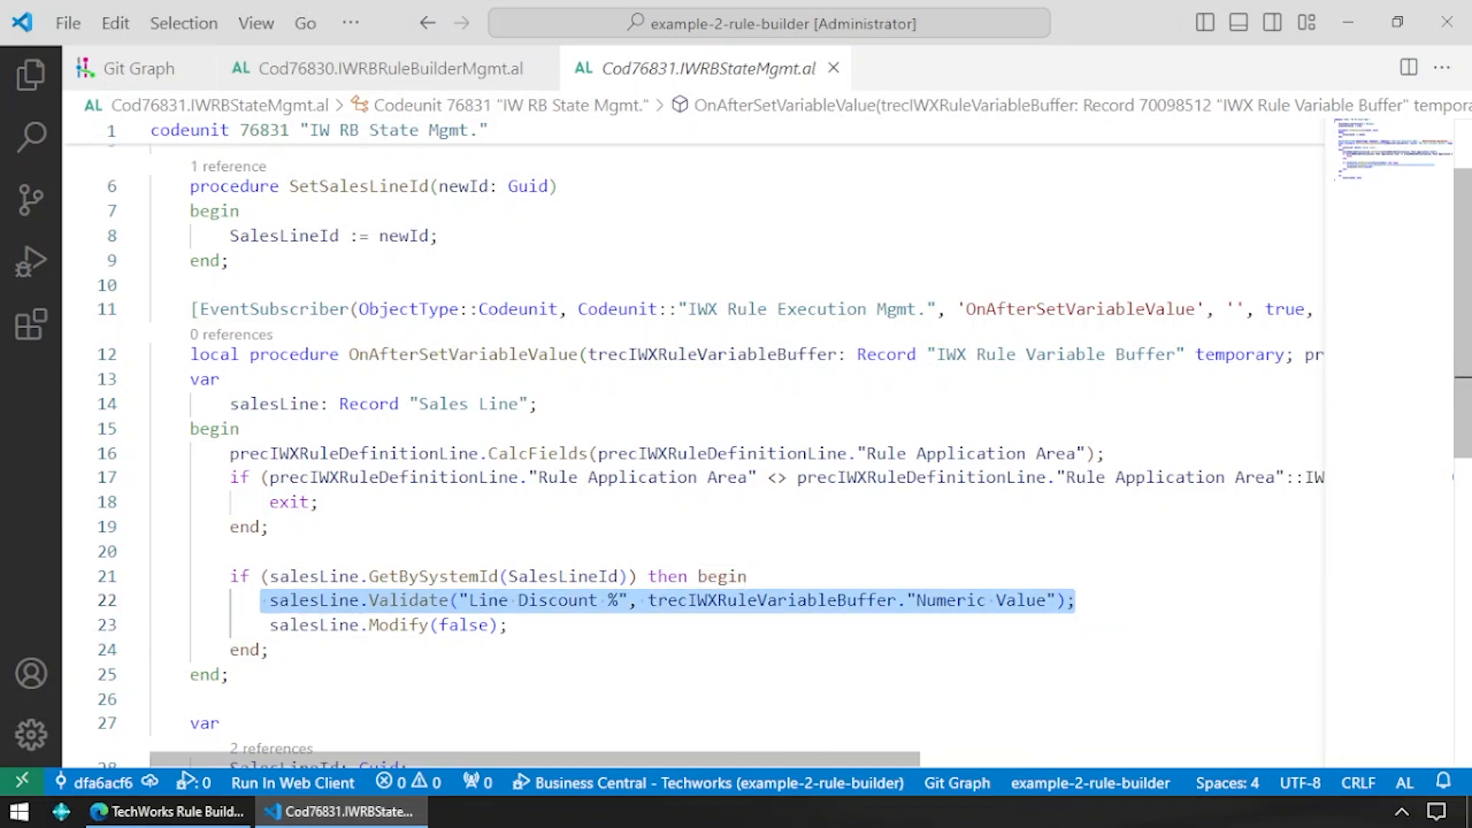
pyautogui.click(269, 651)
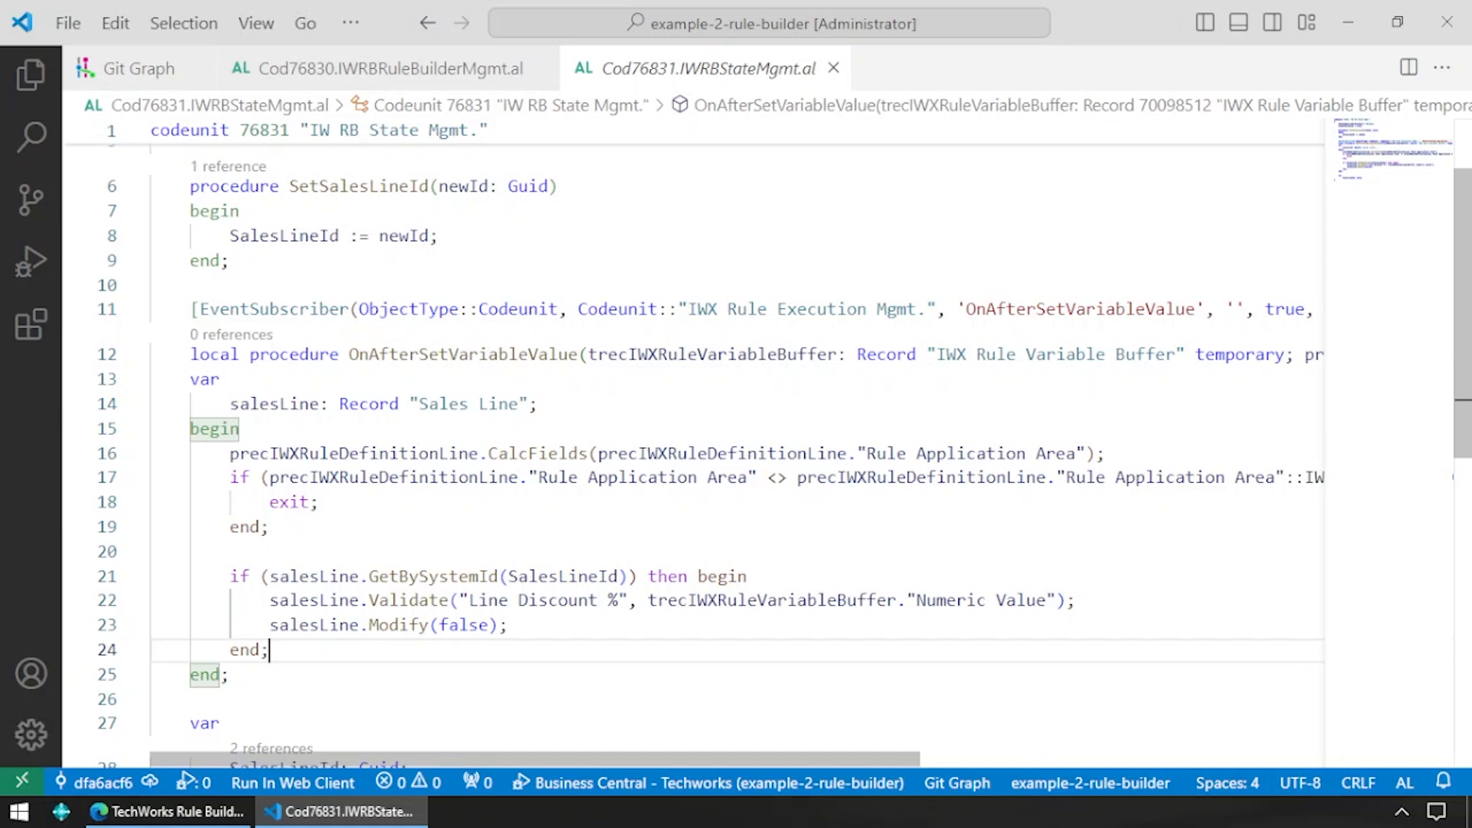
# - Publish the extension to Business Central, search for "rule bui", and open the TechWorks Rule Builder Example page
pyautogui.press('F5')
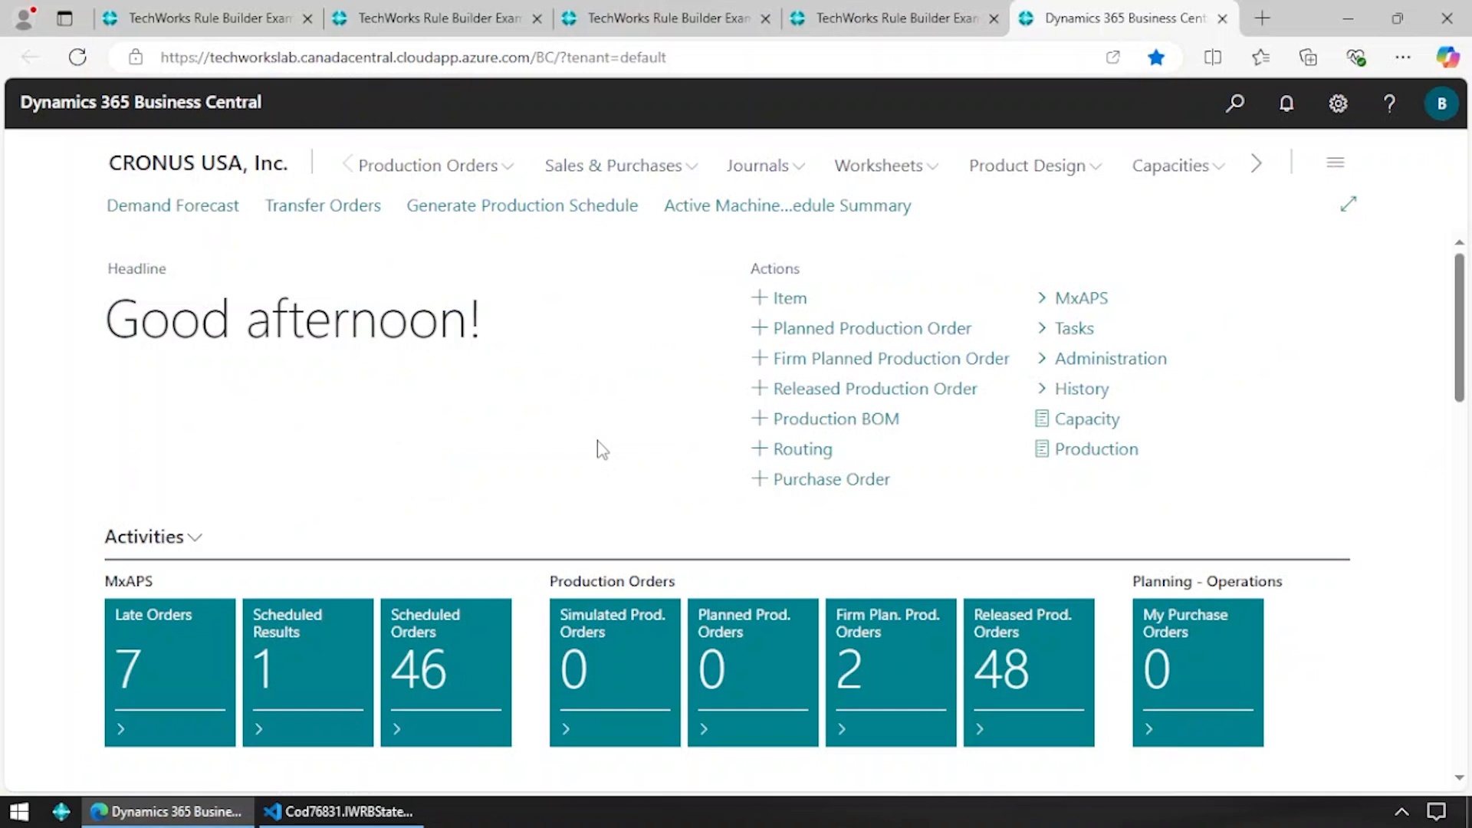
pyautogui.hotkey('alt', 'q')
pyautogui.write('rule buid')
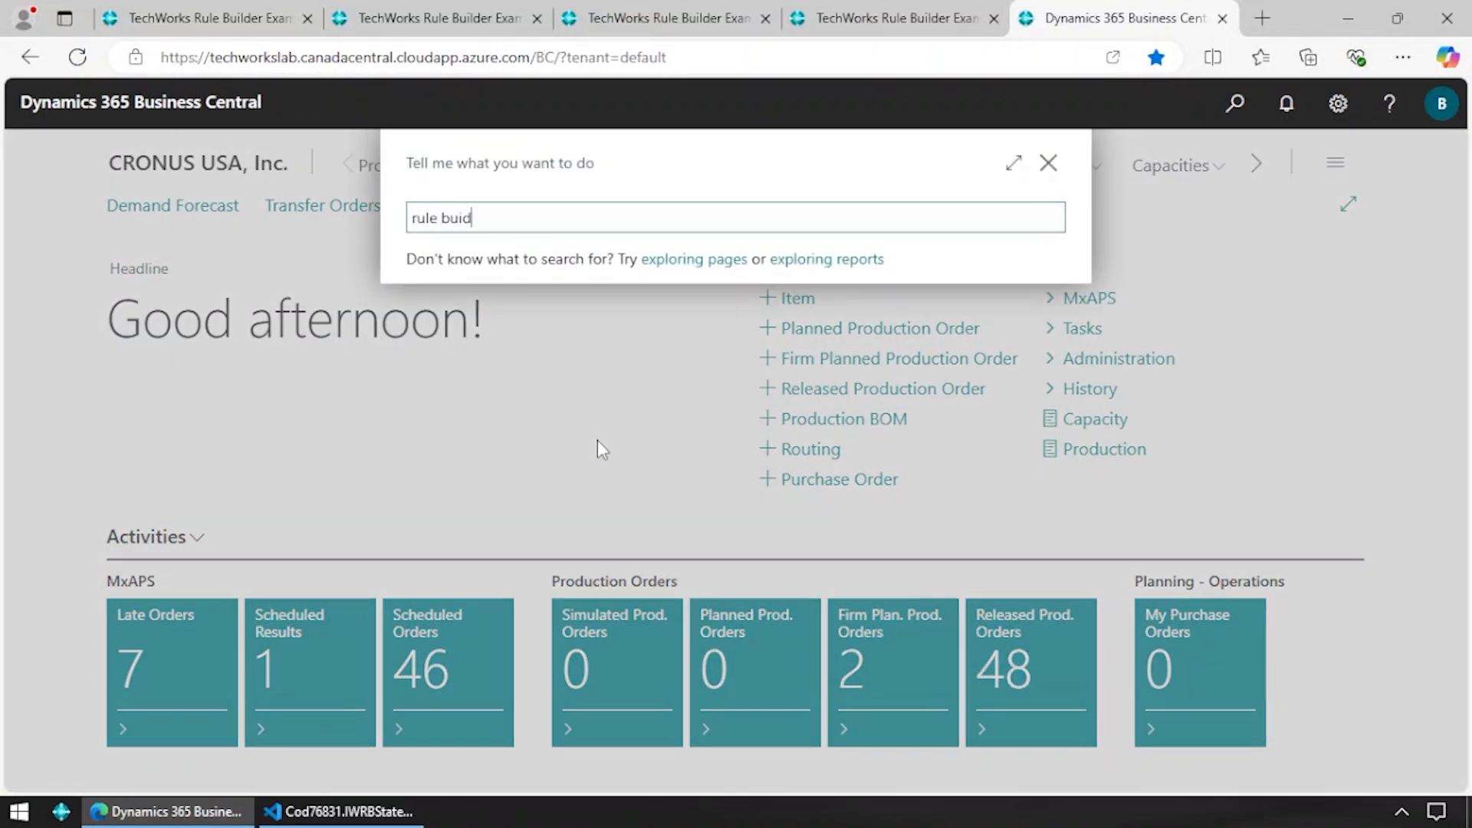
pyautogui.press('BackSpace')
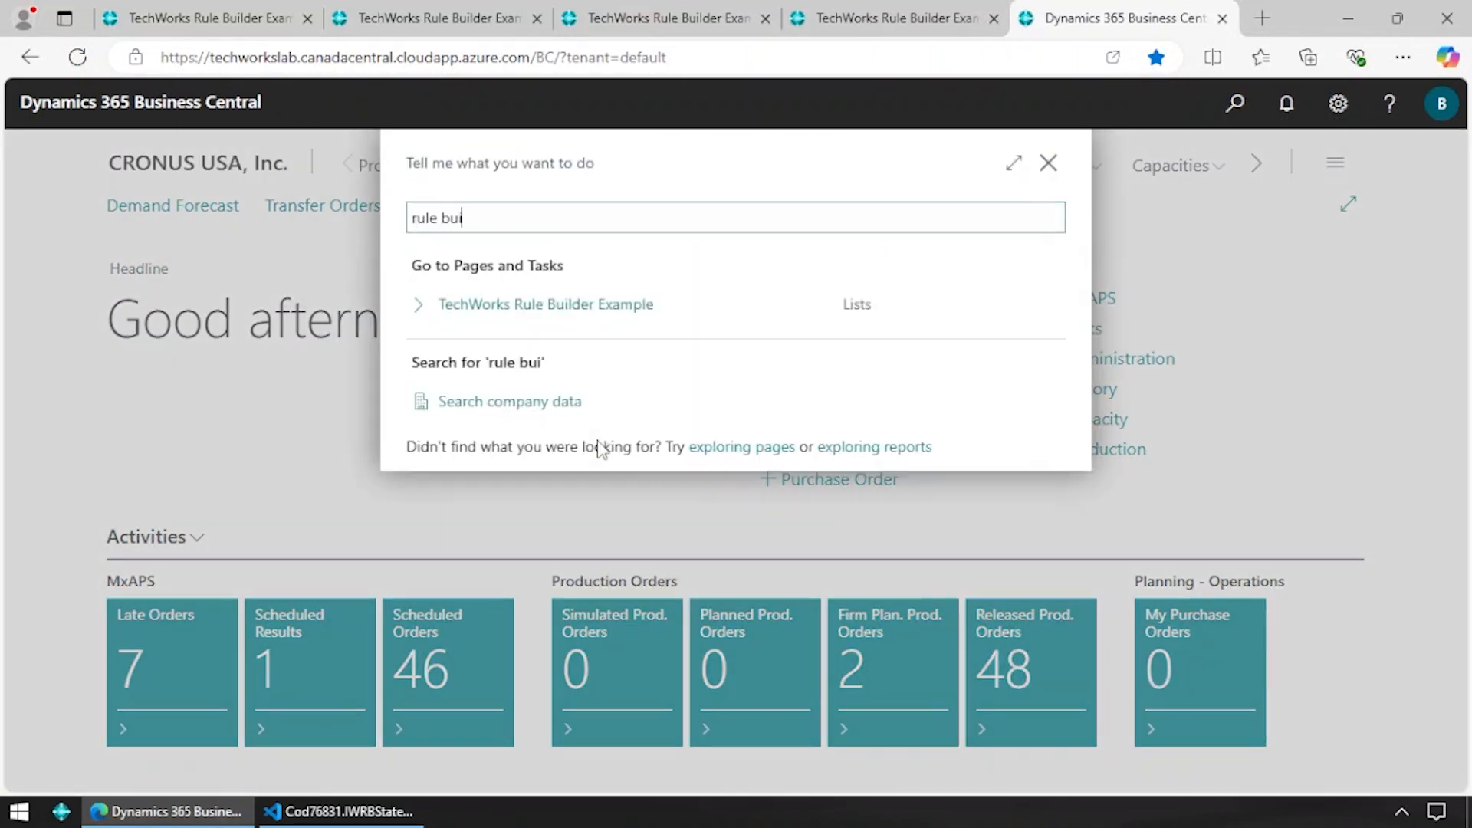
pyautogui.press('Return')
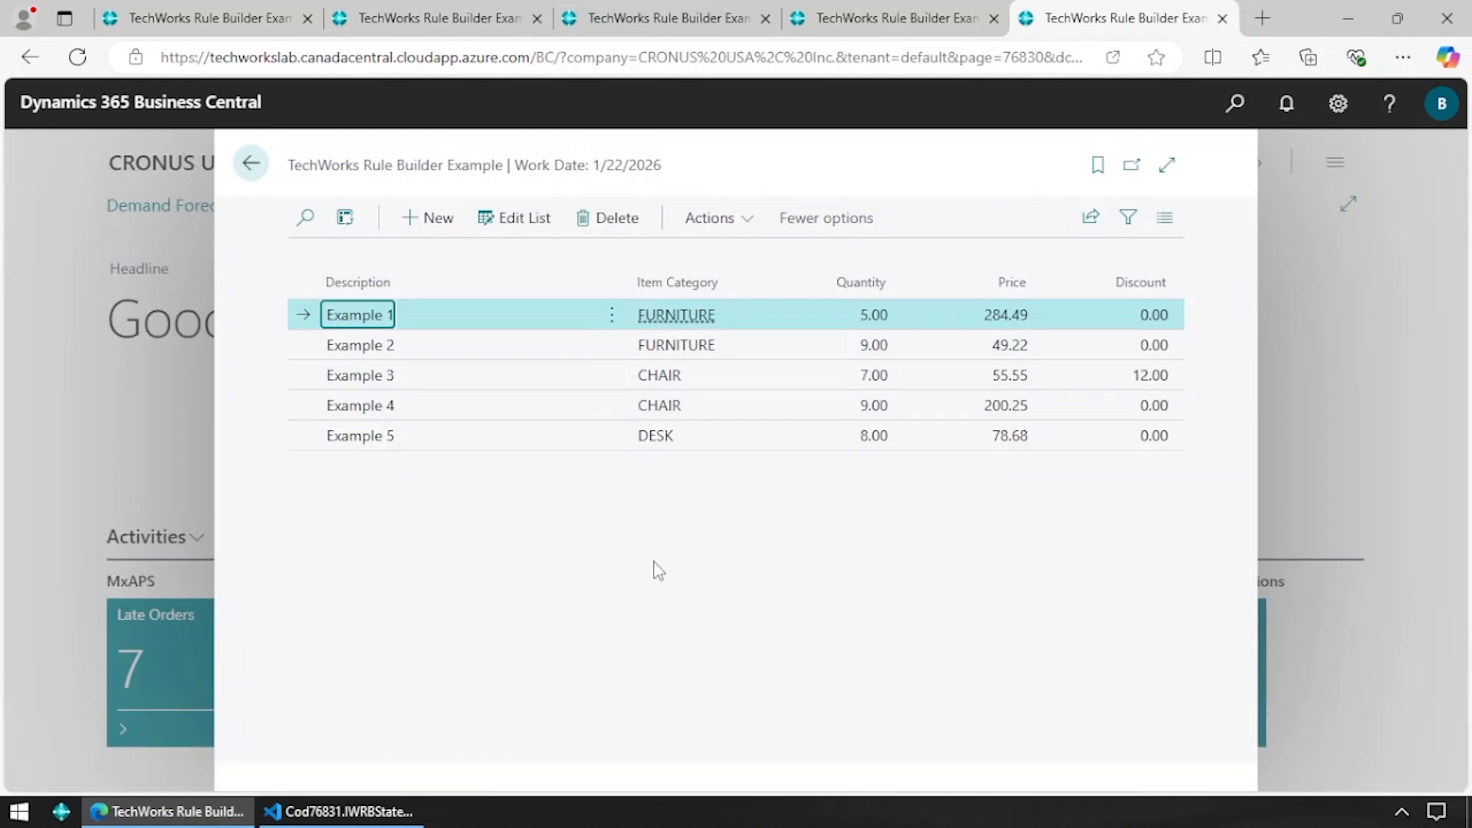
# - View the rules in the Rule Definition List and clear the filter on Rule Category Code
pyautogui.click(711, 219)
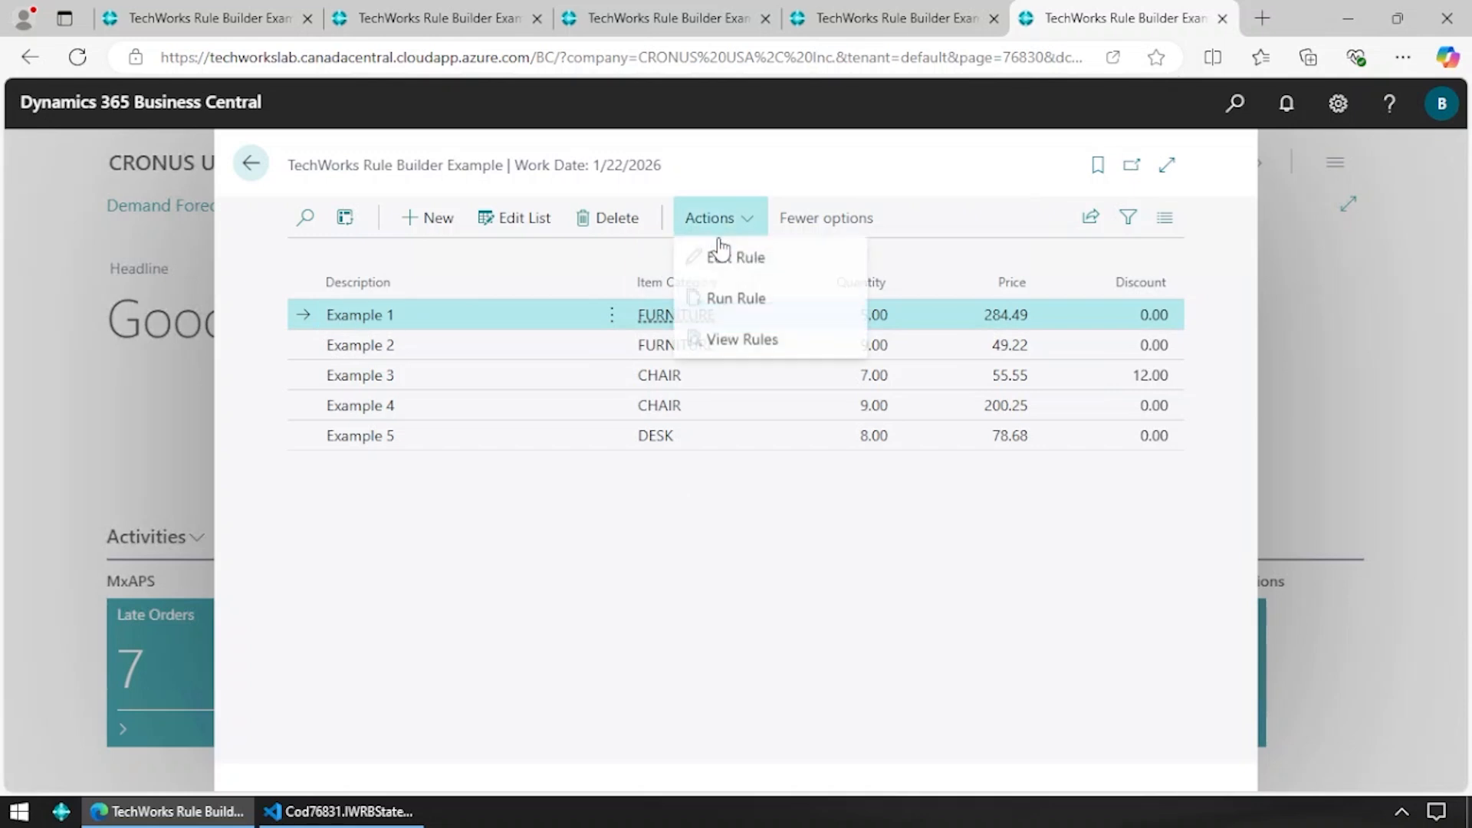
pyautogui.click(721, 342)
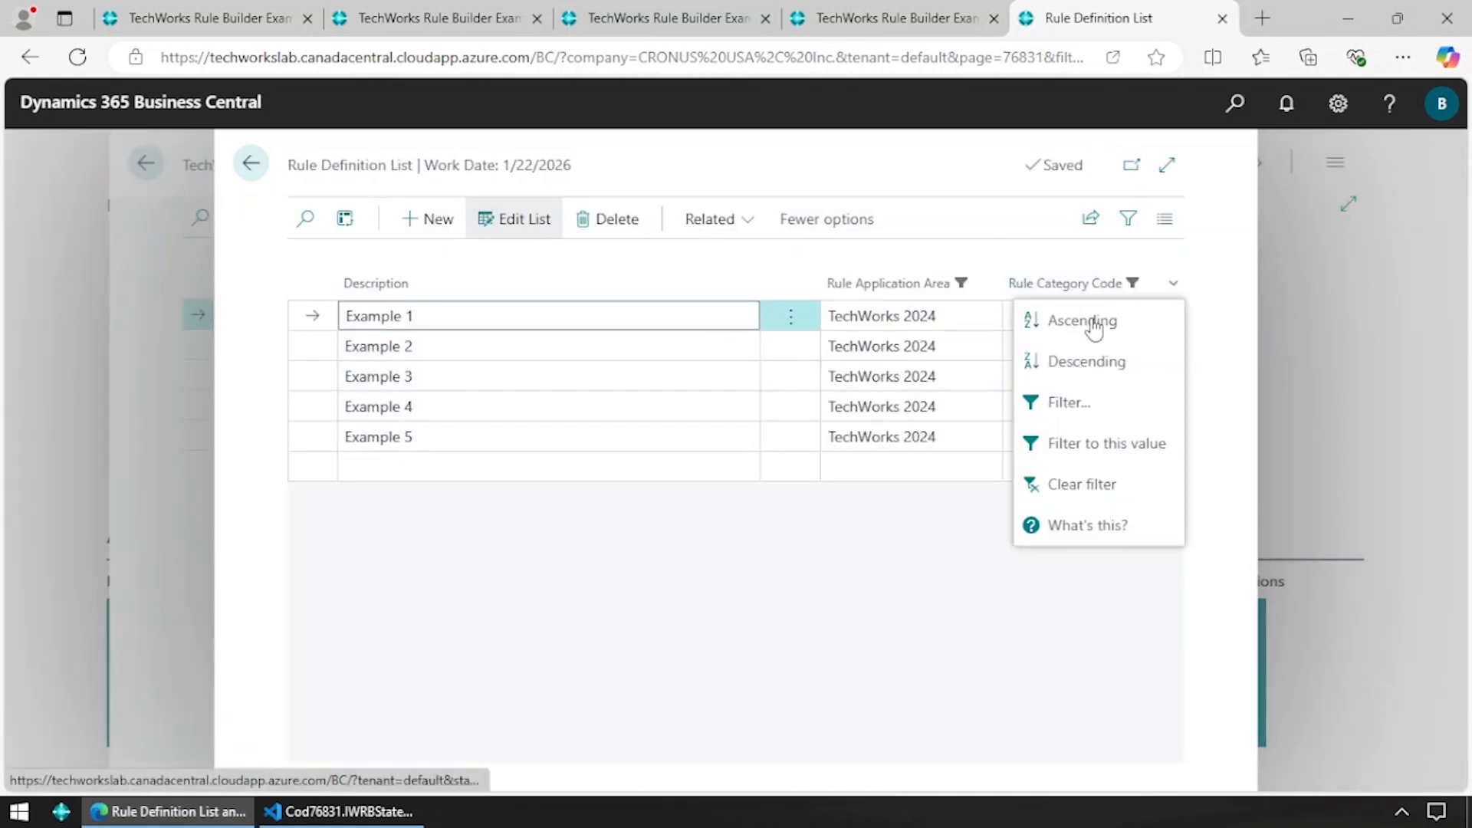
pyautogui.click(1097, 483)
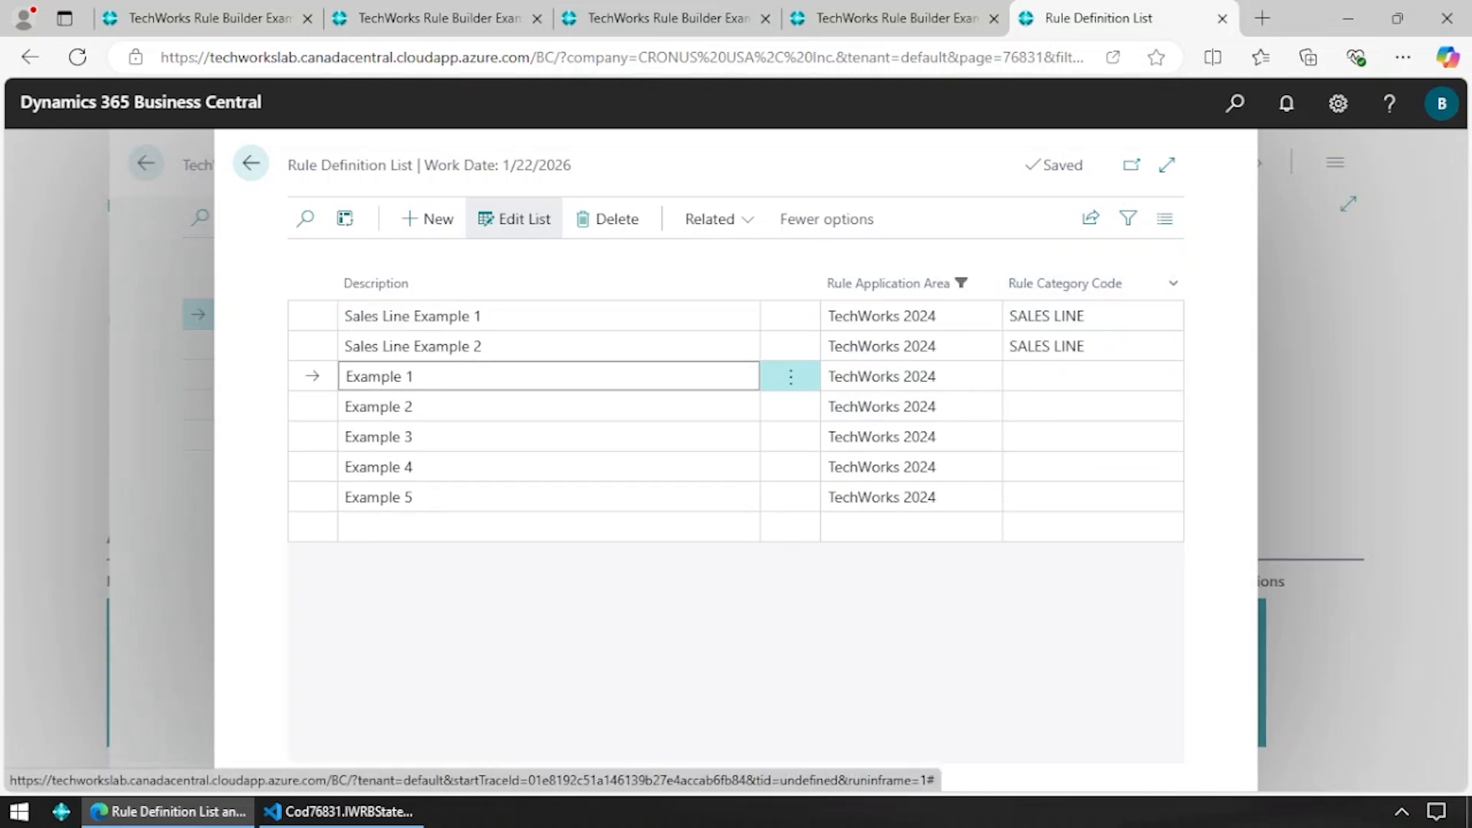
# - Select both sales line rules, view Sales Line Example 2, and examine its price, quantity and item category conditions and its full discount formula
pyautogui.click(700, 322)
pyautogui.hotkey('shift', 'Down')
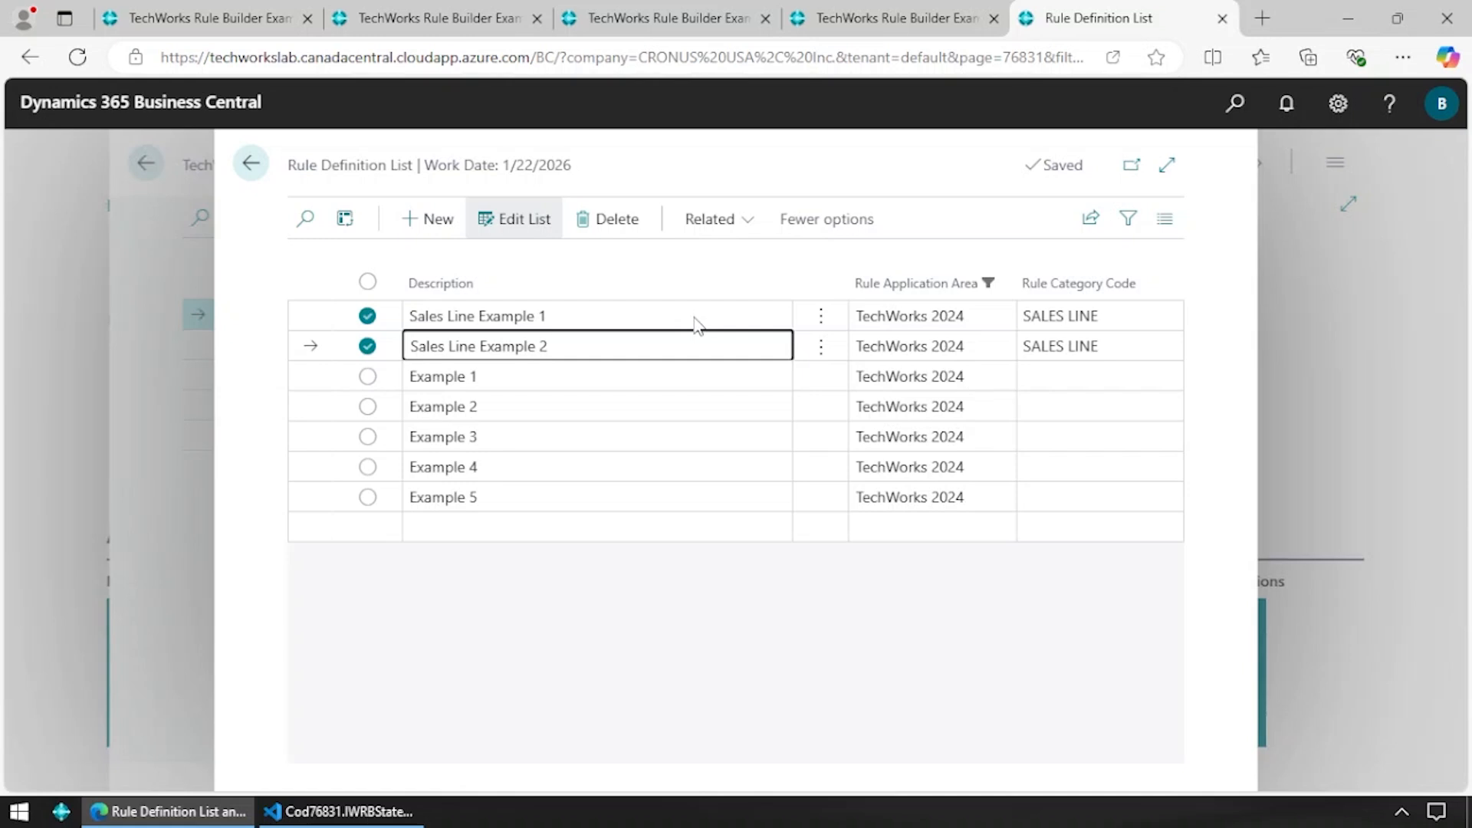
pyautogui.click(742, 209)
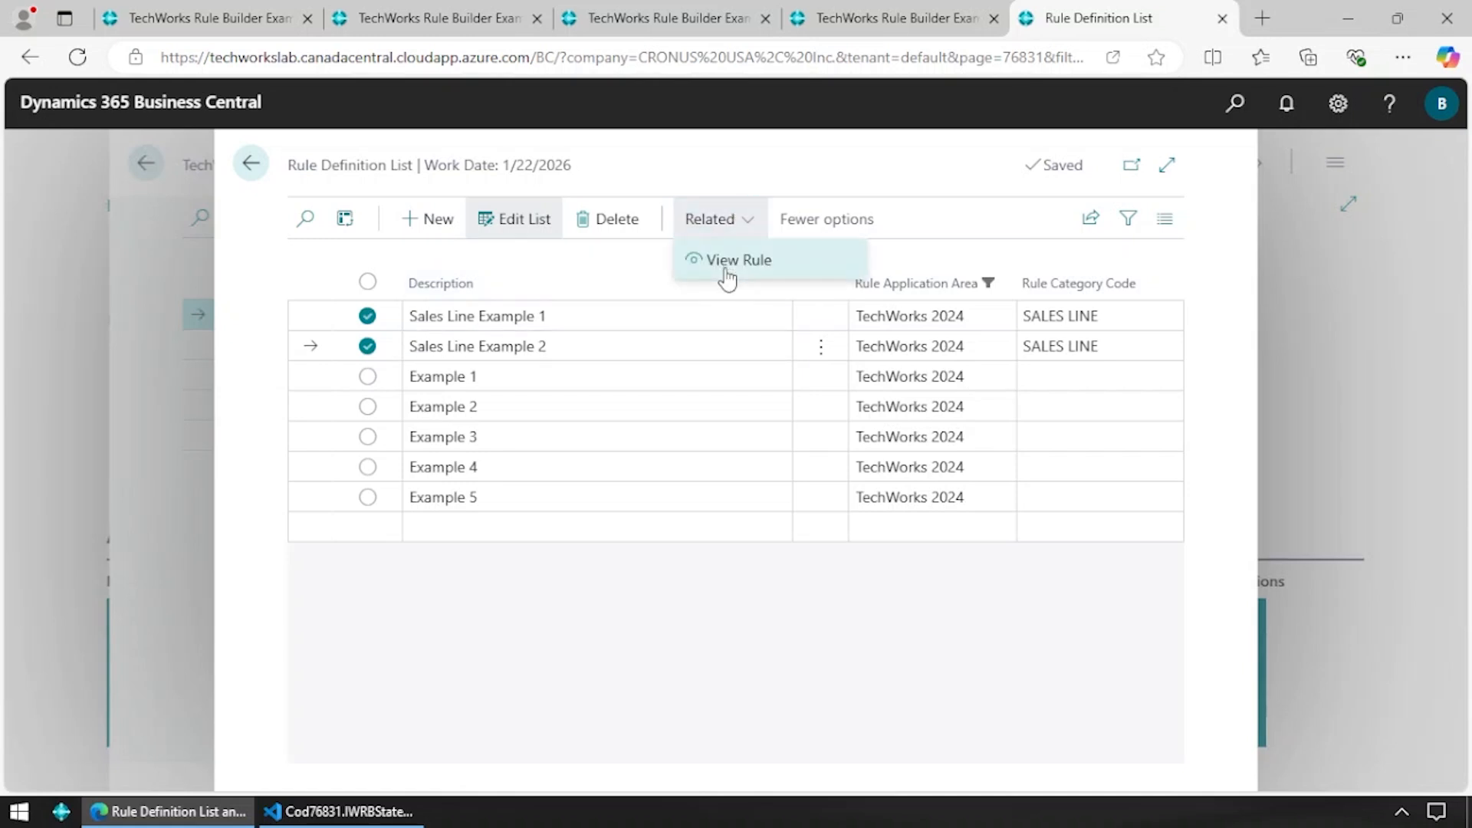
pyautogui.click(725, 265)
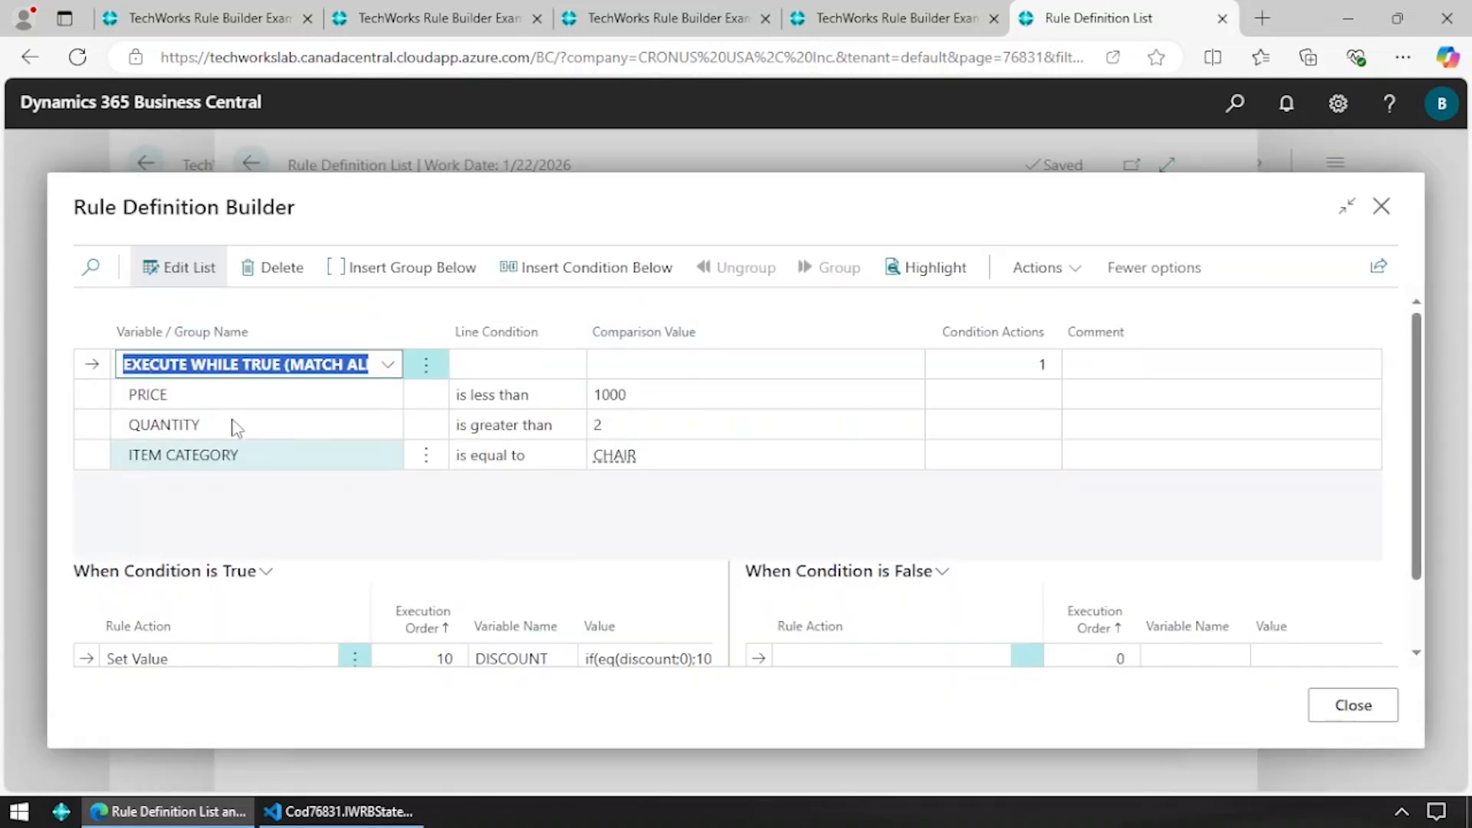
pyautogui.scroll(-1, 404, 465)
pyautogui.scroll(1, 404, 464)
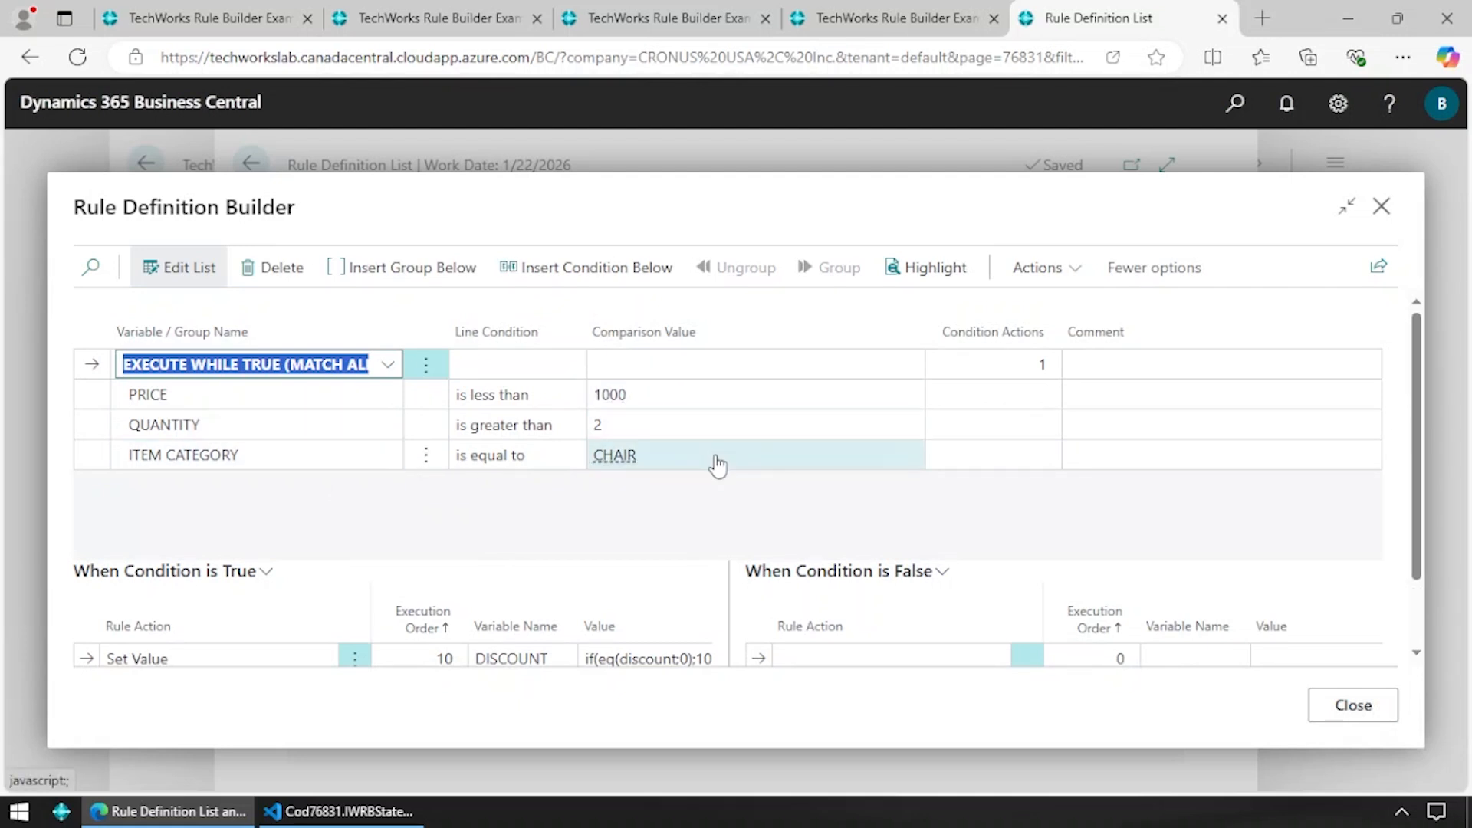
pyautogui.scroll(-1, 499, 489)
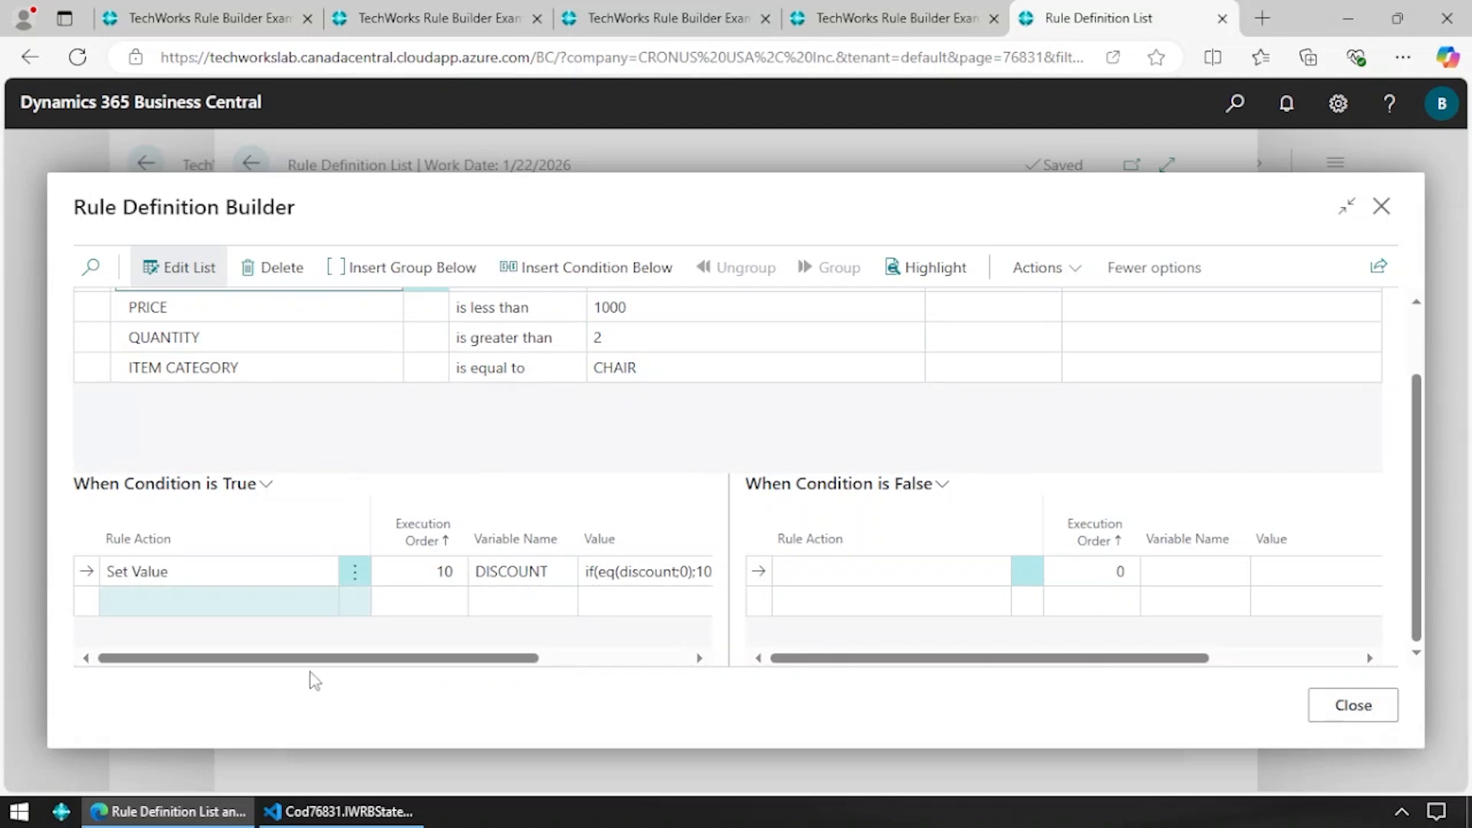
pyautogui.moveTo(338, 659); pyautogui.dragTo(132, 644)
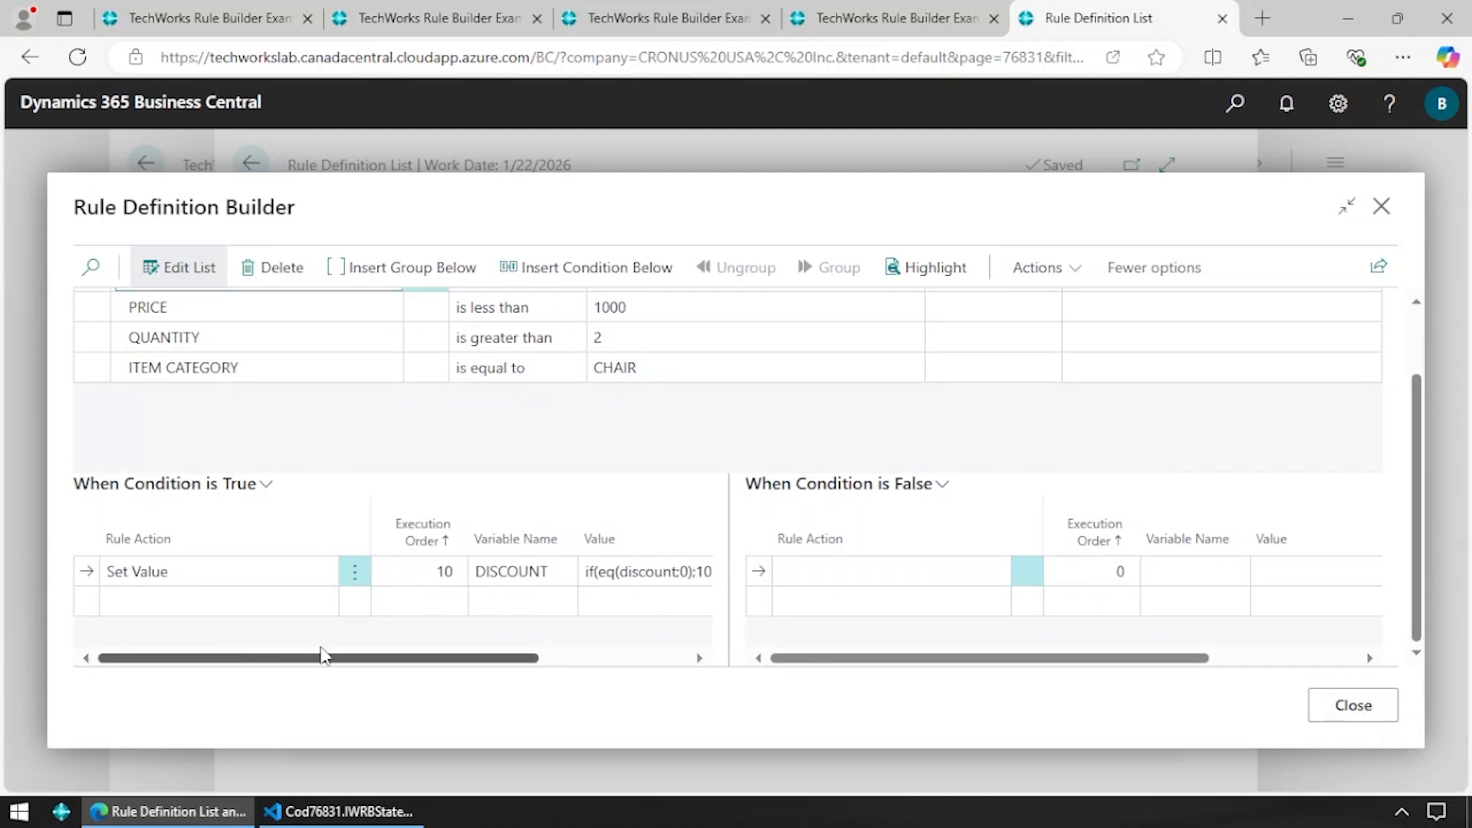
pyautogui.moveTo(322, 657); pyautogui.dragTo(424, 653)
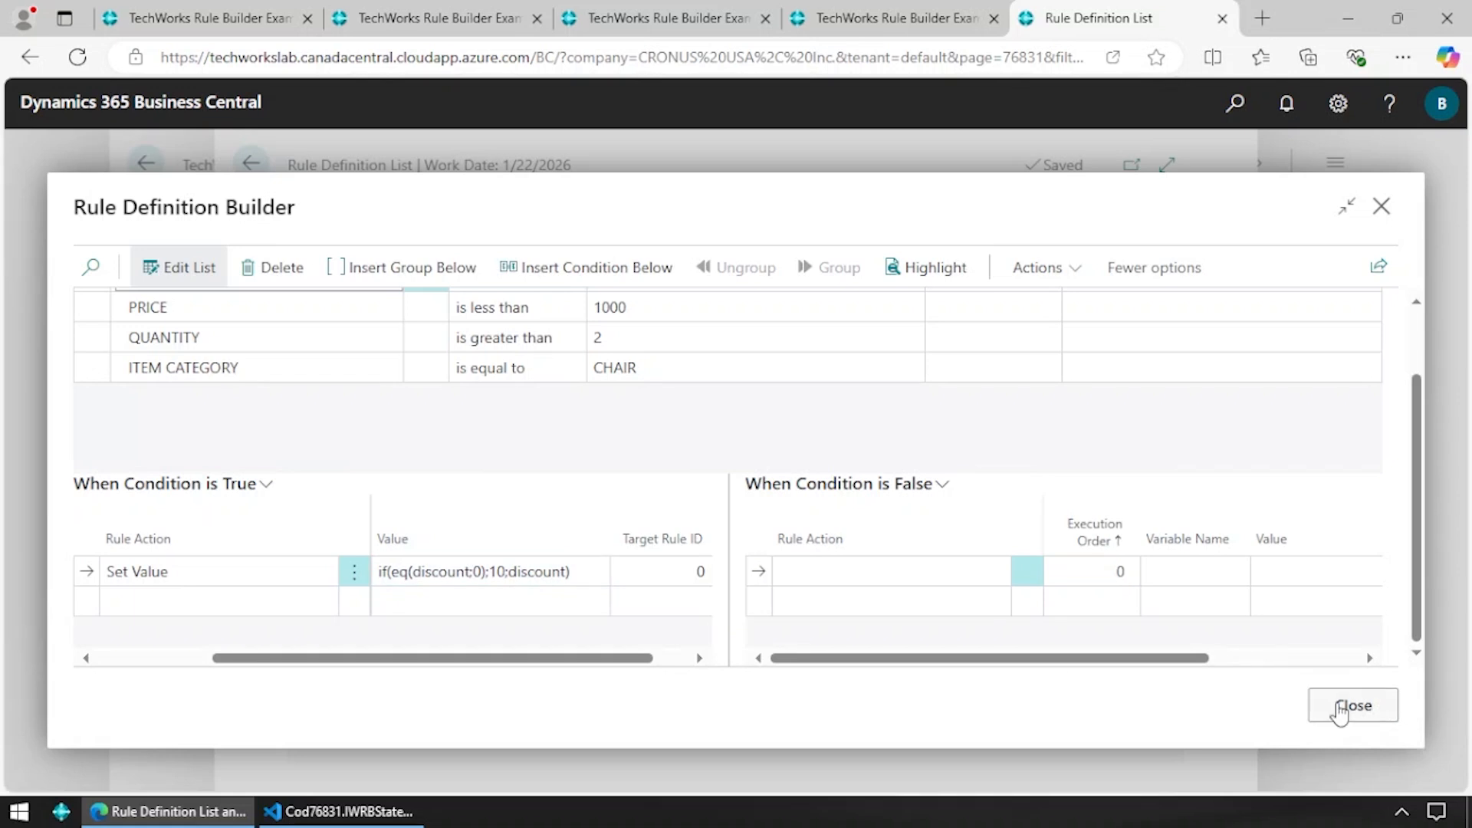
# - Switch to the Sales Line Example 1 rule, examine its nested condition groups and discount action, and close the rule builder
pyautogui.click(1348, 704)
pyautogui.click(477, 332)
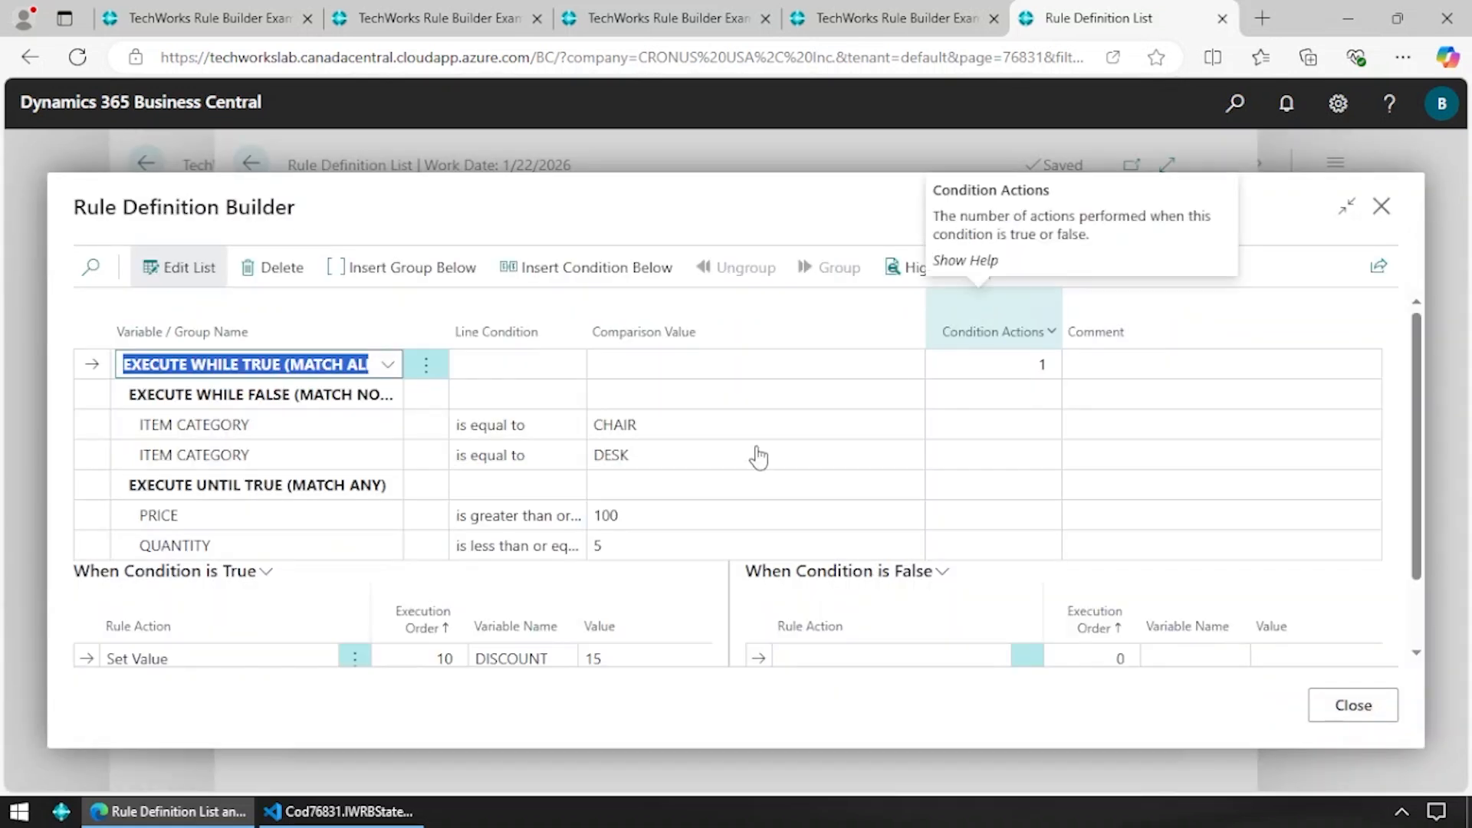
pyautogui.scroll(-2, 707, 547)
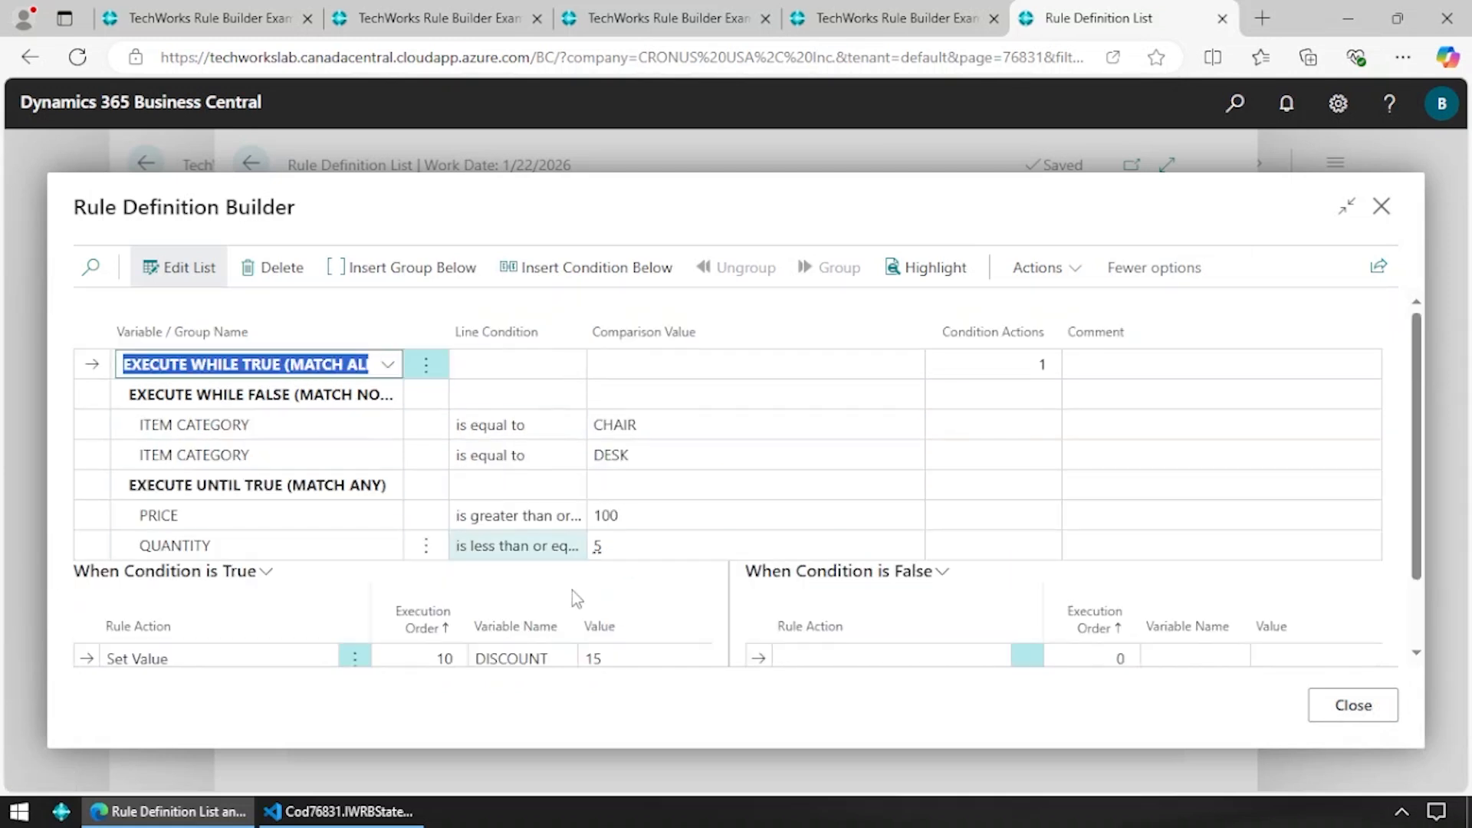
pyautogui.click(1355, 706)
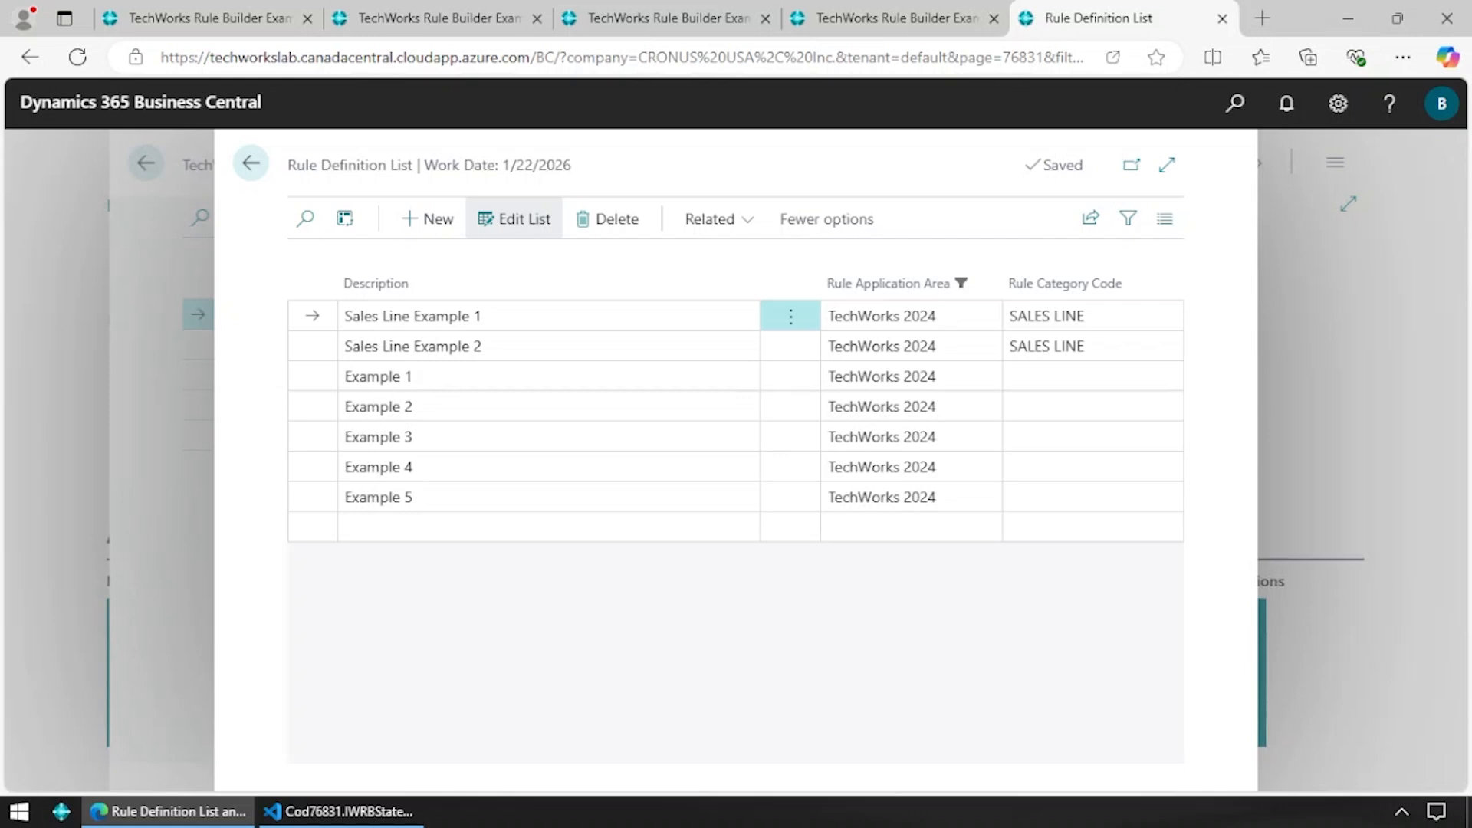
# - Search for "sales line", open the Sales Lines page, find the lines by their order number, and show the Line Discount % column
pyautogui.hotkey('alt', 'q')
pyautogui.write('sales line')
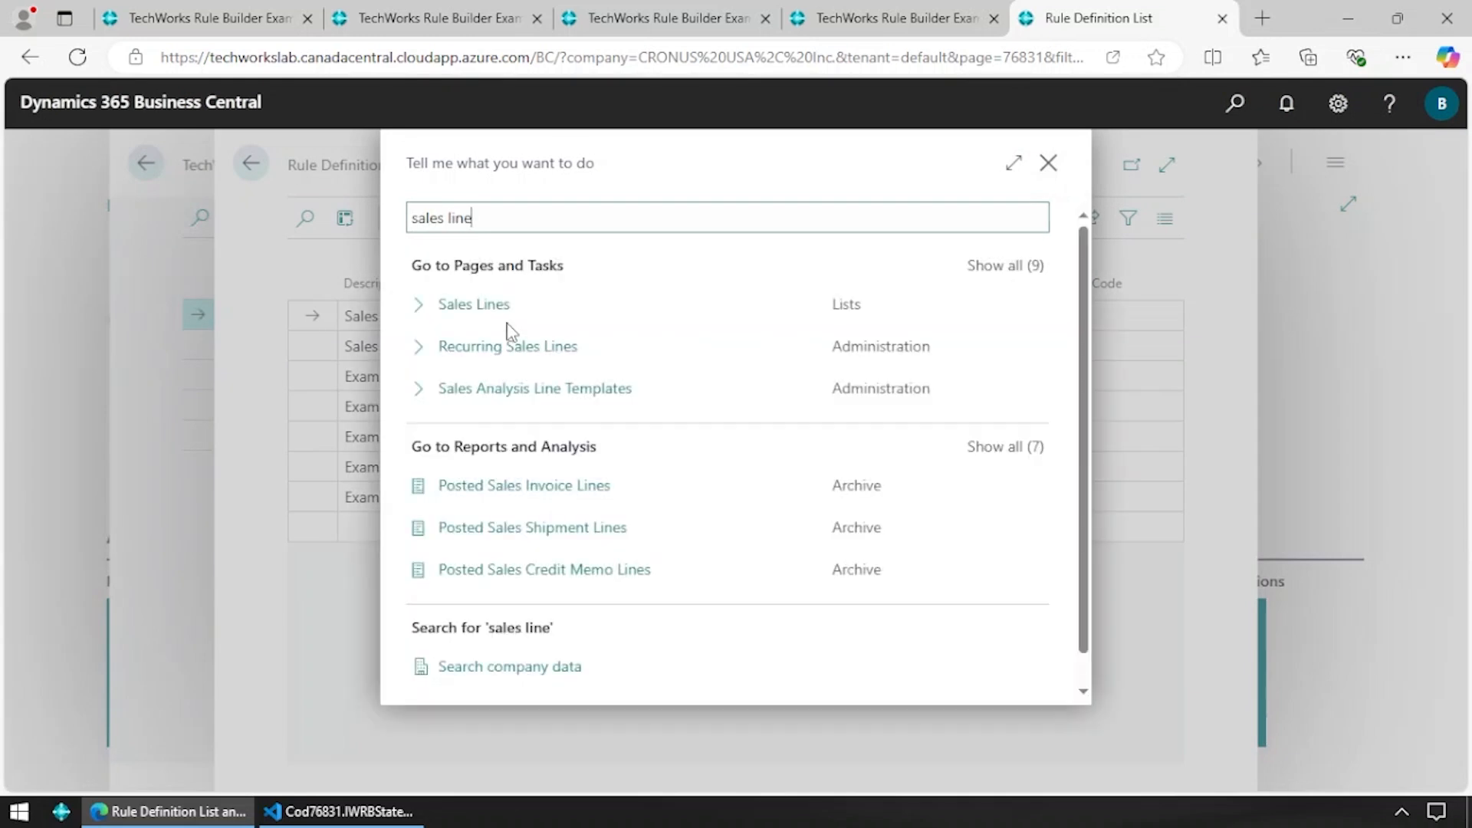
pyautogui.press('Return')
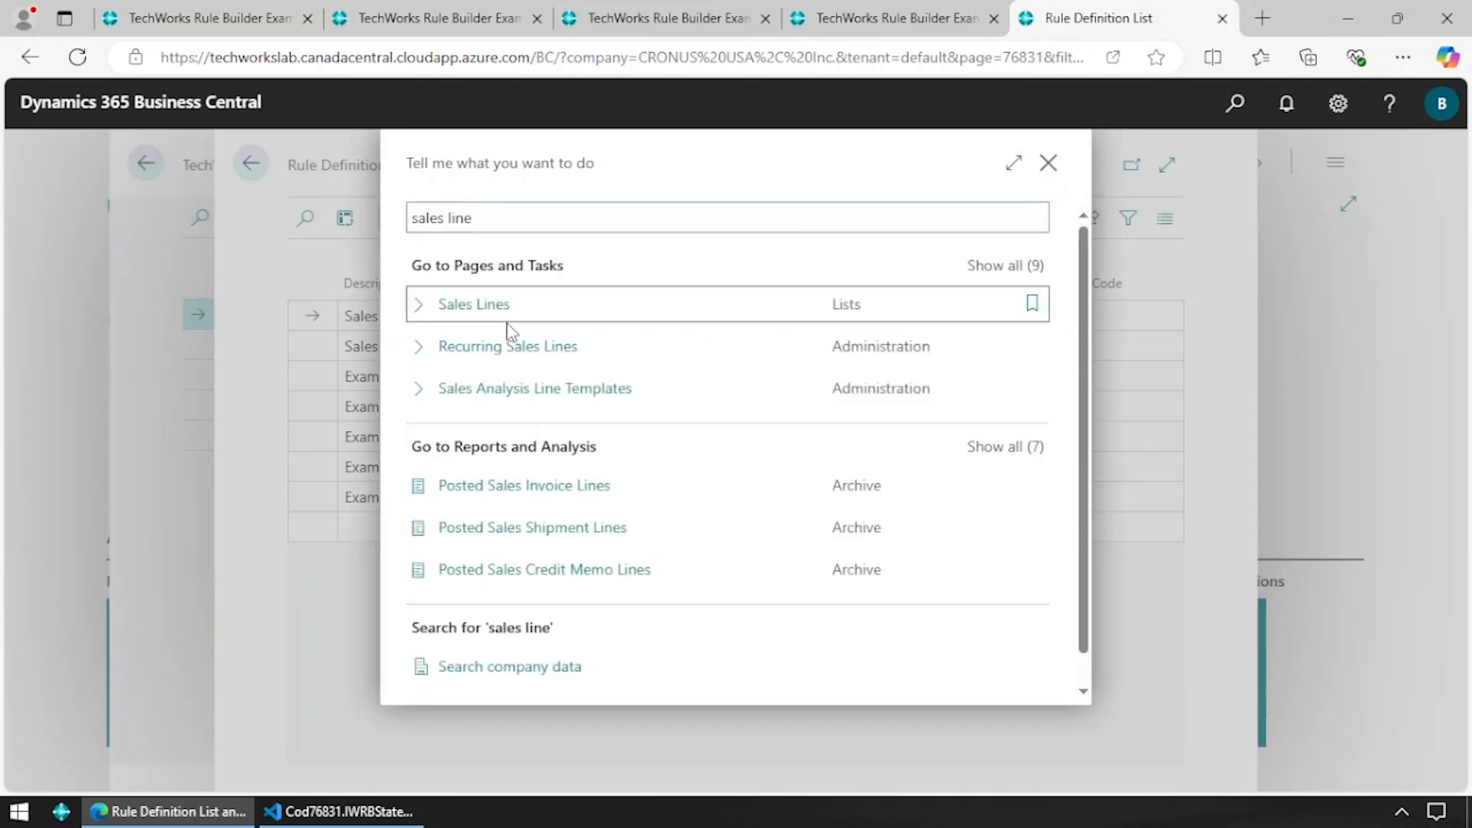
pyautogui.click(309, 222)
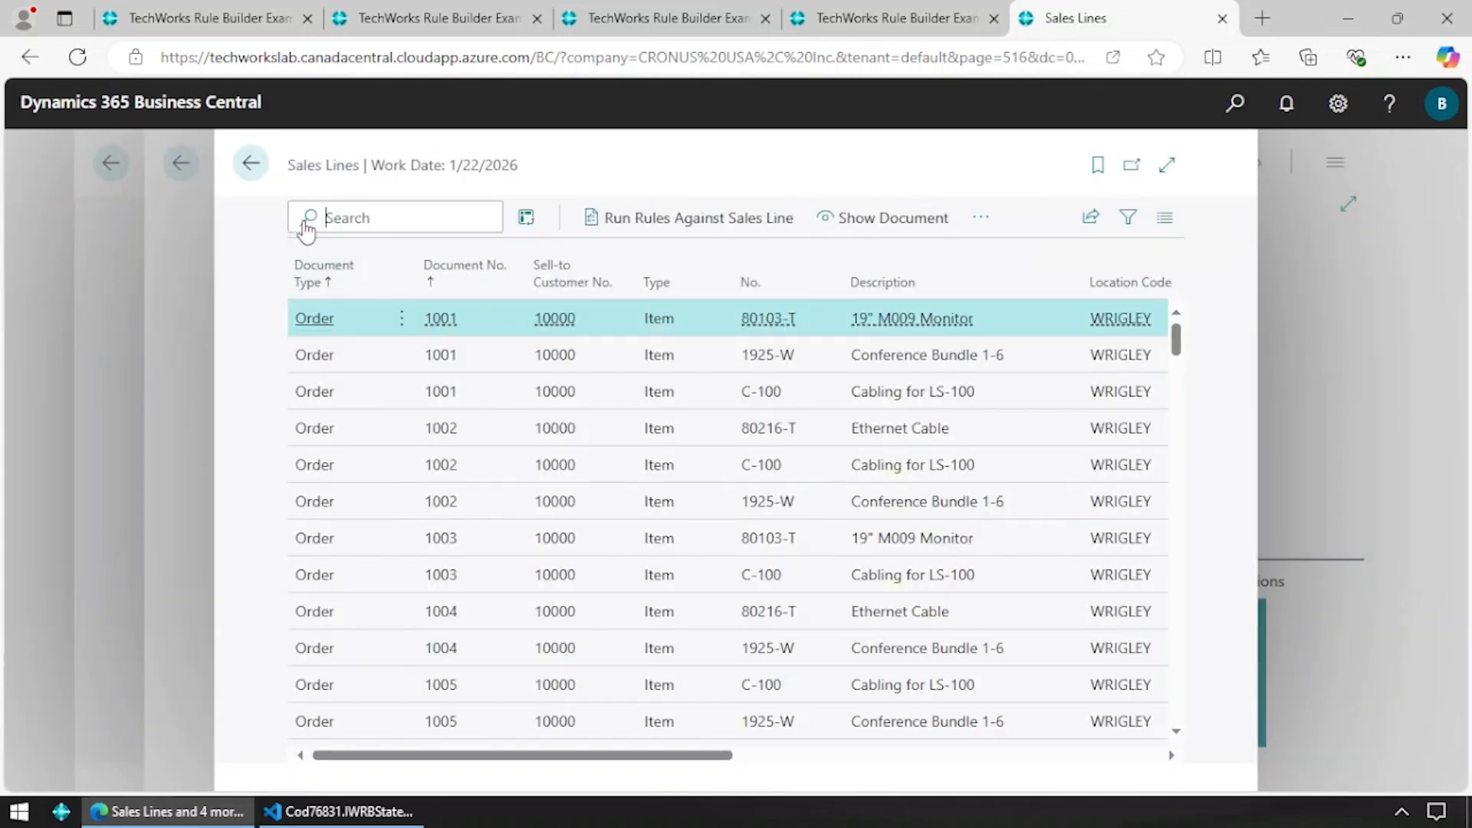
pyautogui.write('1025')
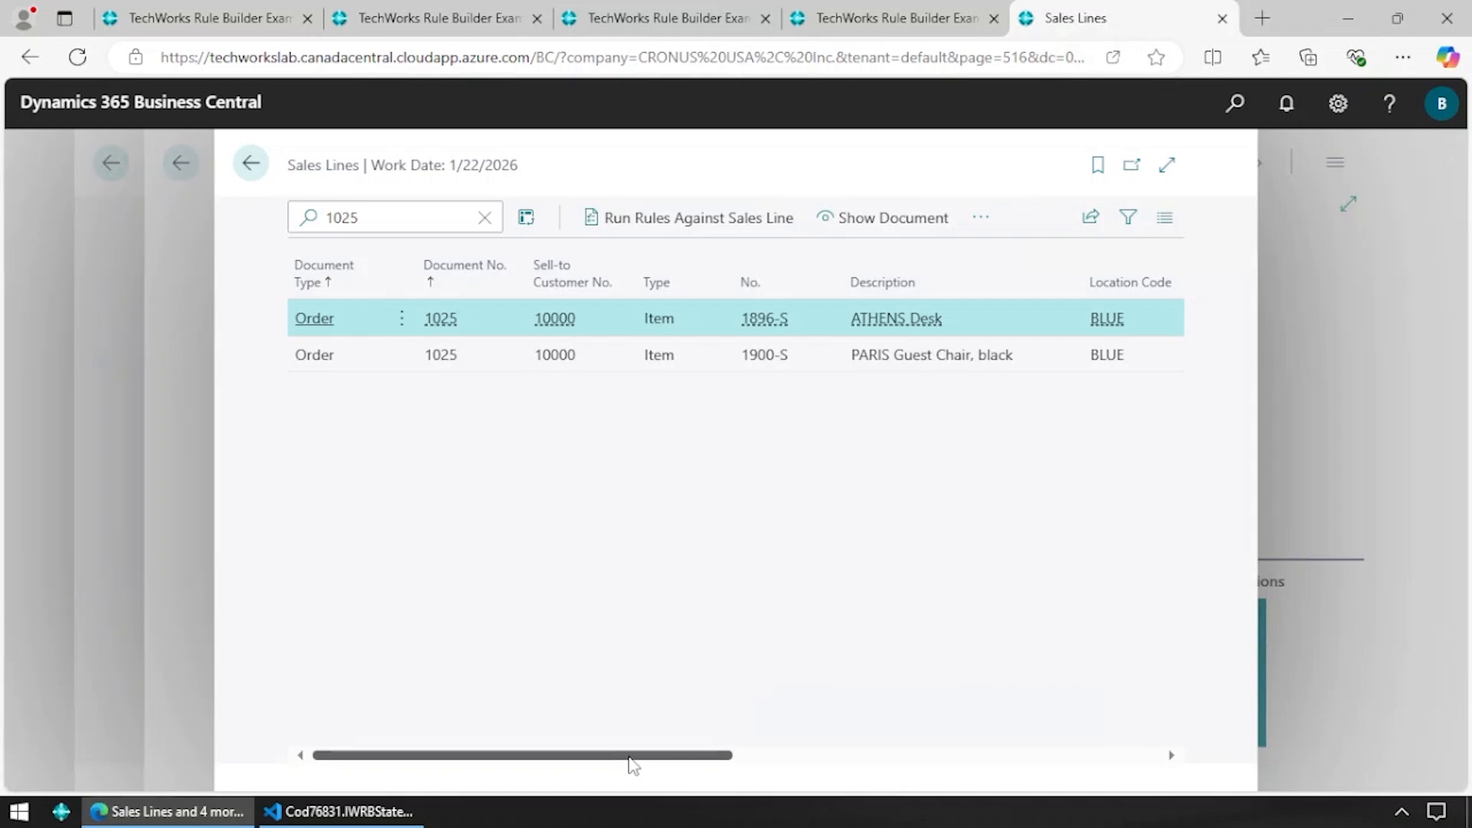
pyautogui.moveTo(630, 763); pyautogui.dragTo(1117, 750)
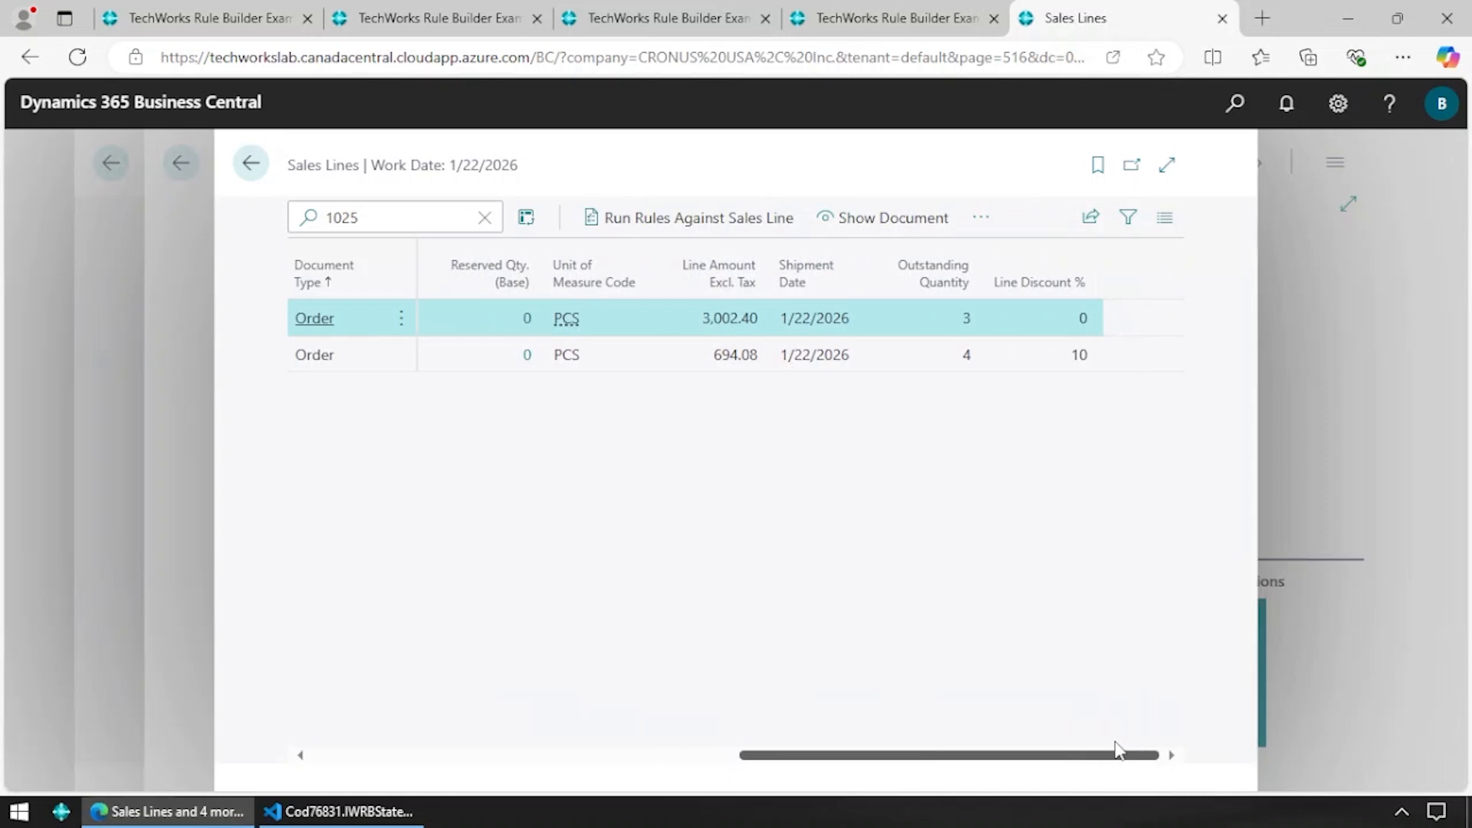
# - Compare the Line Discount % values of the ATHENS Desk line and the PARIS Guest Chair line
pyautogui.click(1085, 356)
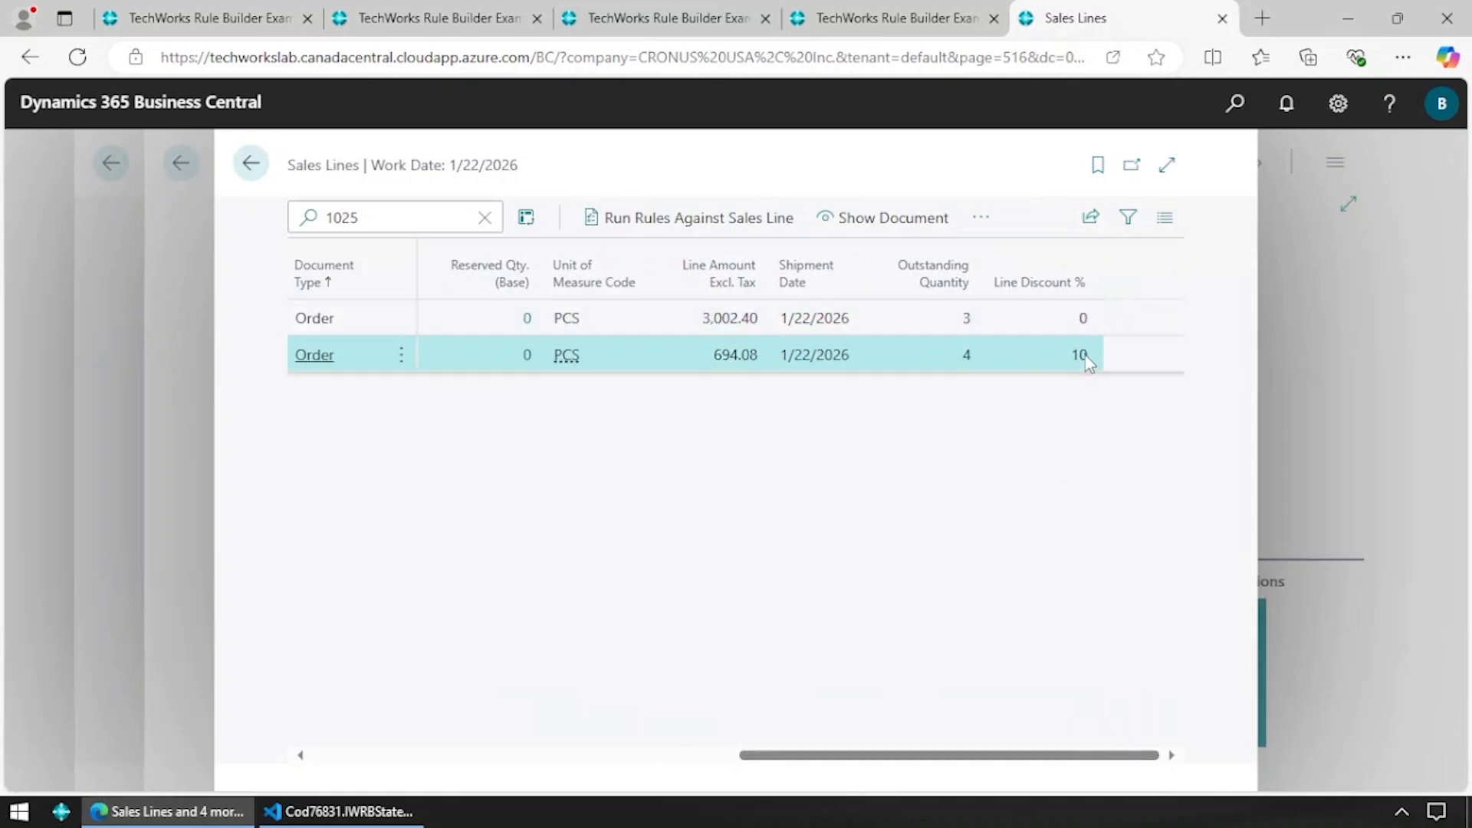
pyautogui.click(1086, 324)
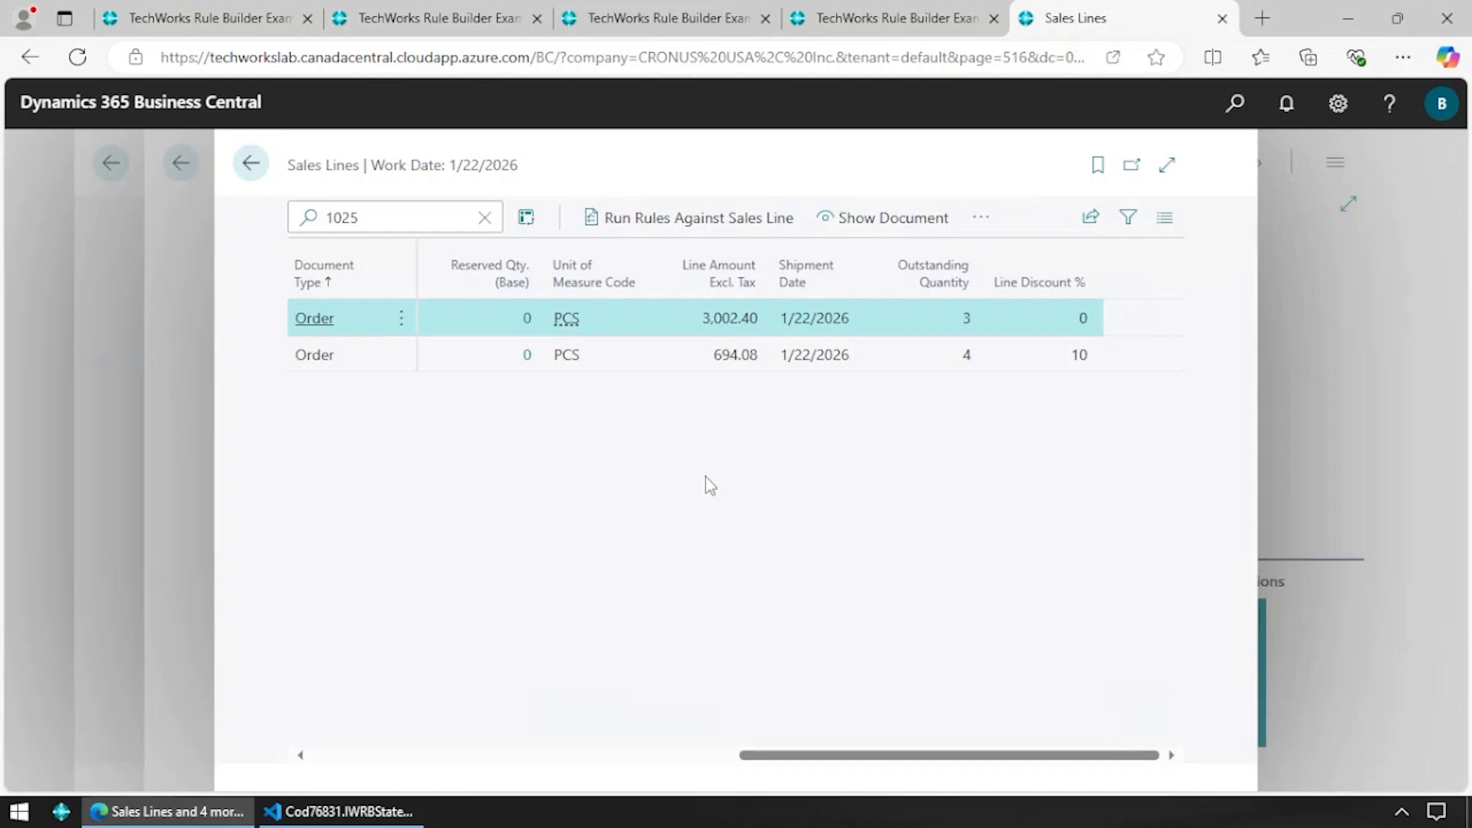
pyautogui.click(630, 352)
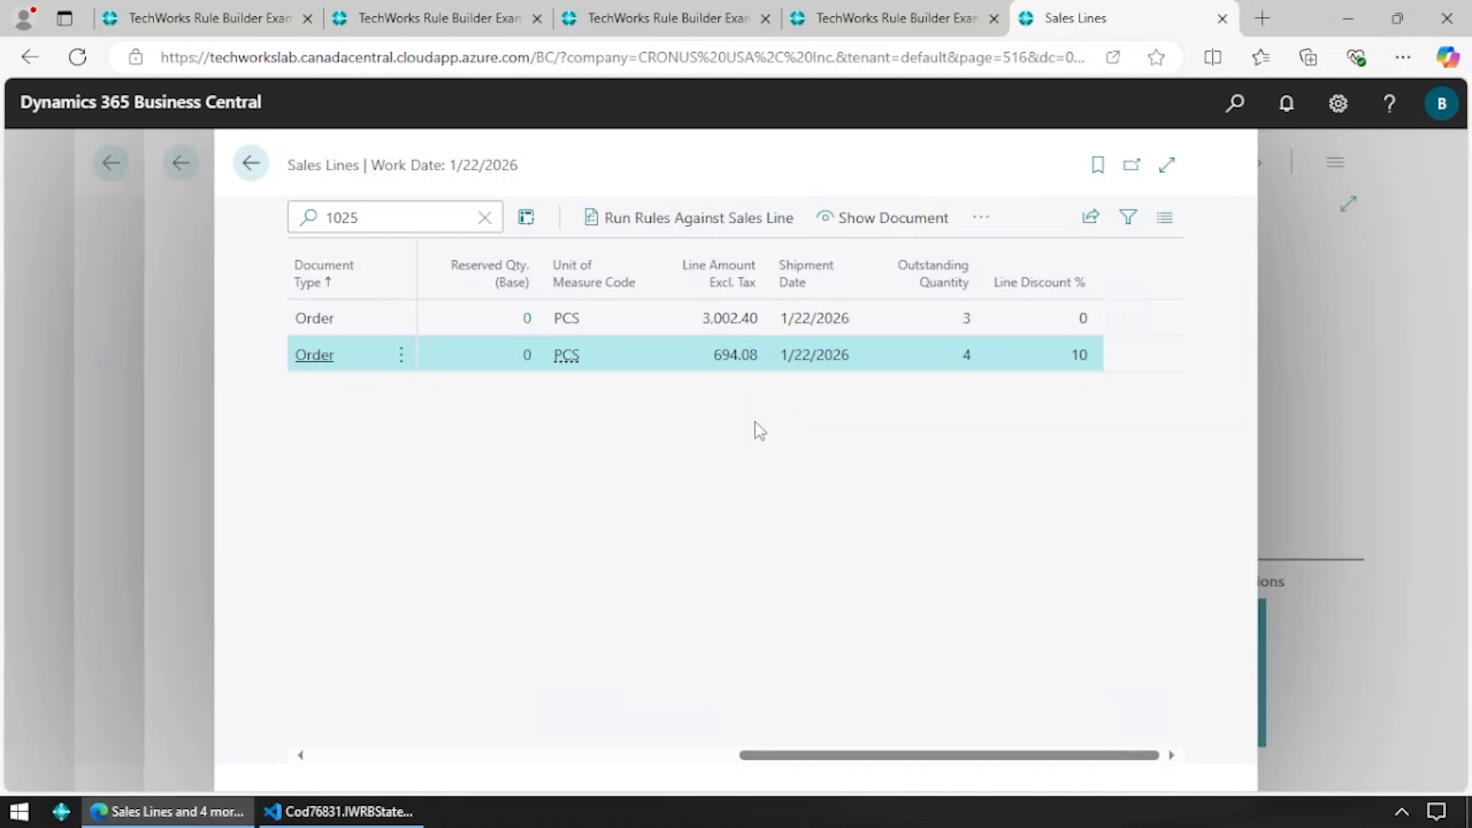
pyautogui.doubleClick(1081, 356)
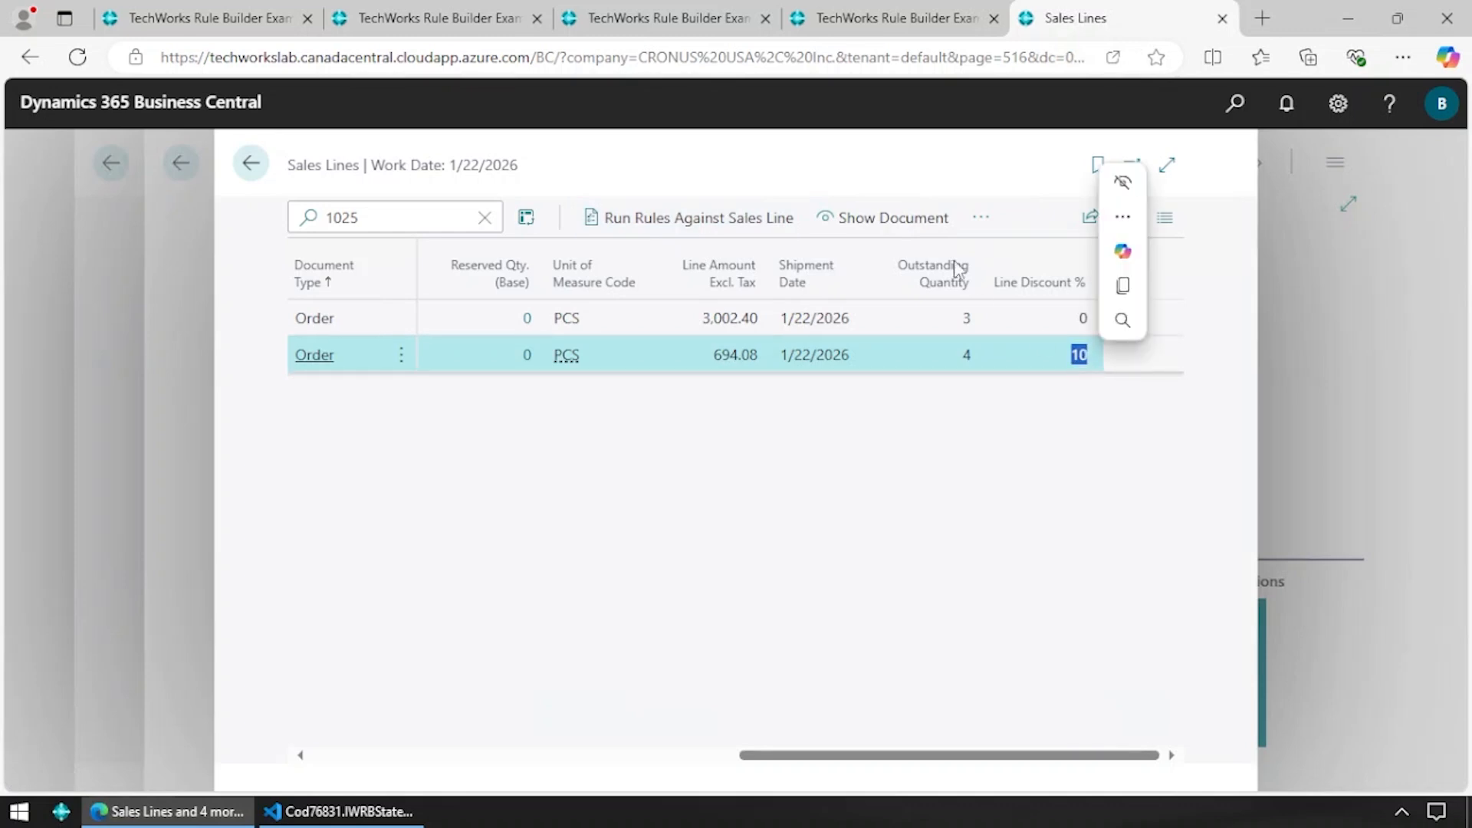
# - Open the sales order of the PARIS Guest Chair line and clear that line's discount percentage
pyautogui.click(889, 222)
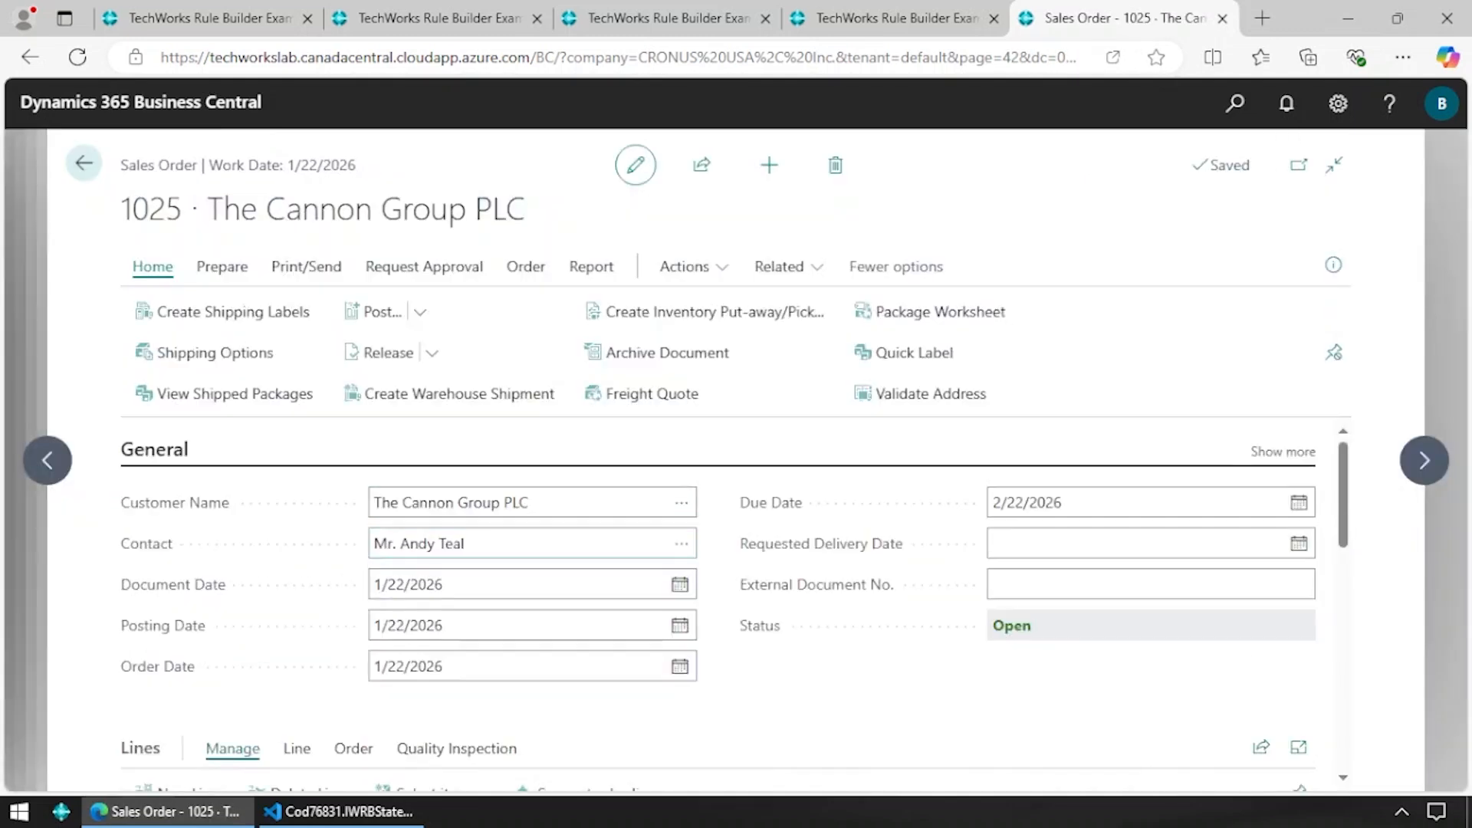
pyautogui.scroll(-2, 512, 680)
pyautogui.click(567, 716)
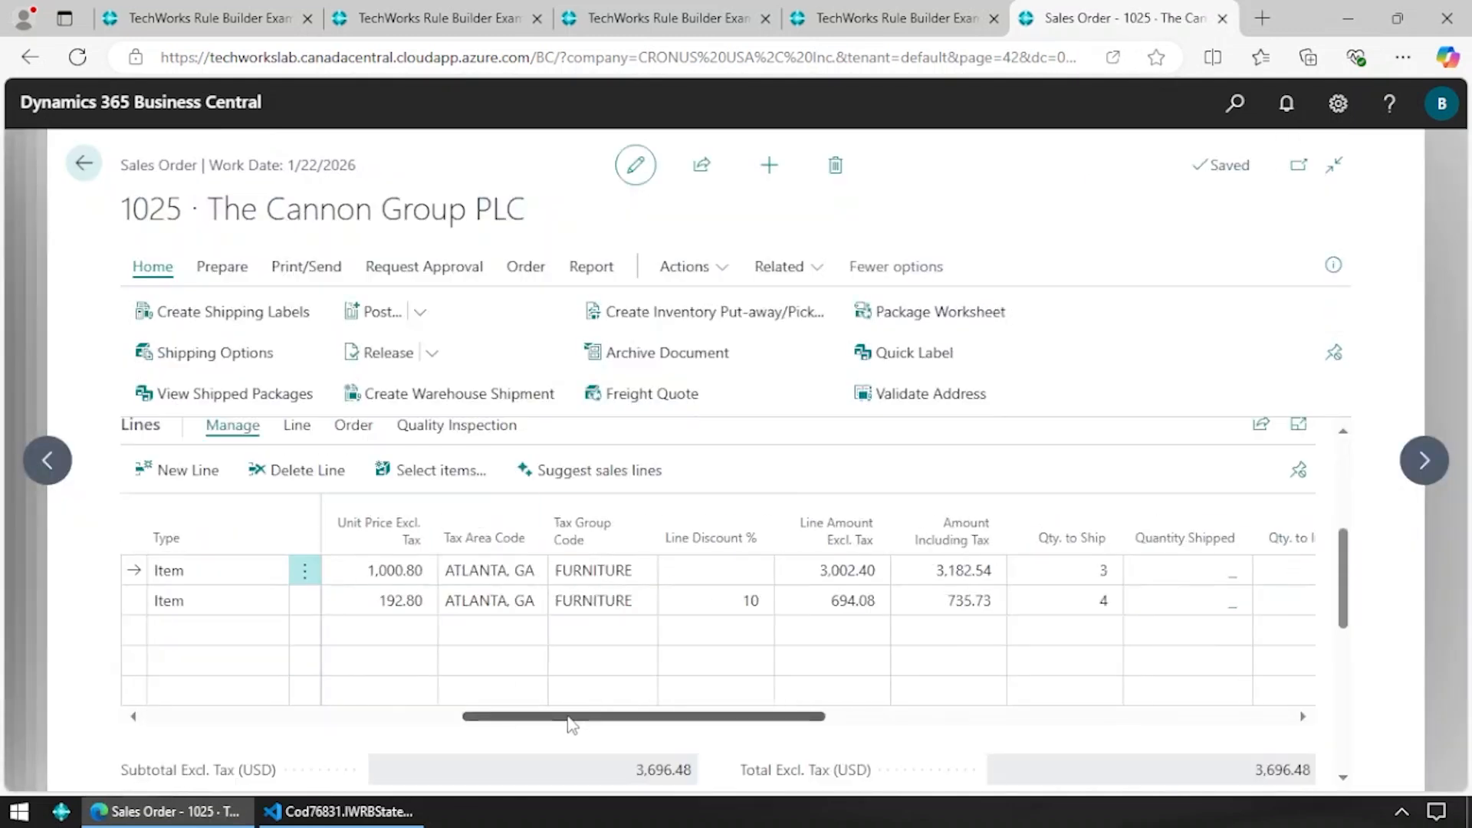
pyautogui.click(749, 605)
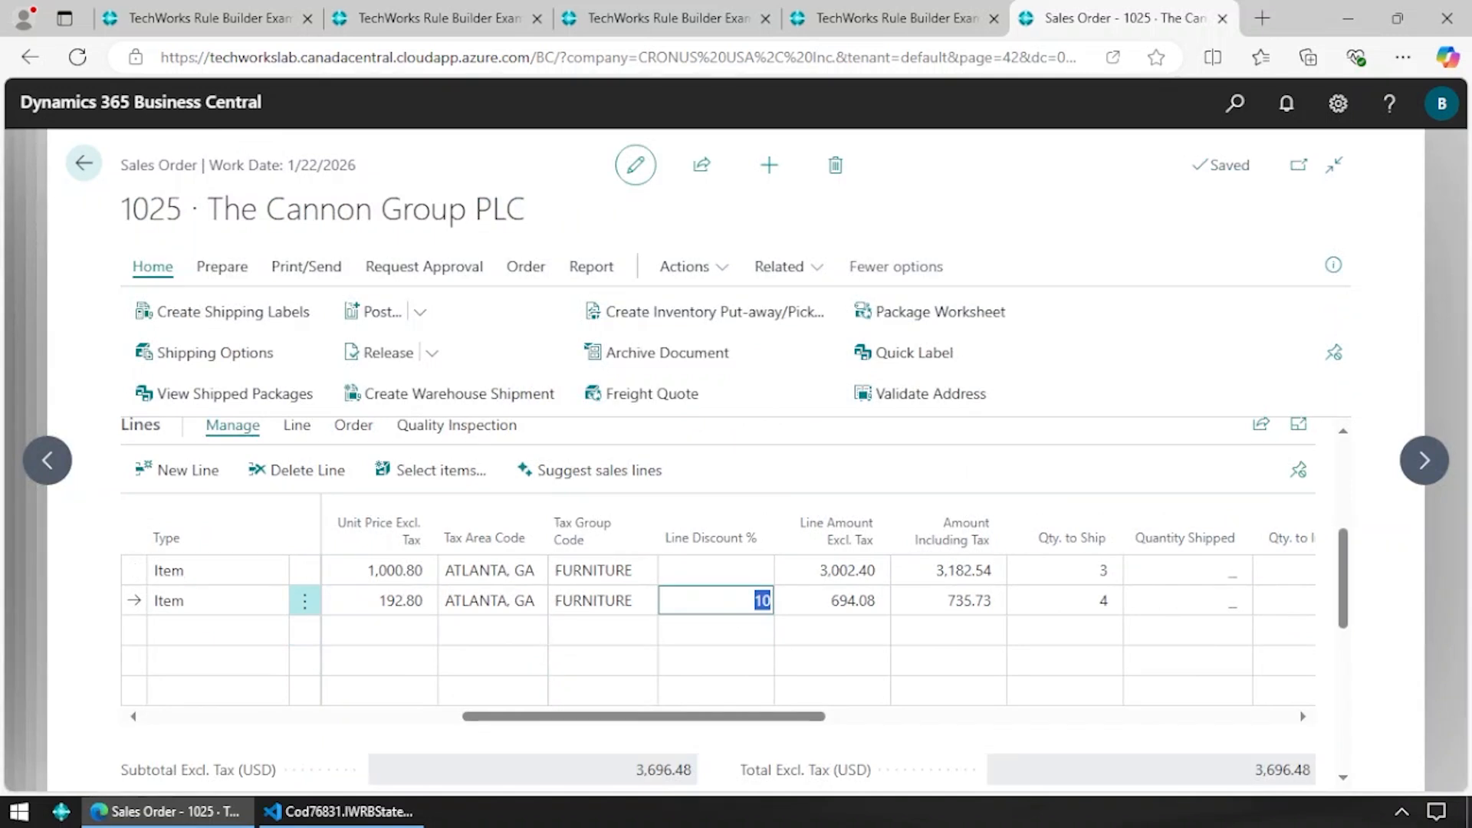
pyautogui.press('Delete')
pyautogui.press('Tab')
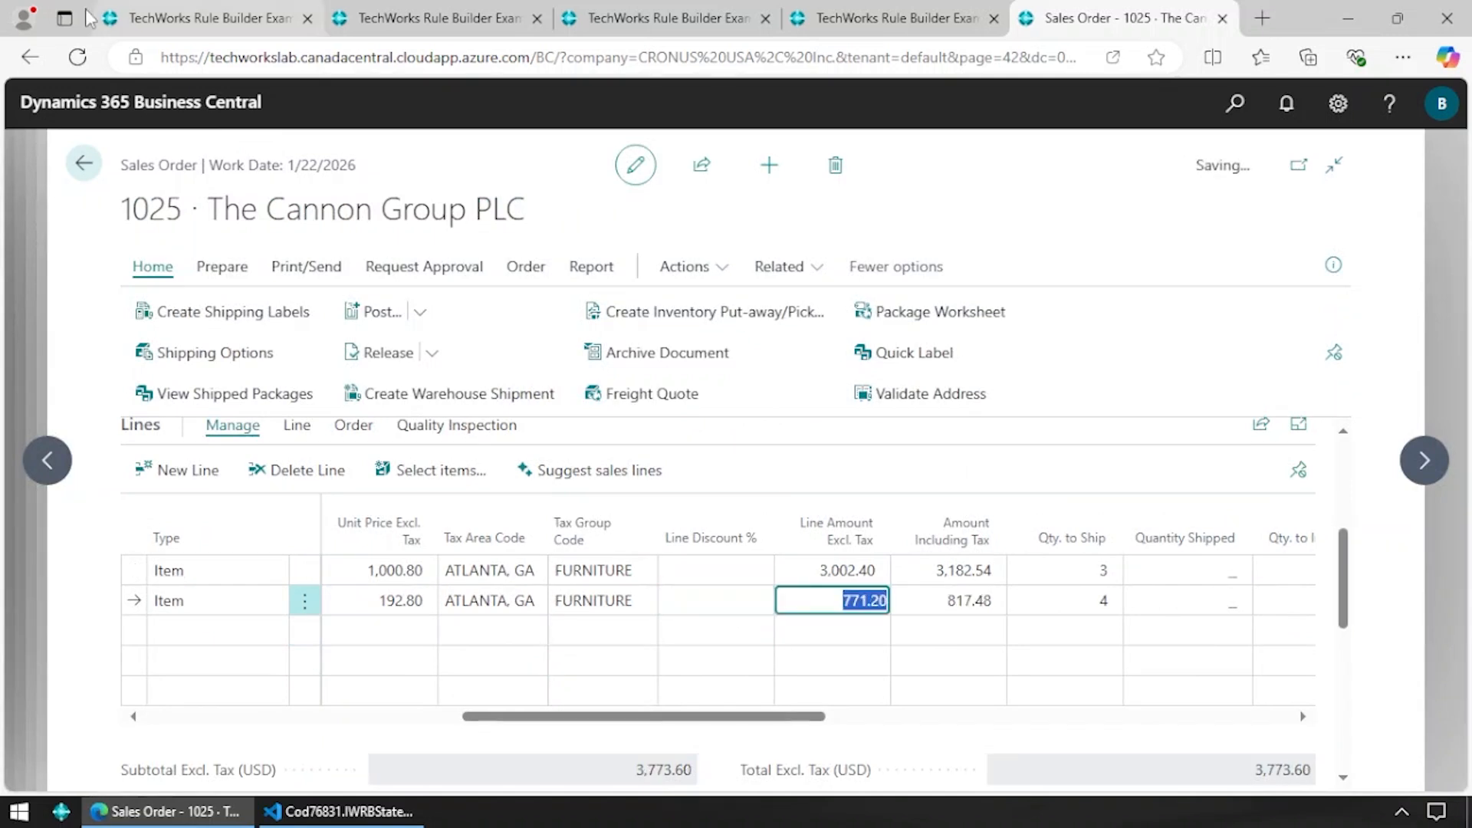
# - Return to the Sales Lines list, run the rules against the PARIS Guest Chair line, and check its line discount
pyautogui.press('Escape')
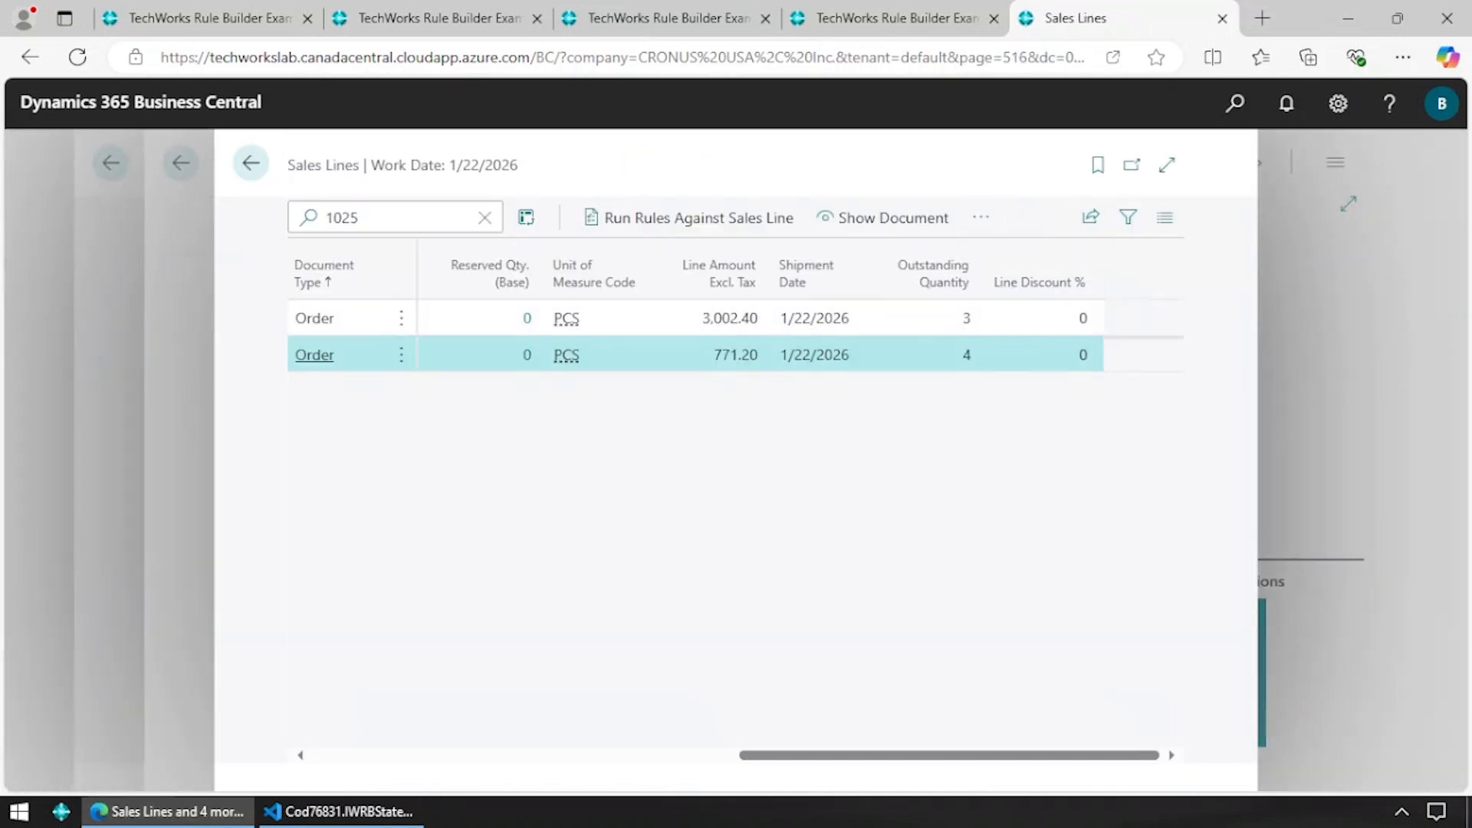
pyautogui.click(709, 219)
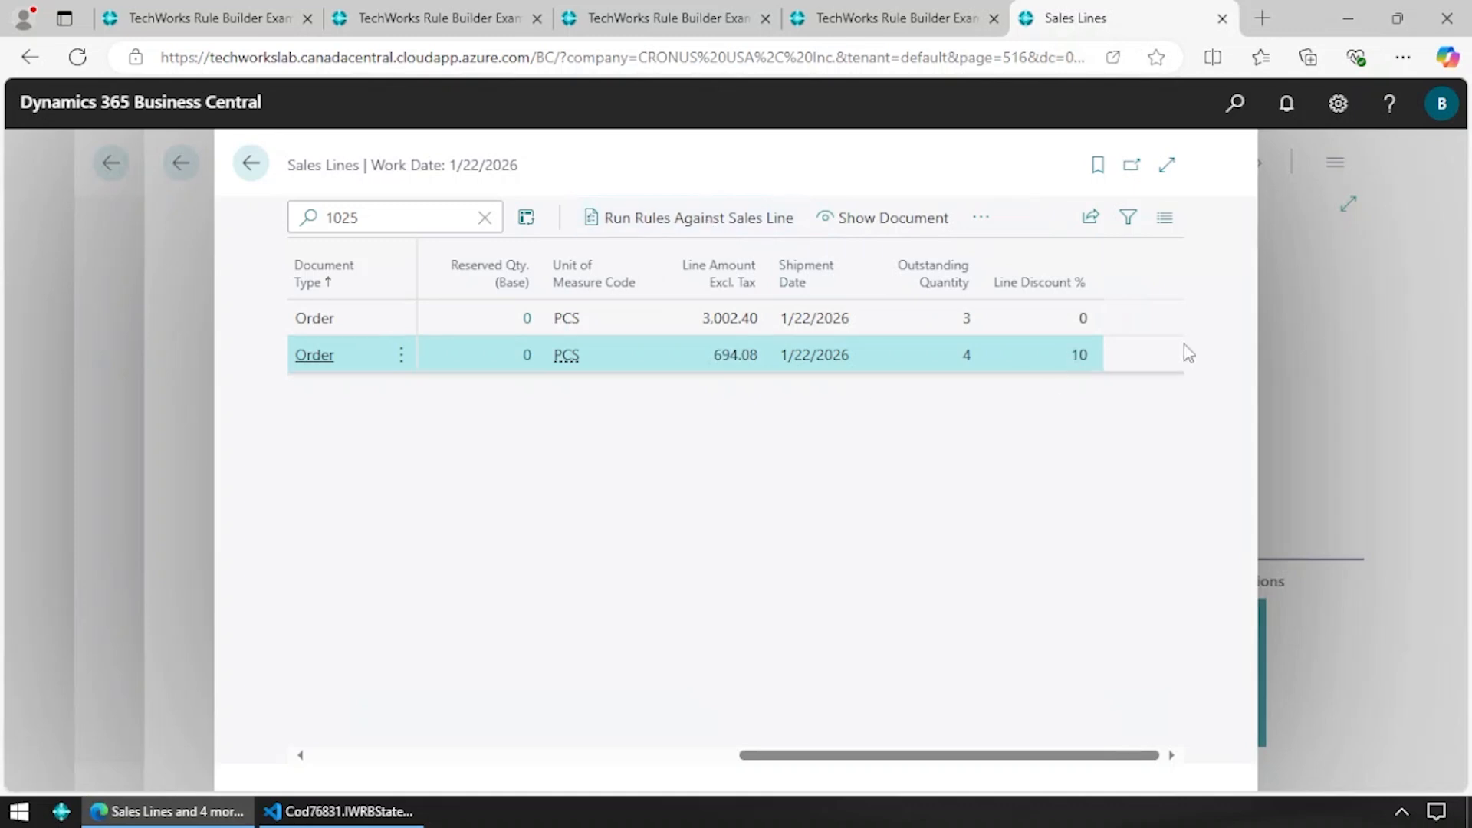
pyautogui.moveTo(1184, 351); pyautogui.dragTo(1071, 452)
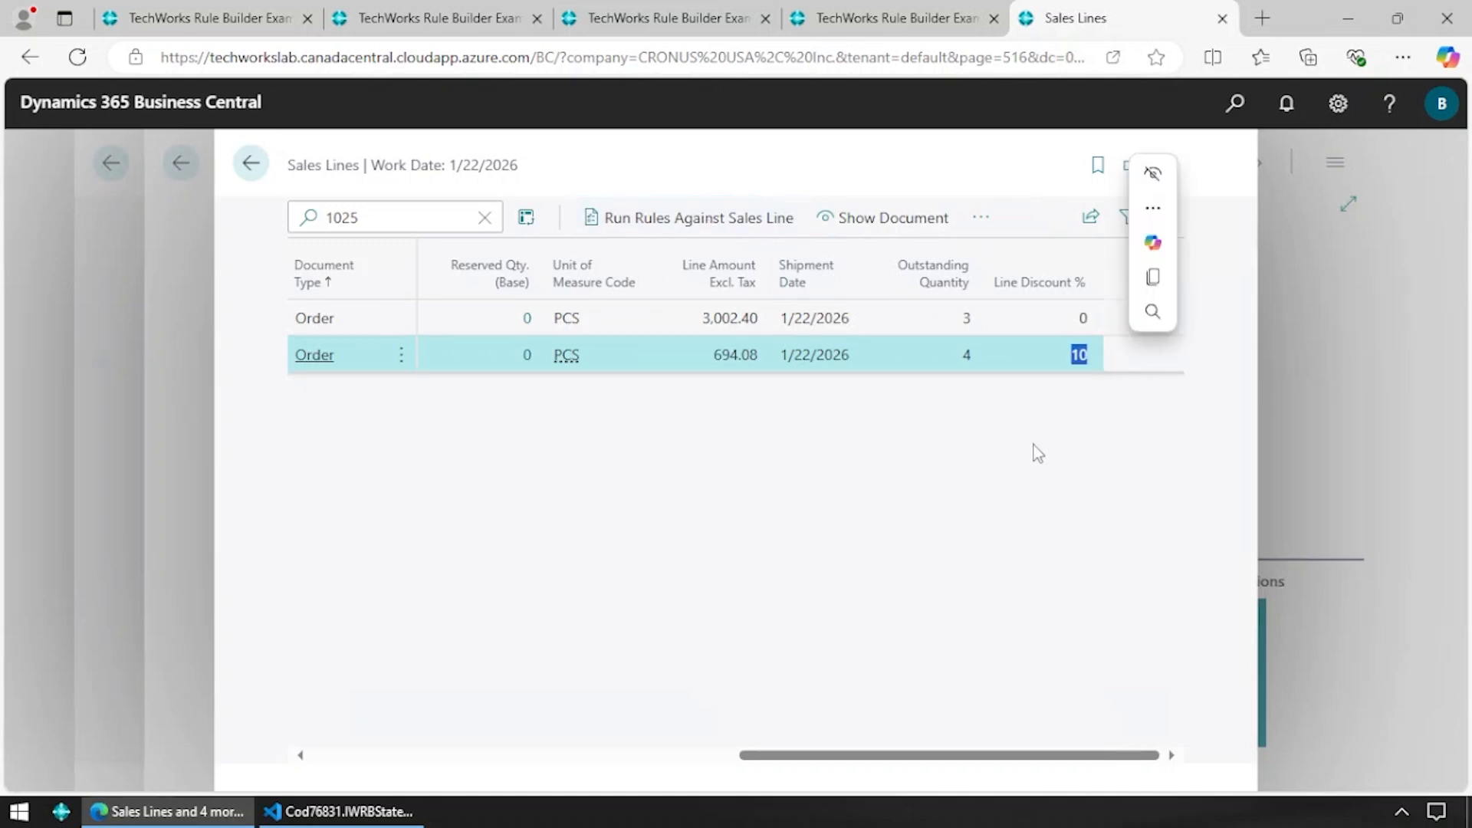
# - Reopen the sales order, set the PARIS Guest Chair line's discount to 5 percent, and return to the Sales Lines list
pyautogui.click(867, 224)
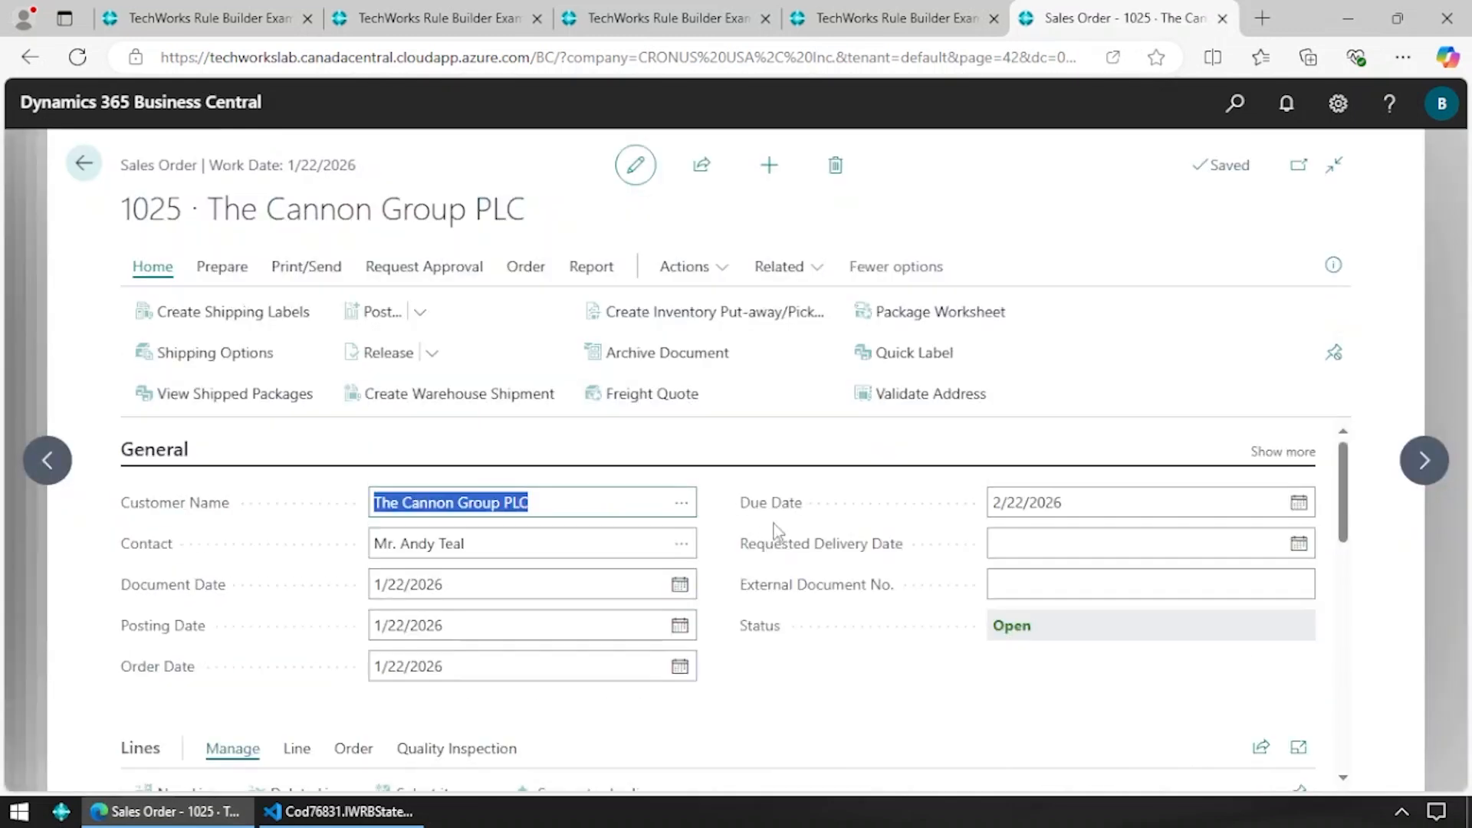
pyautogui.scroll(-4, 763, 537)
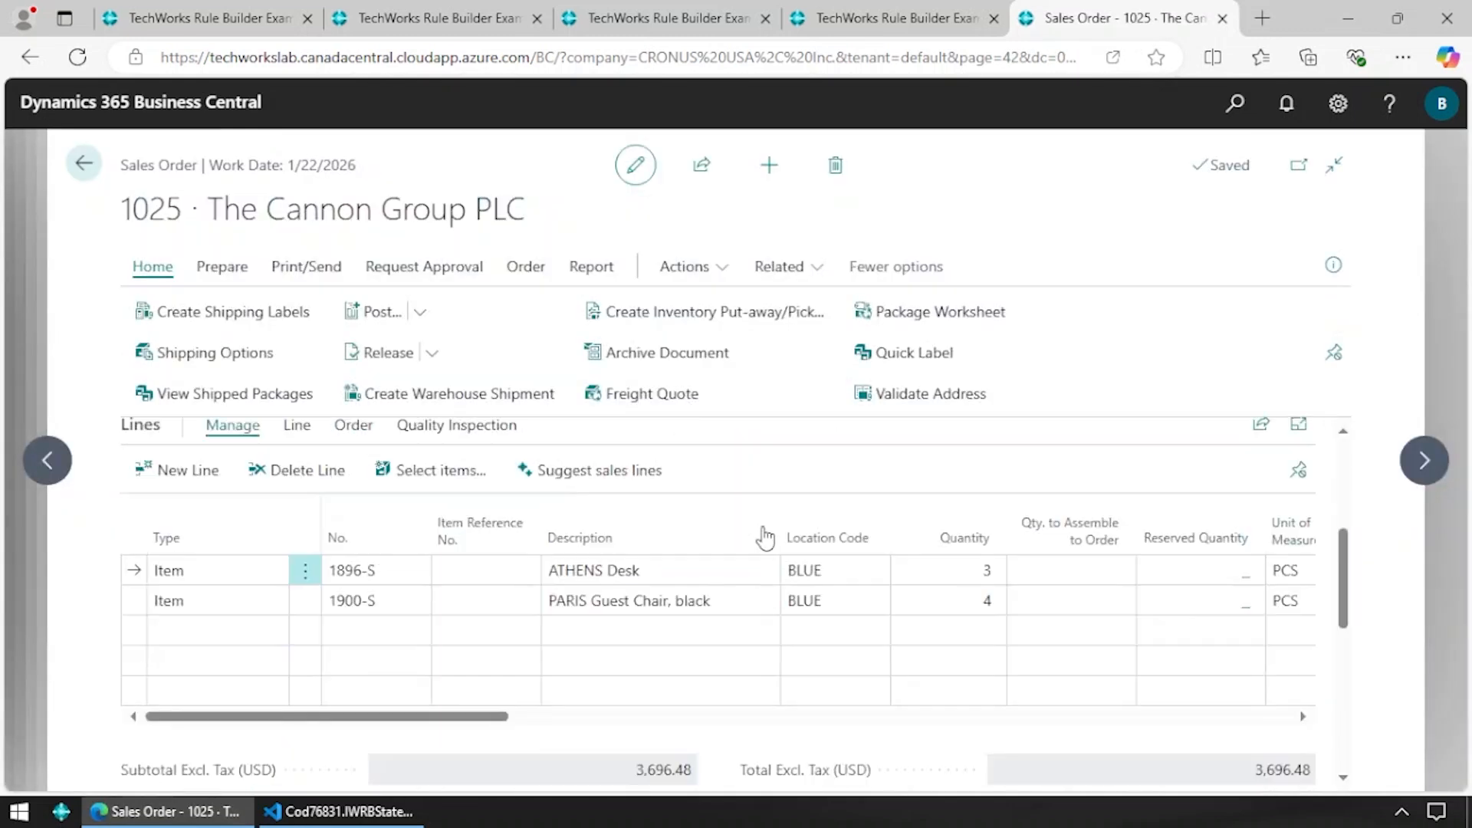
pyautogui.click(609, 720)
pyautogui.click(754, 601)
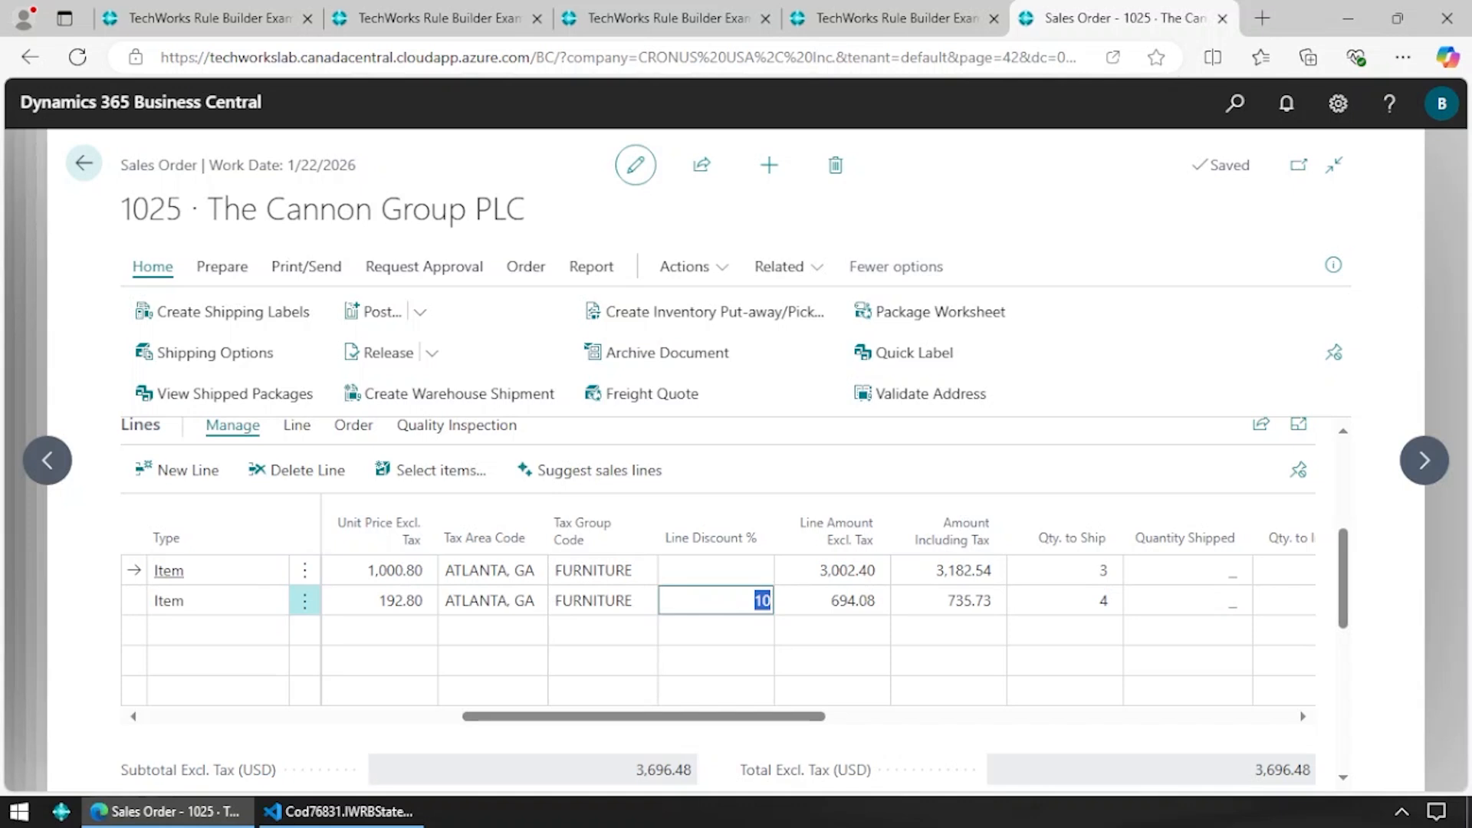
pyautogui.write('5')
pyautogui.press('Tab')
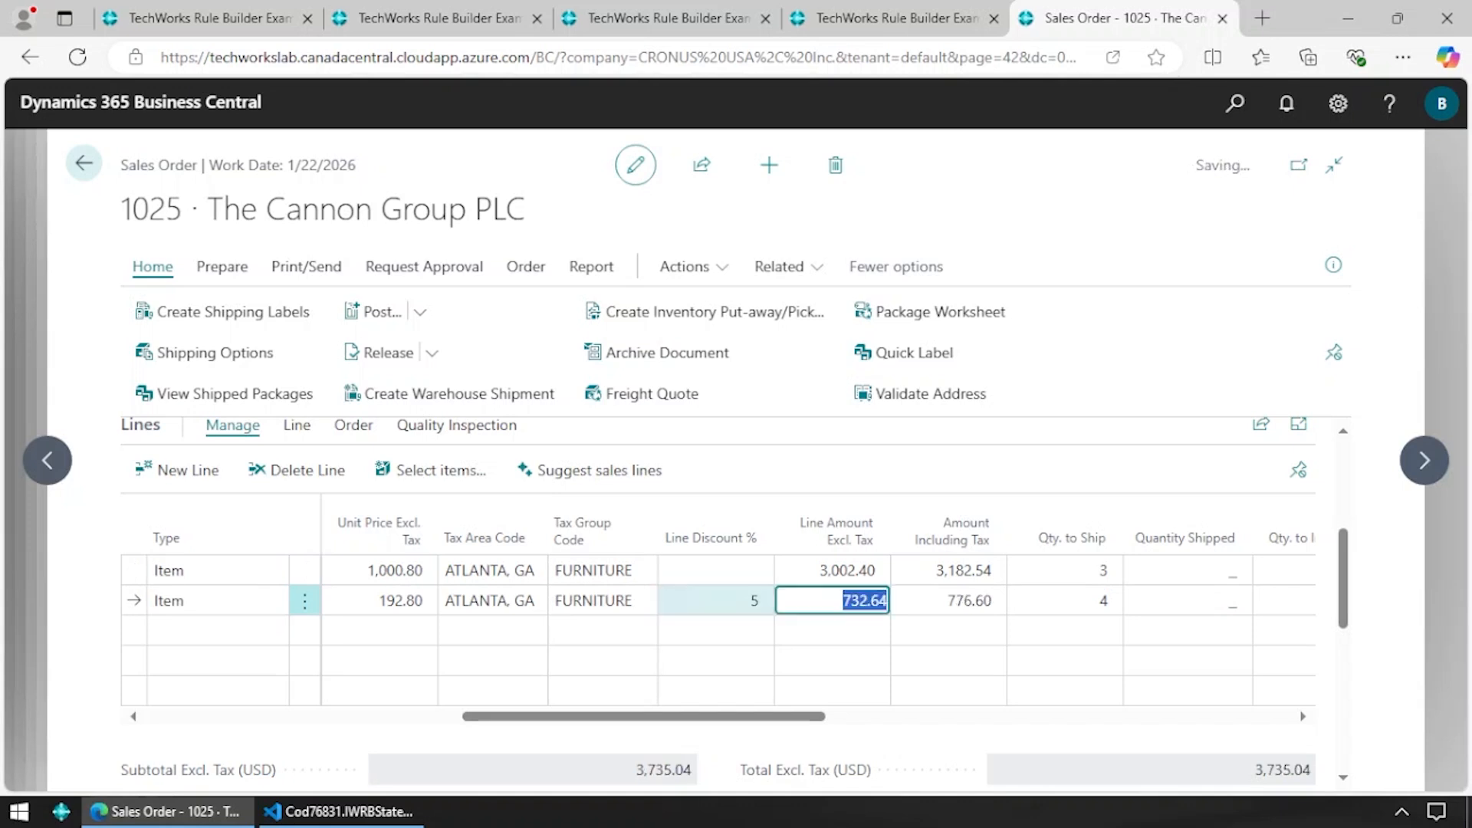
pyautogui.click(87, 175)
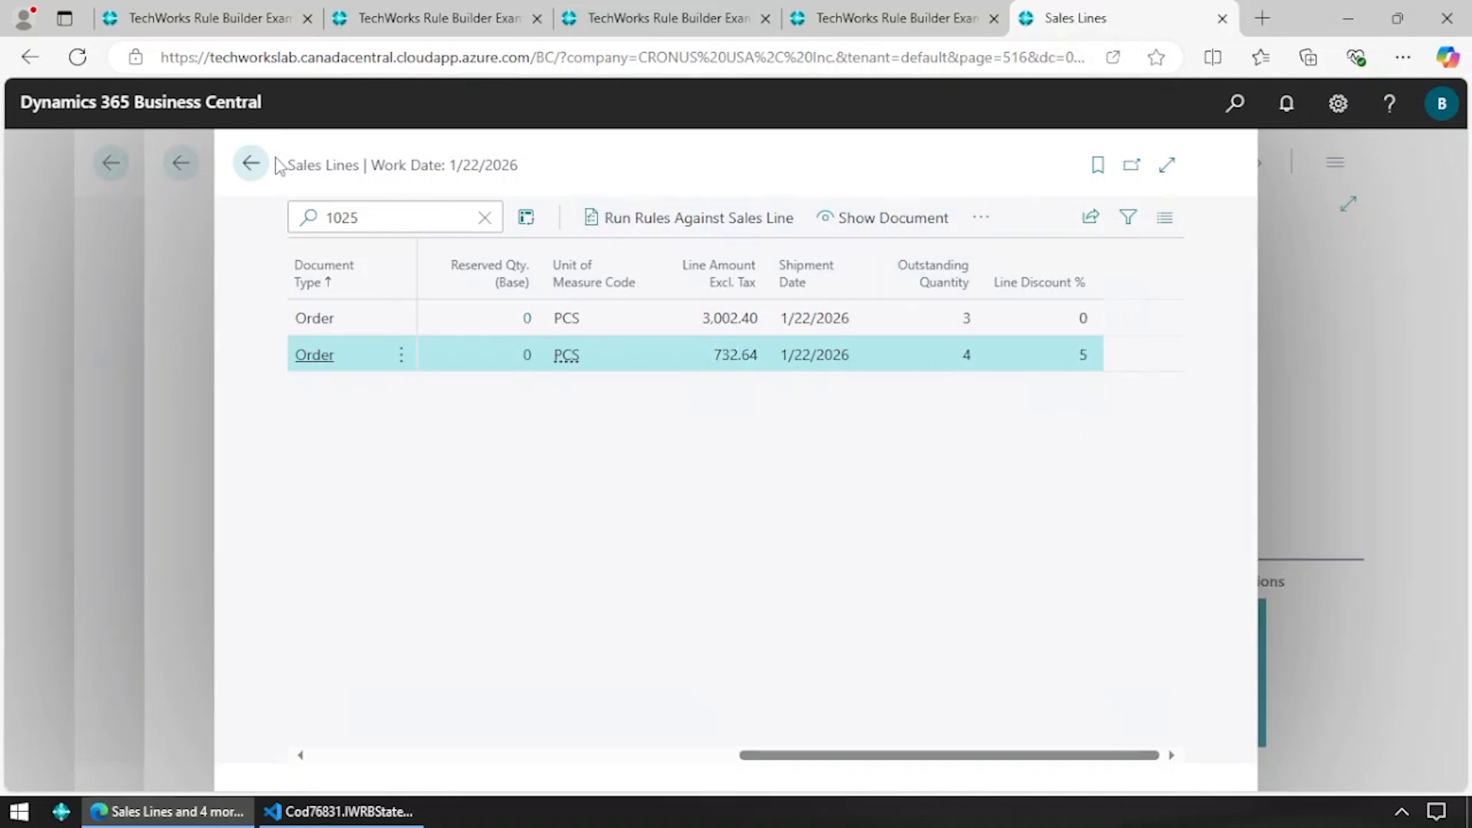
# - Return to the Rule Definition List, view Sales Line Example 2, and open the value formula of its DISCOUNT Set Value action
pyautogui.click(251, 163)
pyautogui.click(631, 346)
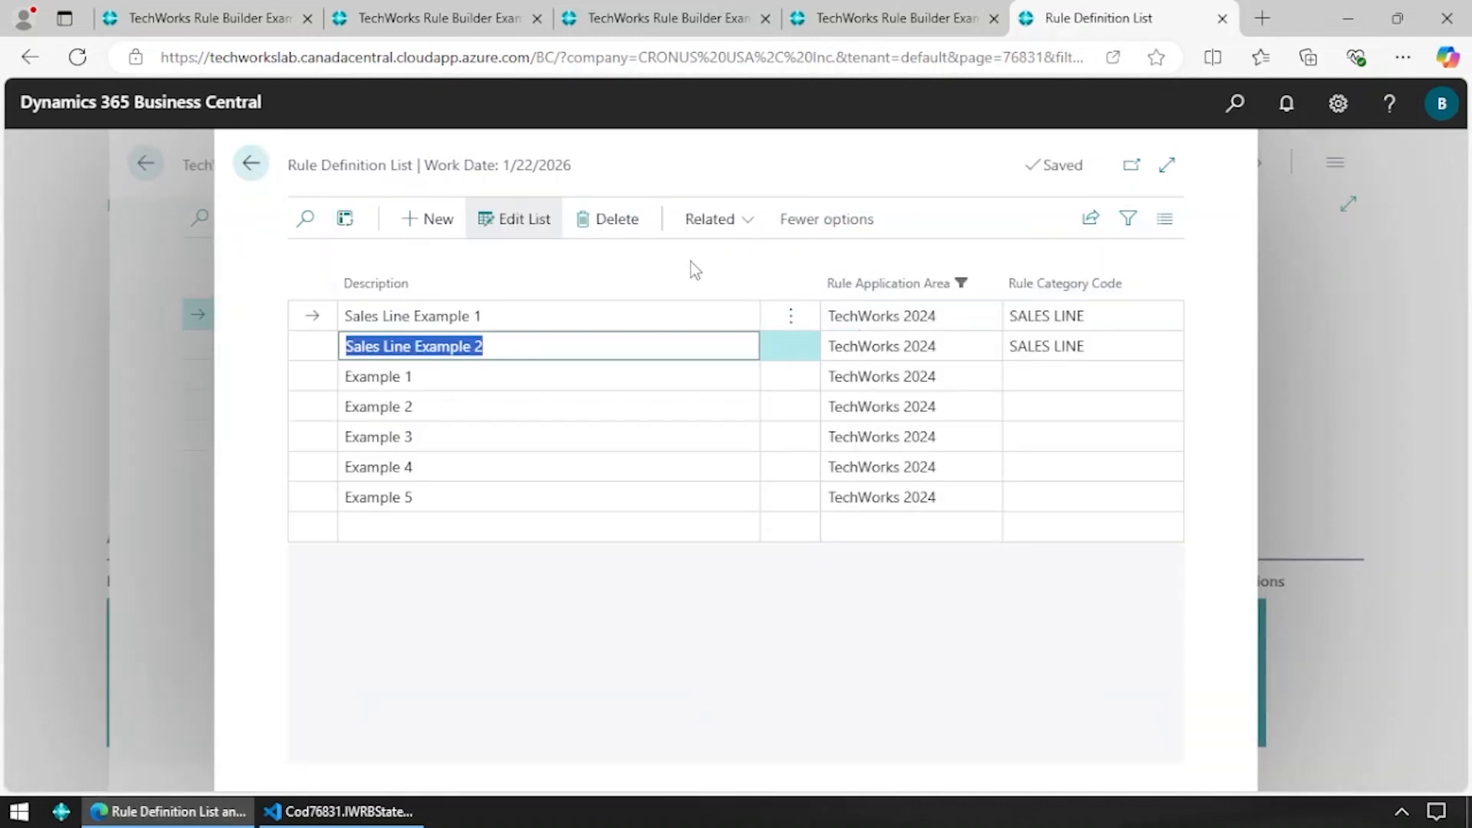
pyautogui.click(710, 219)
pyautogui.click(734, 261)
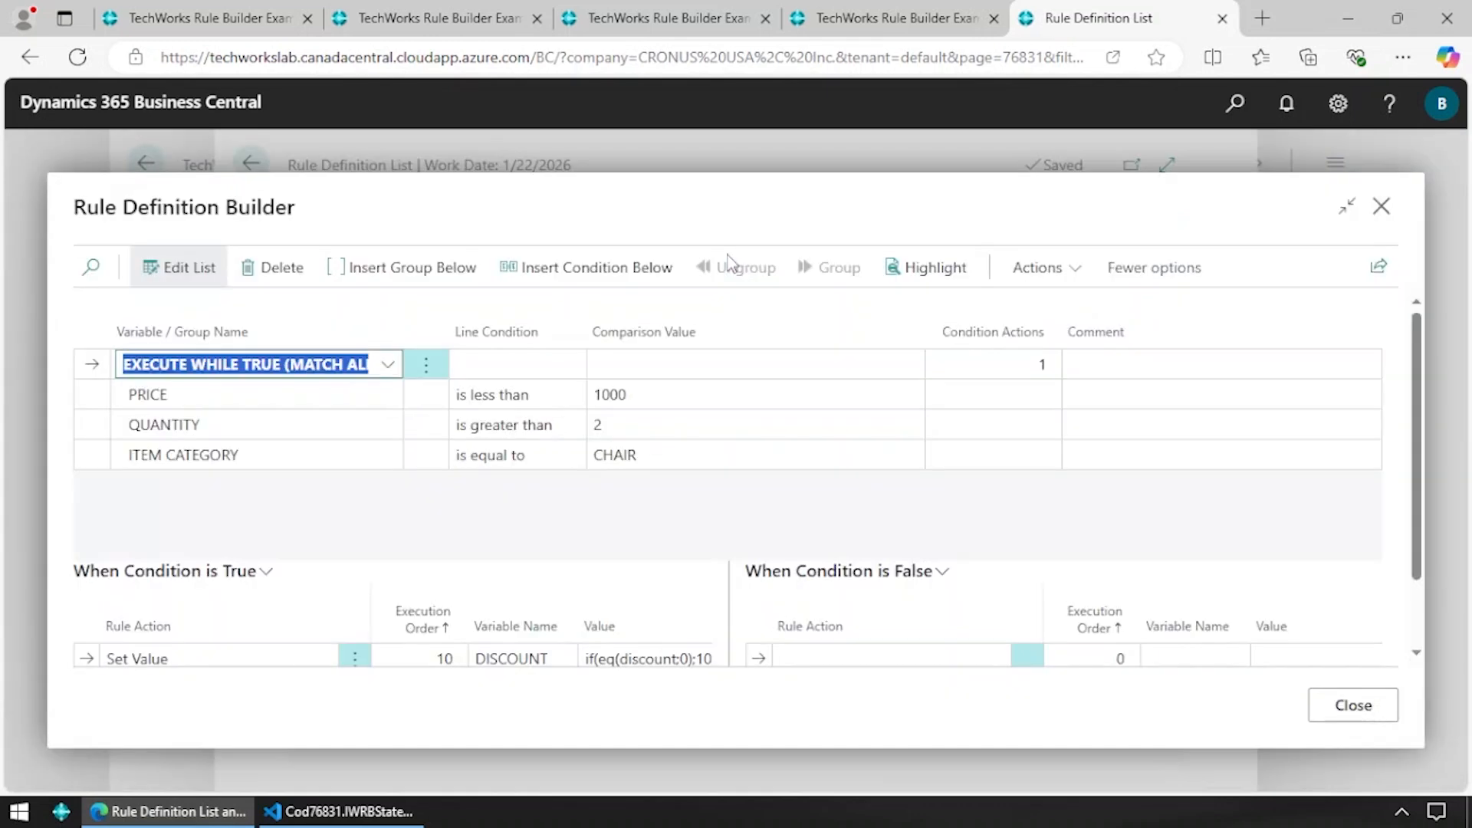
pyautogui.scroll(-1, 679, 459)
pyautogui.click(670, 569)
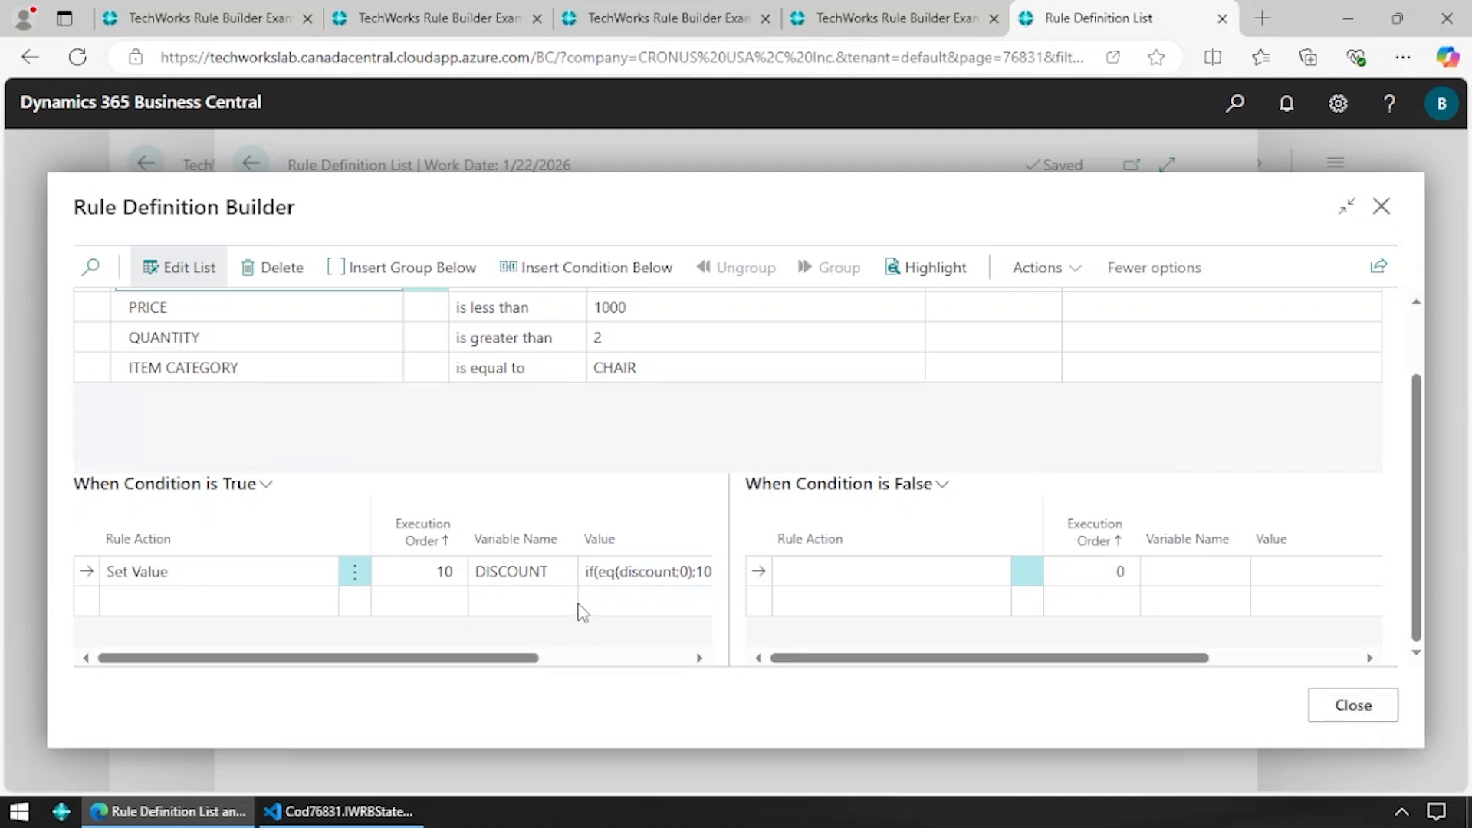
pyautogui.click(620, 572)
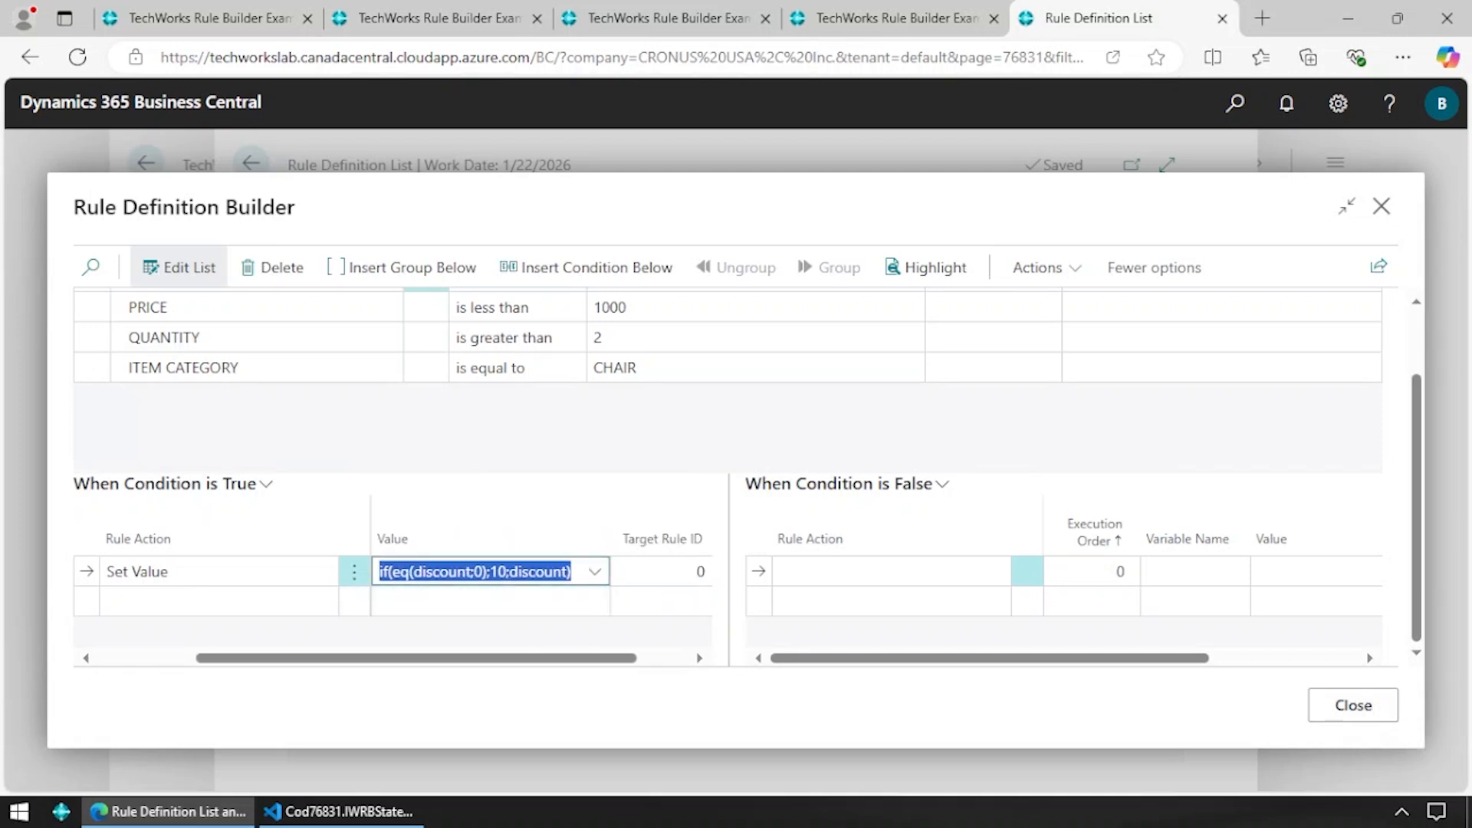
# - Change the true-condition Set Value formula to if(lt(discount;10);10;discount) and close the Rule Definition Builder
pyautogui.doubleClick(399, 571)
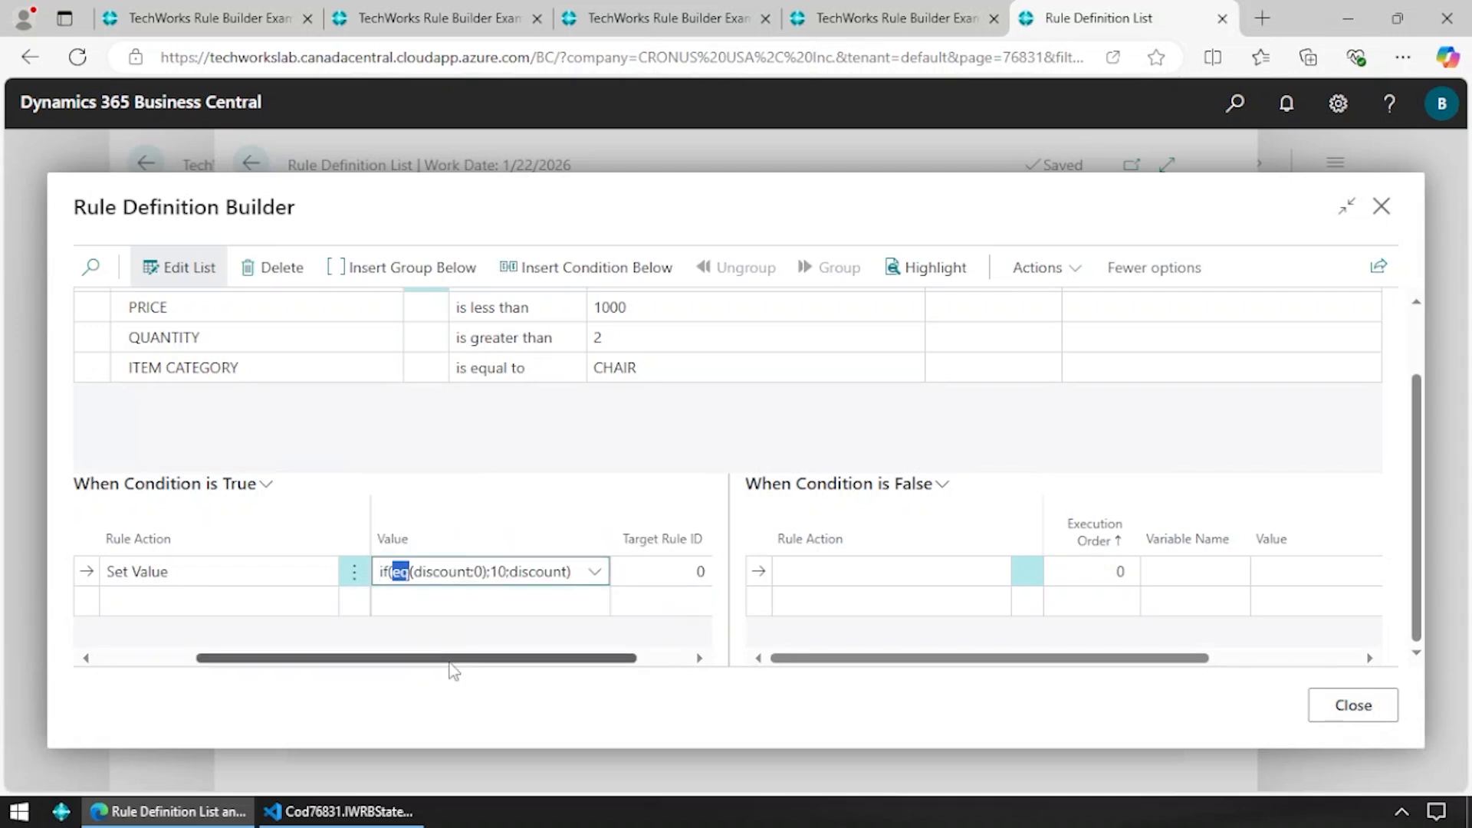
pyautogui.write('lt')
pyautogui.press('Right')
pyautogui.press('Right')
pyautogui.press('Right')
pyautogui.press('Right')
pyautogui.press('Right')
pyautogui.press('Right')
pyautogui.press('Right')
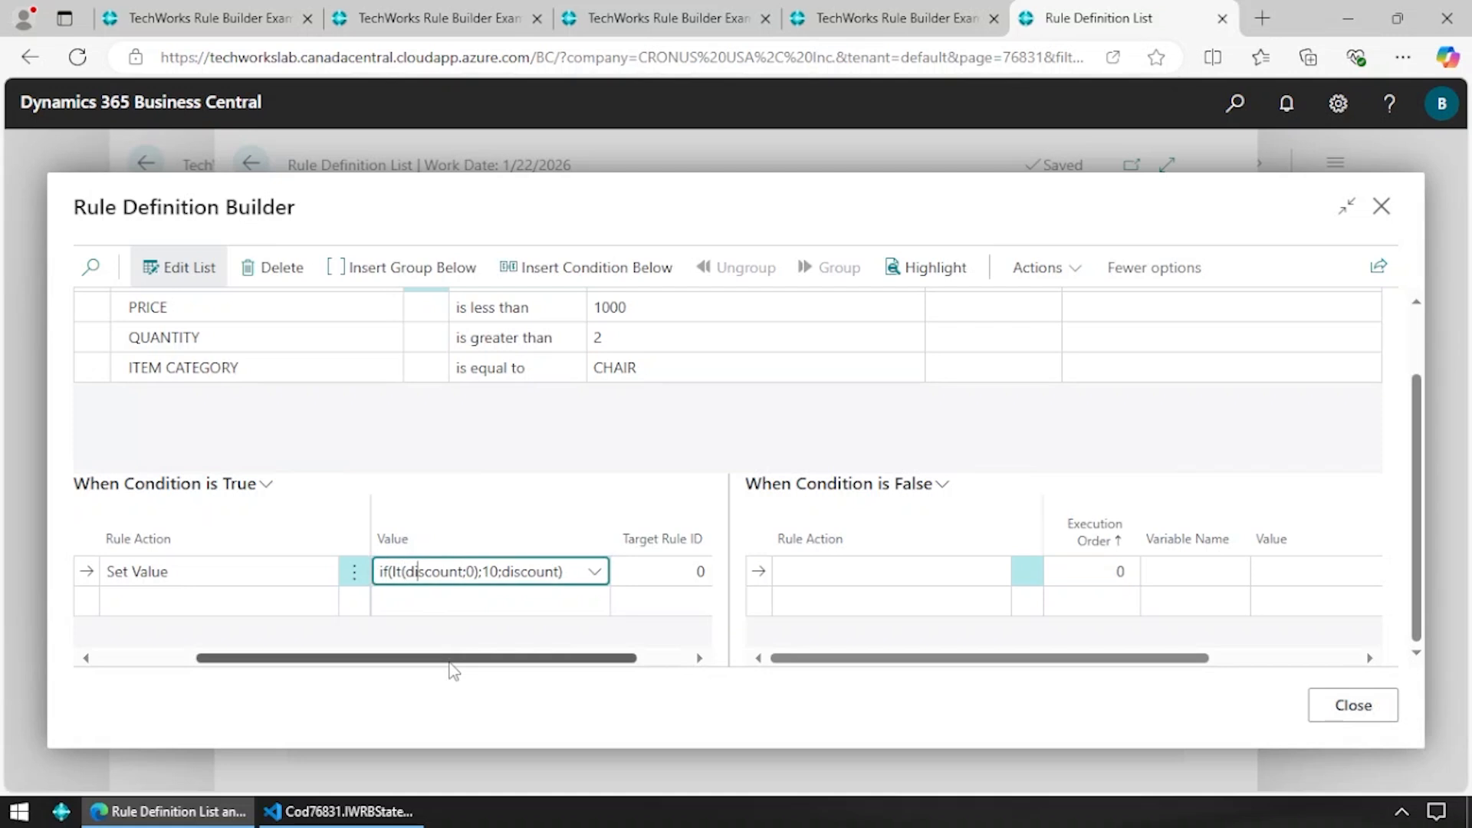
pyautogui.press('Right')
pyautogui.press('Right')
pyautogui.press('Right')
pyautogui.hotkey('shift', 'Right')
pyautogui.write('10')
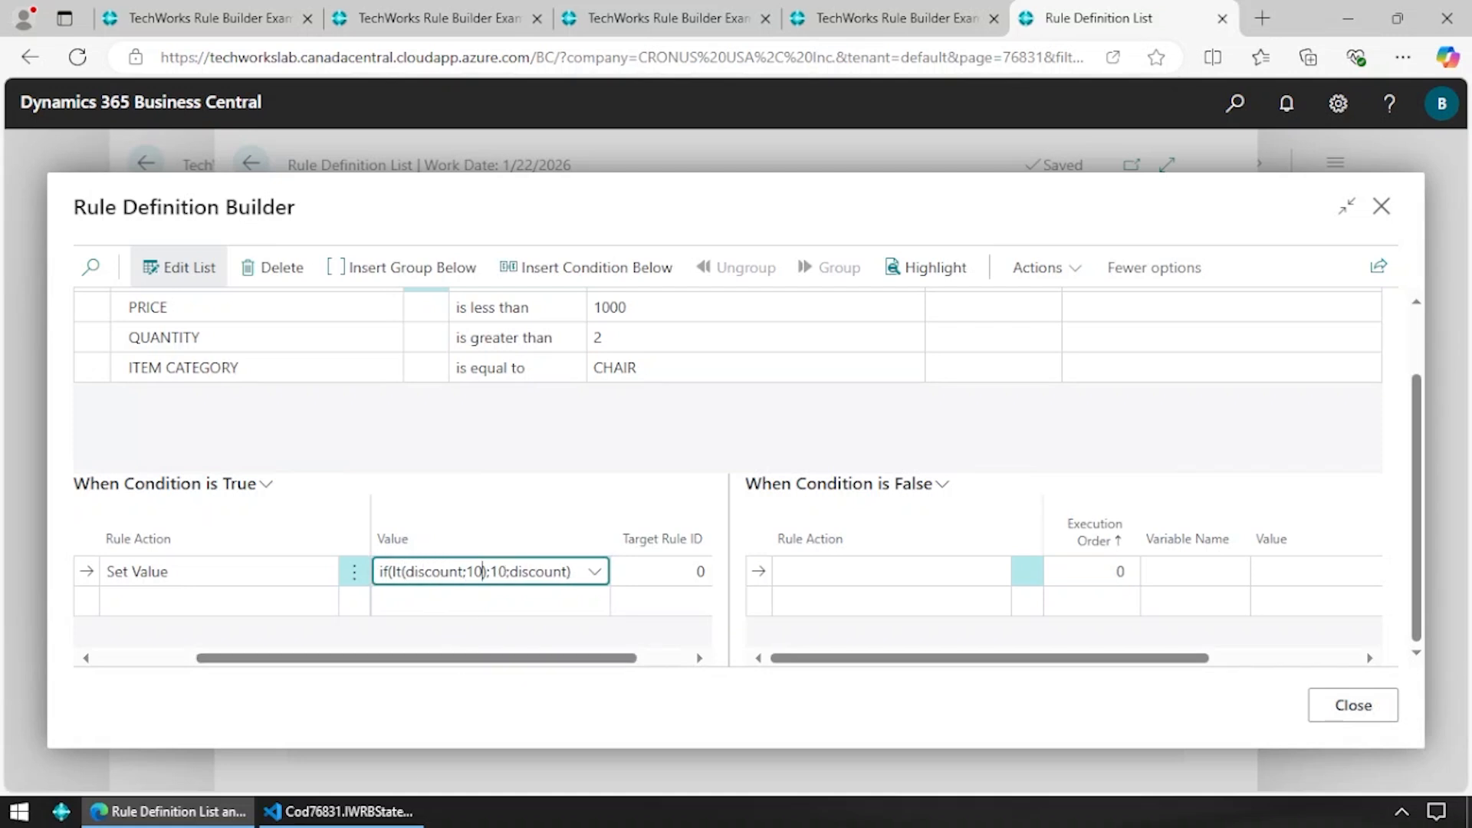
pyautogui.press('Tab')
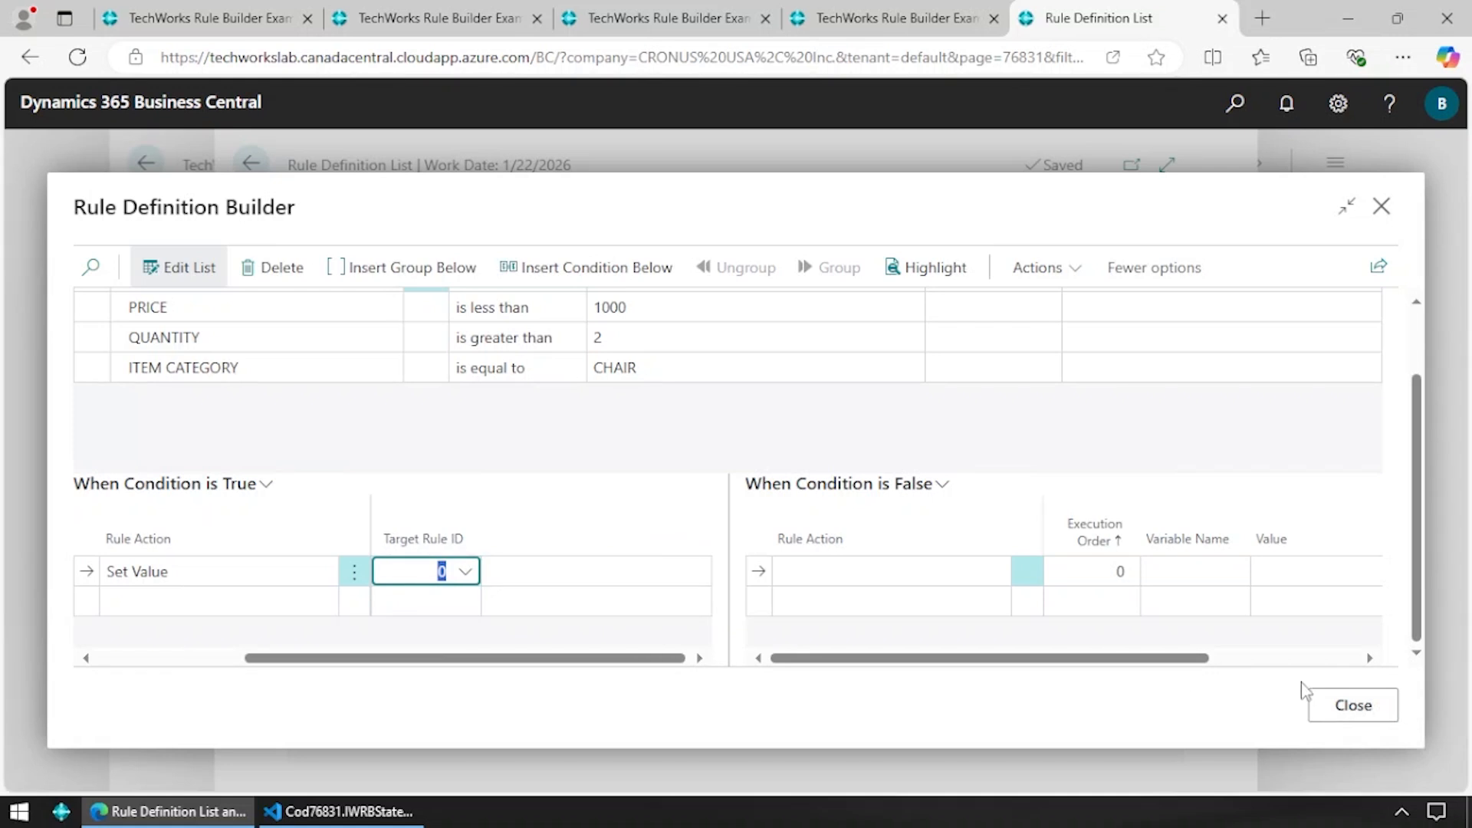
pyautogui.click(1327, 704)
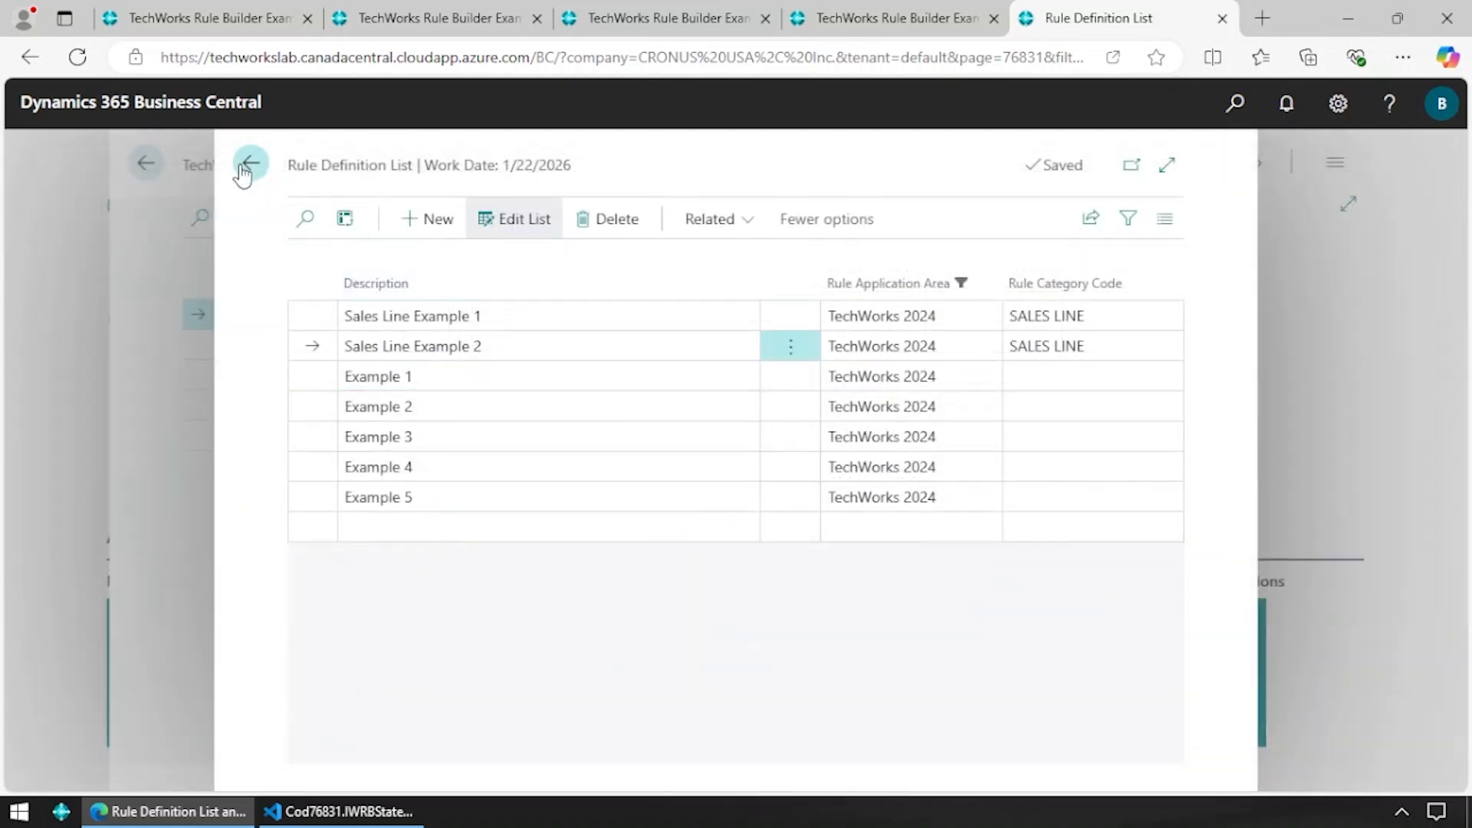
# - Open the Sales Lines list, filter it by the sales order's number, and select the PARIS Guest Chair, black line
pyautogui.hotkey('alt', 'q')
pyautogui.write('sales line')
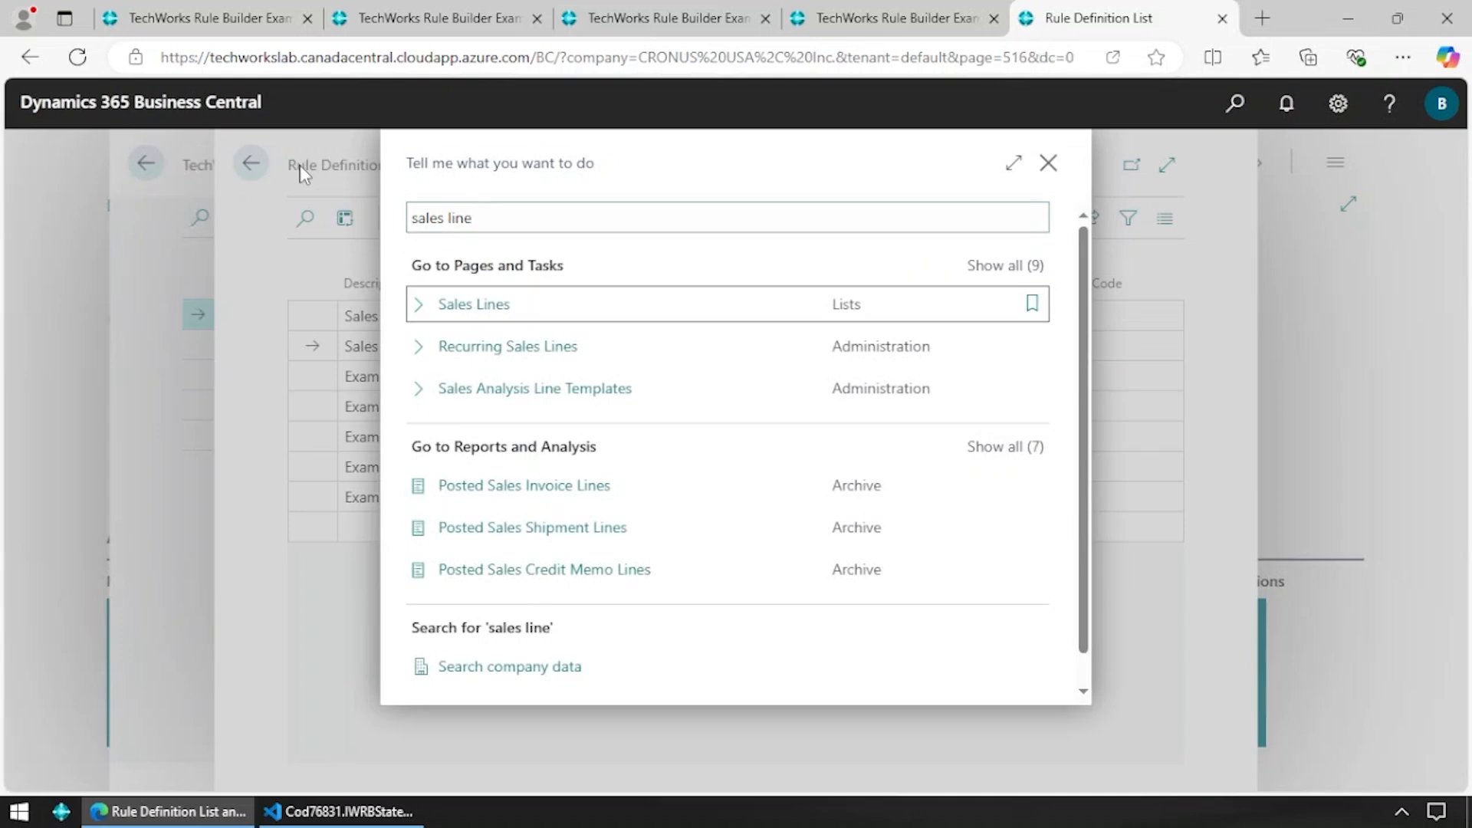
pyautogui.click(1028, 302)
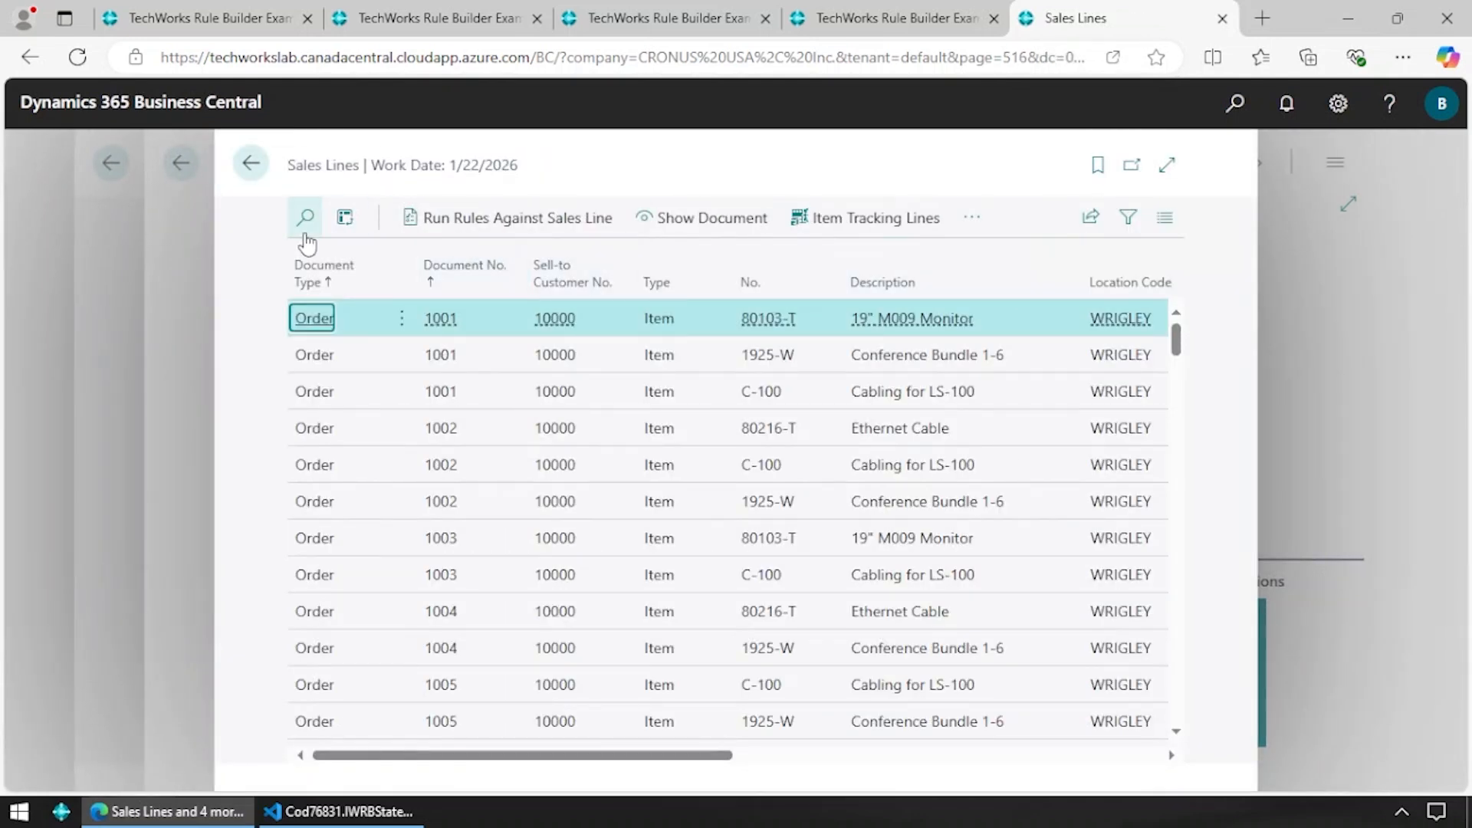
pyautogui.click(306, 221)
pyautogui.write('1025')
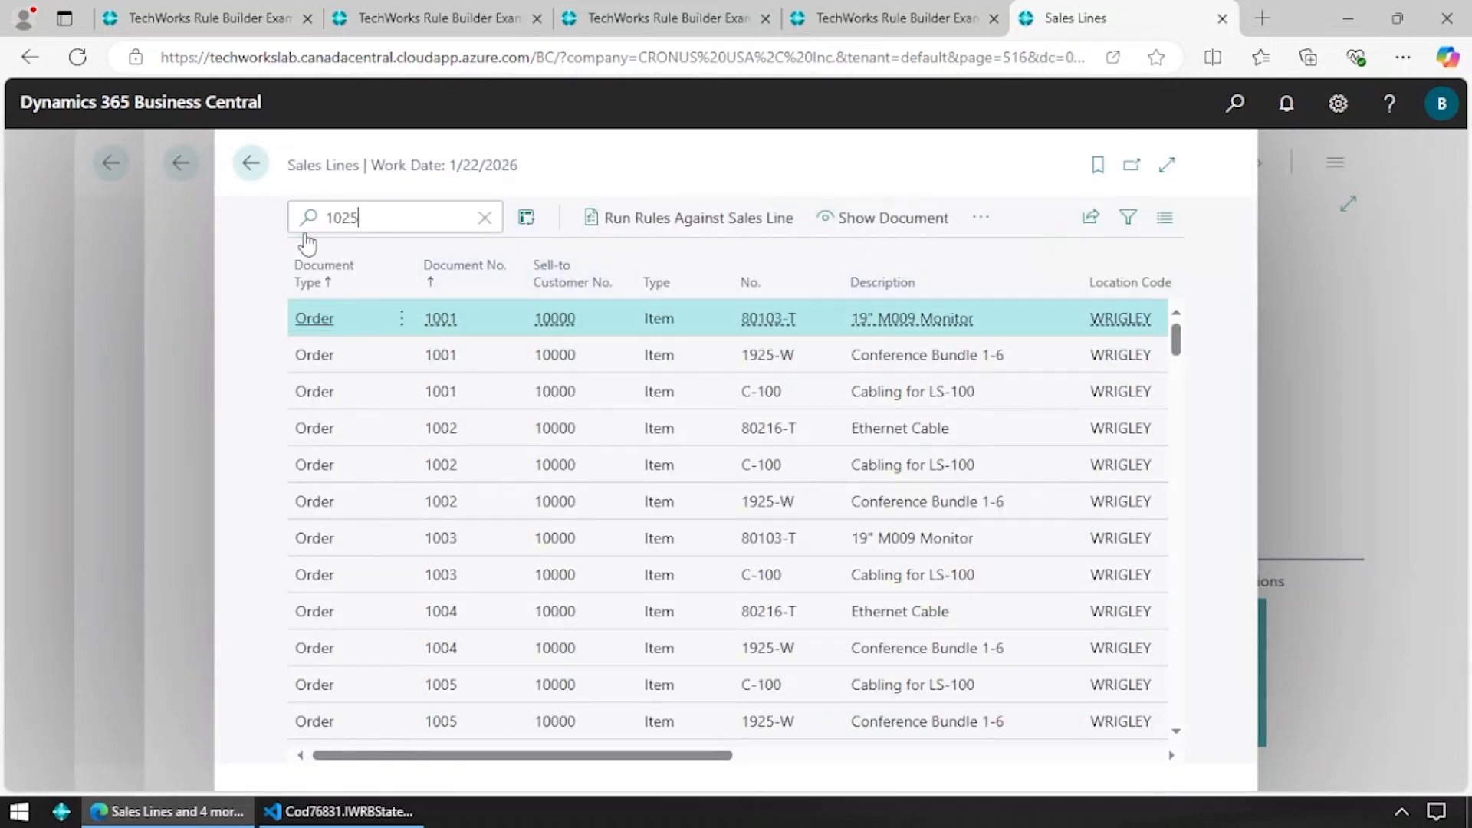
pyautogui.click(512, 360)
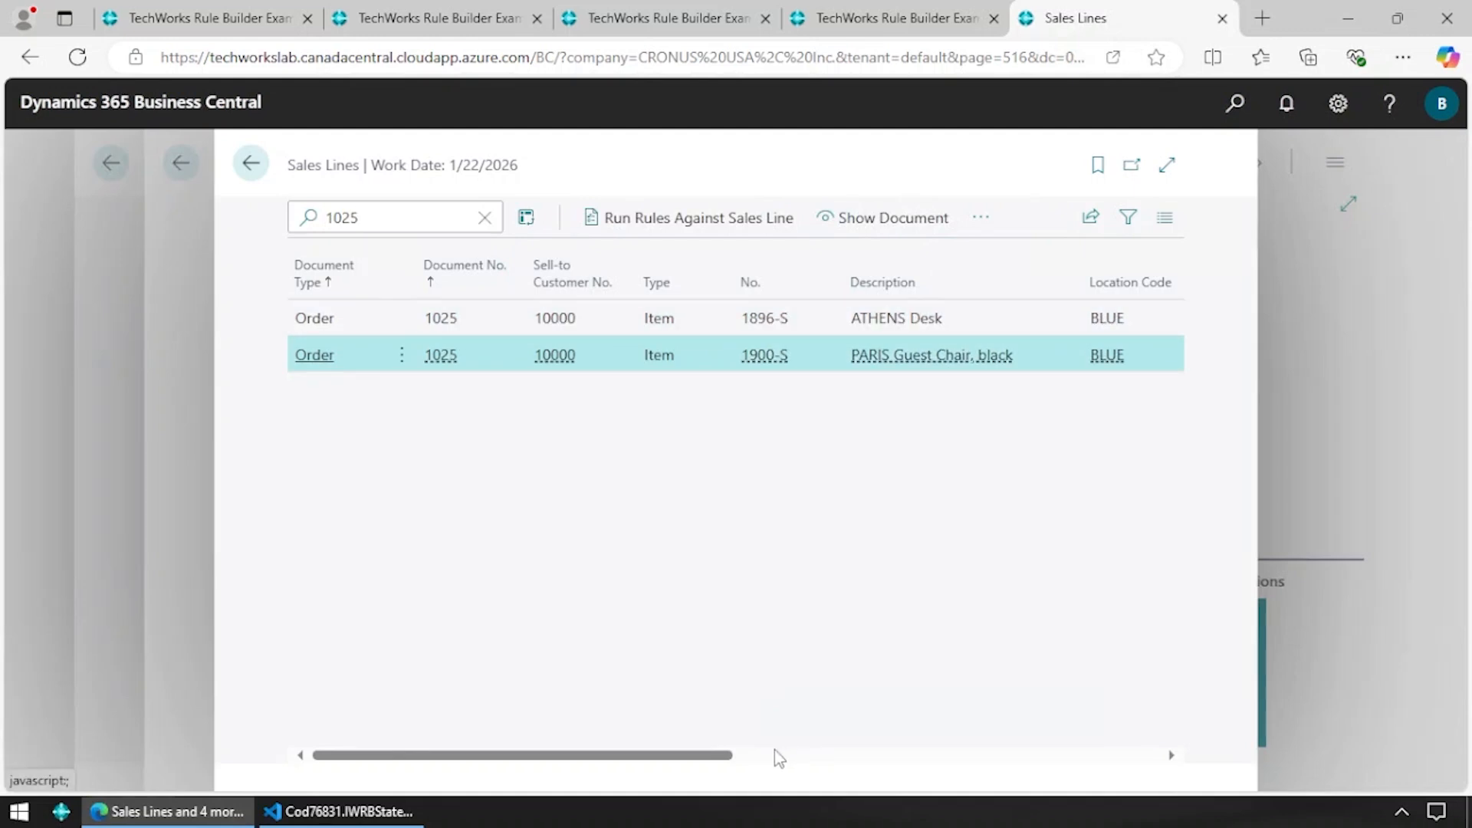
# - Run the rules against the selected PARIS Guest Chair sales line and check its line discount percentage
pyautogui.click(774, 753)
pyautogui.moveTo(920, 757); pyautogui.dragTo(1062, 750)
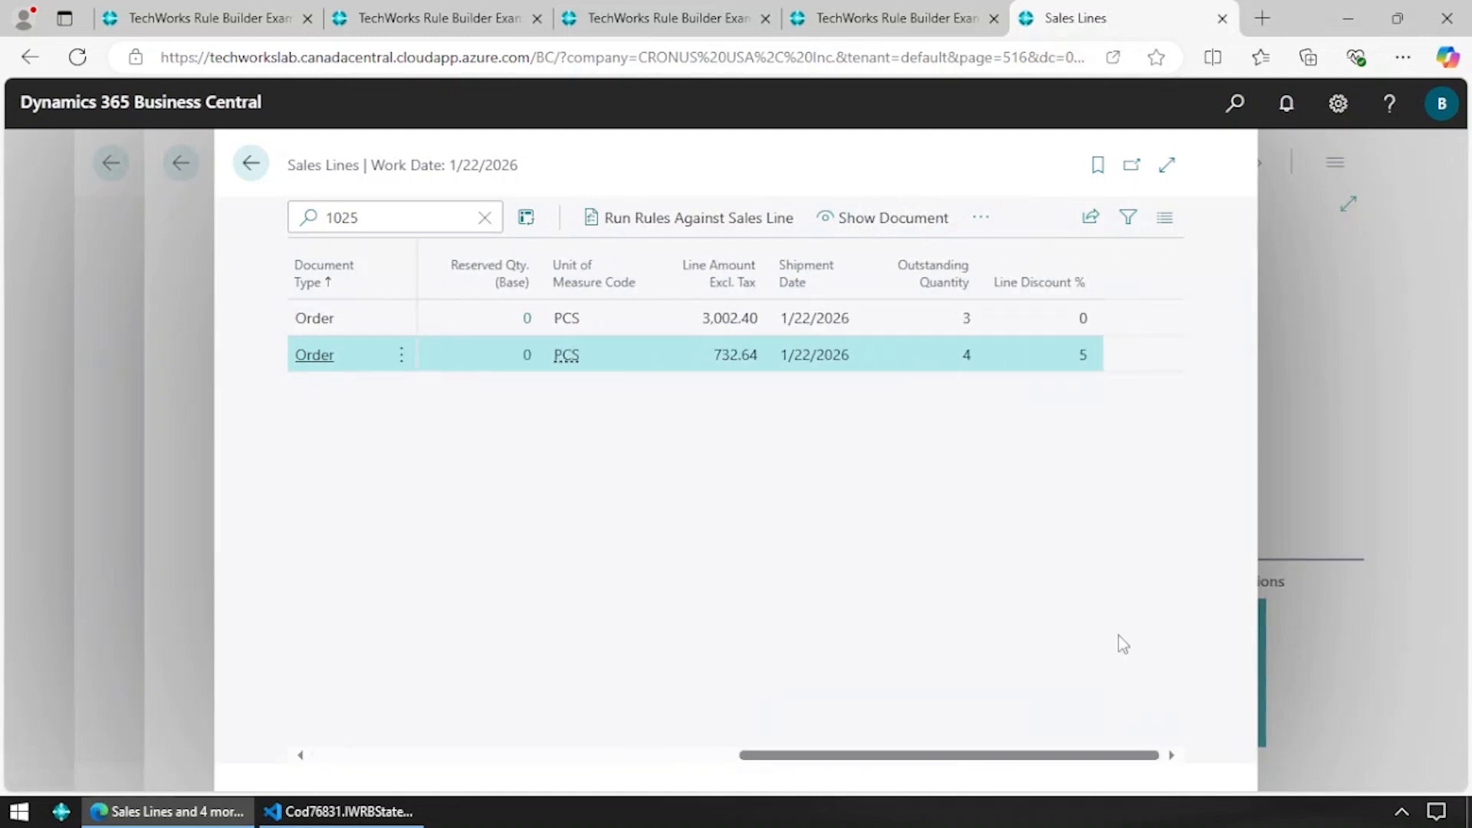
pyautogui.click(716, 215)
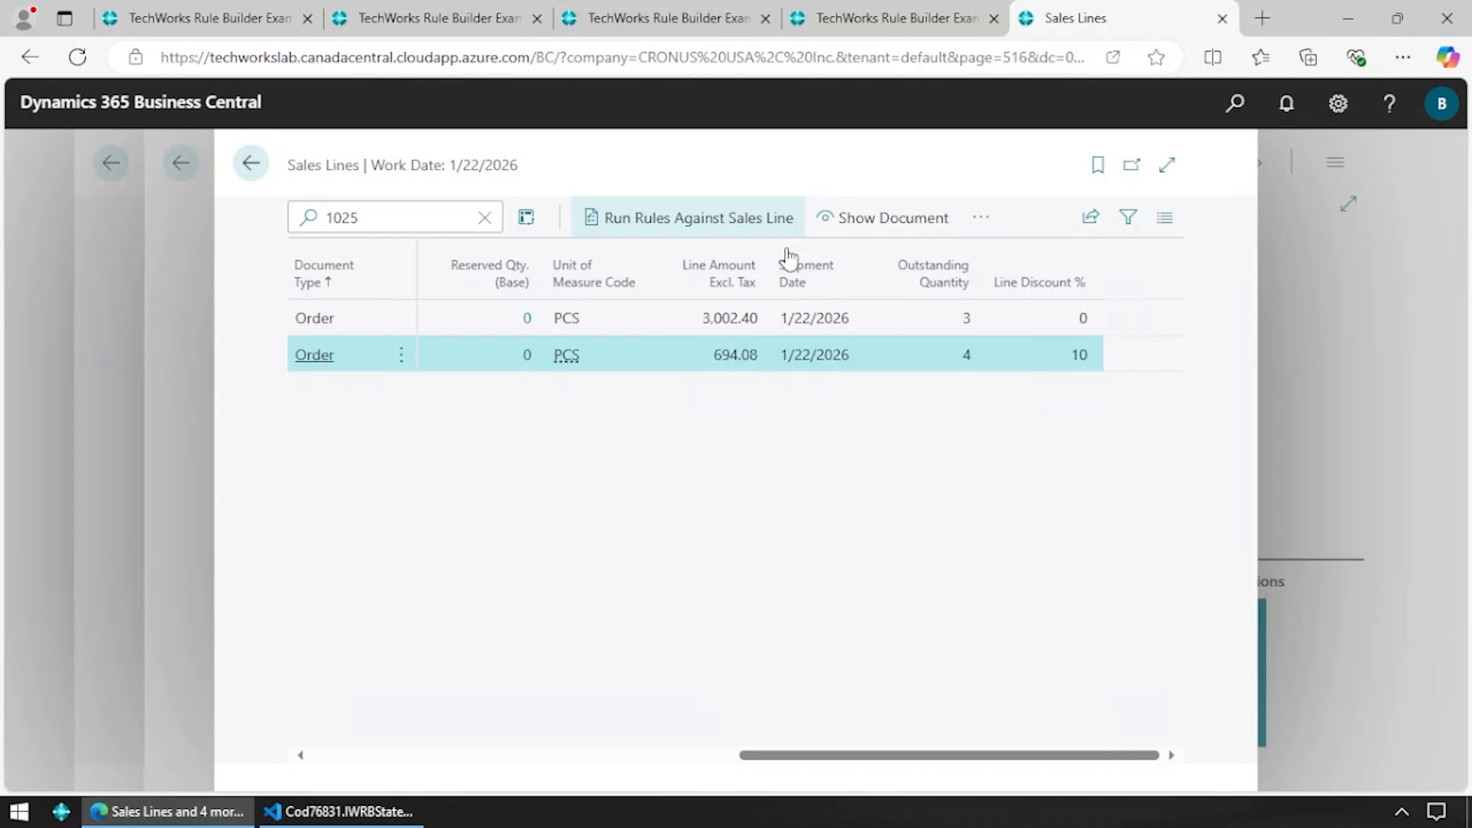
pyautogui.moveTo(1066, 361); pyautogui.dragTo(1135, 378)
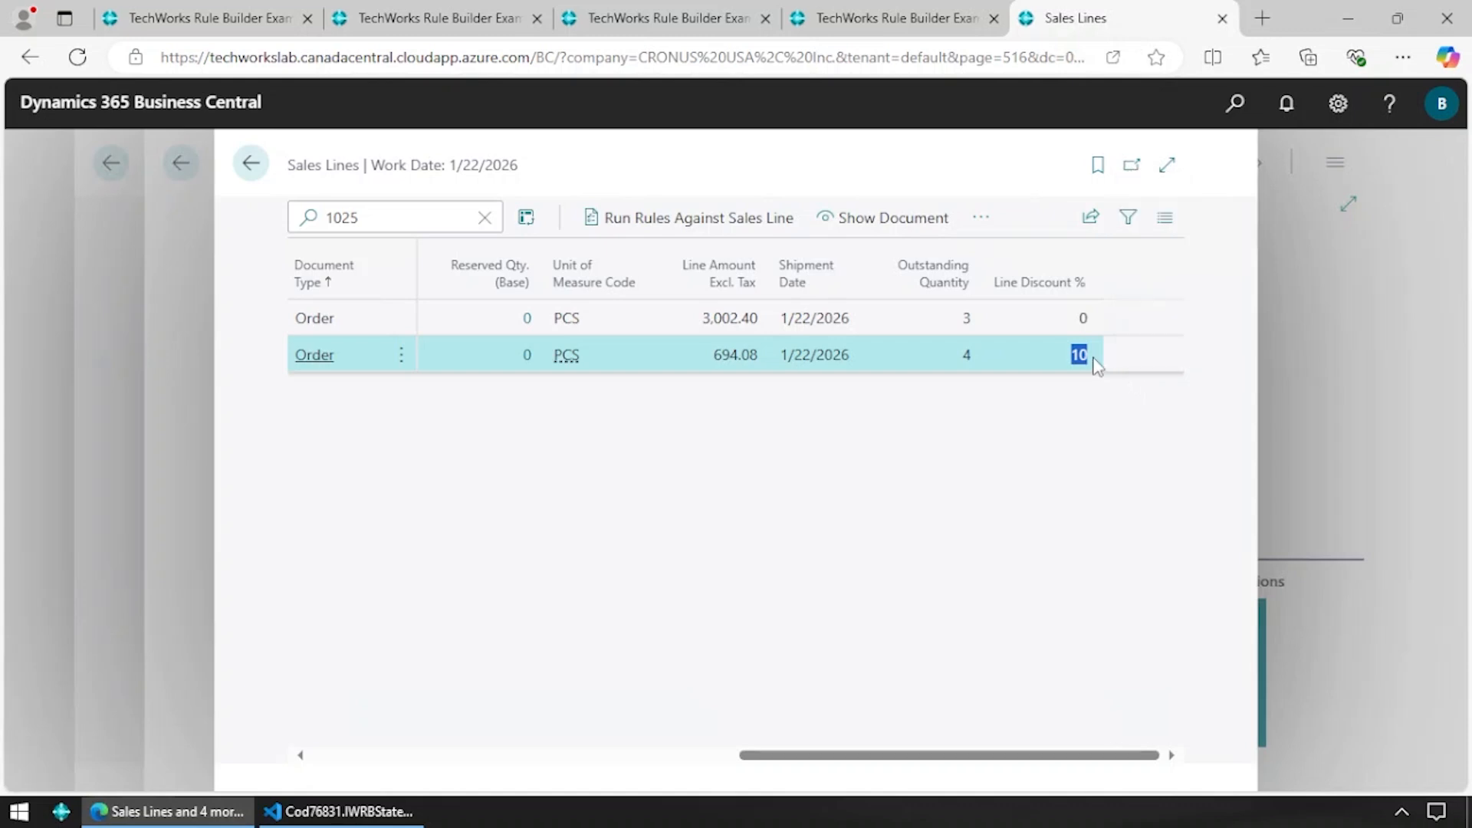
pyautogui.click(1094, 361)
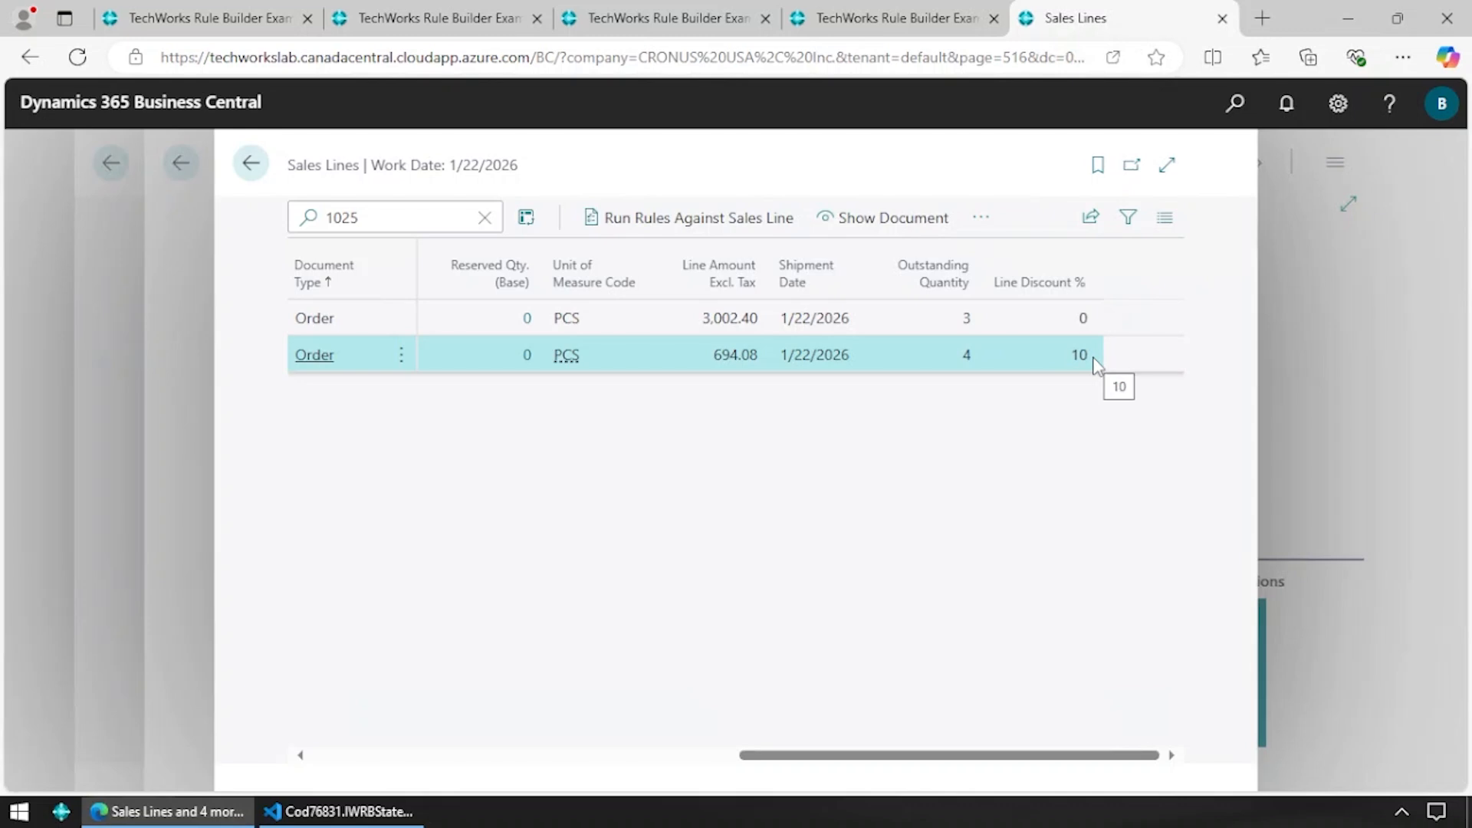